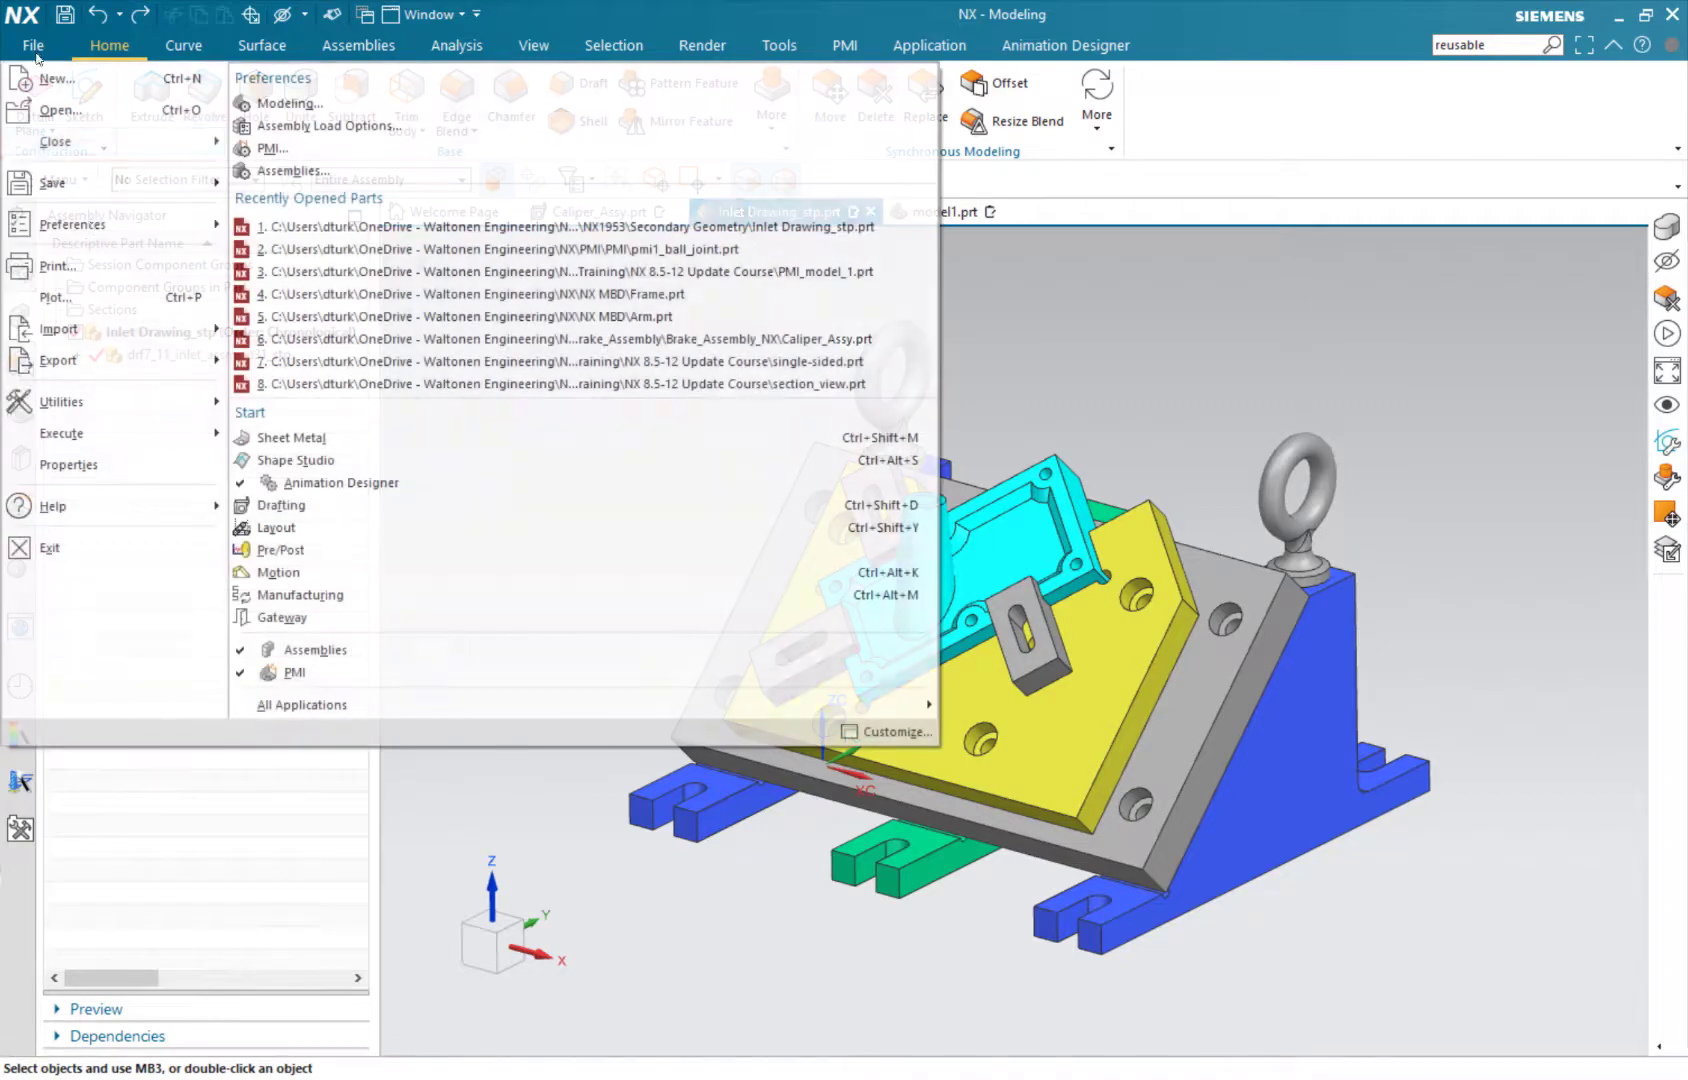
Switch the inlet drawing to Drafting and mark component drf7_11_inlet_part_id43_stp as Secondary Geometry in its drawing properties.
click(298, 507)
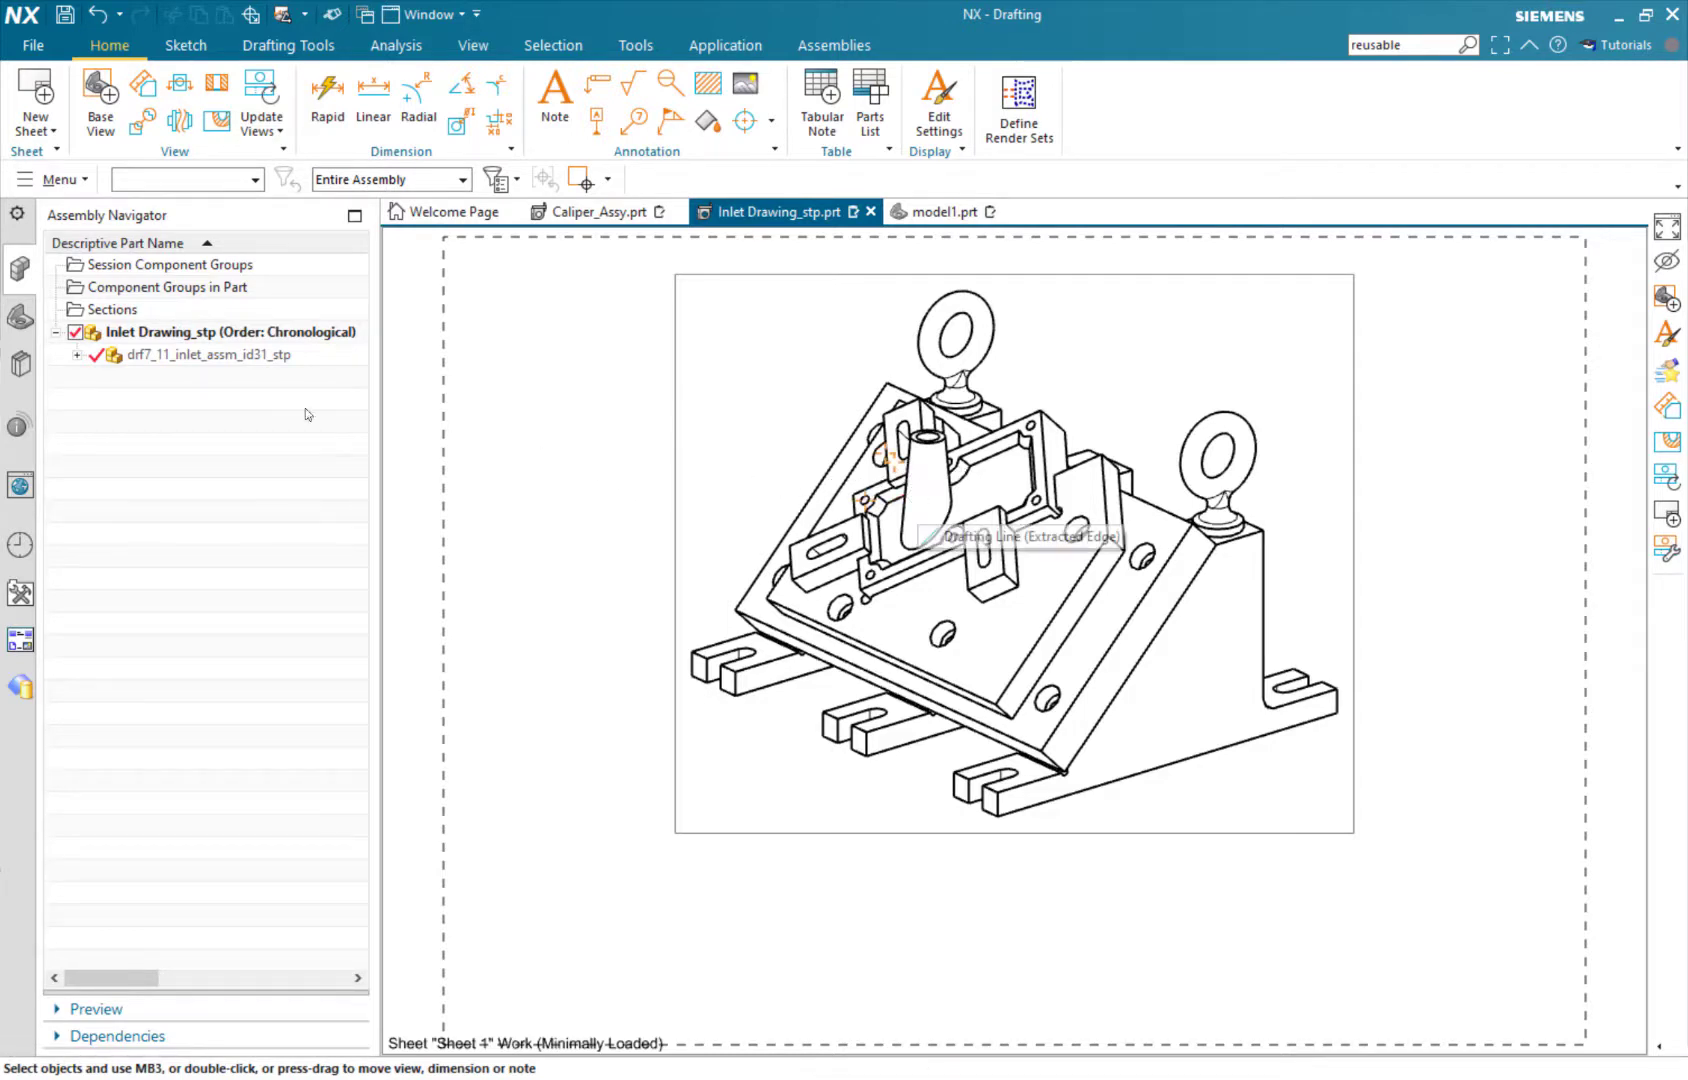
right_click(227, 356)
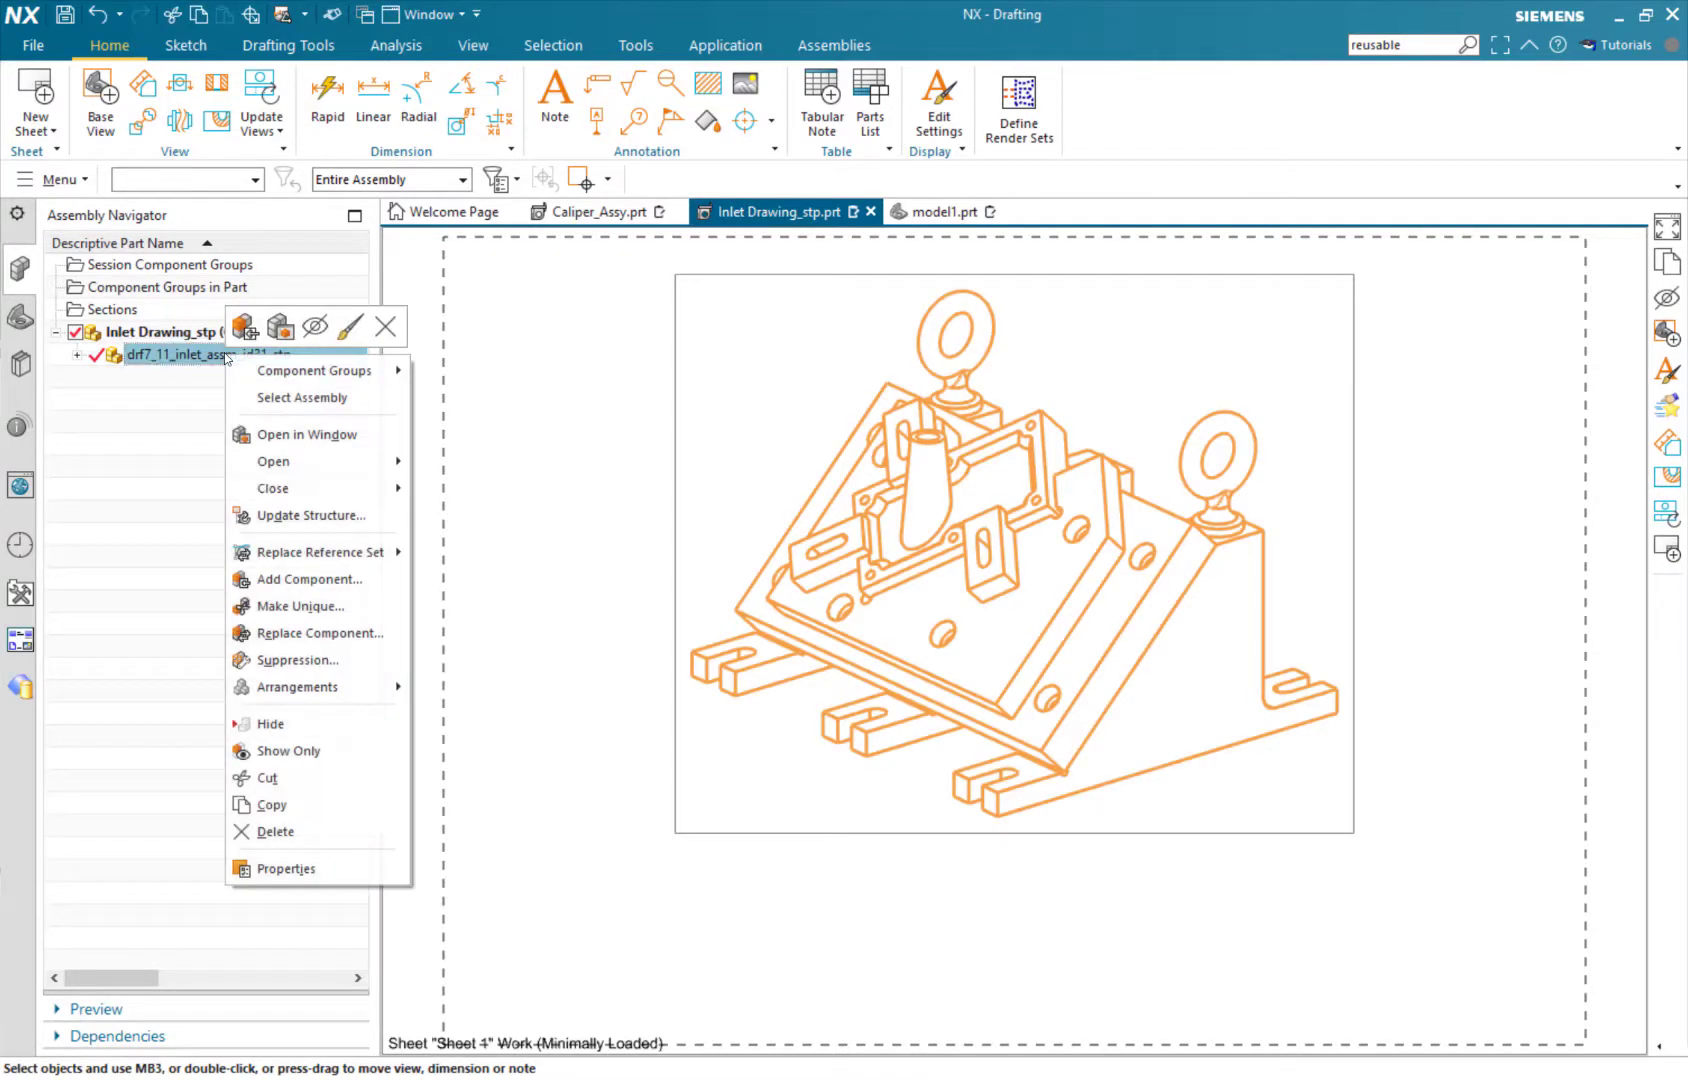
click(77, 354)
click(136, 452)
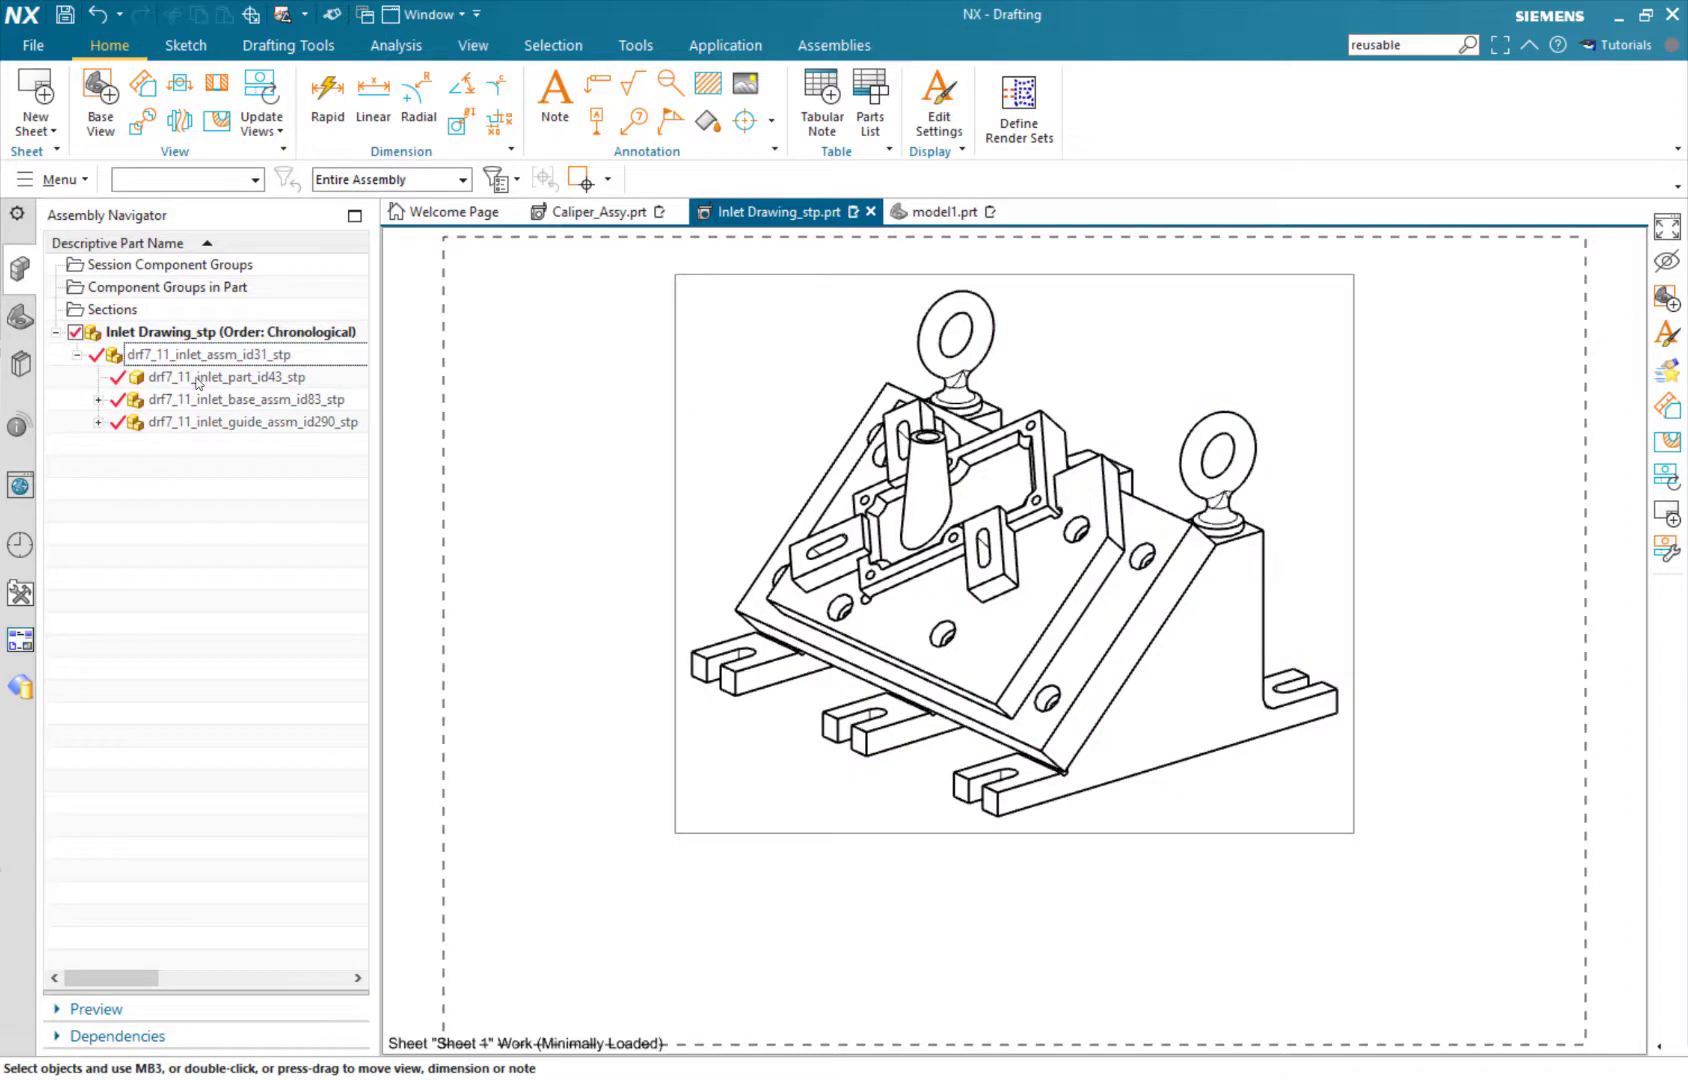
click(197, 380)
right_click(197, 380)
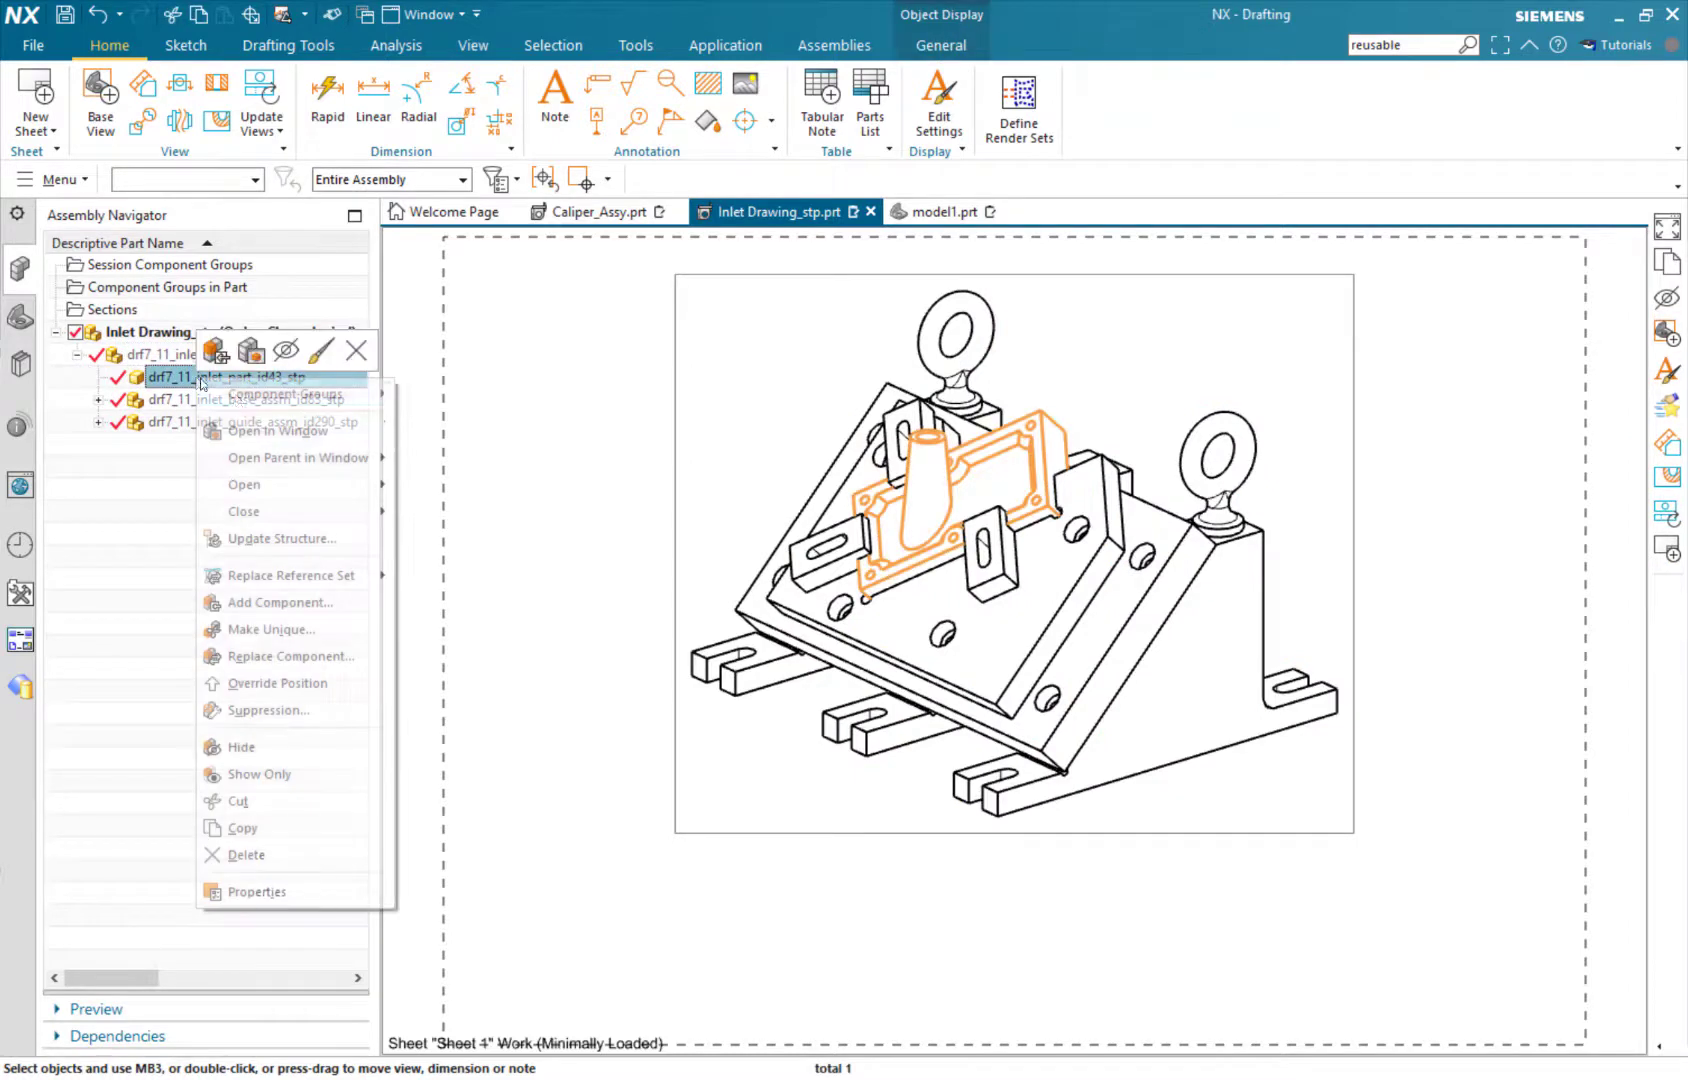
click(284, 890)
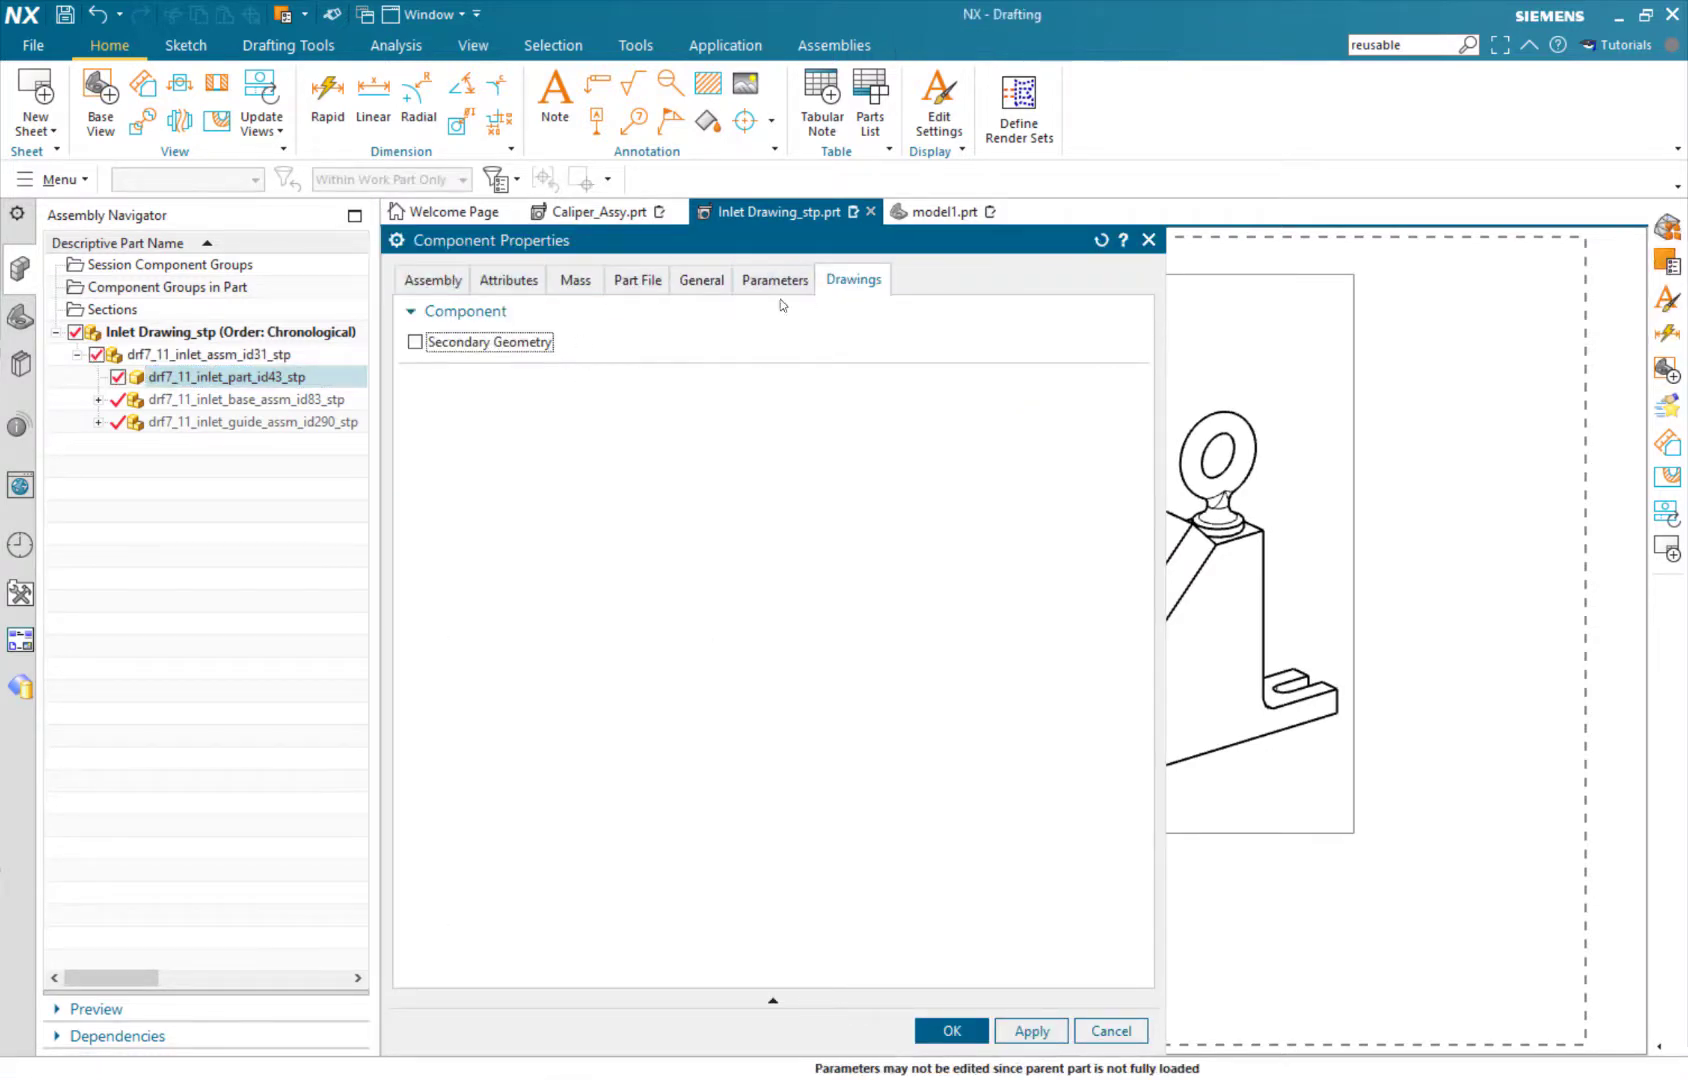
click(414, 343)
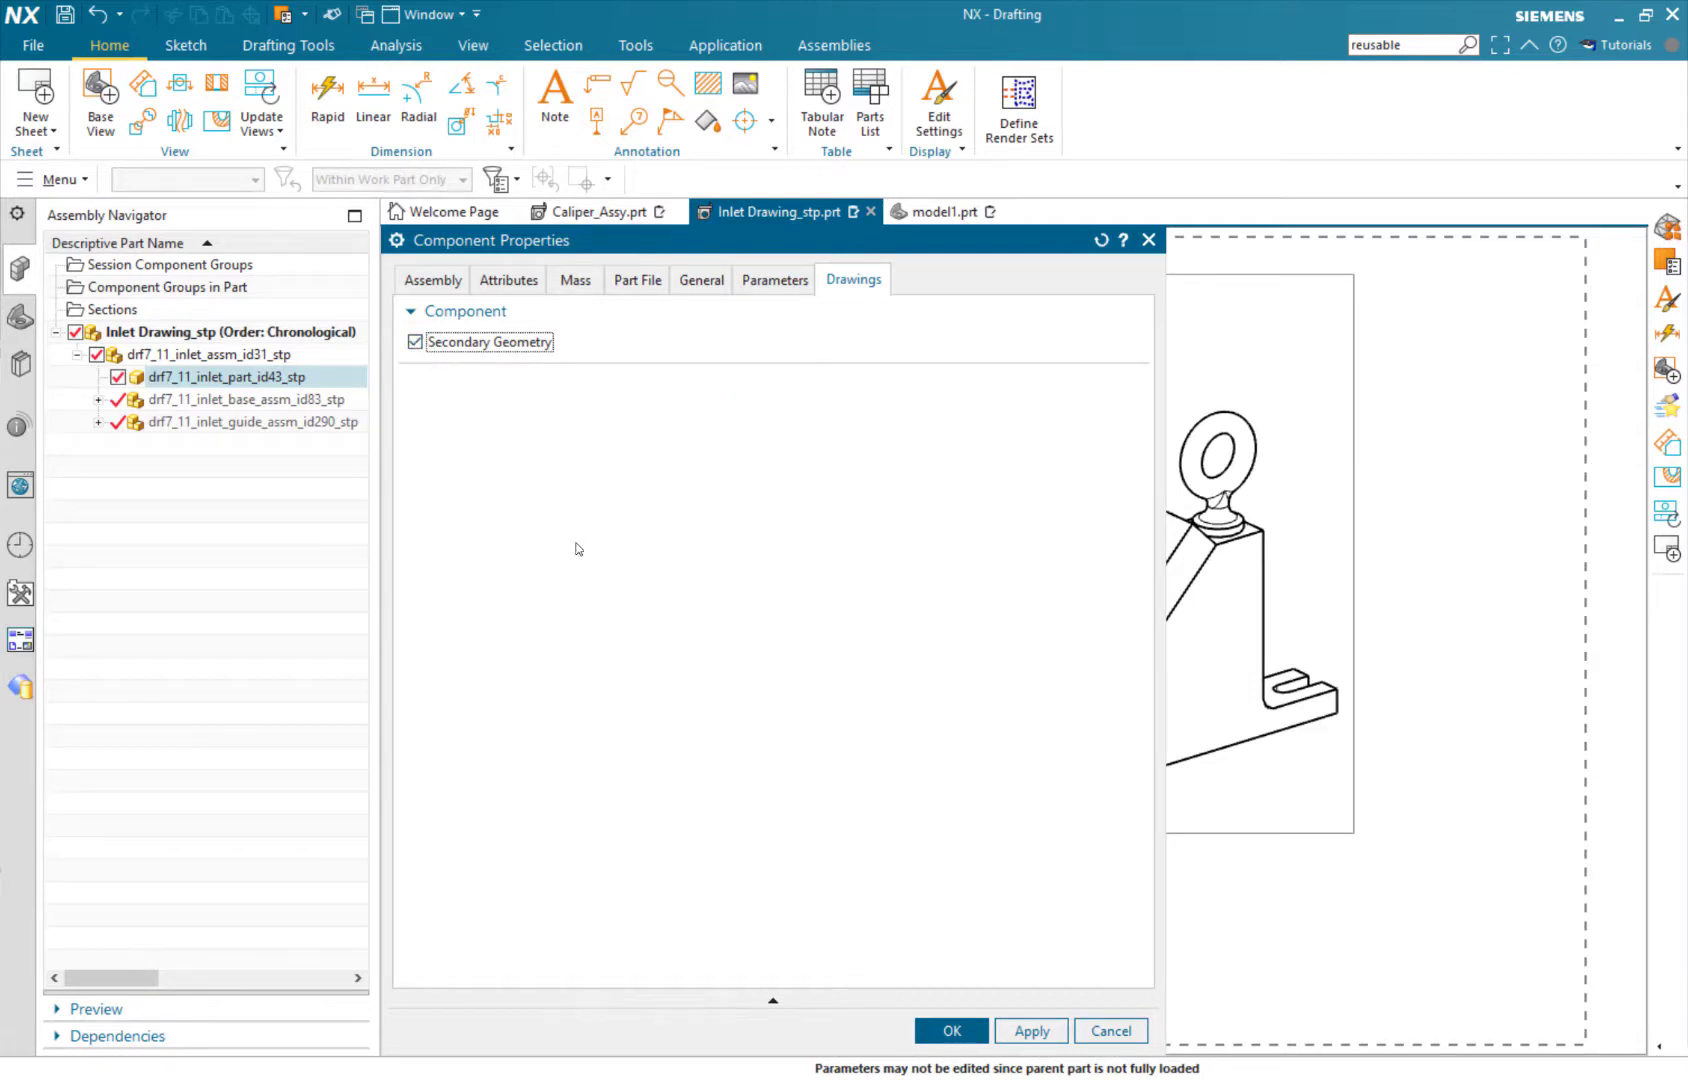
click(955, 1027)
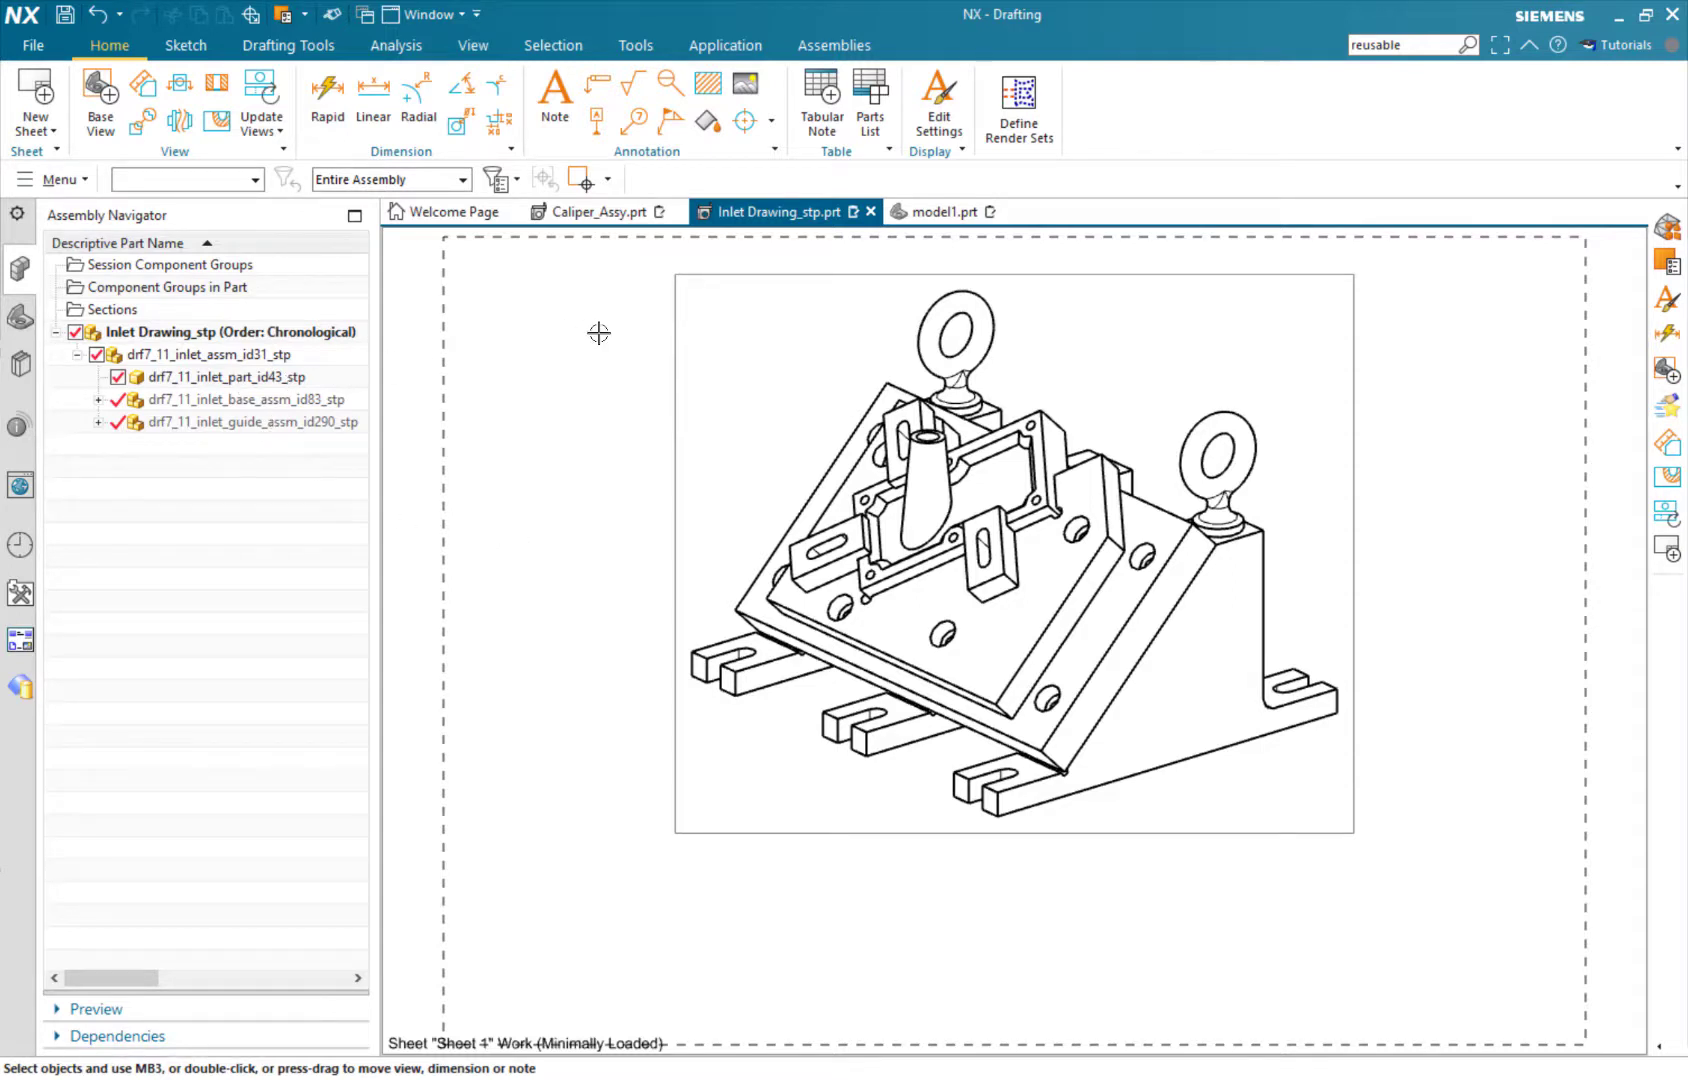
Enable Secondary Geometry processing in the settings of the trimetric assembly view and apply it.
right_click(677, 382)
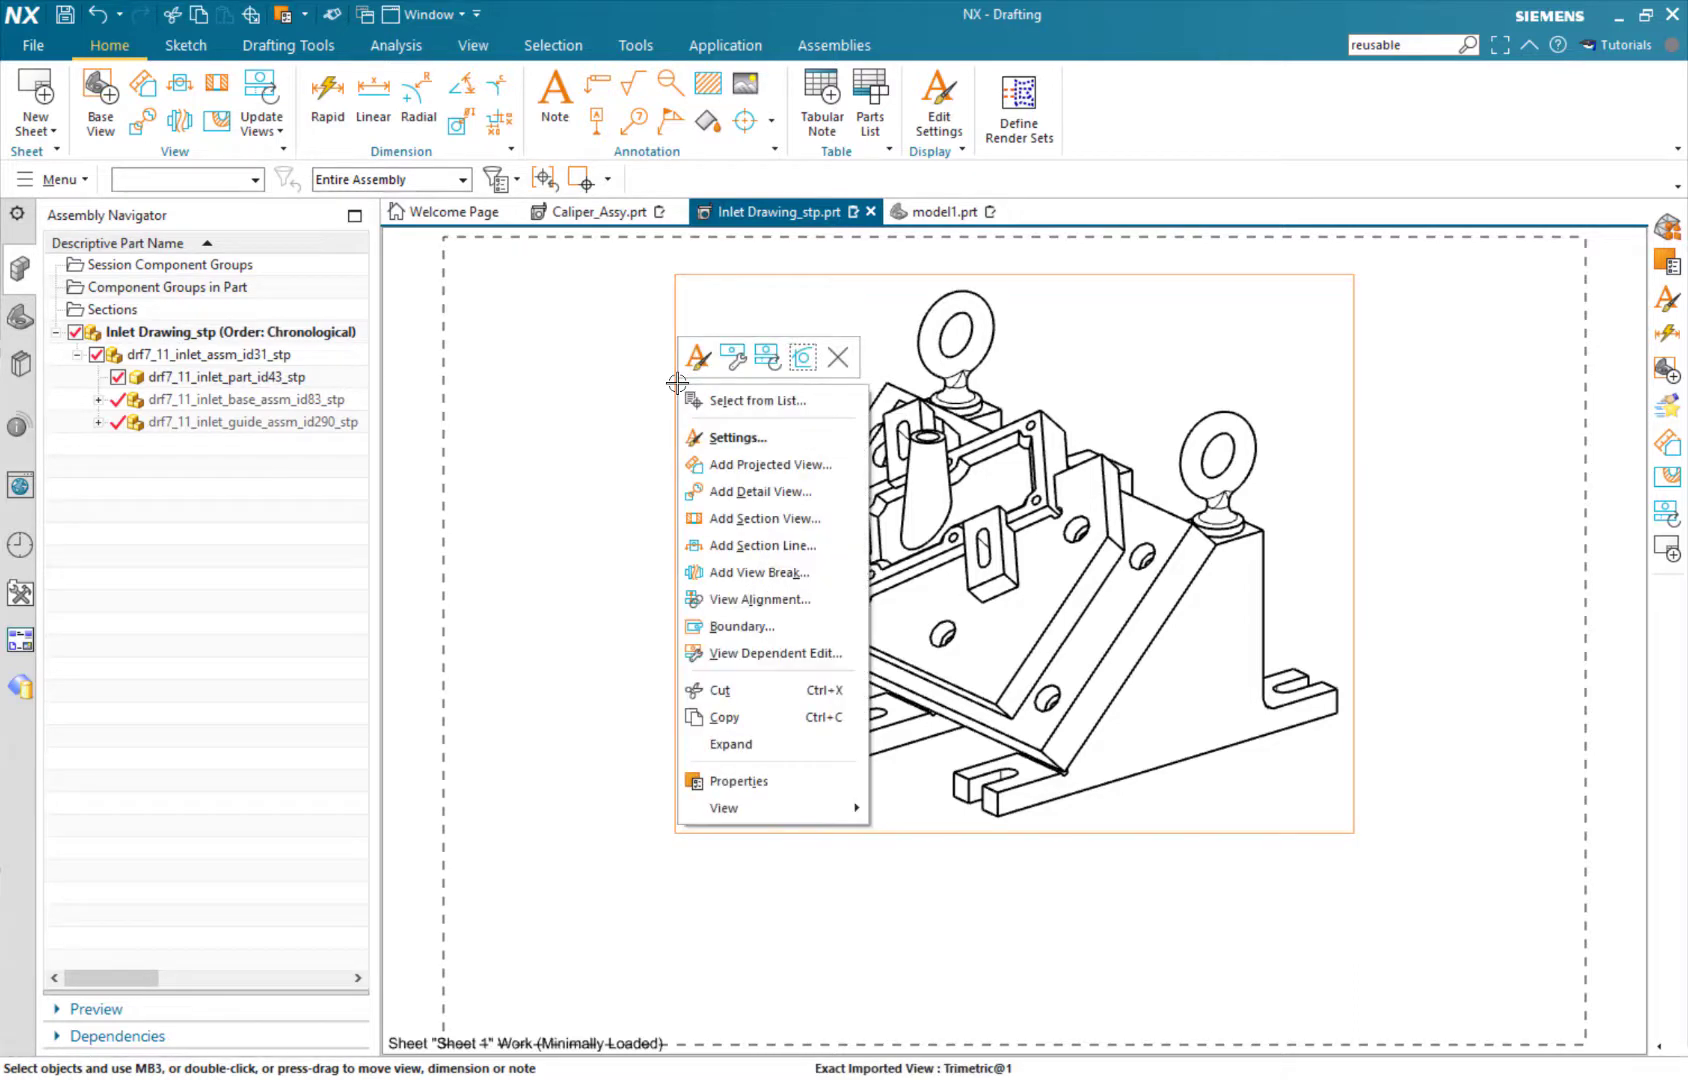
click(693, 365)
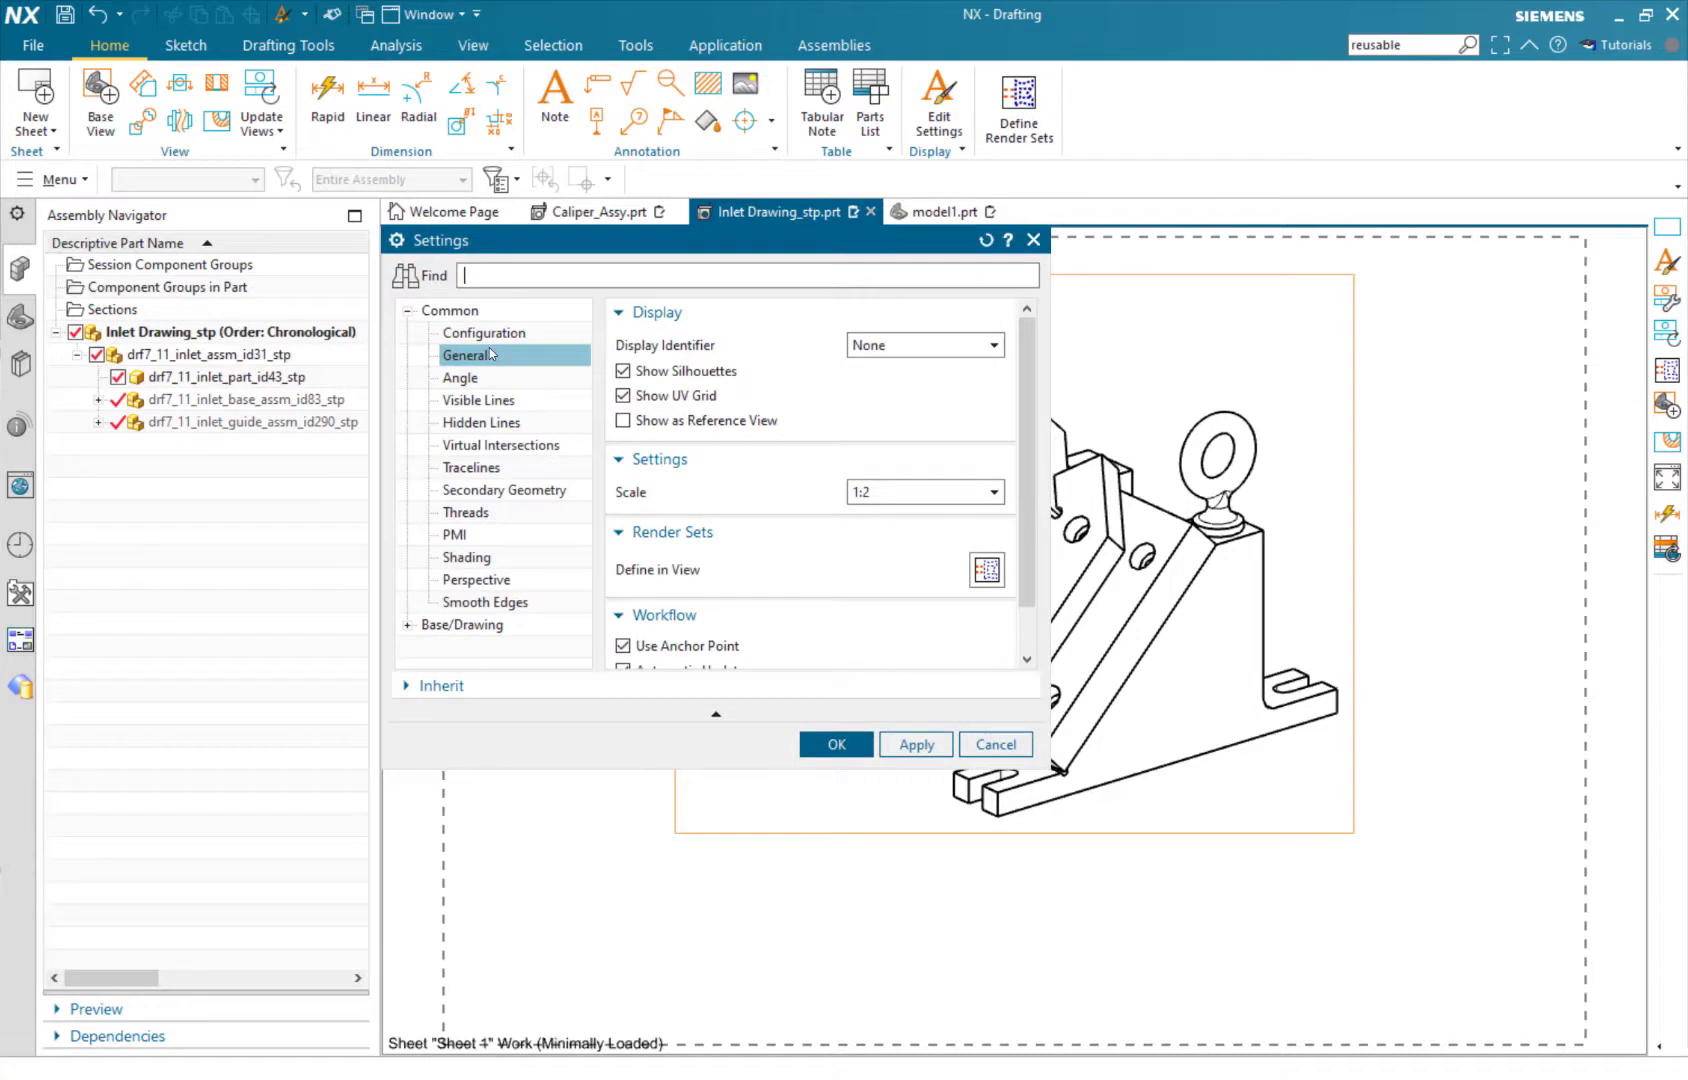
click(477, 490)
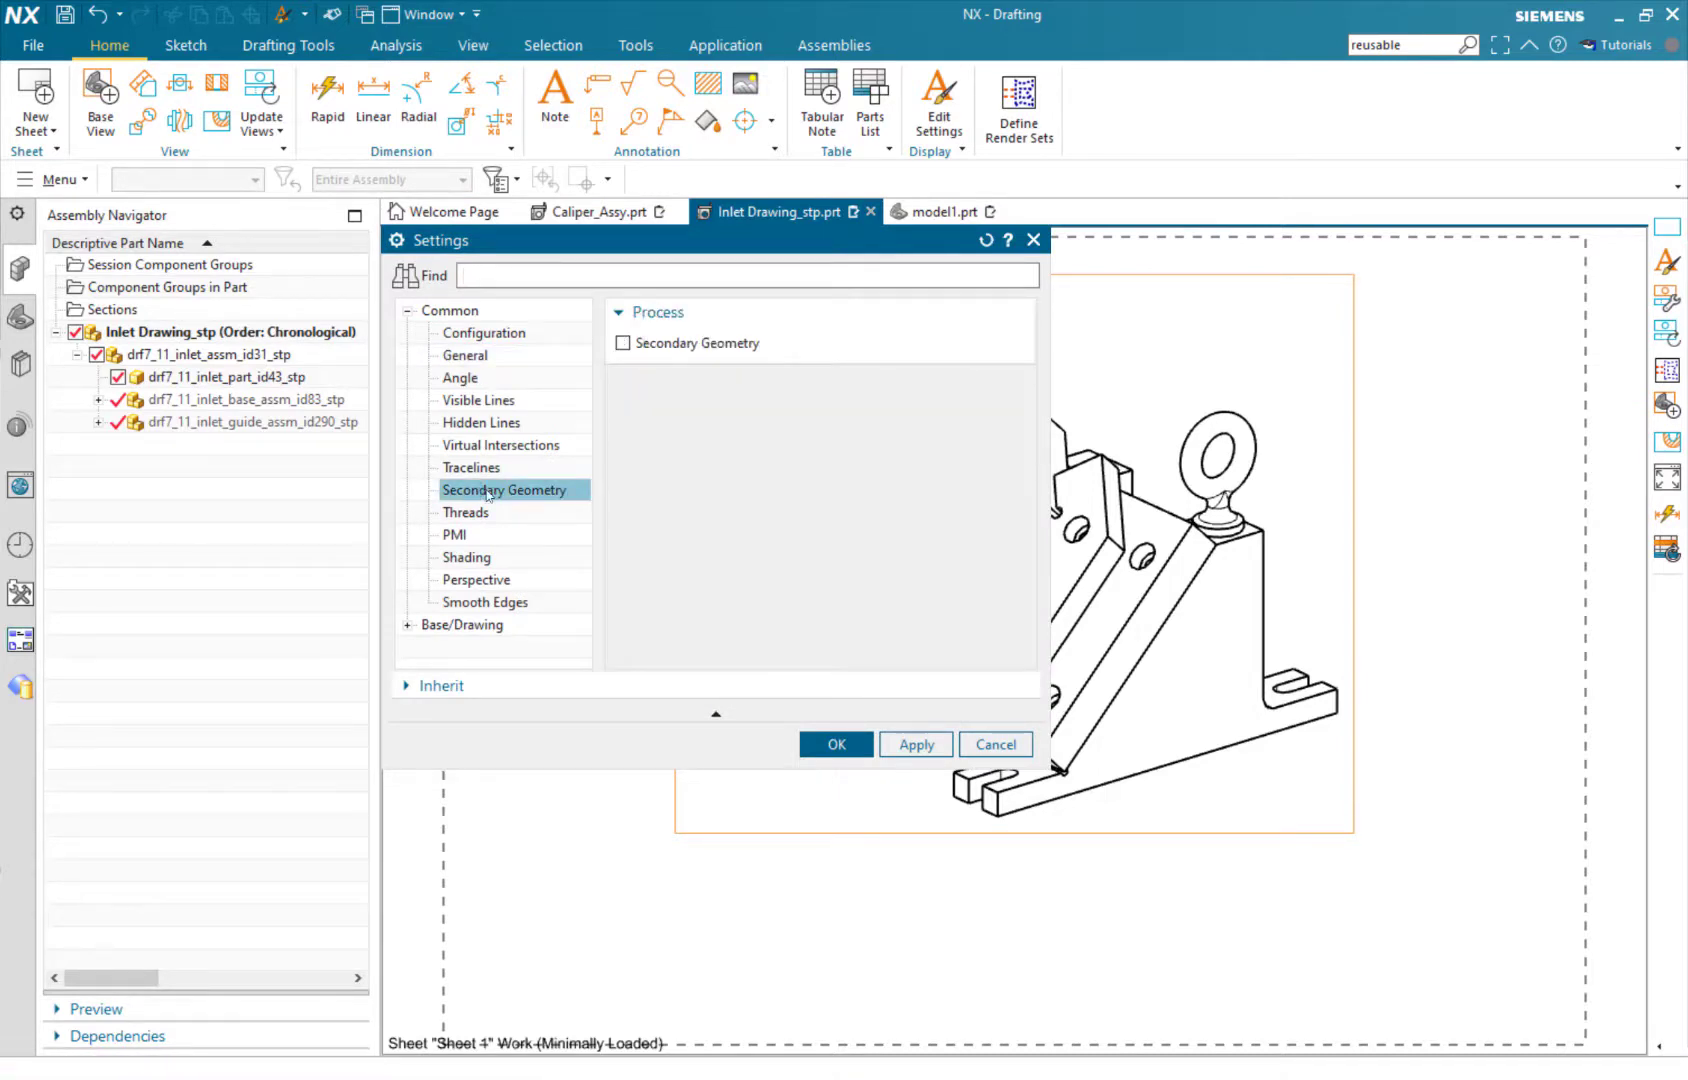
click(623, 343)
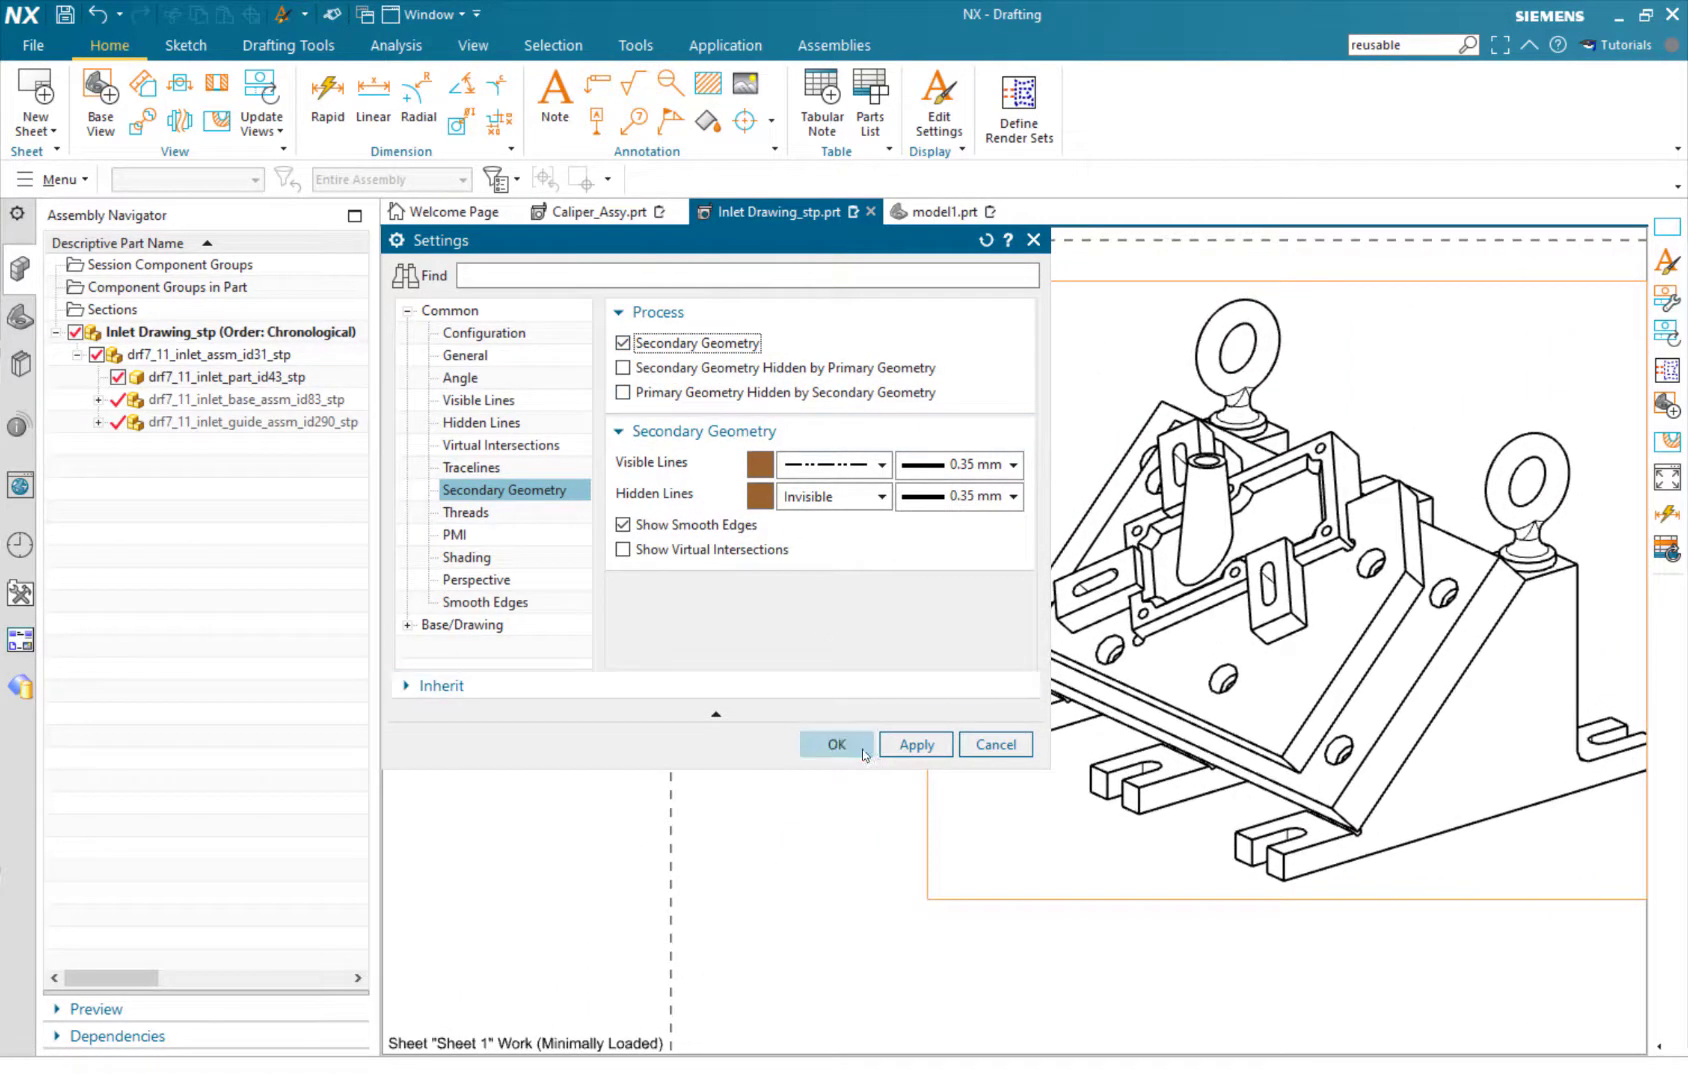
click(917, 746)
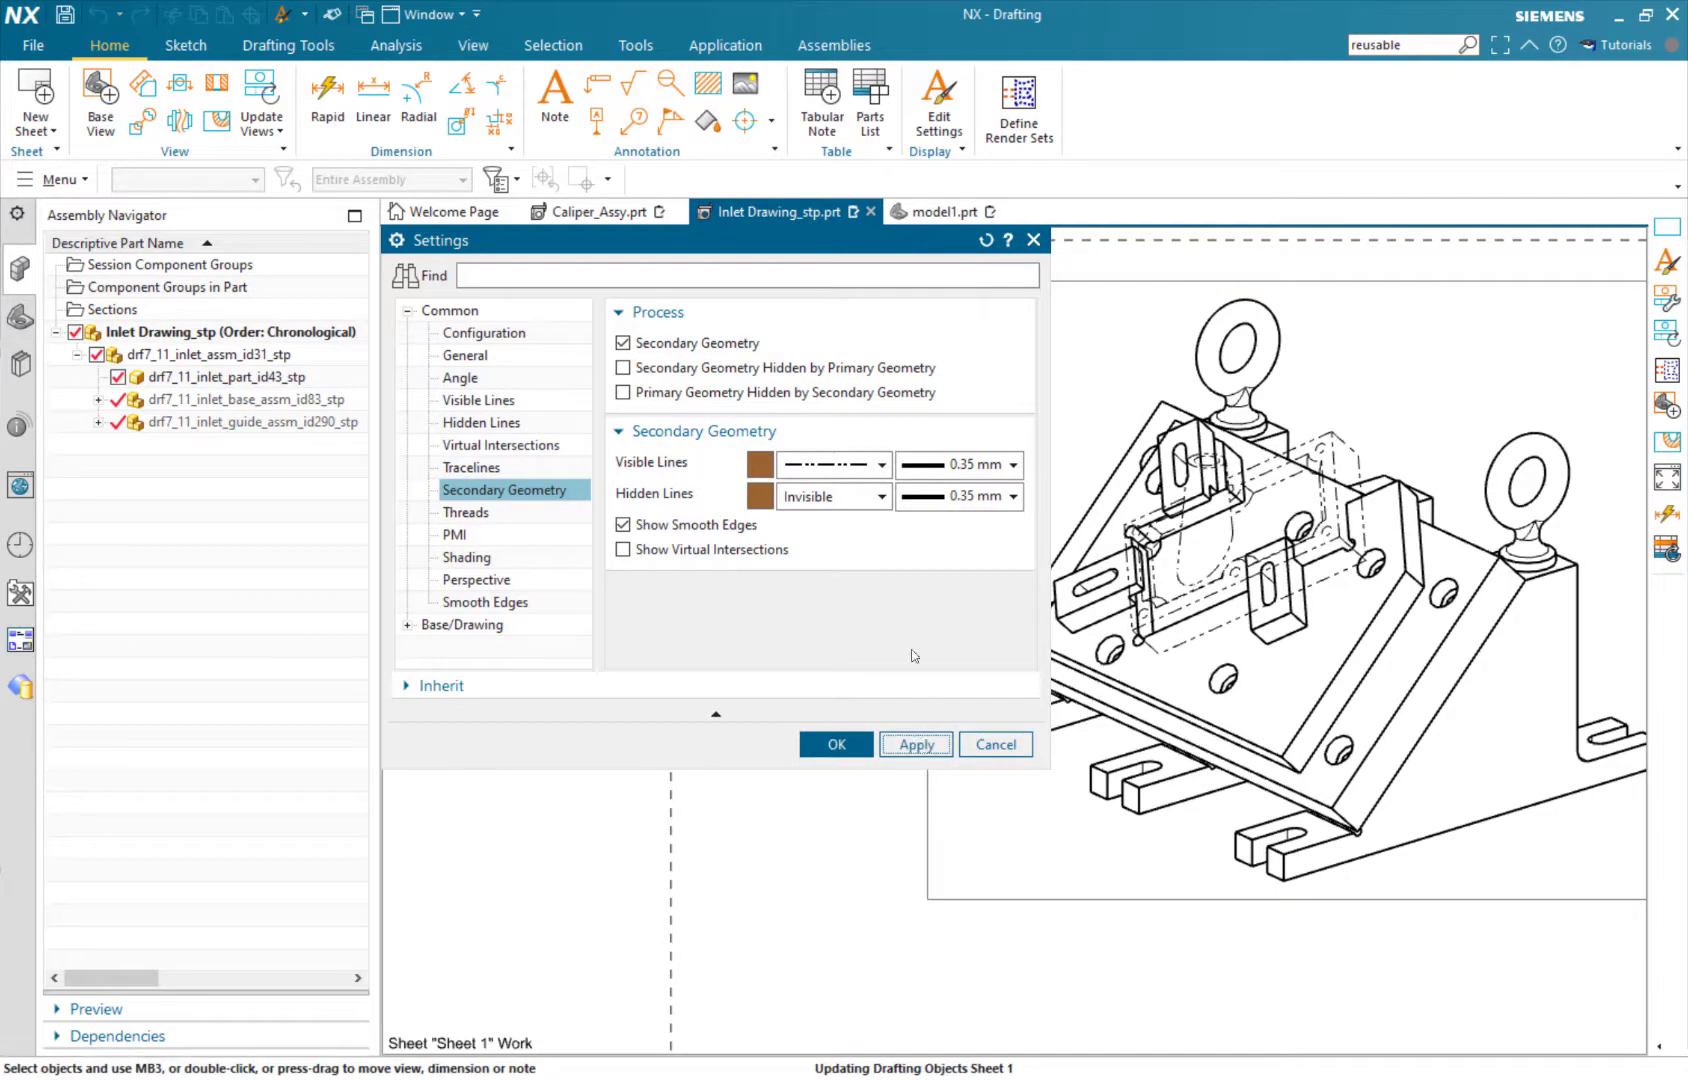
scroll(1290, 456, up, 3)
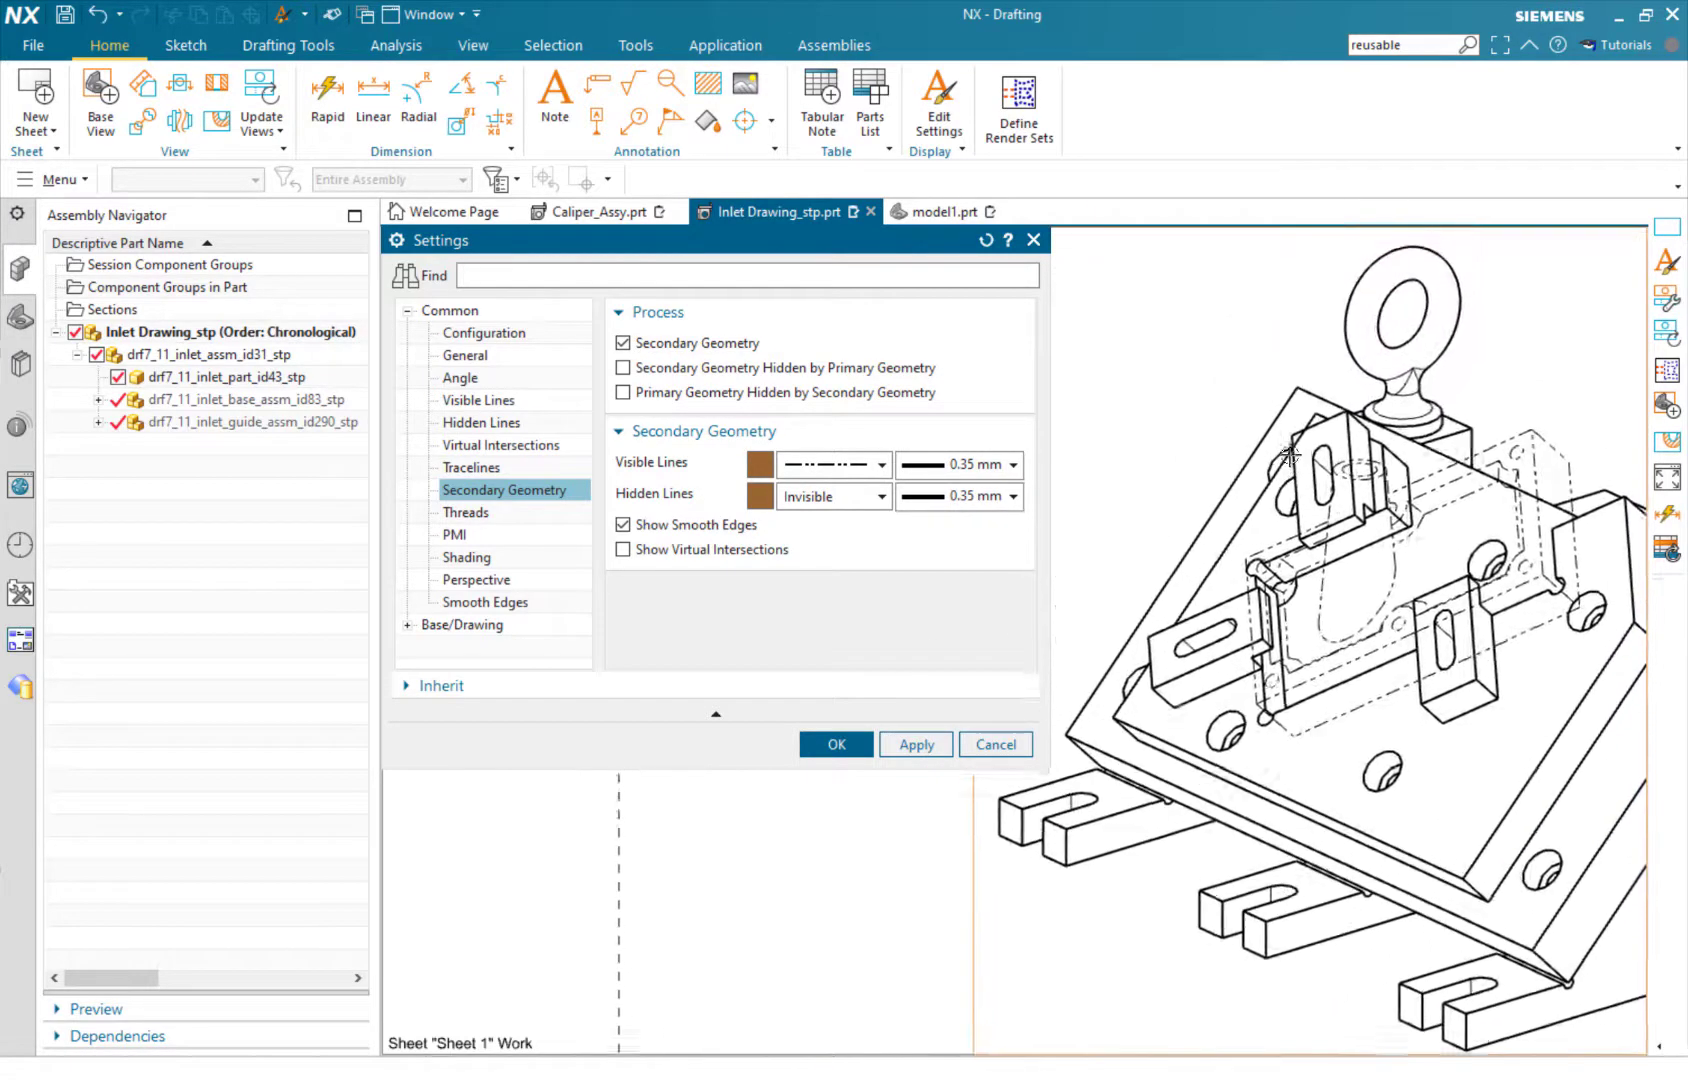
scroll(1290, 456, up, 3)
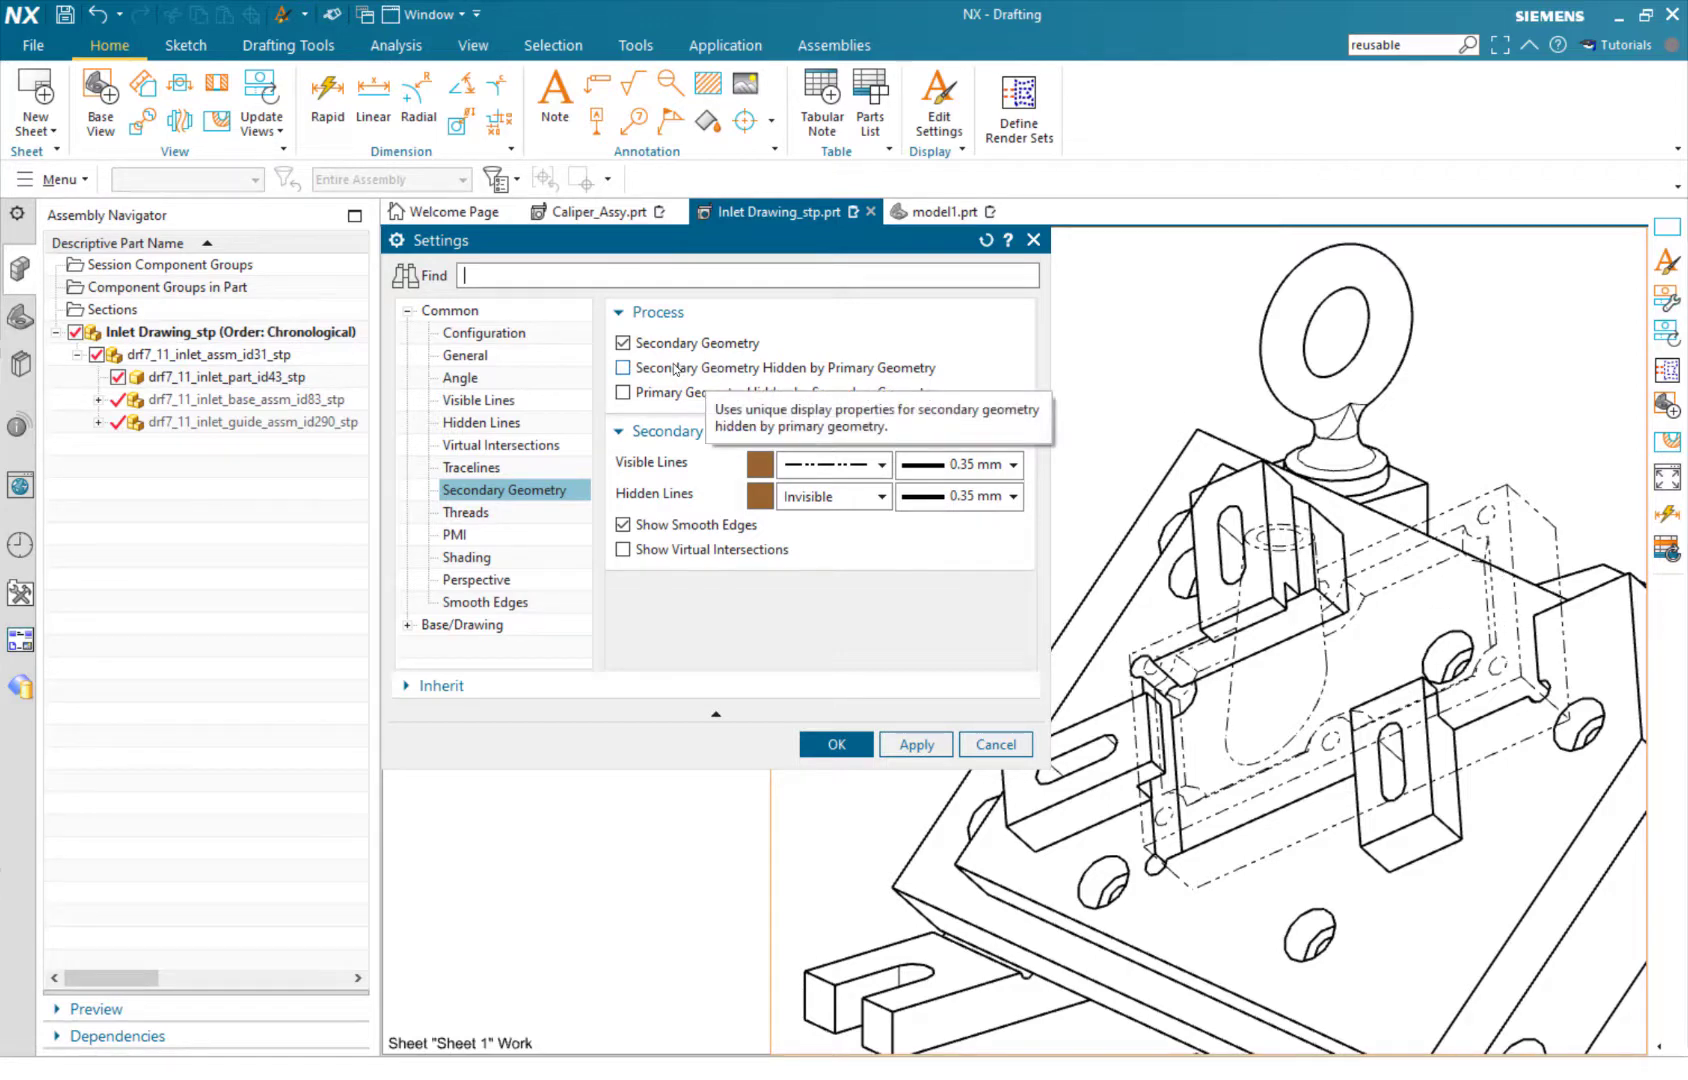
Enable both Secondary Geometry Hidden by Primary Geometry and Primary Geometry Hidden by Secondary Geometry for the trimetric view.
click(708, 369)
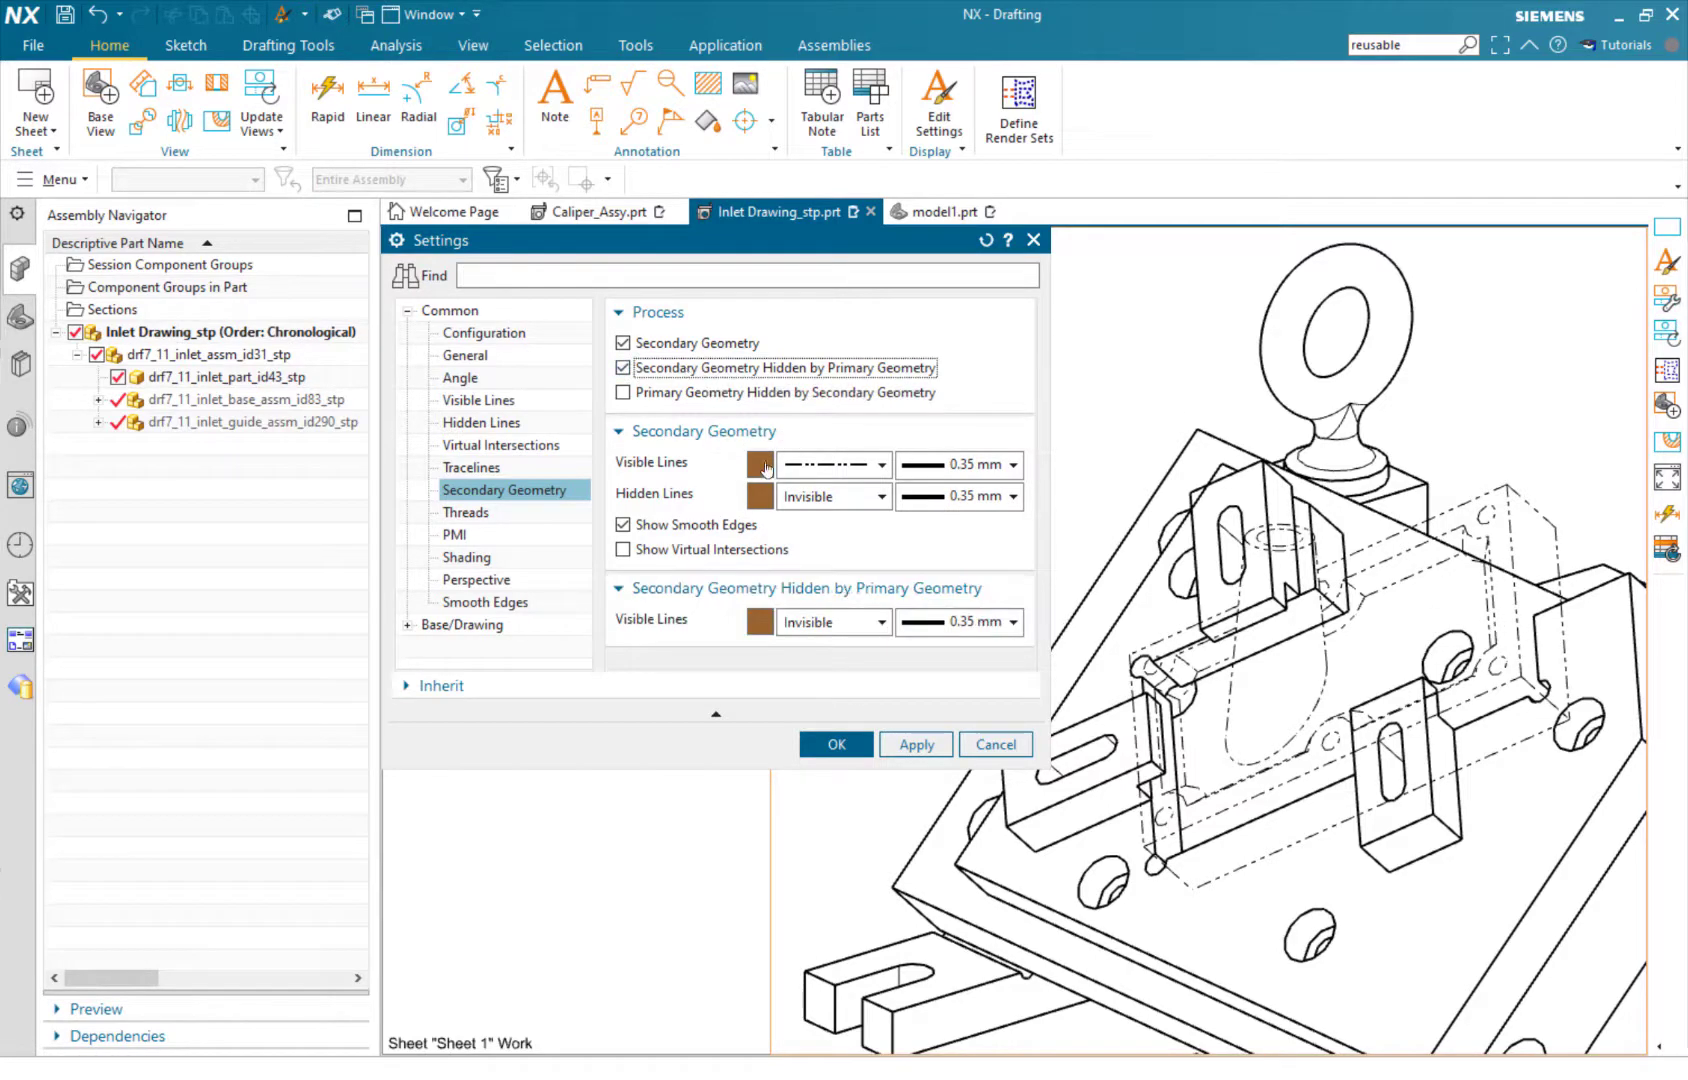
click(915, 742)
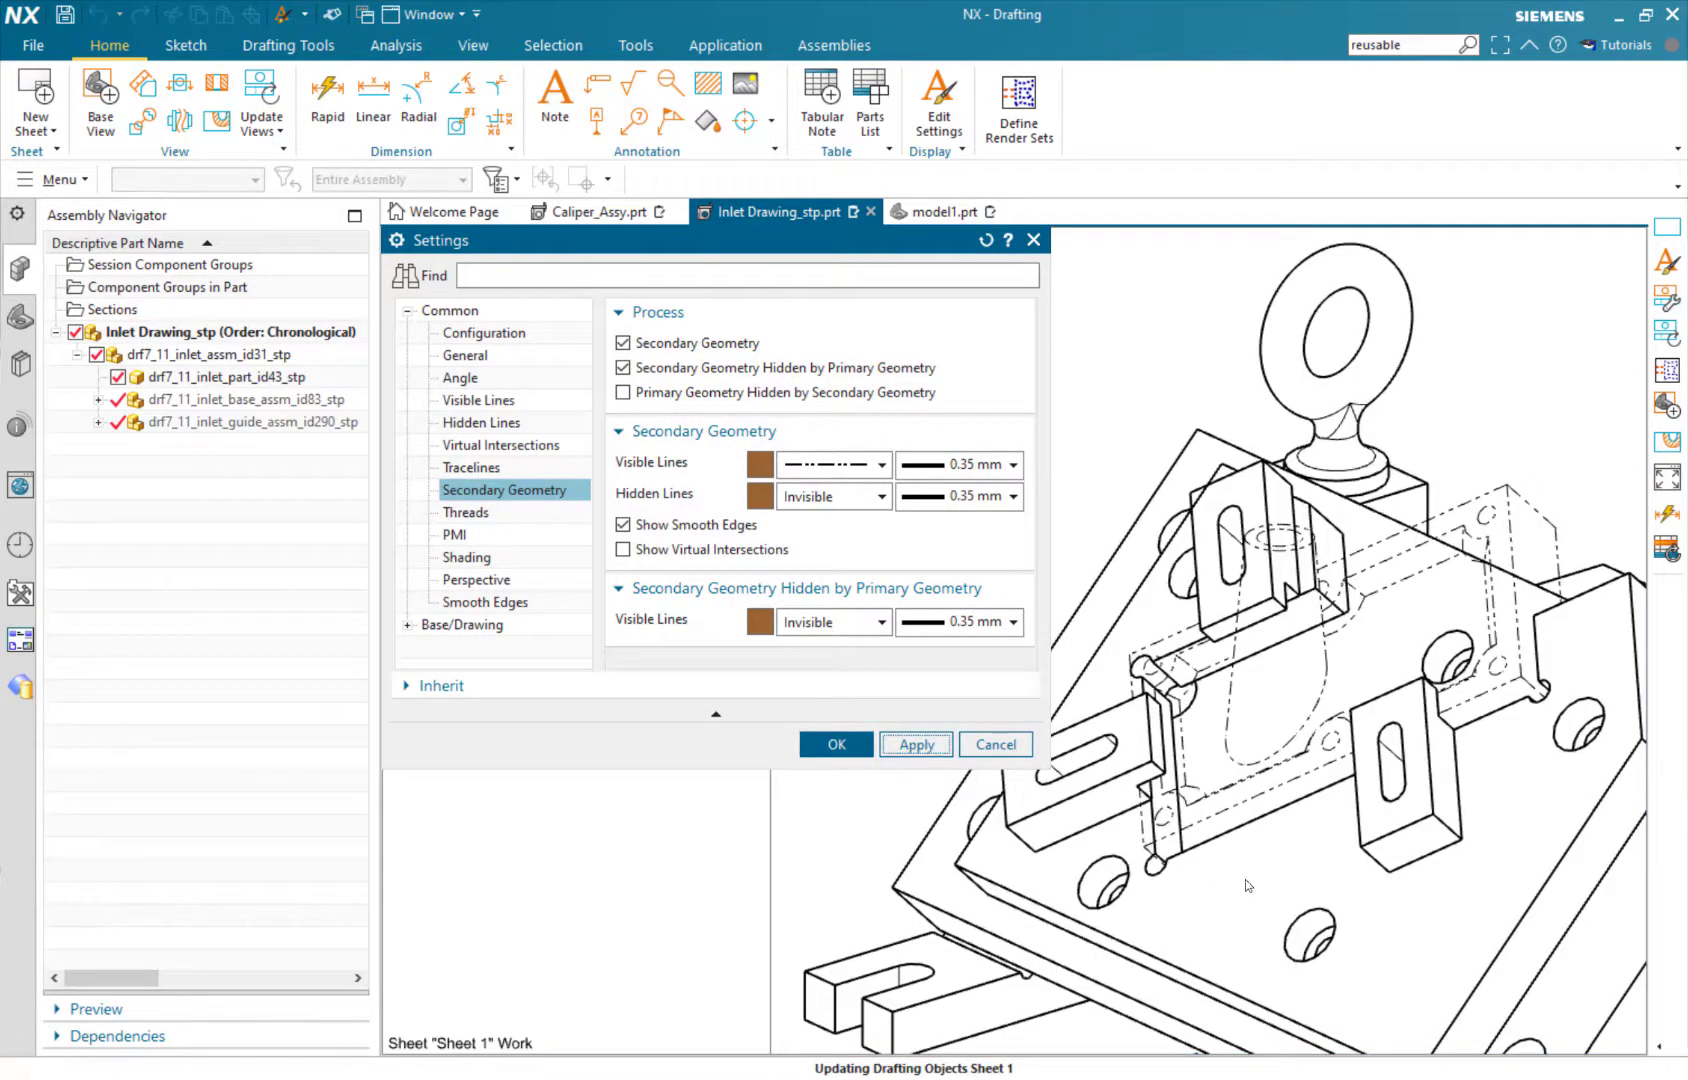
click(735, 392)
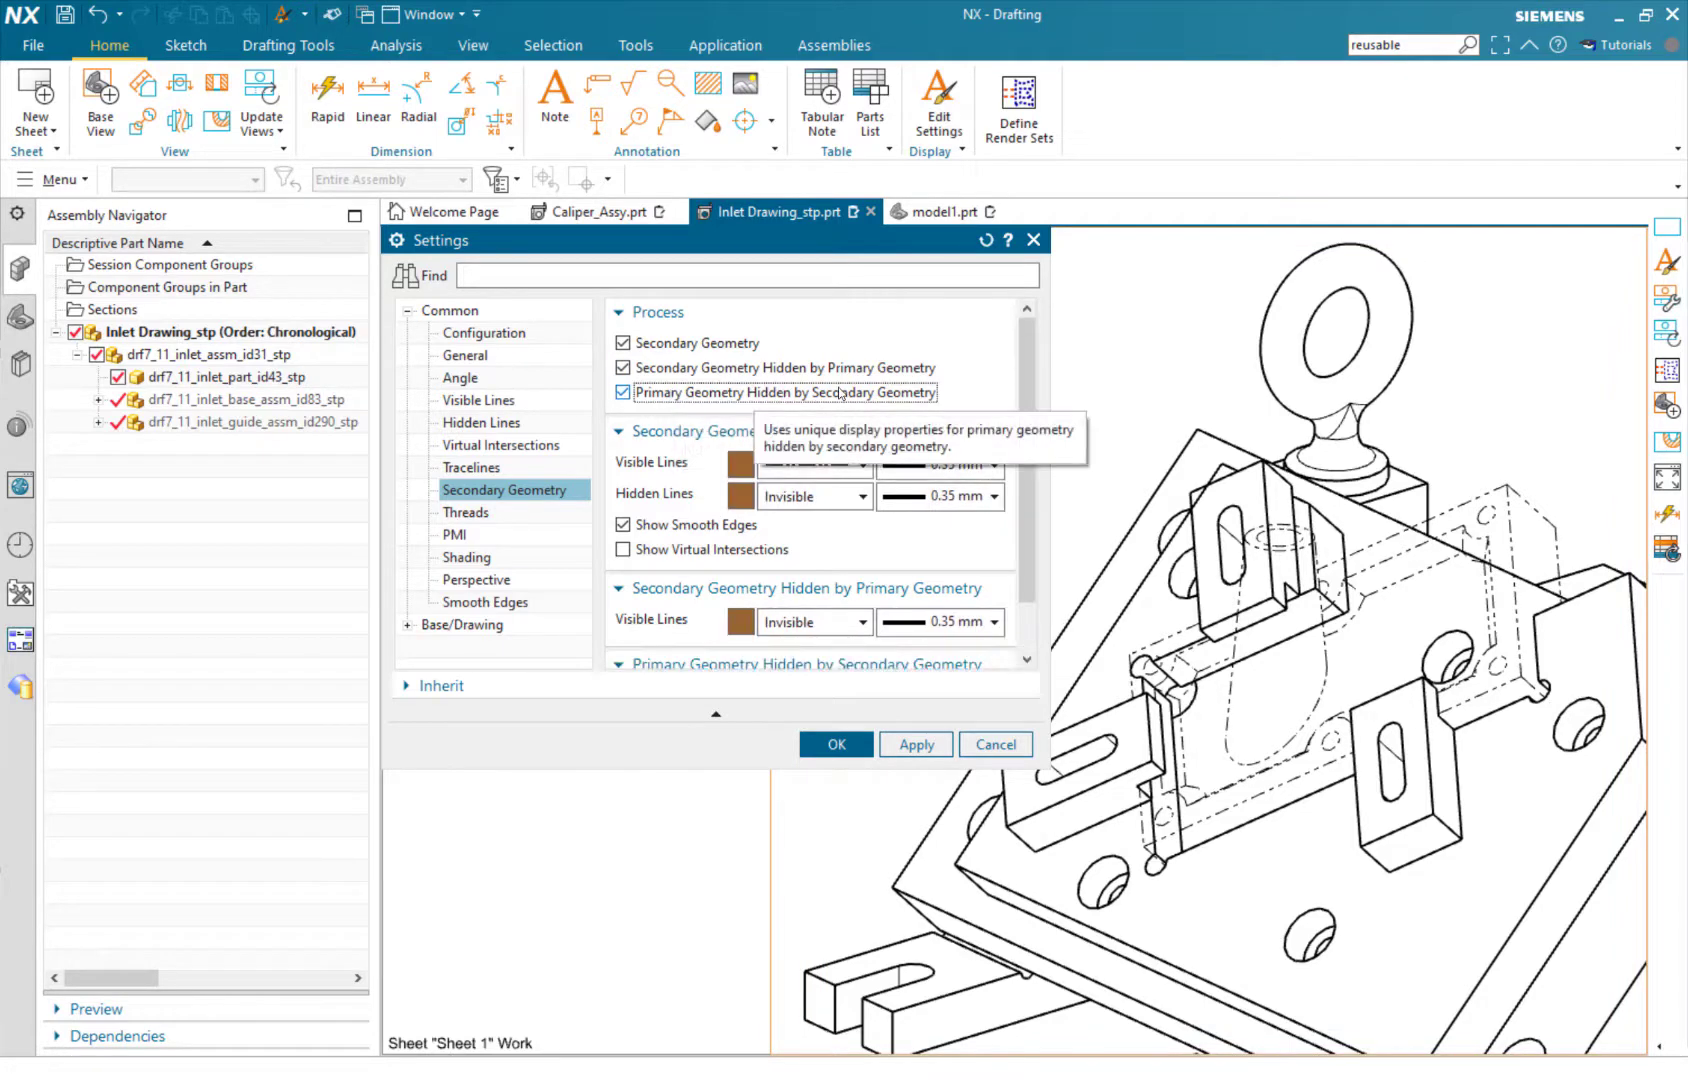
click(910, 744)
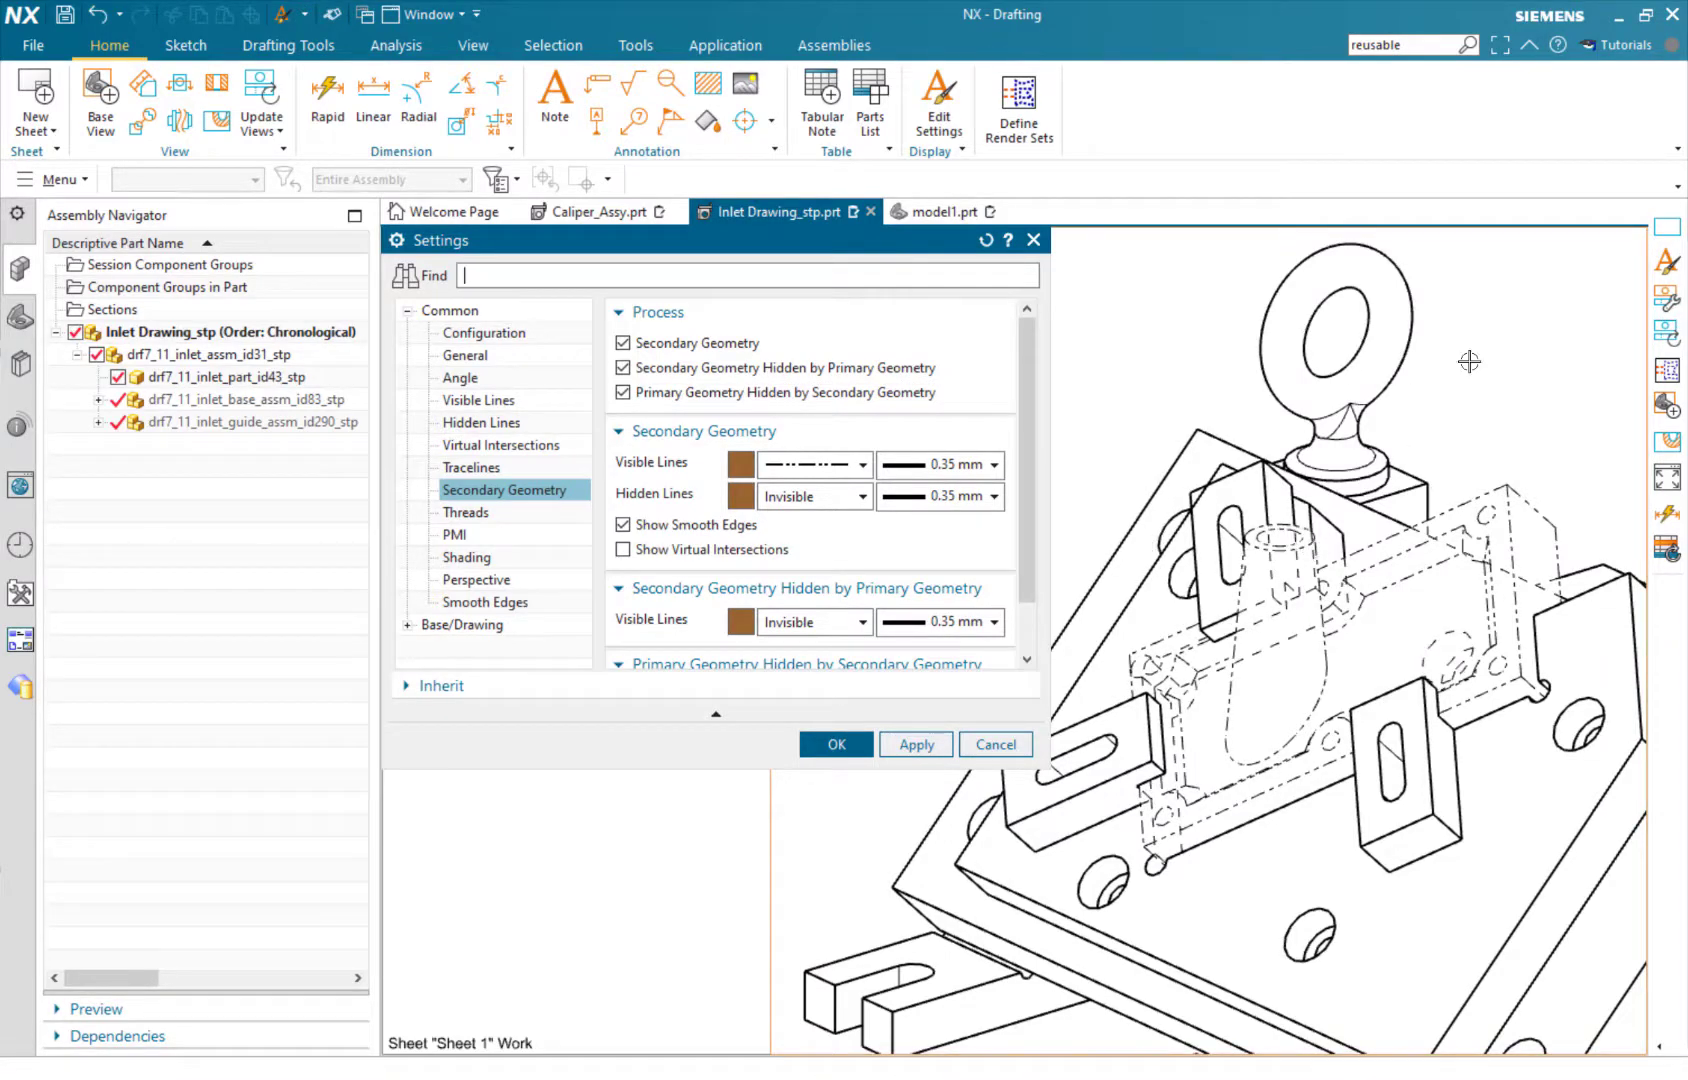
scroll(826, 749, down, 3)
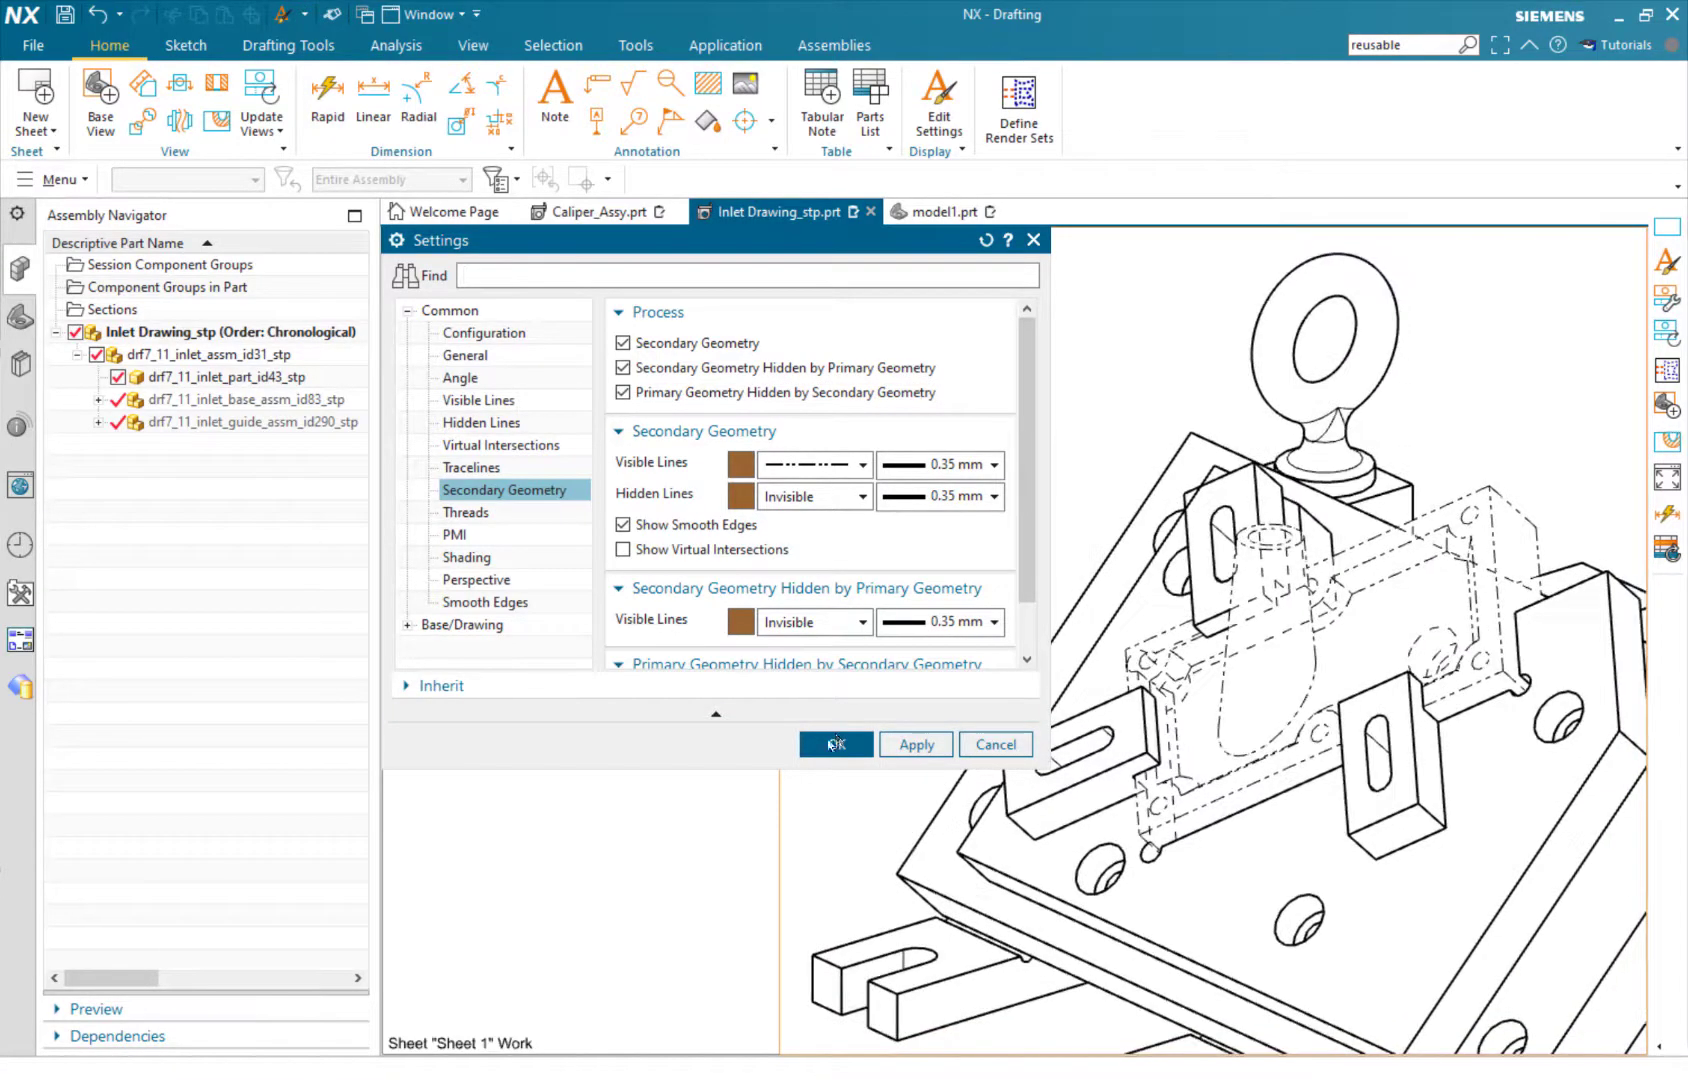
click(826, 746)
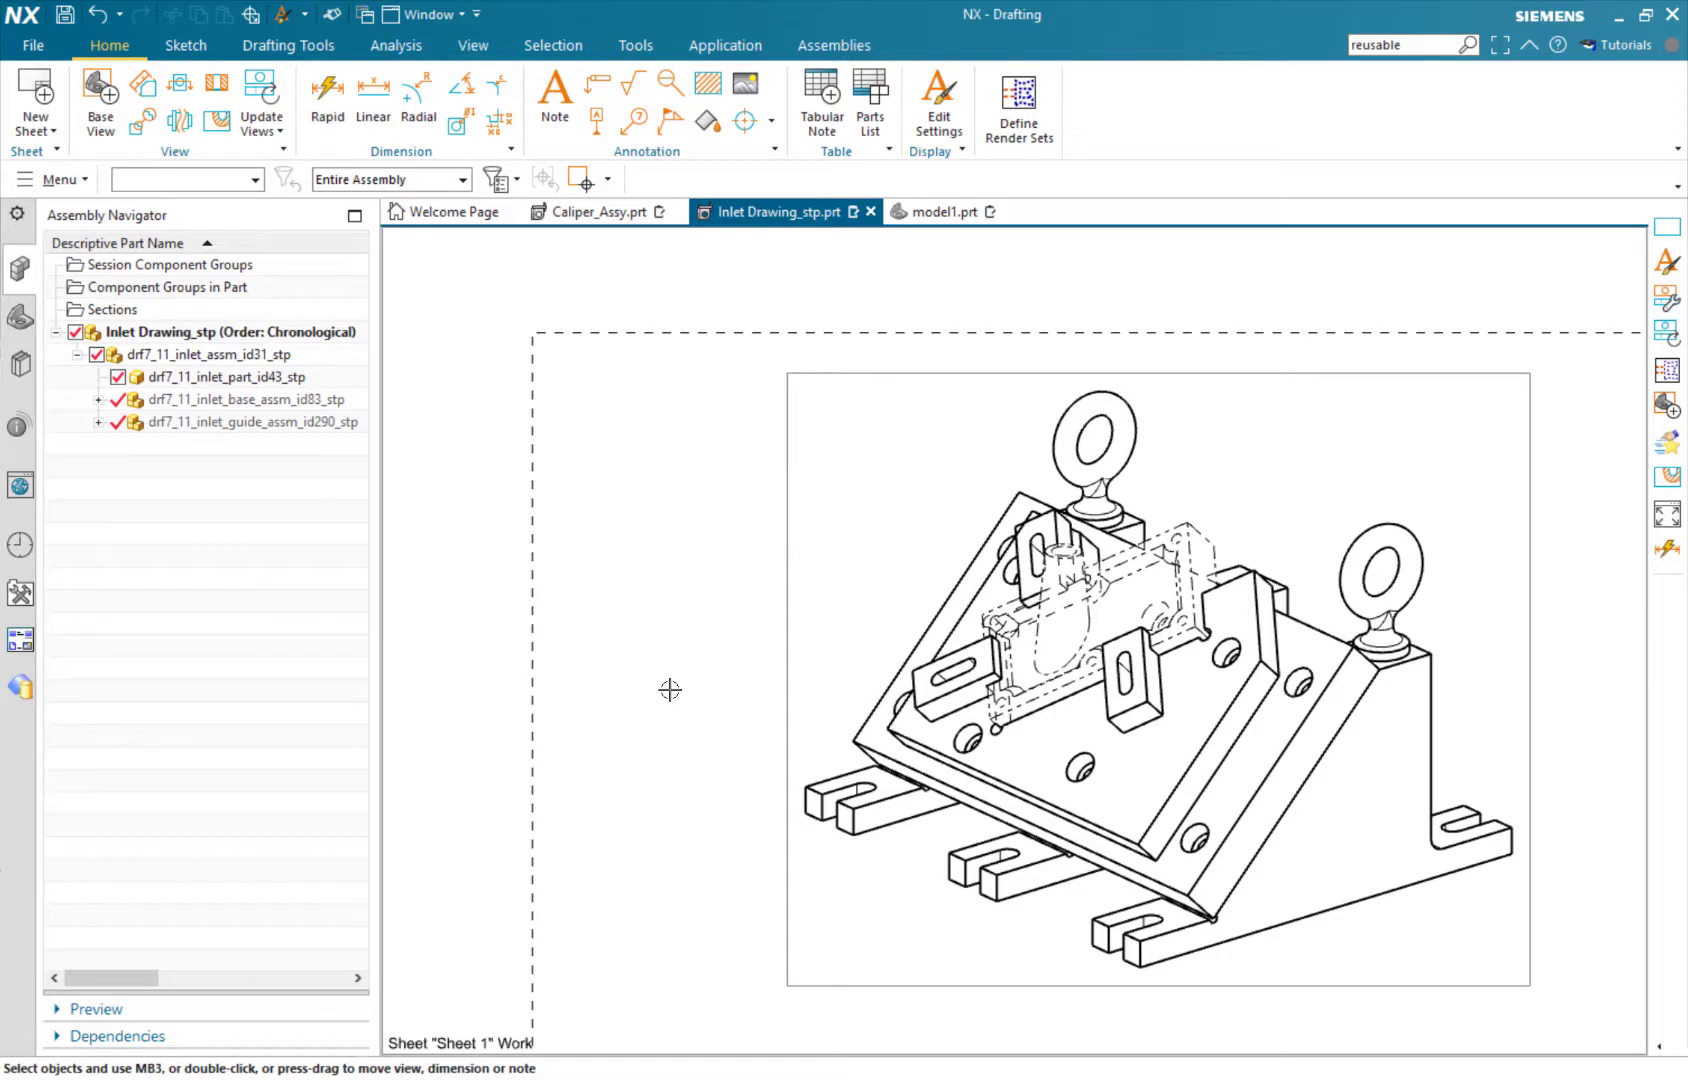
click(232, 381)
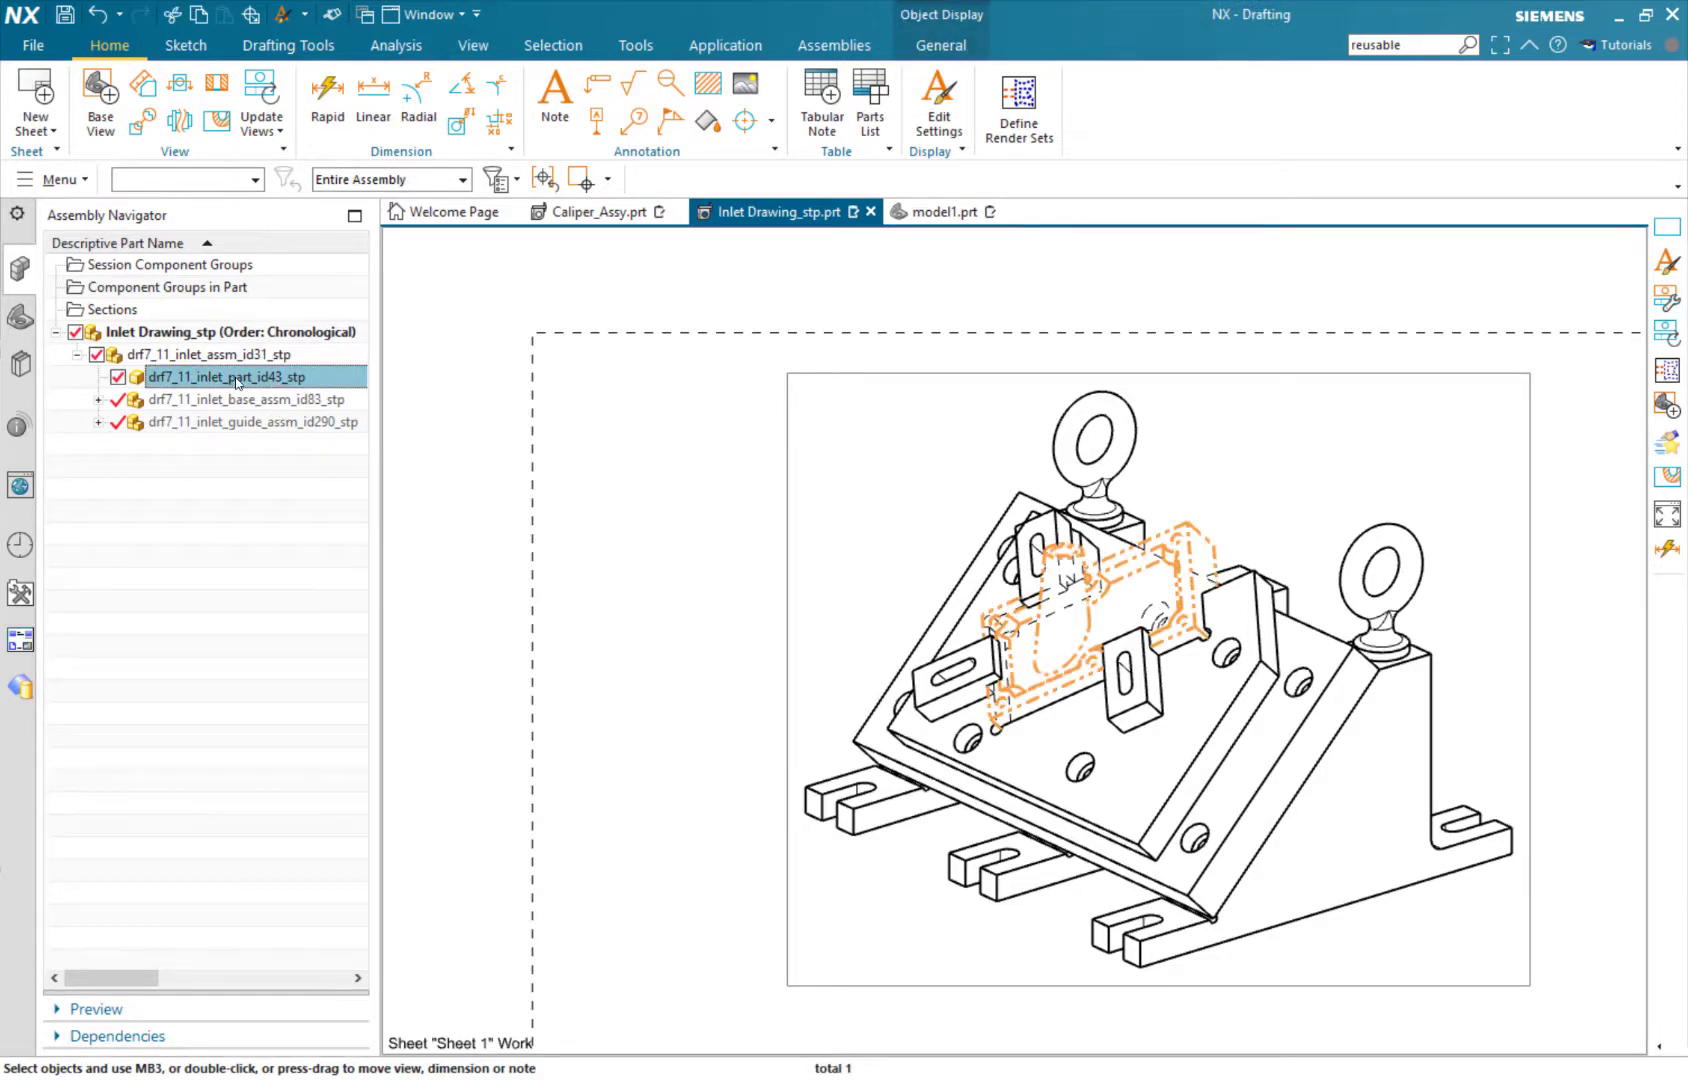
click(203, 505)
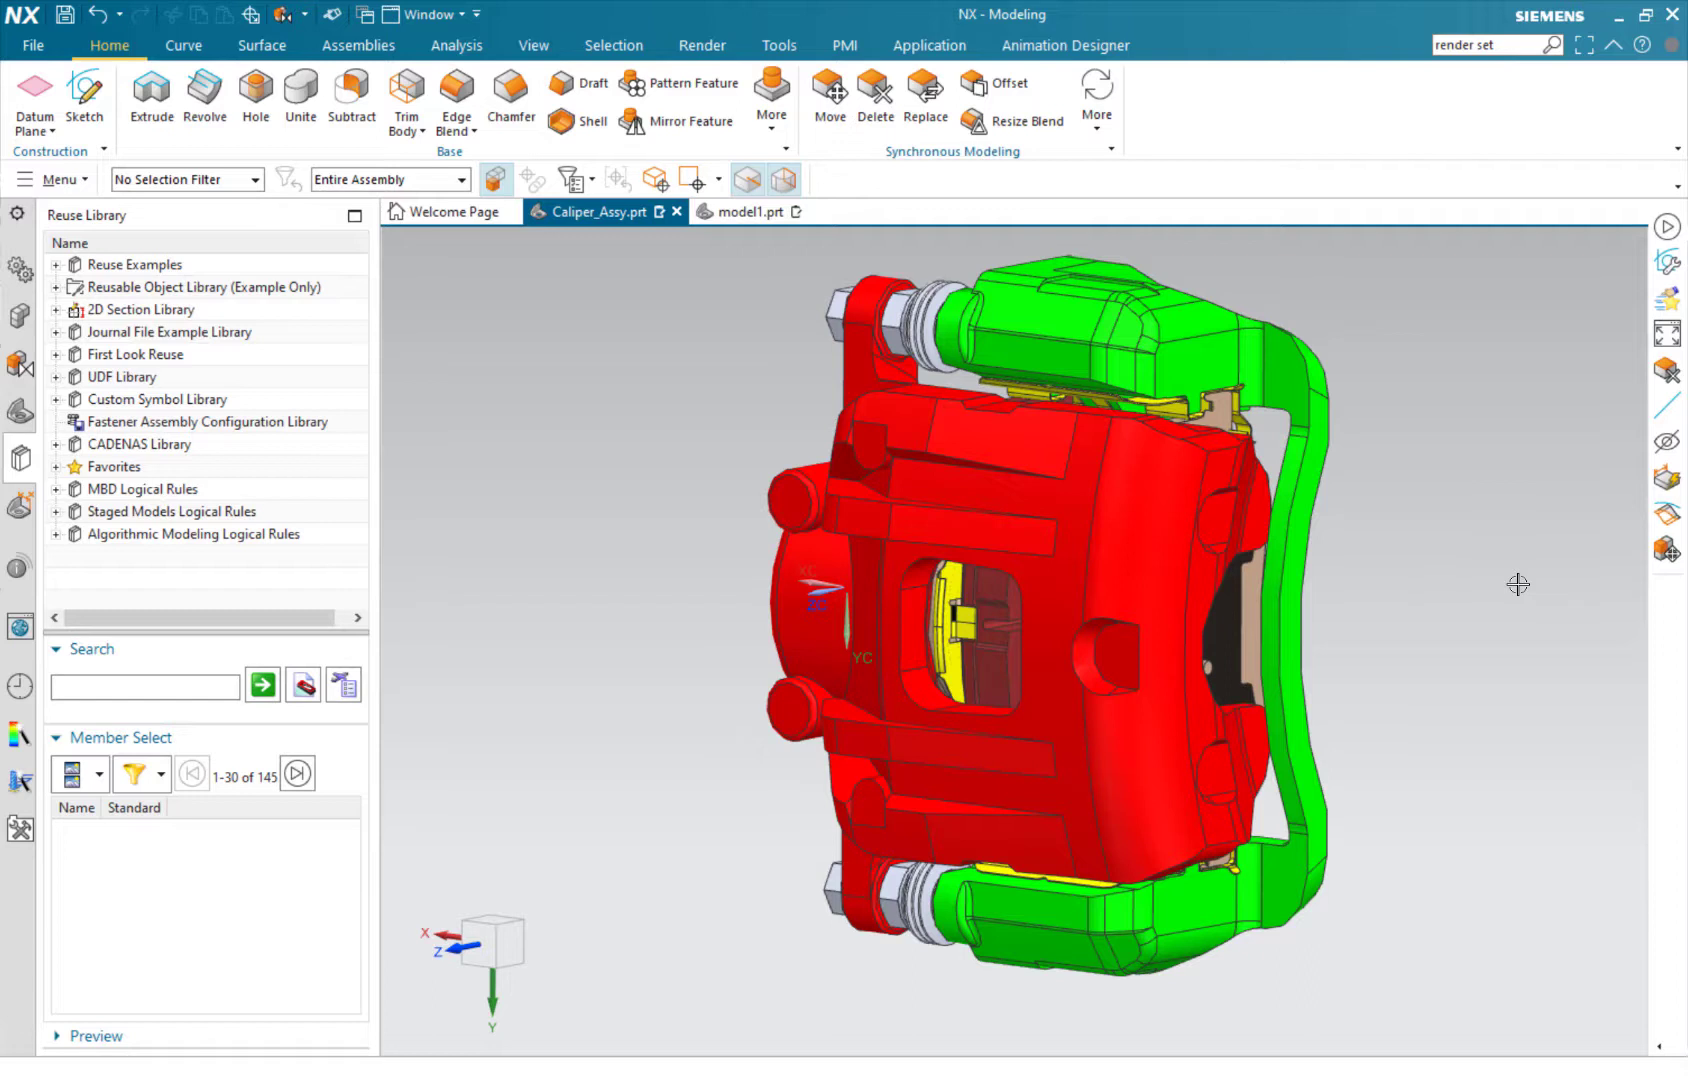
Switch Caliper_Assy to Drafting and place an Isometric base view of the caliper assembly on the sheet.
click(35, 46)
click(303, 501)
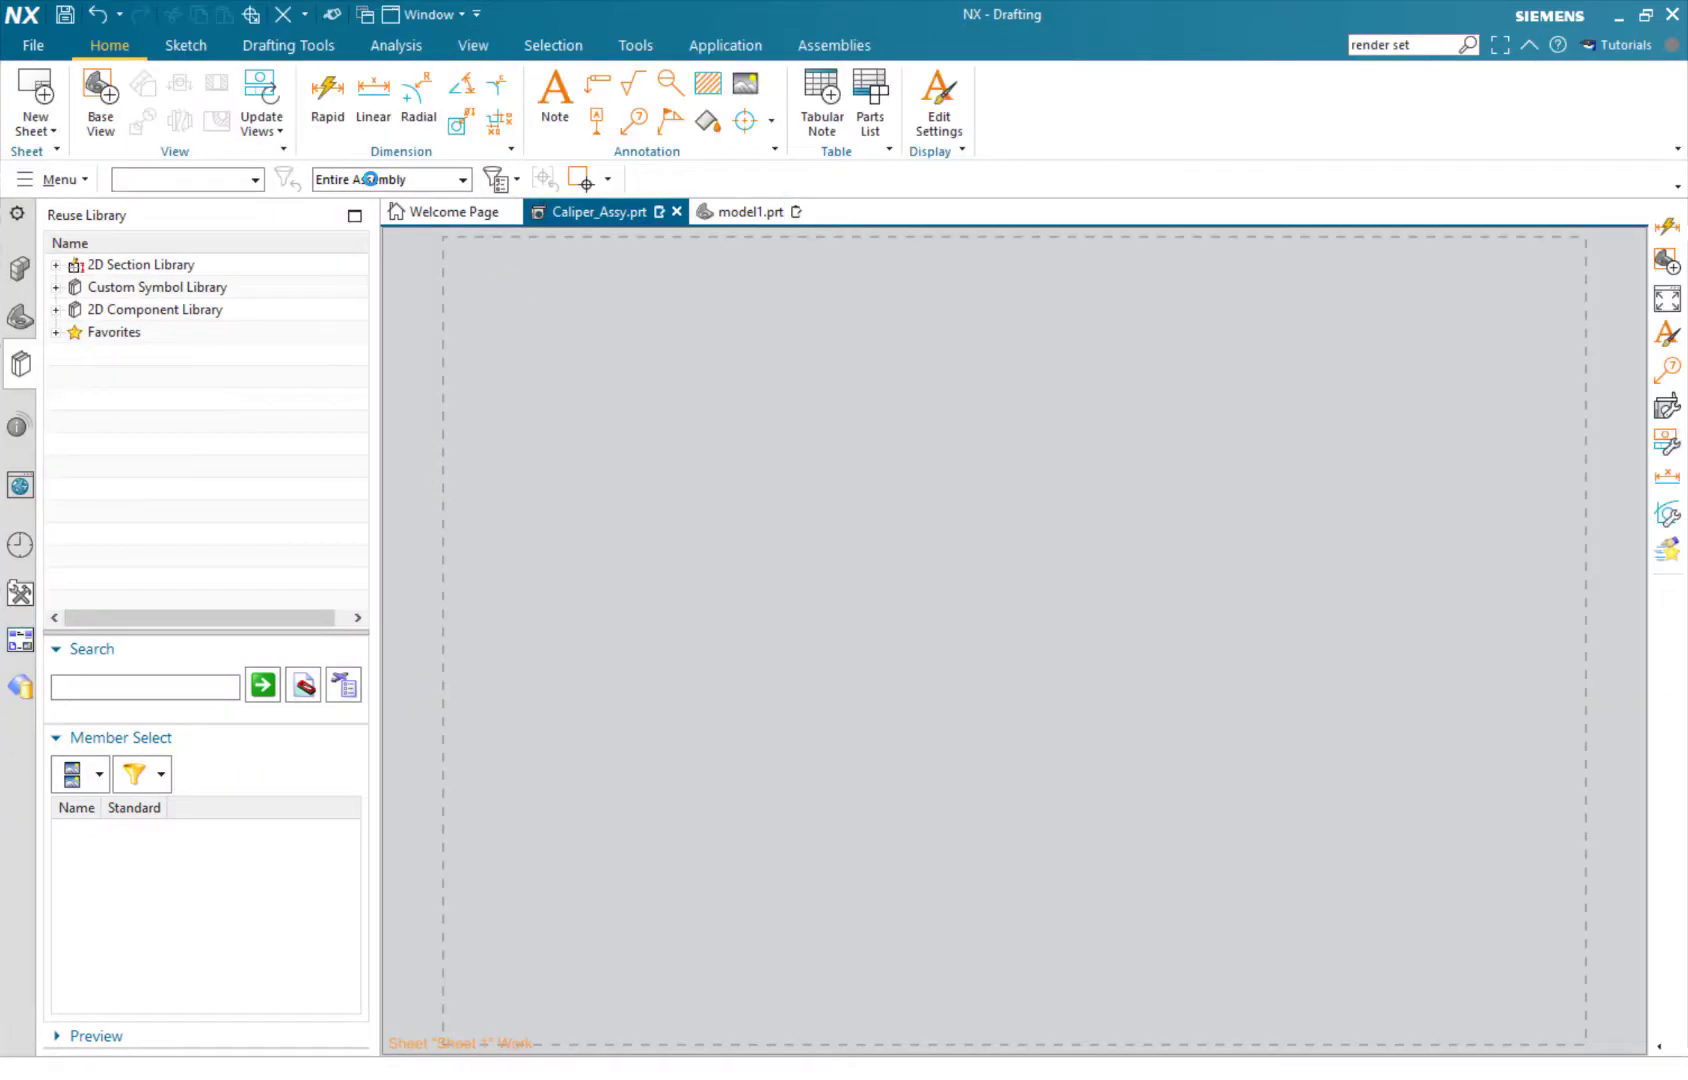
click(103, 108)
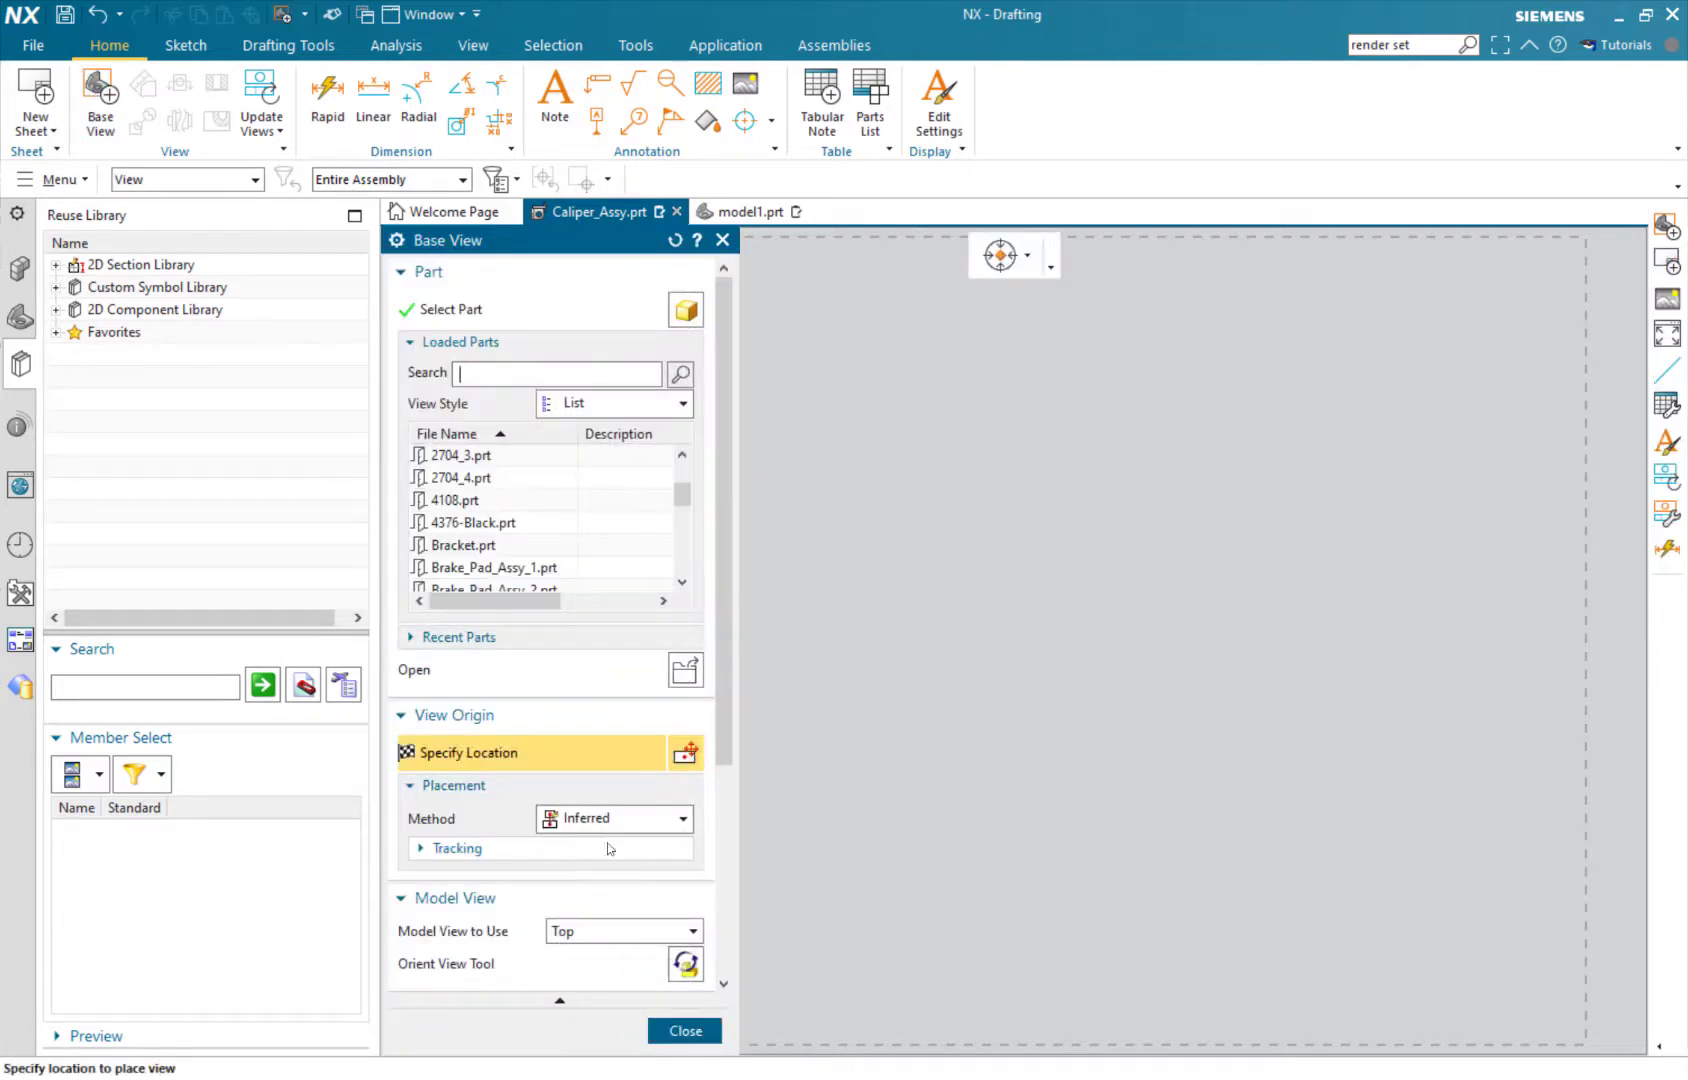
click(624, 940)
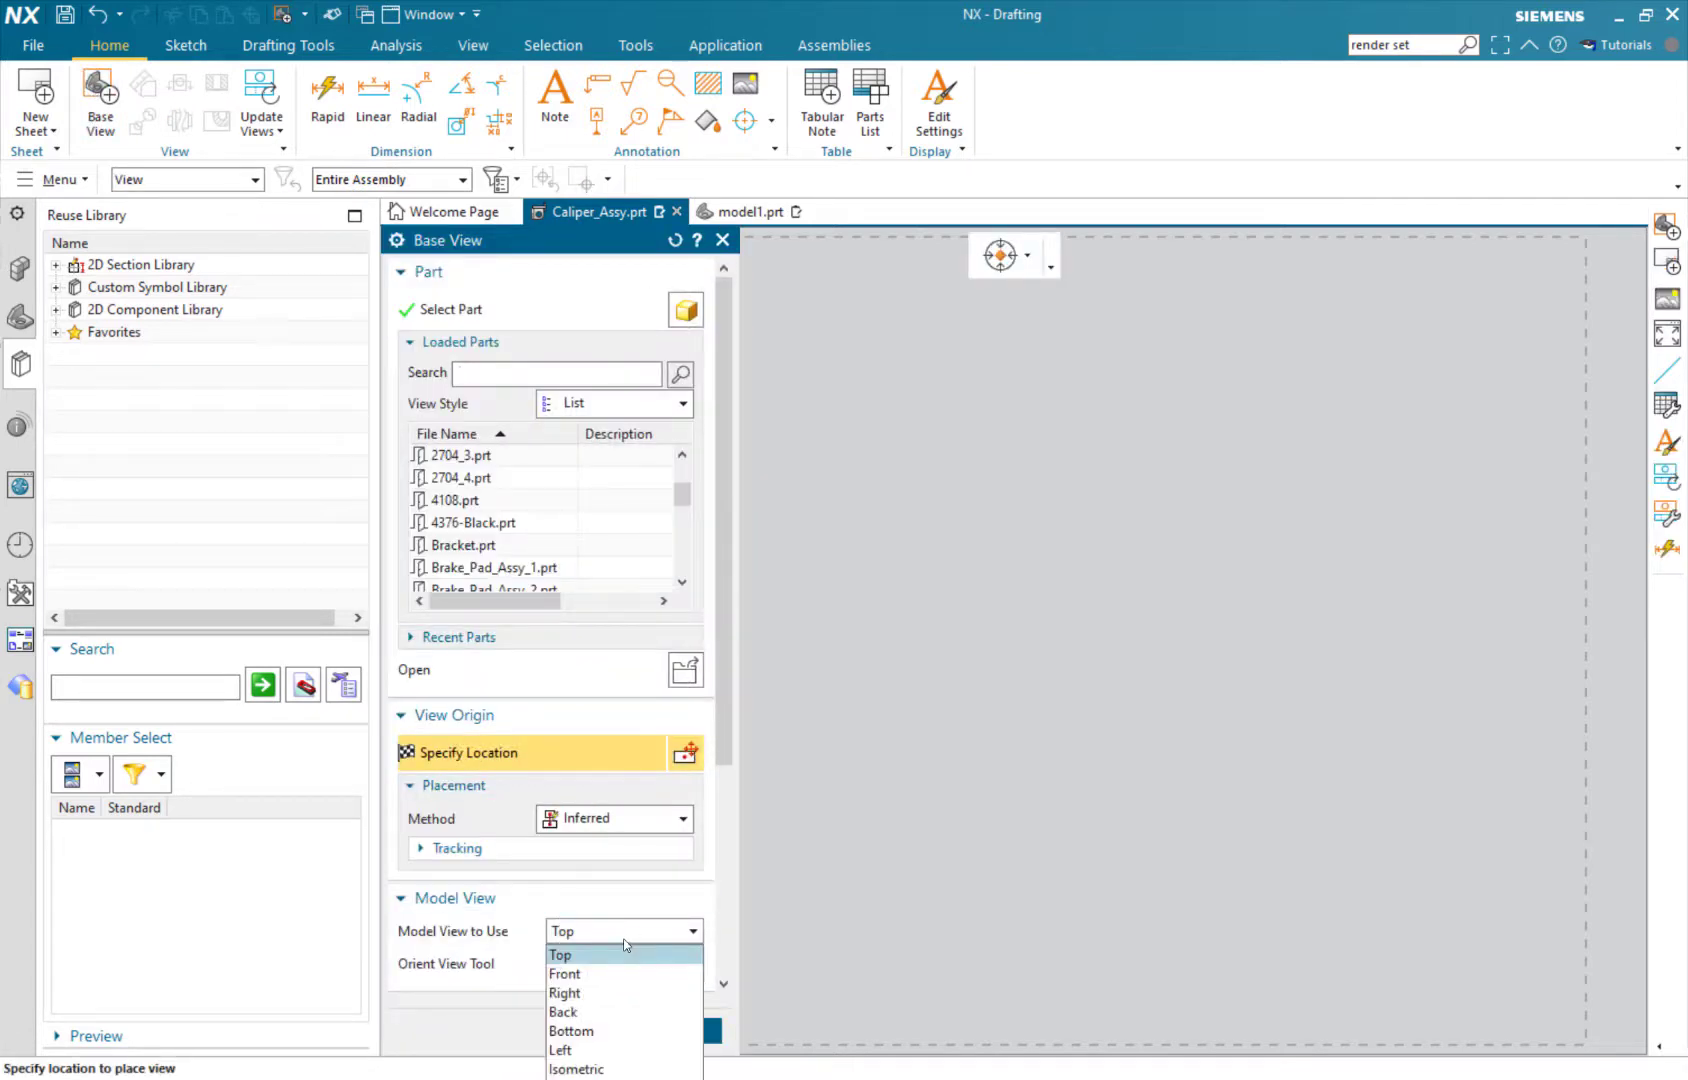
click(620, 1067)
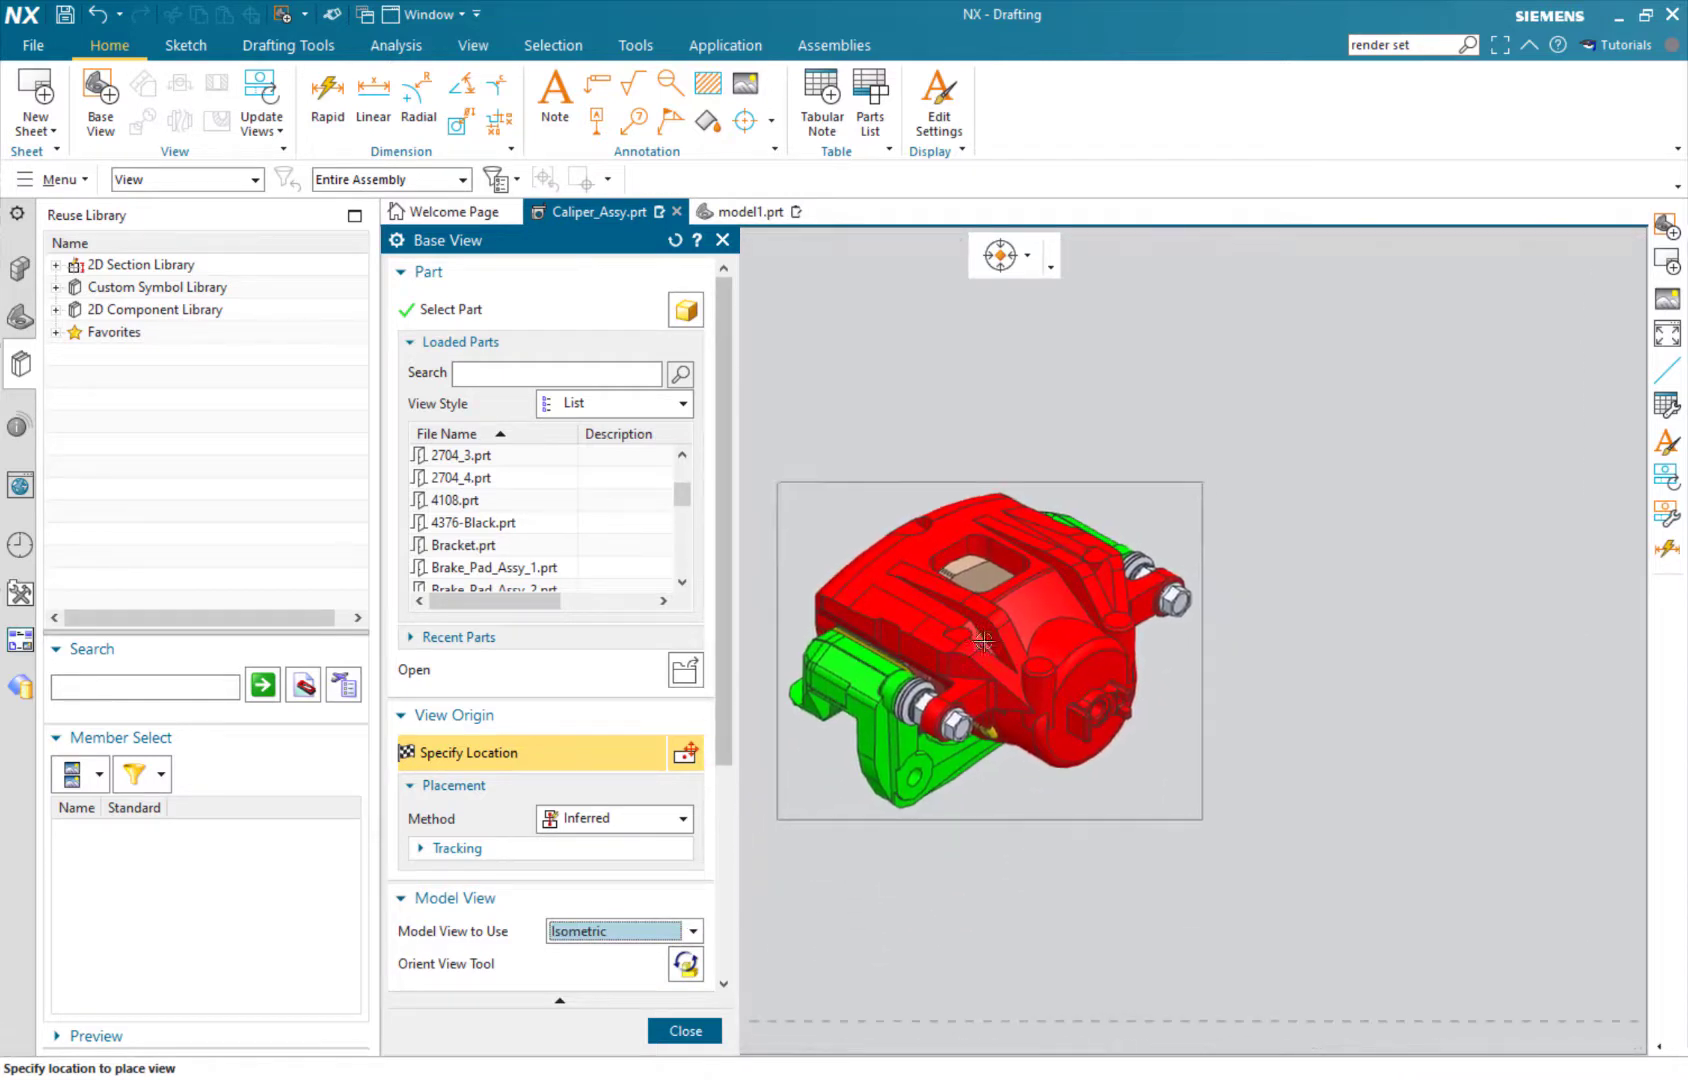
click(978, 633)
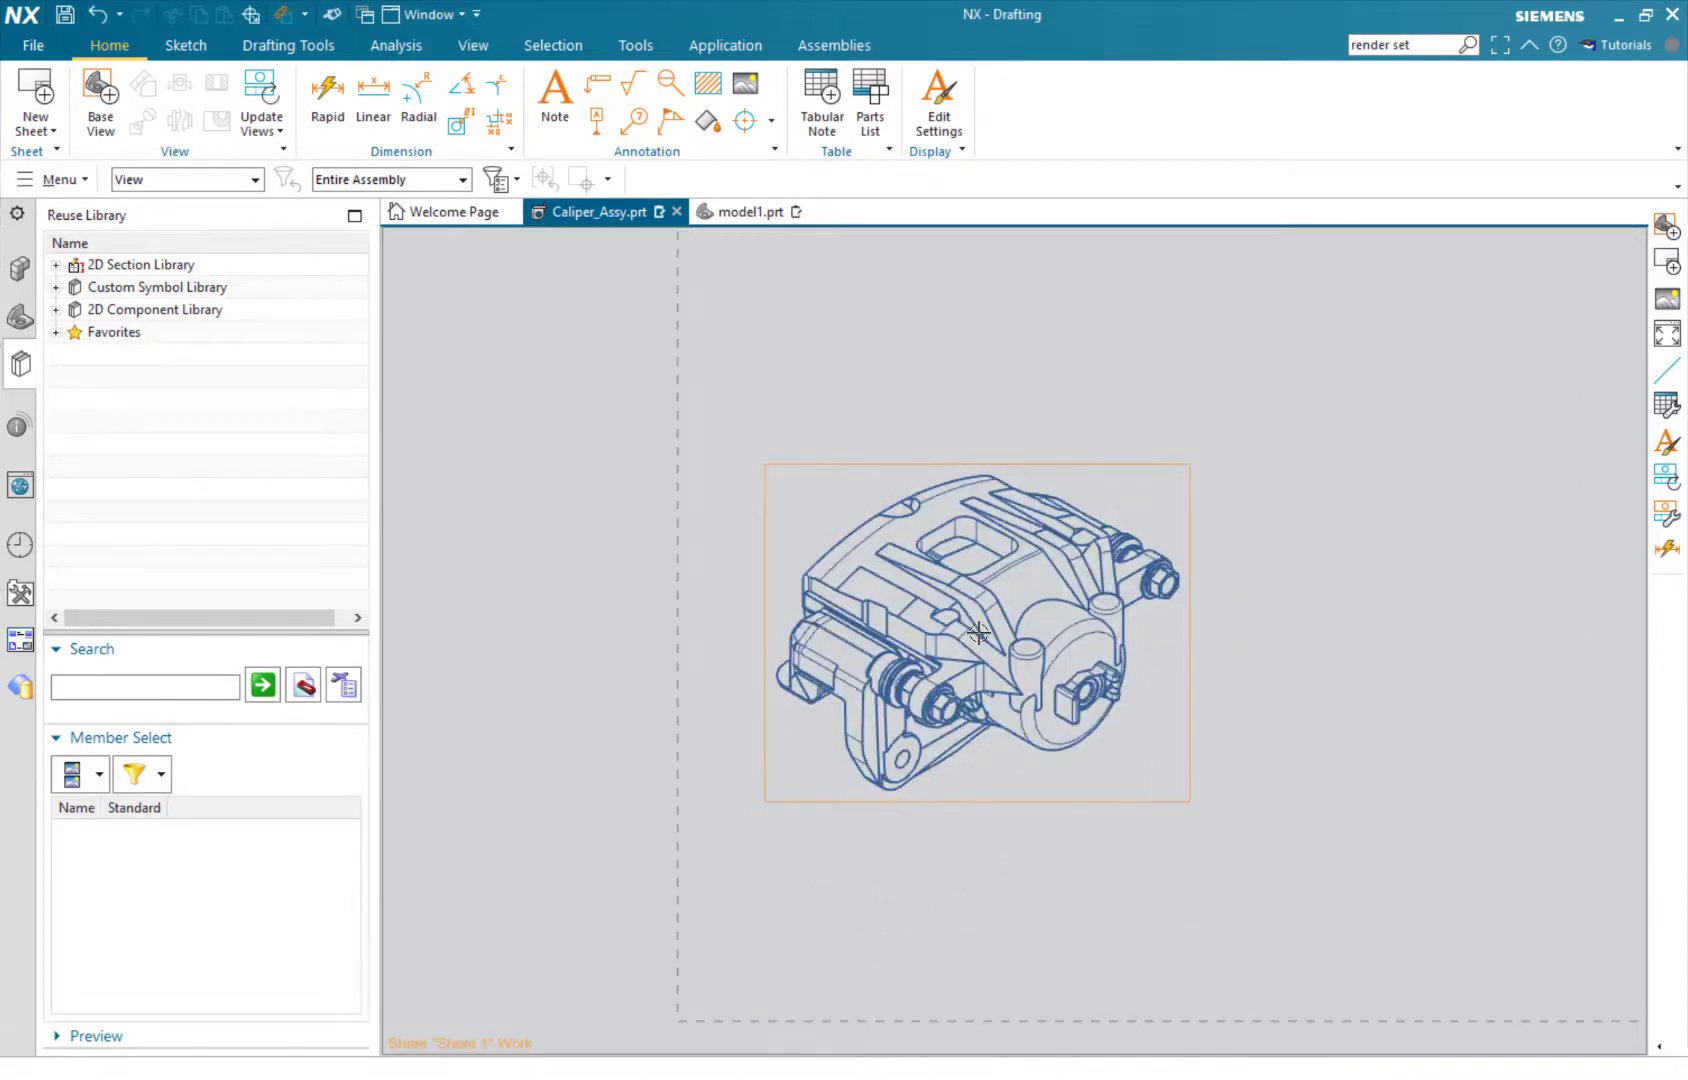
key(Escape)
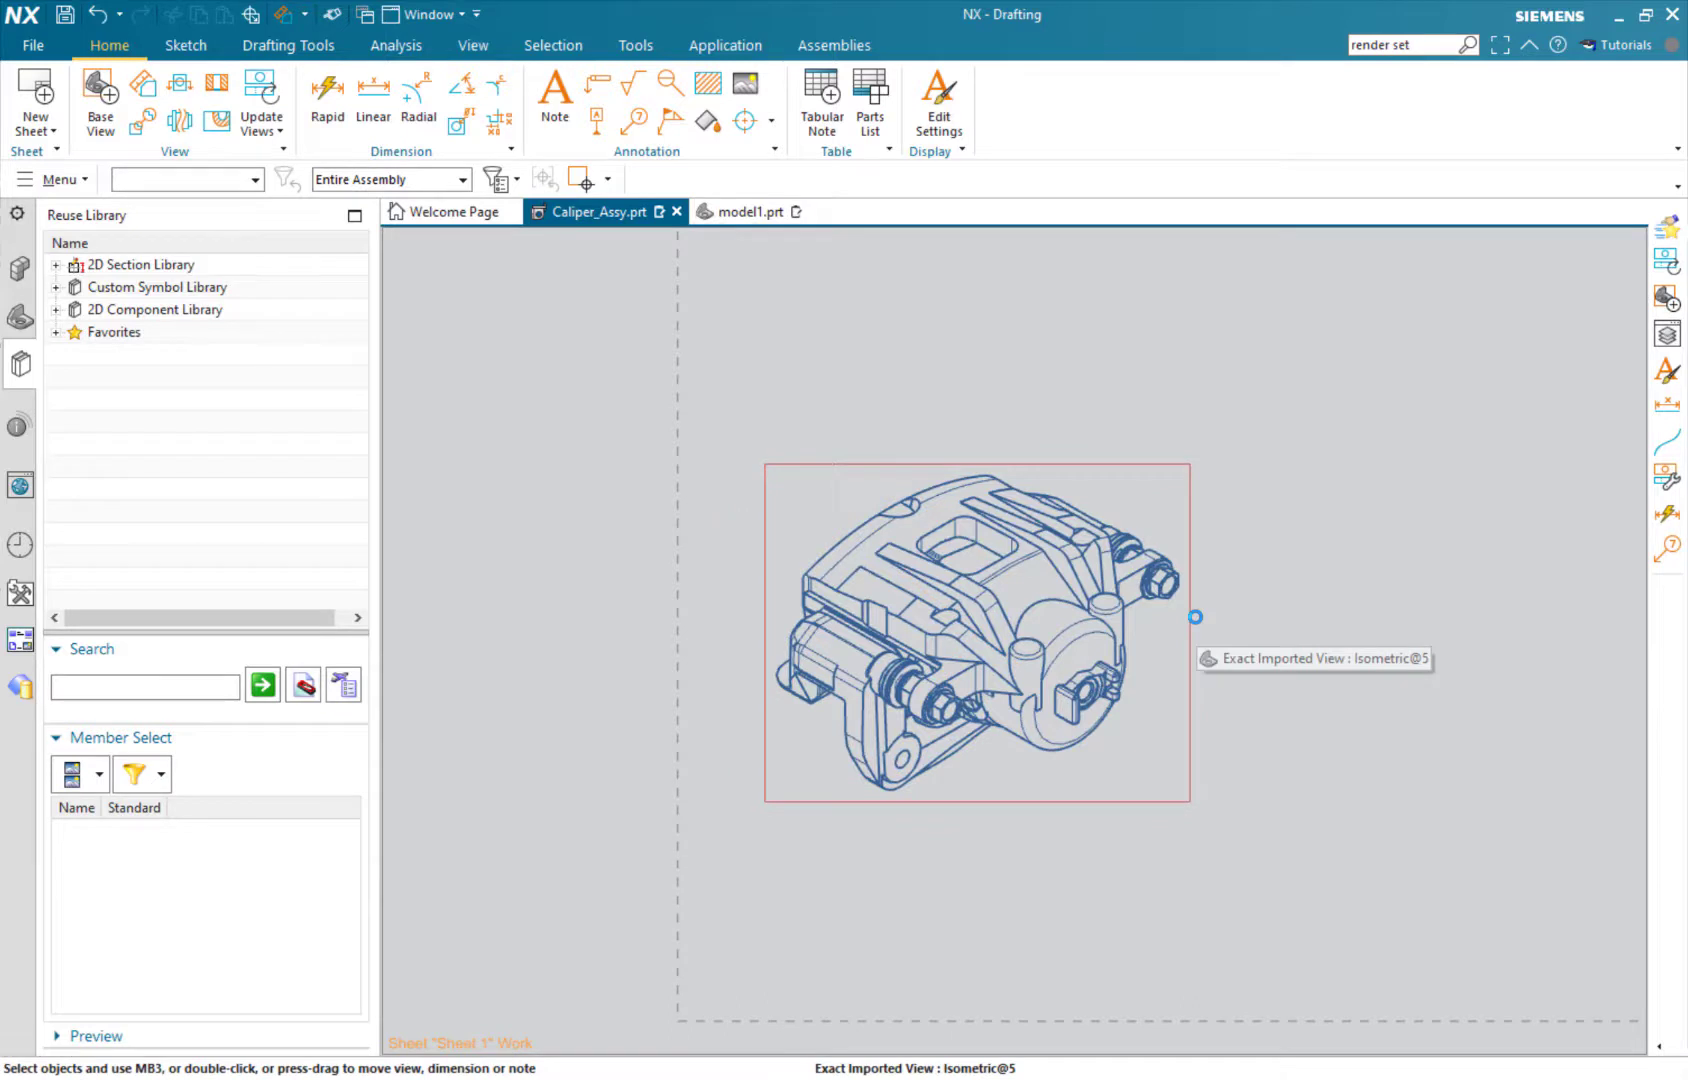
Duplicate the isometric caliper view and place the copy to the right of the original at the same height.
click(1191, 614)
mouse_move(1192, 733)
mouse_down()
mouse_move(1143, 782)
mouse_move(1142, 844)
mouse_move(1549, 768)
mouse_move(1655, 788)
mouse_up()
shift+middle_drag(1365, 910, 1231, 916)
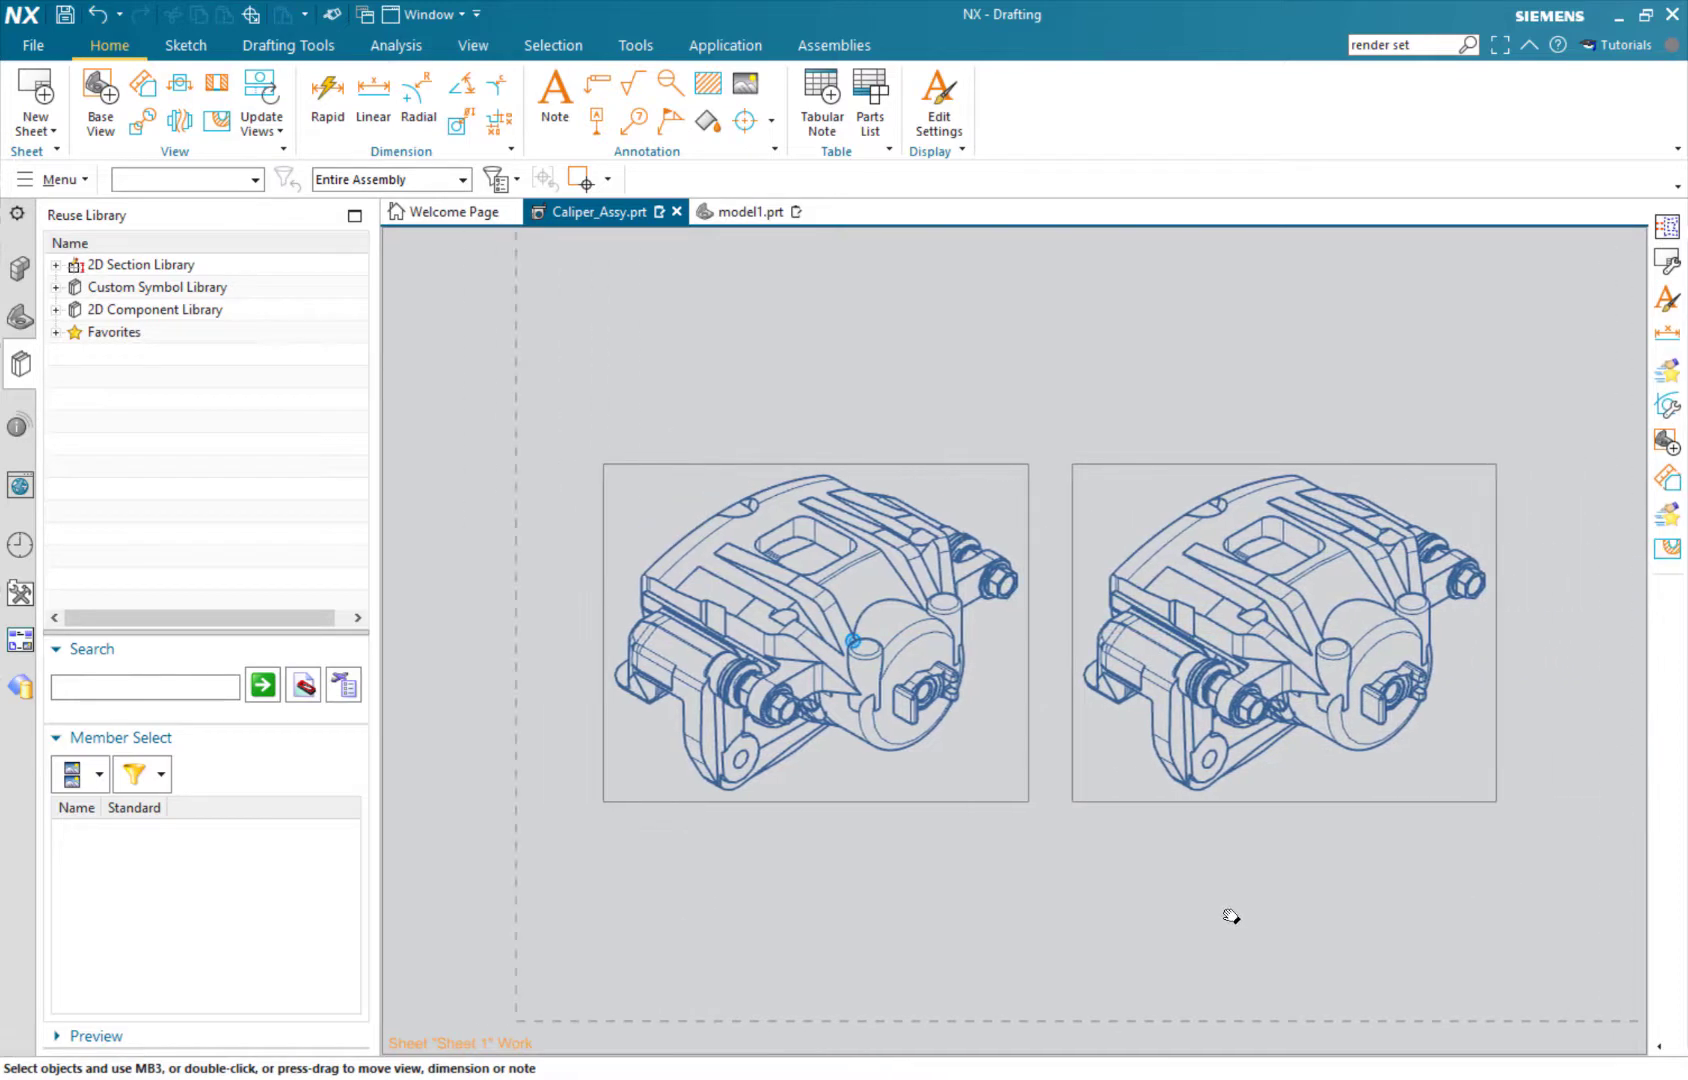
scroll(891, 424, up, 1)
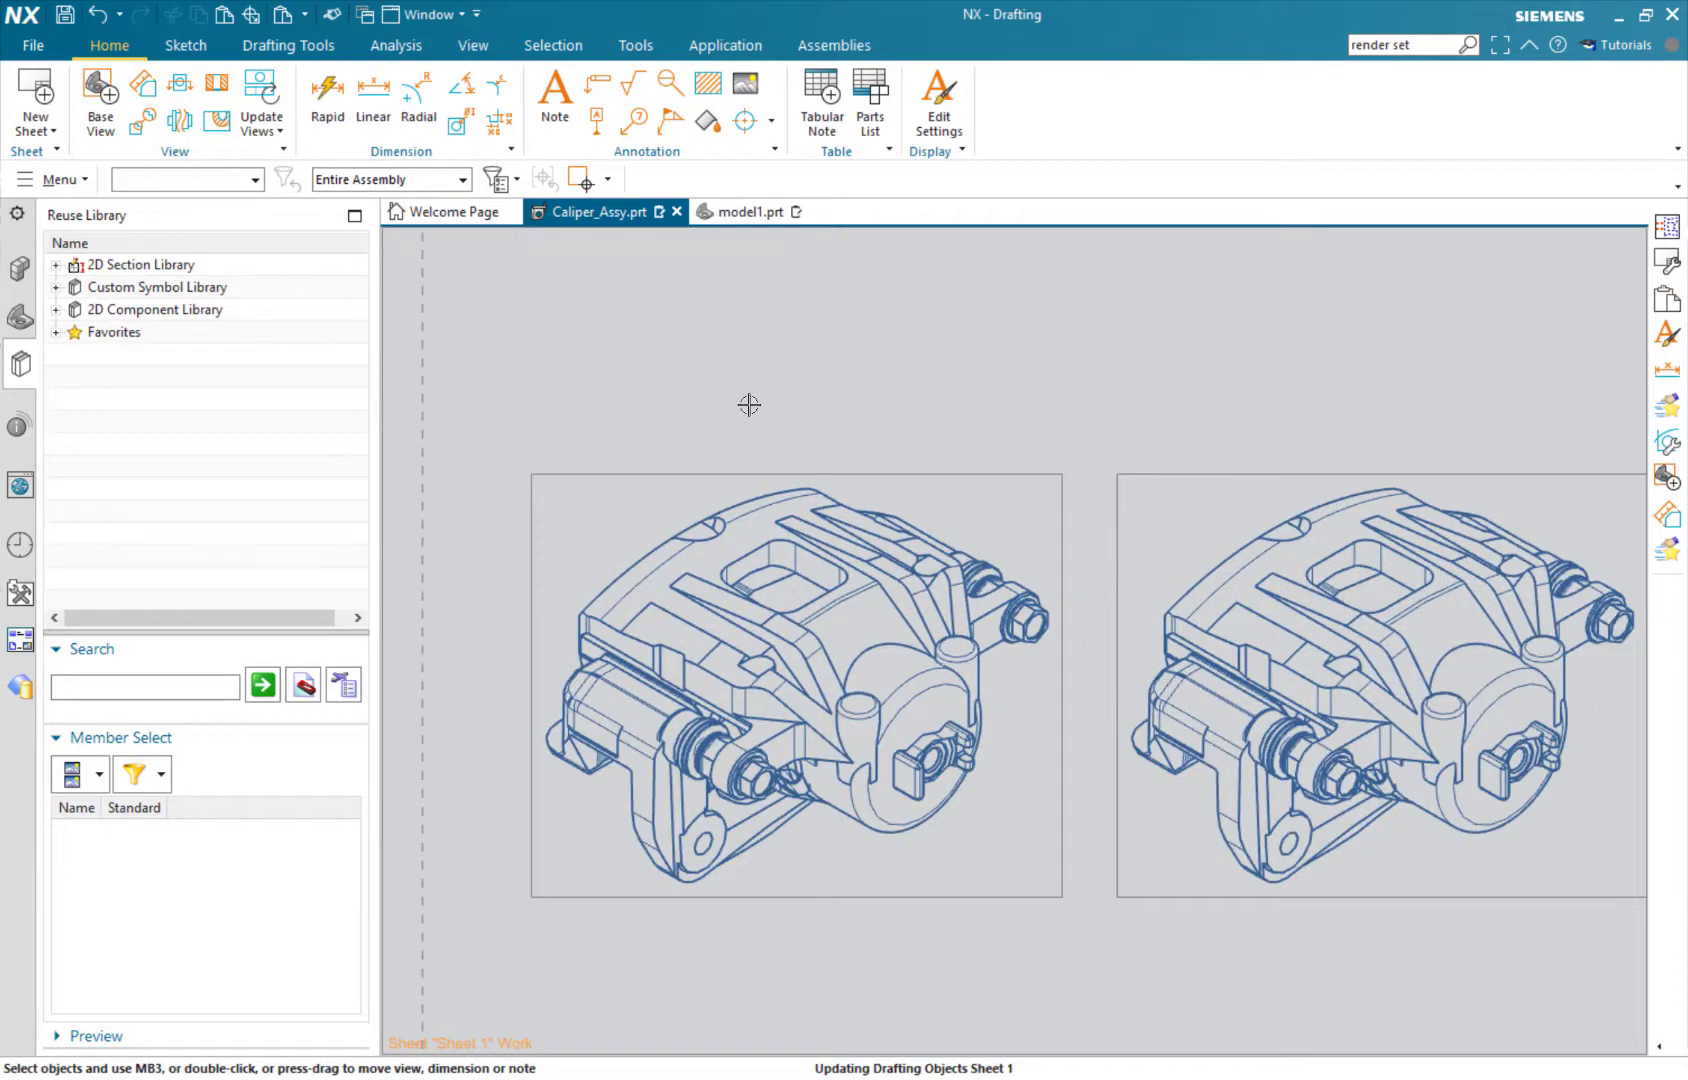
shift+middle_drag(983, 384, 955, 395)
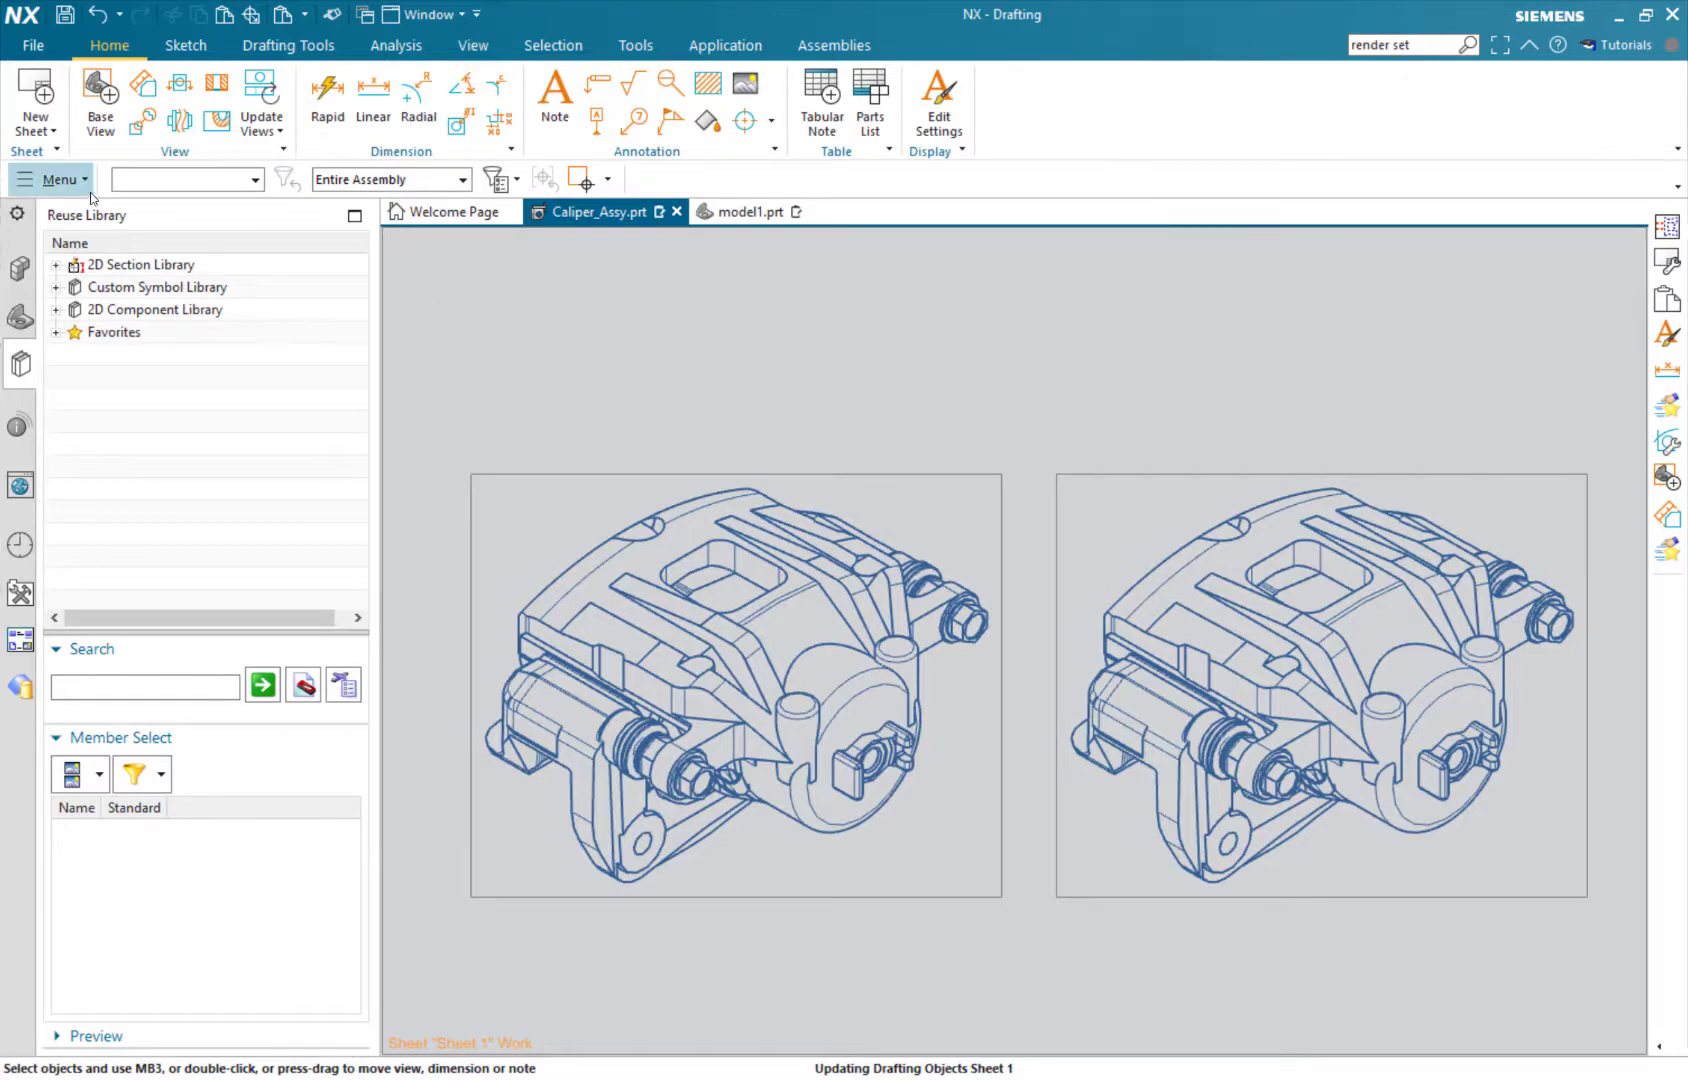
Search the commands for "render set" and open Define Render Sets.
triple_click(1414, 48)
click(1414, 48)
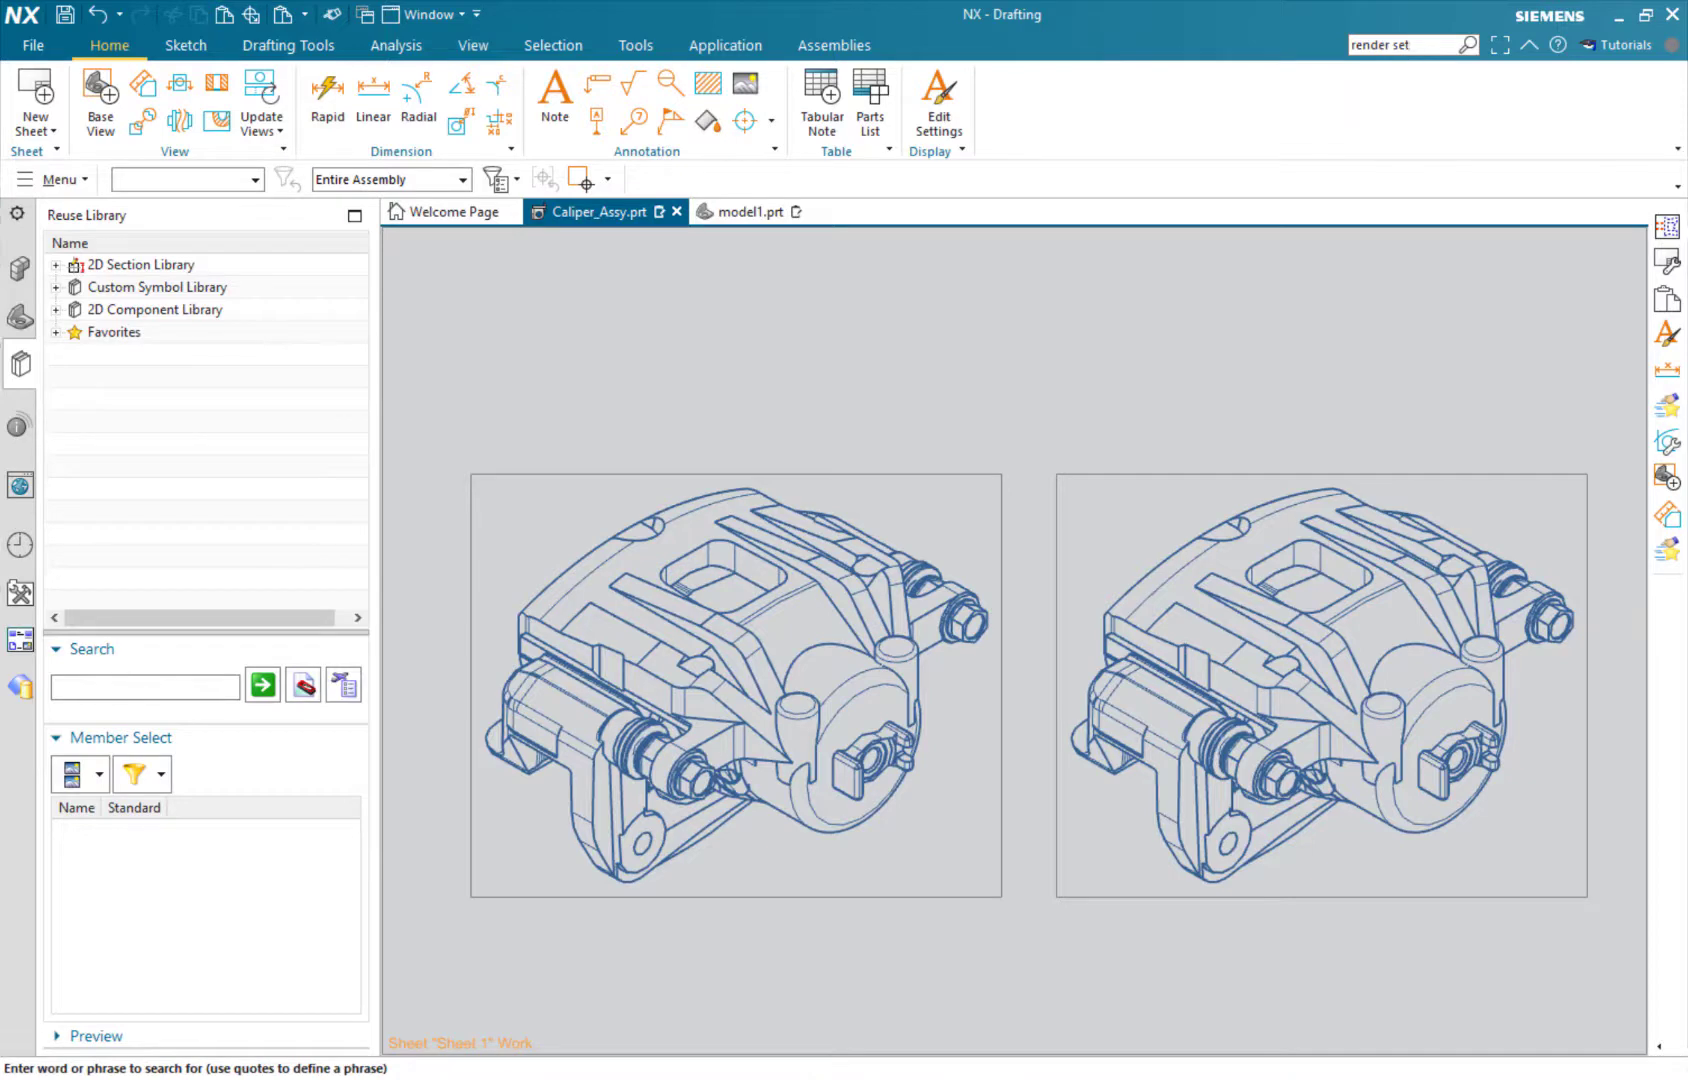
drag(1685, 480, 932, 284)
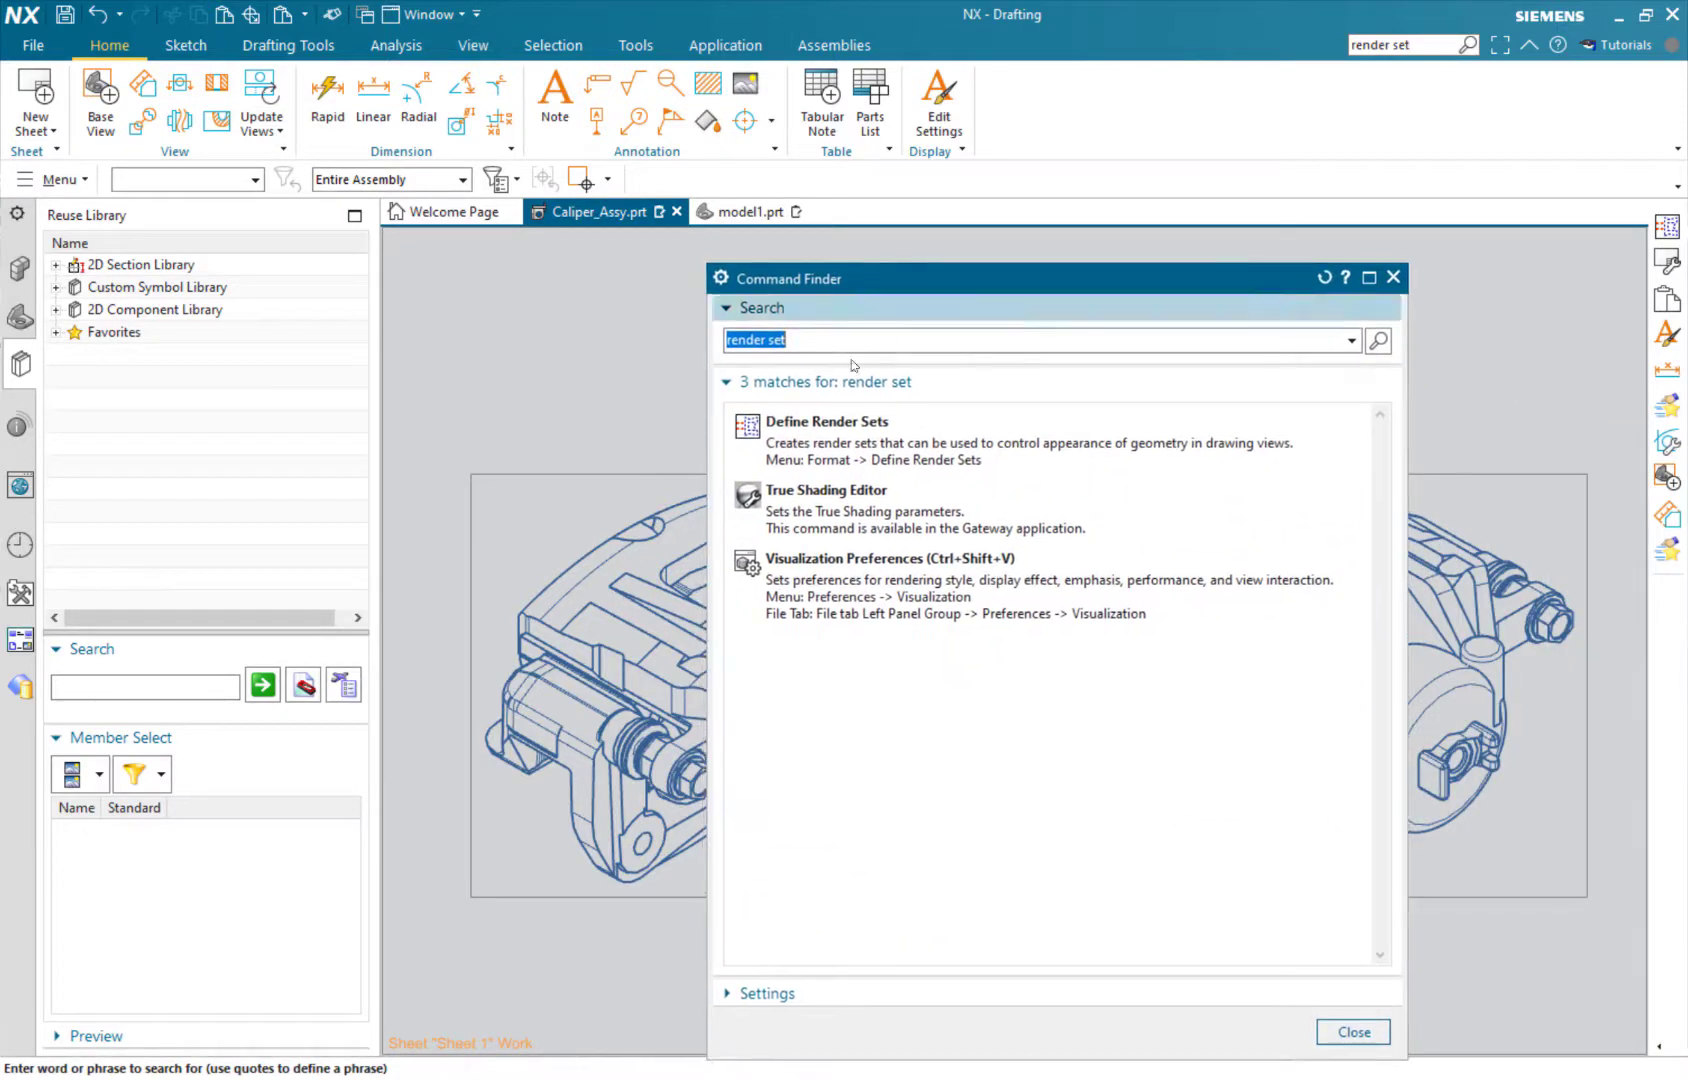
mouse_move(840, 463)
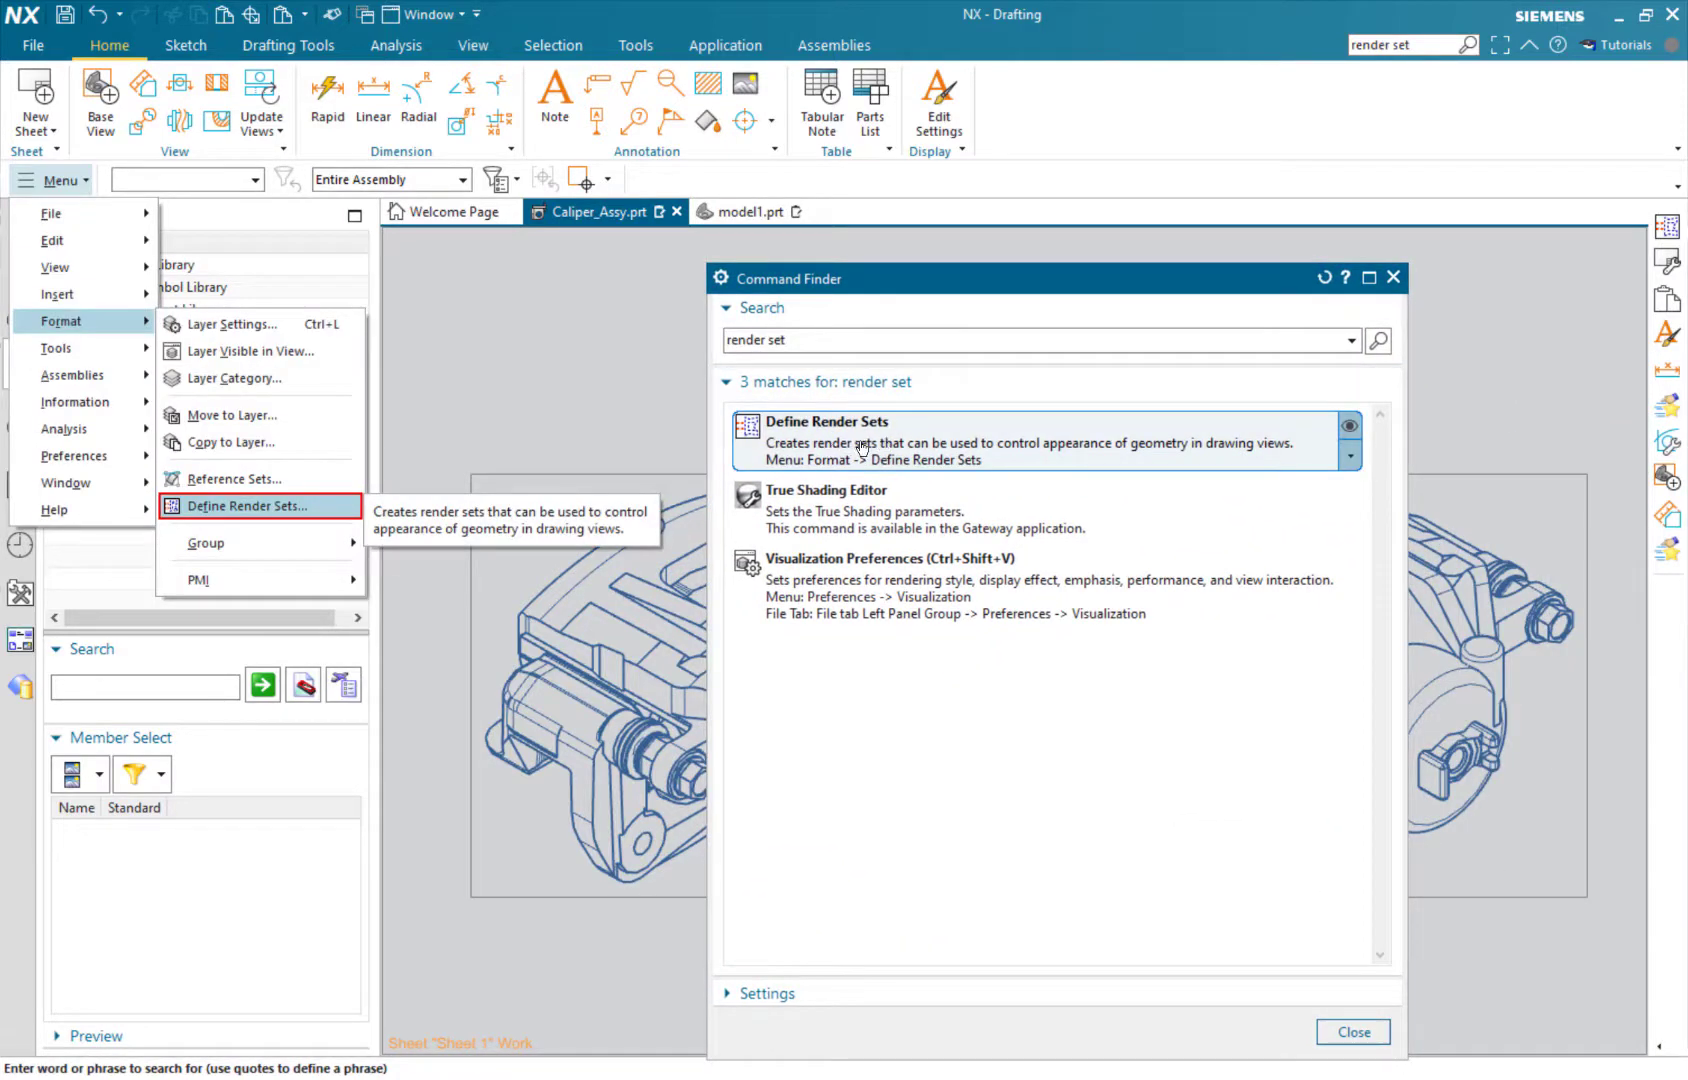
click(889, 446)
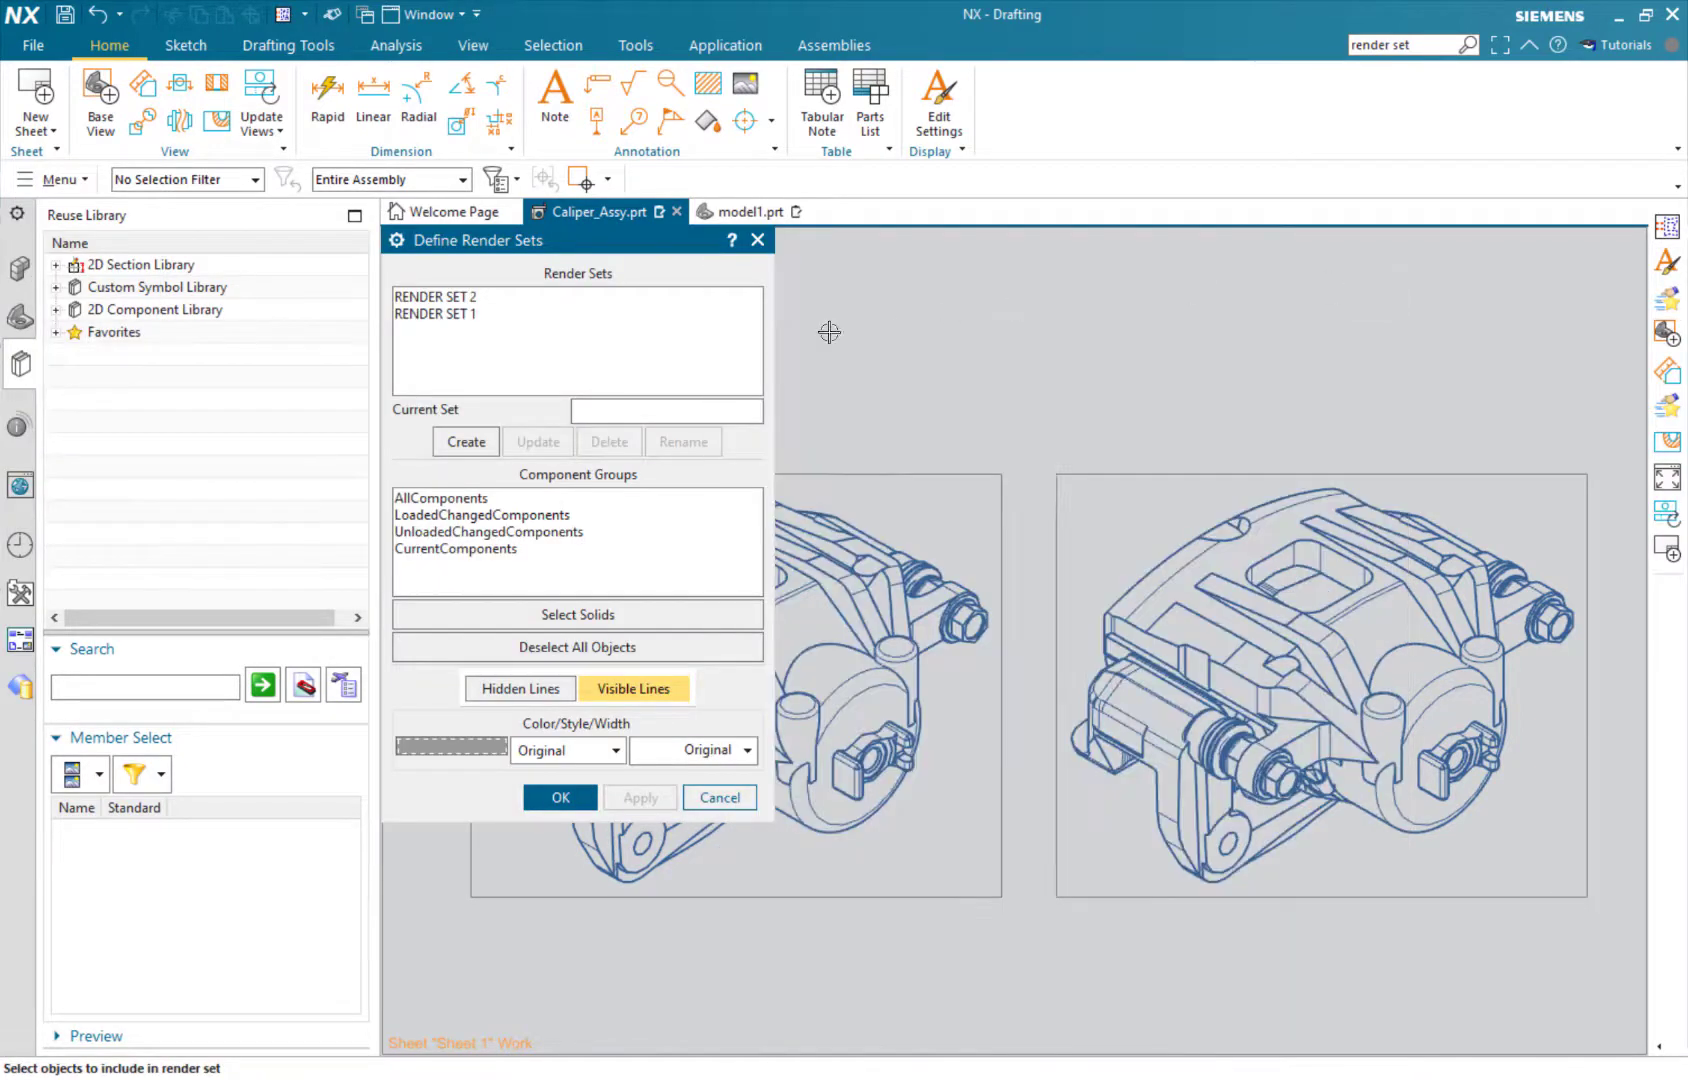
Reopen Define Render Sets, close the command search and create a render set named Render_Set_1.
click(1393, 277)
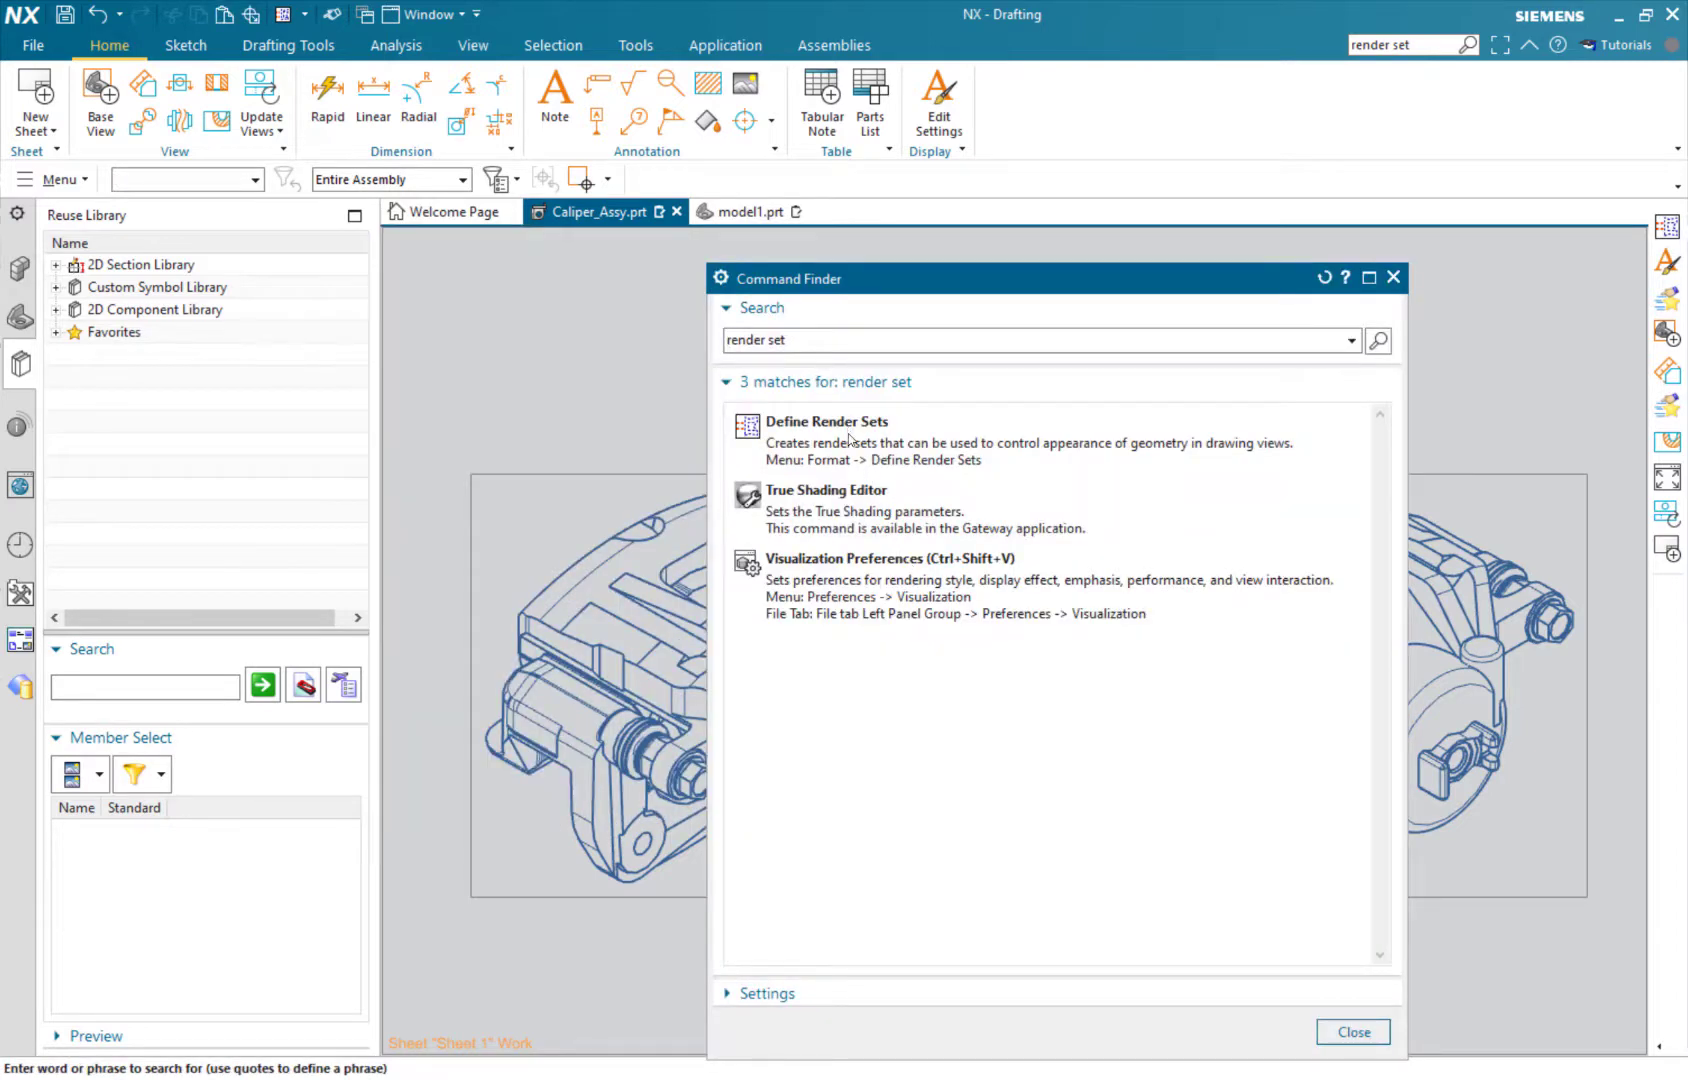
click(852, 438)
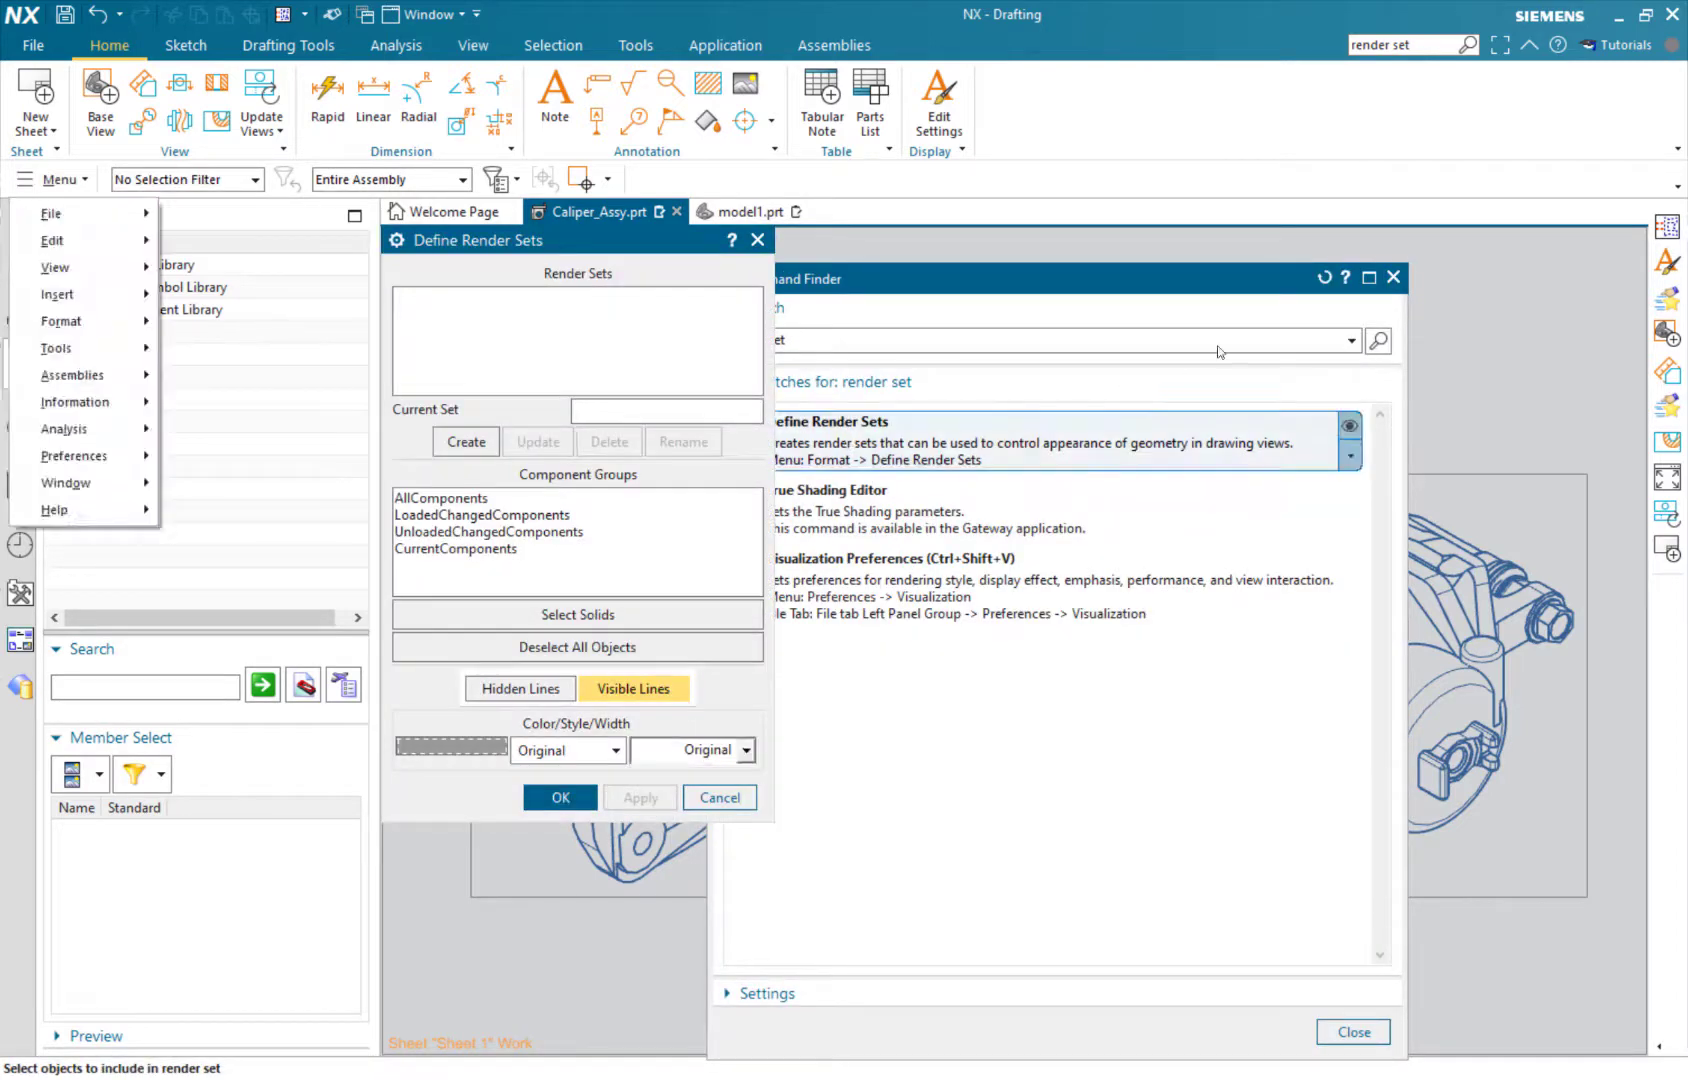
click(1392, 277)
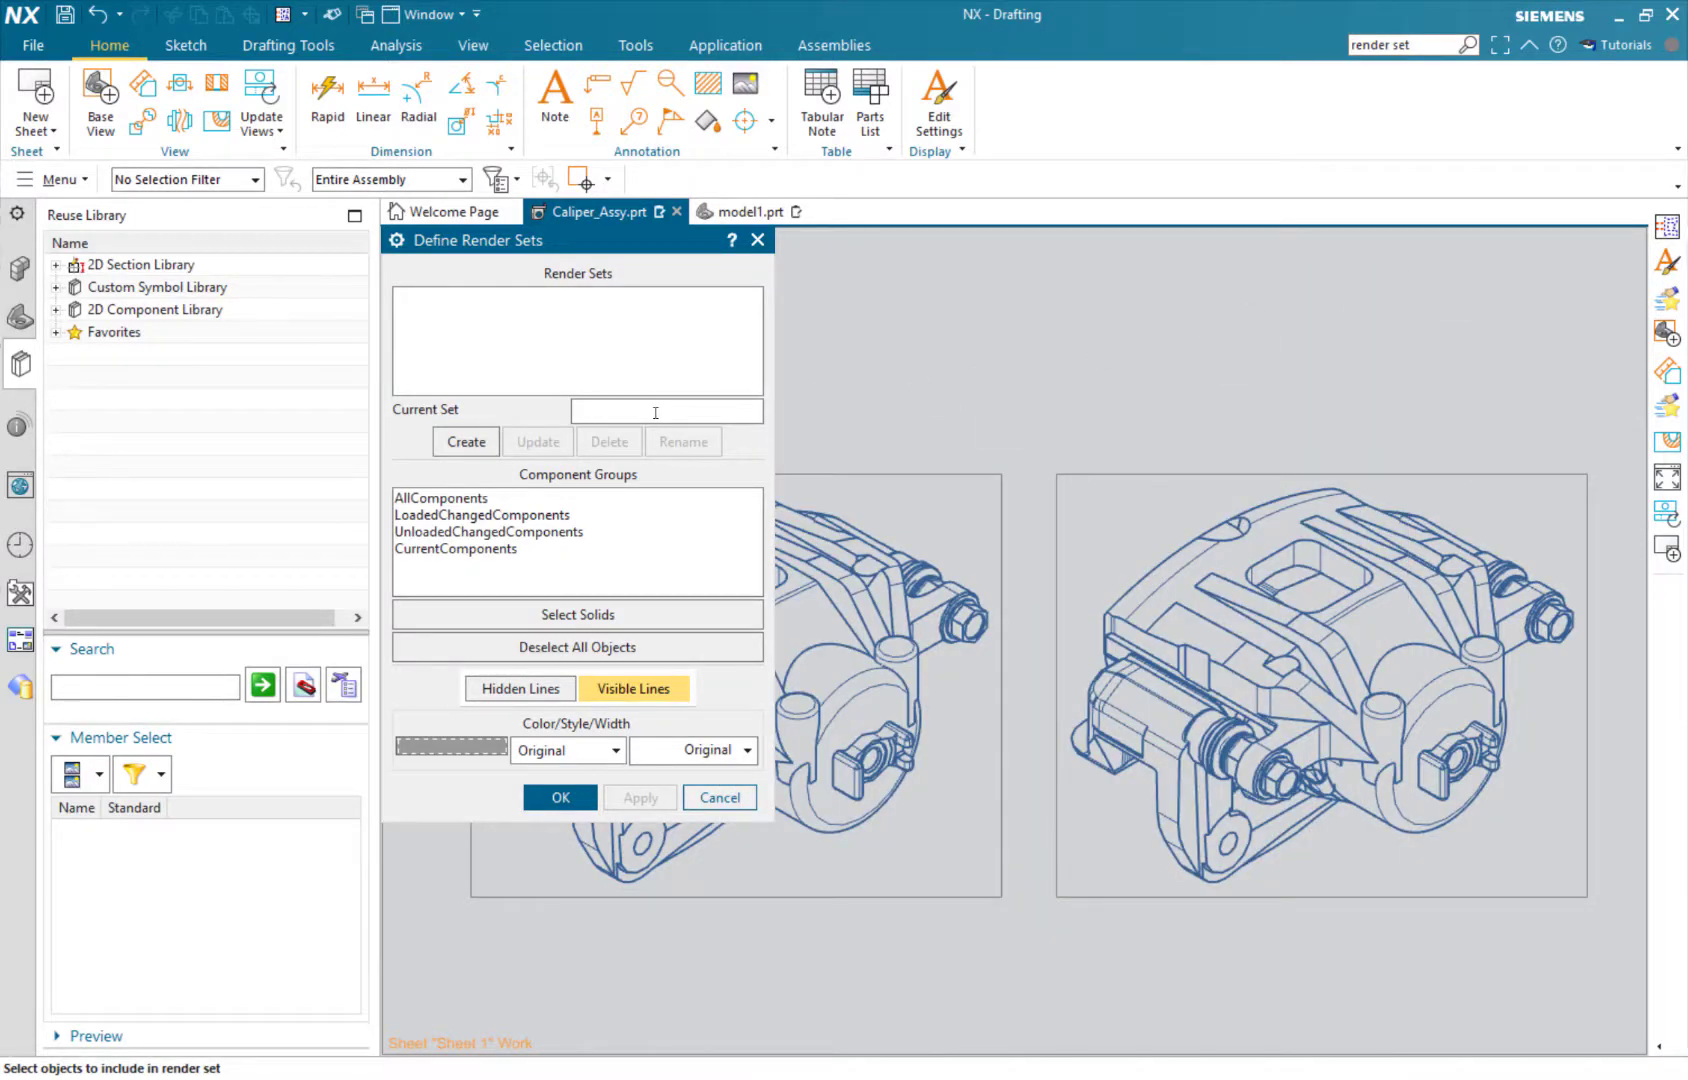
click(655, 412)
text(Render_Set_1)
click(492, 433)
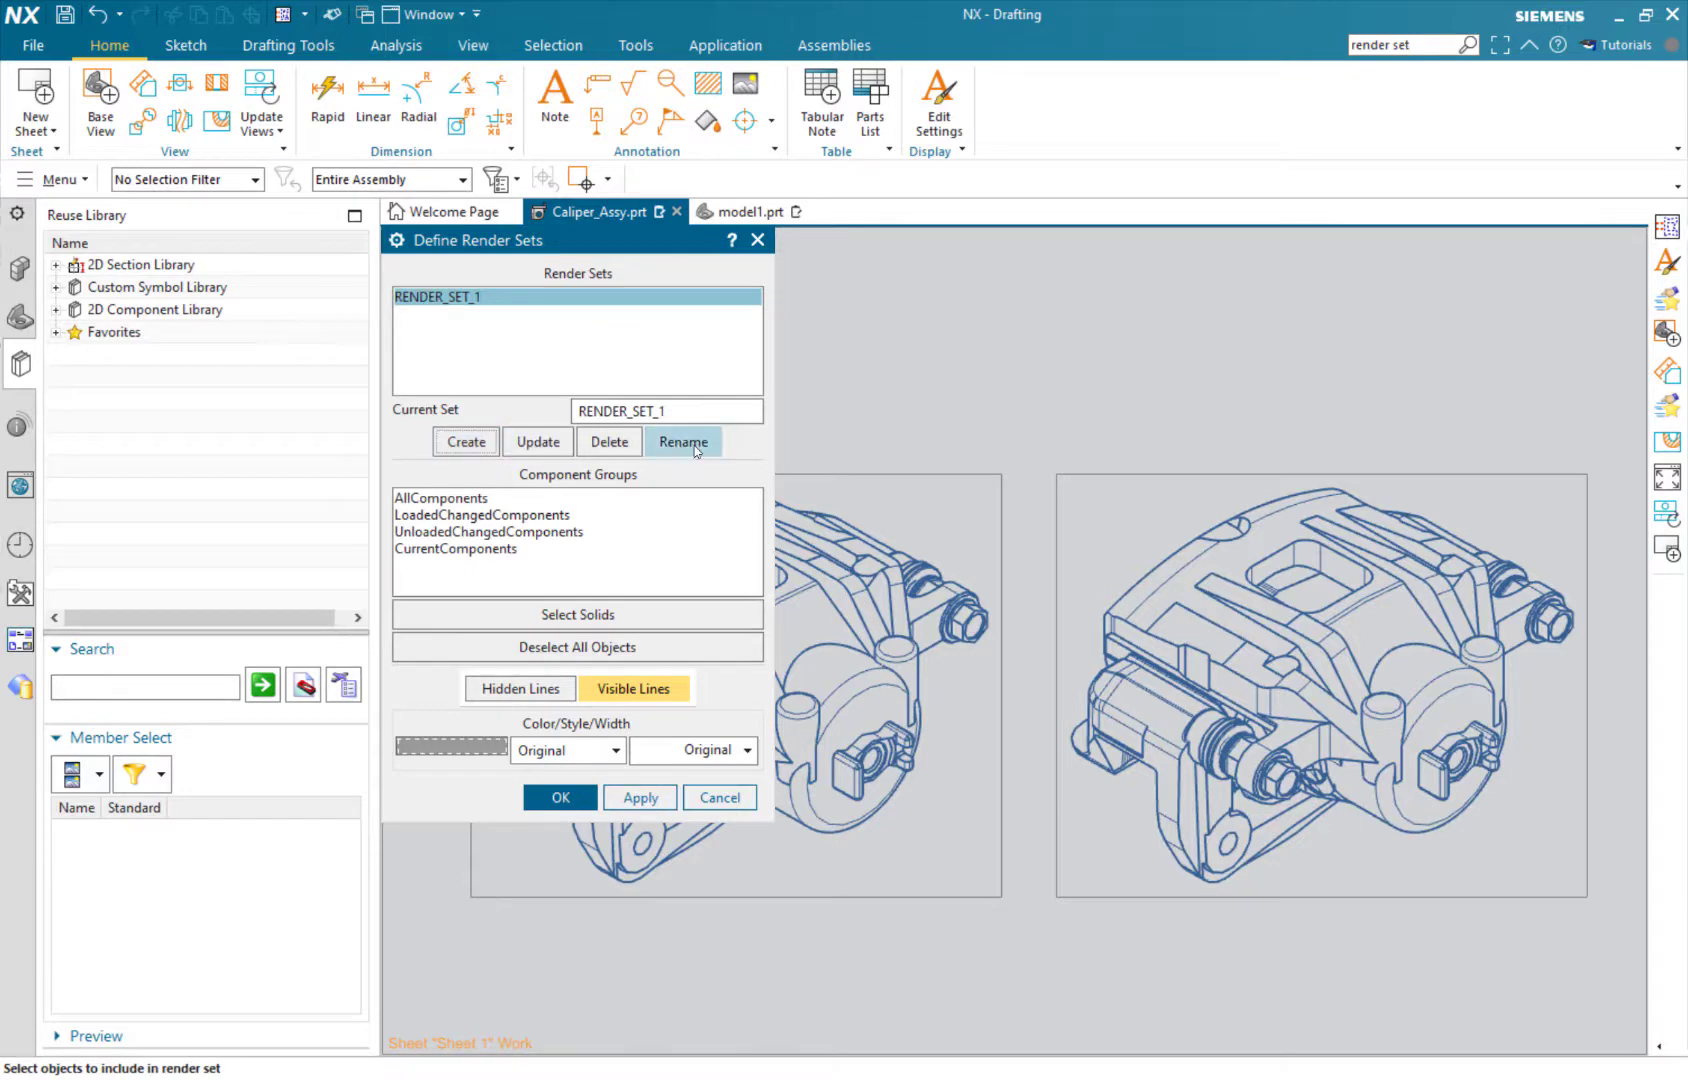
Add the inner caliper body to RENDER_SET_1 and check the set's hidden-line settings.
shift+middle_drag(1072, 395, 1135, 394)
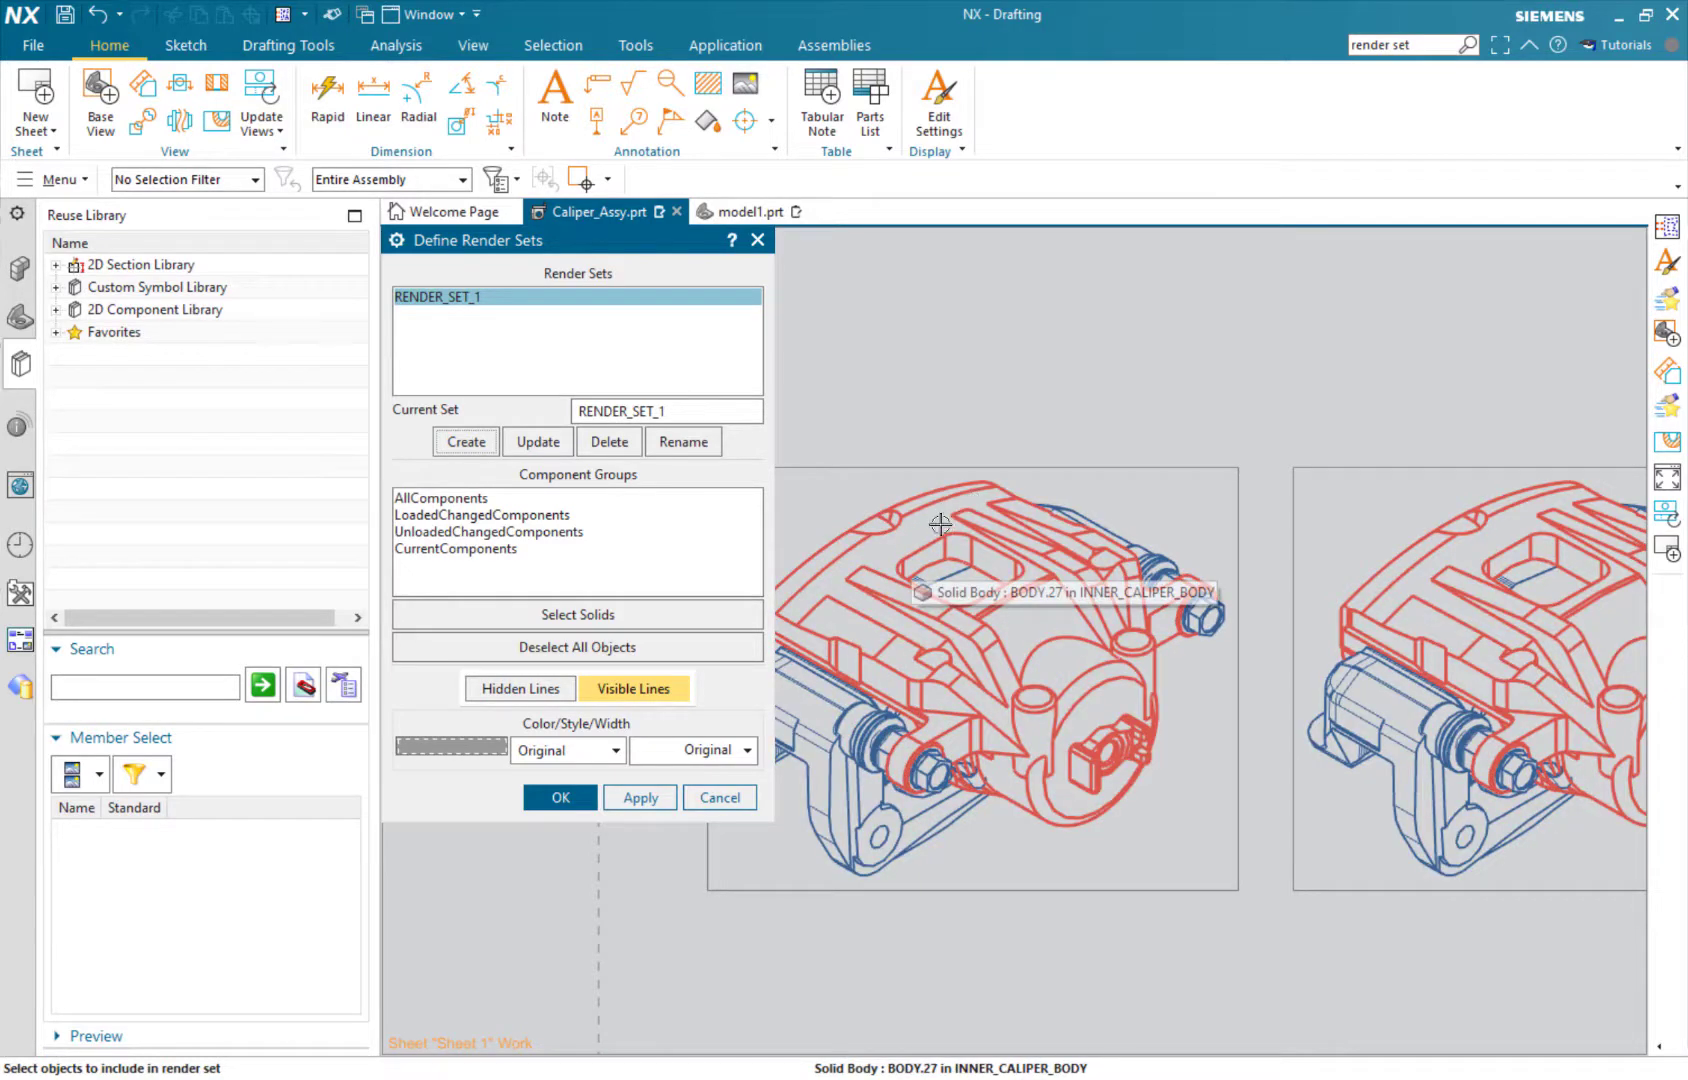
click(982, 656)
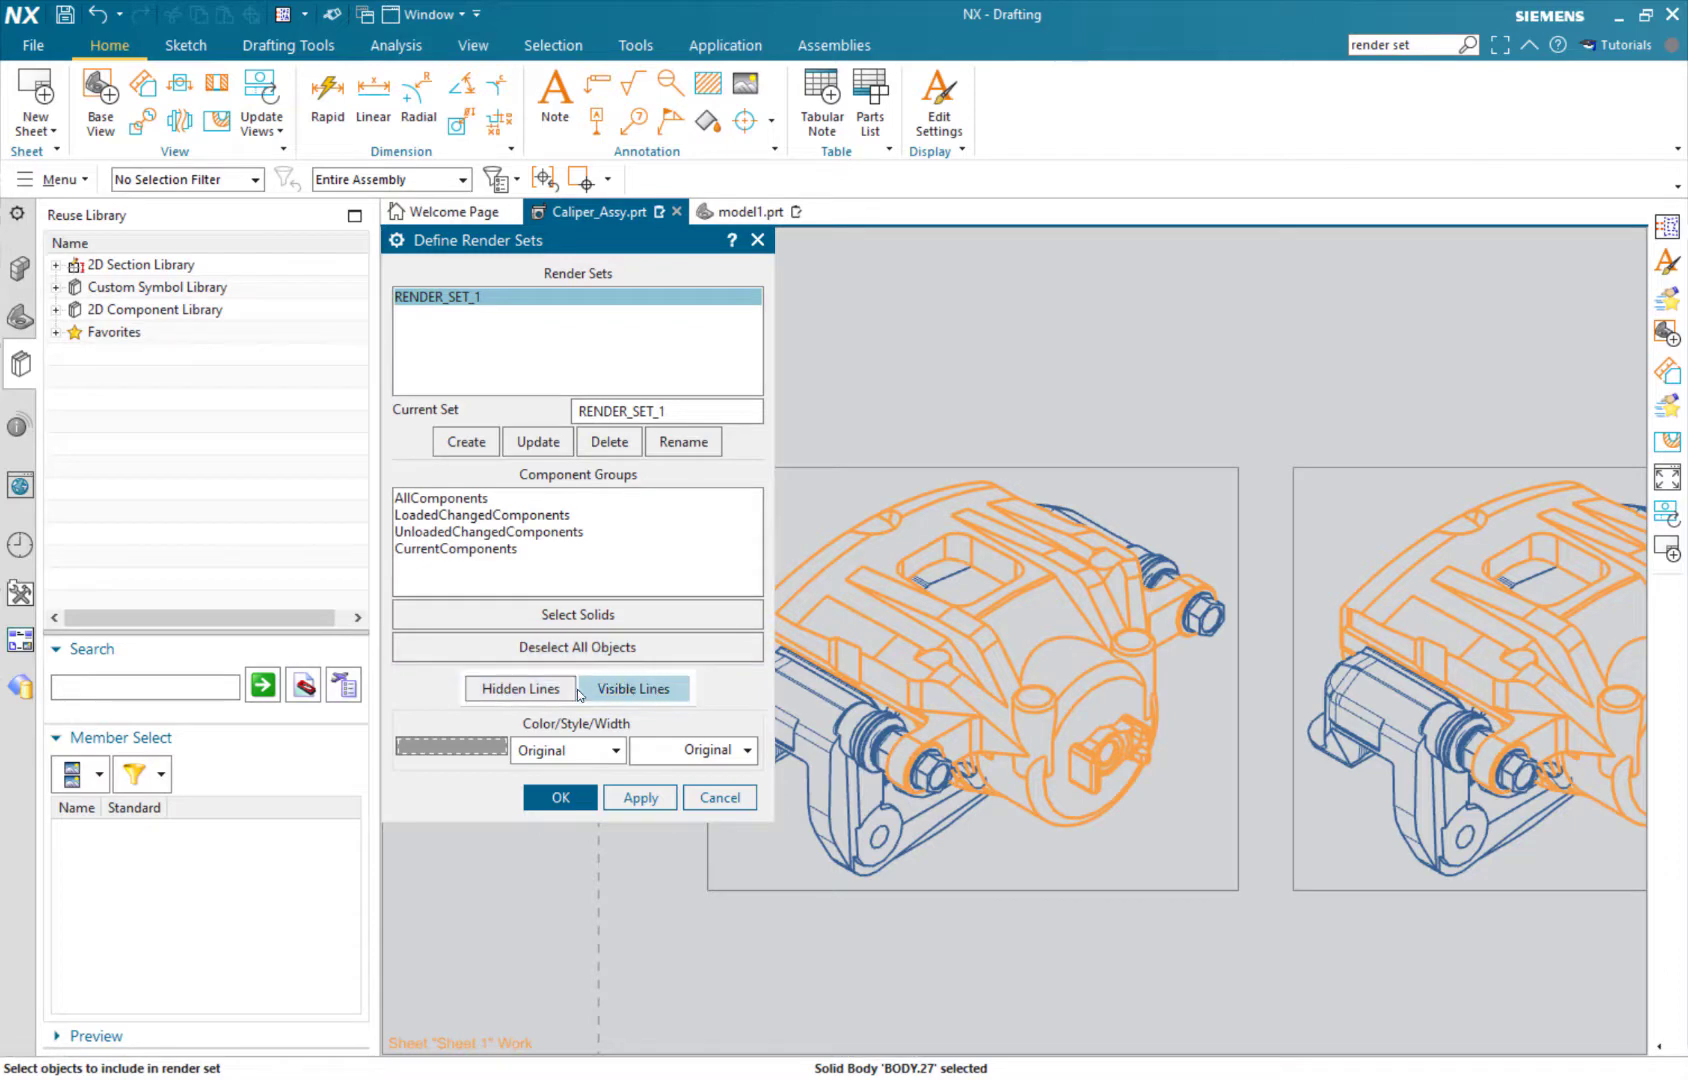
click(539, 693)
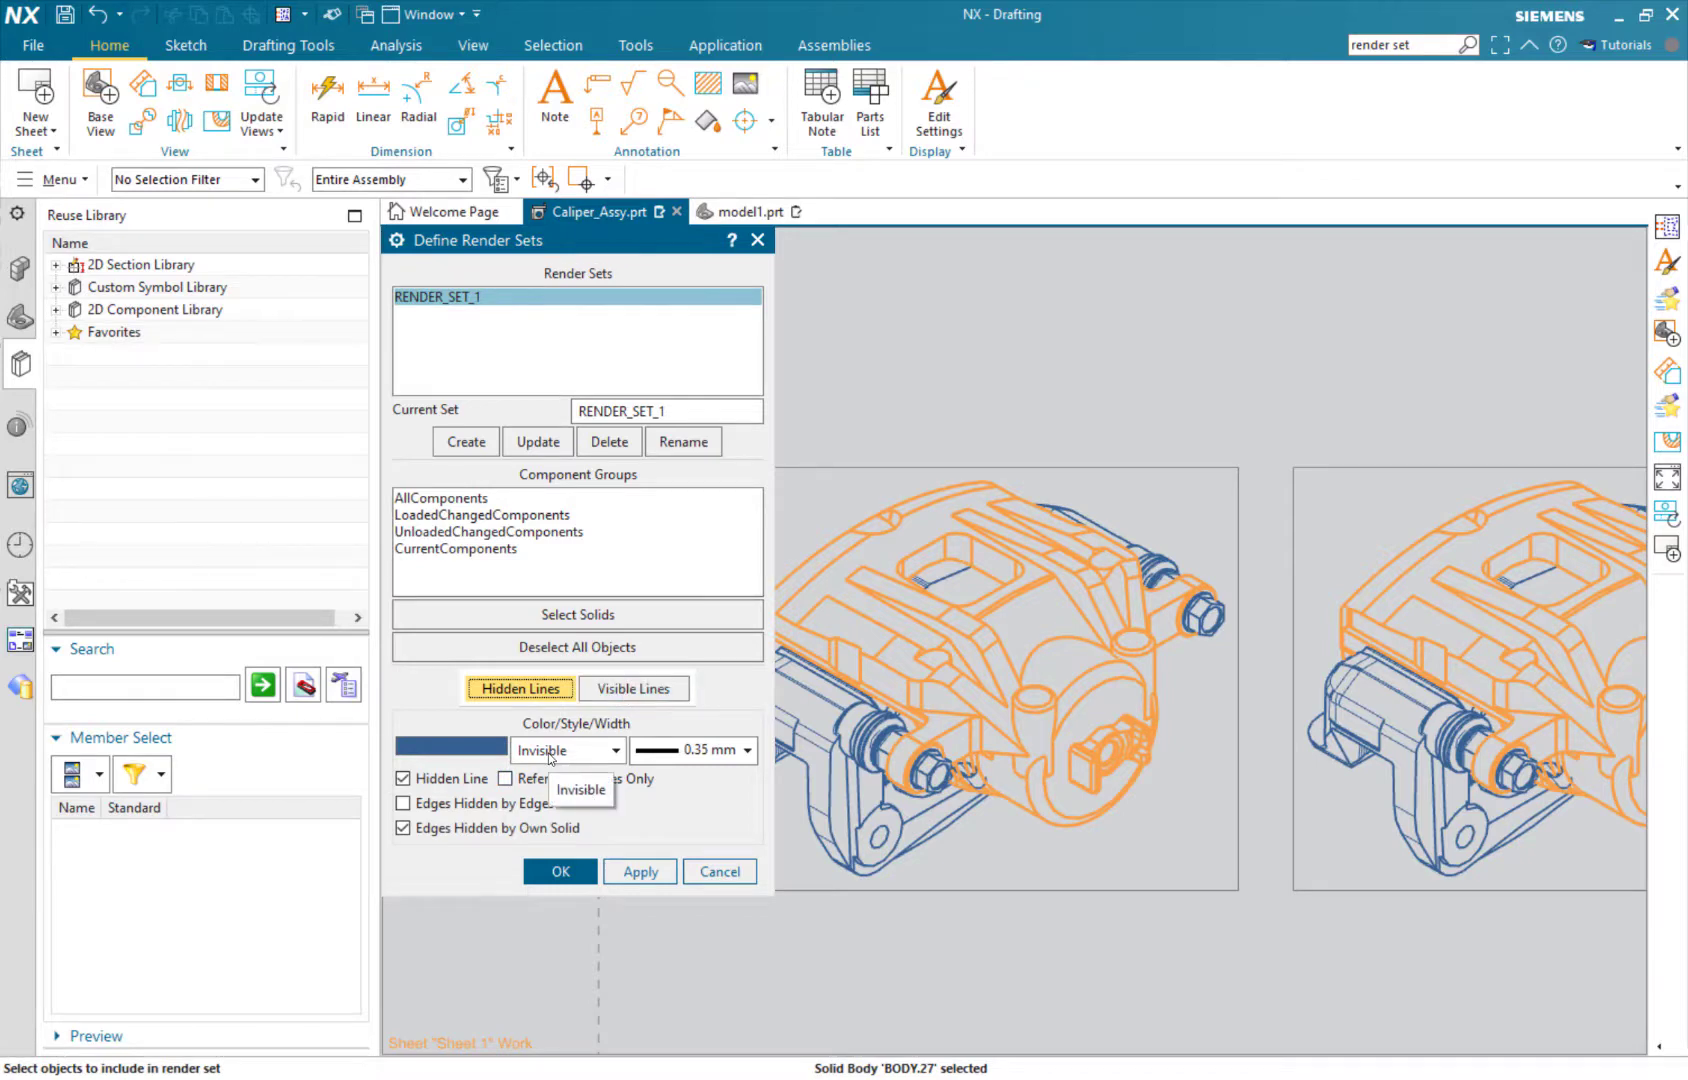
click(621, 690)
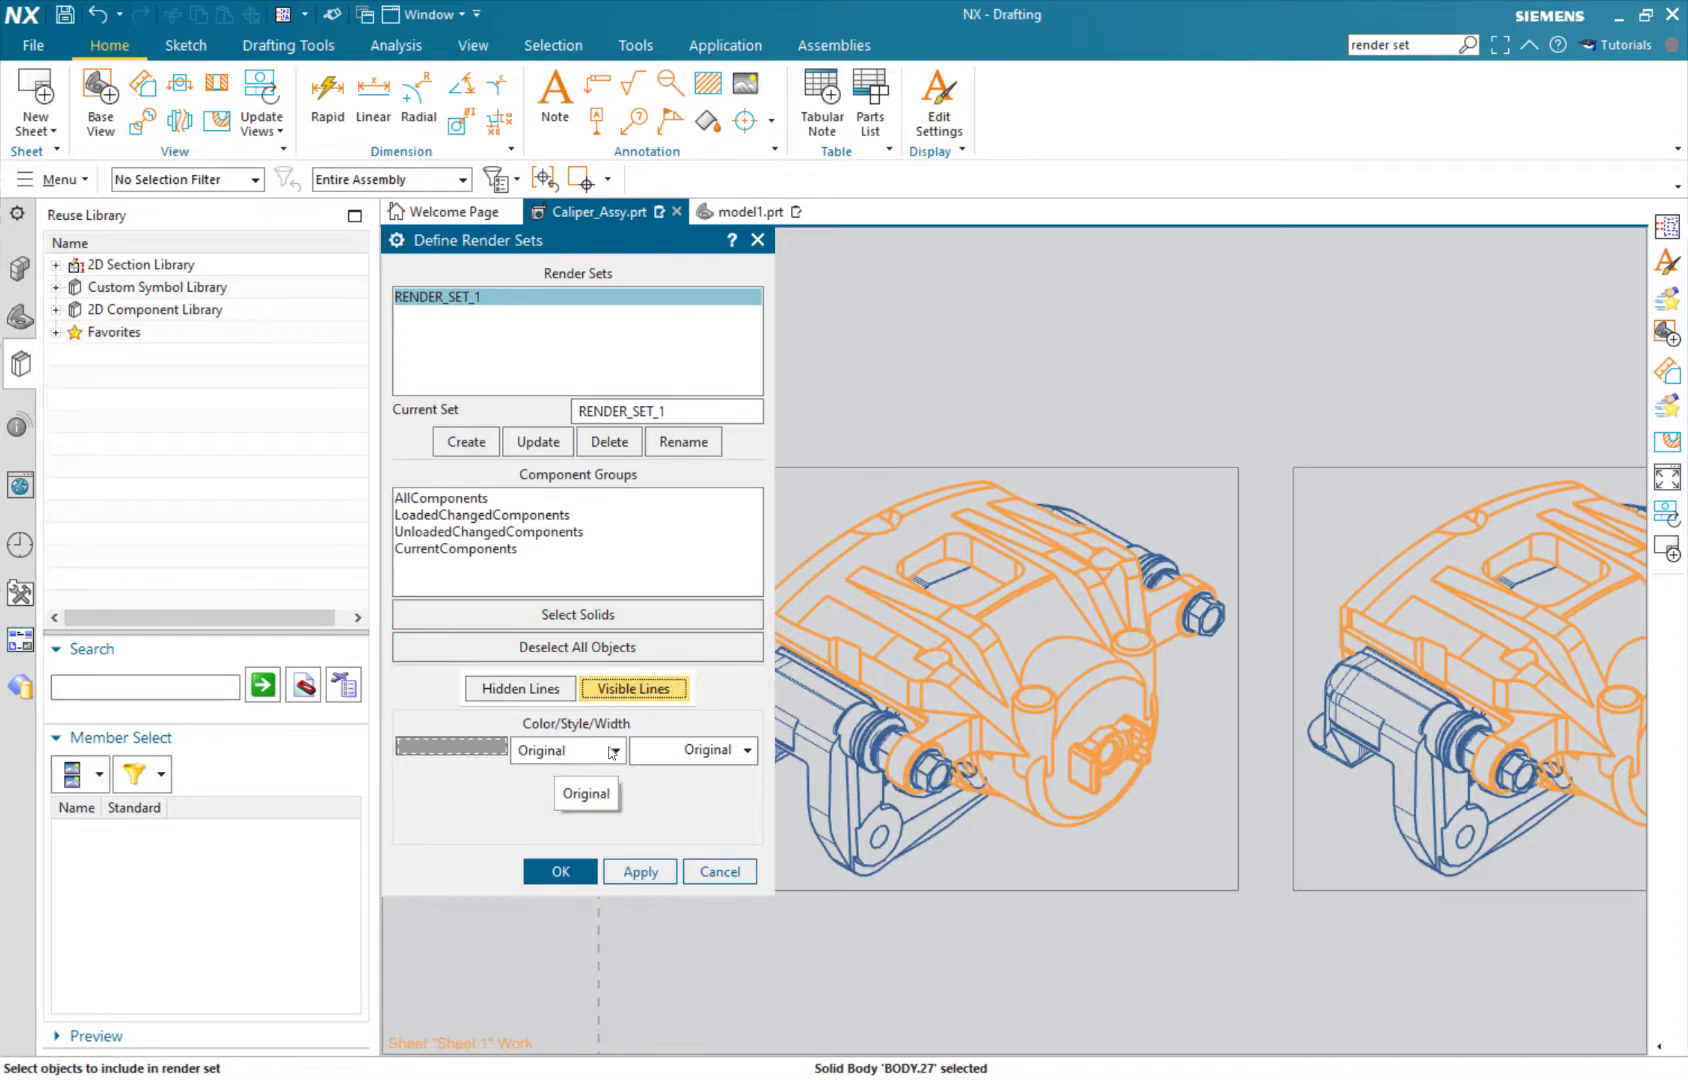
Set the visible lines of RENDER_SET_1 to the dotted style in red and apply.
click(577, 757)
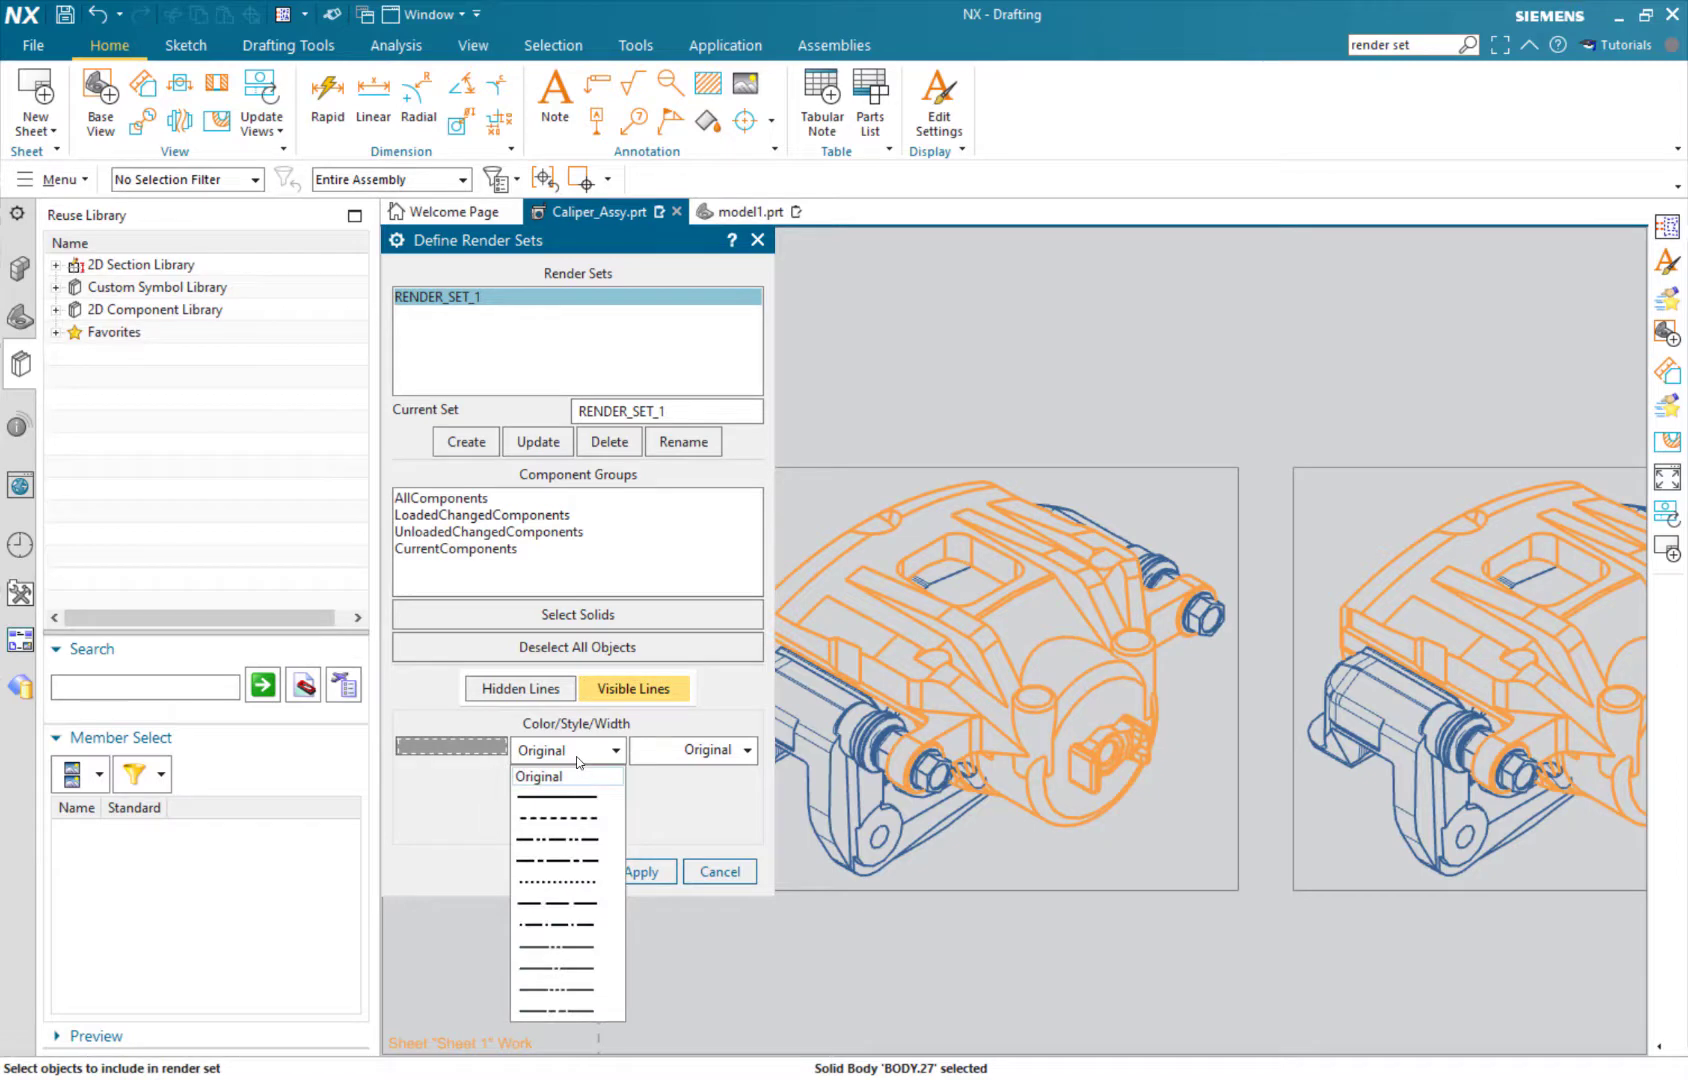
click(563, 882)
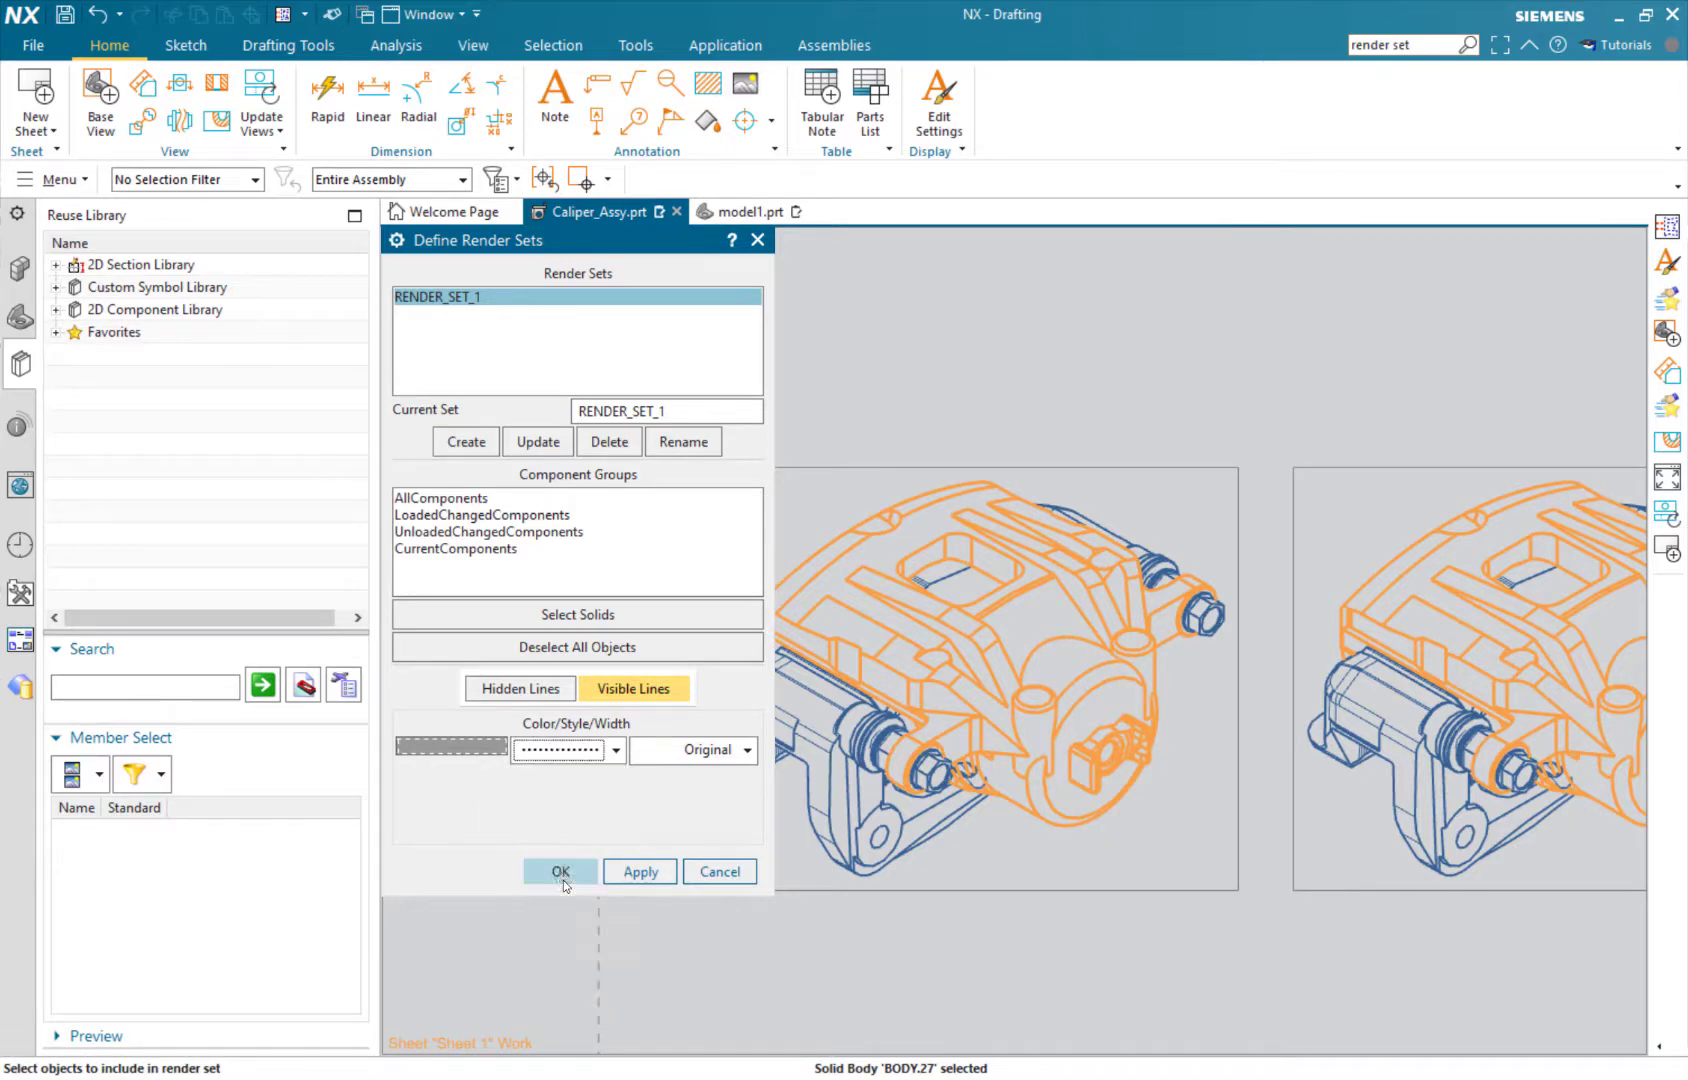
click(469, 749)
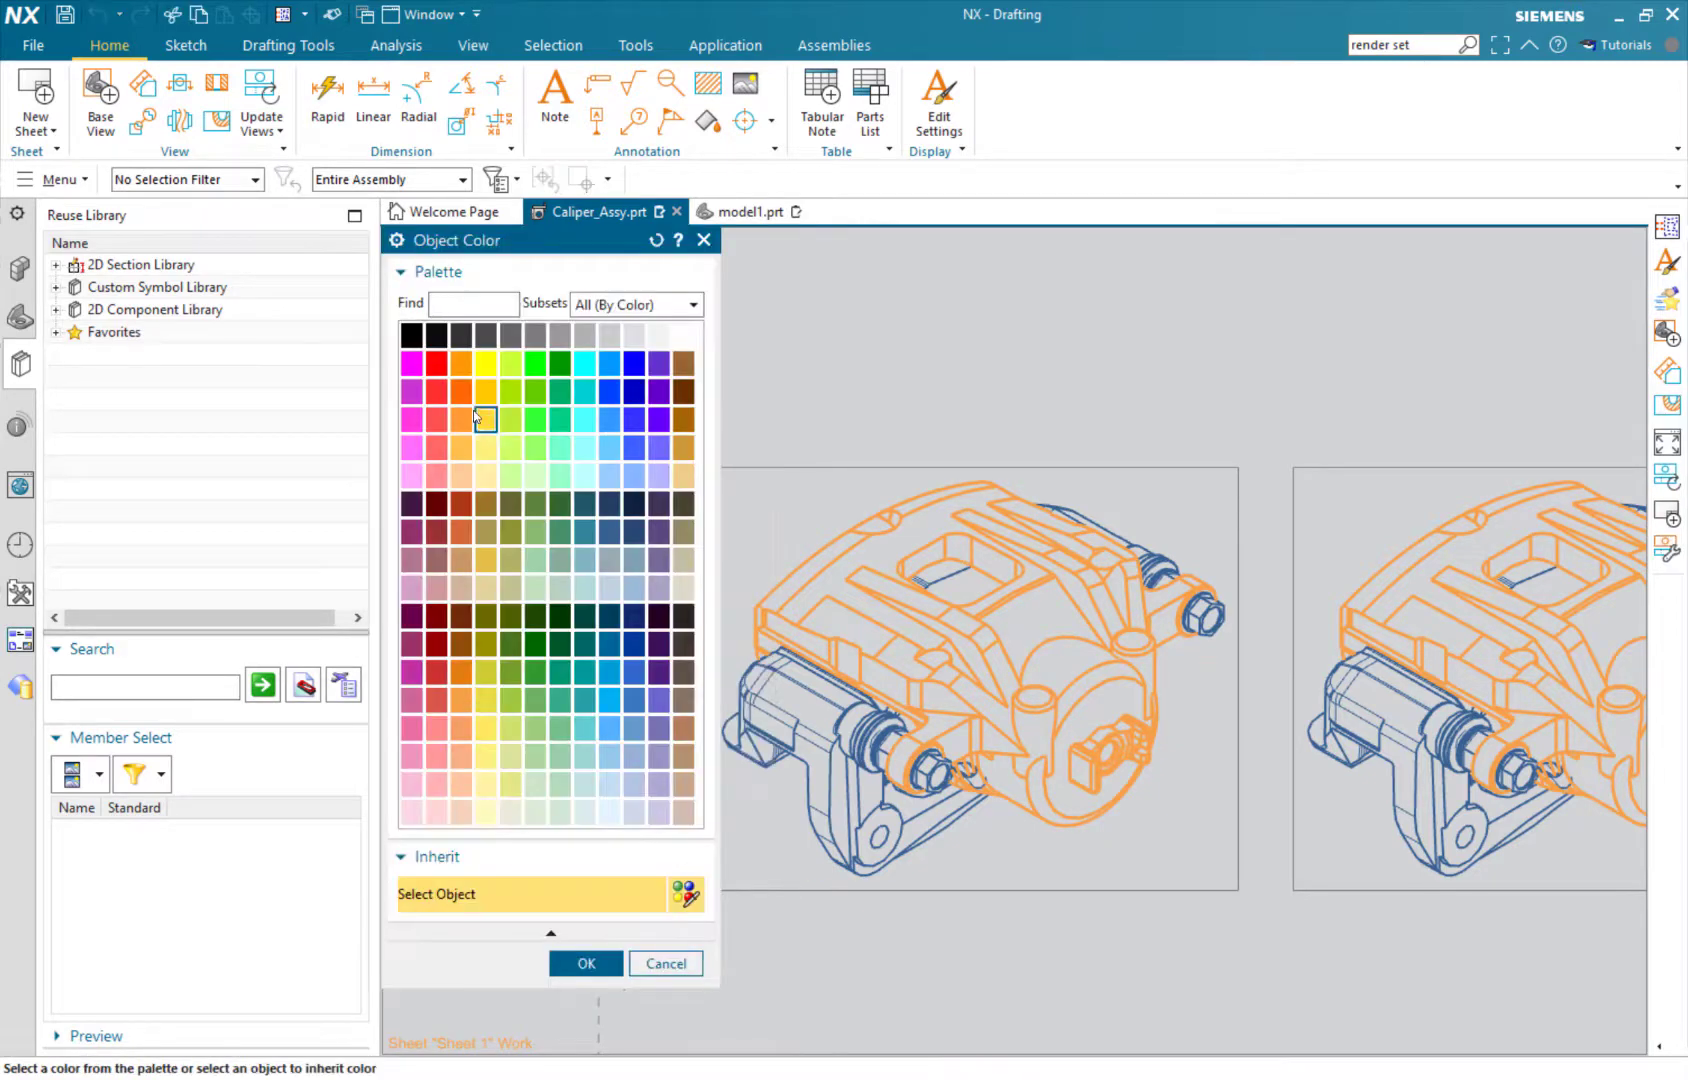
click(436, 364)
click(586, 962)
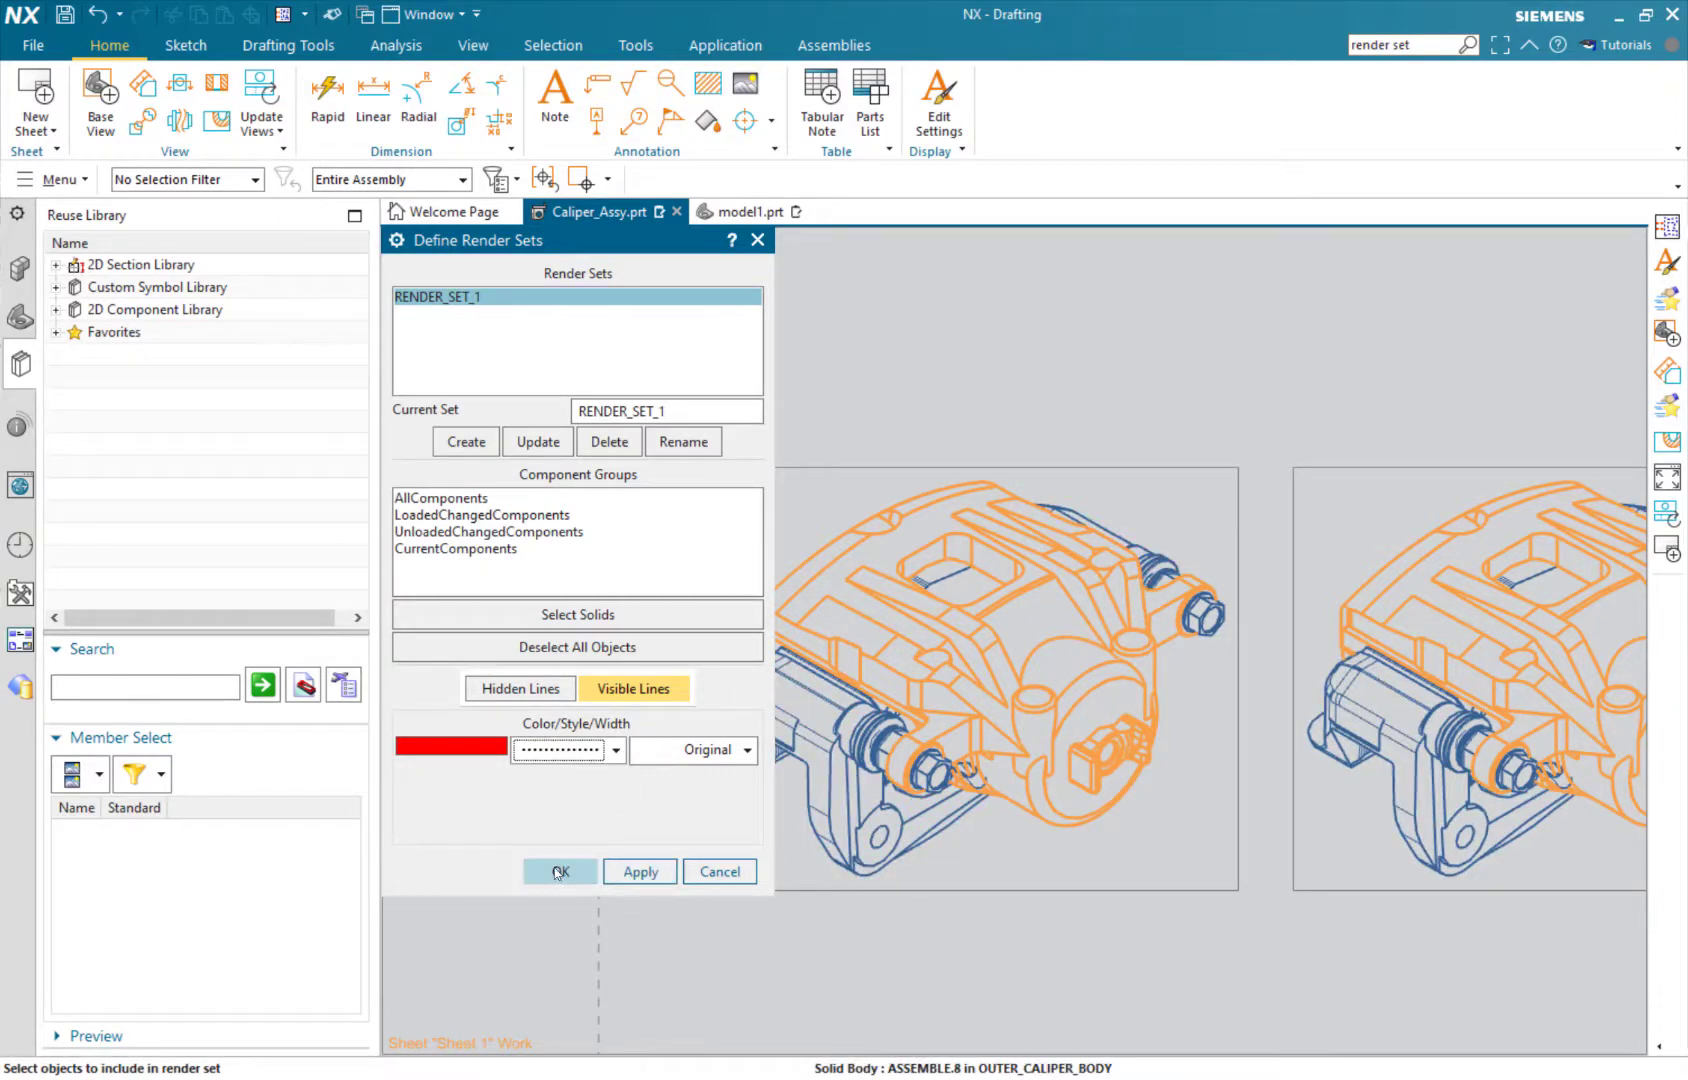
click(641, 873)
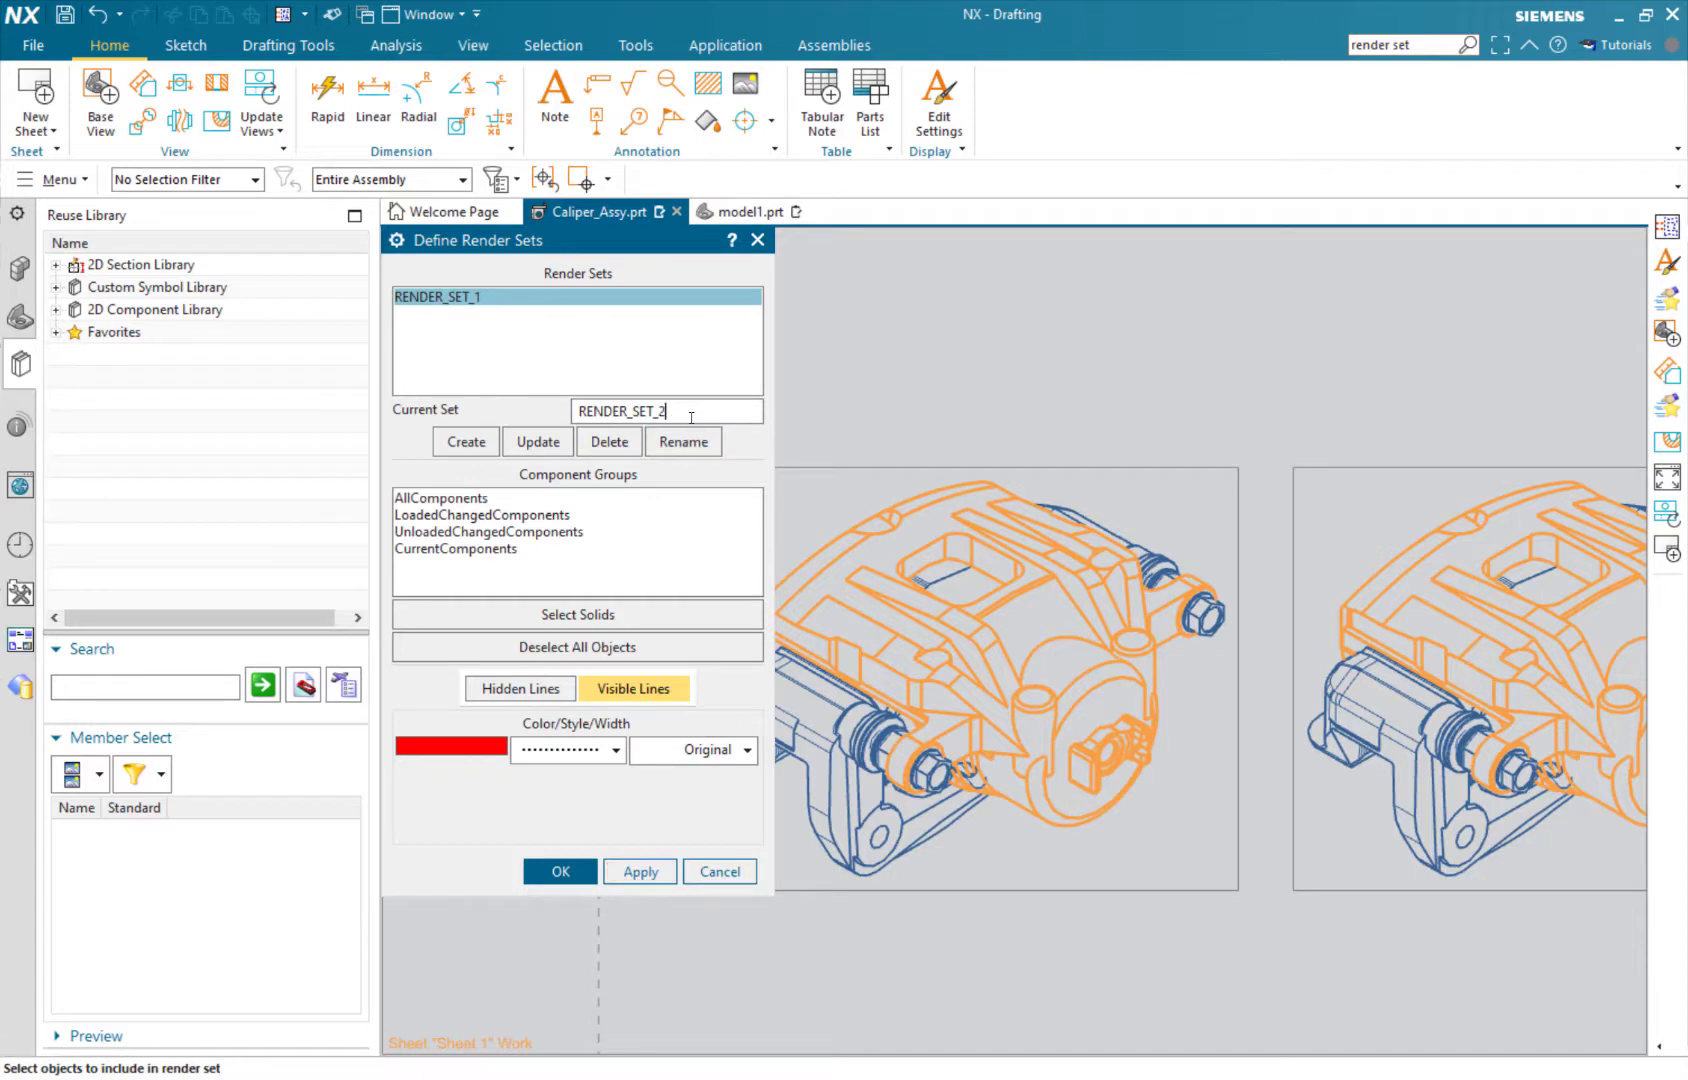
Create the render set RENDER_SET_2 and replace the selected inner caliper body with the outer caliper body.
click(466, 441)
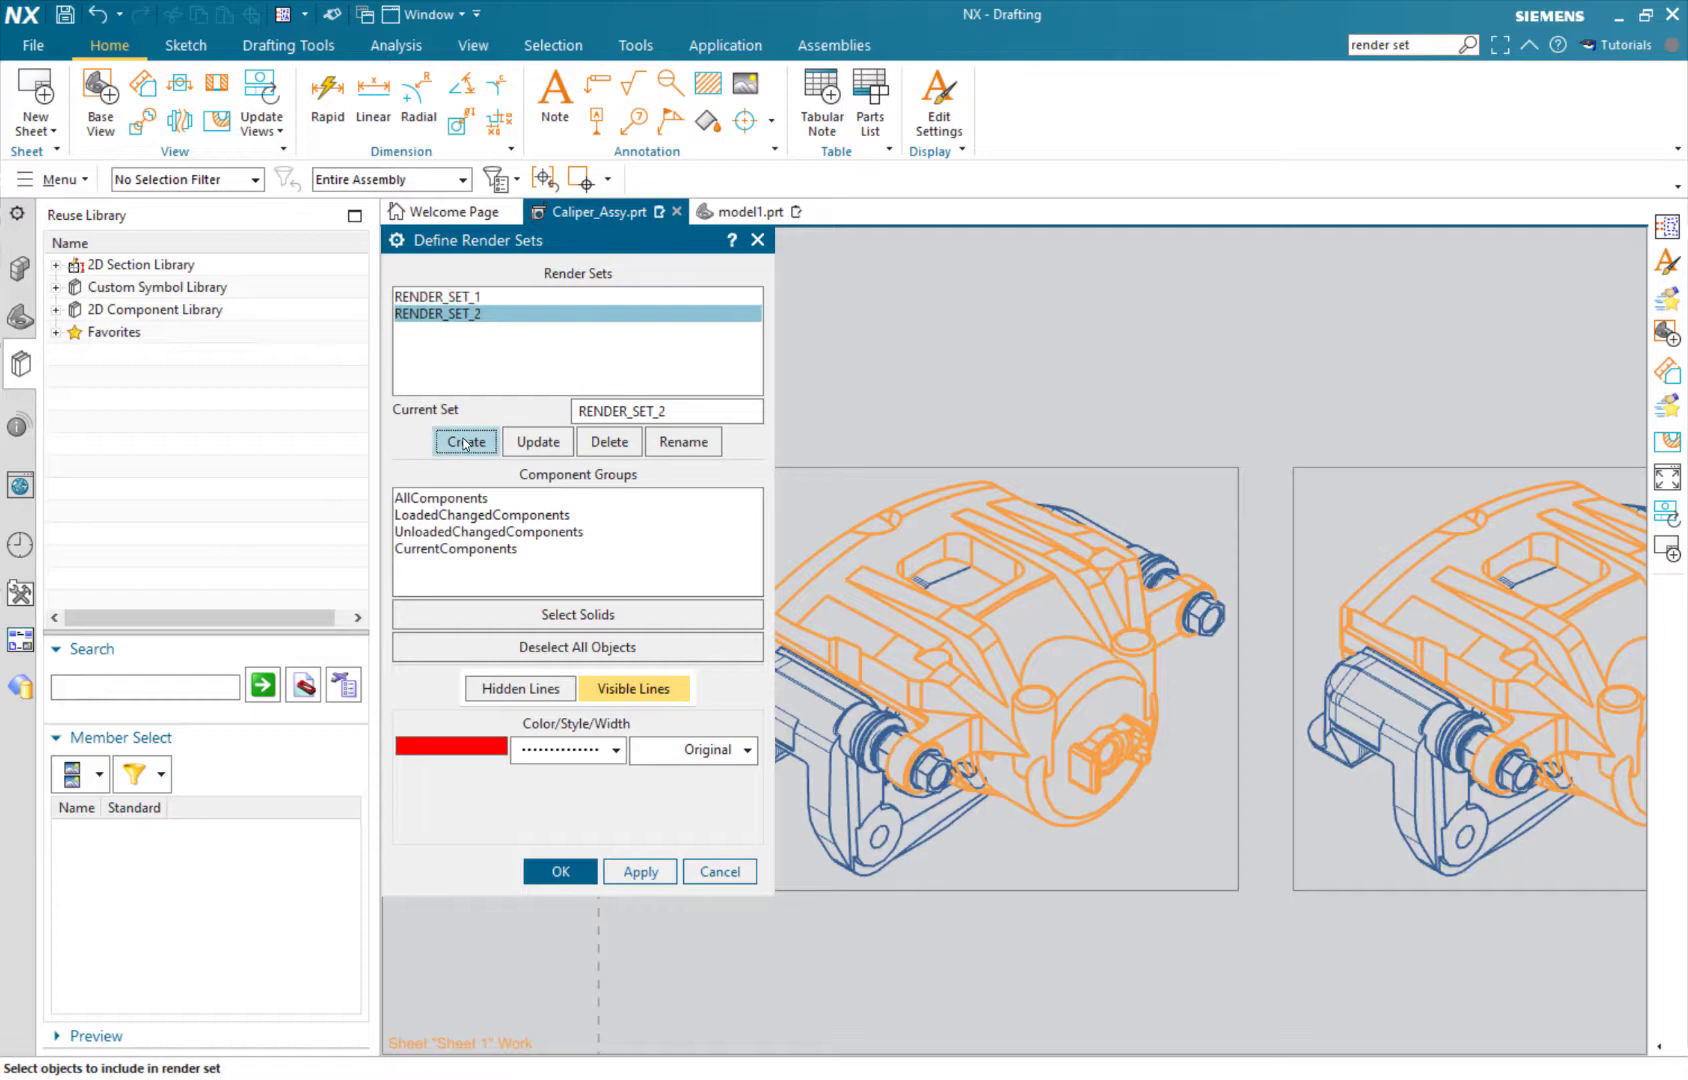
shift+click(841, 556)
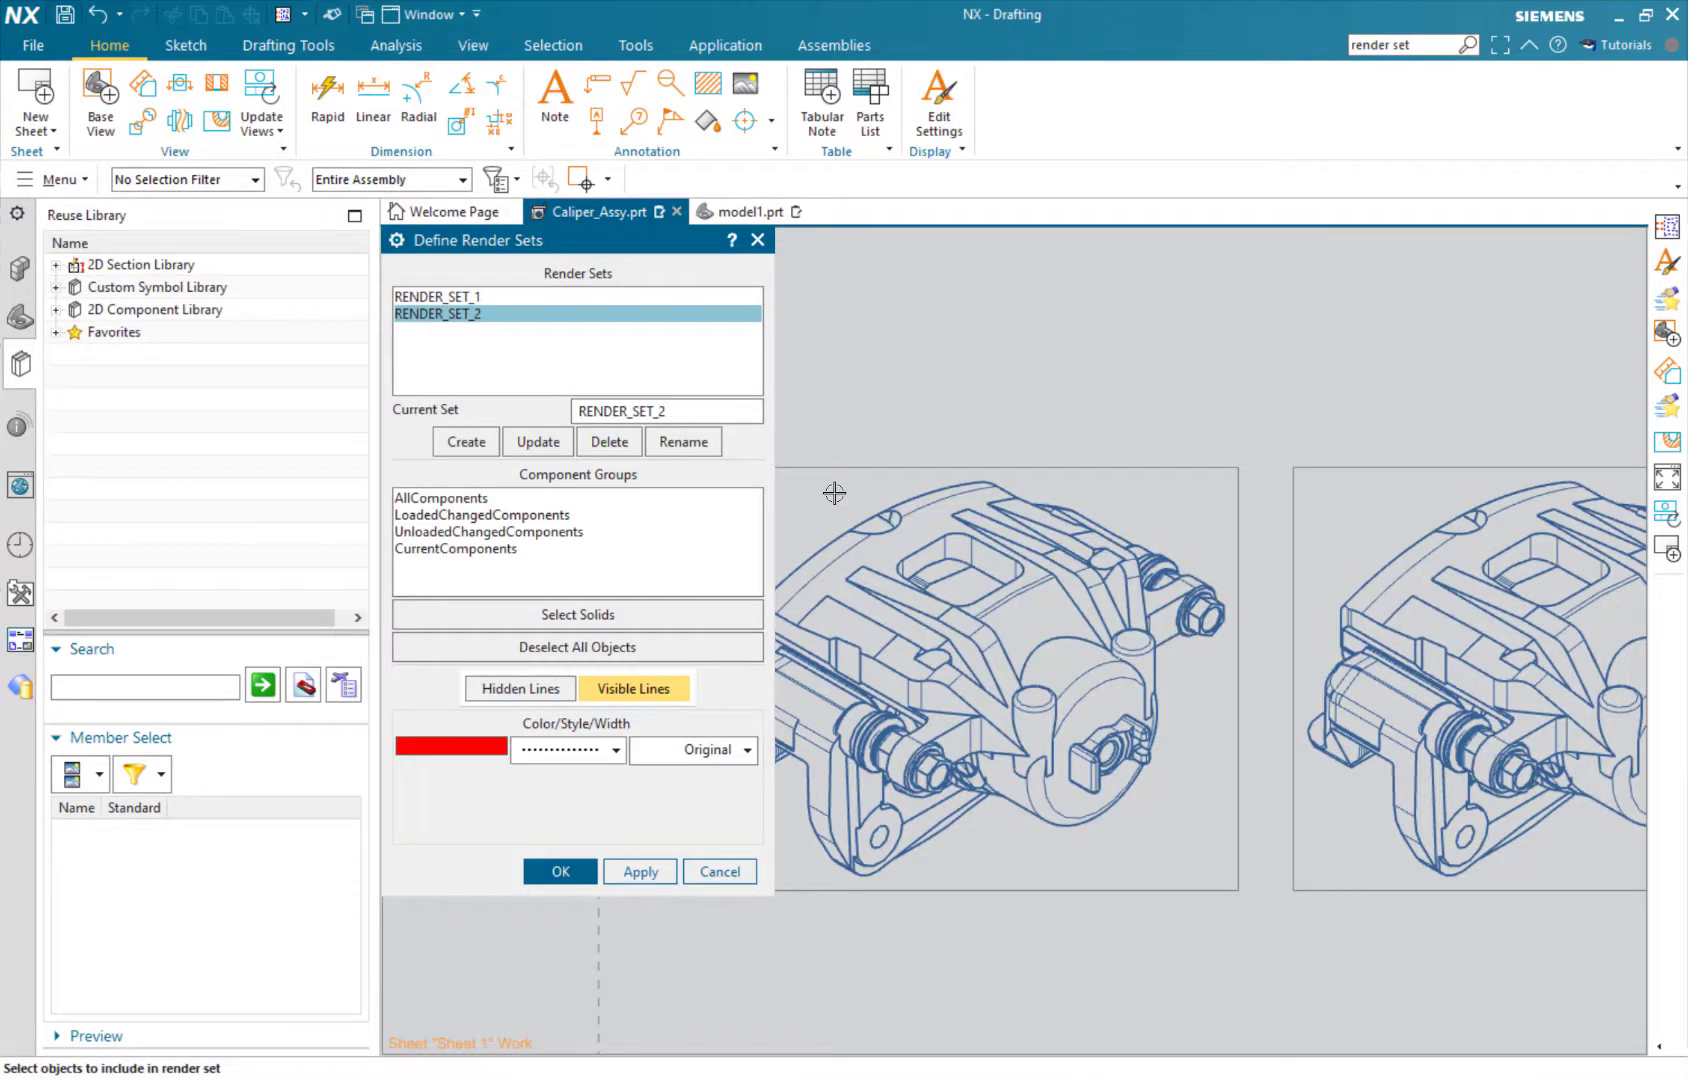
shift+middle_drag(848, 463, 995, 463)
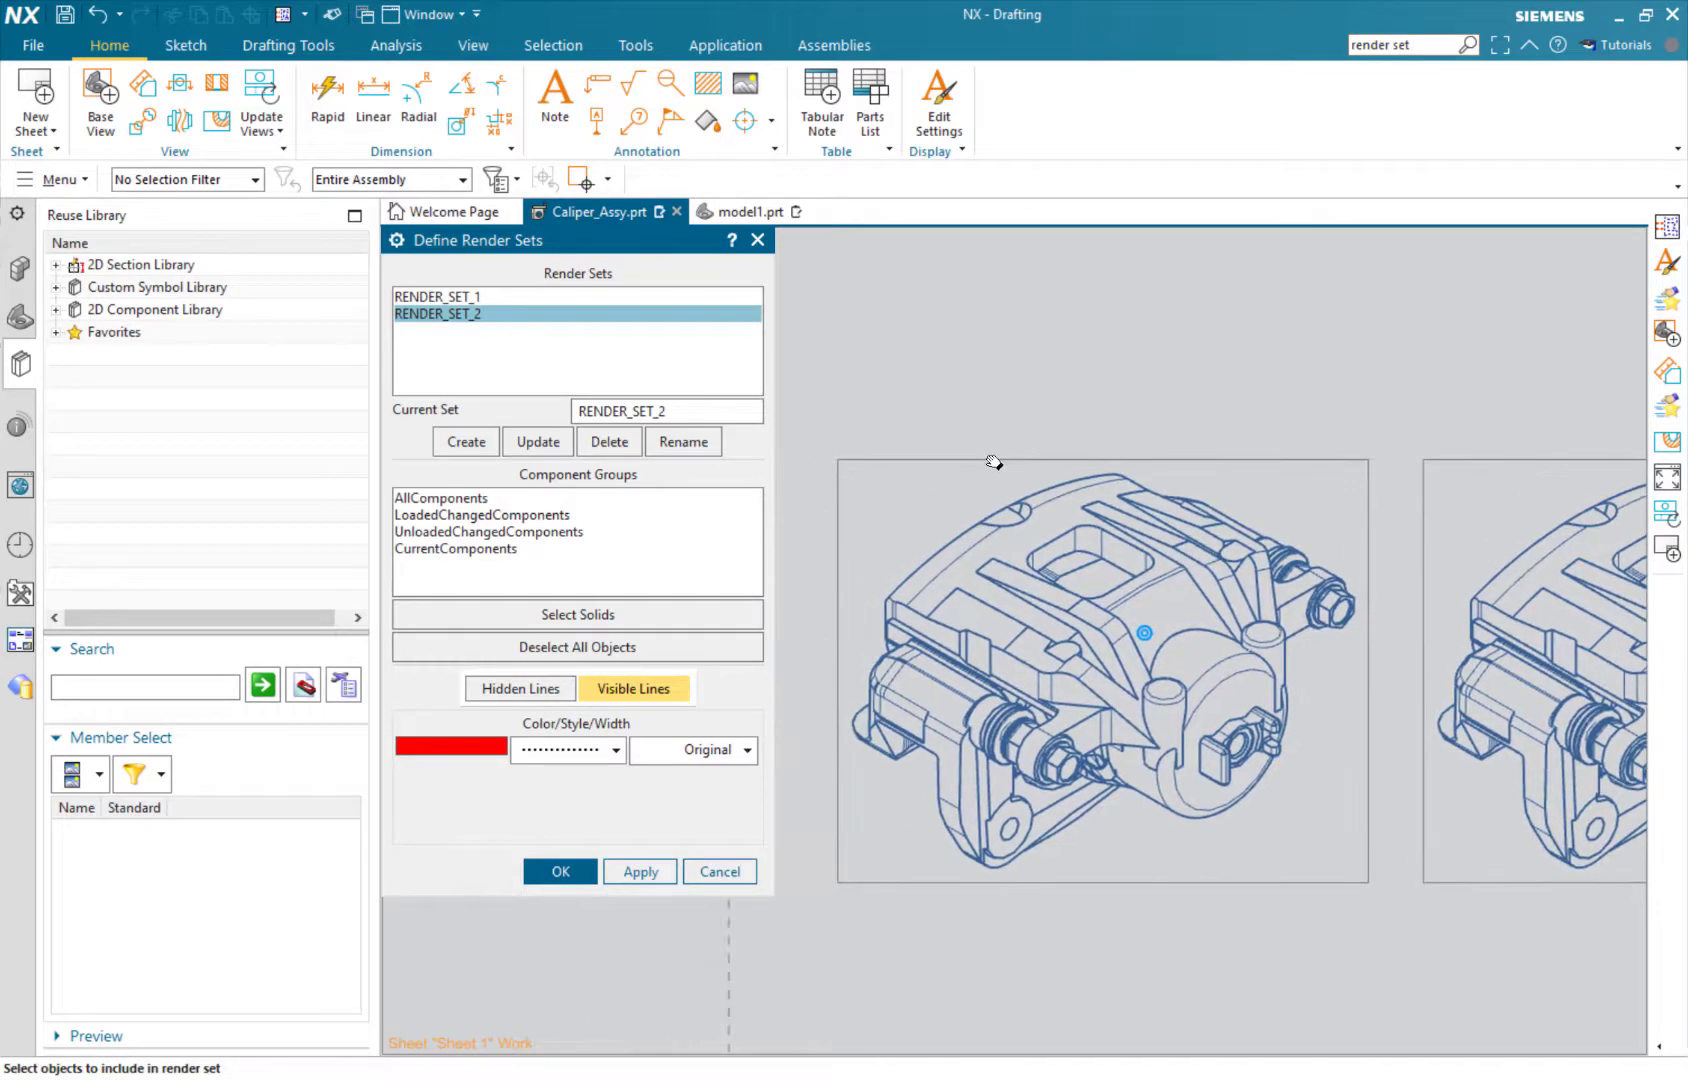
click(967, 789)
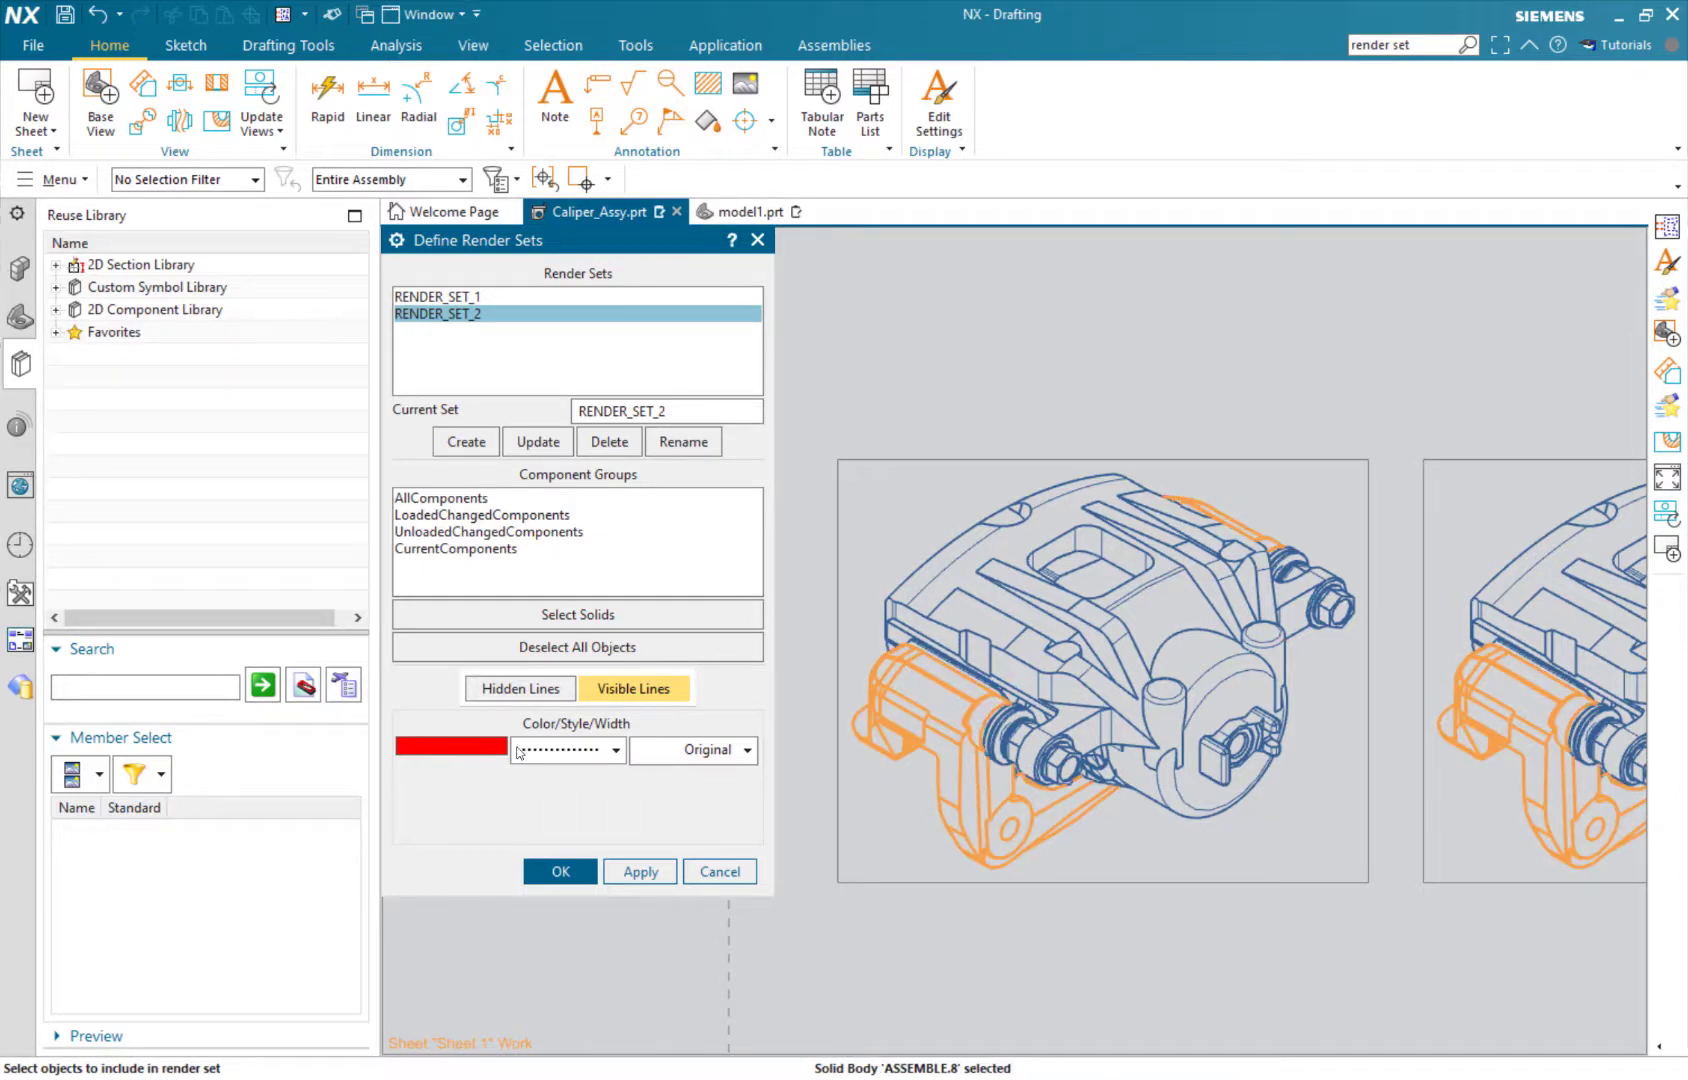
Set the visible lines of RENDER_SET_2 to green with a 0.50 mm width and accept the render set definitions.
click(584, 751)
click(581, 751)
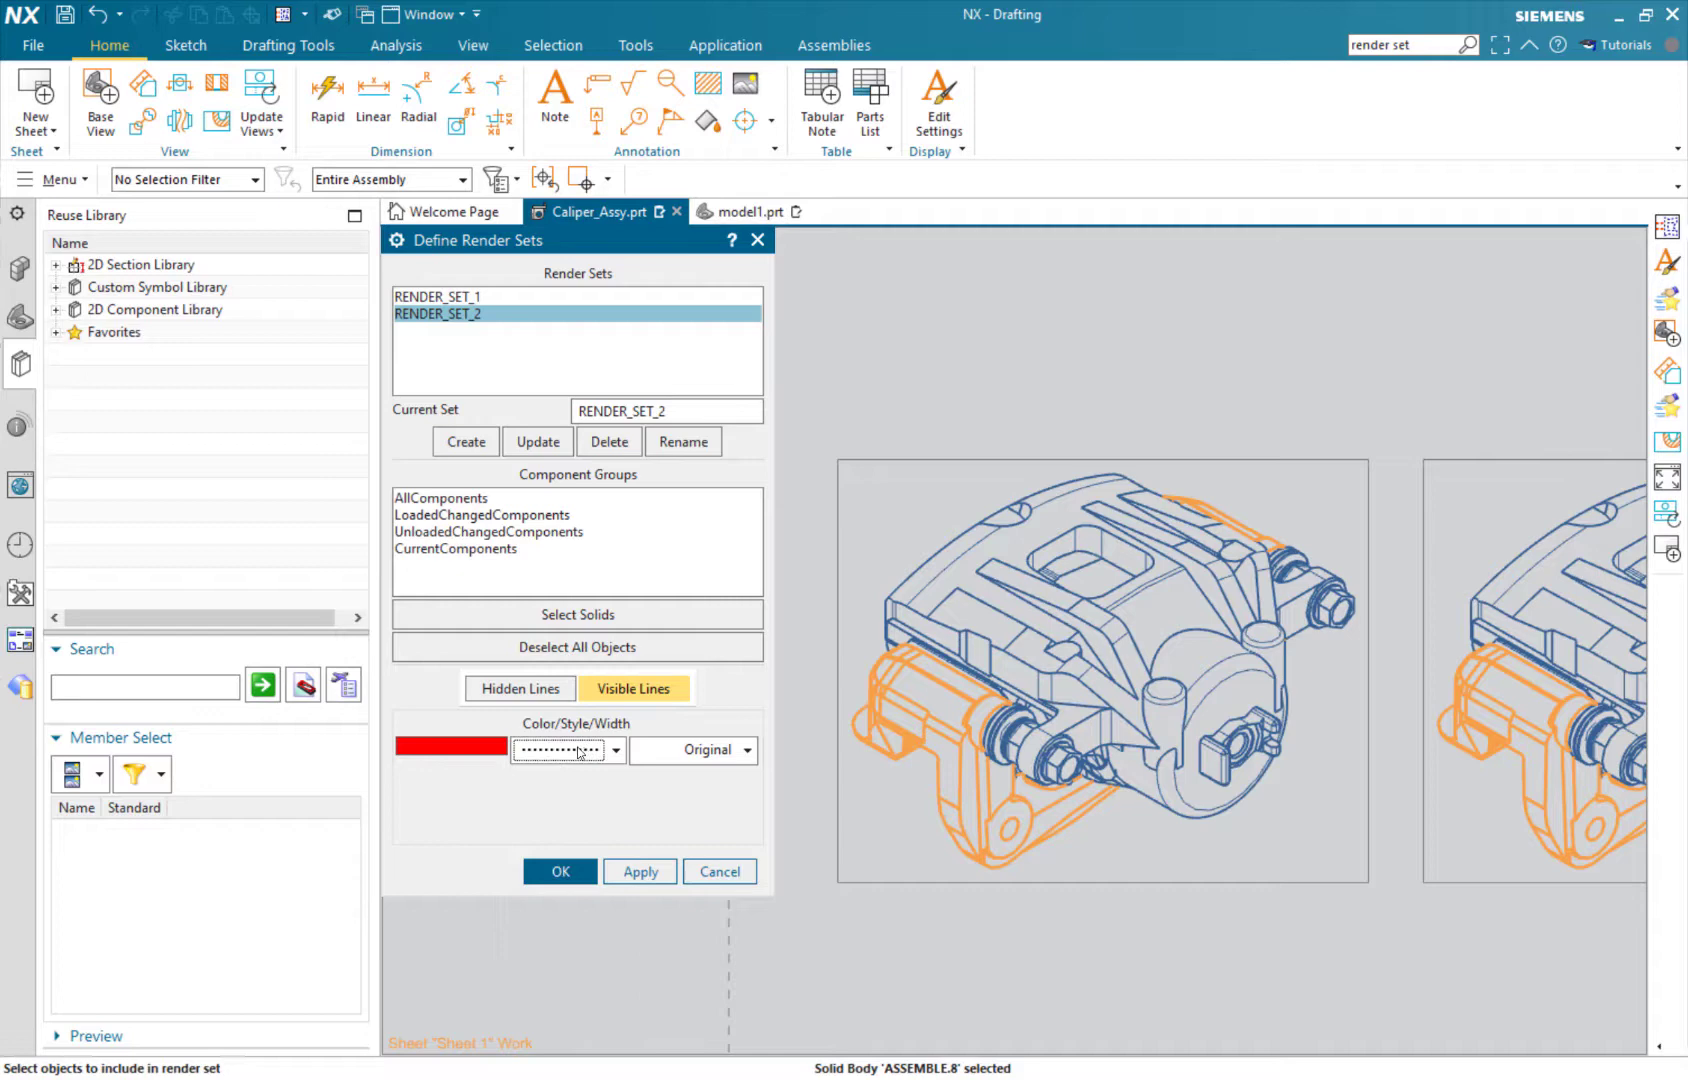
click(692, 756)
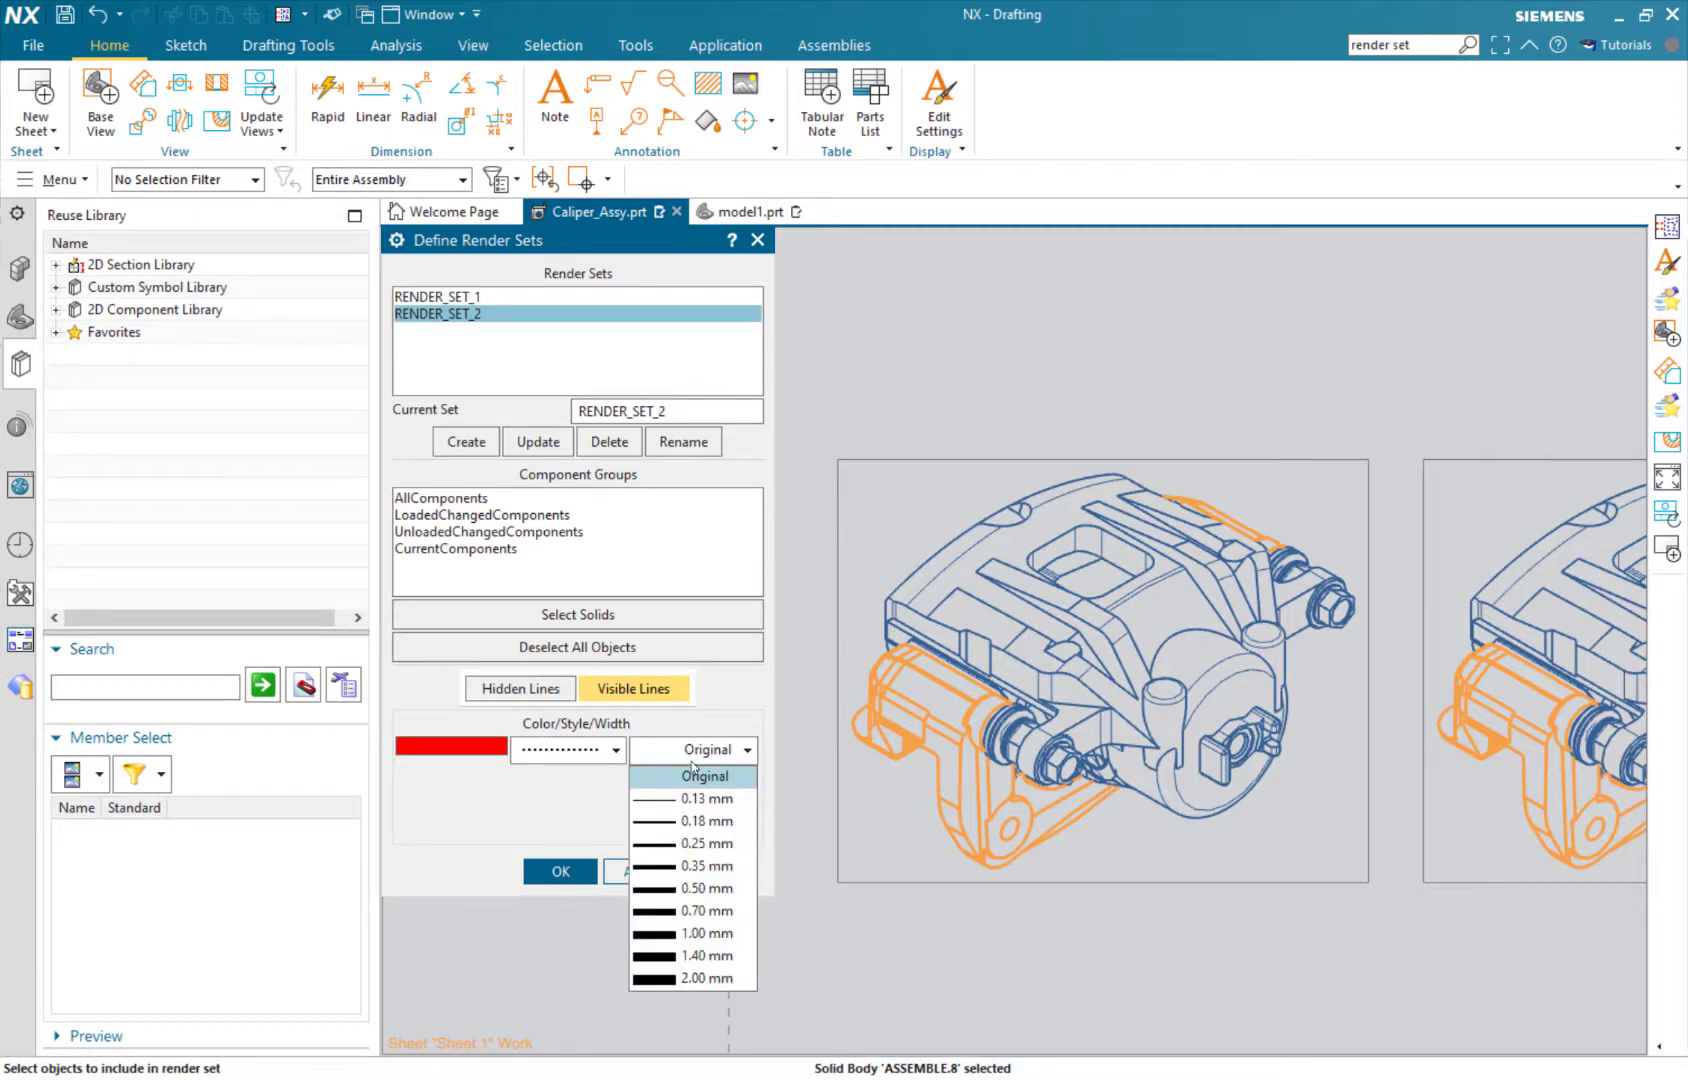
click(697, 889)
click(469, 747)
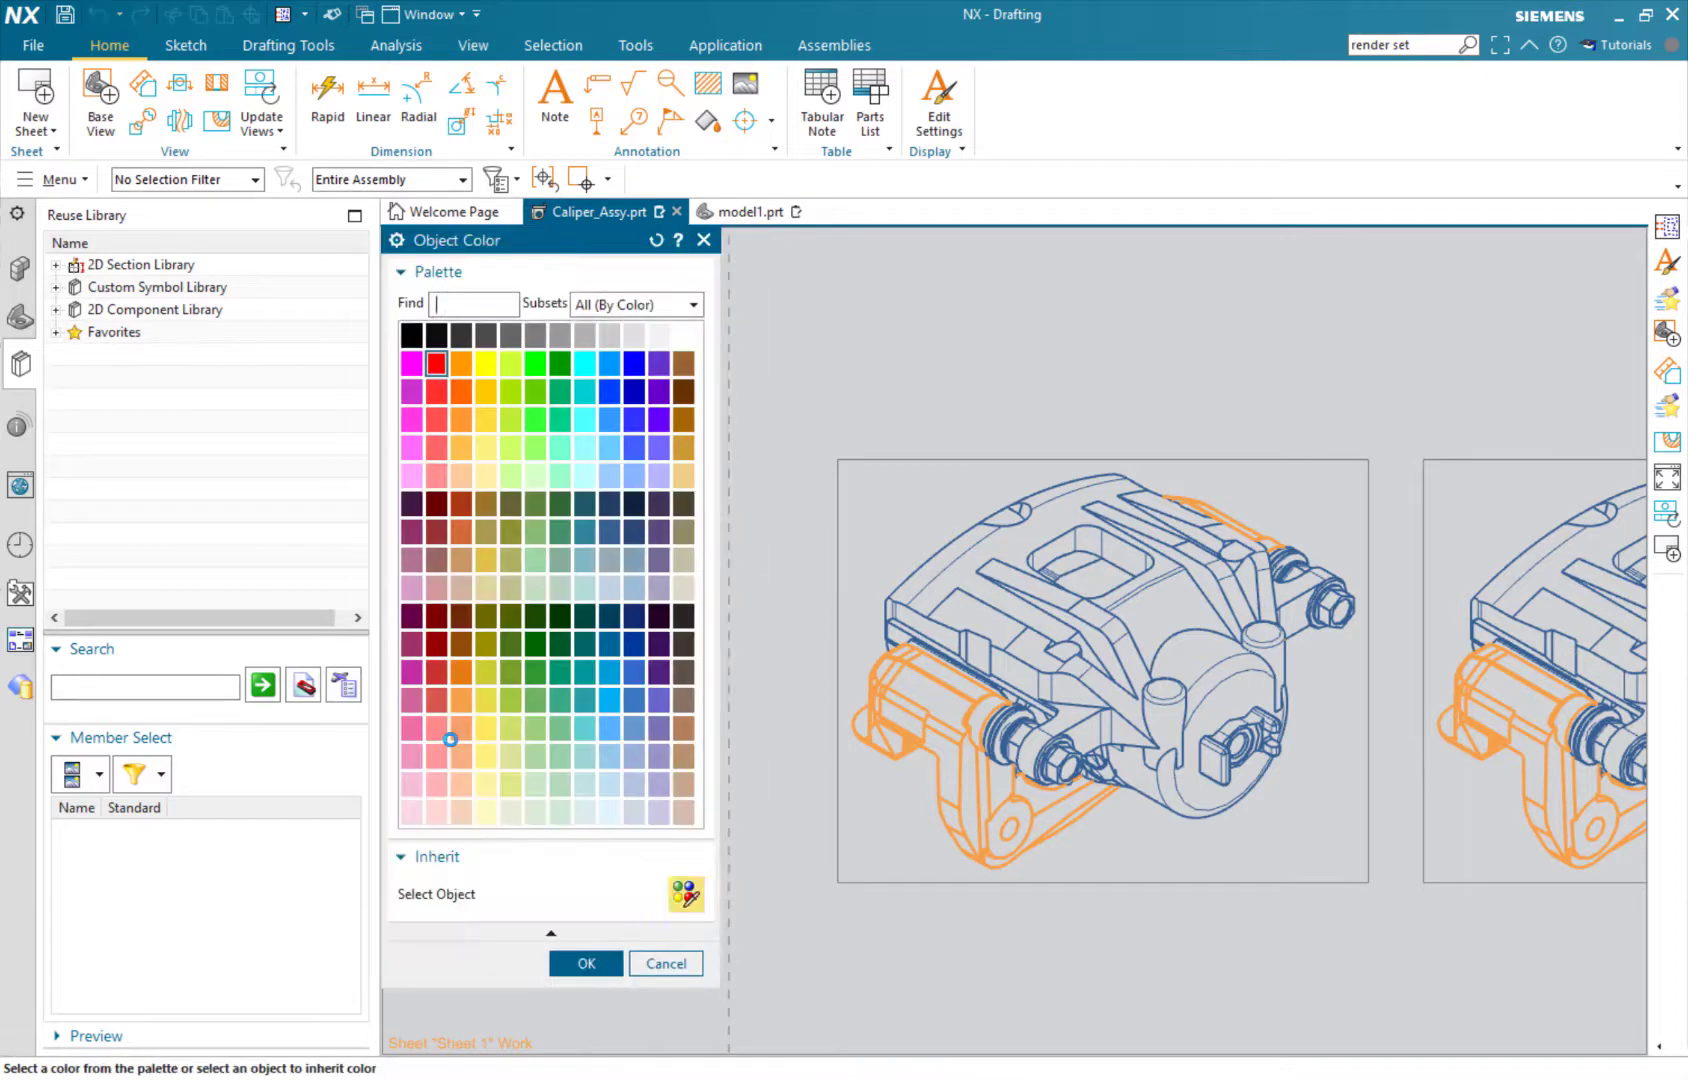
click(560, 364)
click(597, 962)
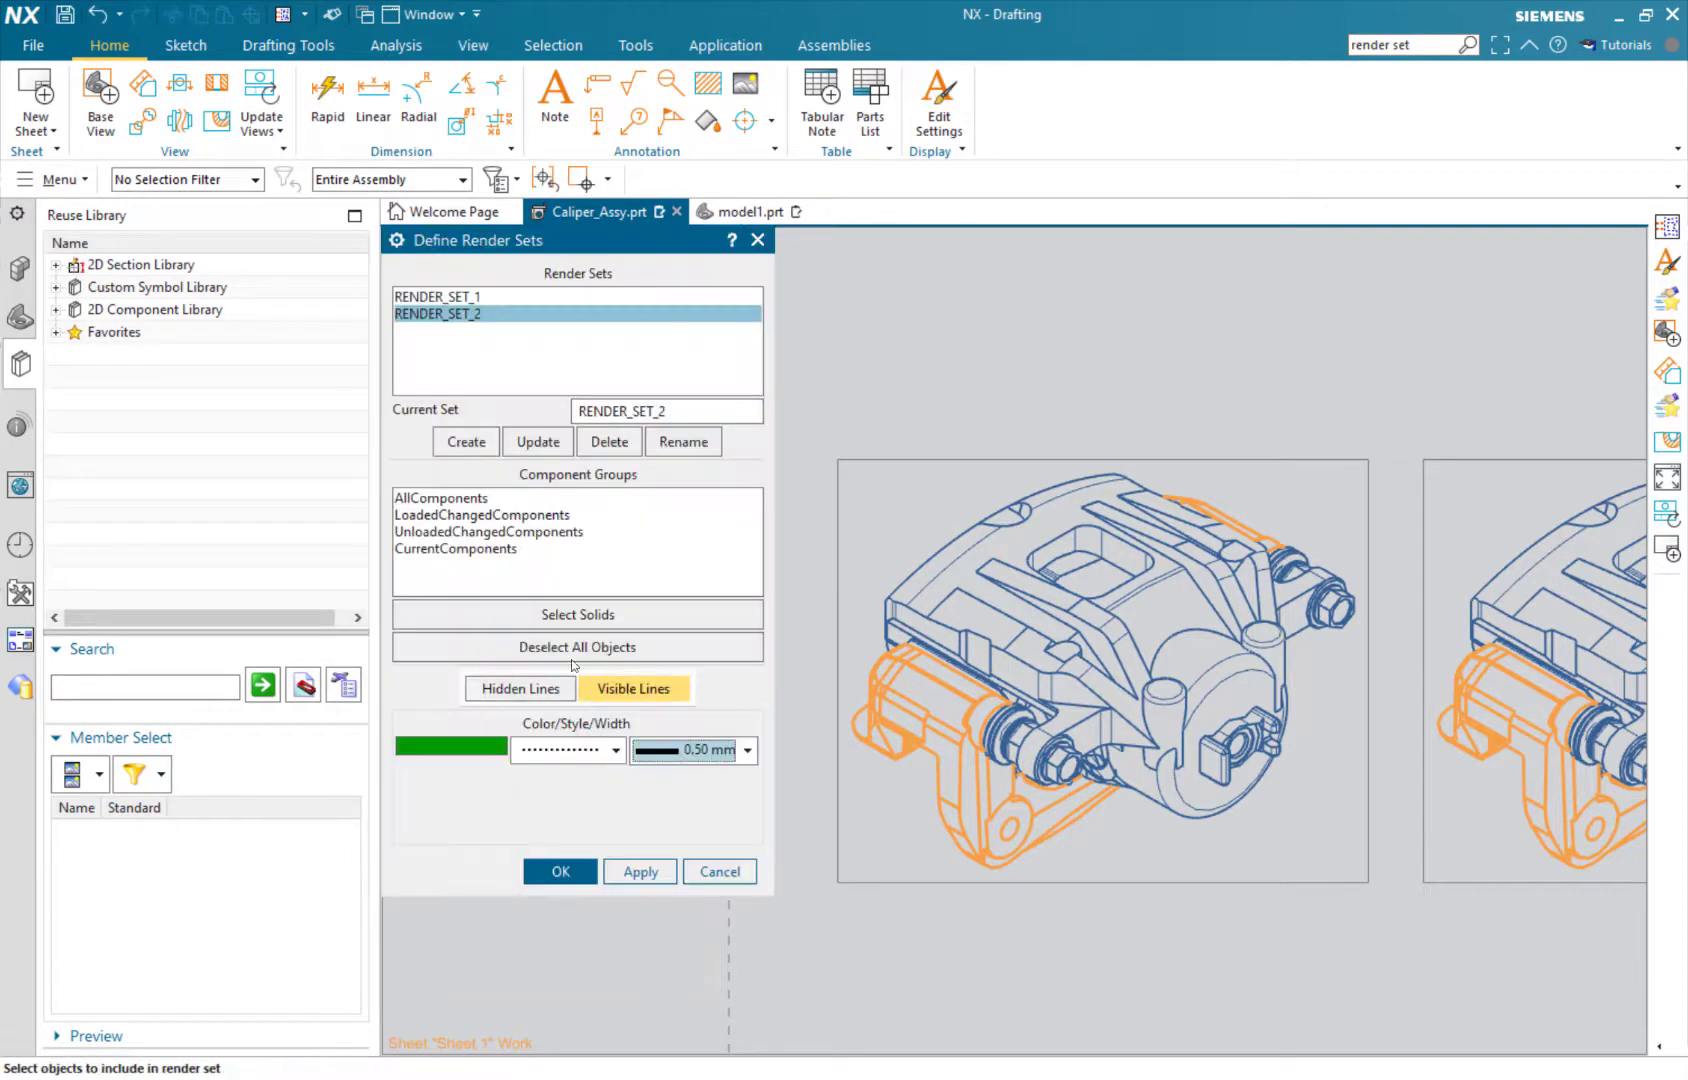
click(642, 872)
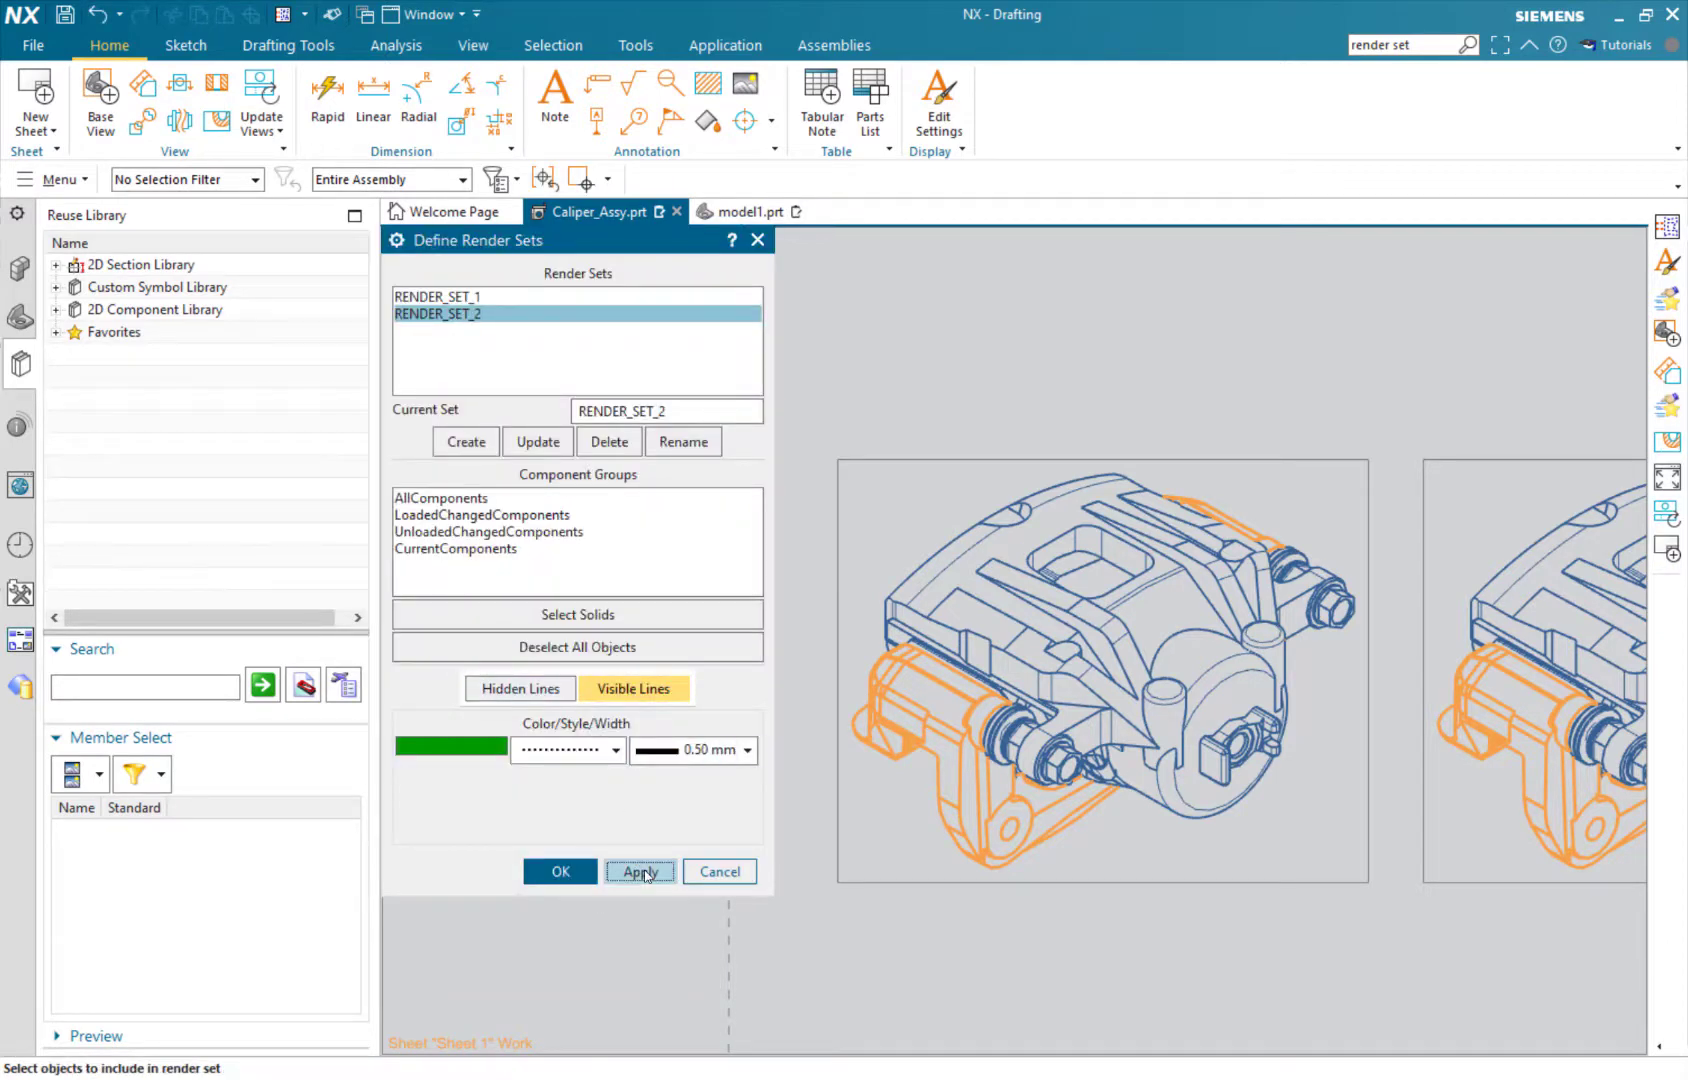
click(562, 872)
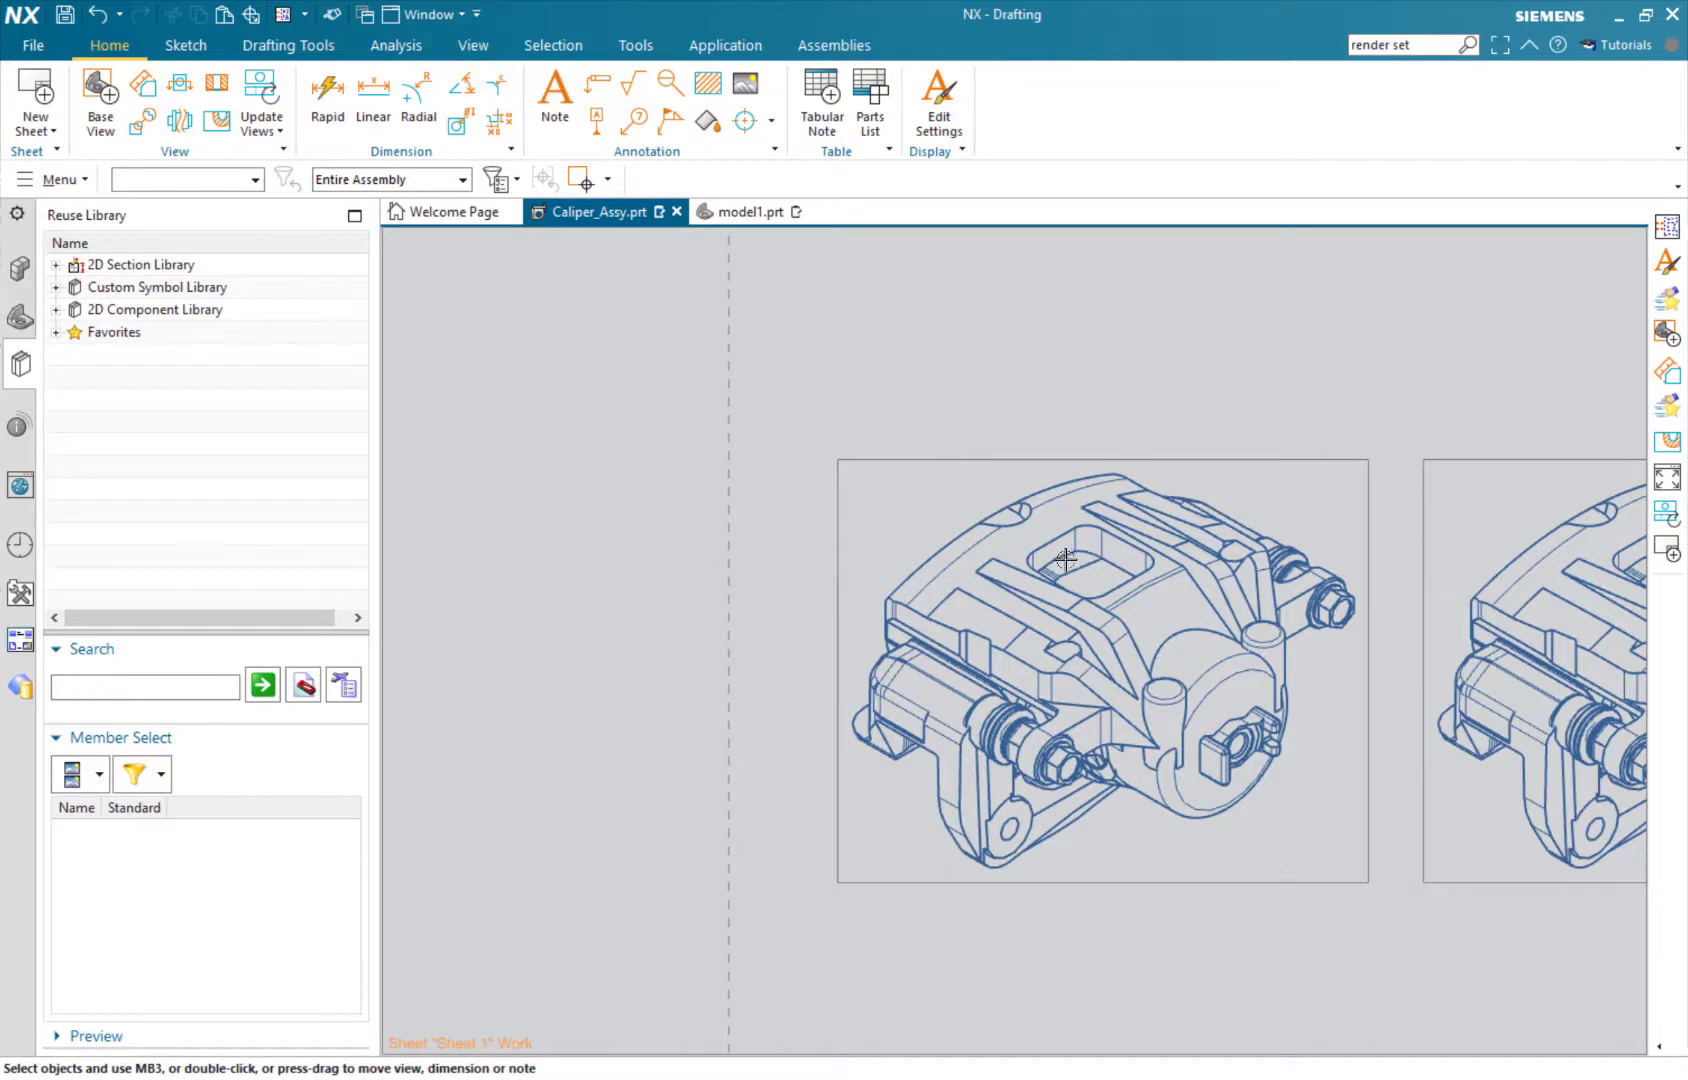
Edit the general settings of the original isometric caliper view and add RENDER_SET_1 to its render sets.
middle_drag(1065, 559, 738, 570)
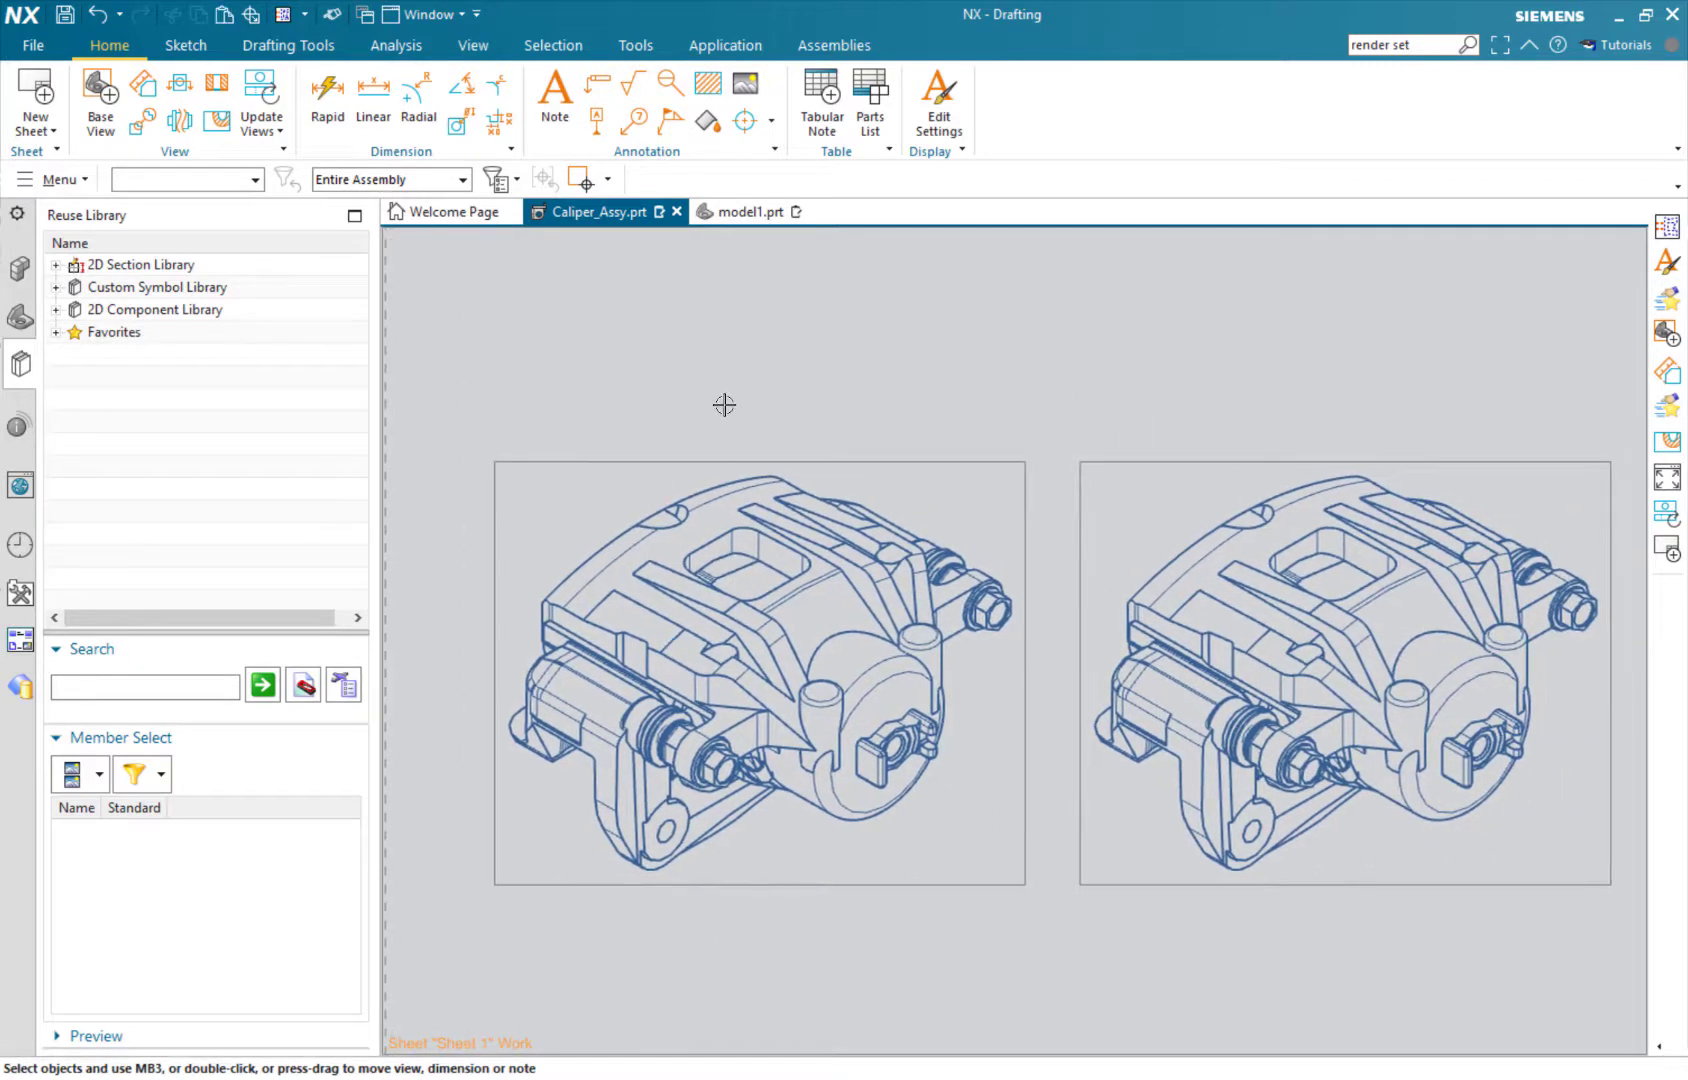
click(587, 462)
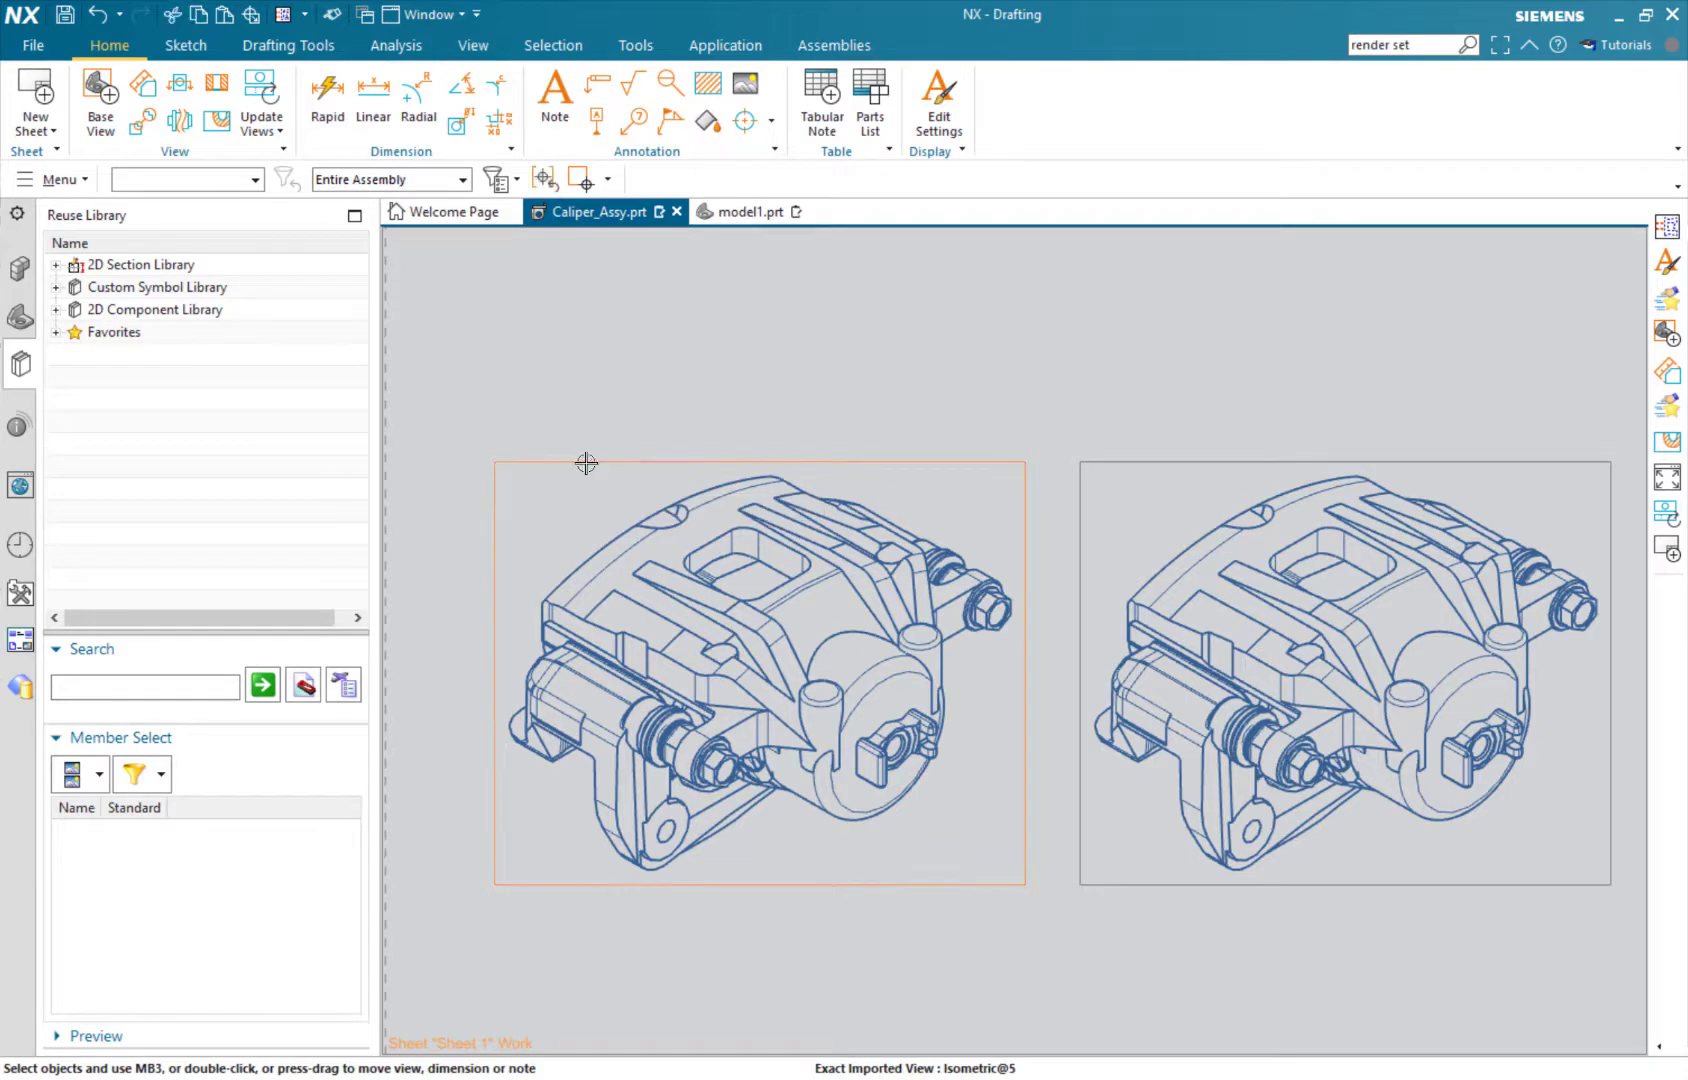
right_click(587, 462)
click(642, 518)
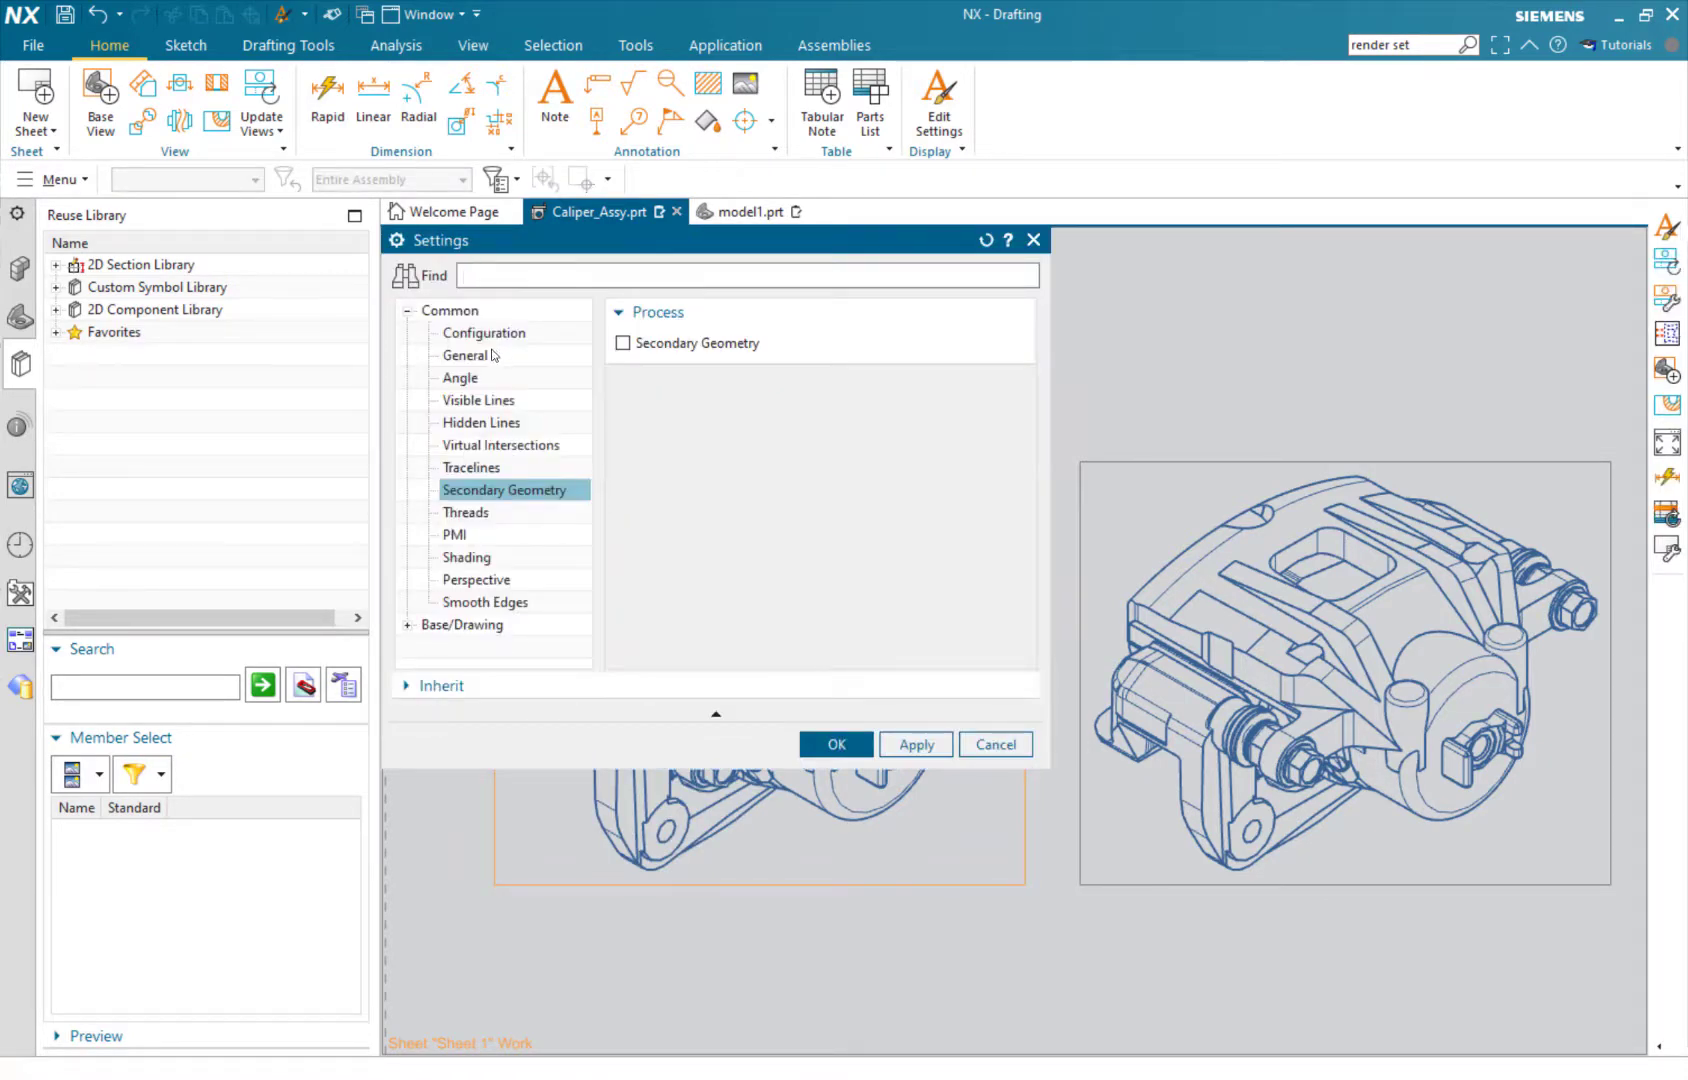
click(470, 356)
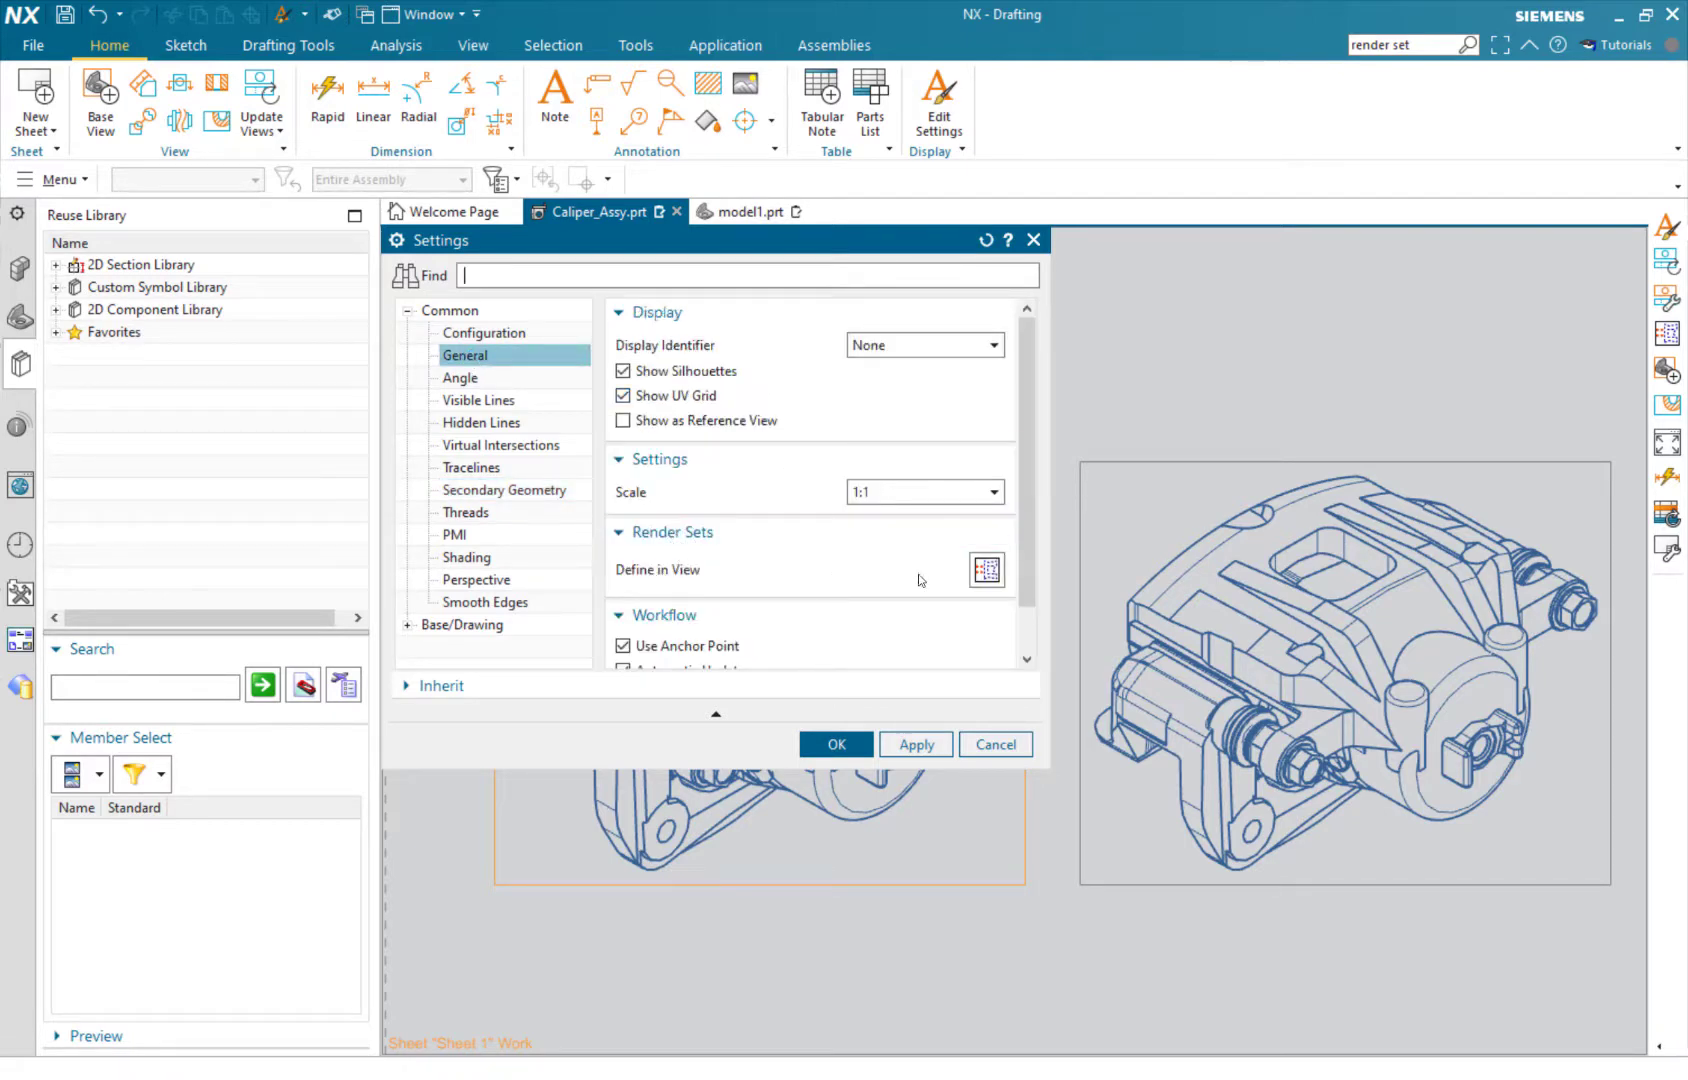
click(984, 570)
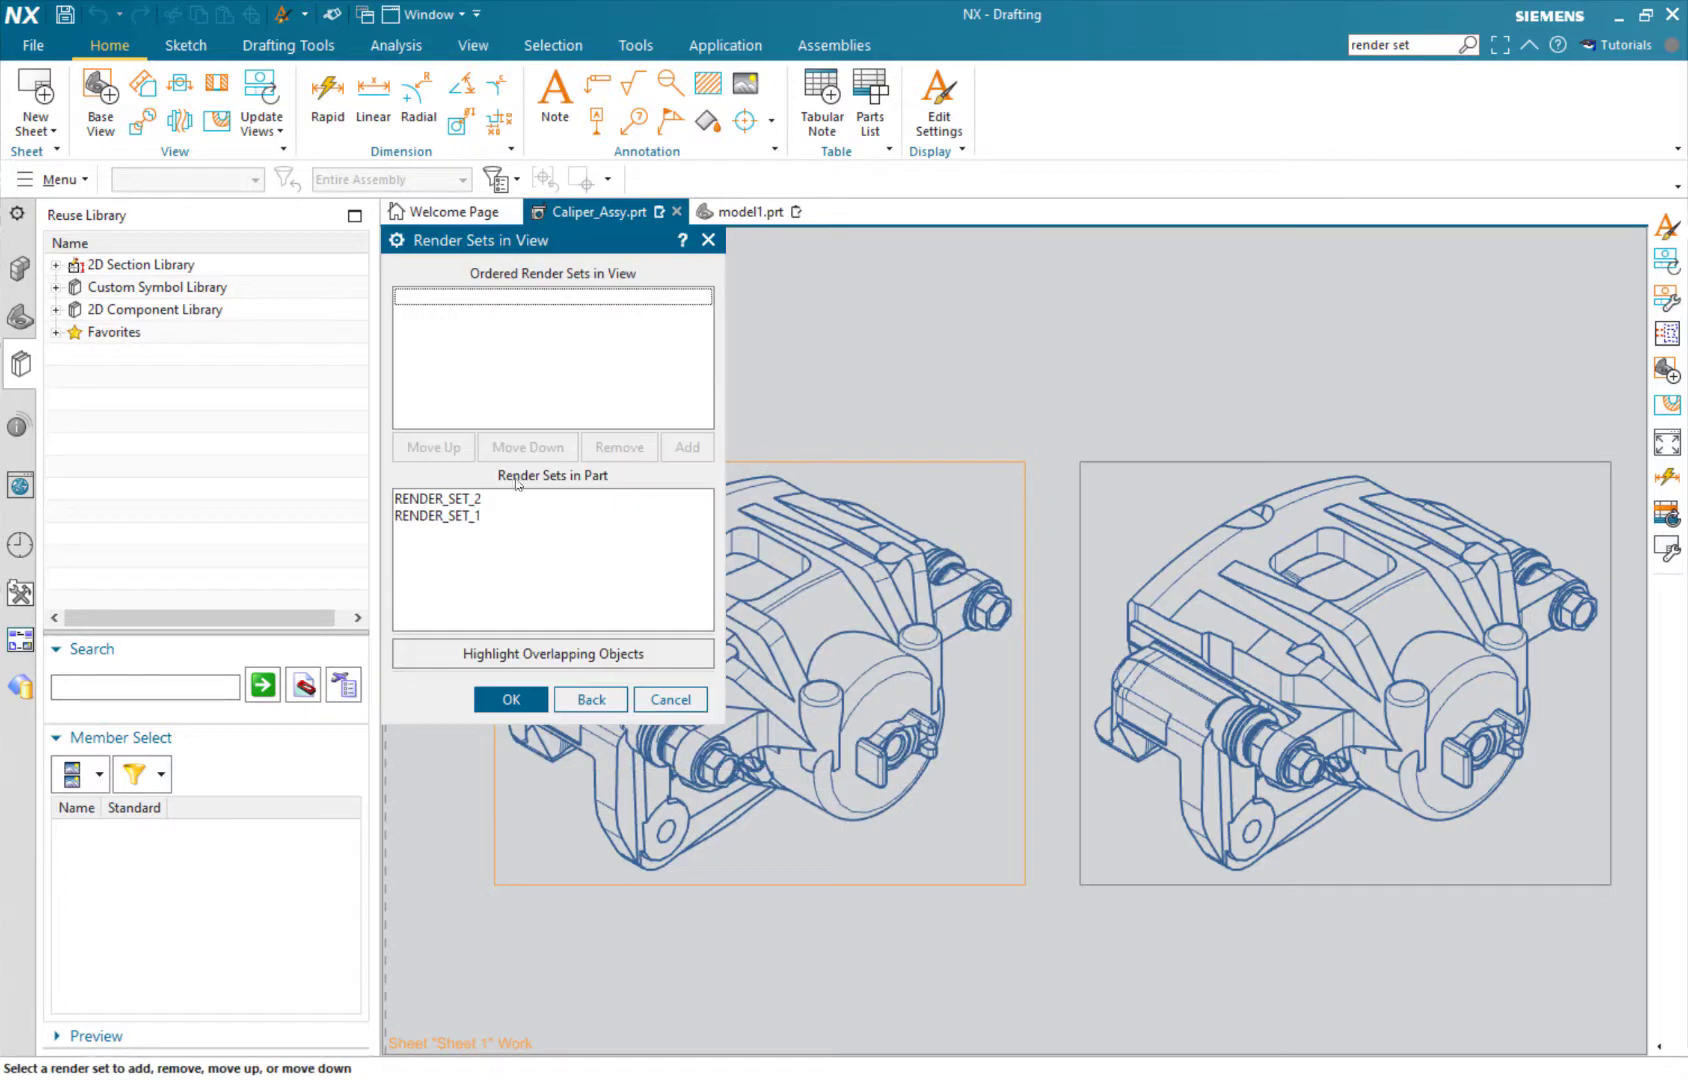
click(455, 516)
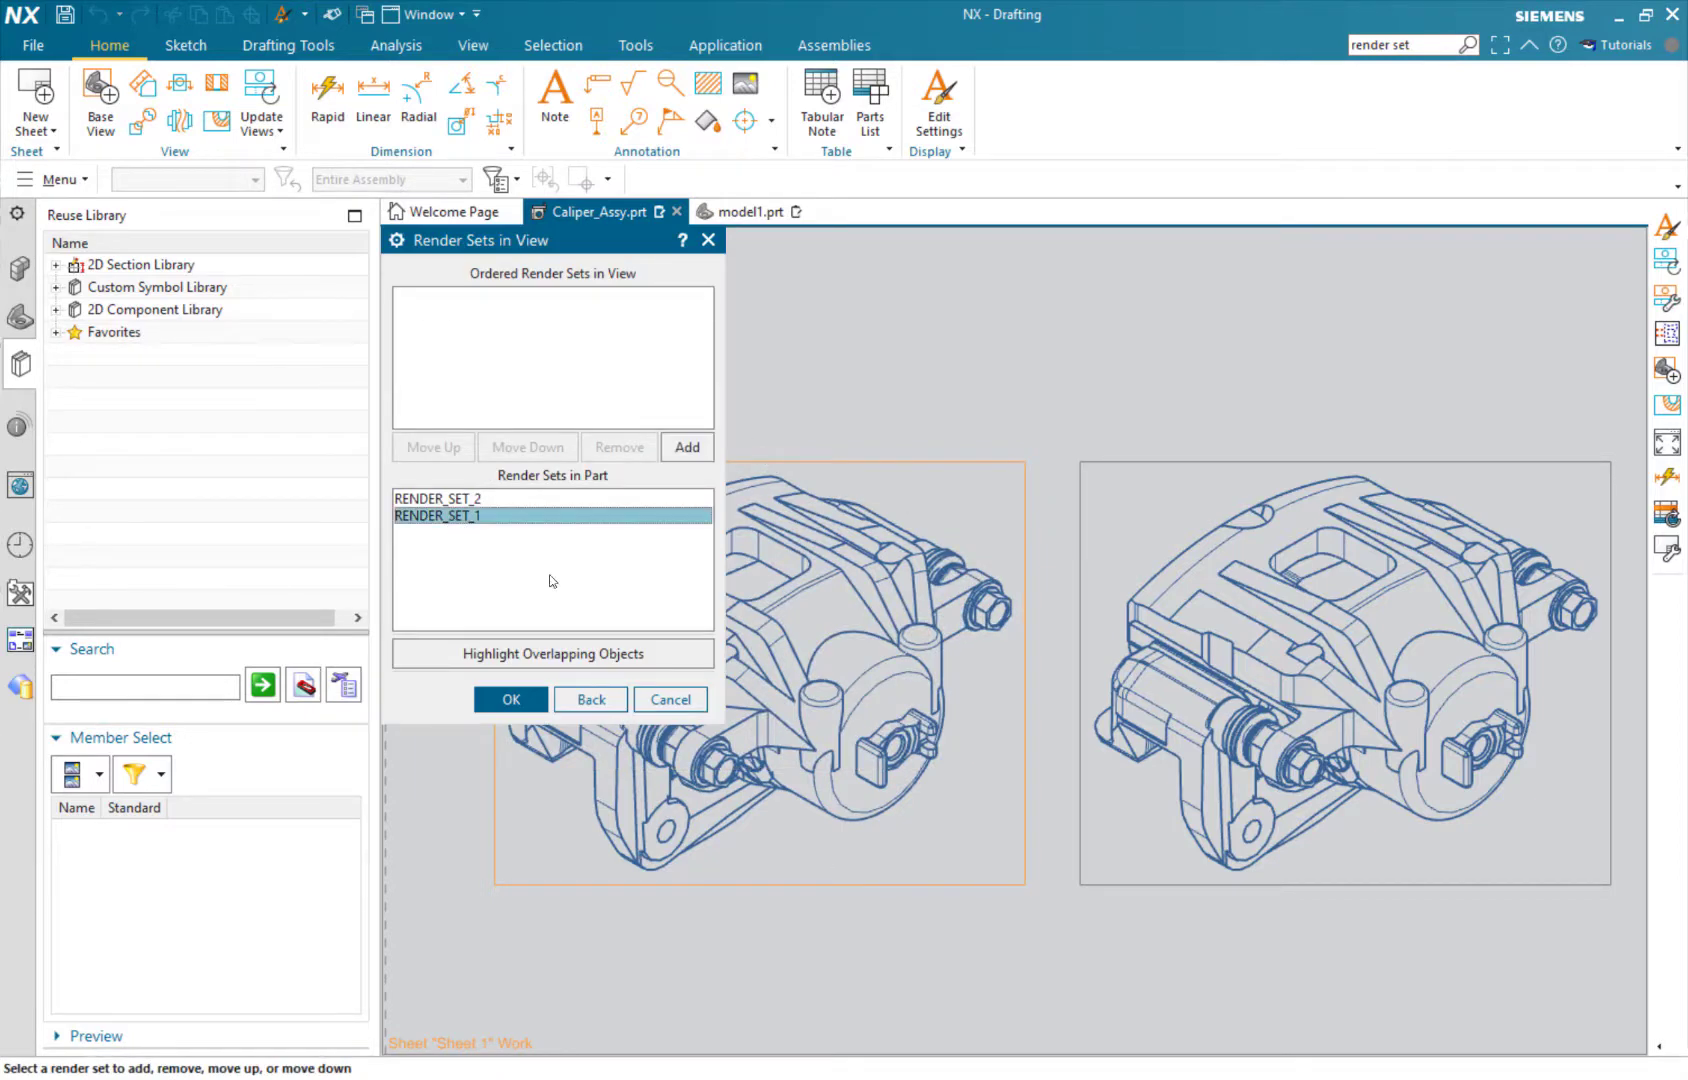
middle_drag(1014, 640, 1180, 653)
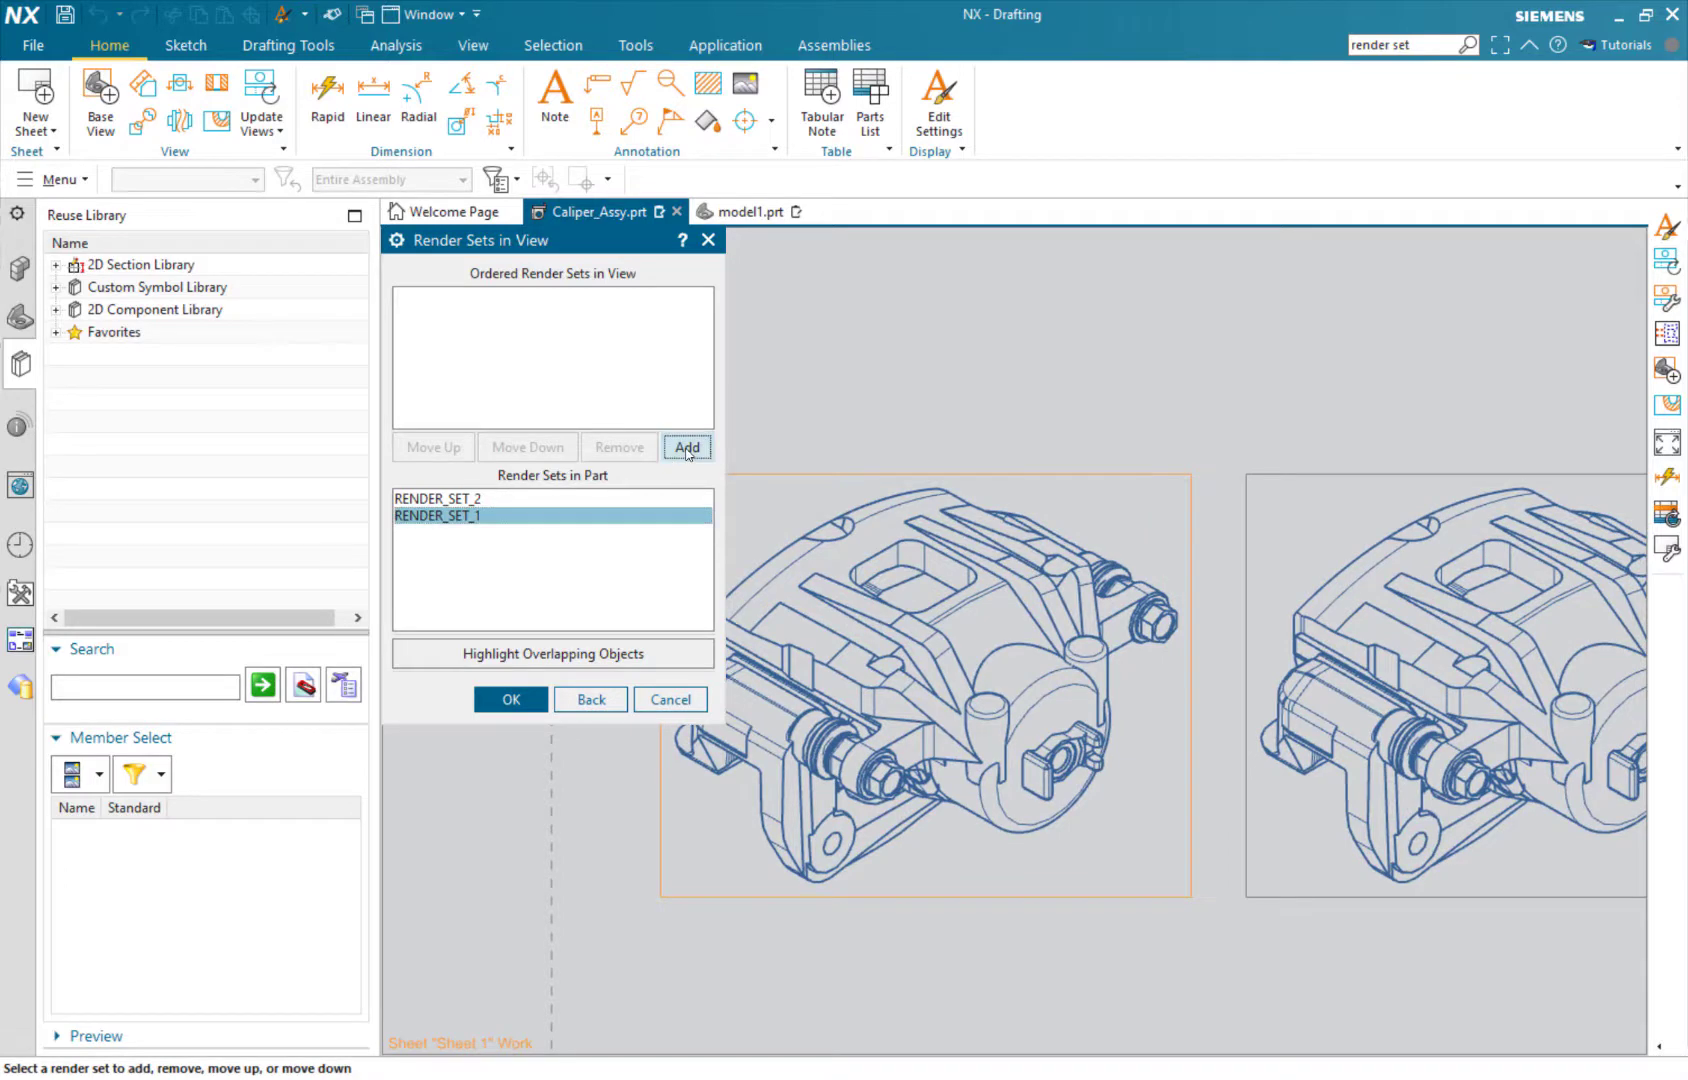
click(687, 450)
click(511, 698)
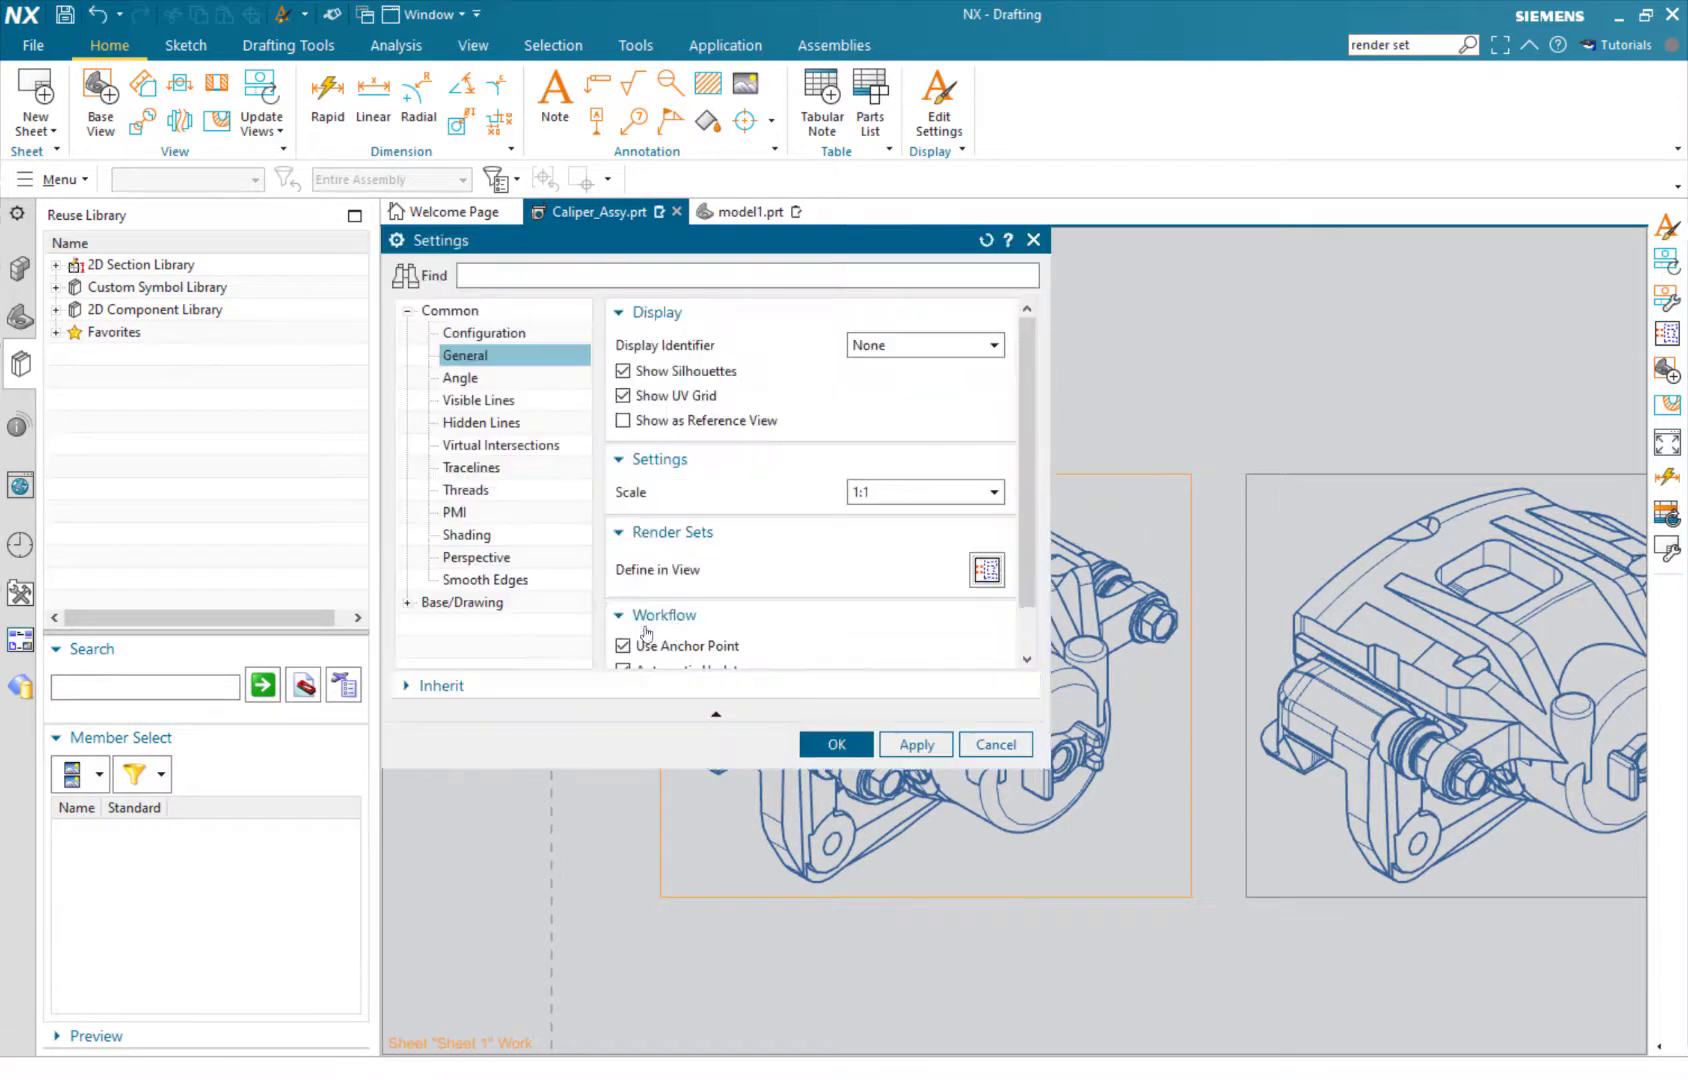
click(818, 745)
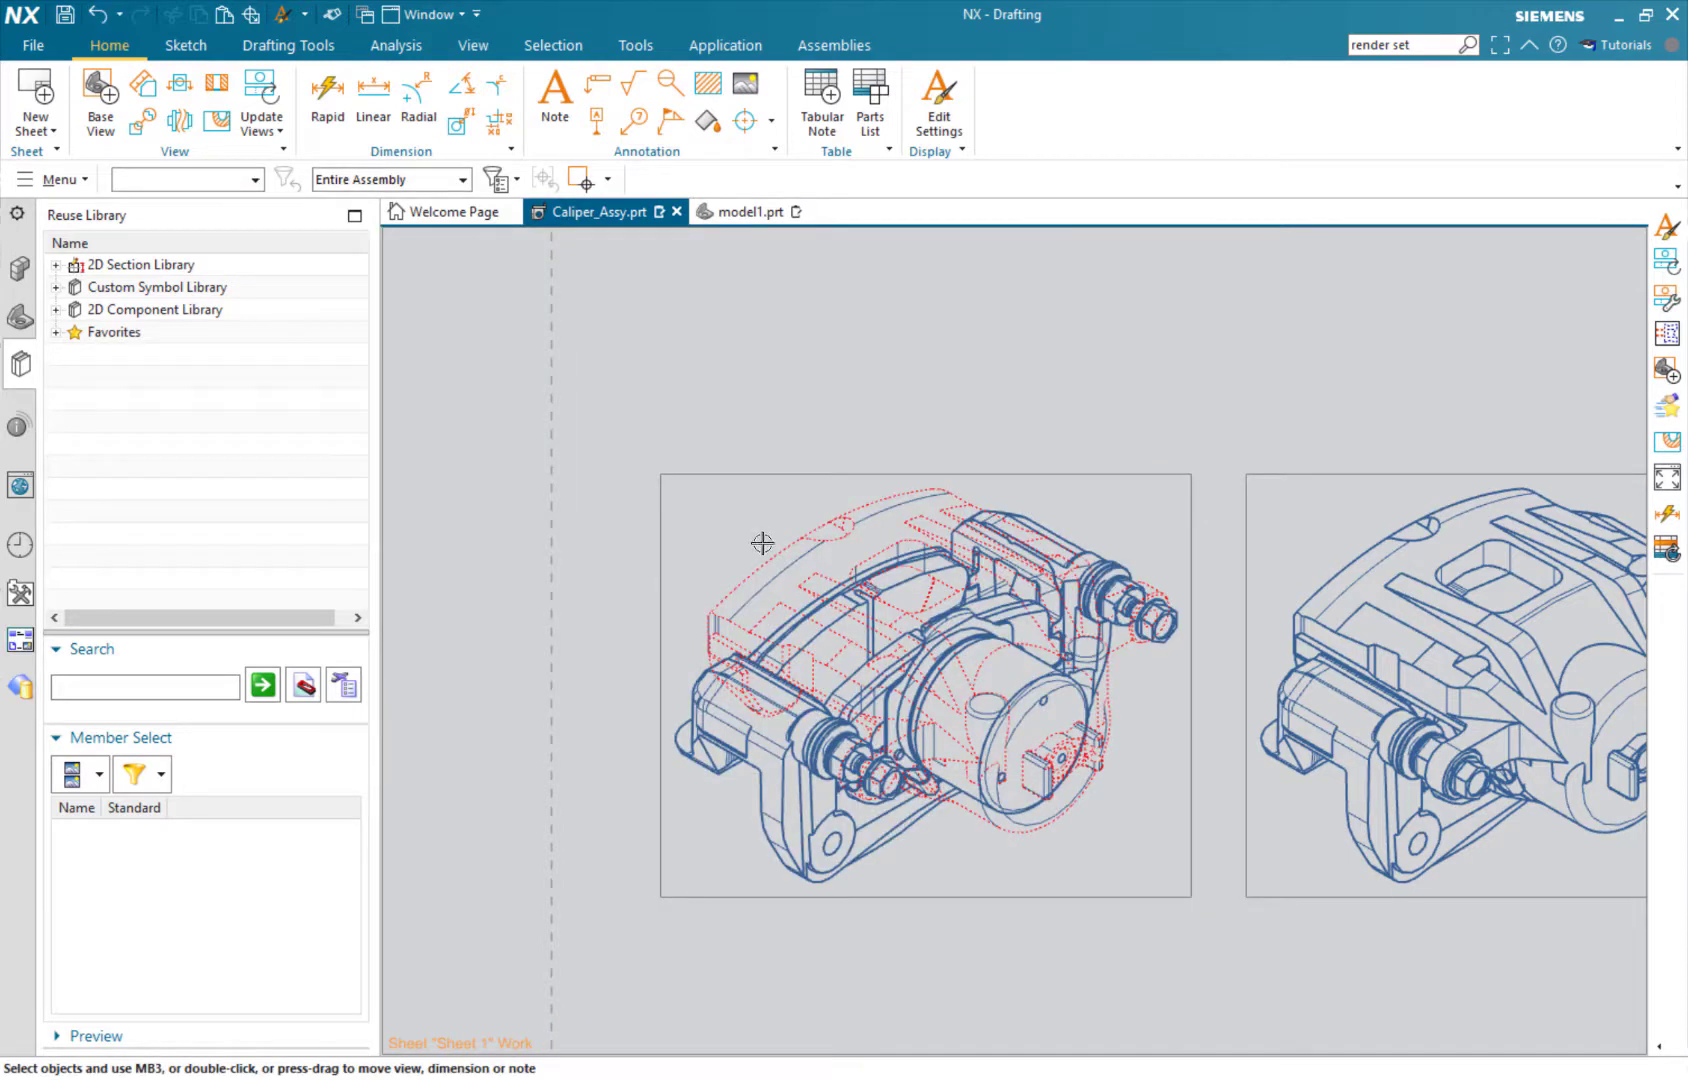
Edit the general settings of the second isometric caliper view and add RENDER_SET_2 to its render sets.
scroll(899, 502, down, 1)
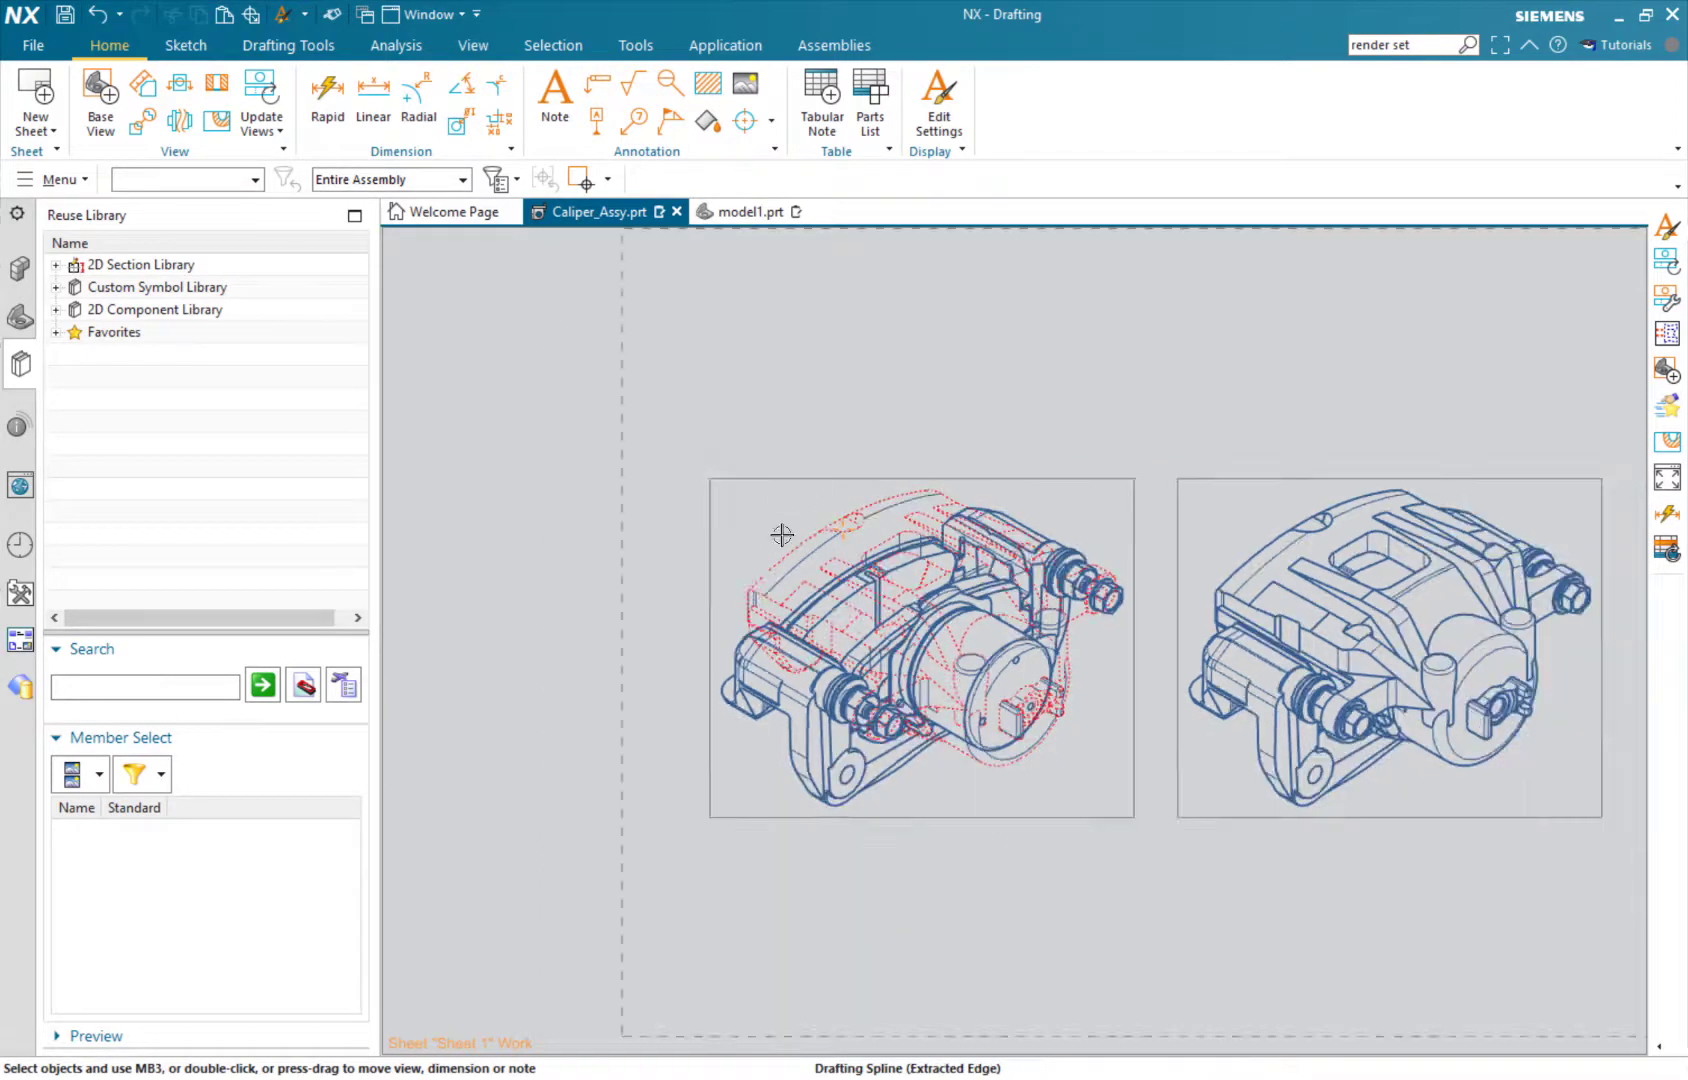
shift+middle_drag(1015, 818, 810, 835)
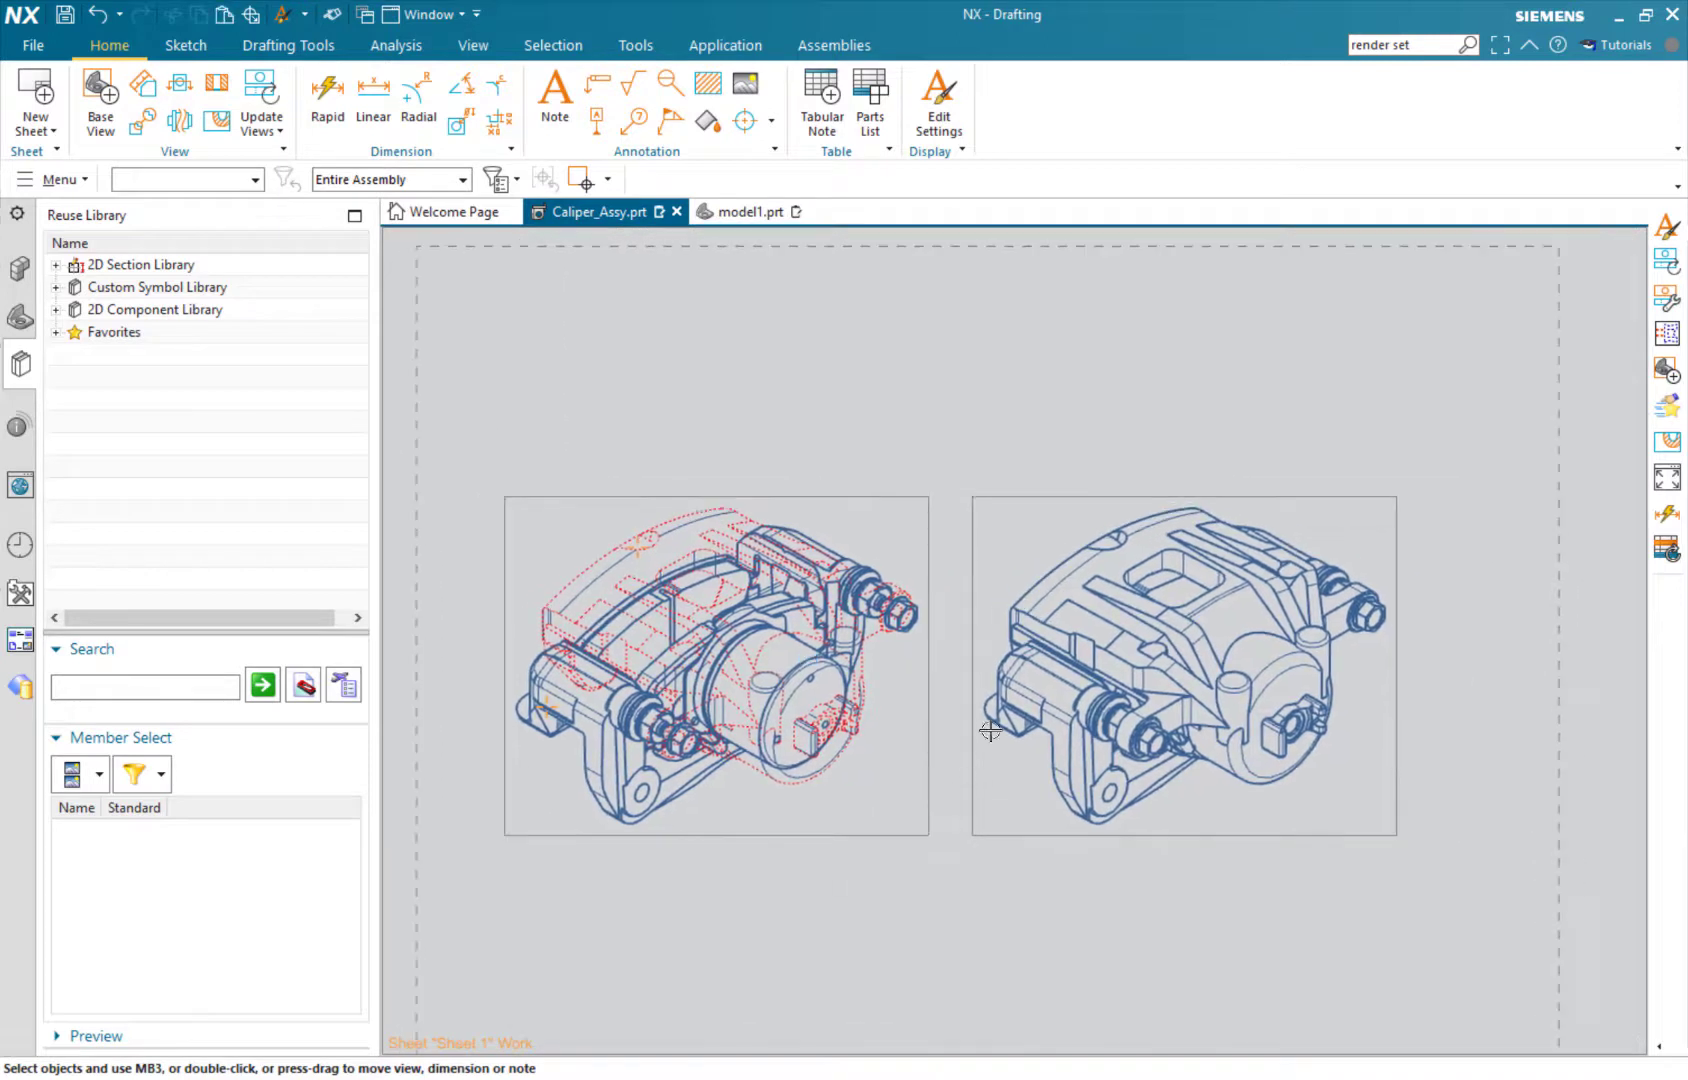
click(1036, 500)
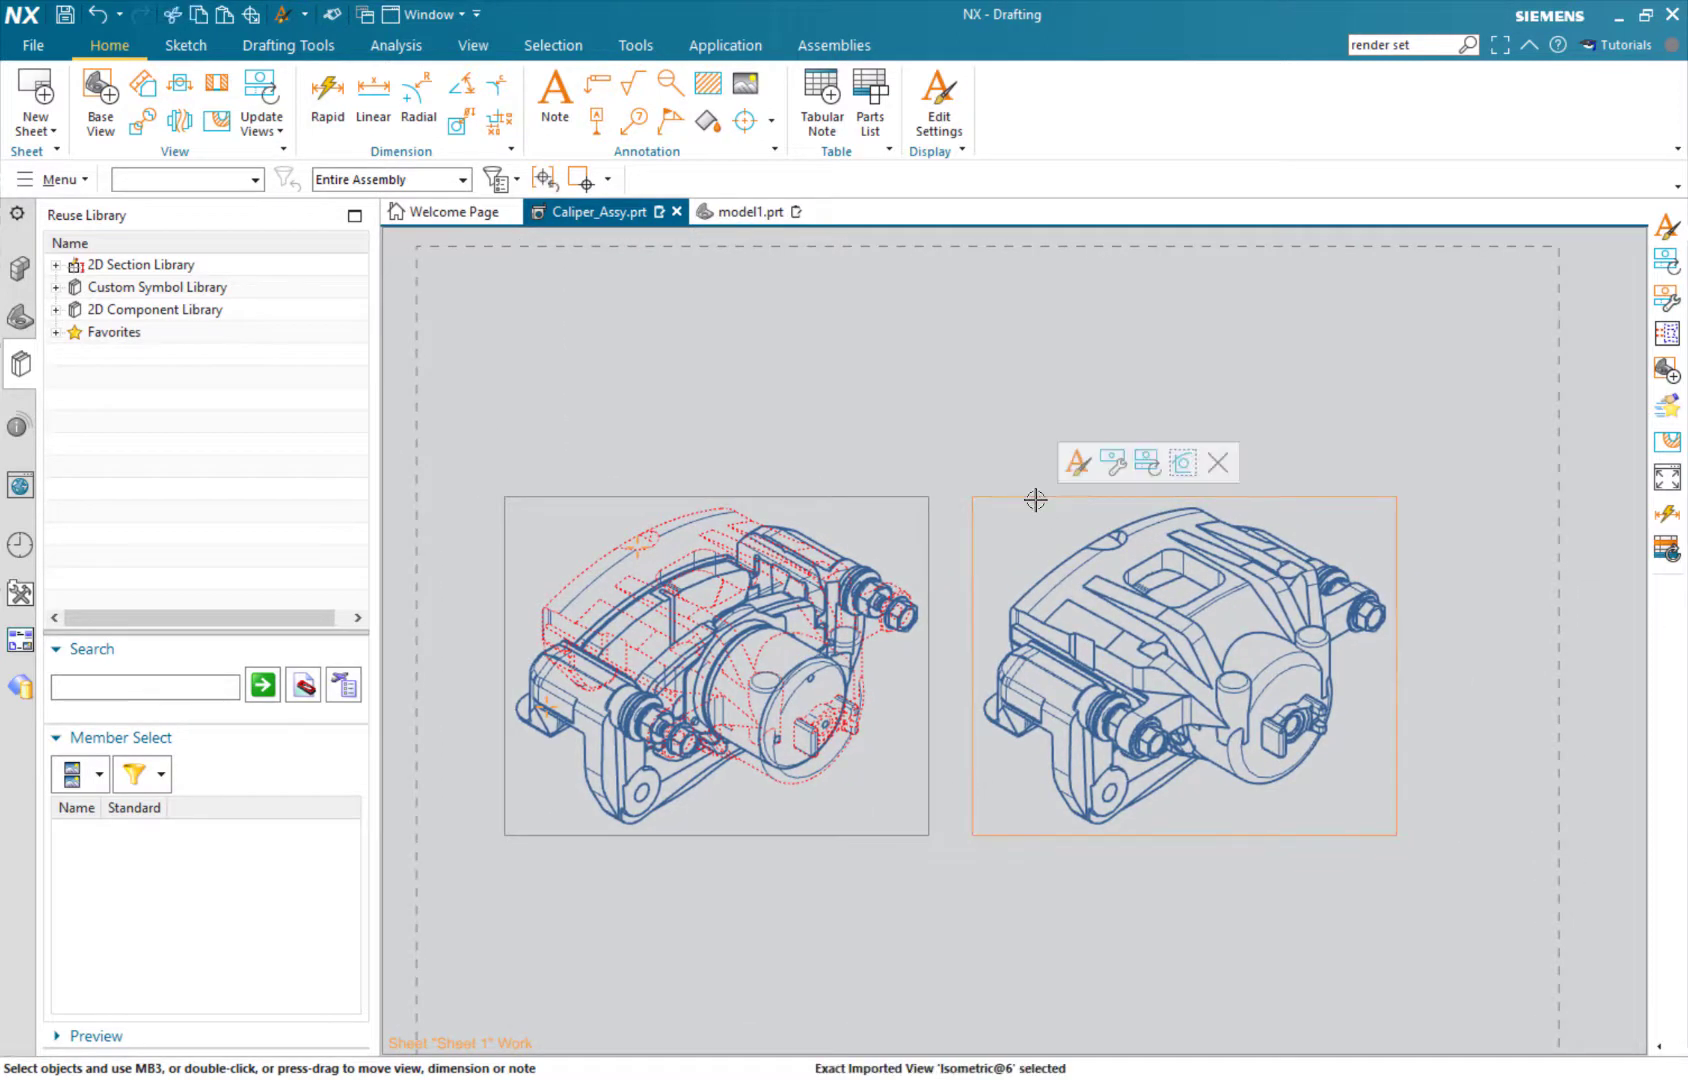
click(1076, 464)
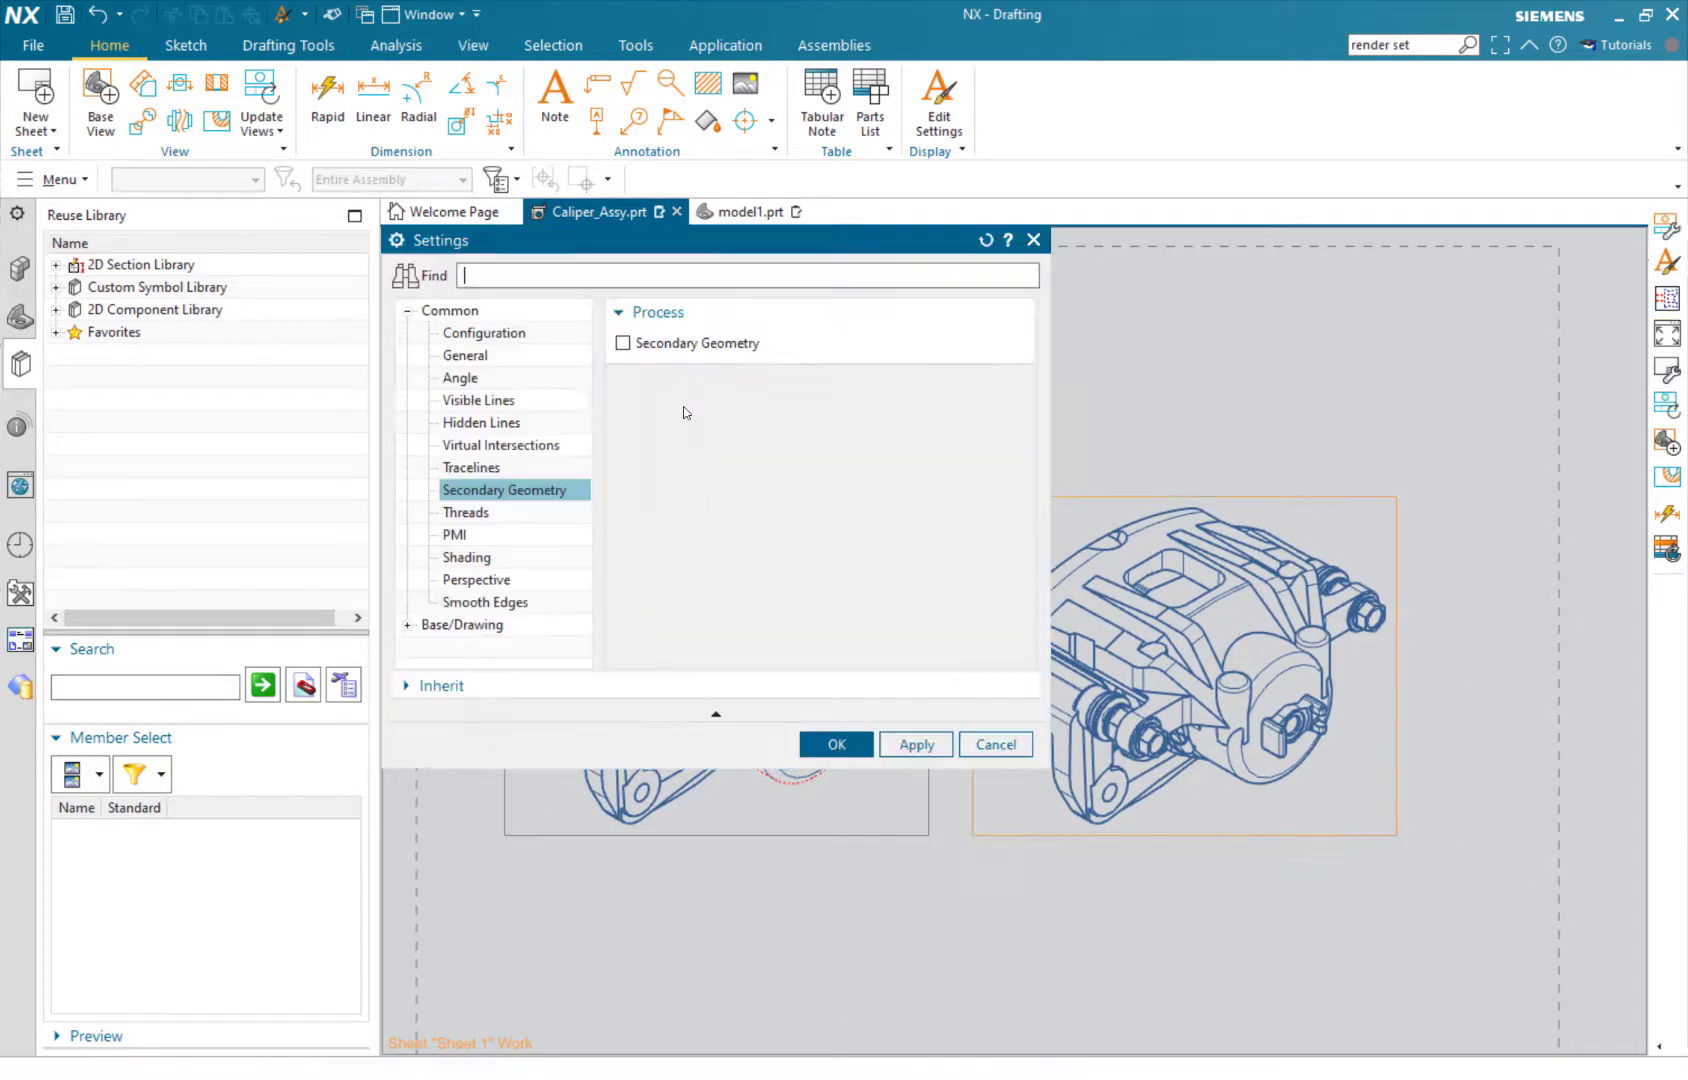
click(481, 354)
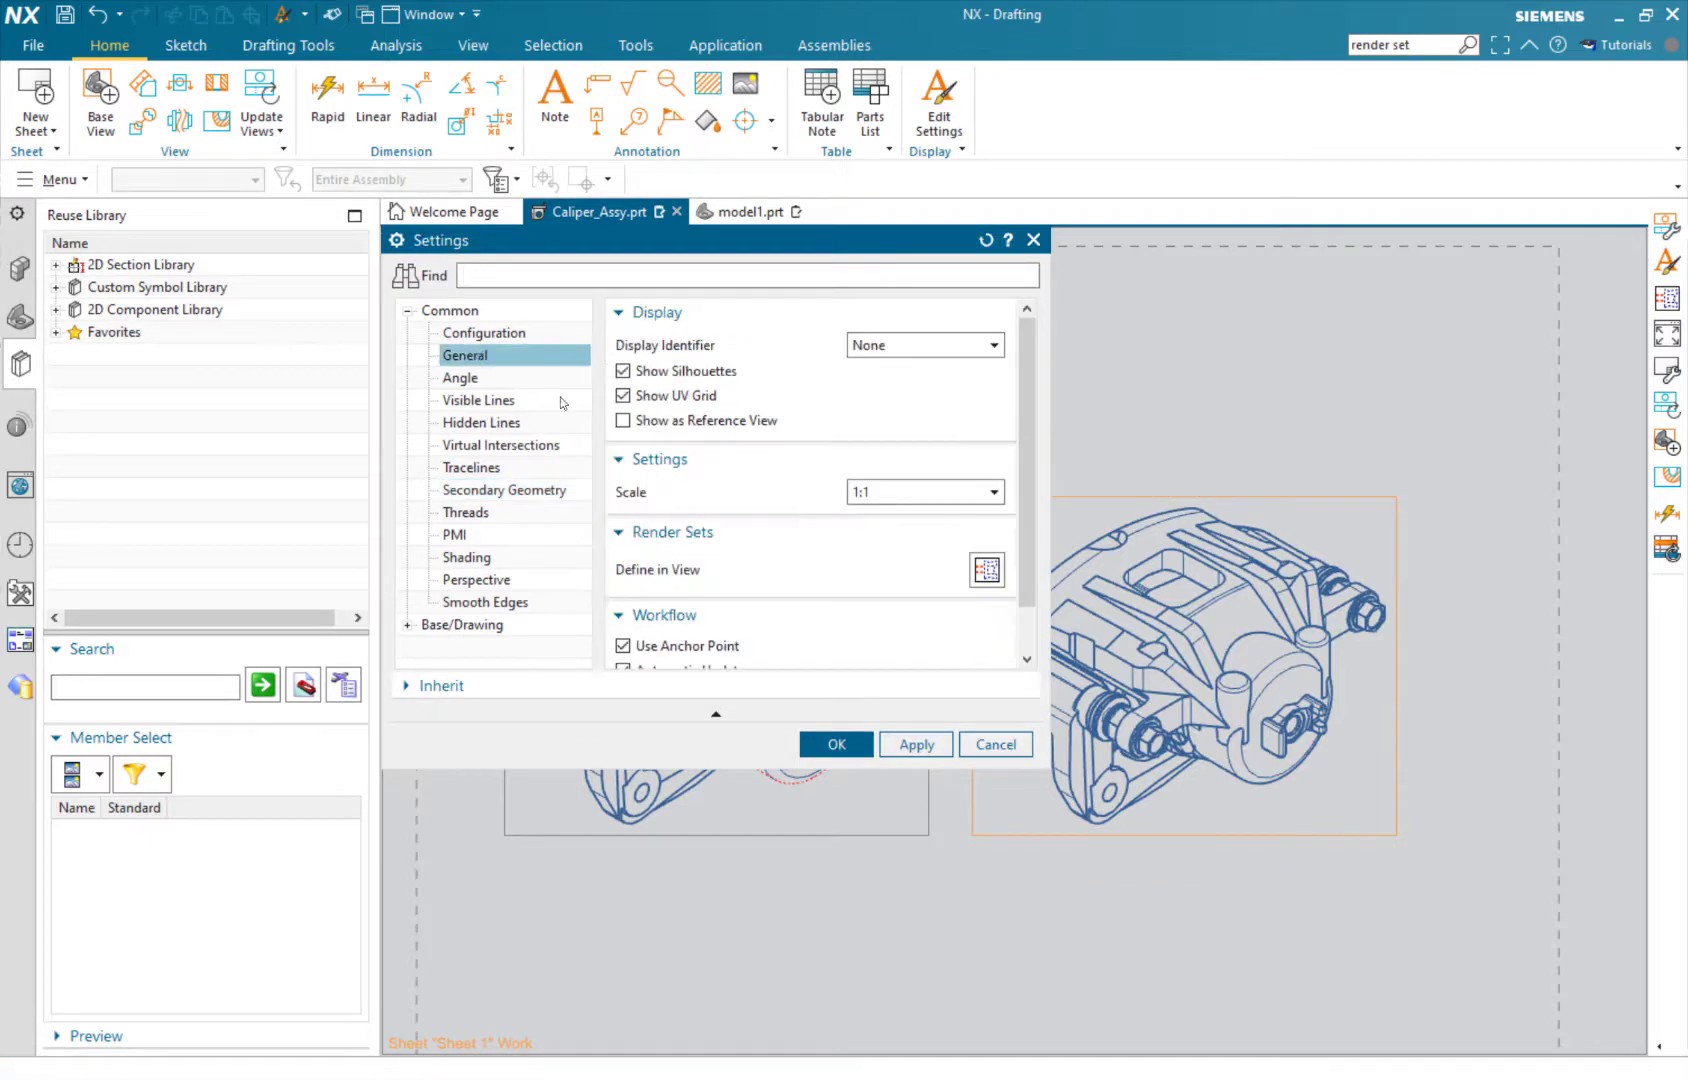
click(982, 572)
click(493, 502)
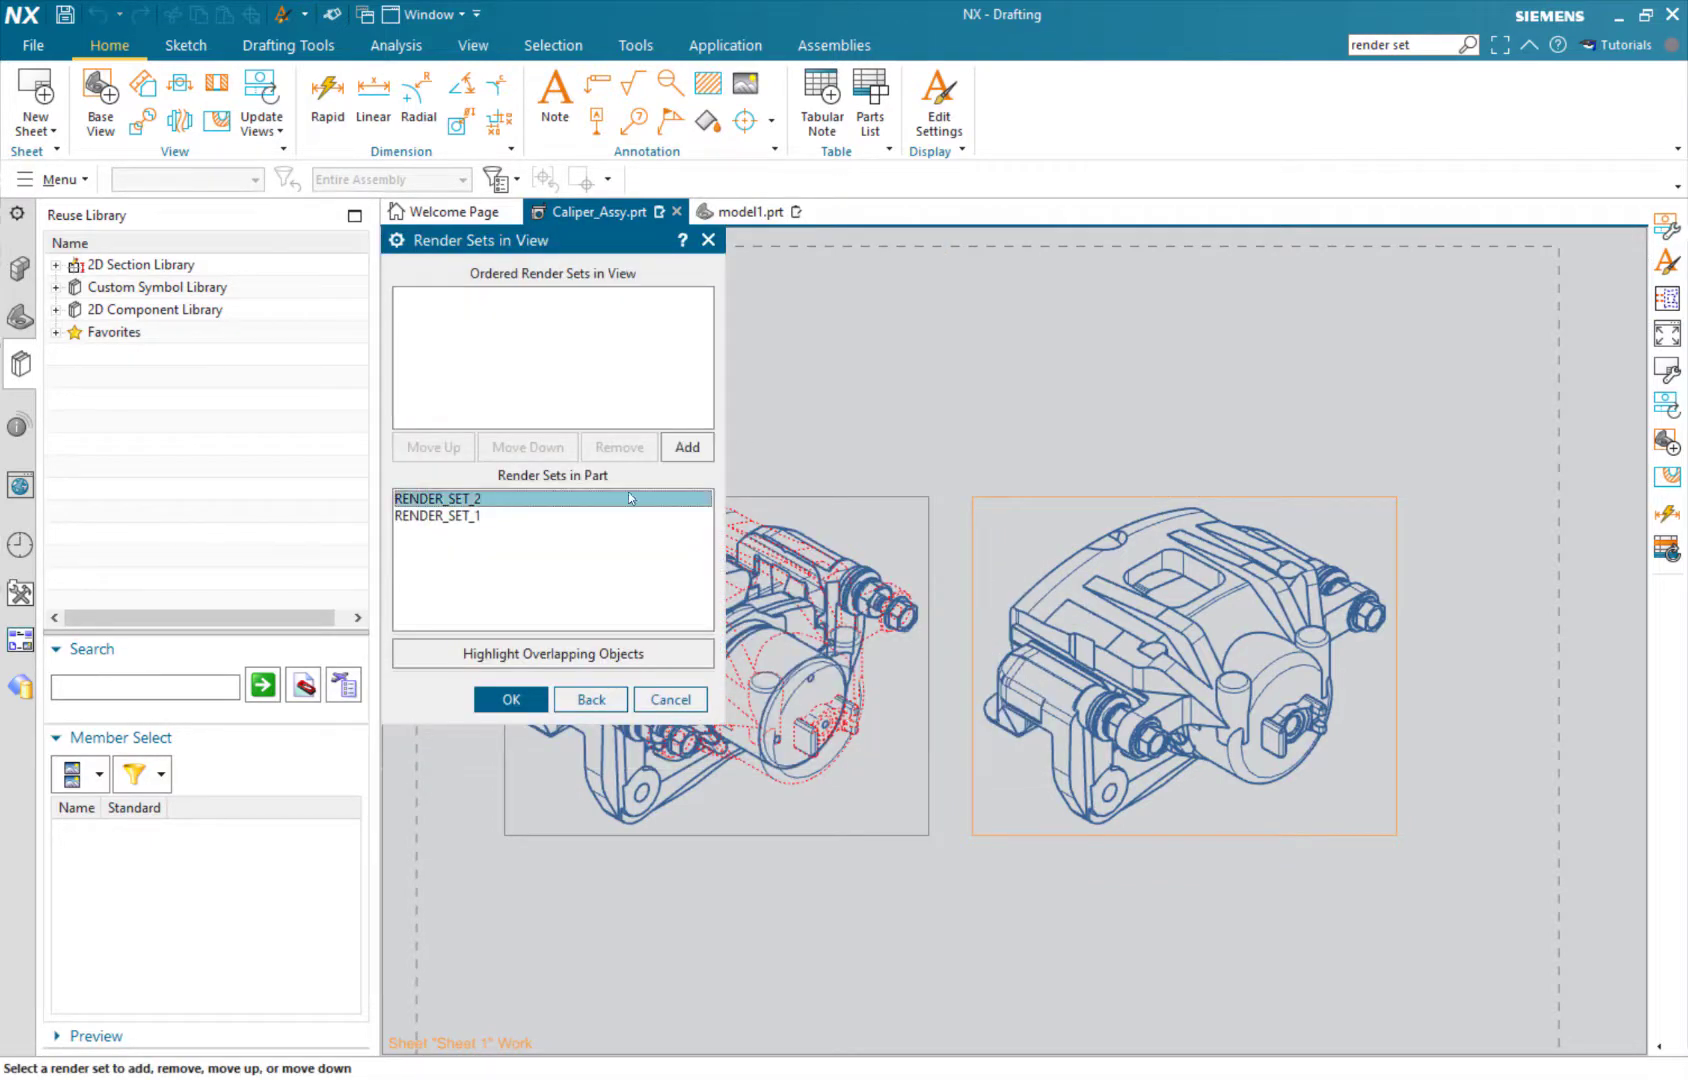
click(688, 448)
key(Return)
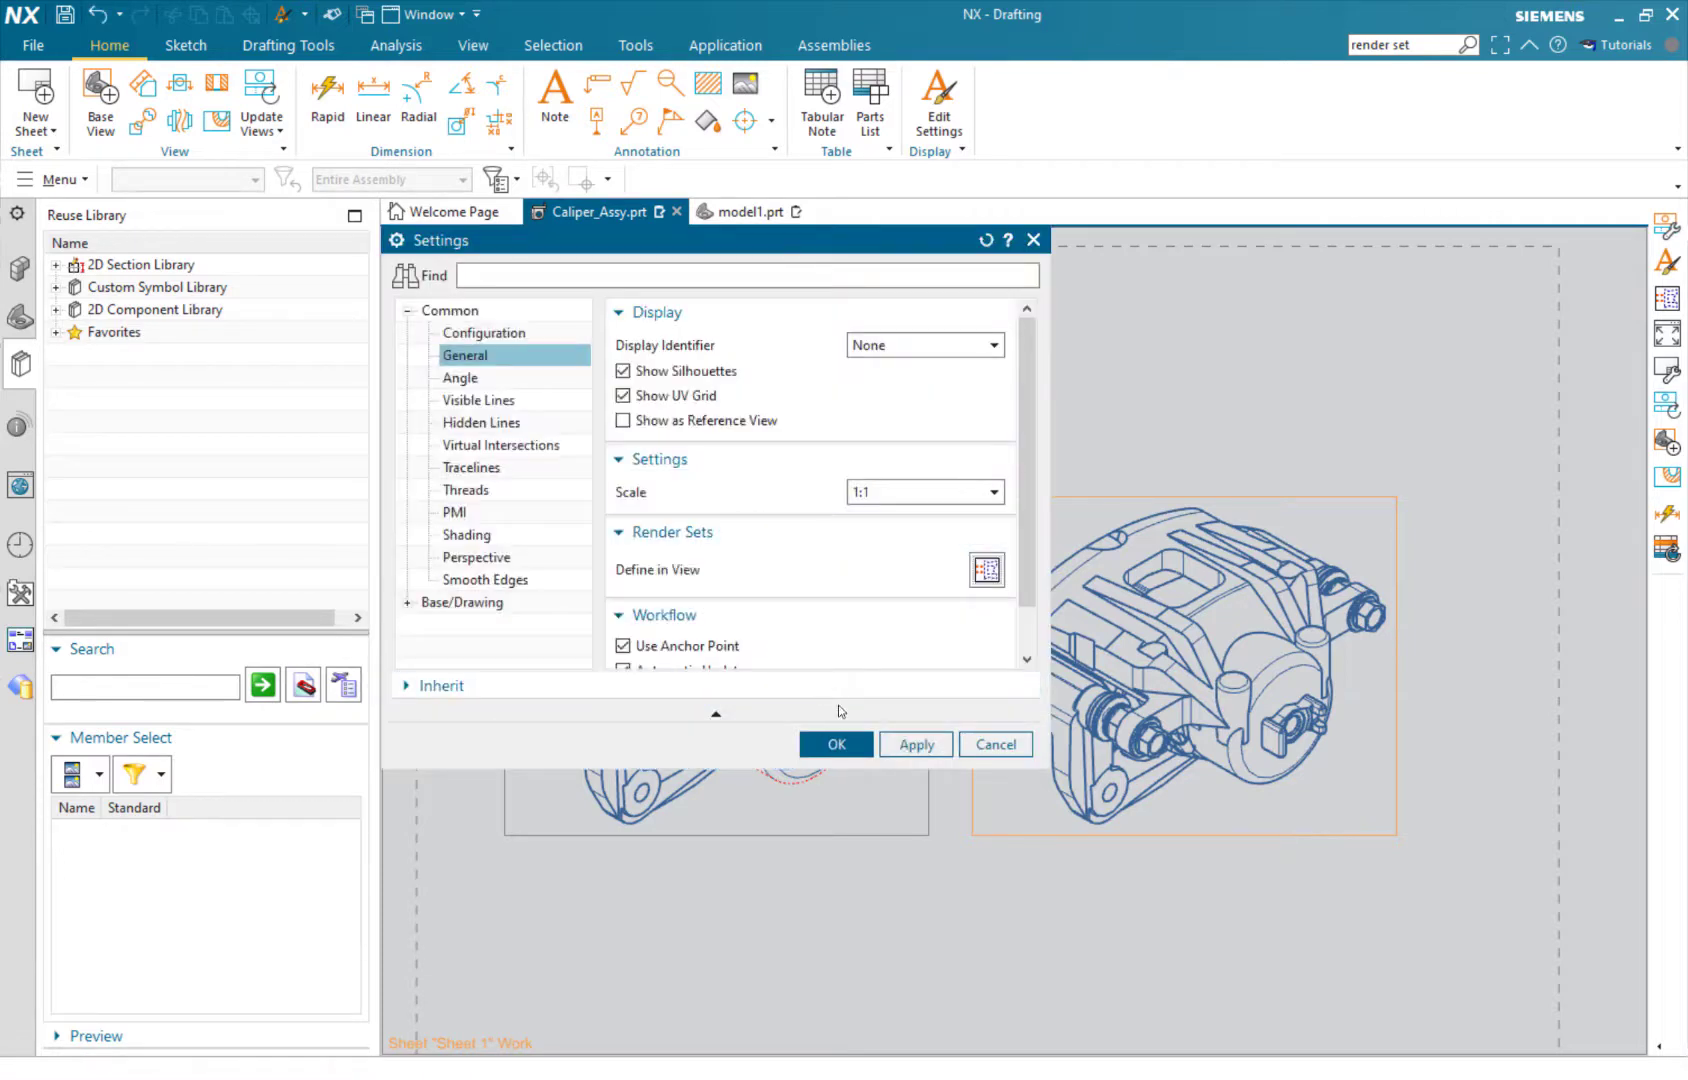
click(836, 744)
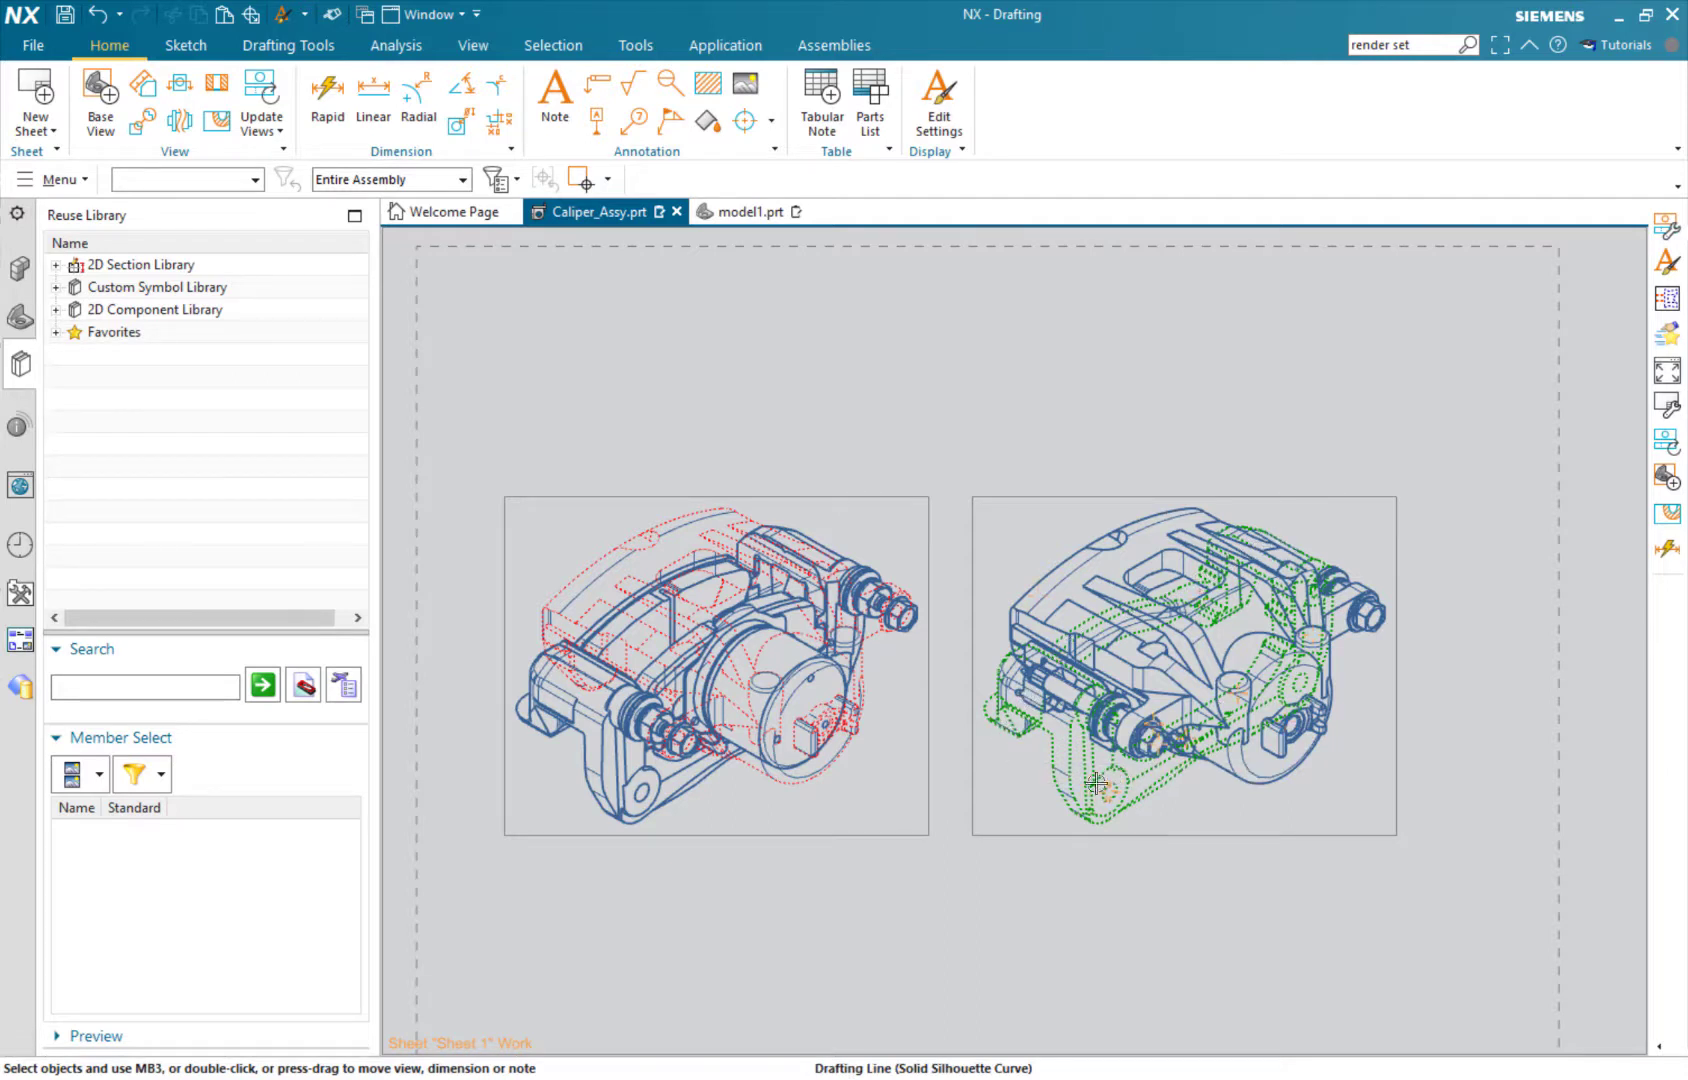
Add RENDER_SET_1 below RENDER_SET_2 in the ordered render sets of the second isometric view.
click(1008, 493)
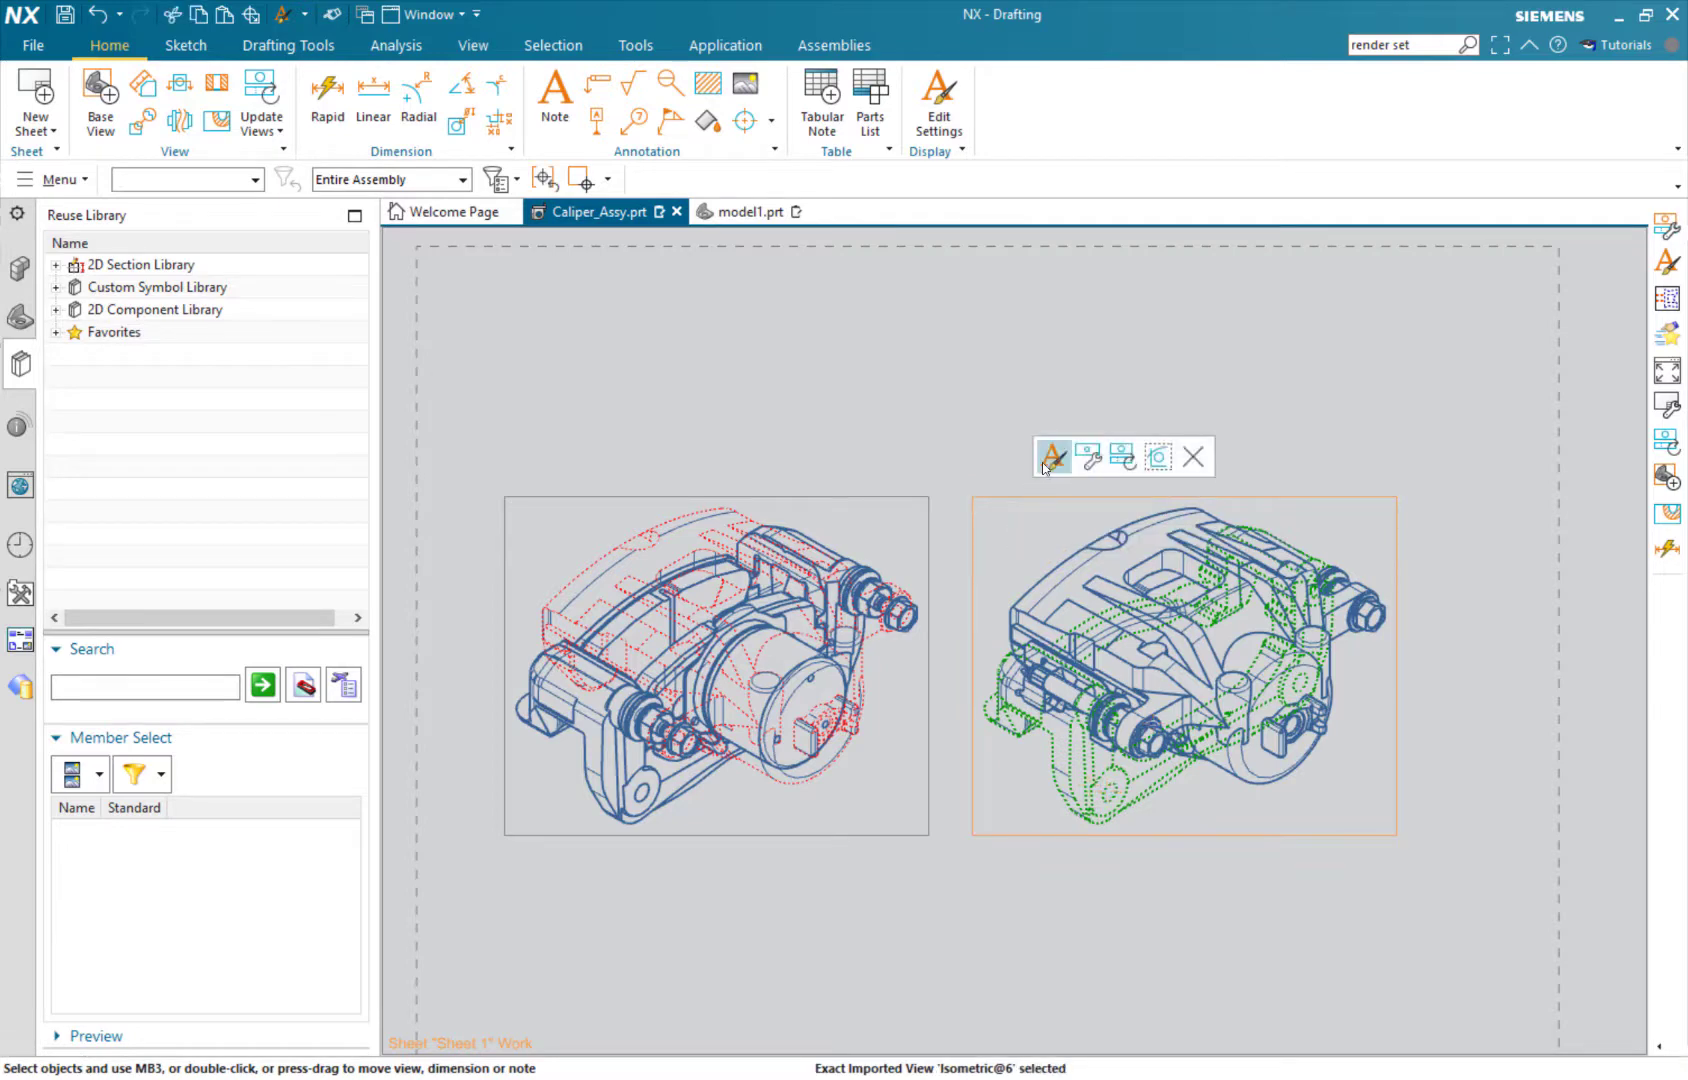
click(1052, 460)
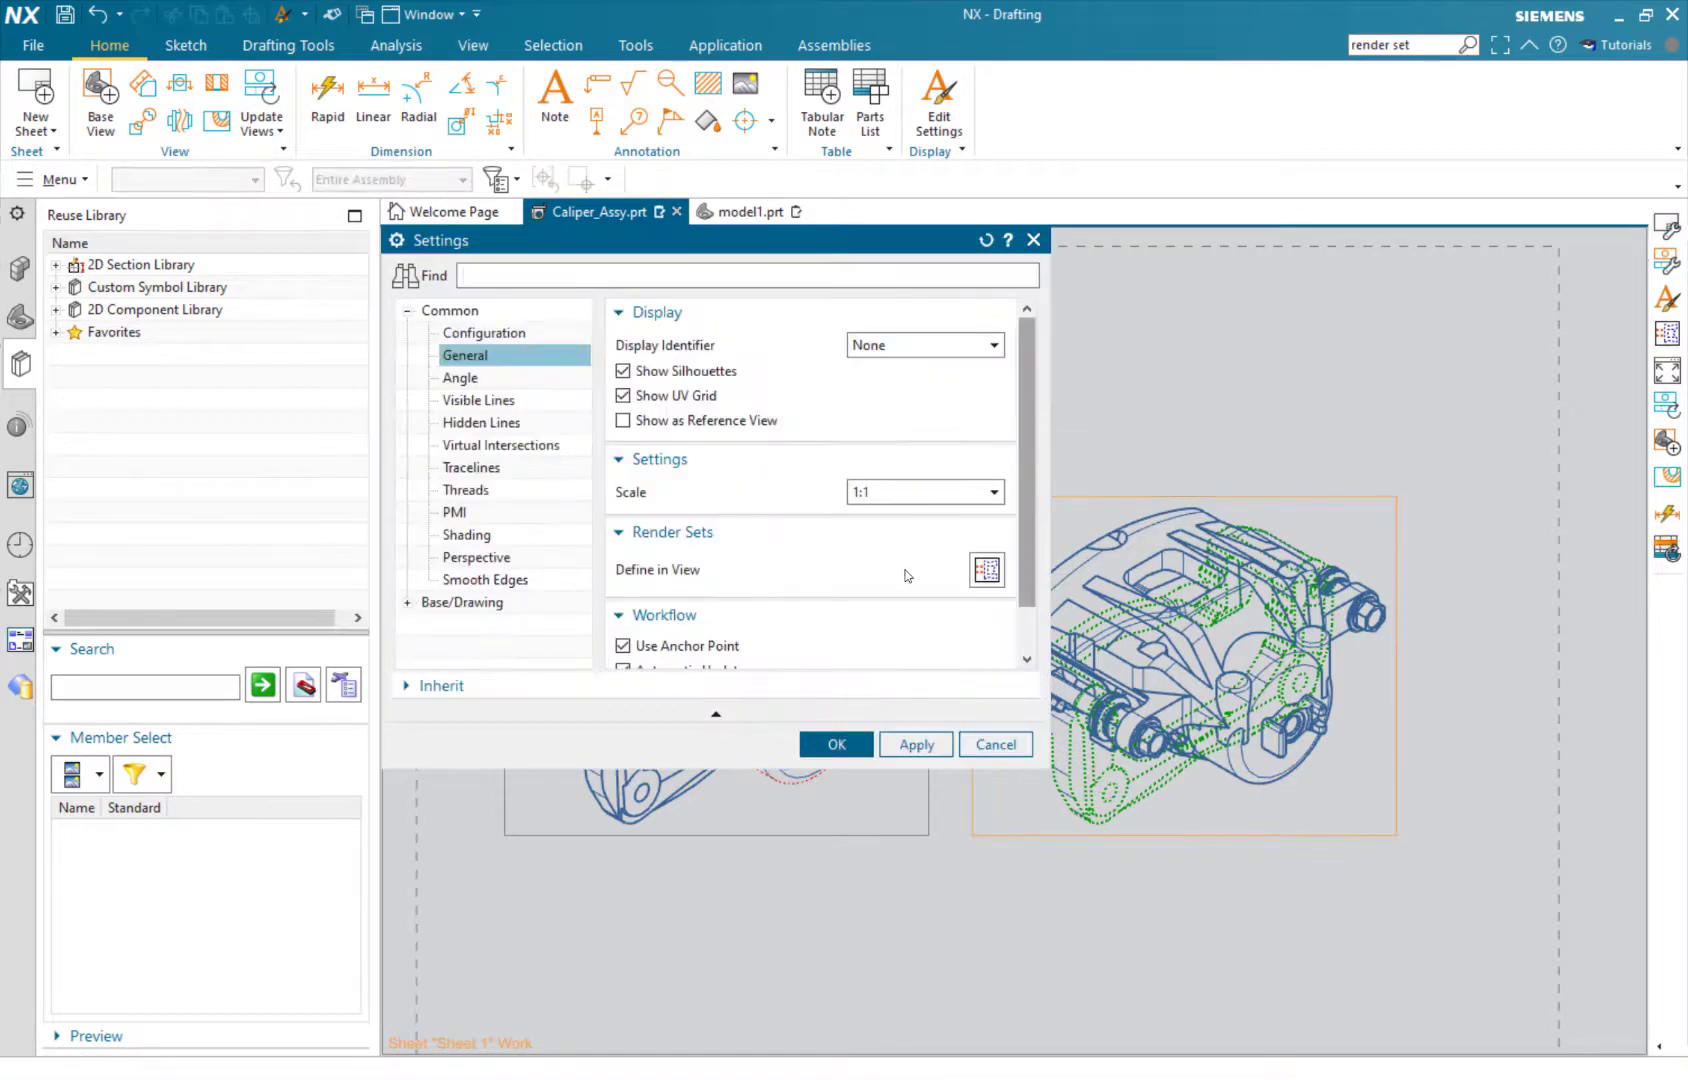
click(984, 570)
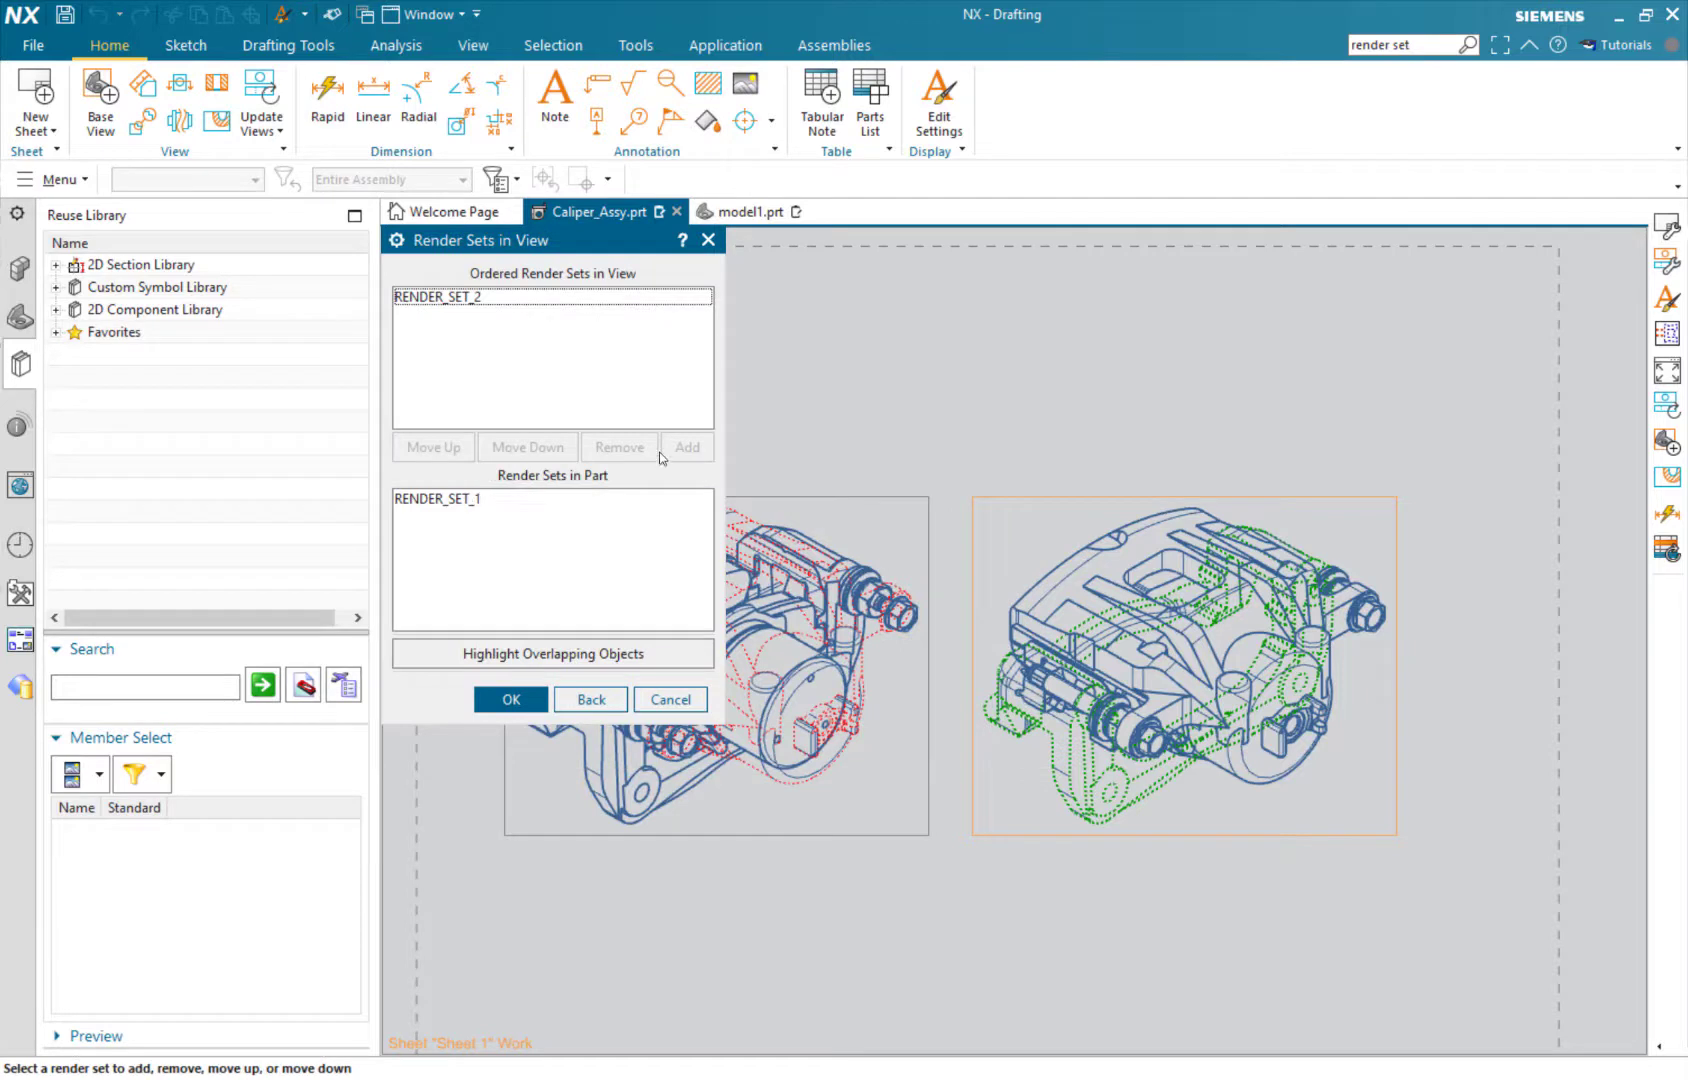
click(452, 499)
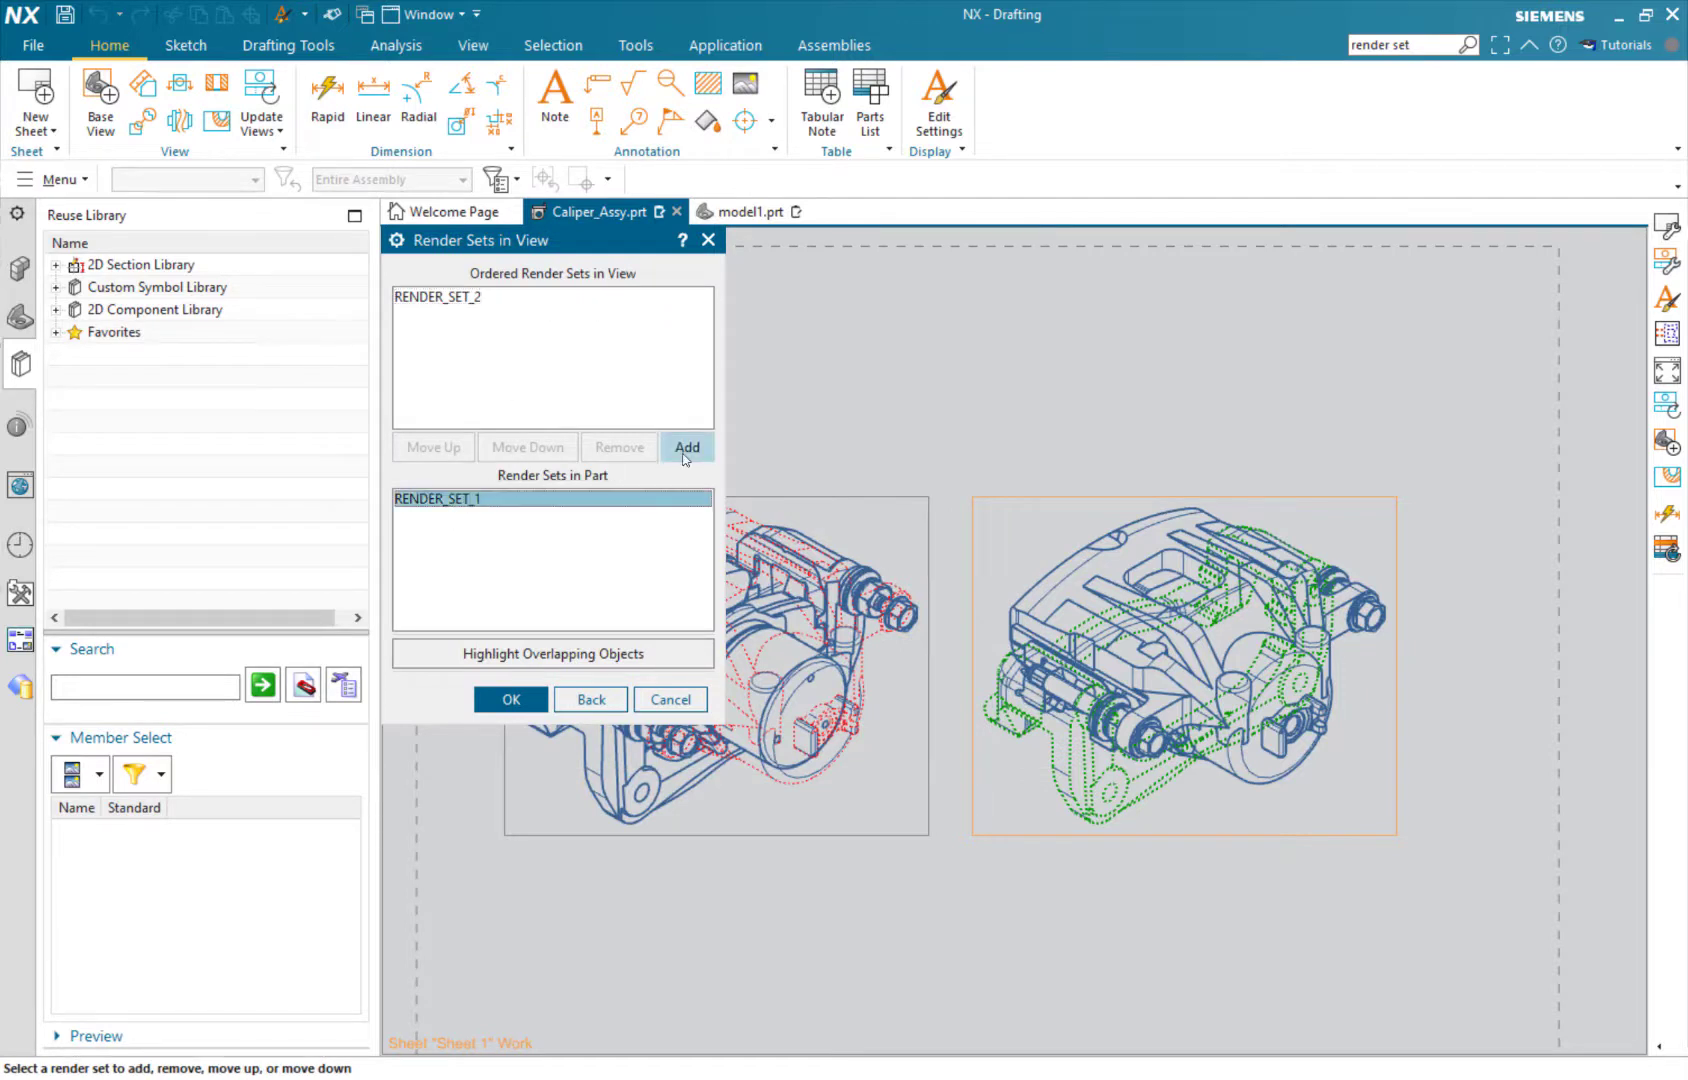
click(686, 449)
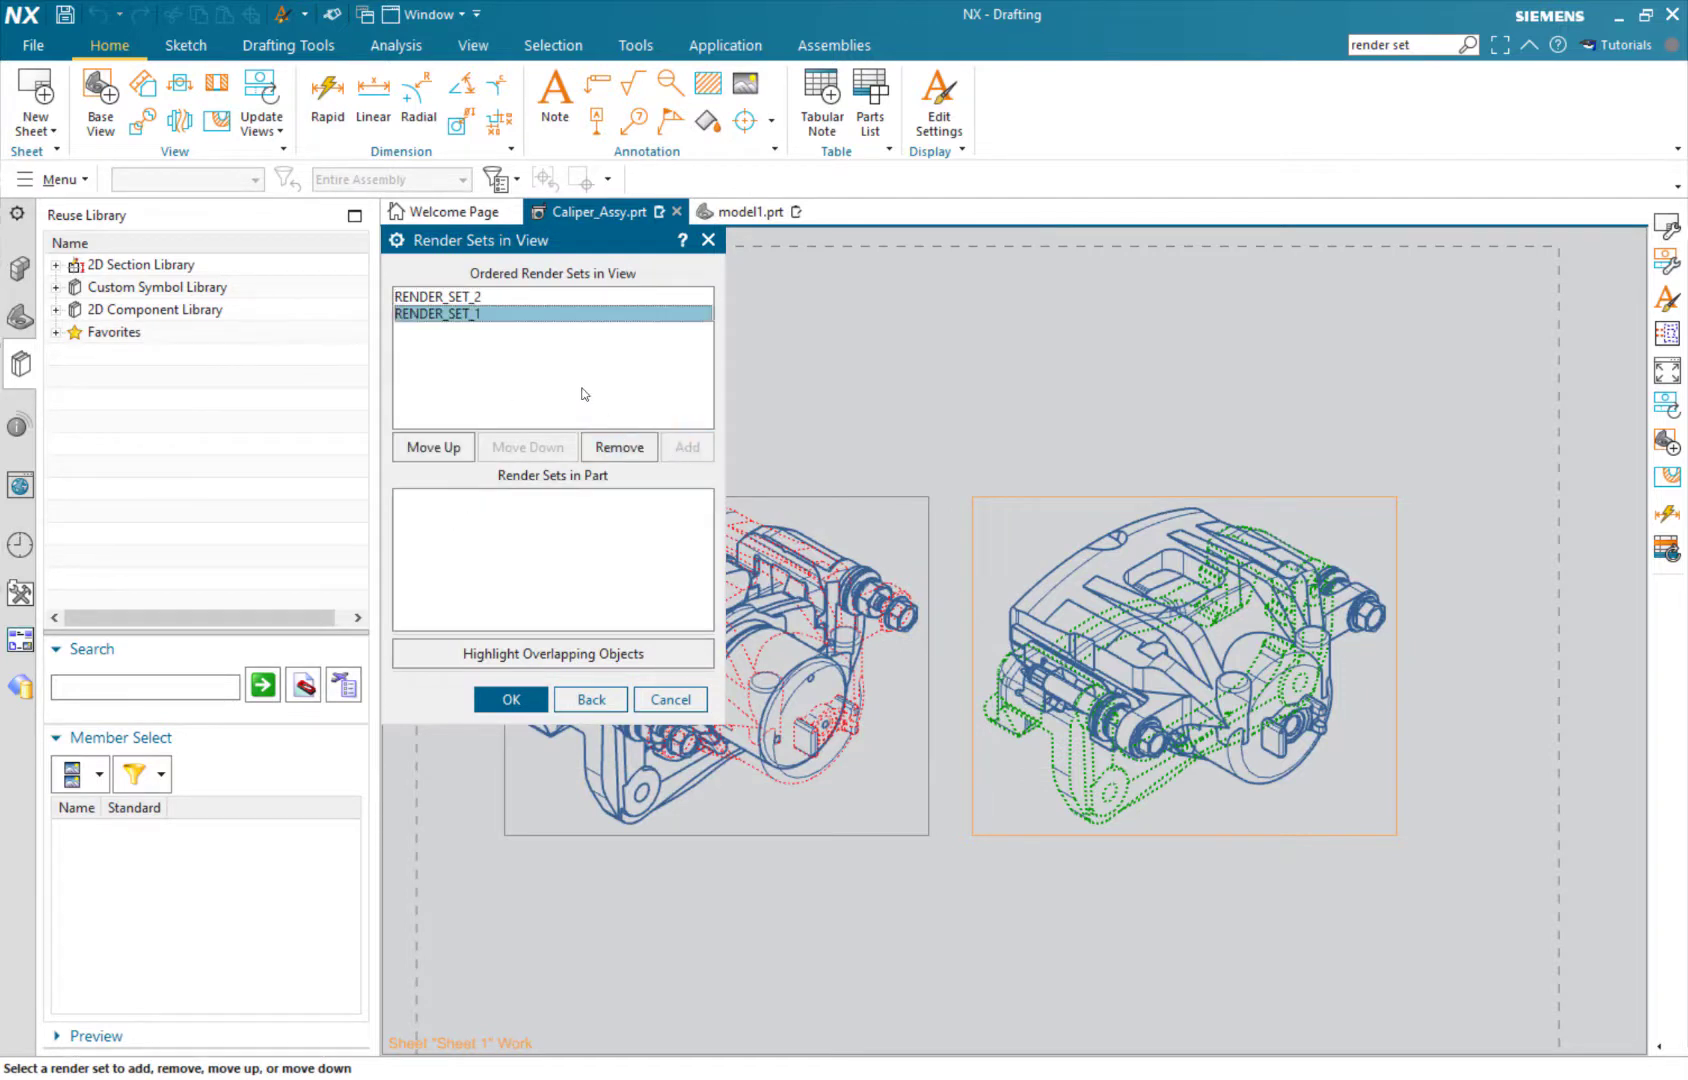
click(500, 699)
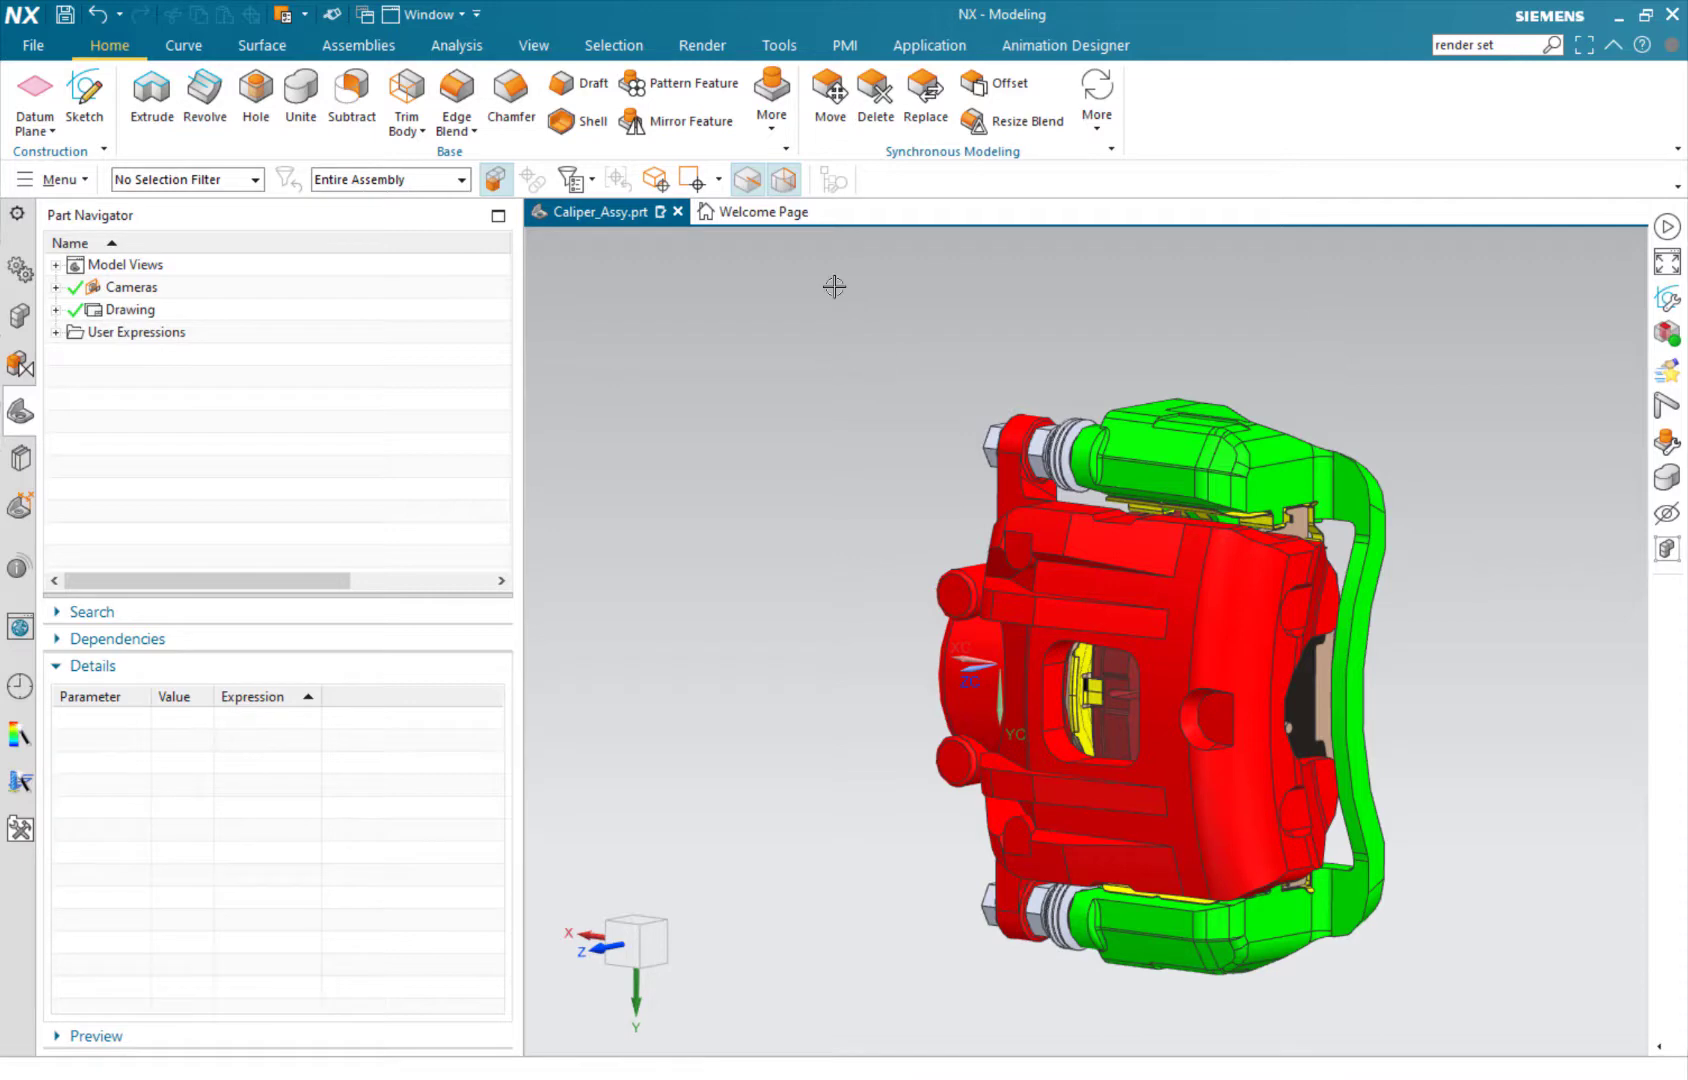
Move the red caliper body of the assembly model to layer 2.
click(531, 50)
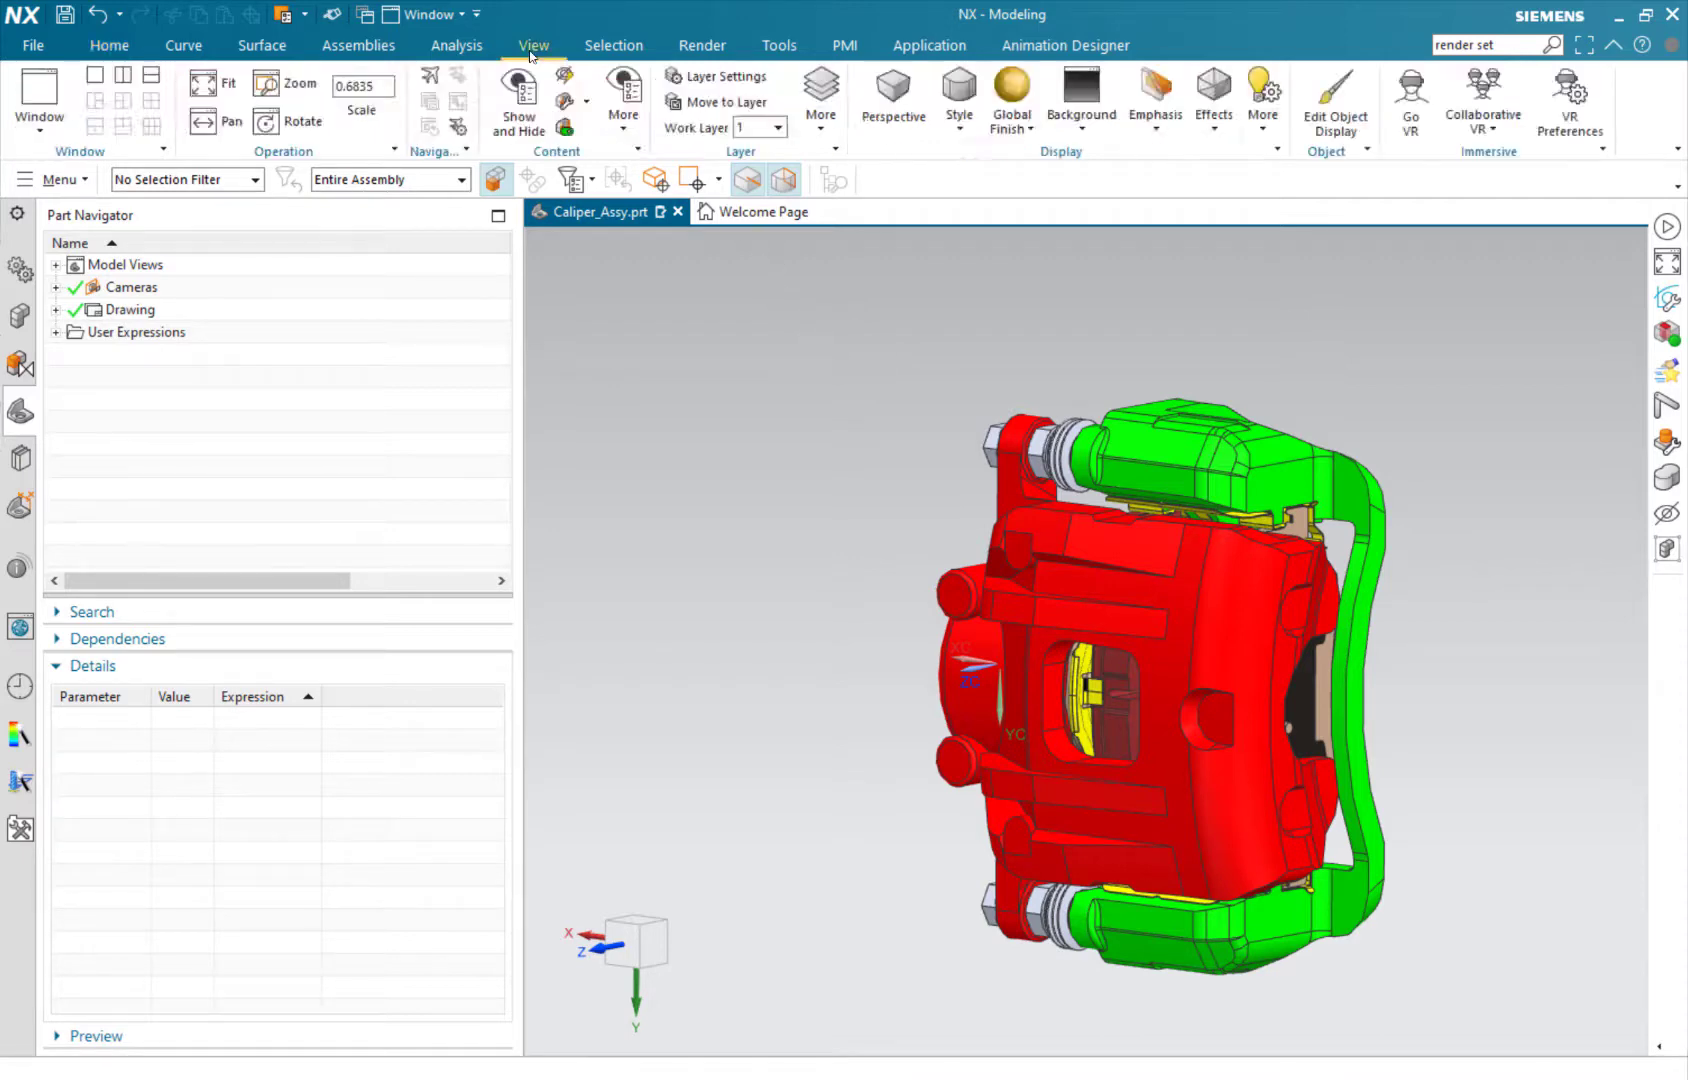
click(716, 102)
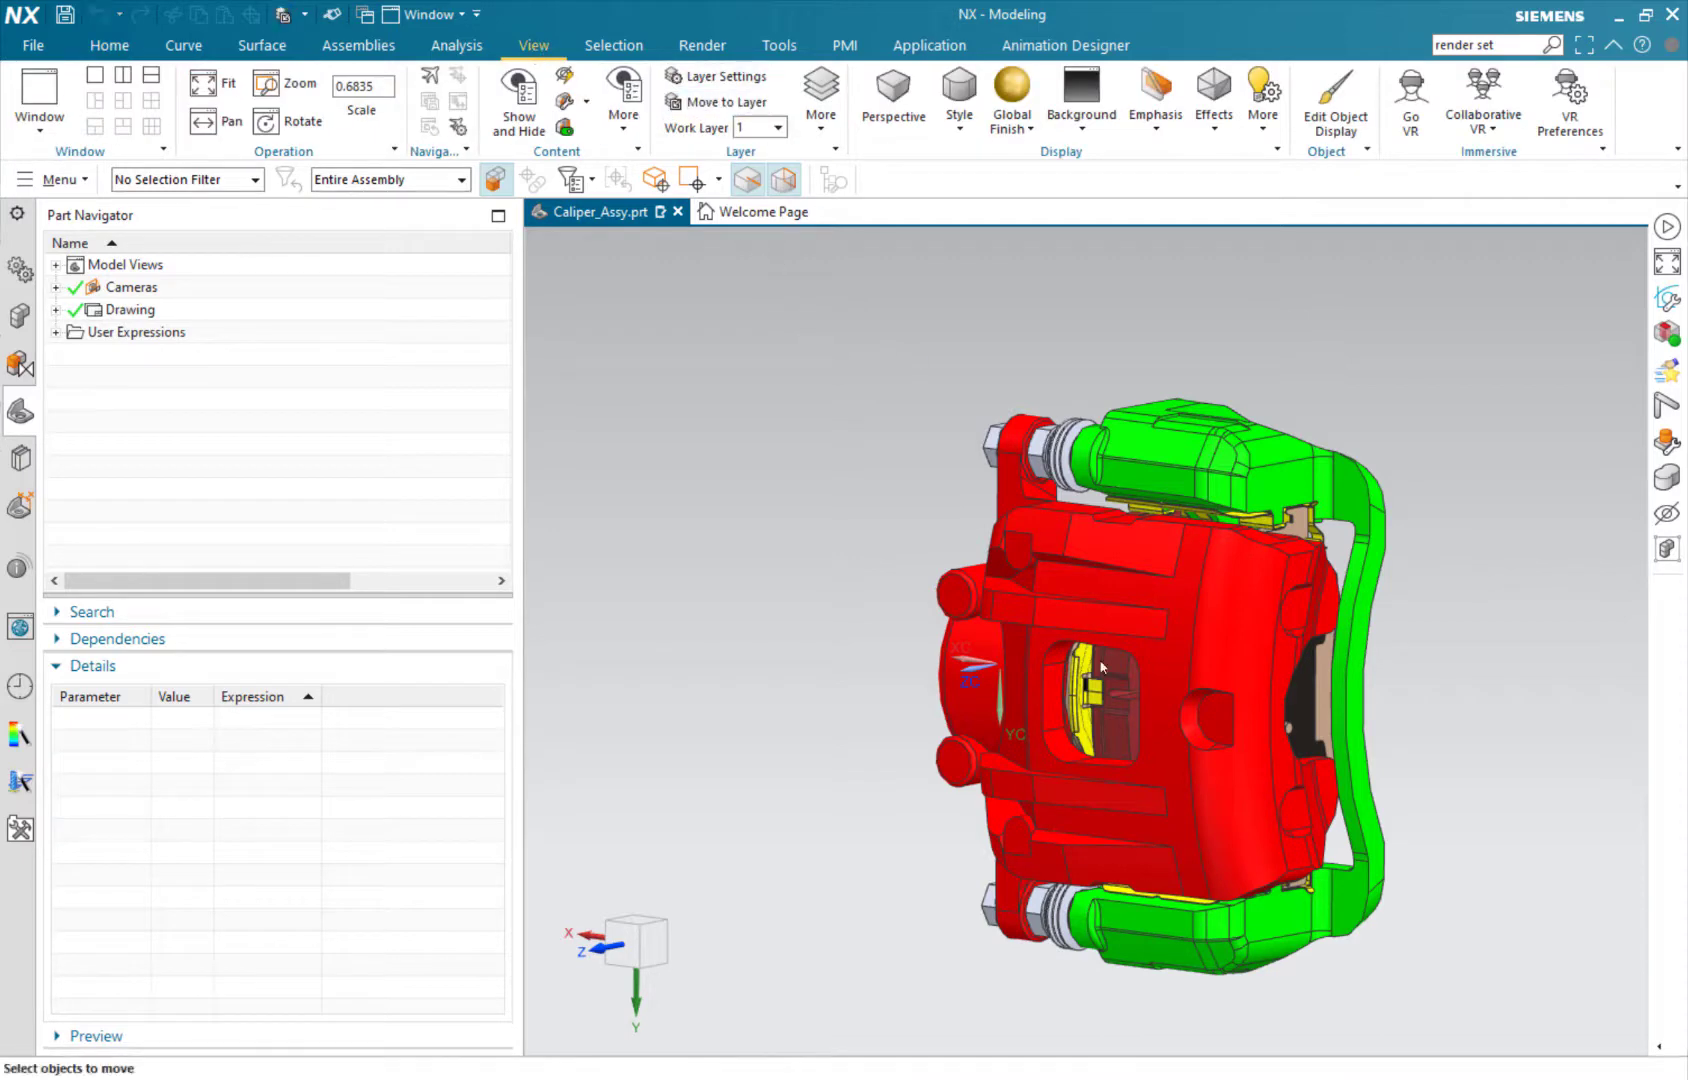
click(1063, 584)
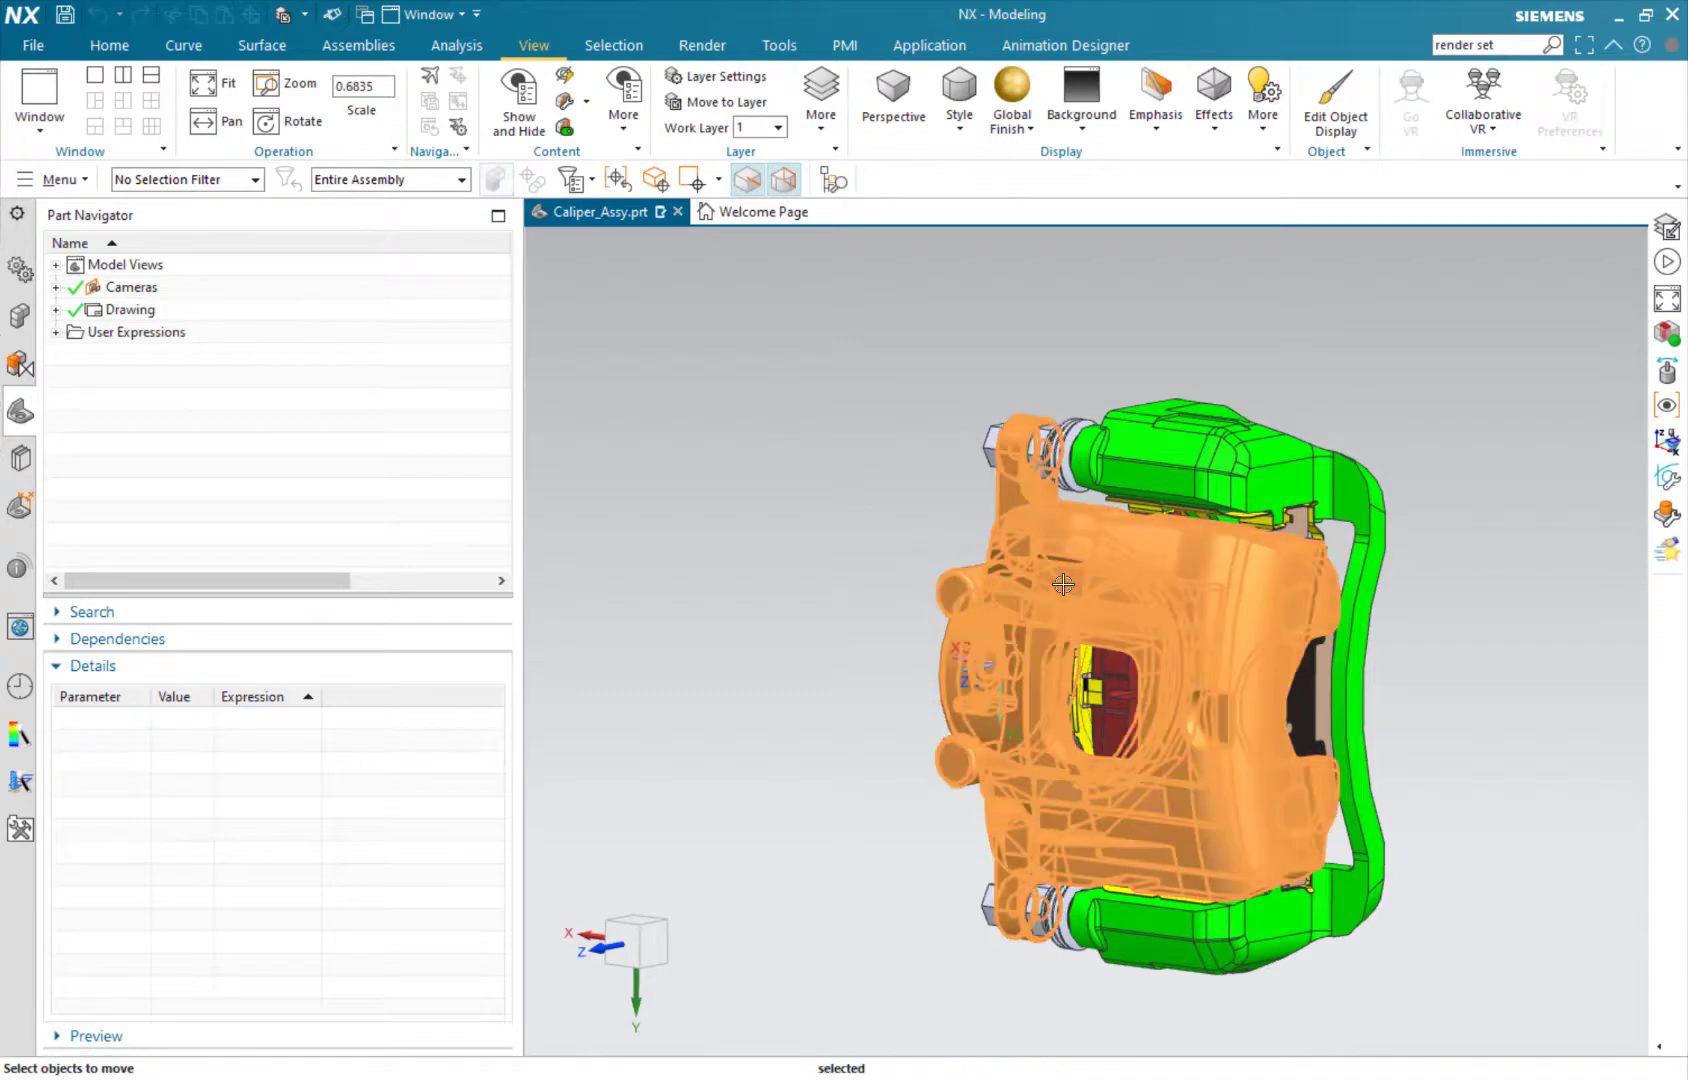
middle_click(1414, 493)
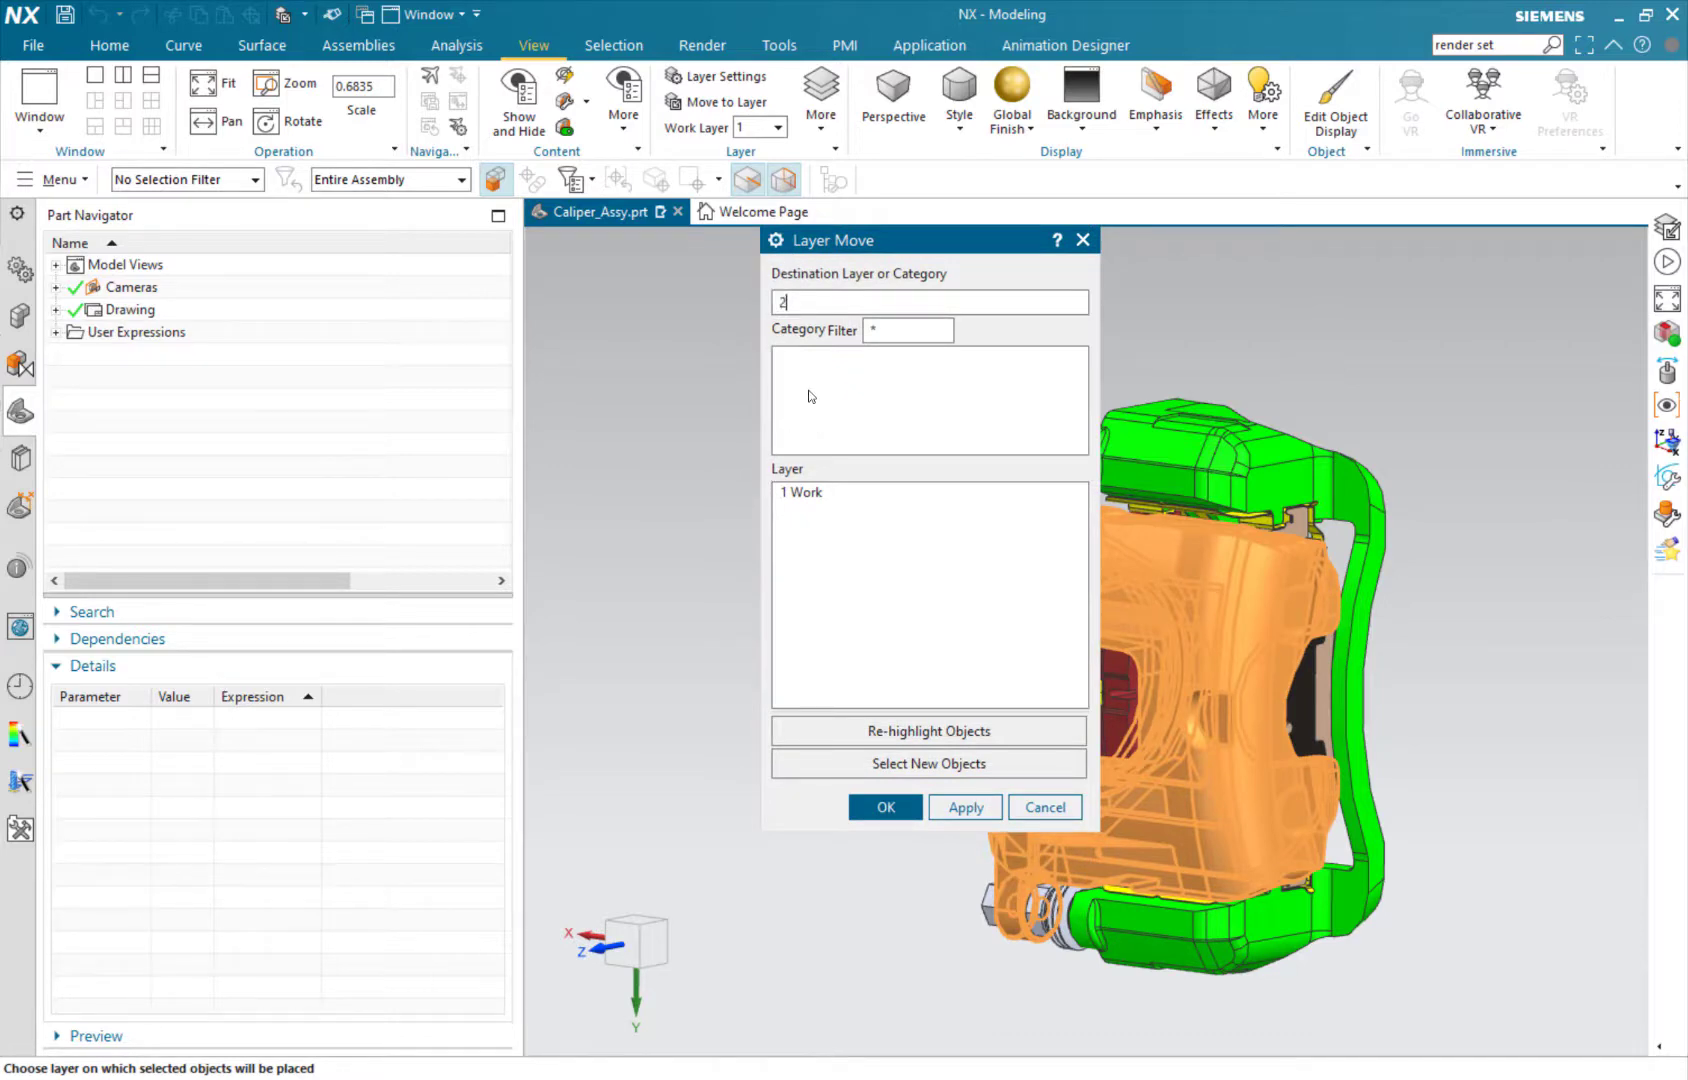
key(Return)
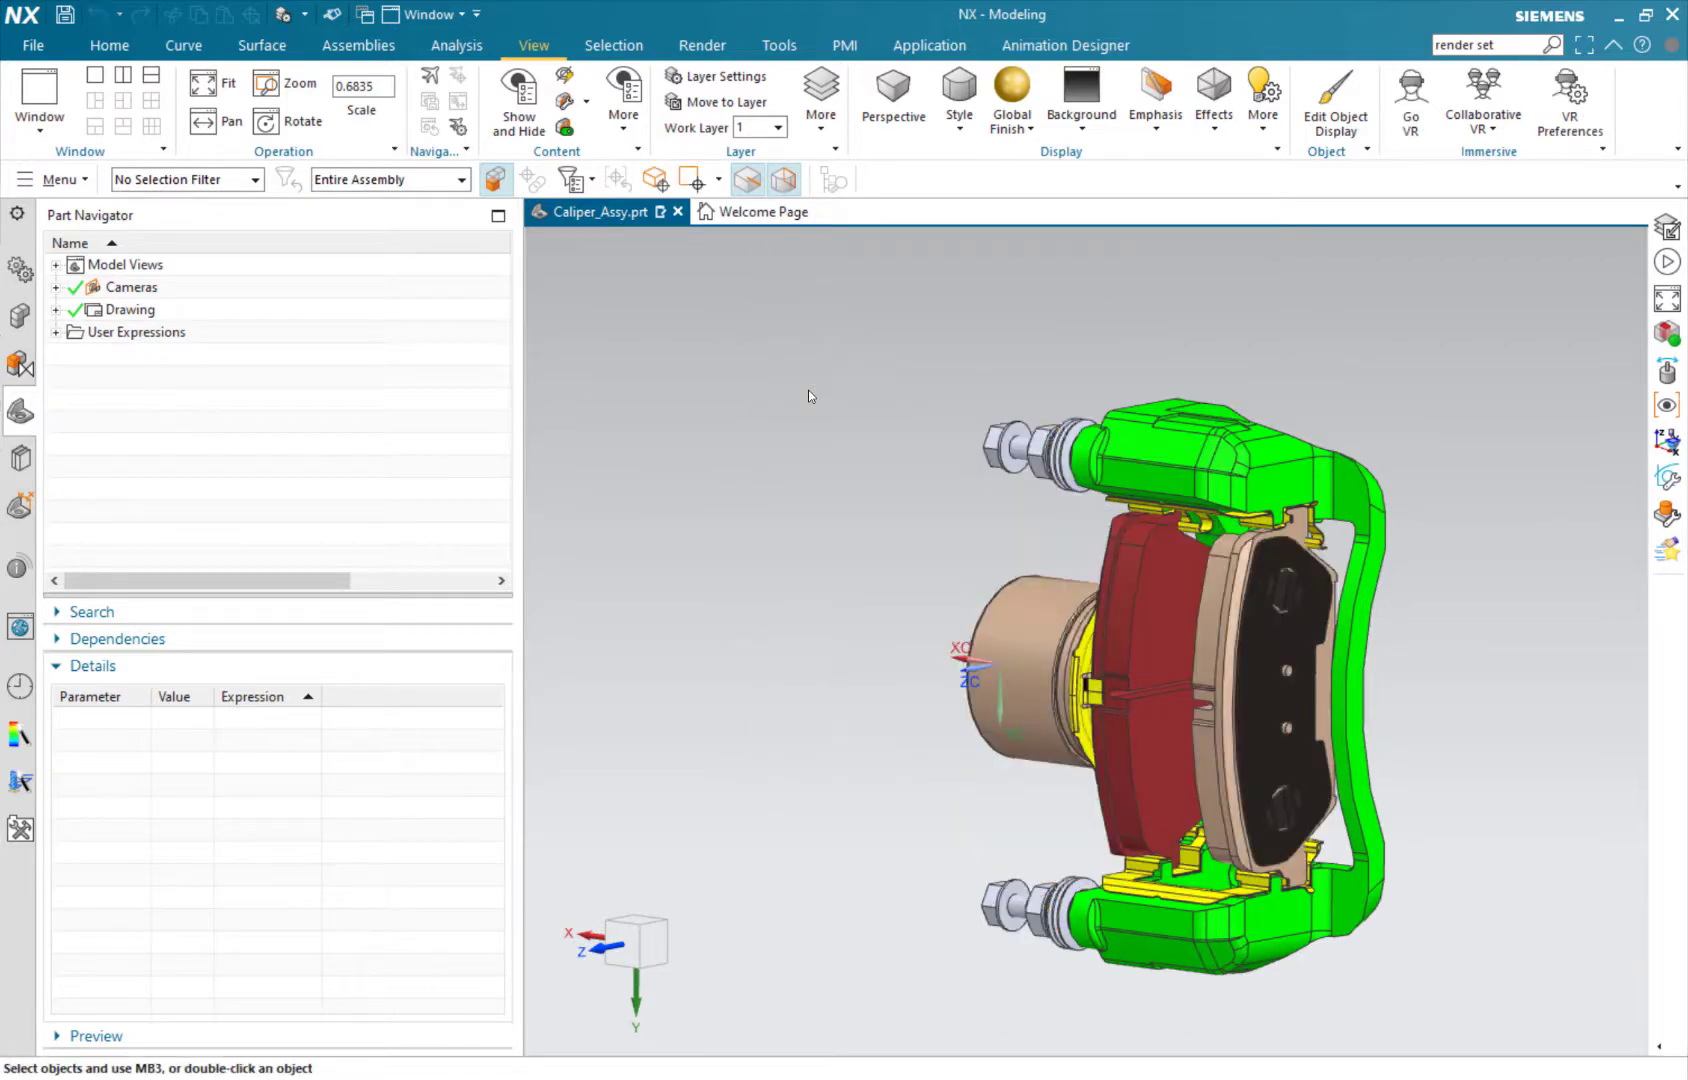
Turn on the display of layer 2 in the layer settings.
key(ctrl+l)
click(806, 566)
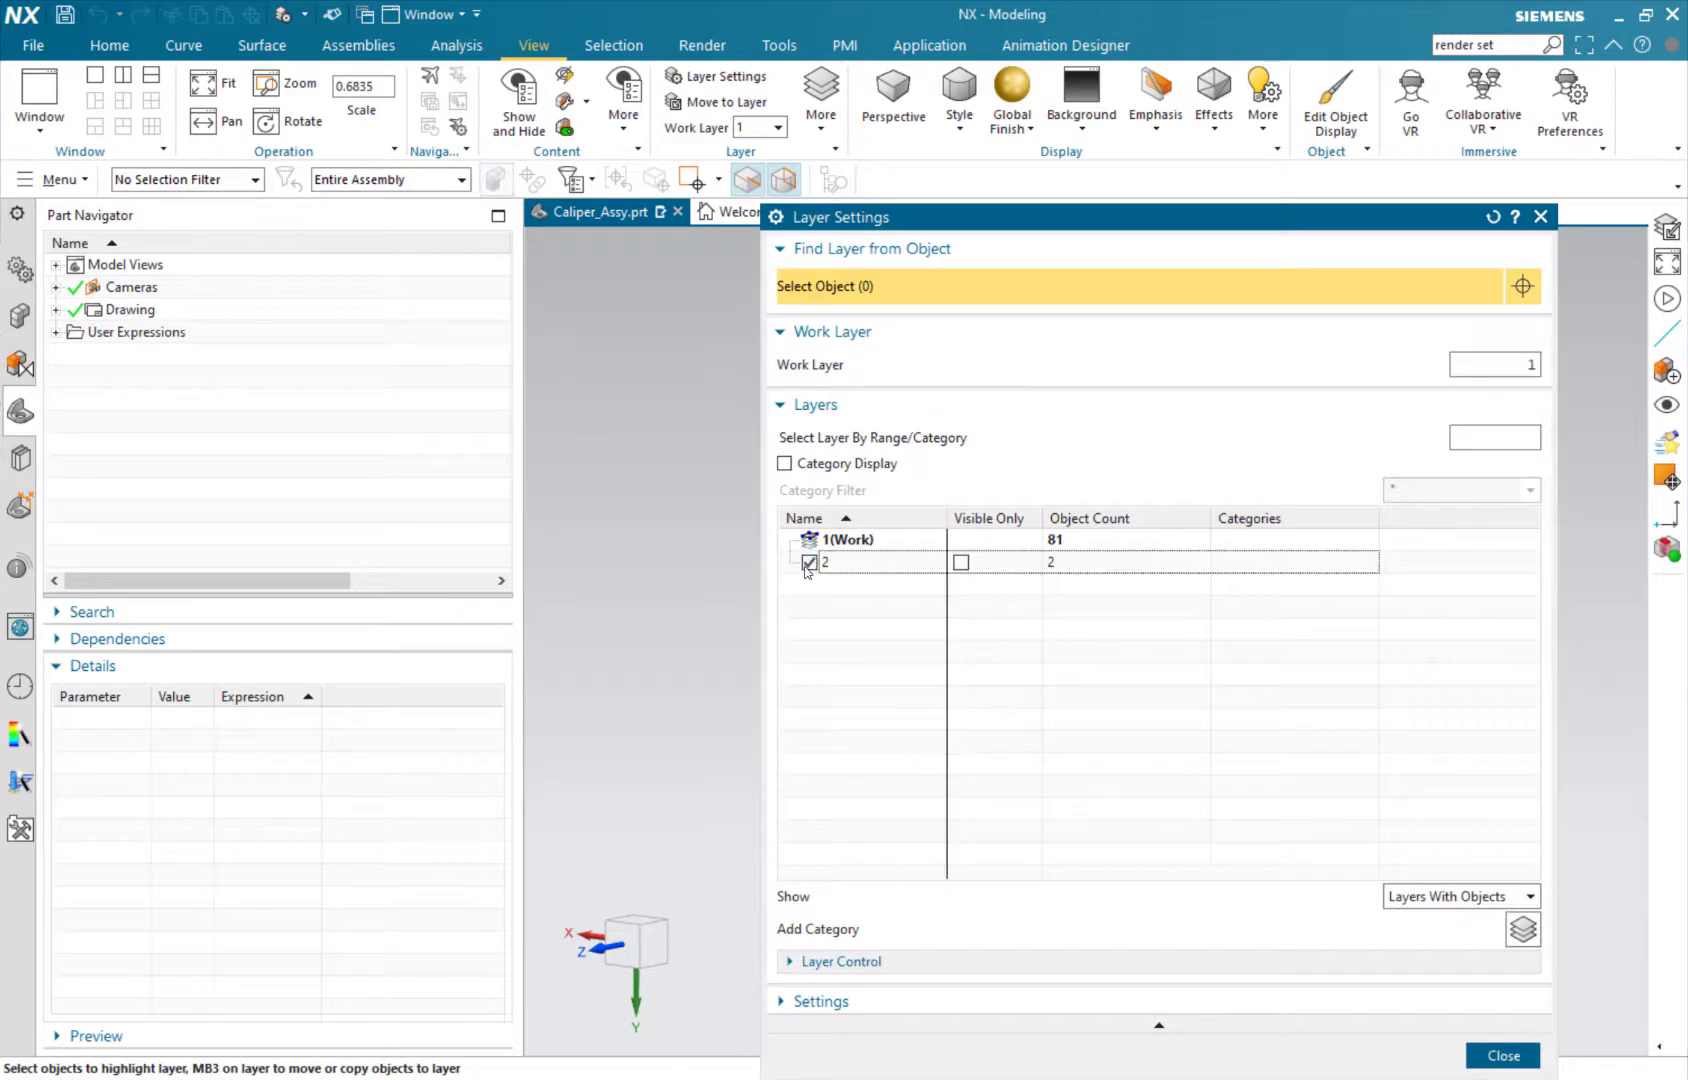
middle_click(807, 569)
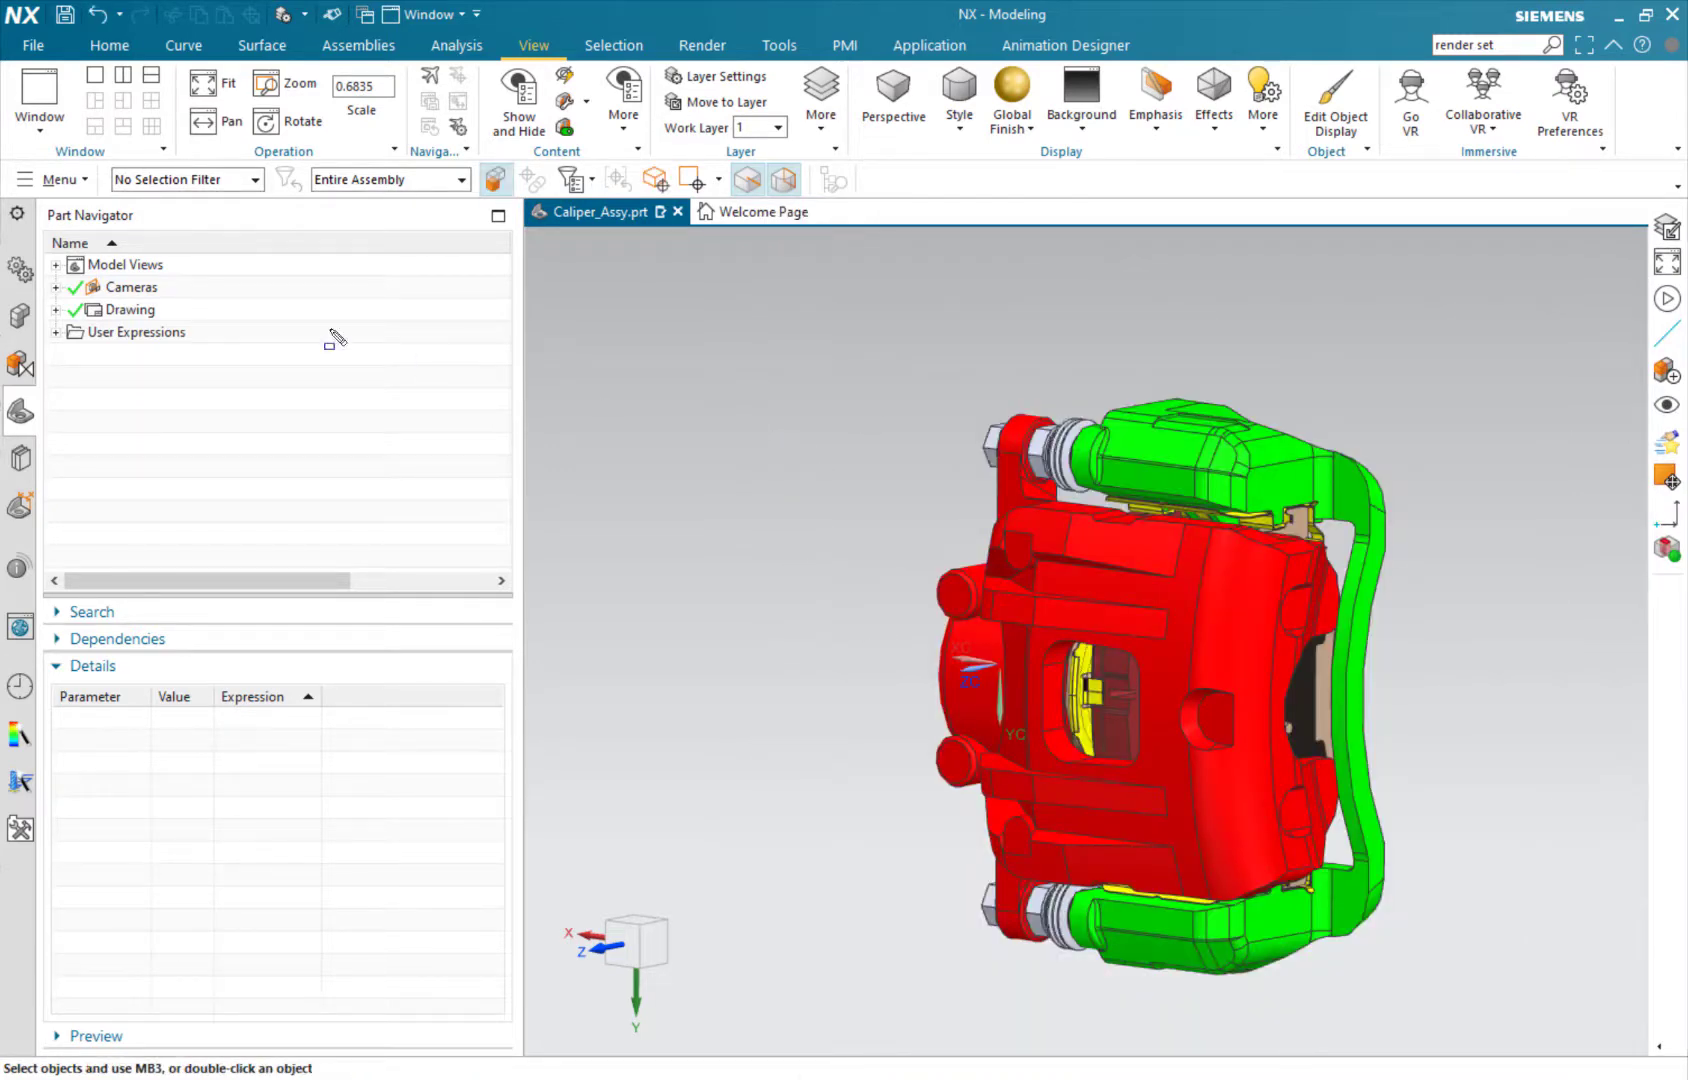
Switch to the Drafting application and place an isometric base view of the caliper assembly at 1:1 scale on Sheet 1.
click(33, 45)
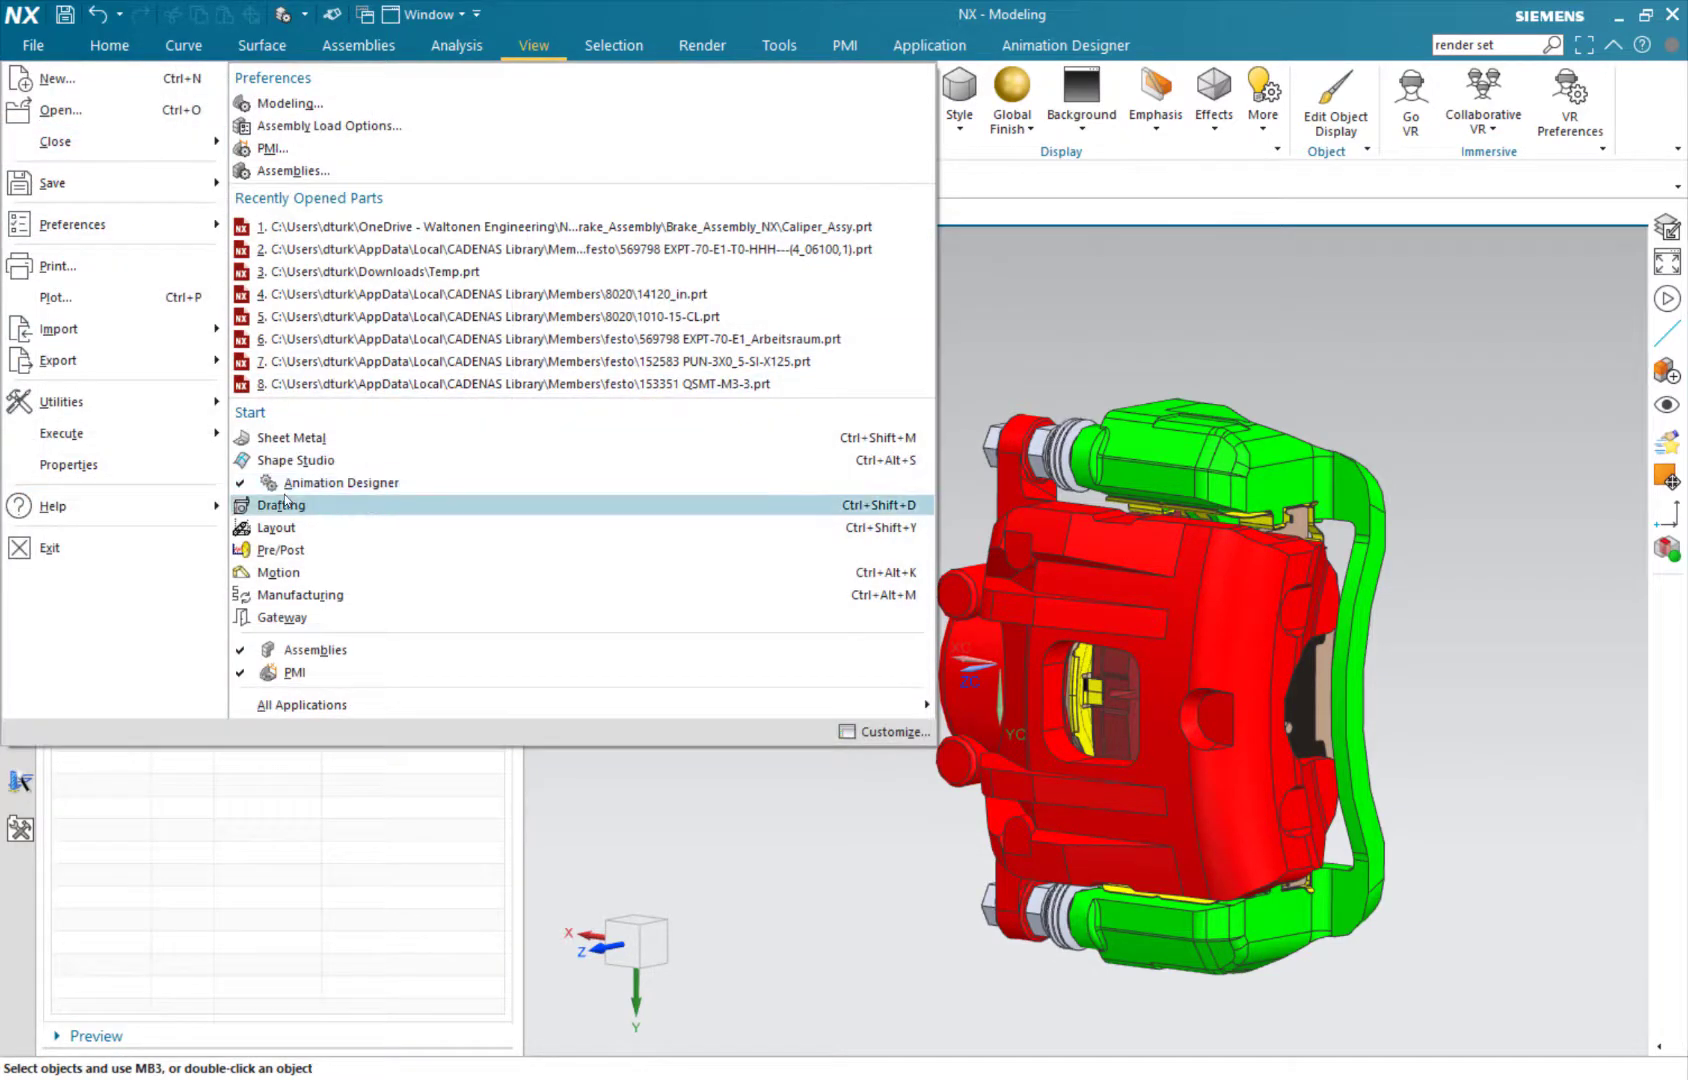
click(283, 505)
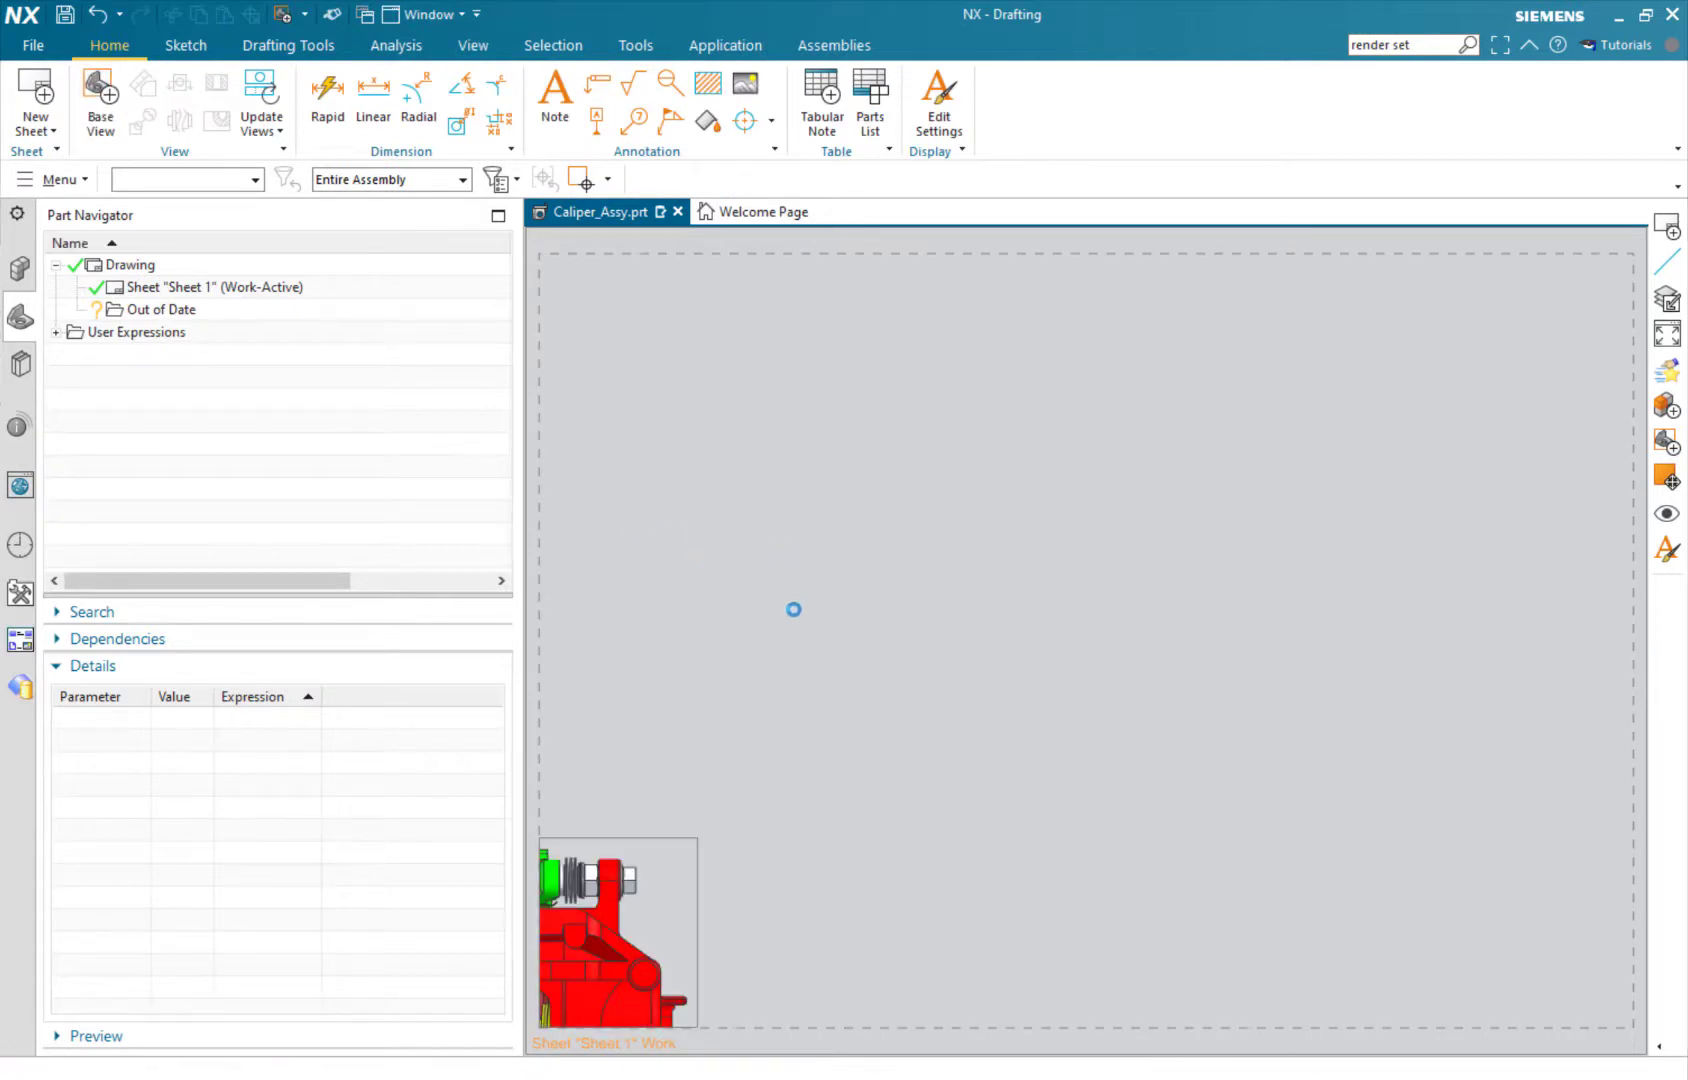
click(950, 664)
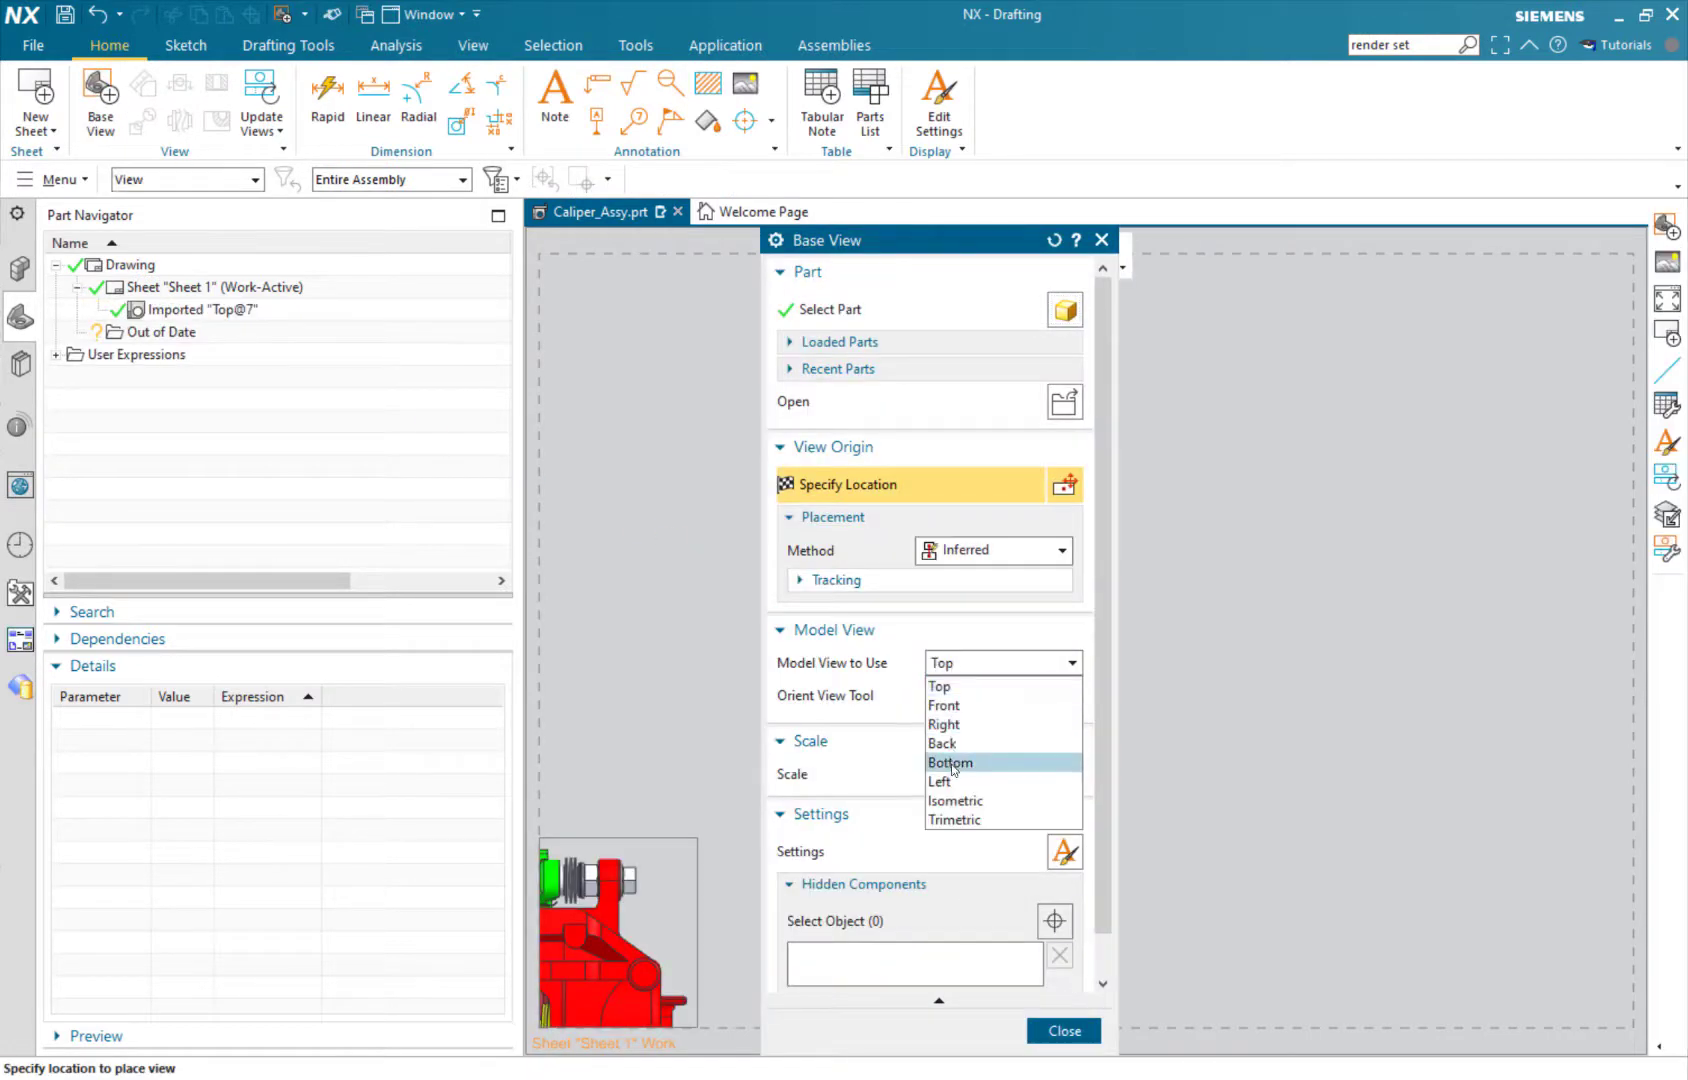
click(955, 800)
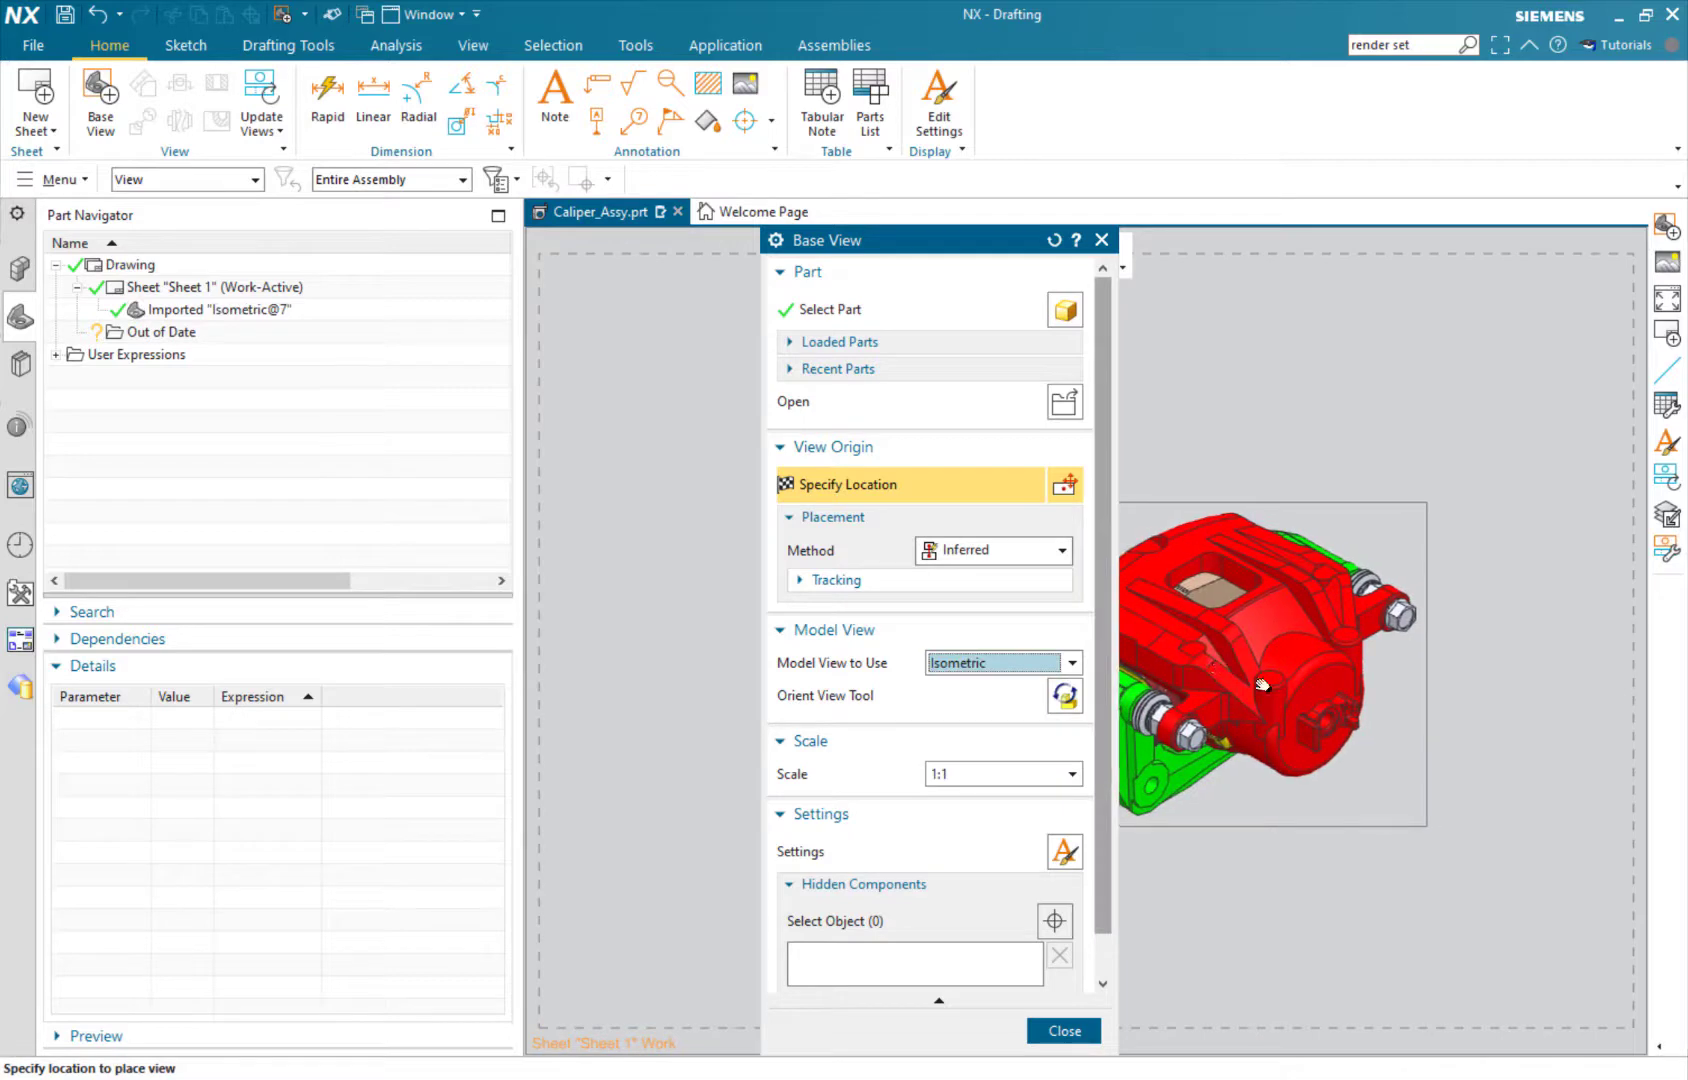
click(1271, 710)
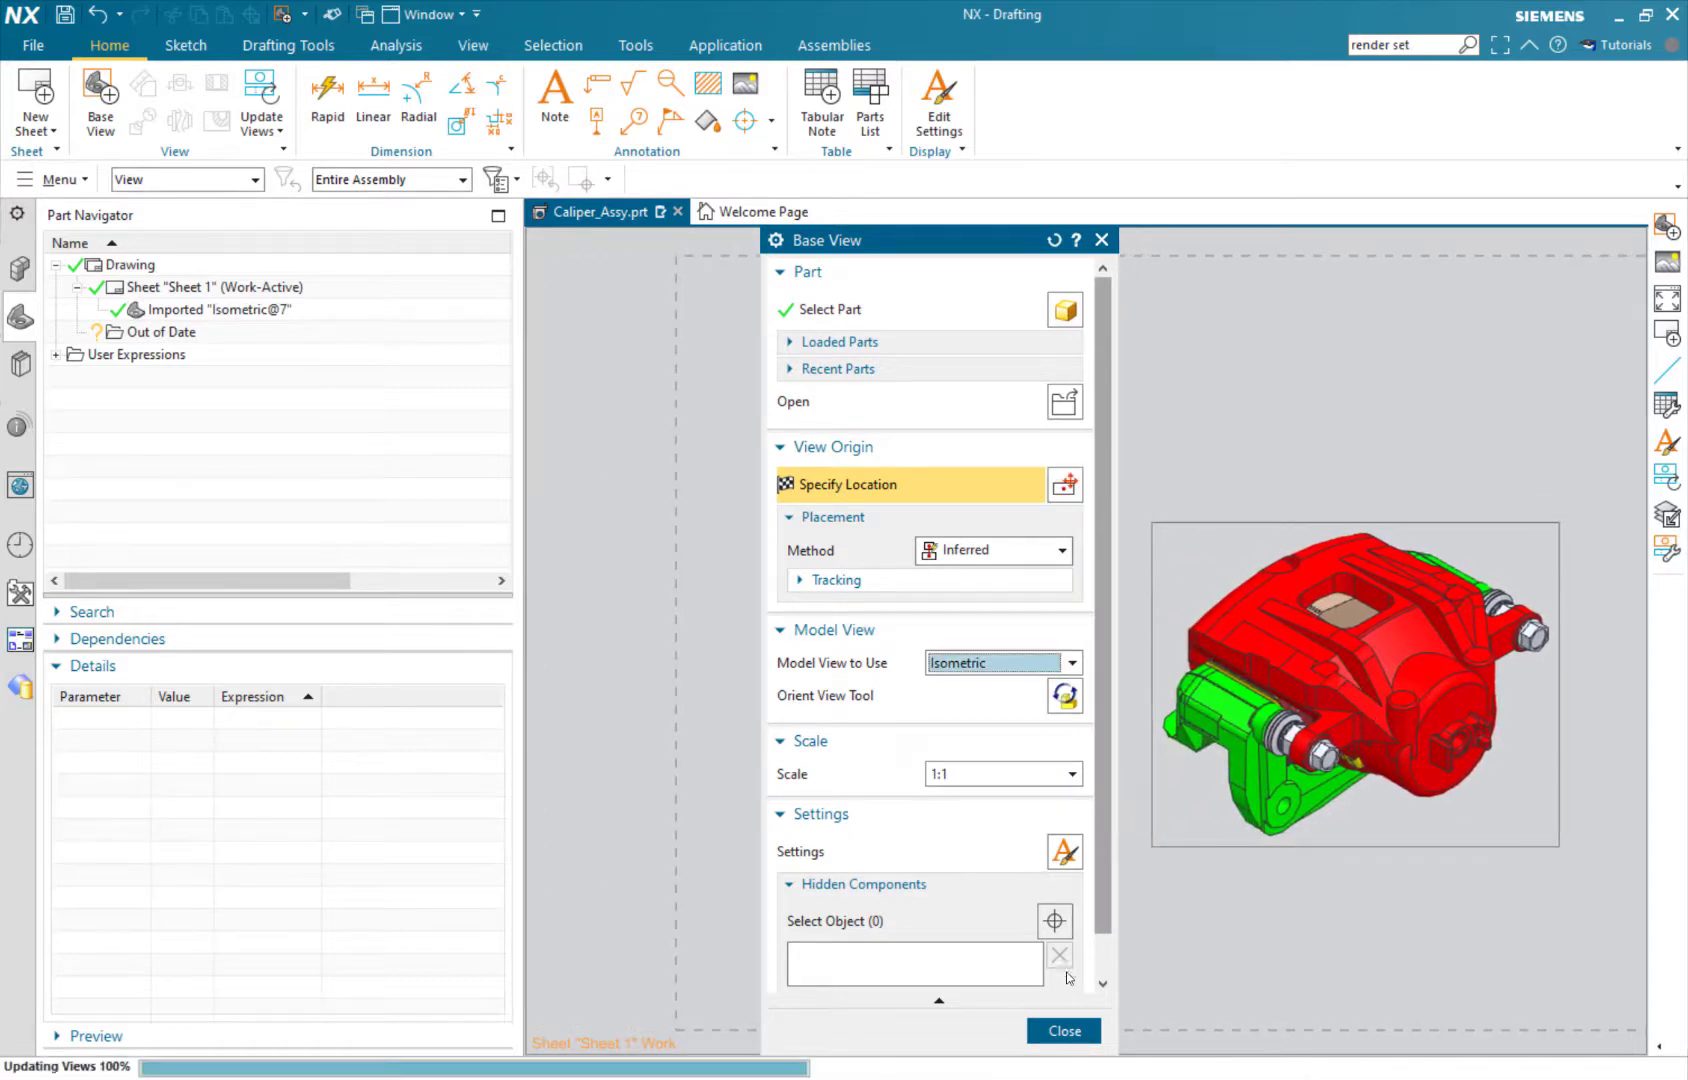
click(1040, 826)
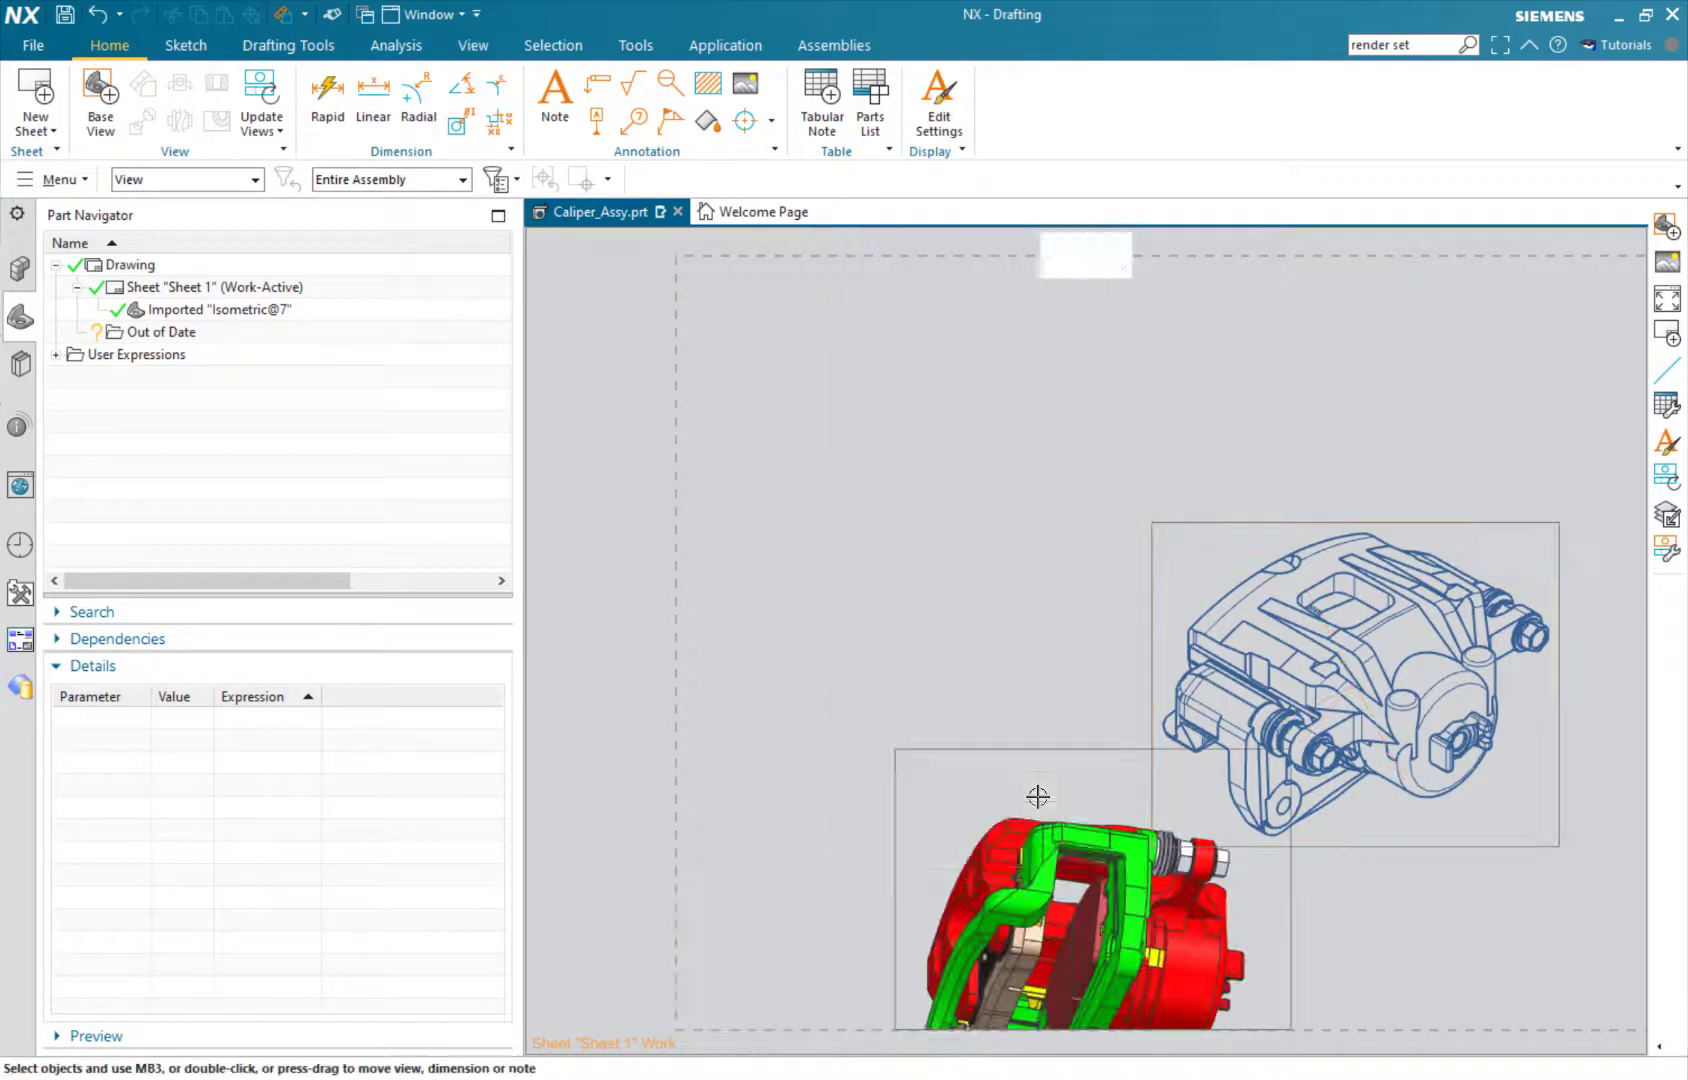
drag(1147, 584, 950, 577)
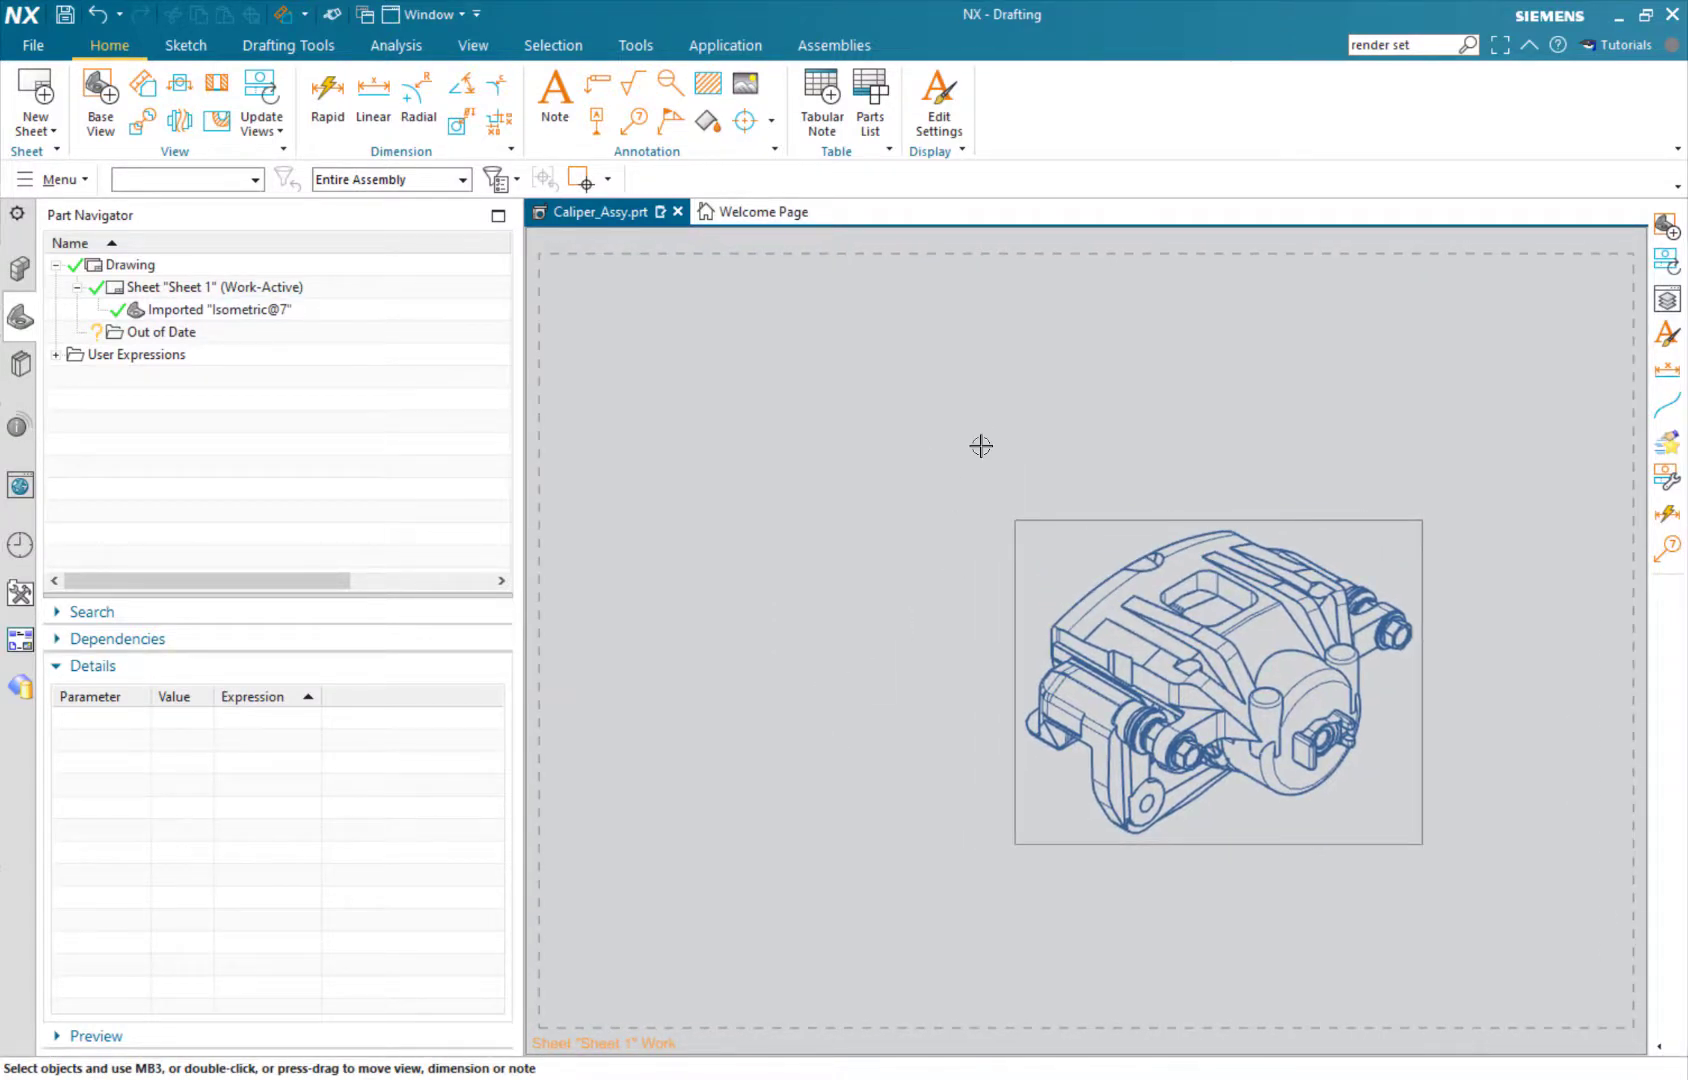
Make layer 2 invisible in the isometric drawing view using Layer Visible in View.
click(472, 52)
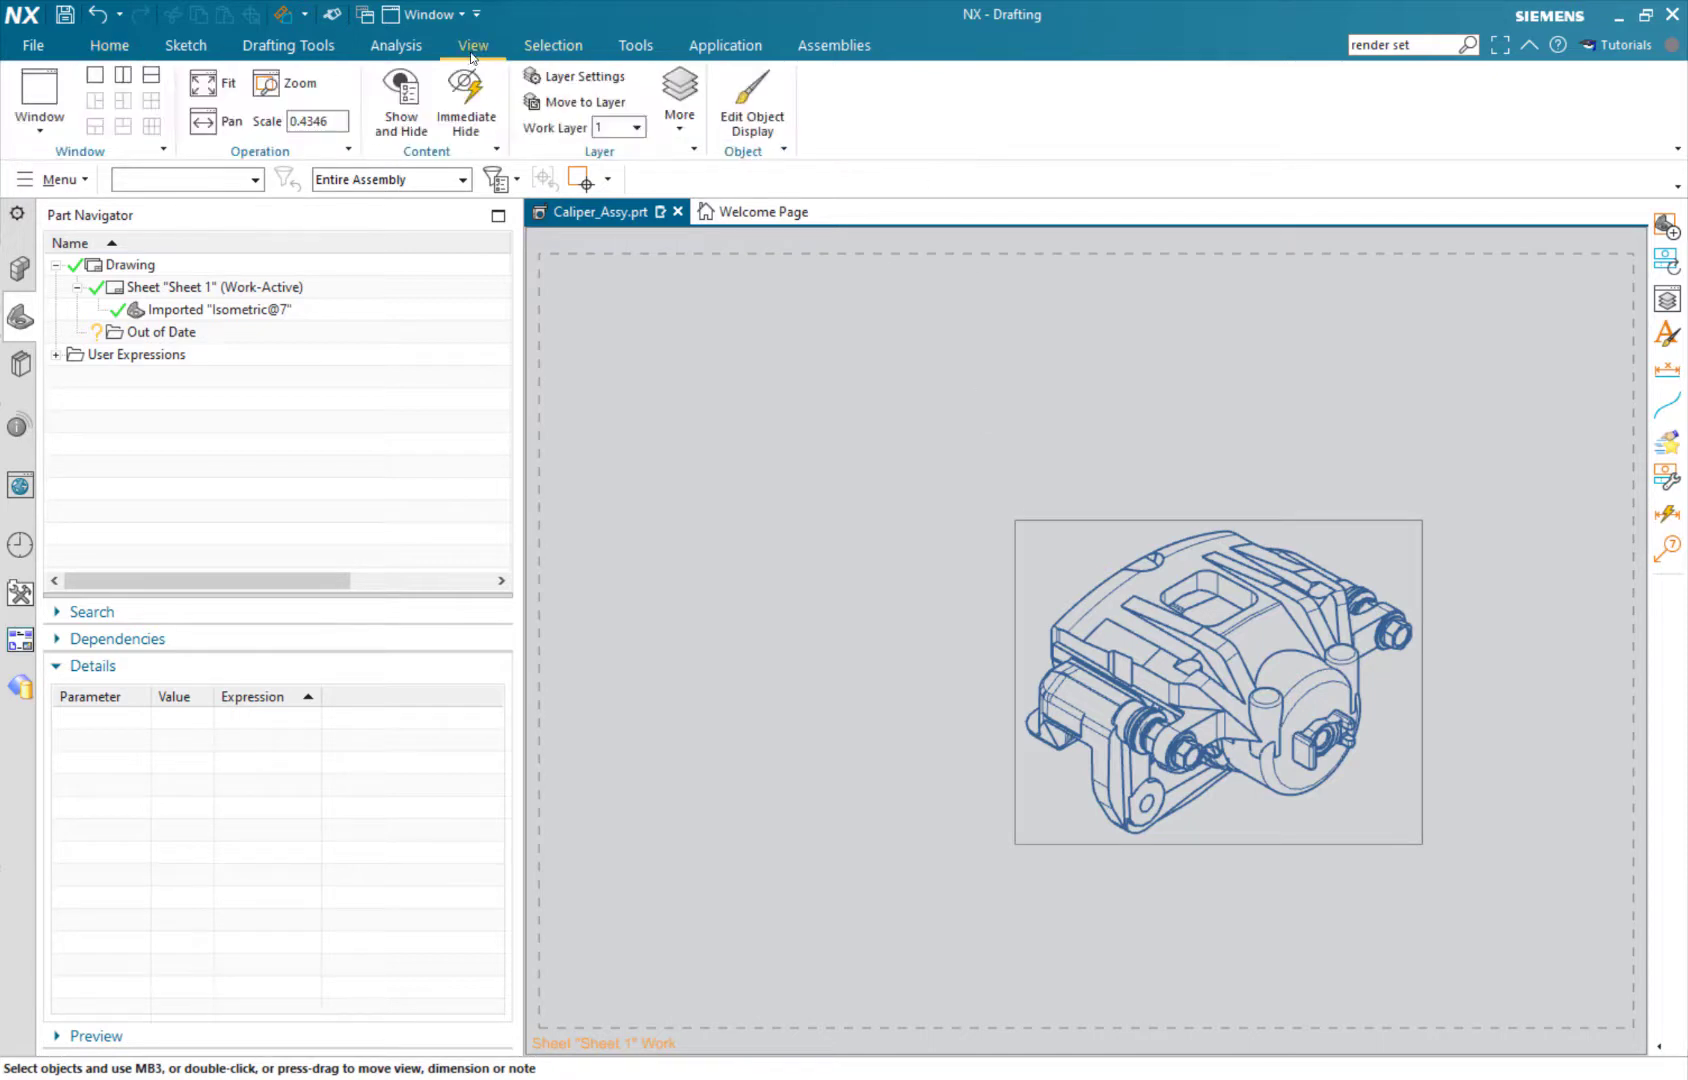
click(680, 118)
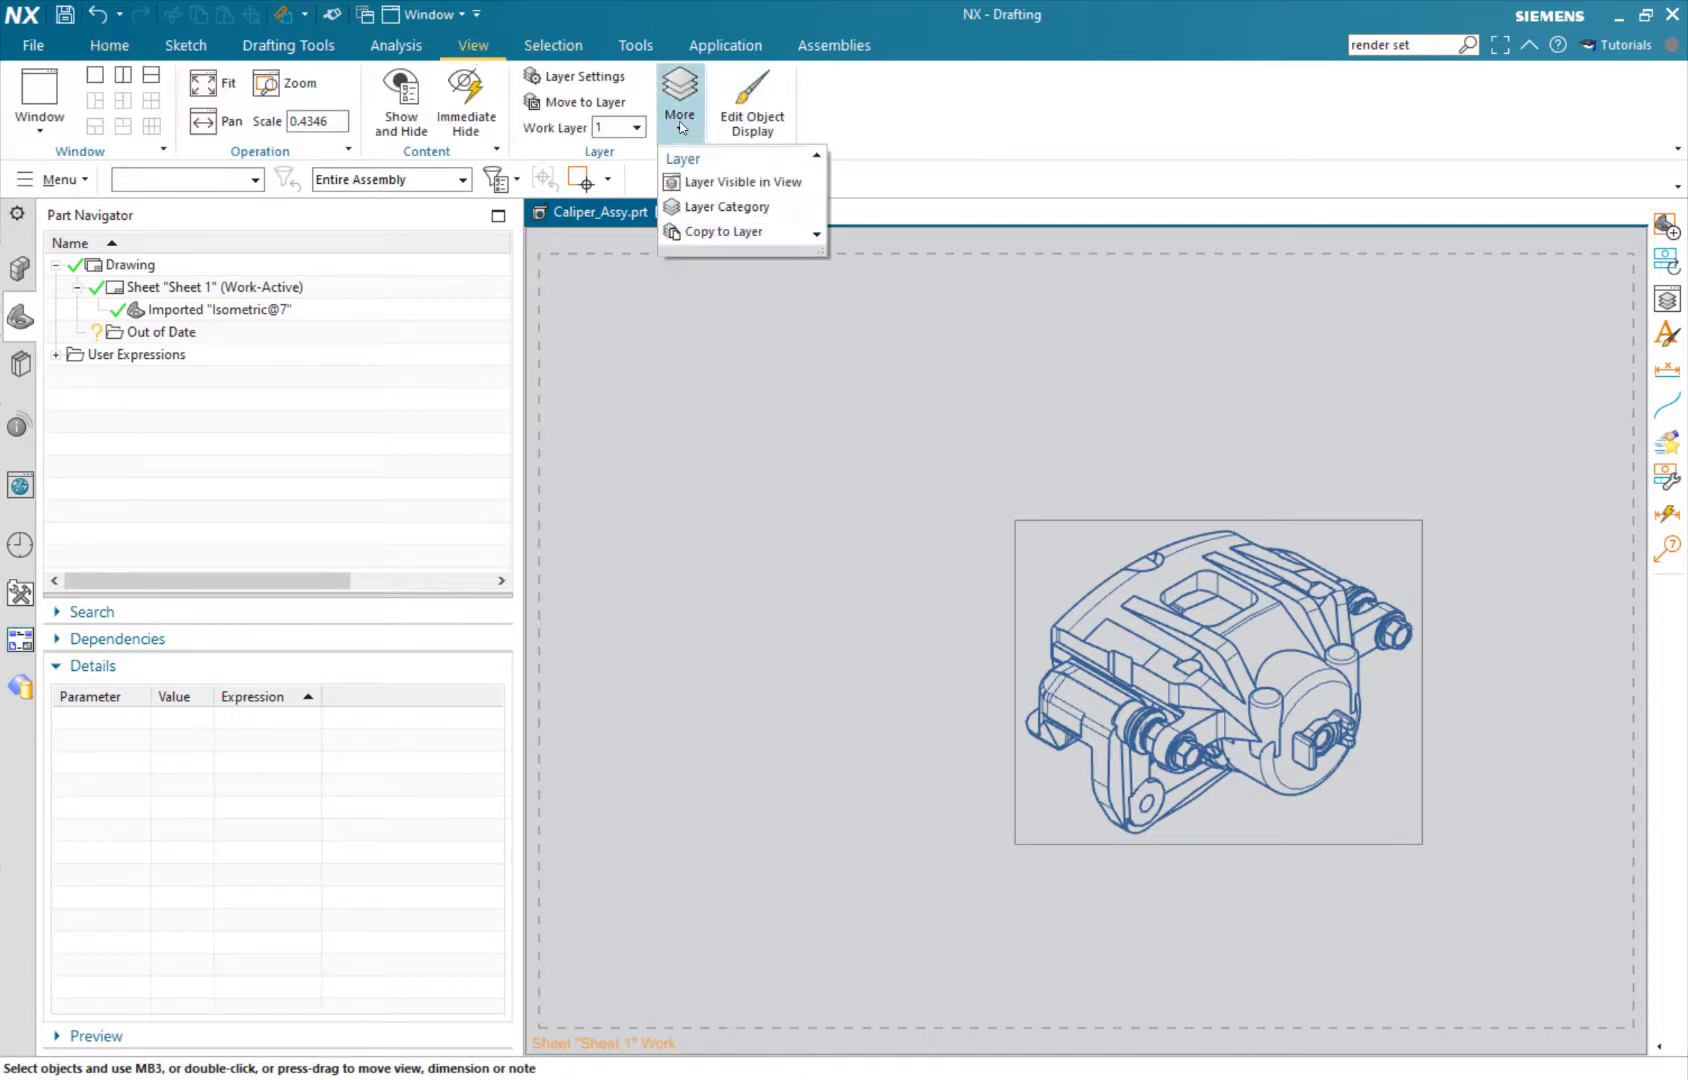
click(721, 183)
click(1170, 520)
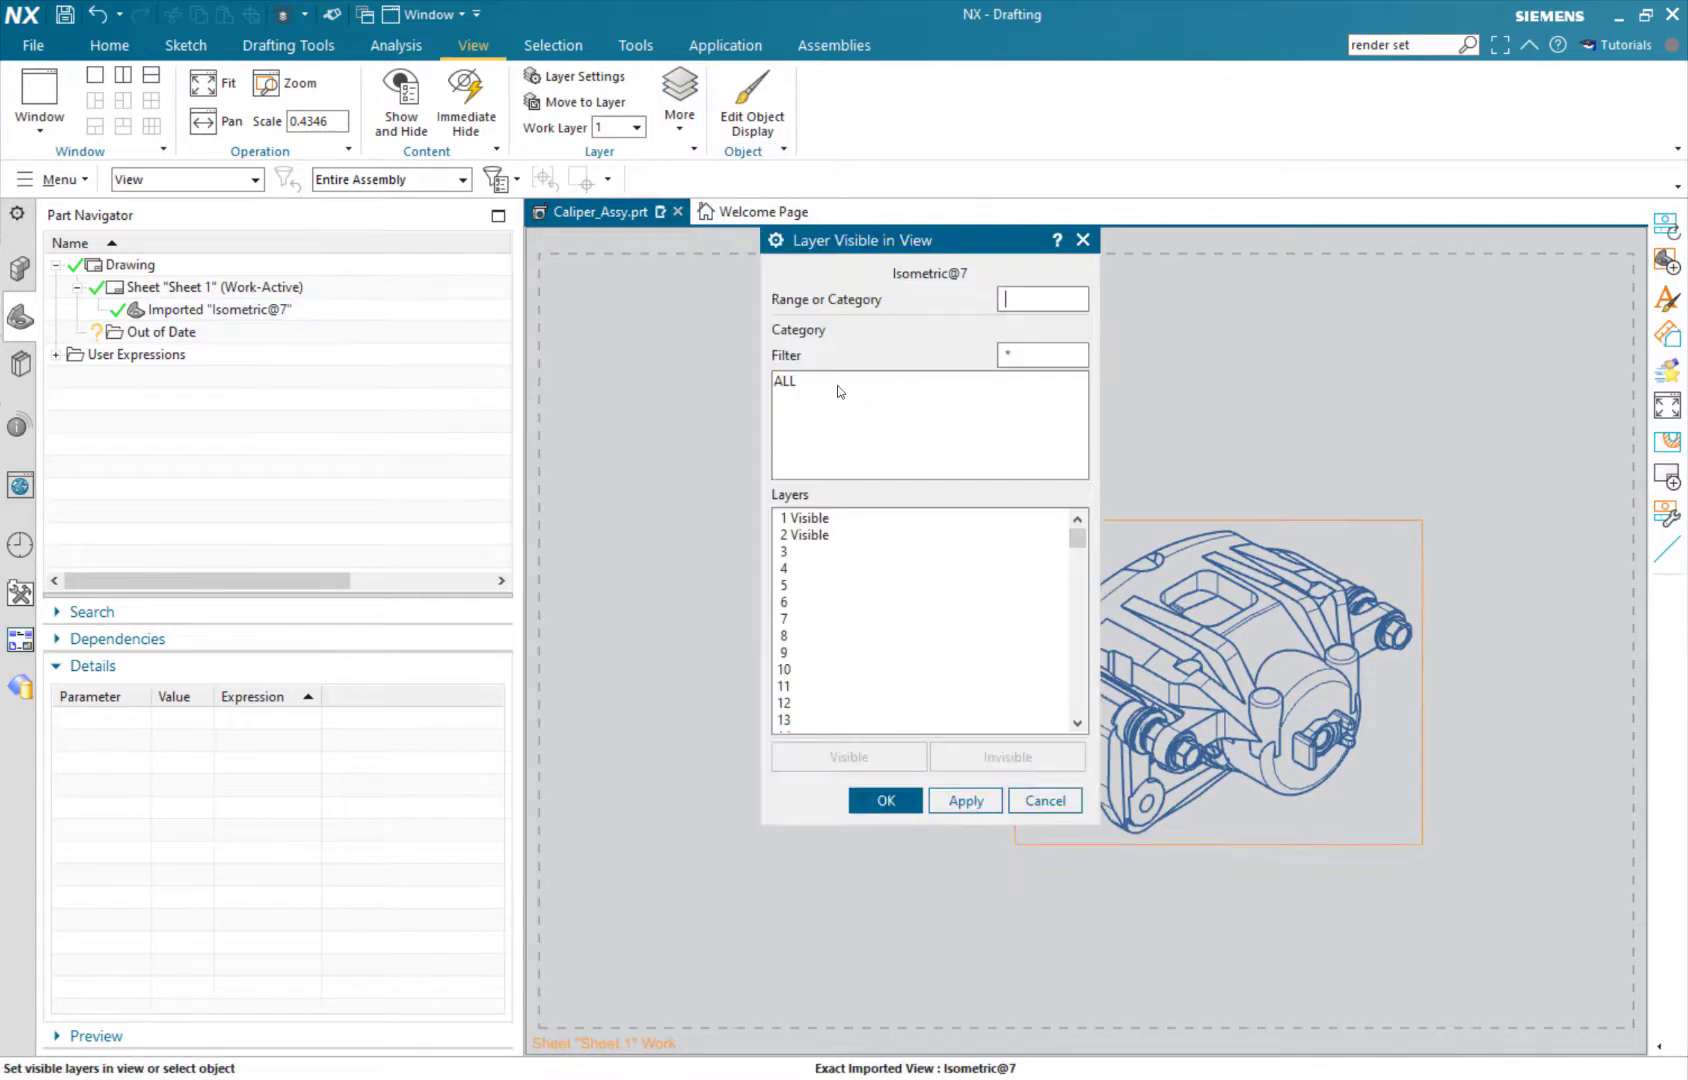
click(815, 535)
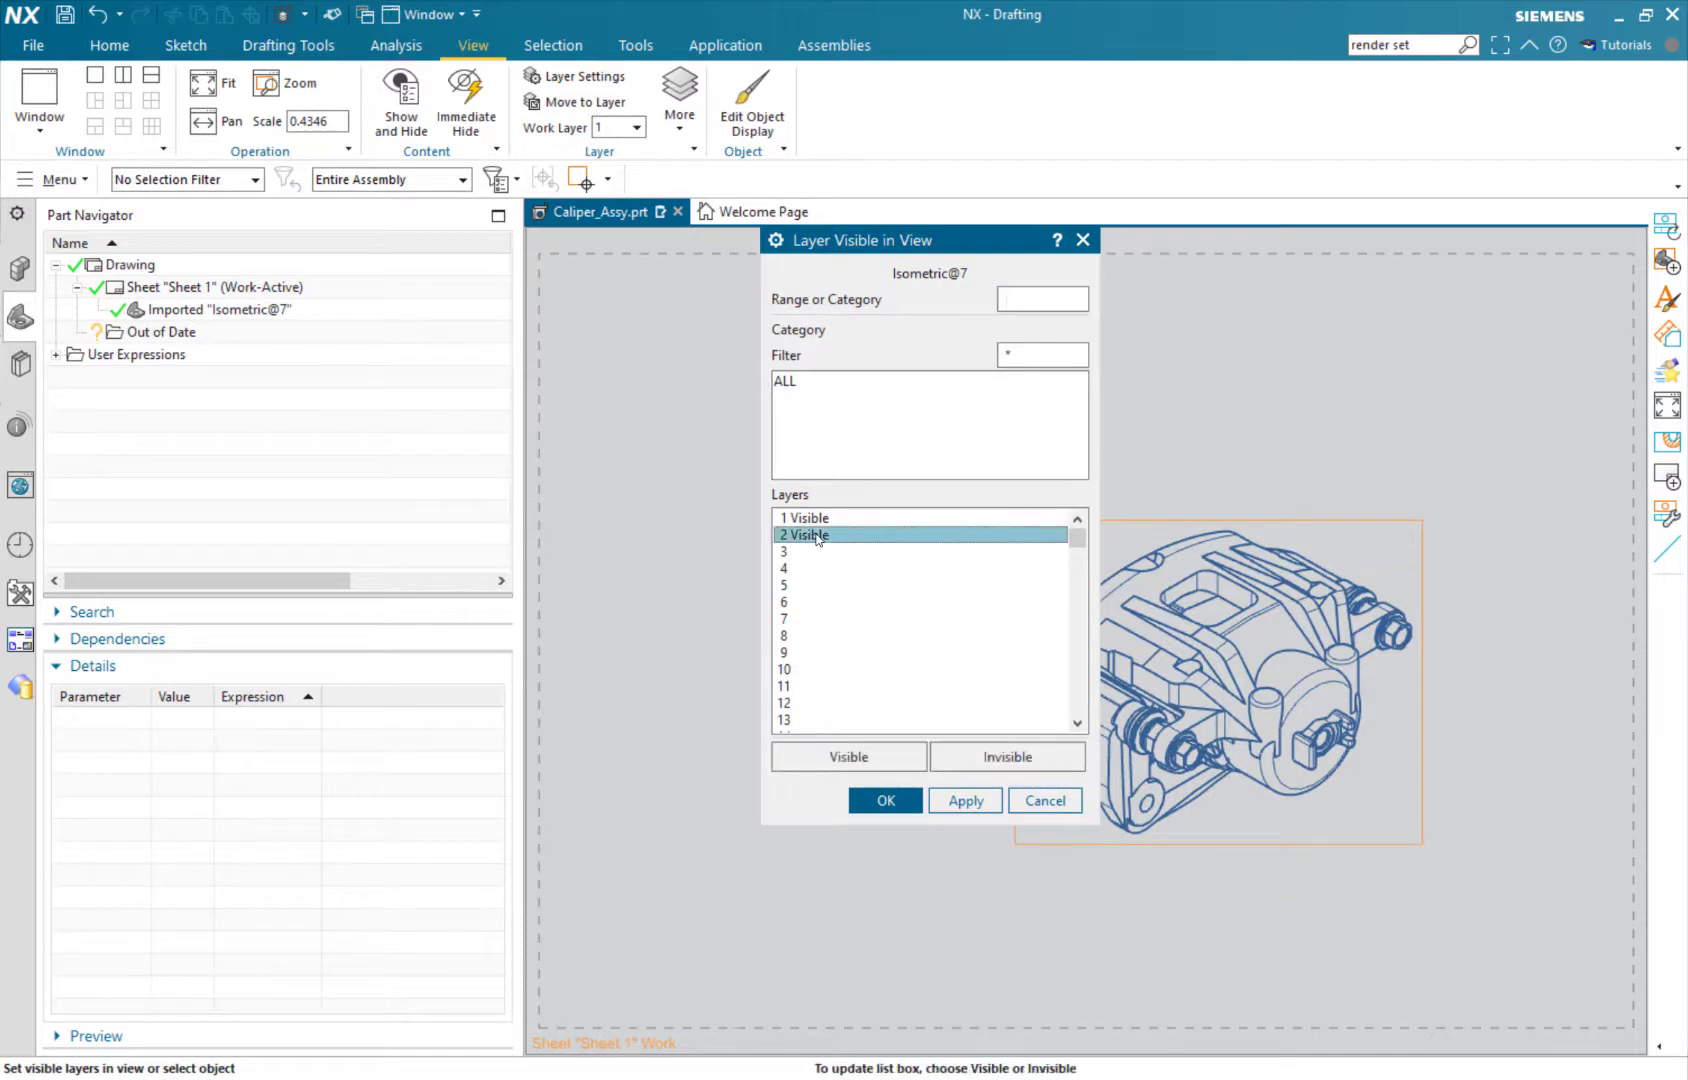
double_click(815, 536)
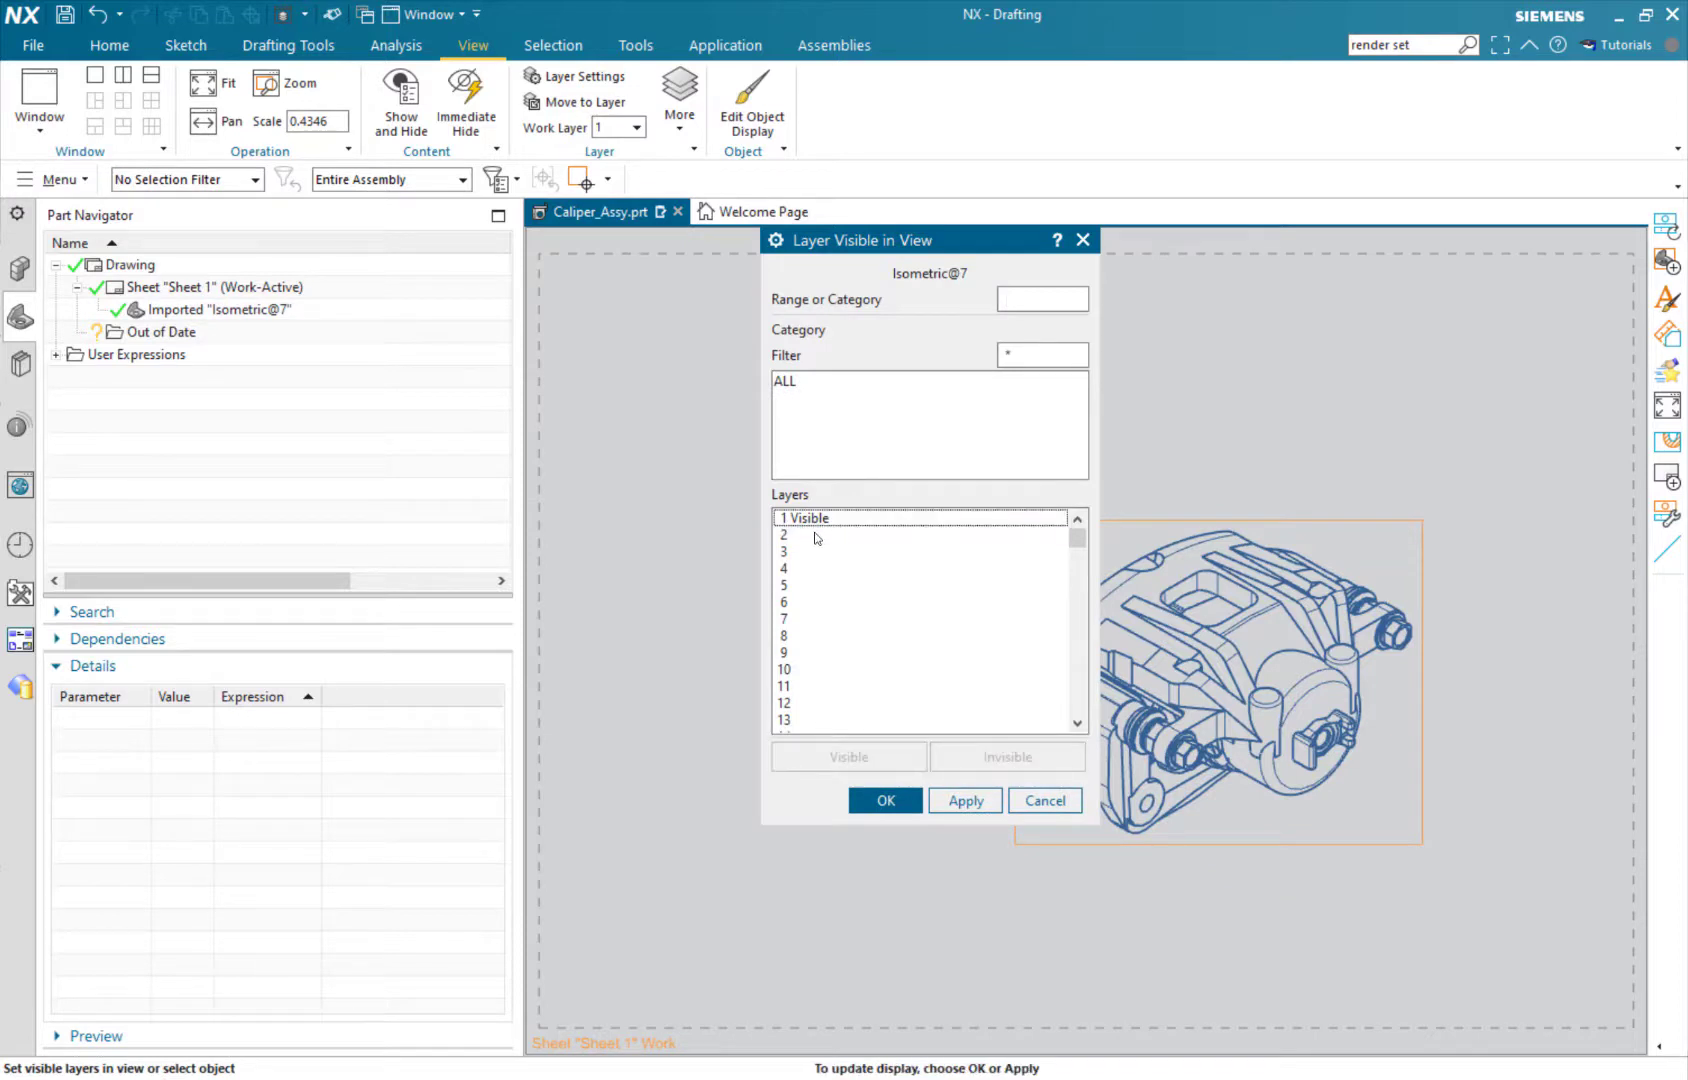
click(880, 800)
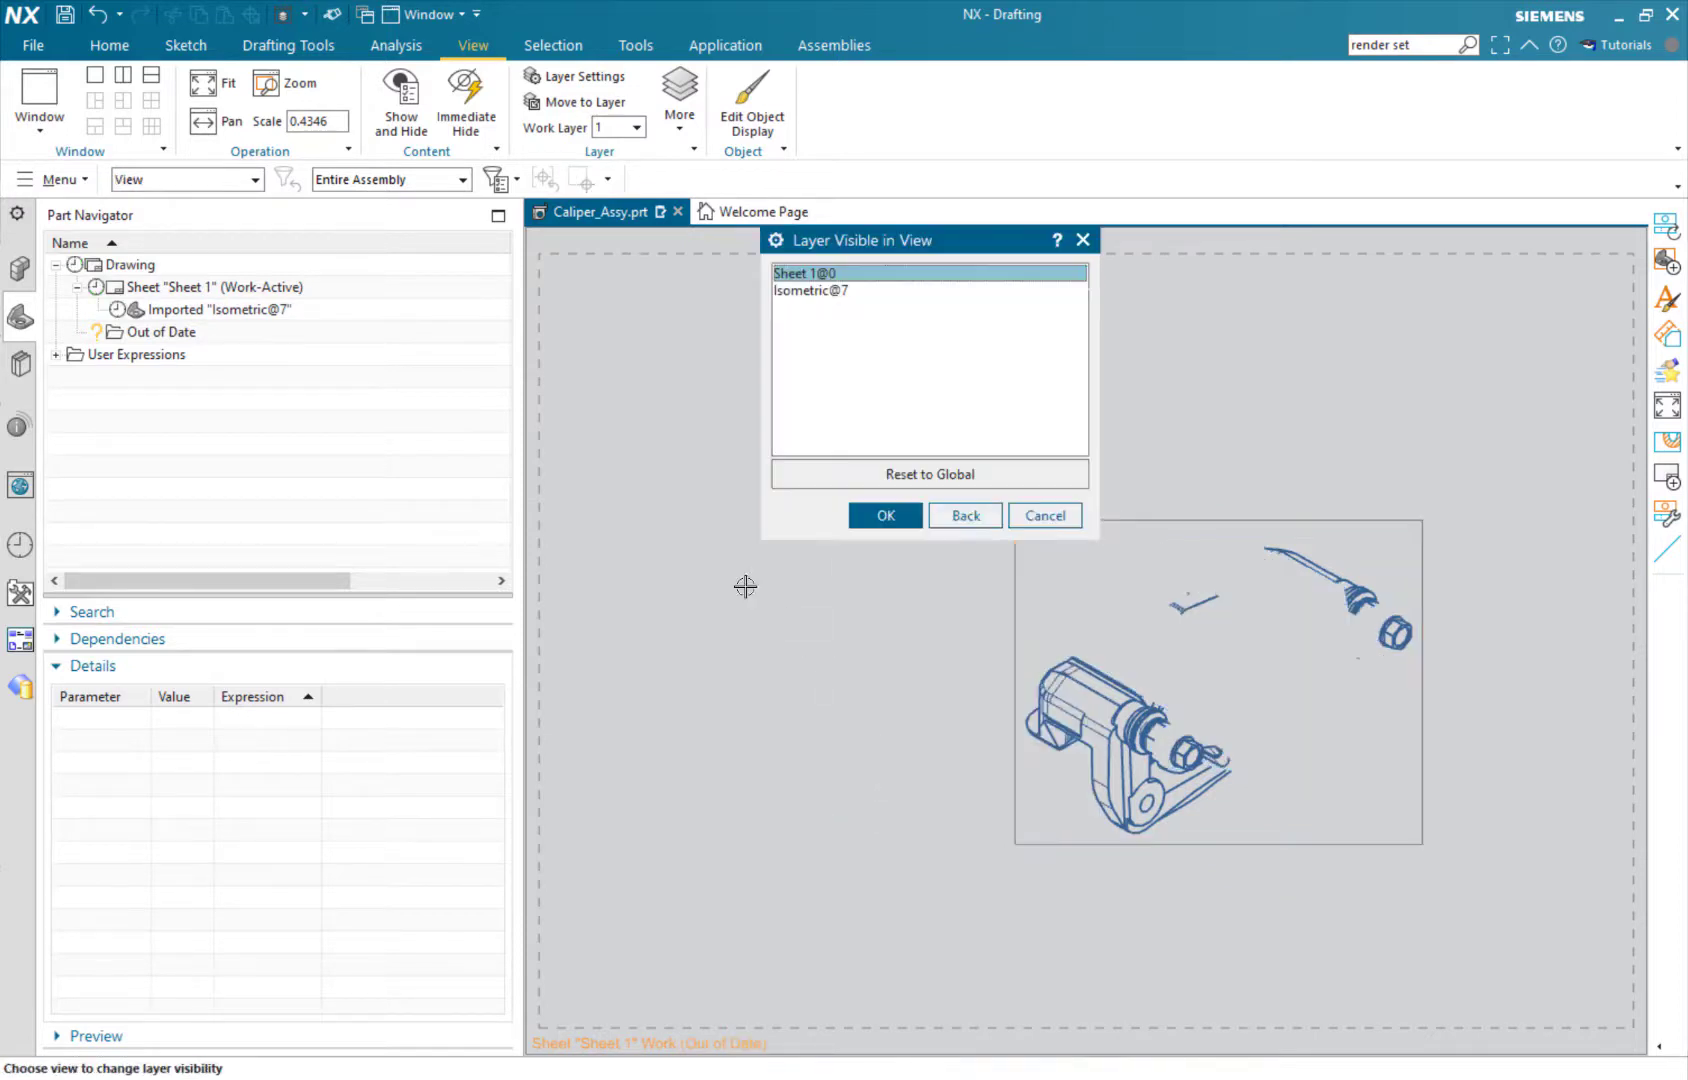
click(910, 520)
middle_click(795, 540)
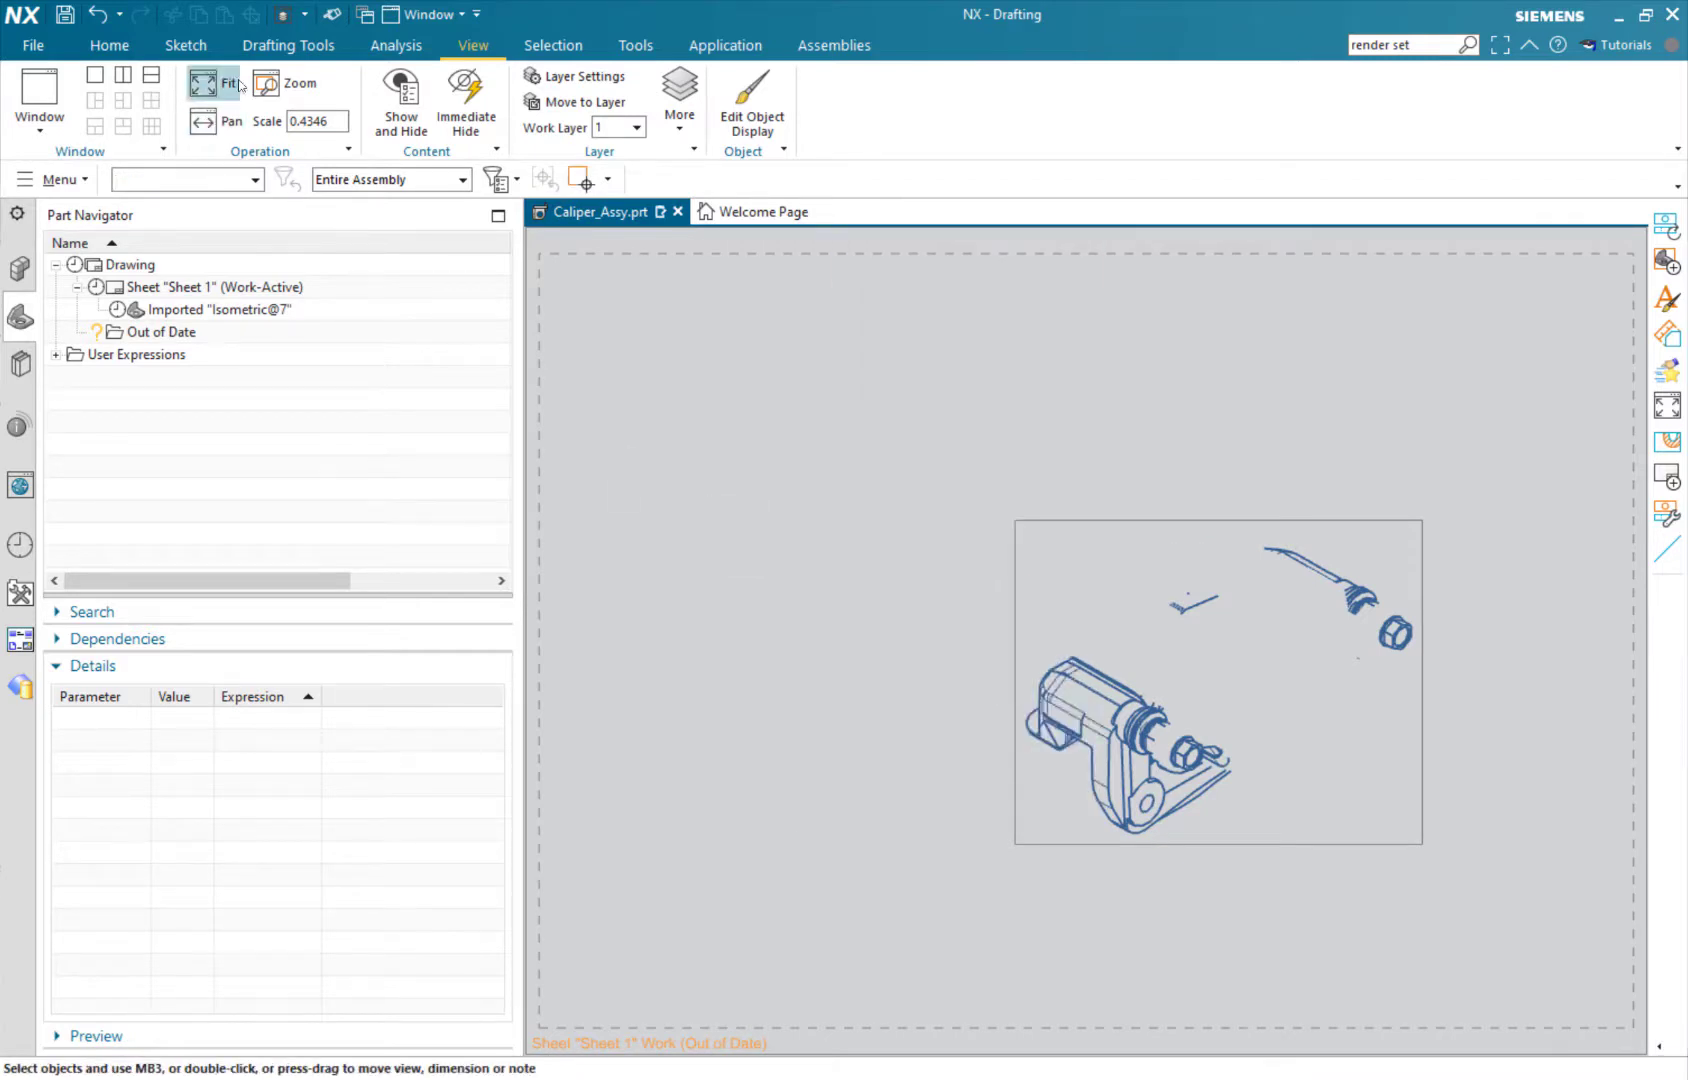
Update the out-of-date views on Sheet 1.
click(124, 55)
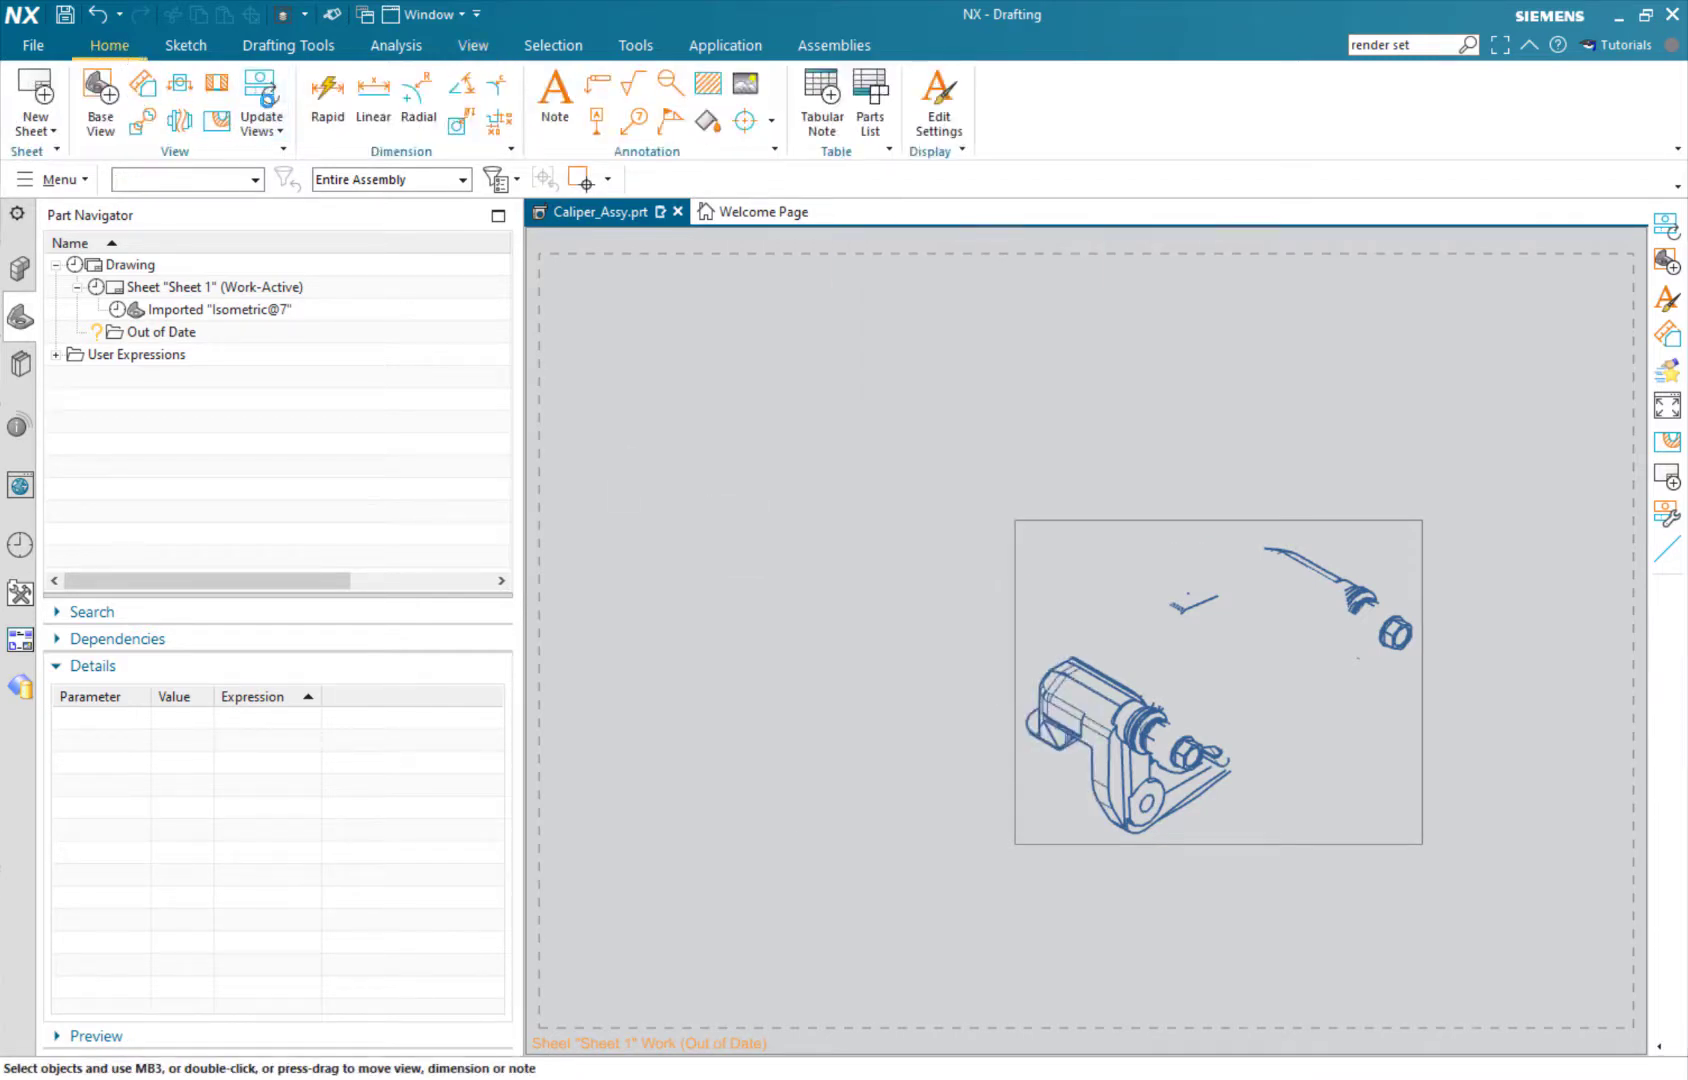
click(261, 100)
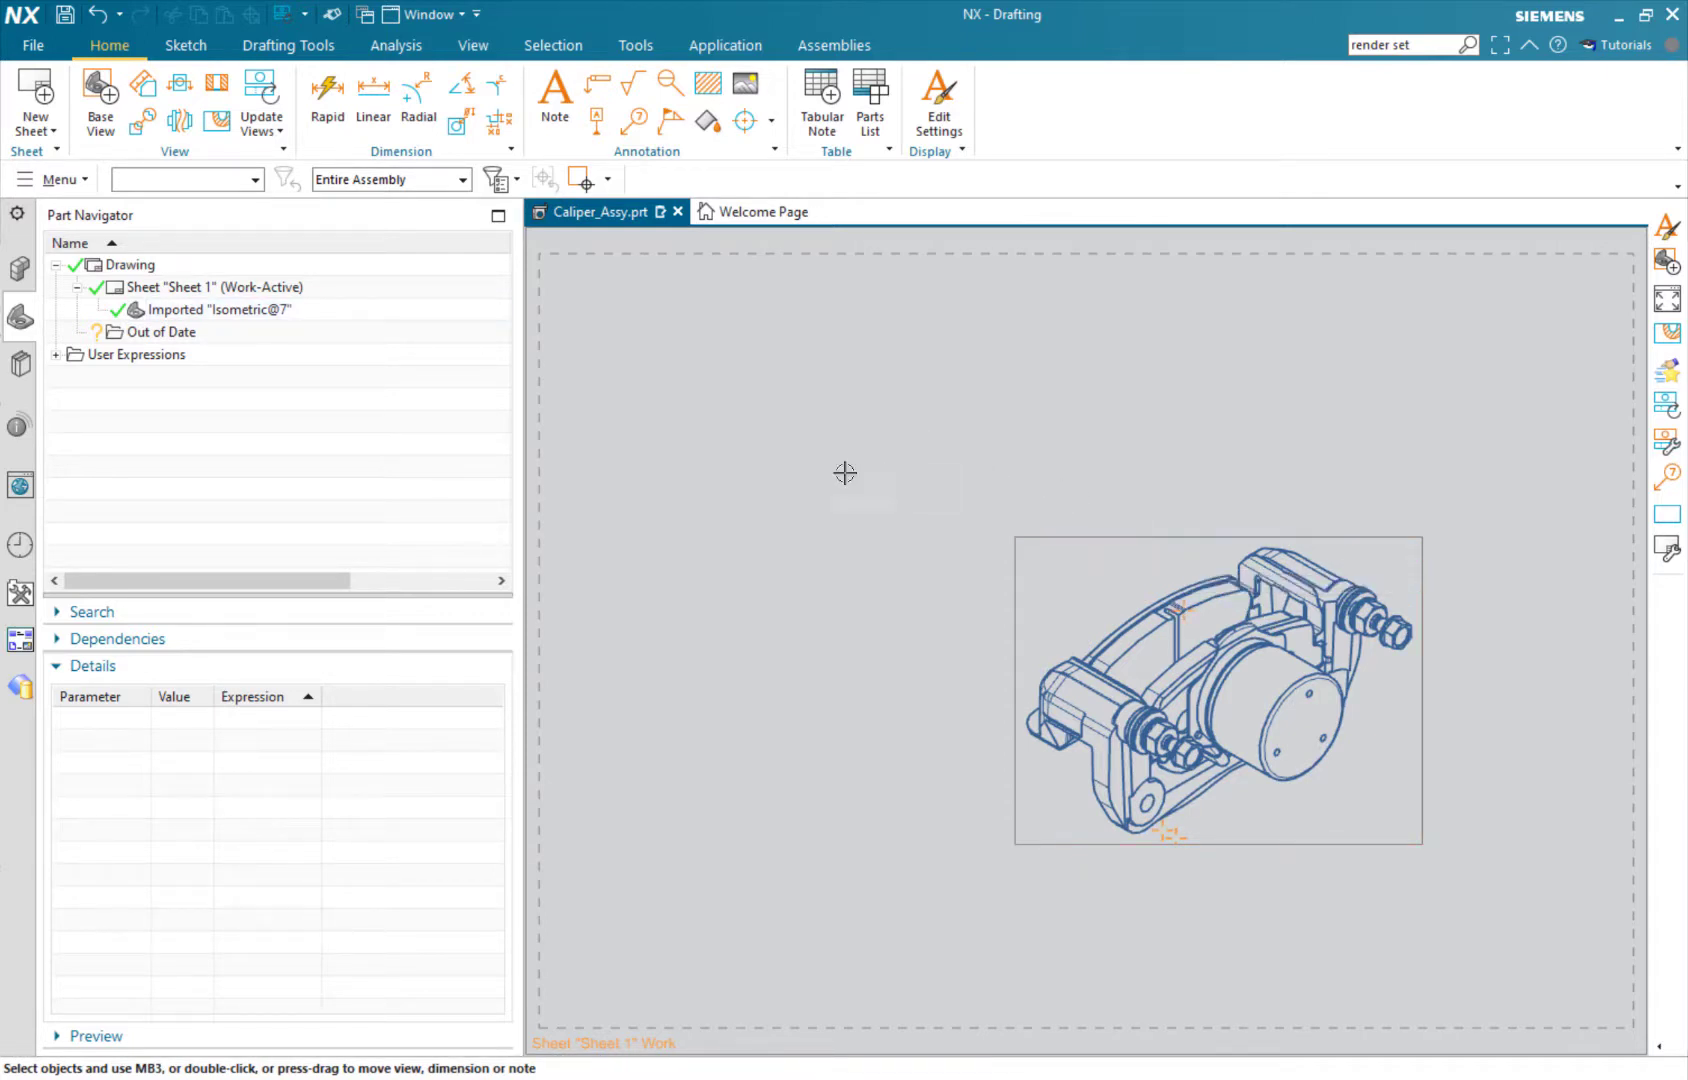
click(91, 90)
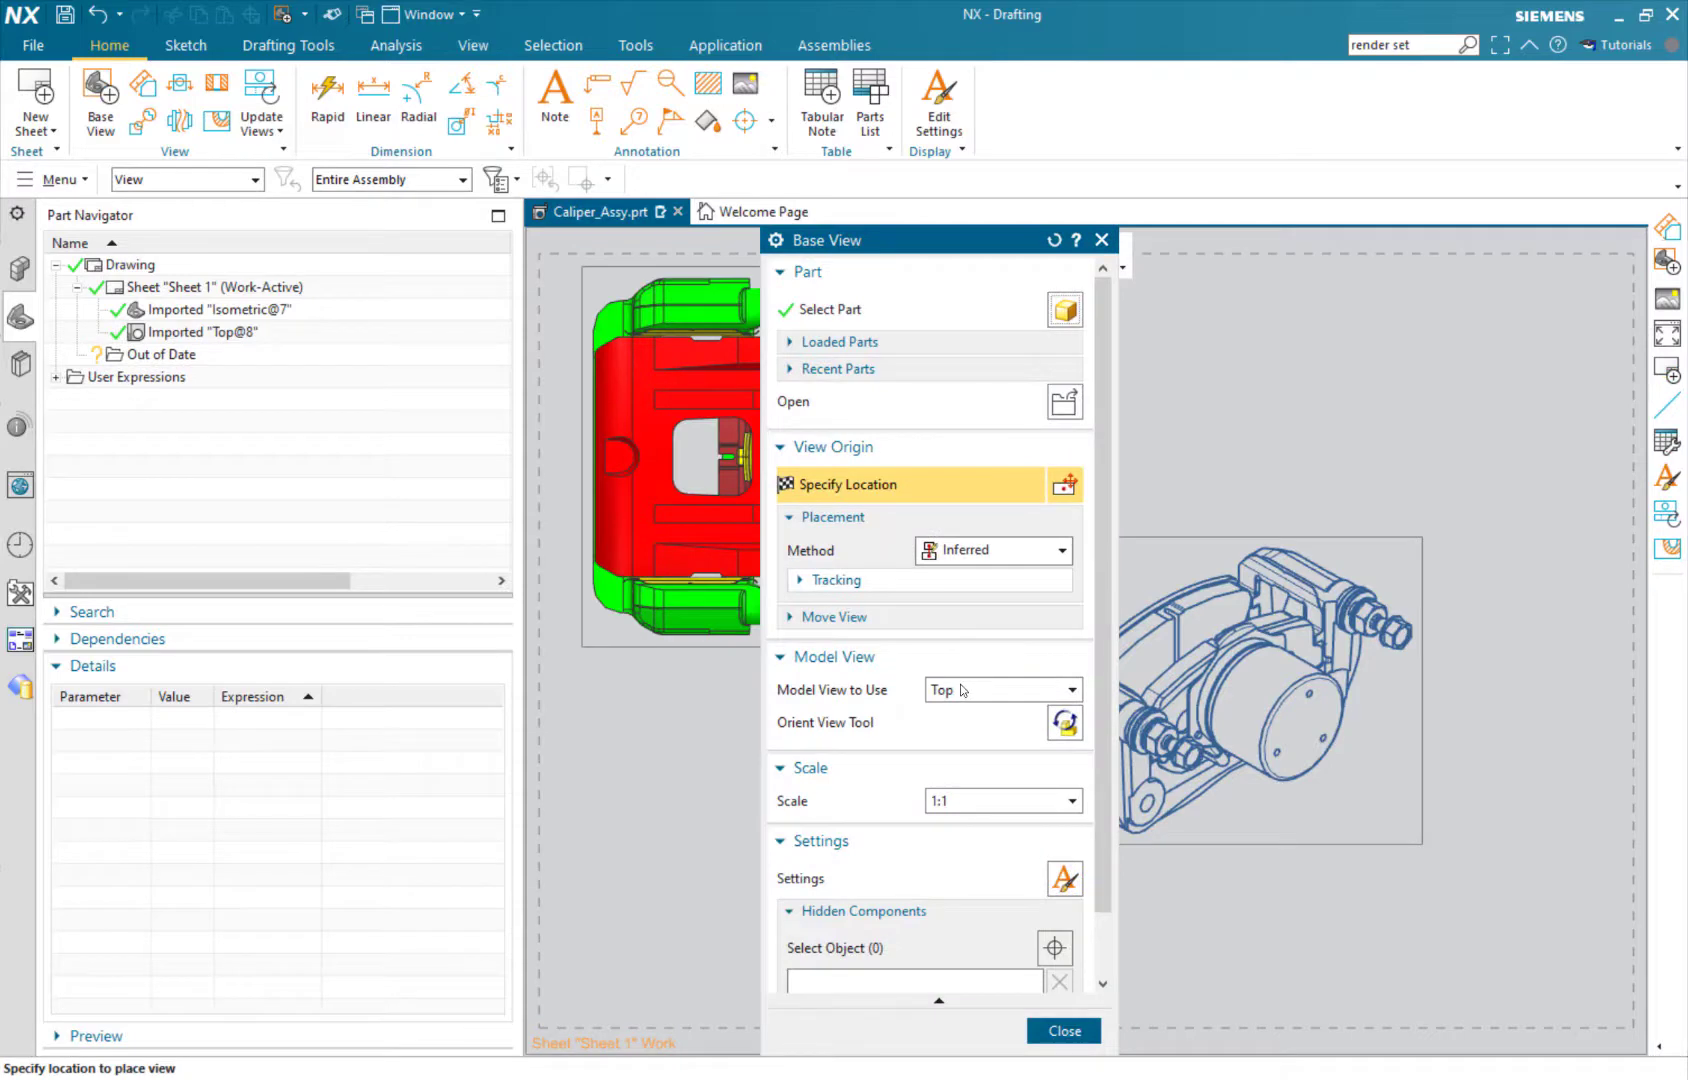
click(962, 690)
click(965, 828)
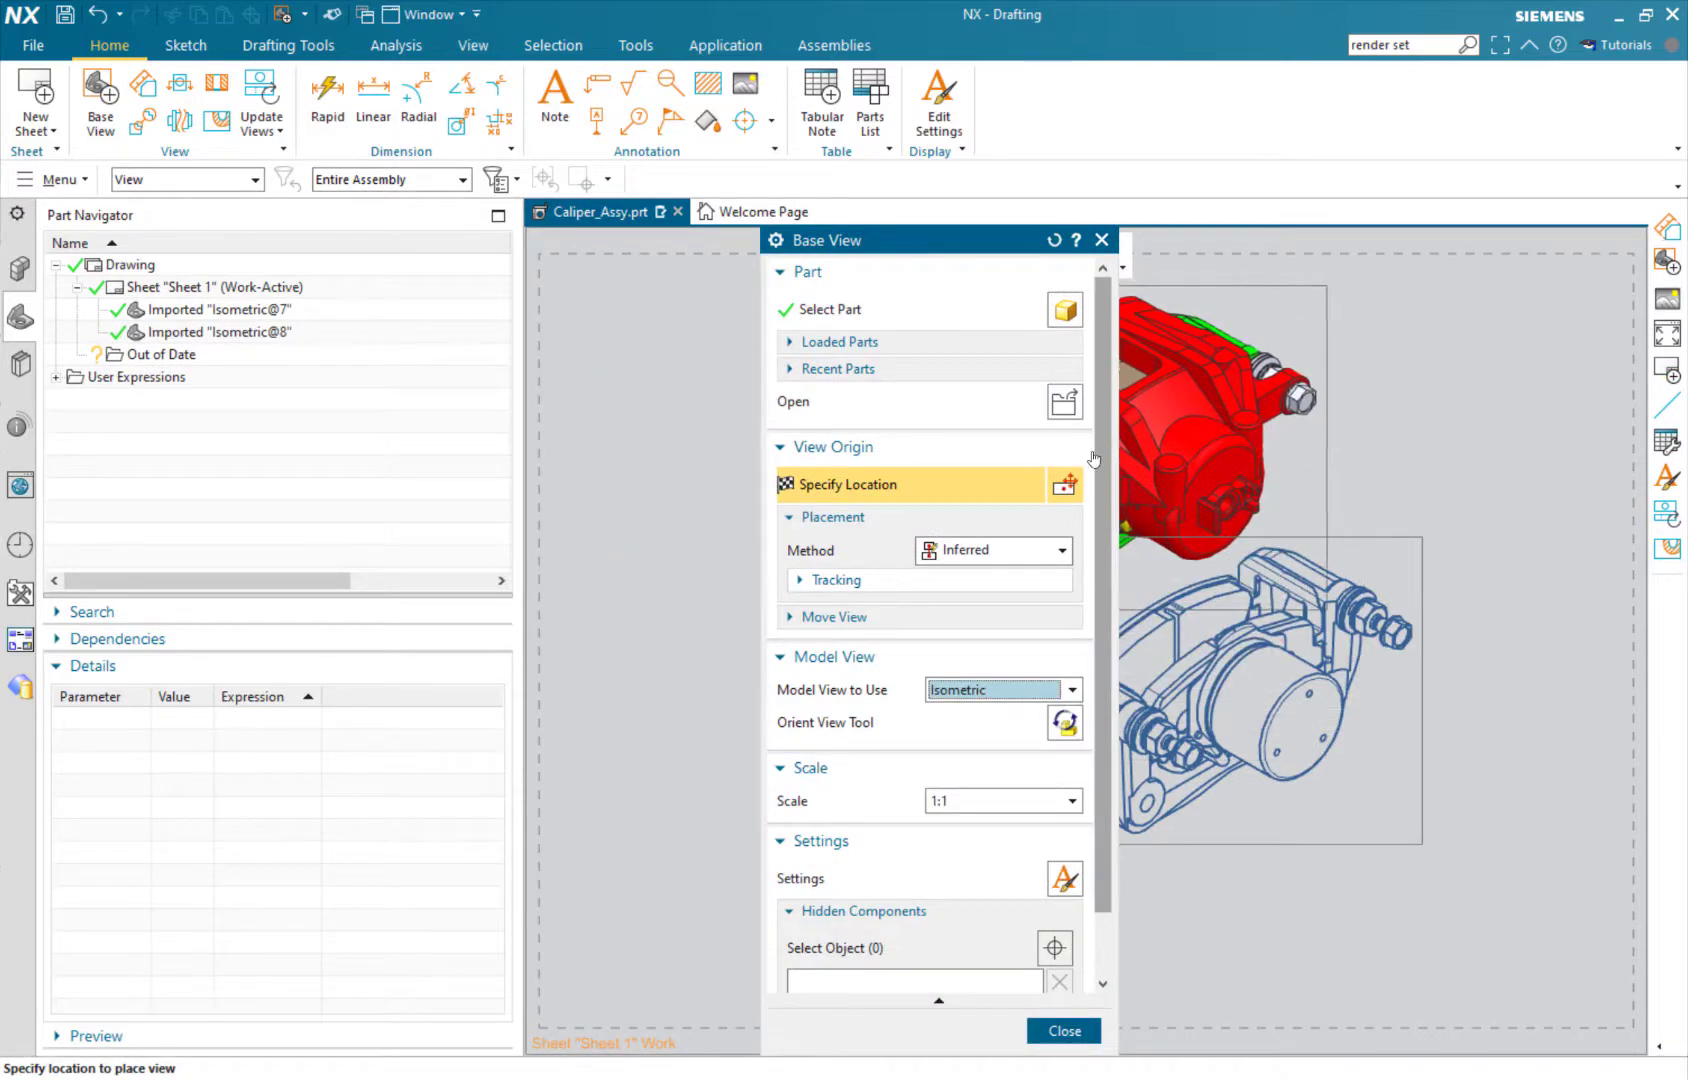
scroll(890, 816, down, 1)
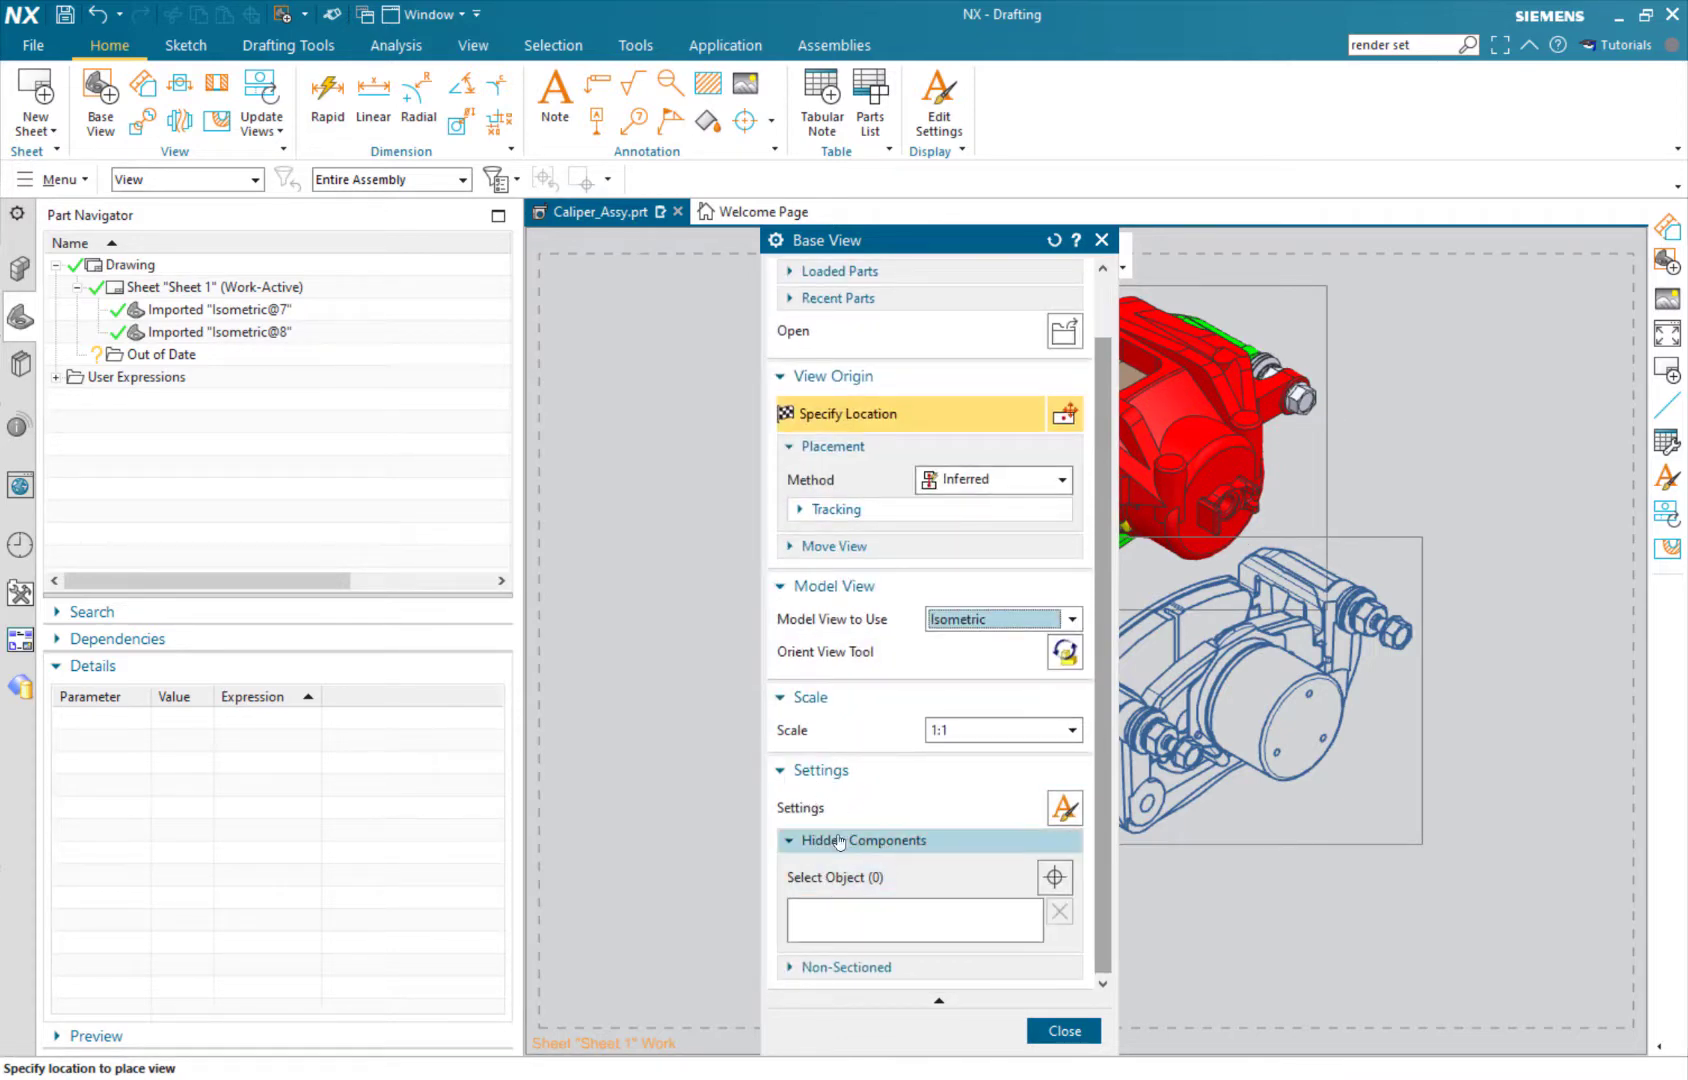
click(862, 880)
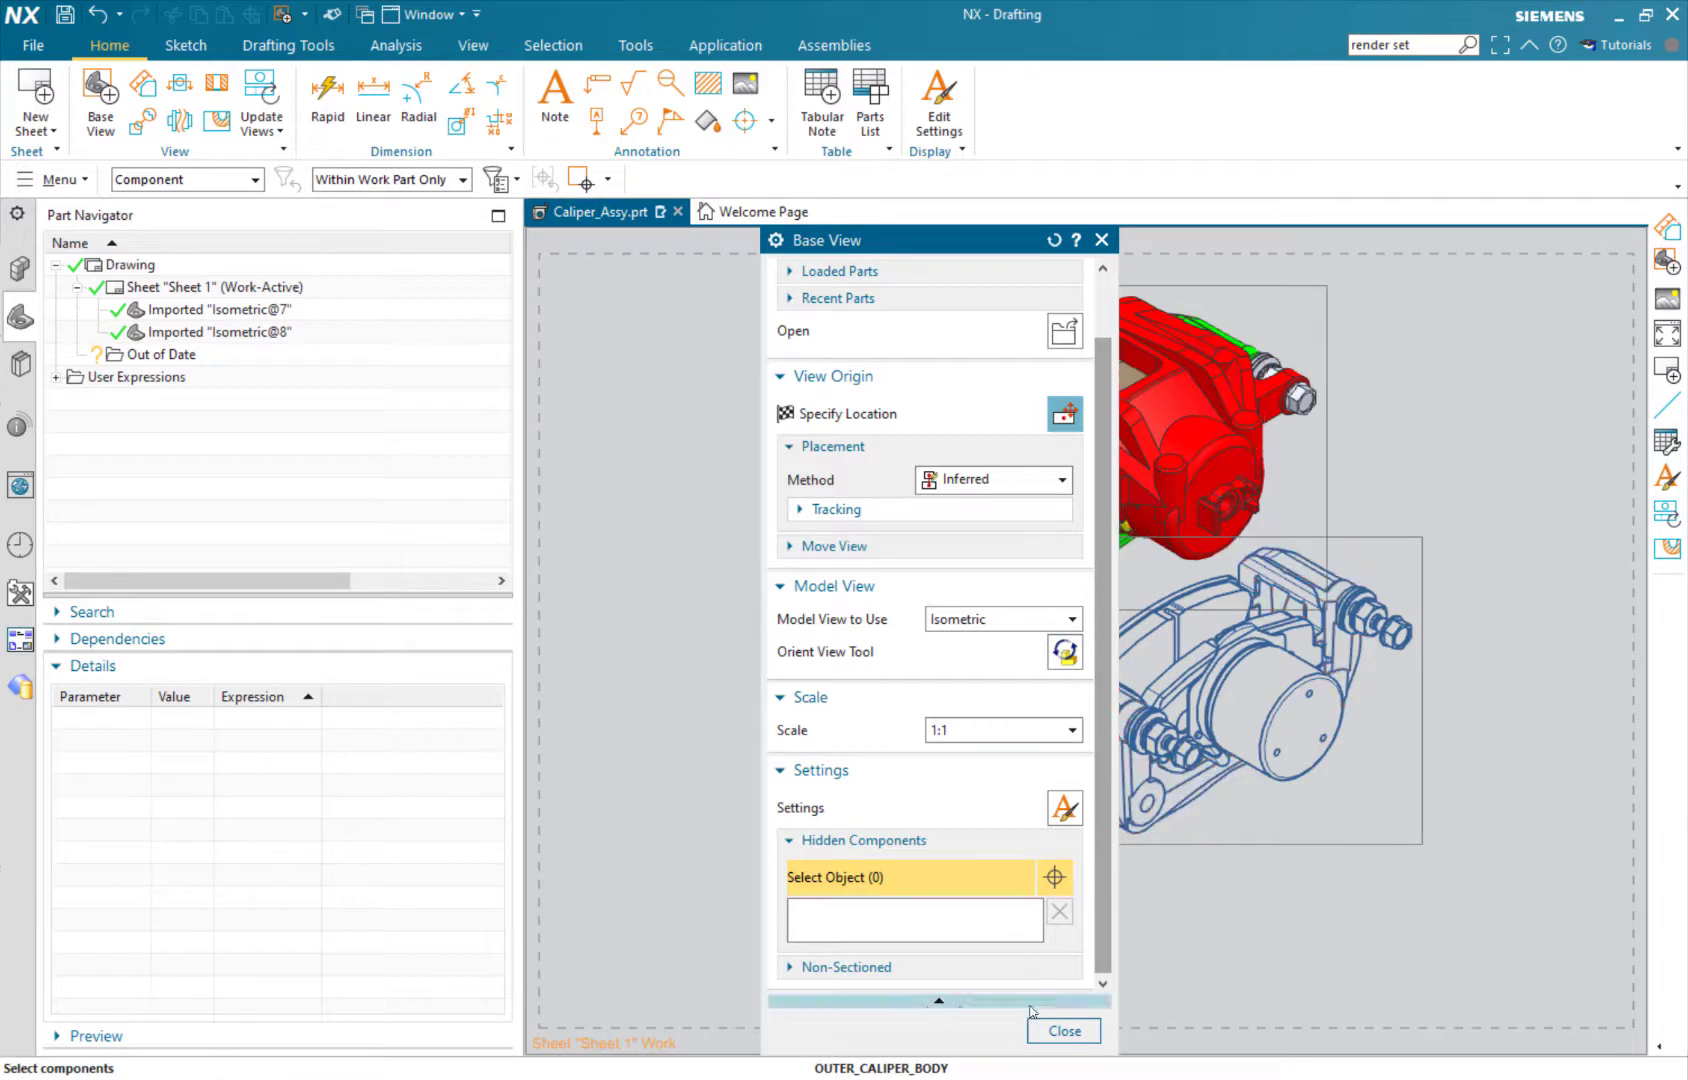
click(1057, 1031)
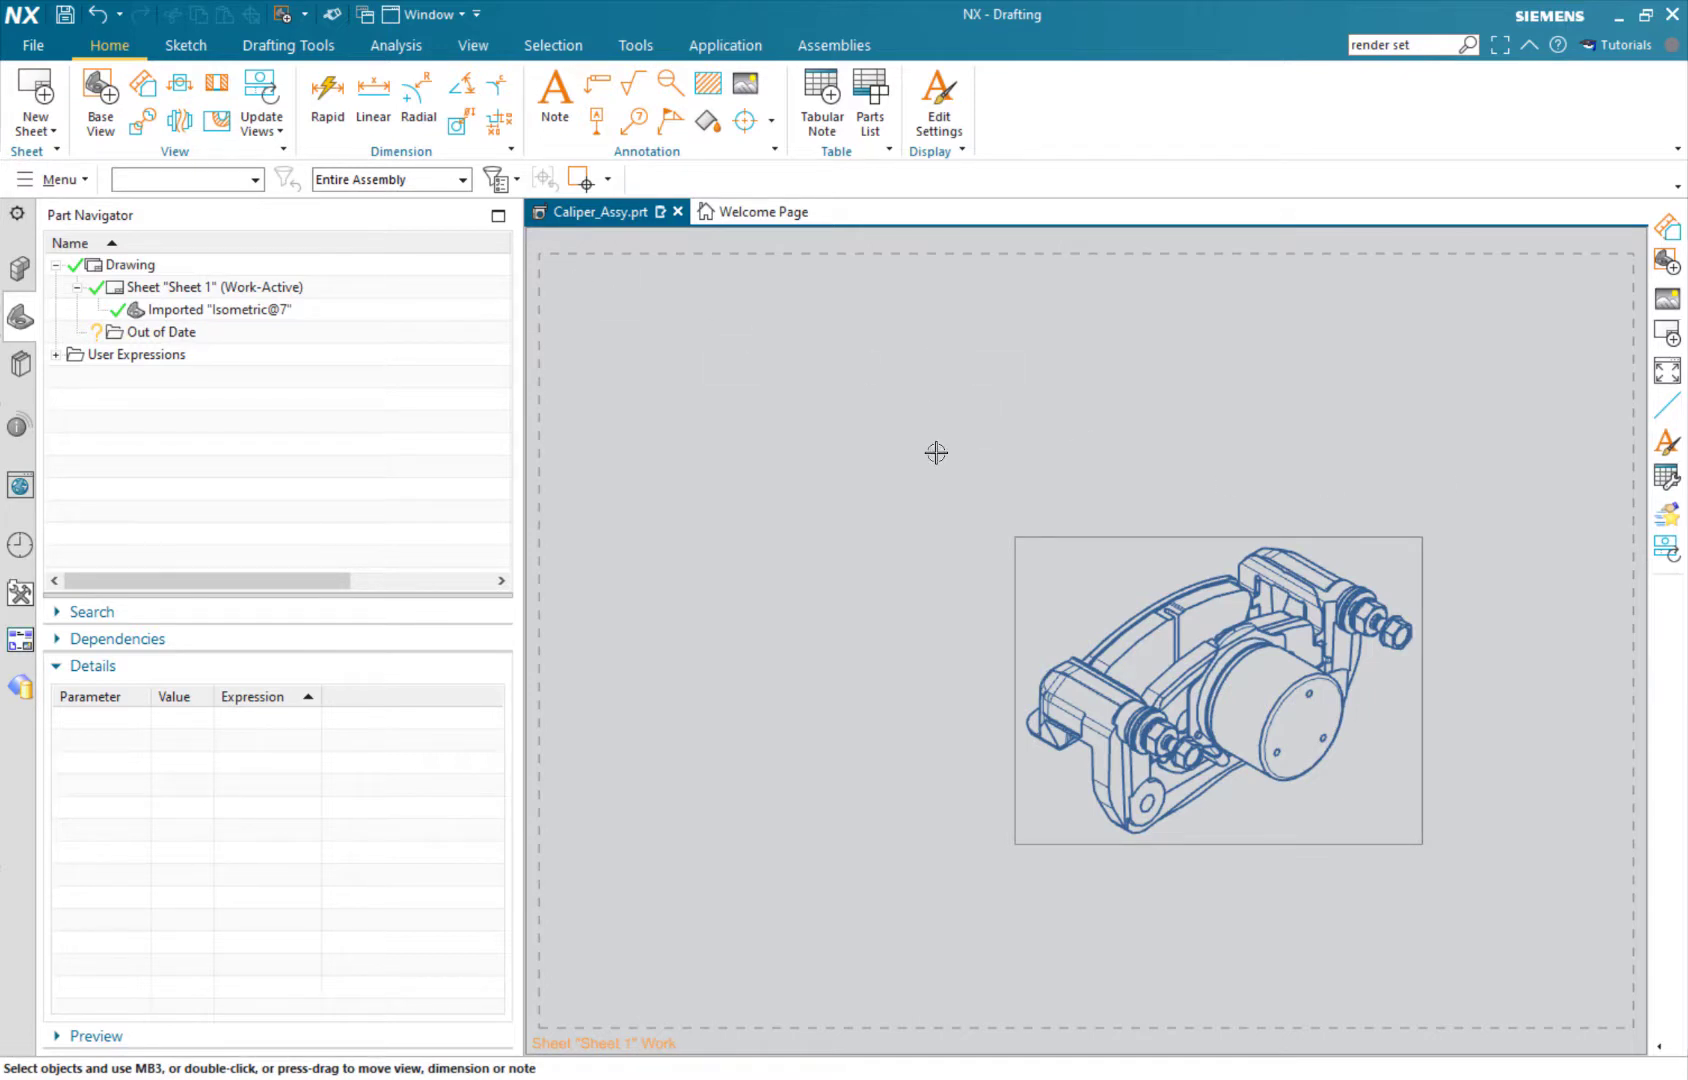
Place a second isometric base view at 1:1 above the existing one, with the component INNER_CALIPER_BODY set as hidden.
click(100, 95)
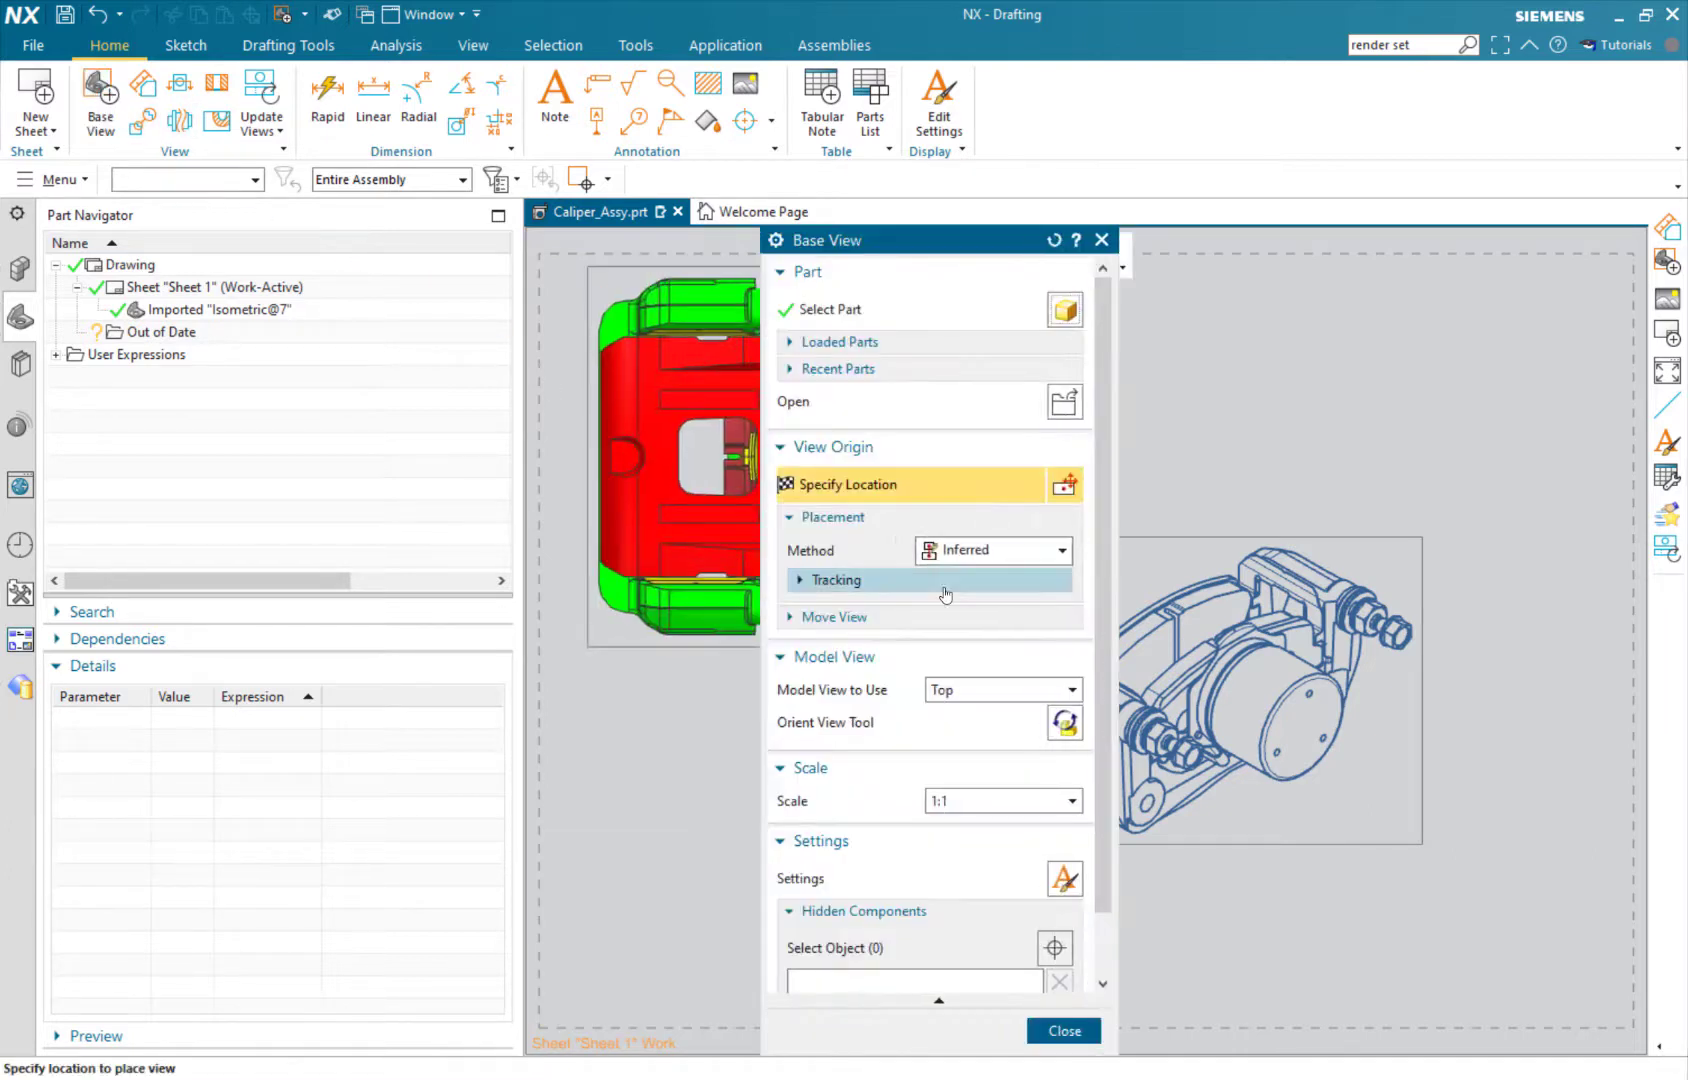
click(940, 690)
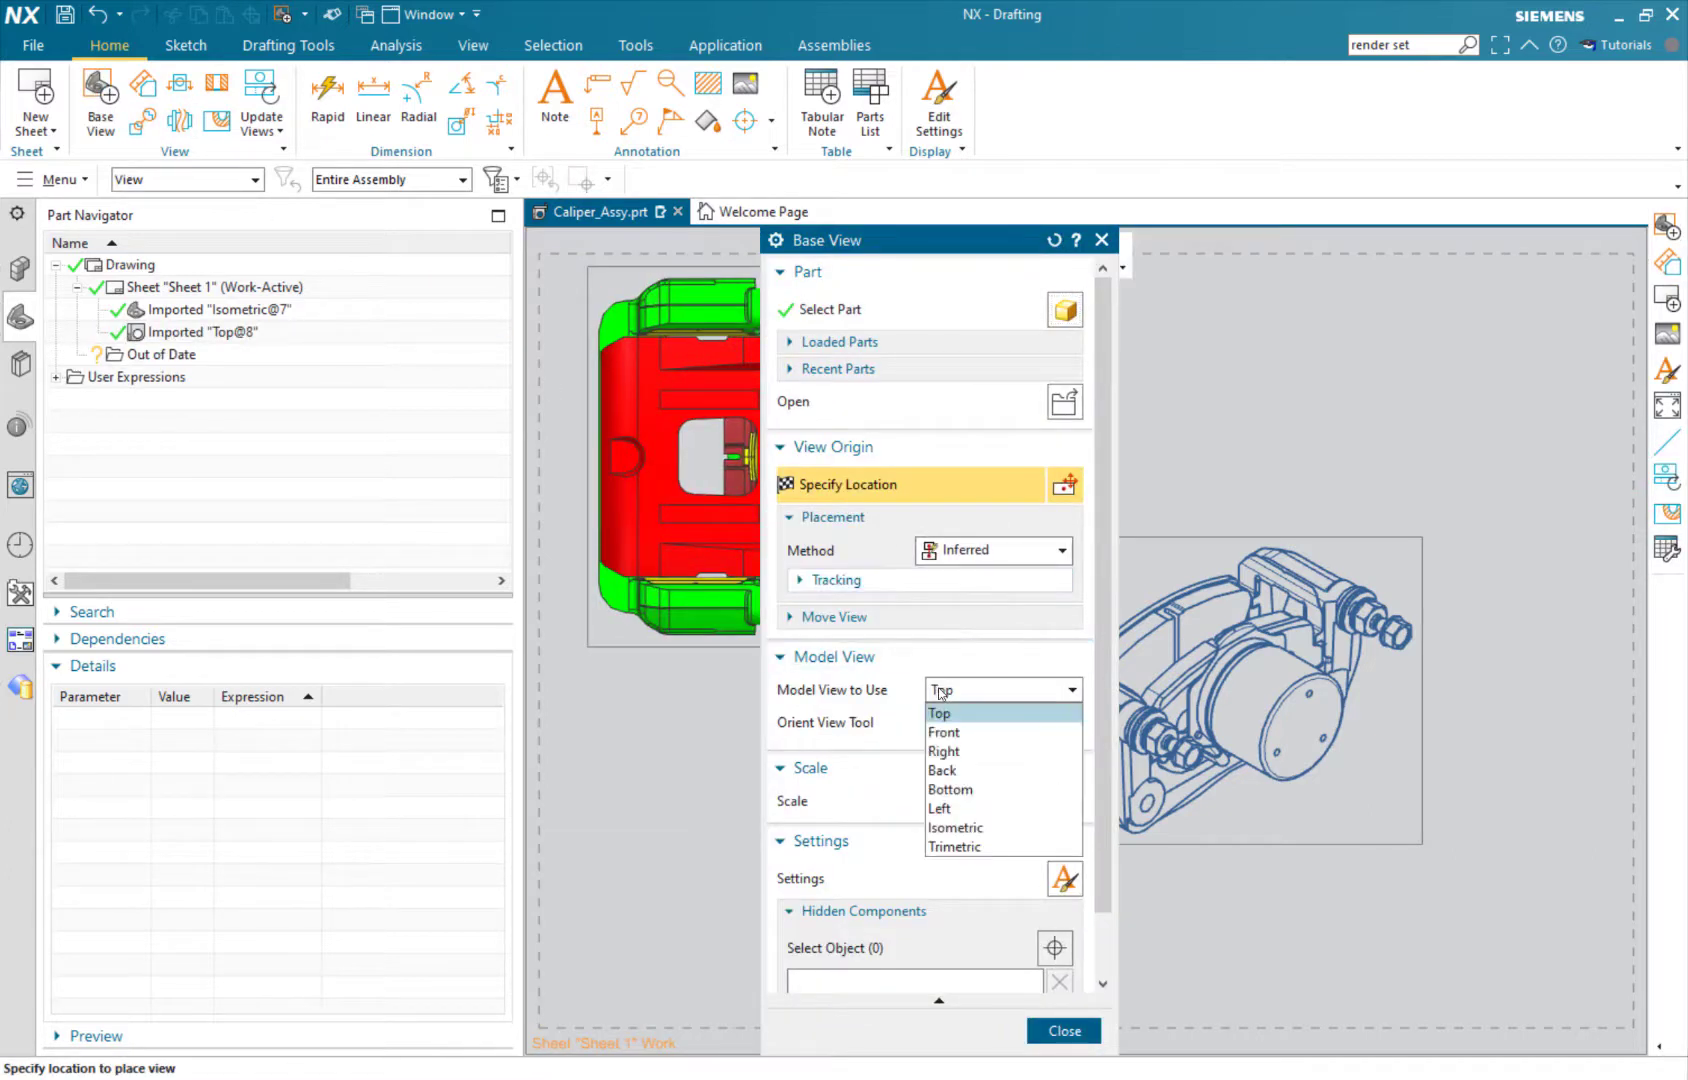
click(952, 827)
scroll(1082, 805, down, 2)
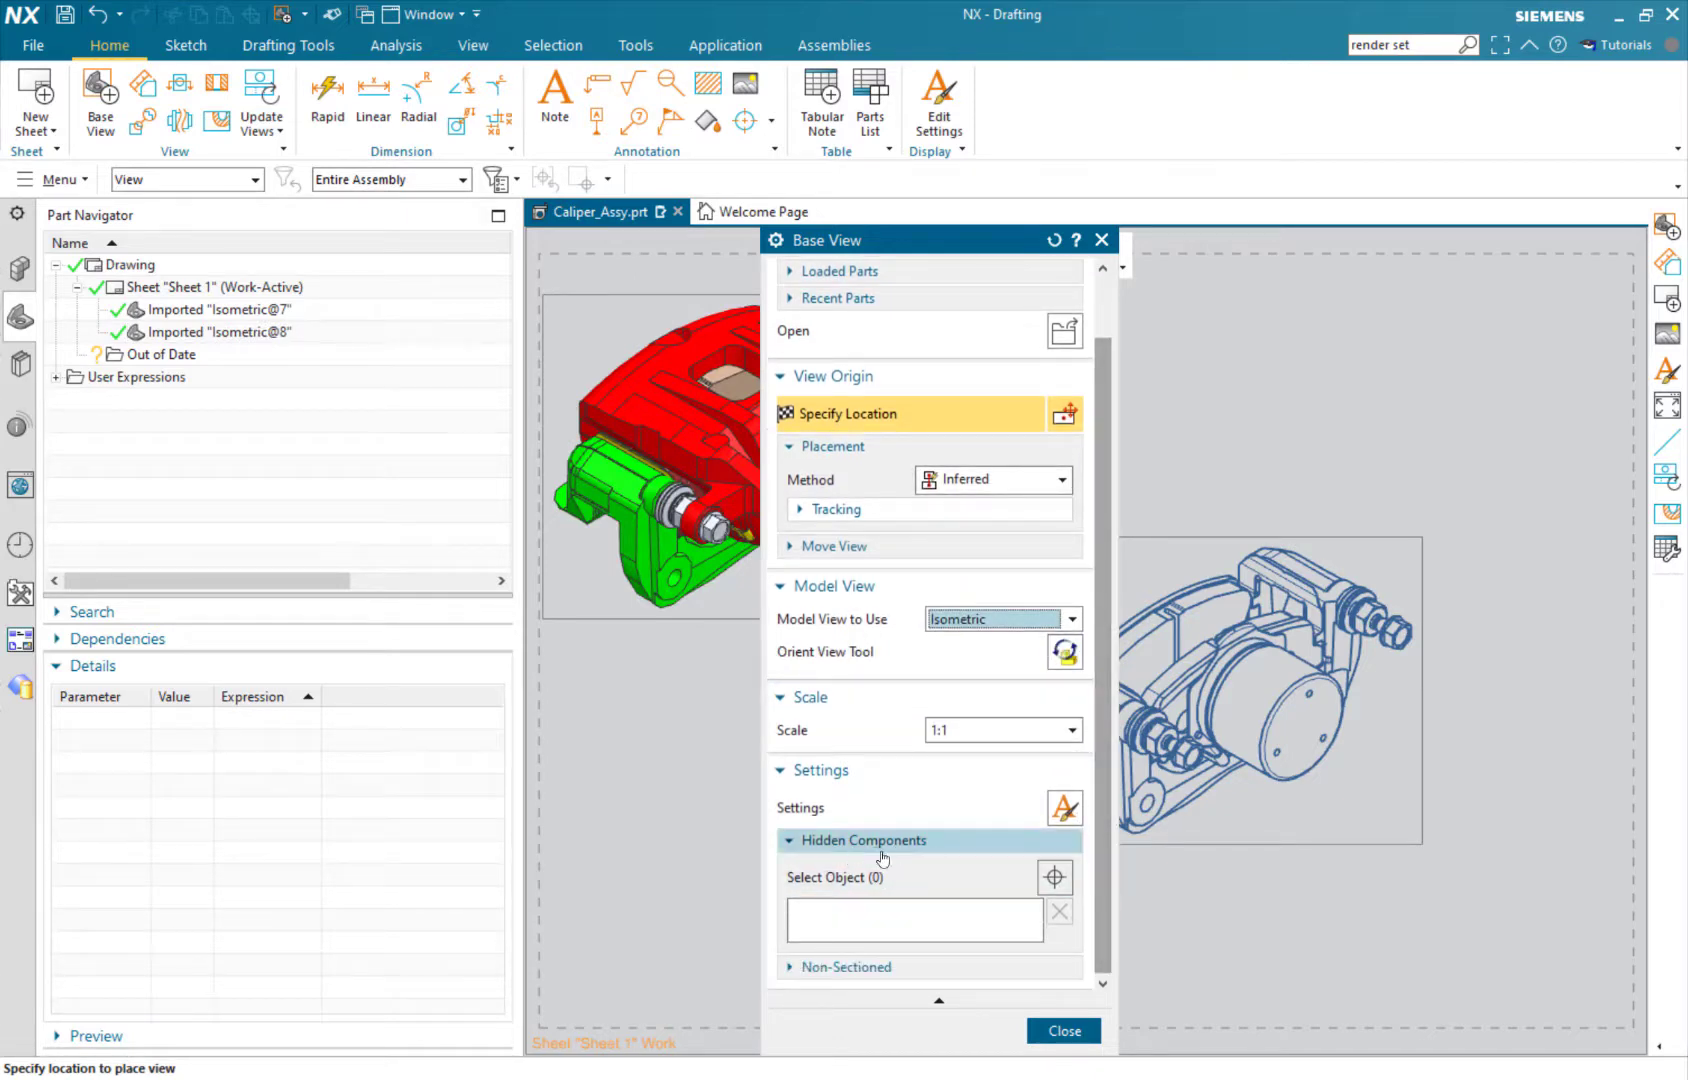
click(850, 878)
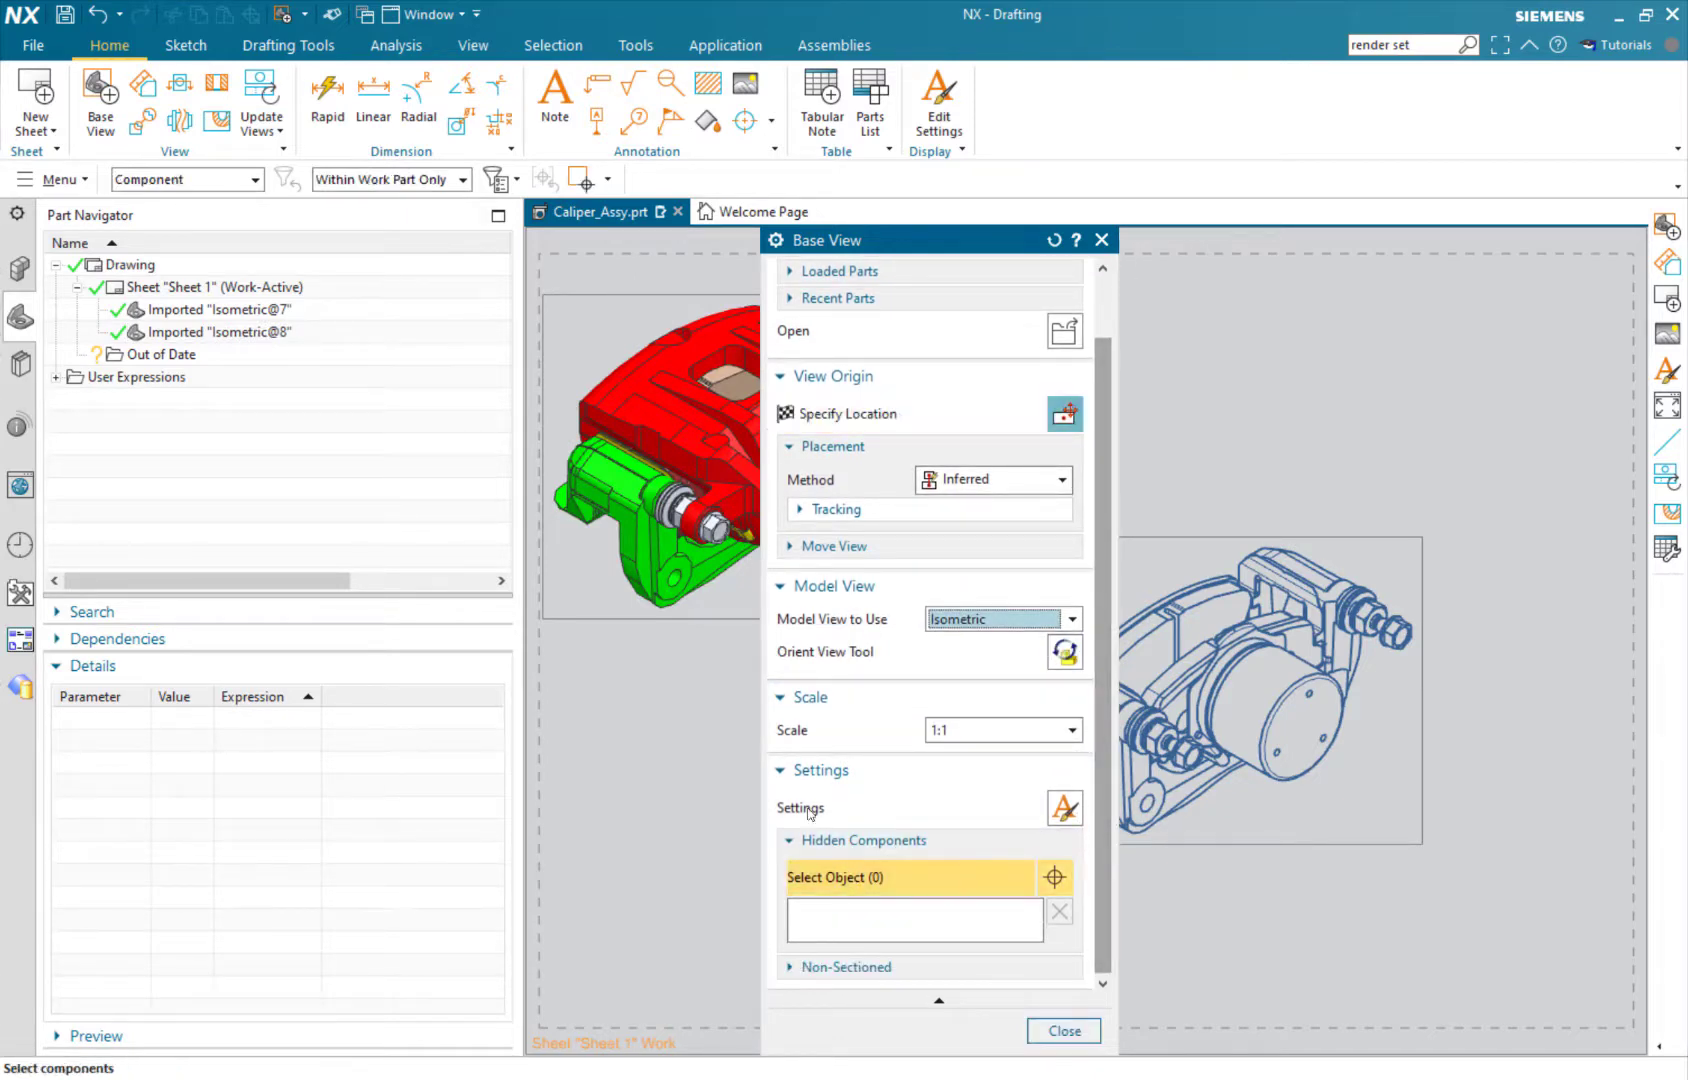
click(653, 398)
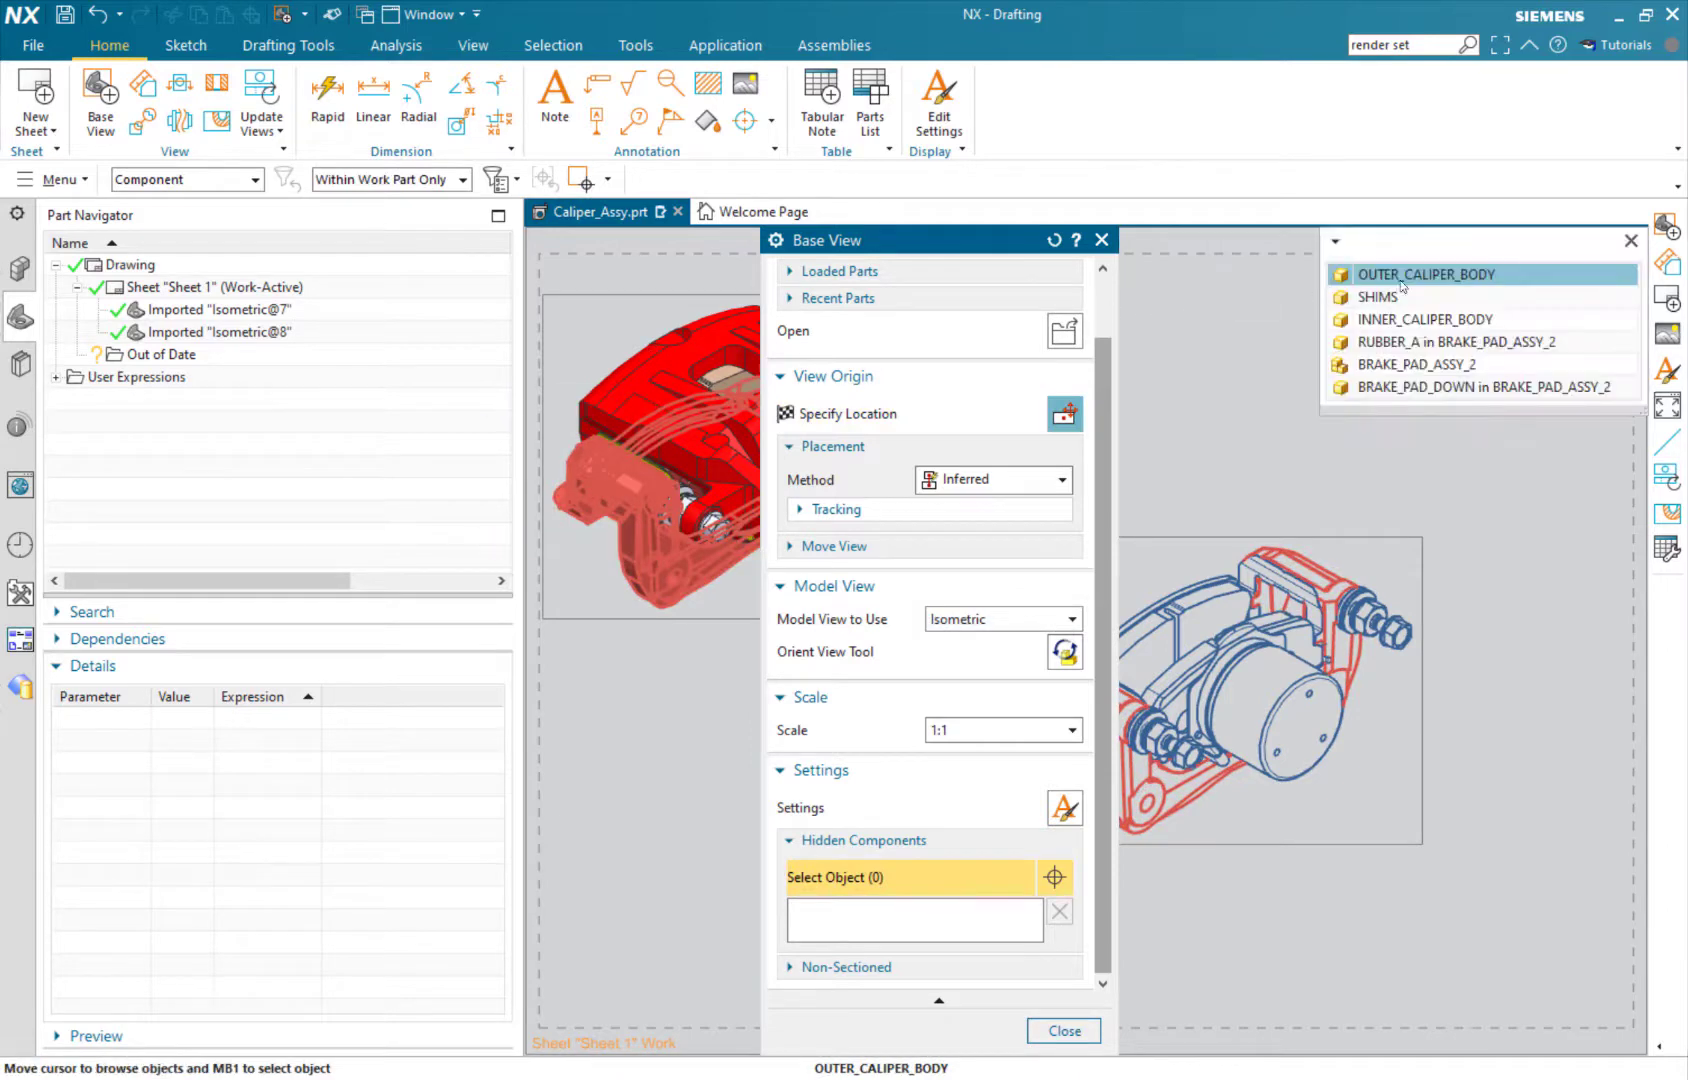
click(1403, 320)
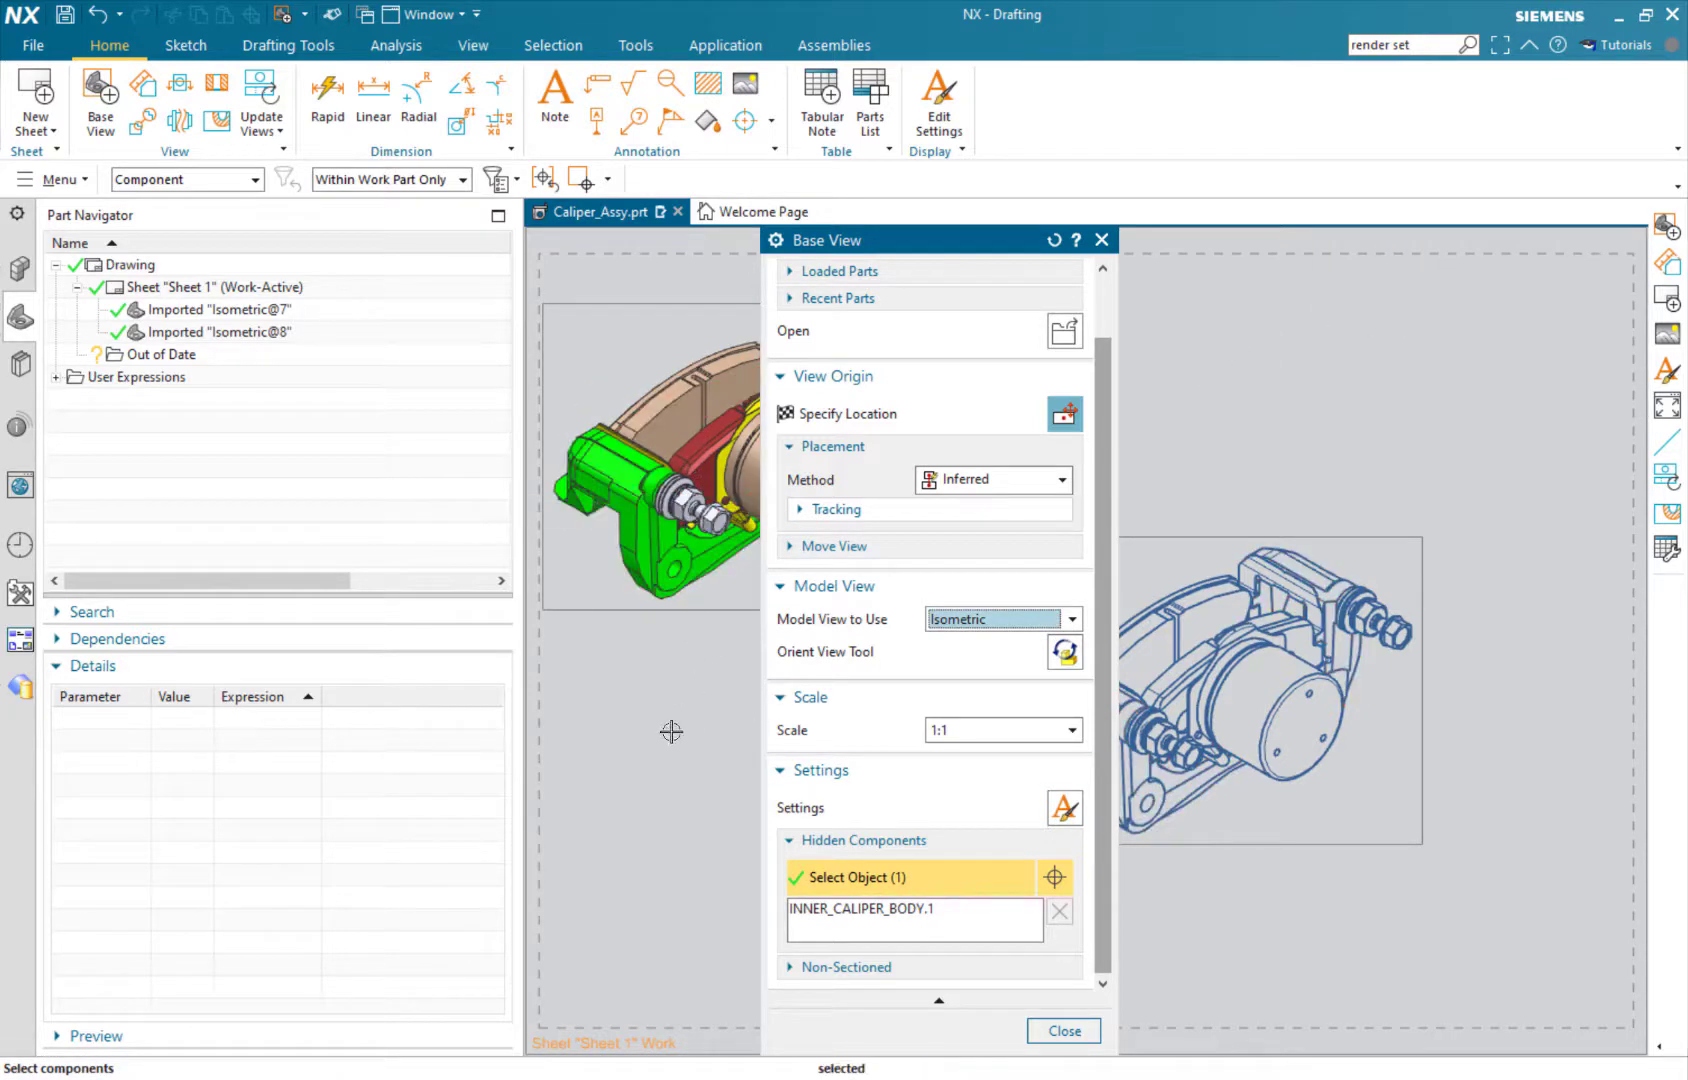
middle_click(708, 689)
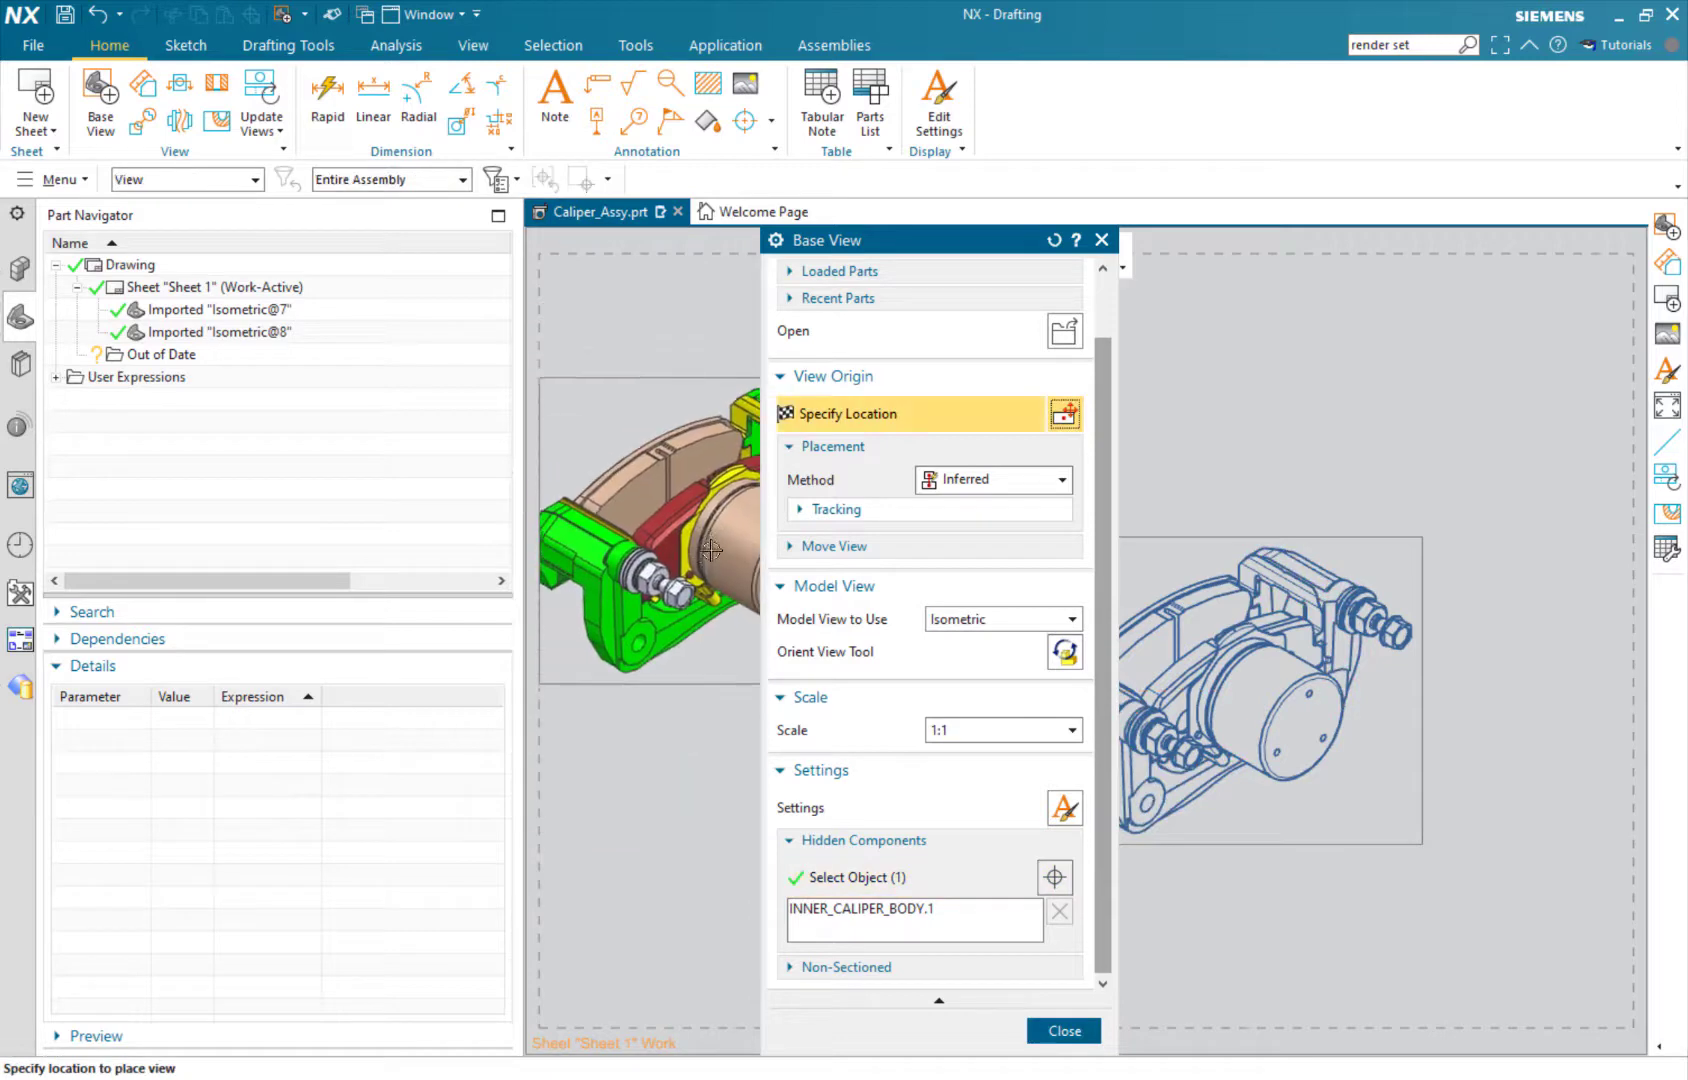
click(1266, 414)
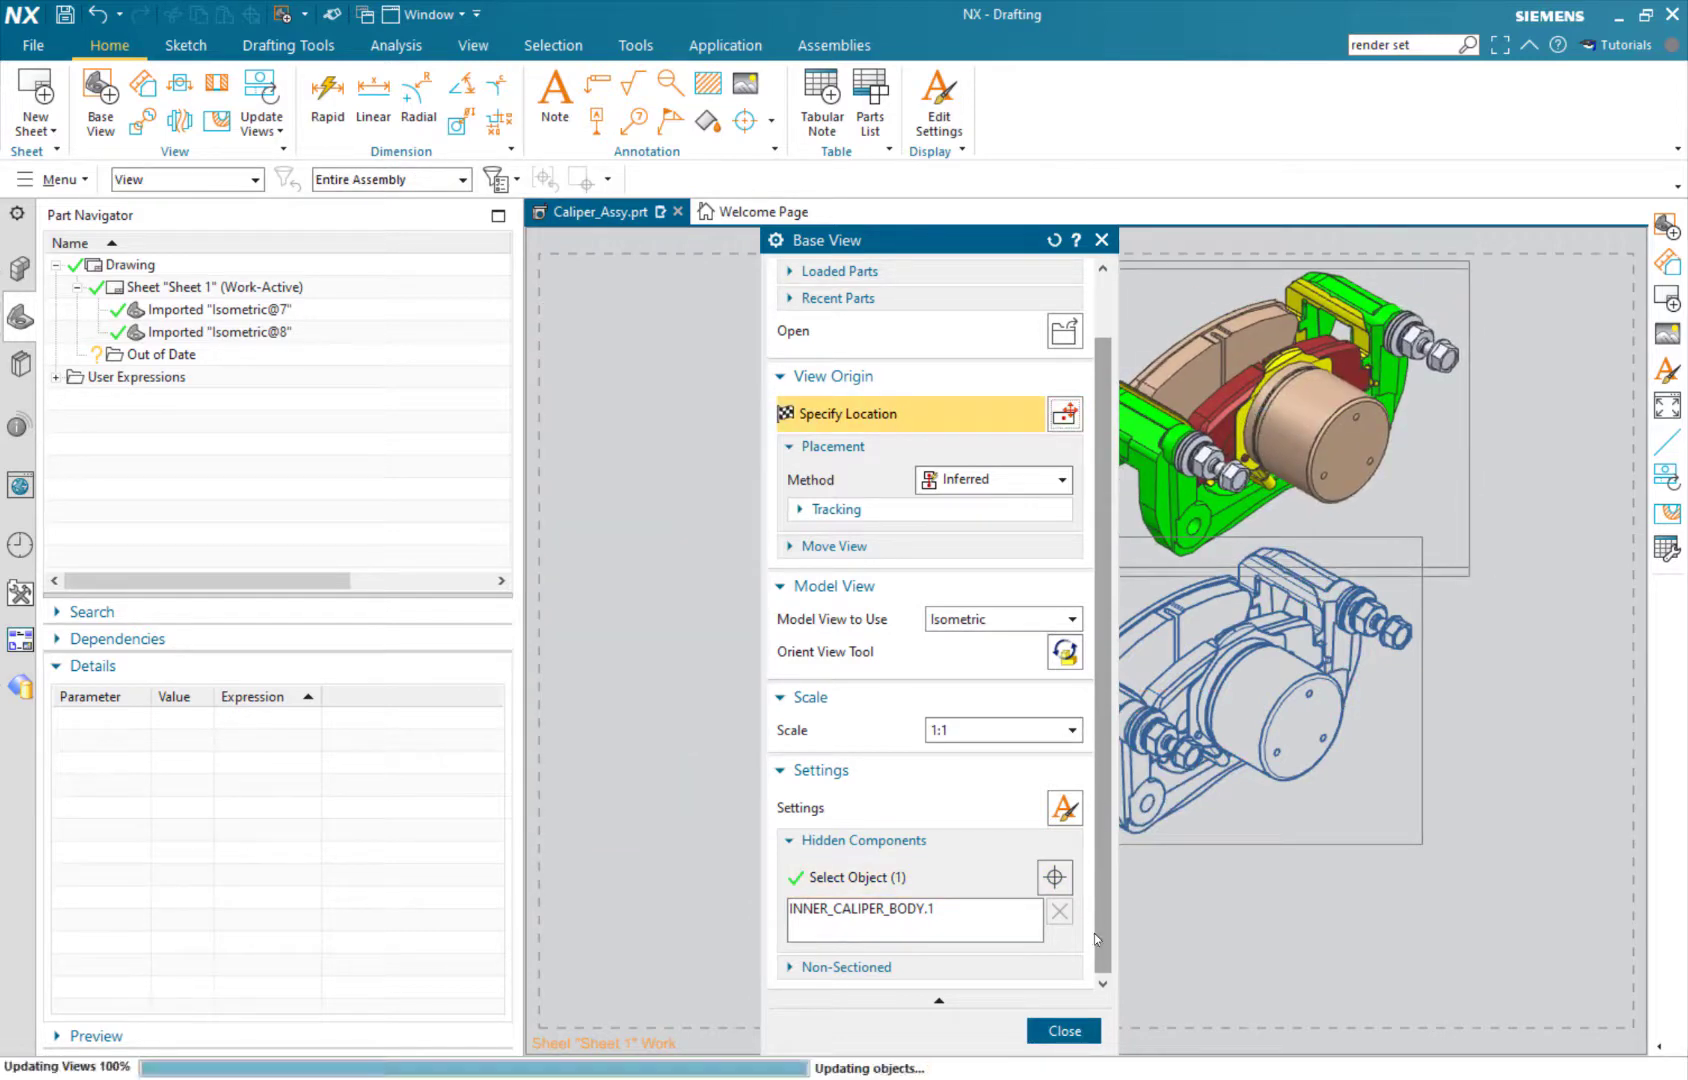
key(Escape)
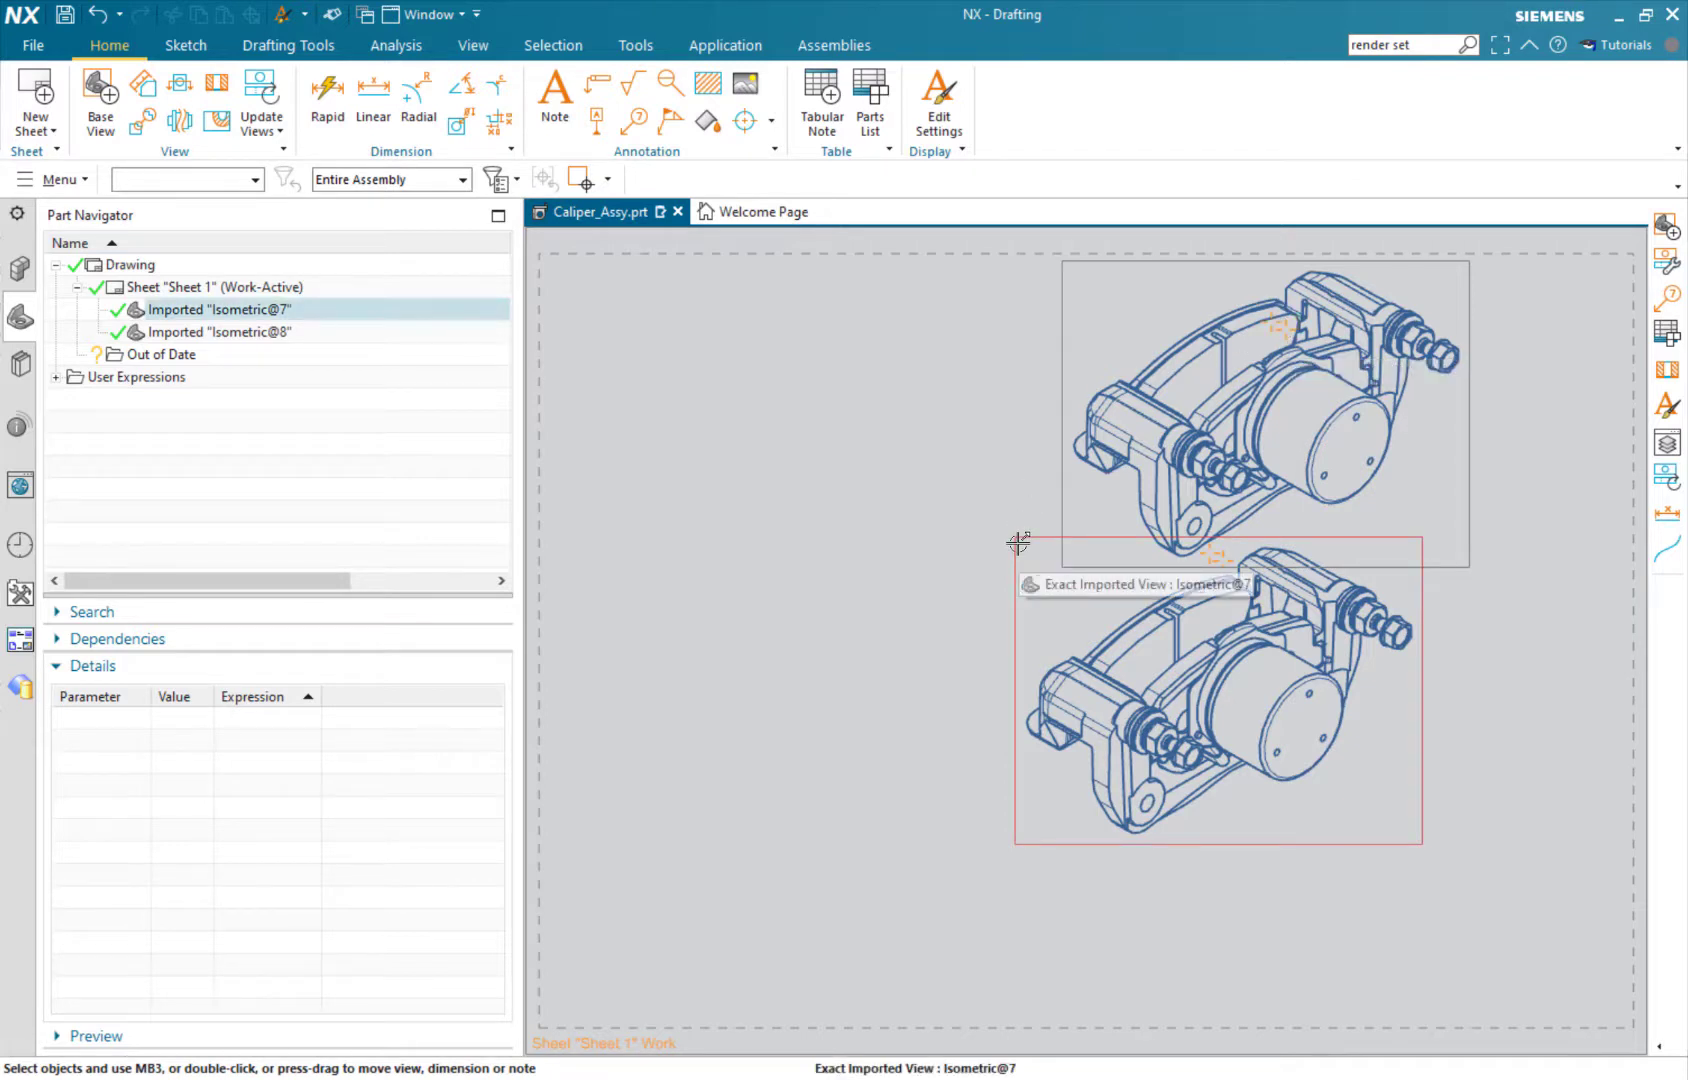
Remove INNER_CALIPER_BODY from the hidden components of the upper isometric view and update the drawing views.
click(1062, 325)
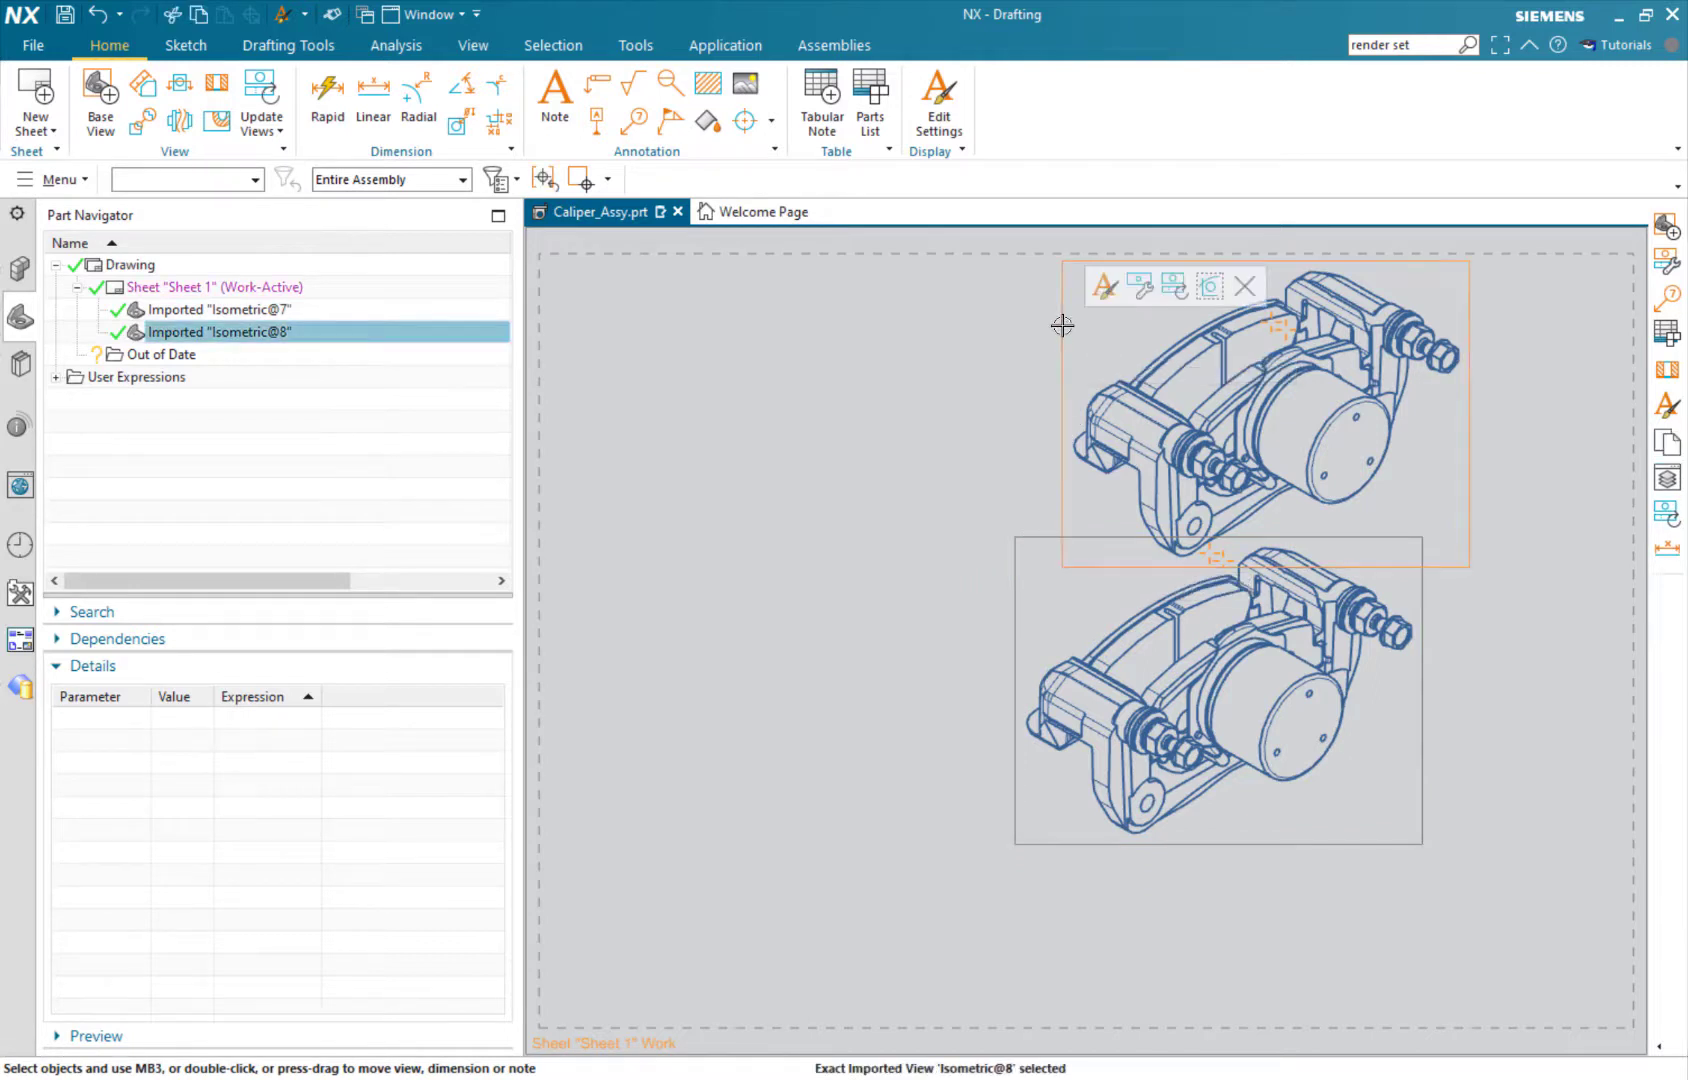
click(1141, 288)
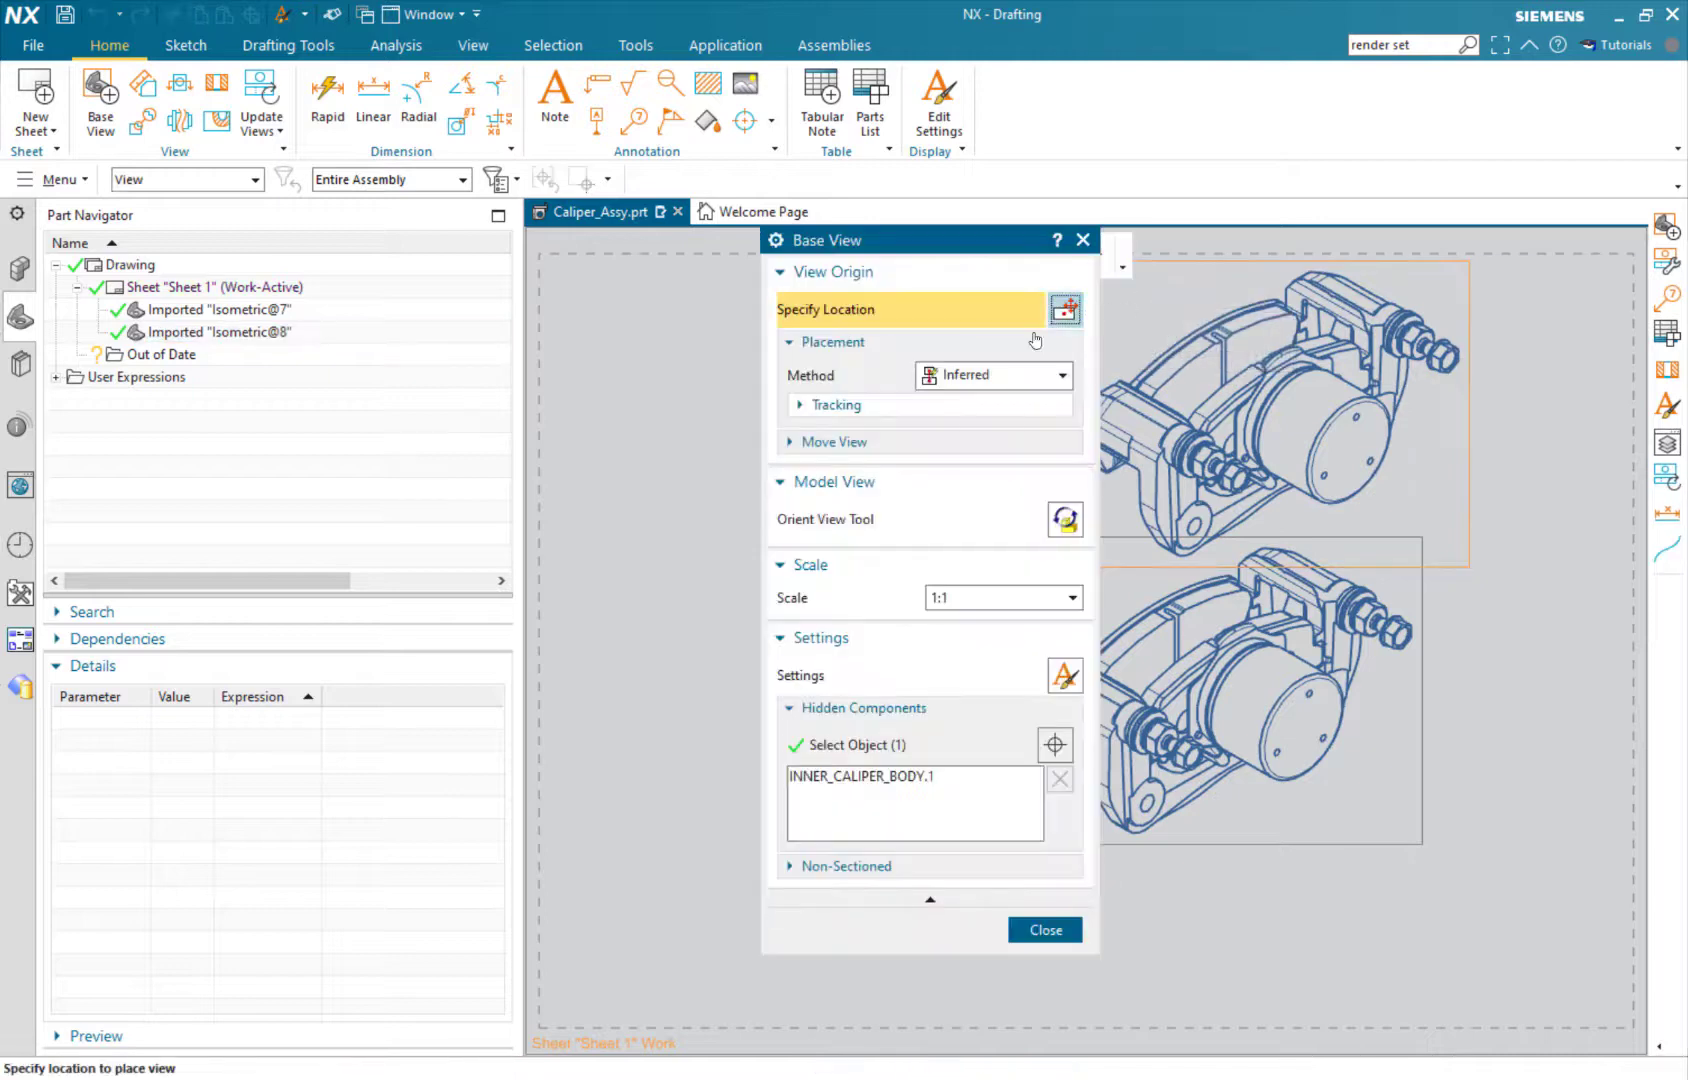
click(881, 783)
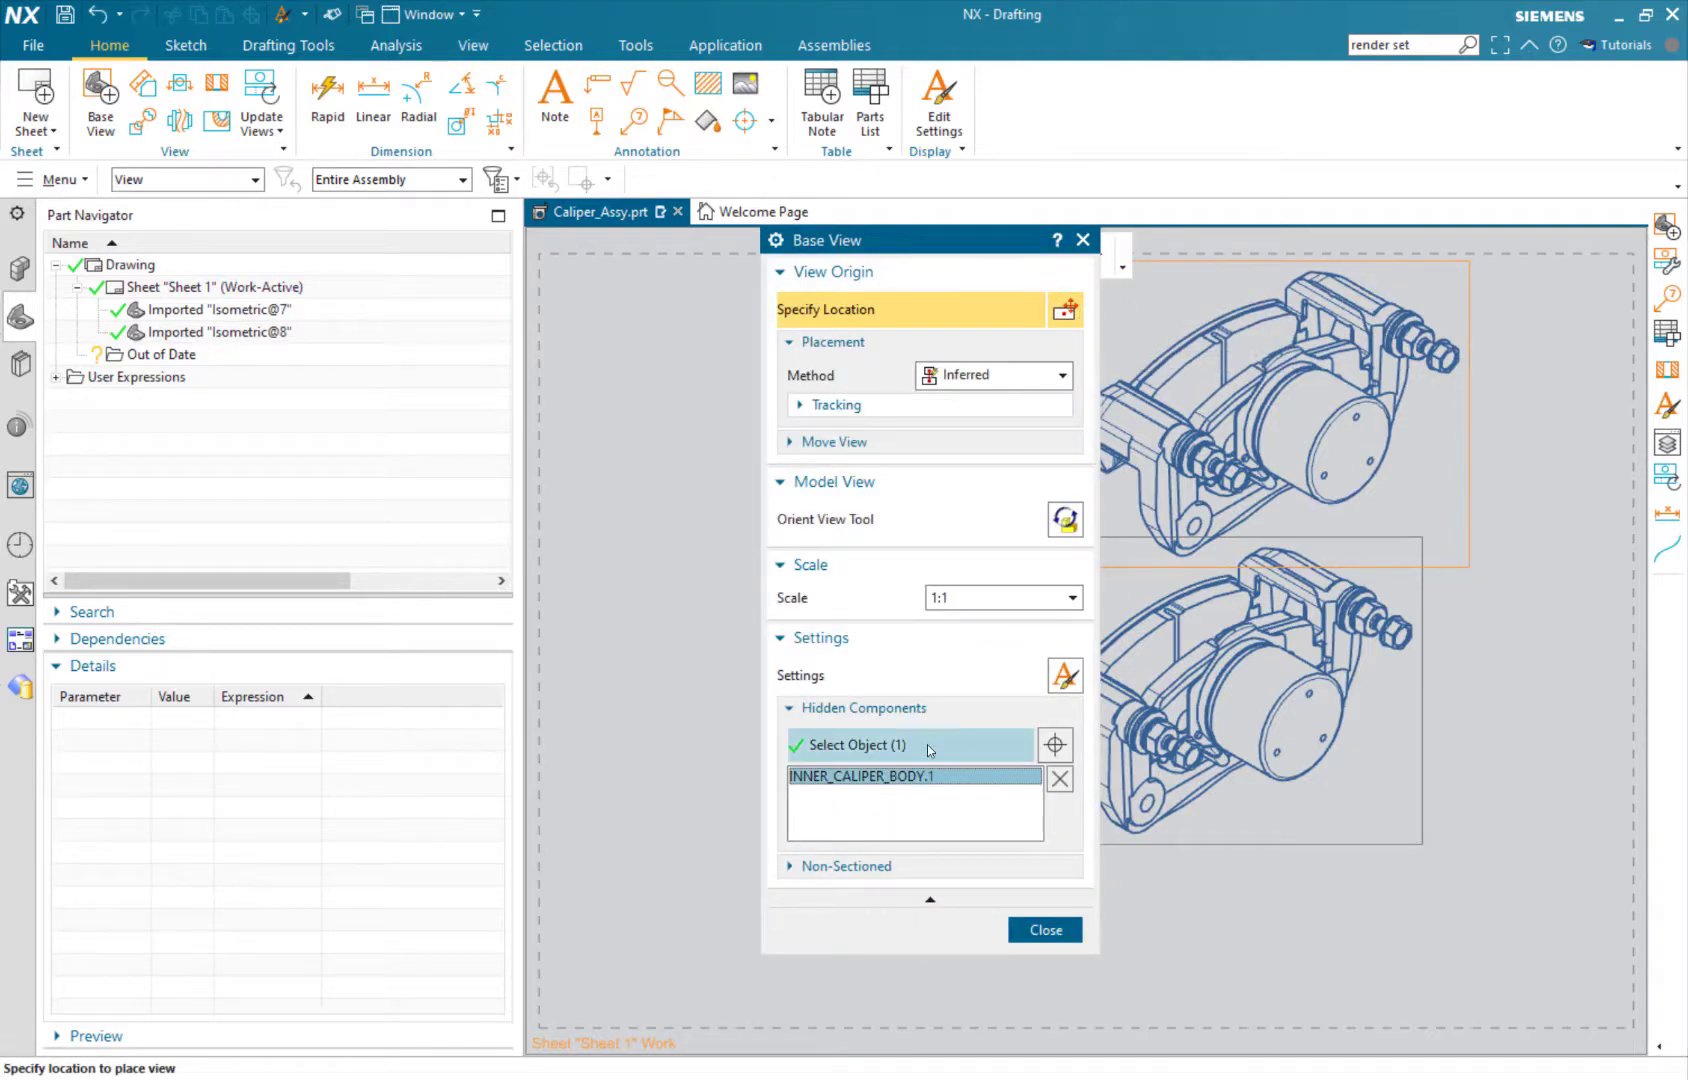
click(1060, 780)
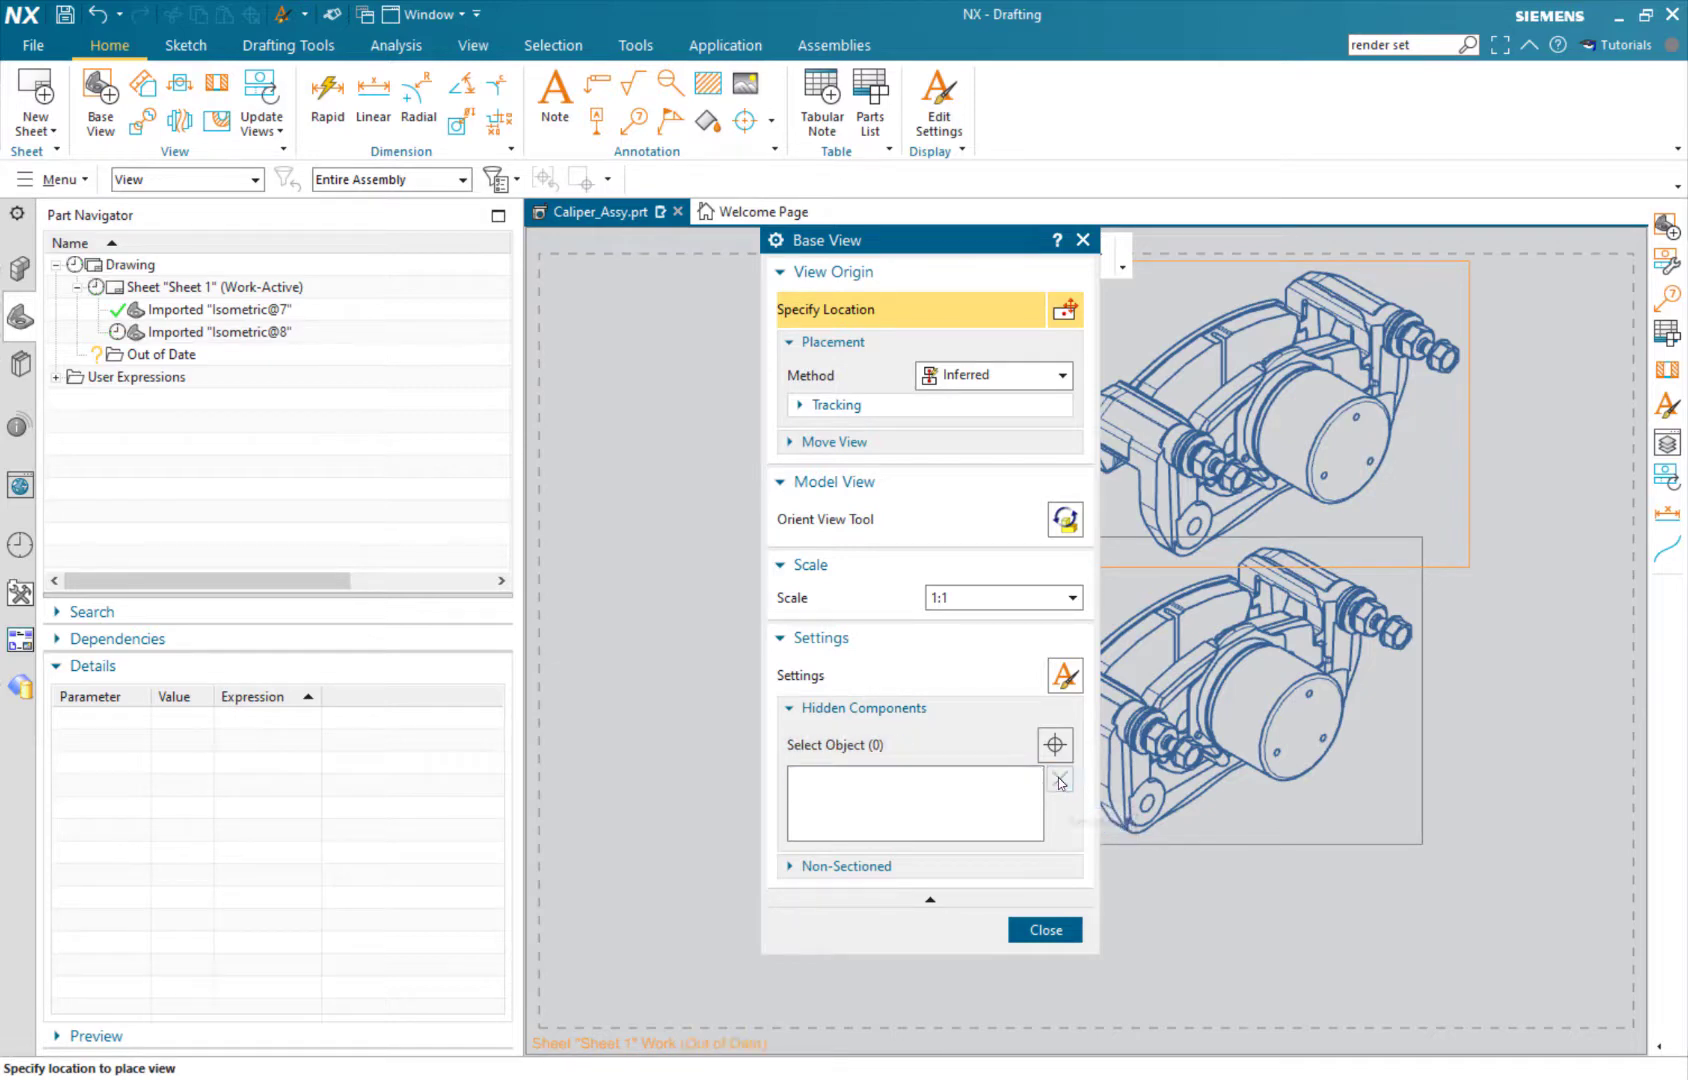
click(1048, 928)
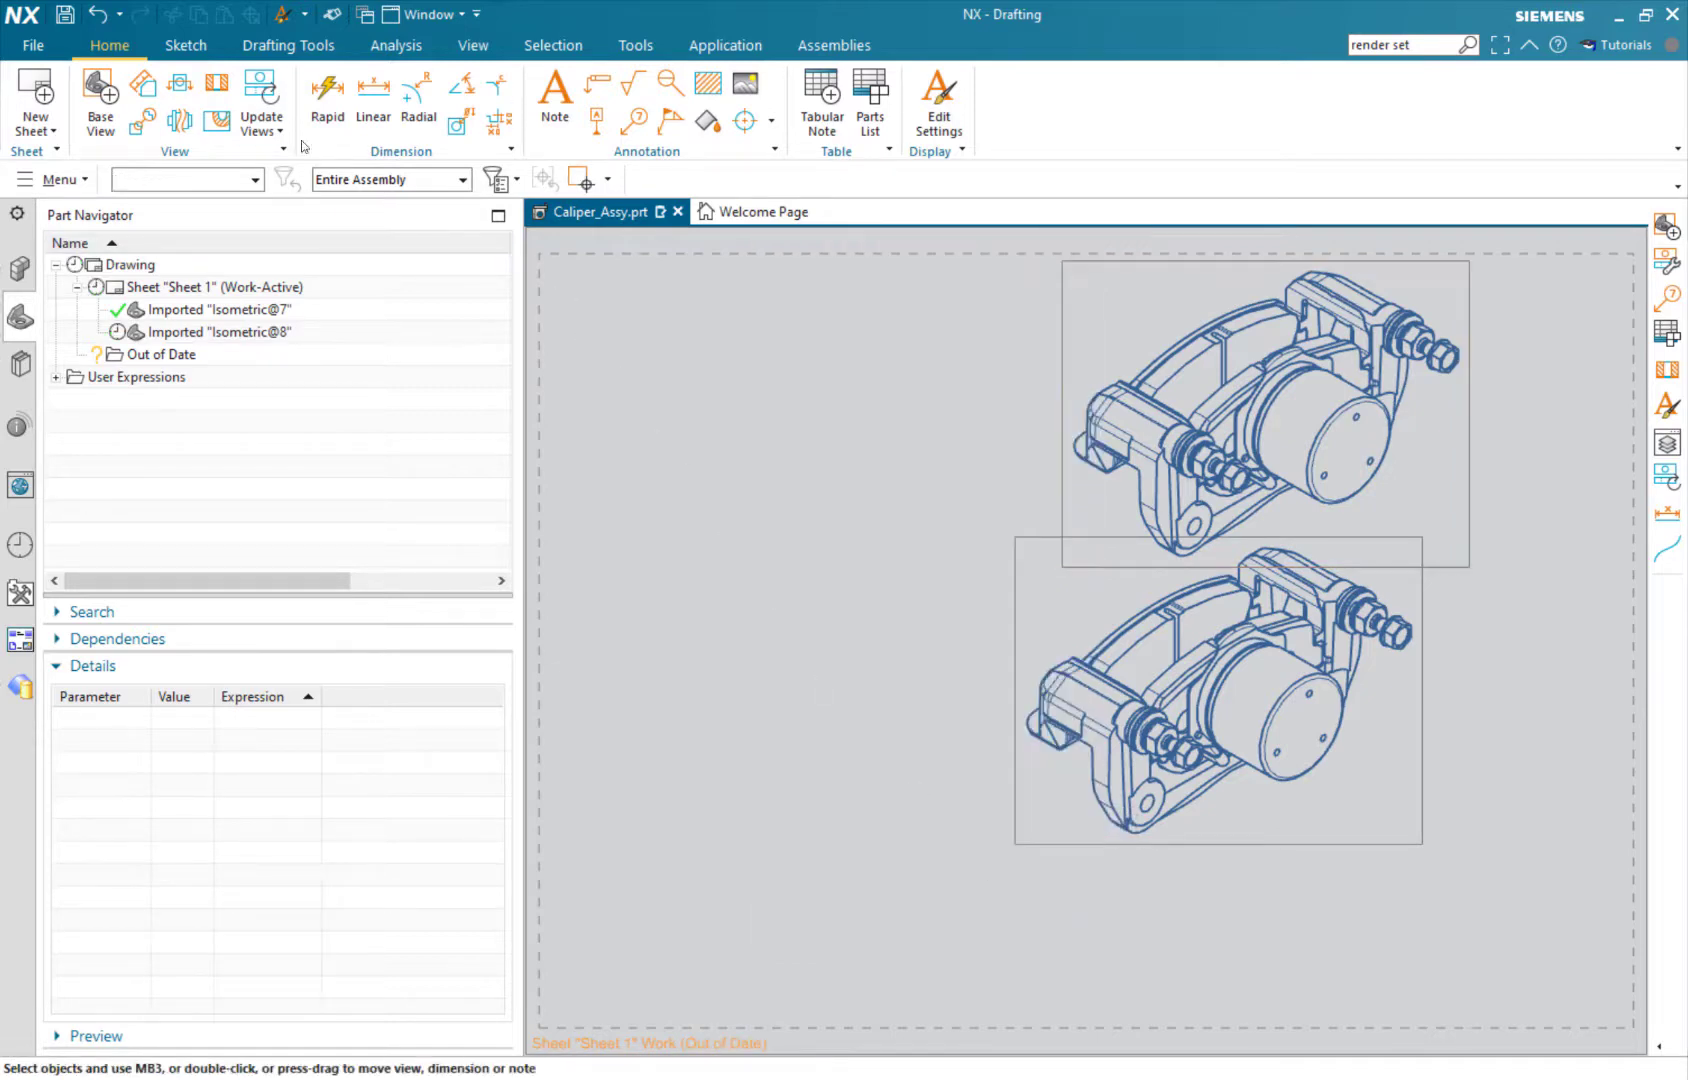
click(261, 98)
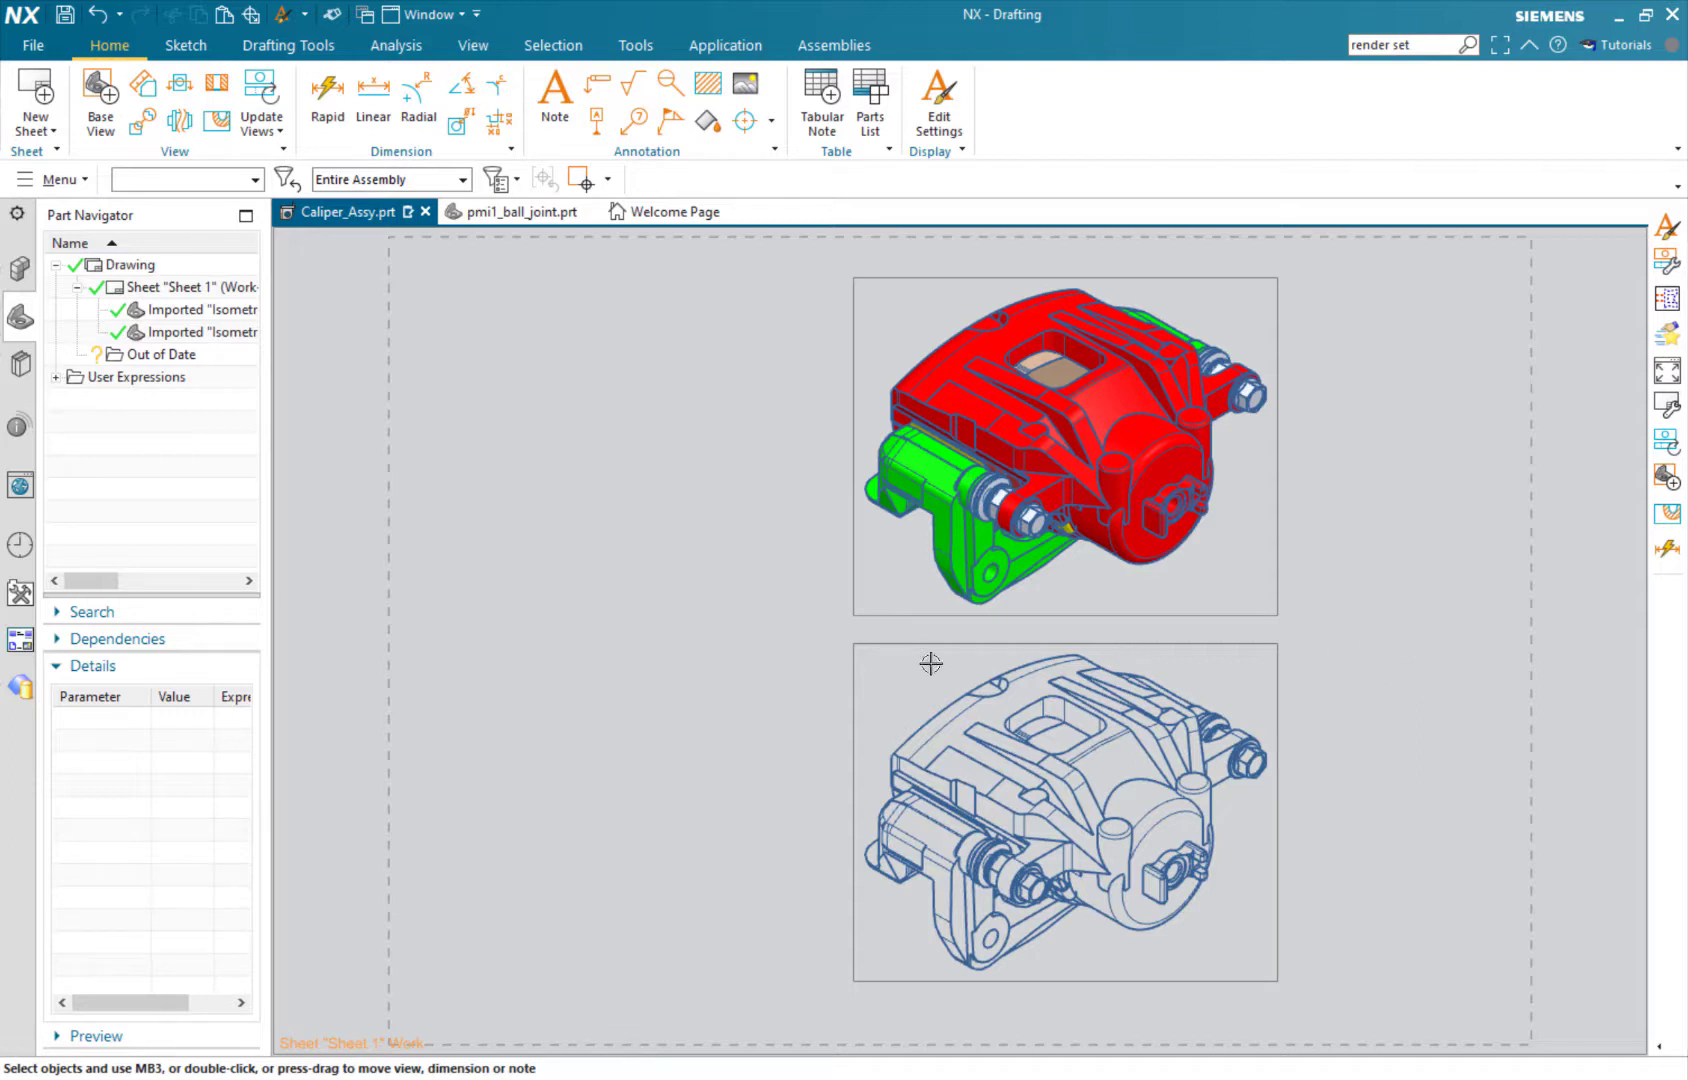
right_click(898, 648)
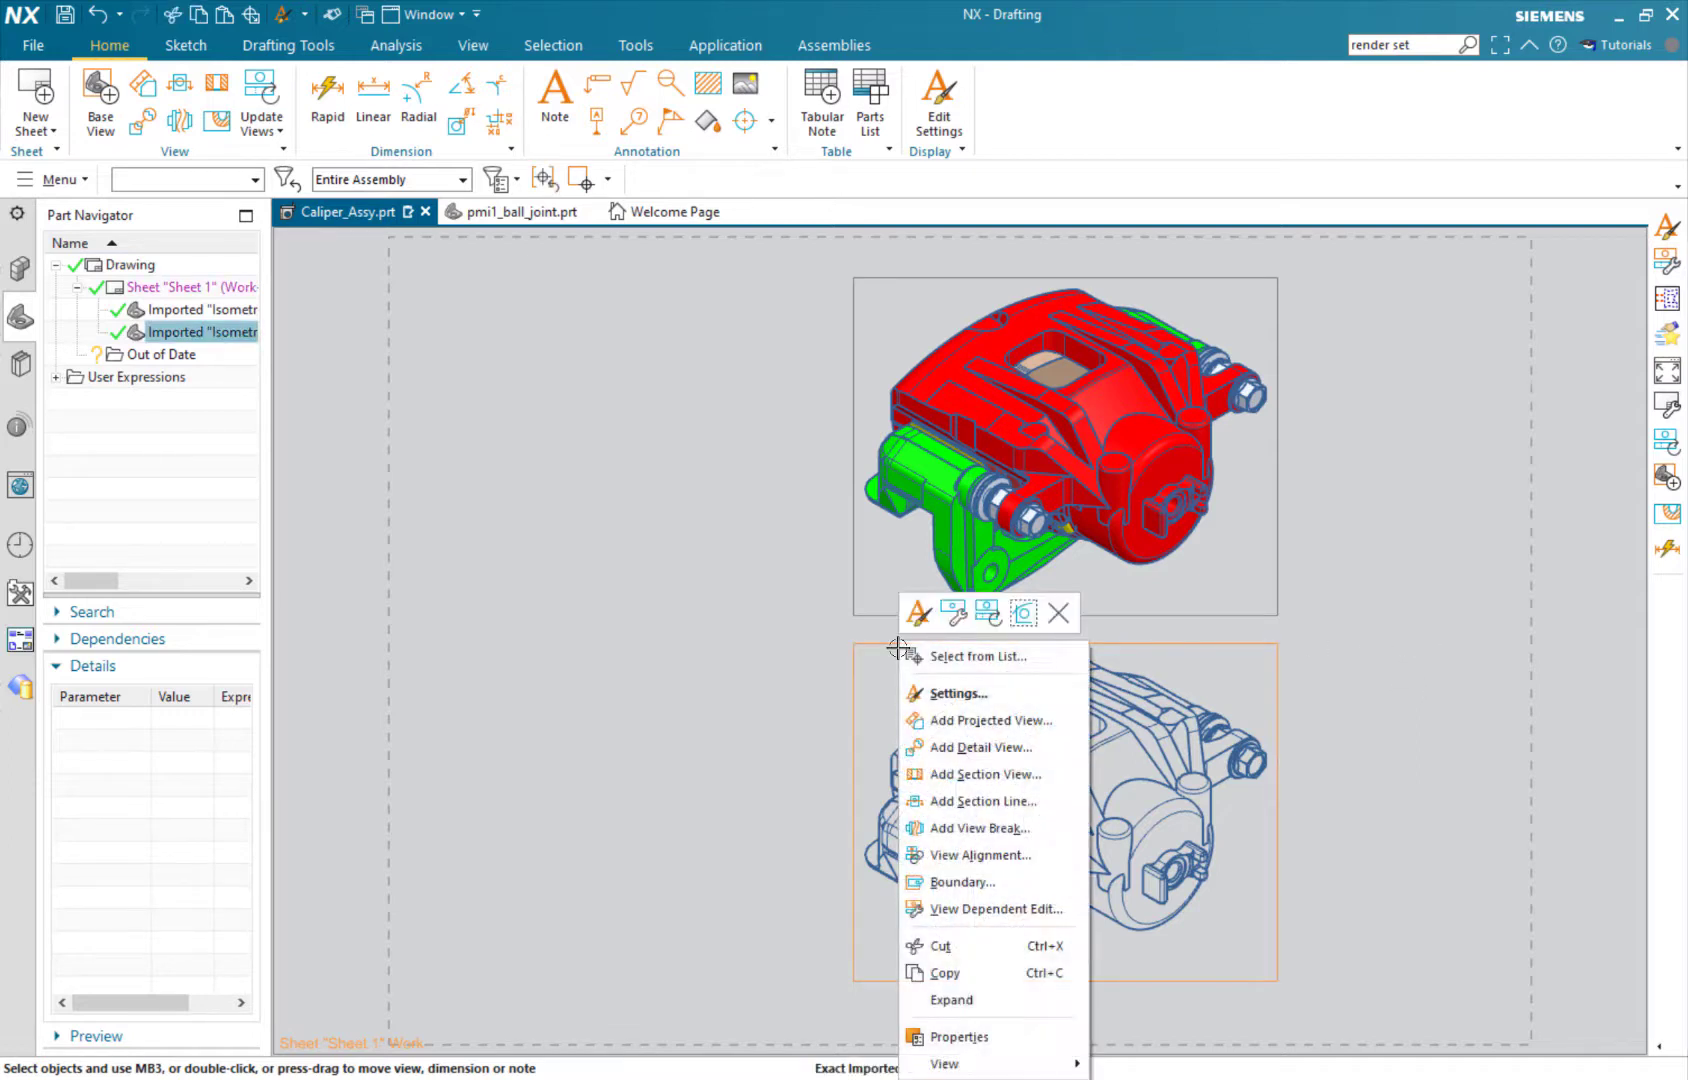
click(960, 909)
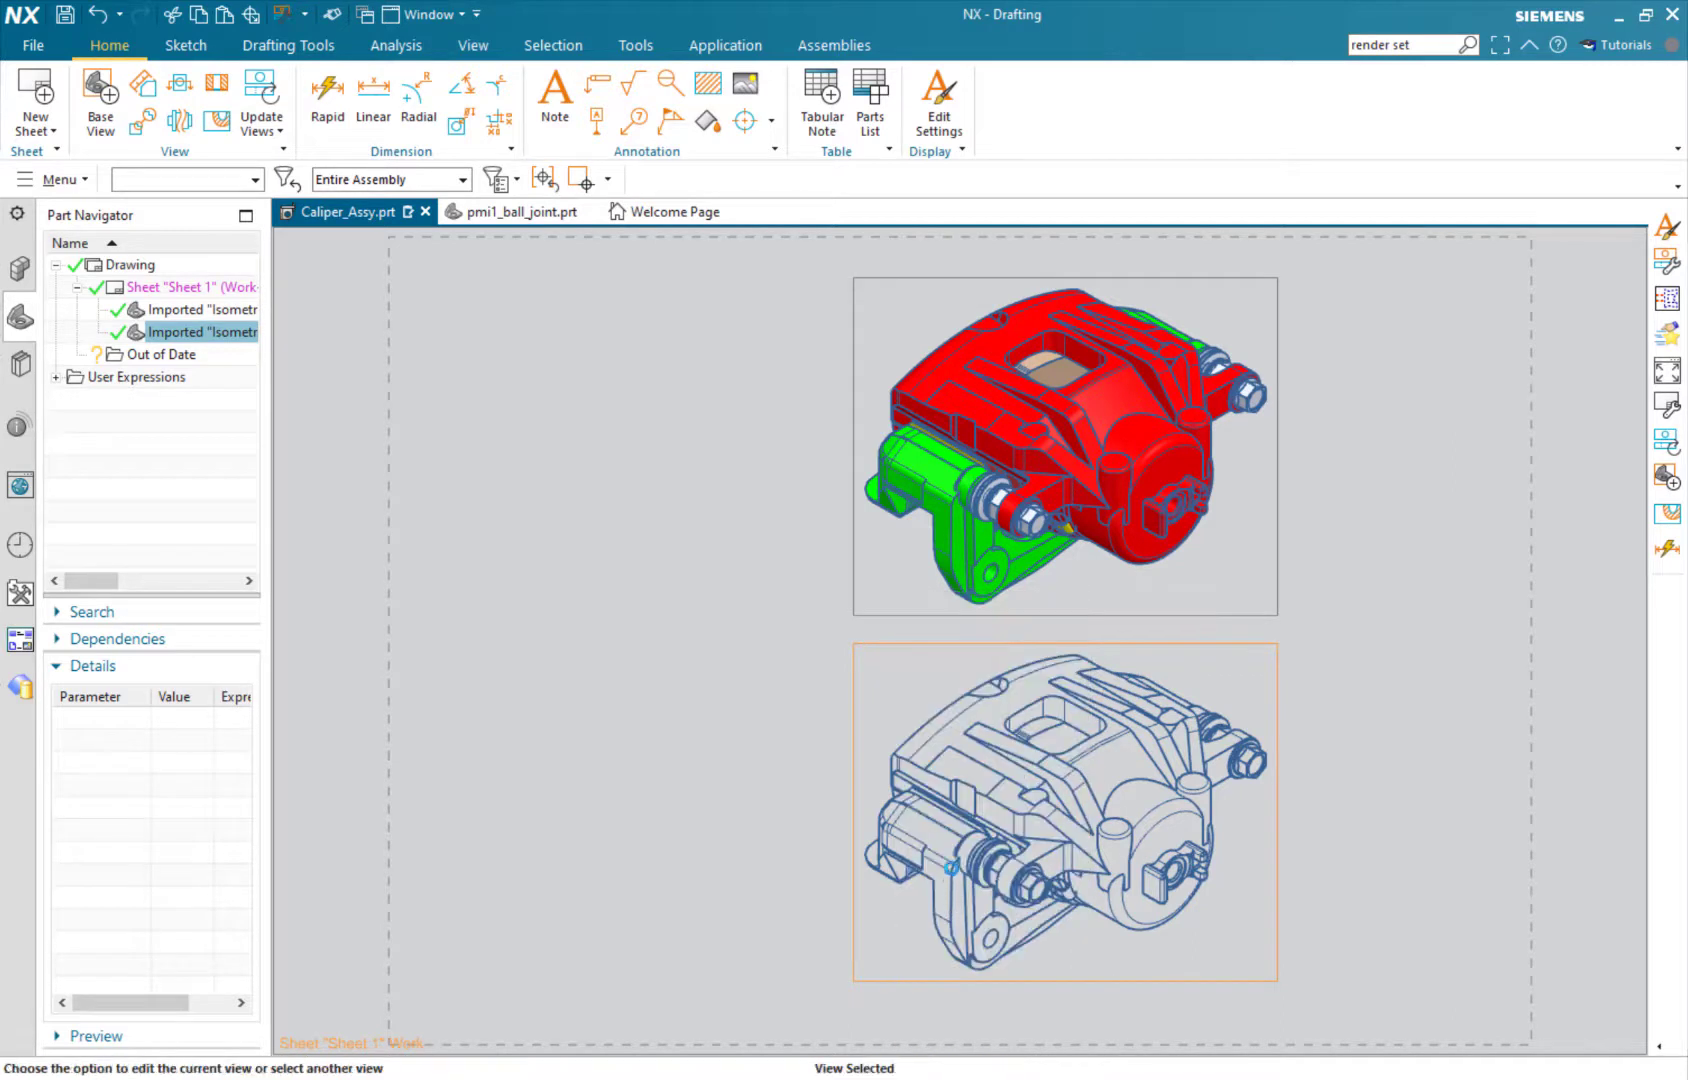
drag(910, 253, 653, 262)
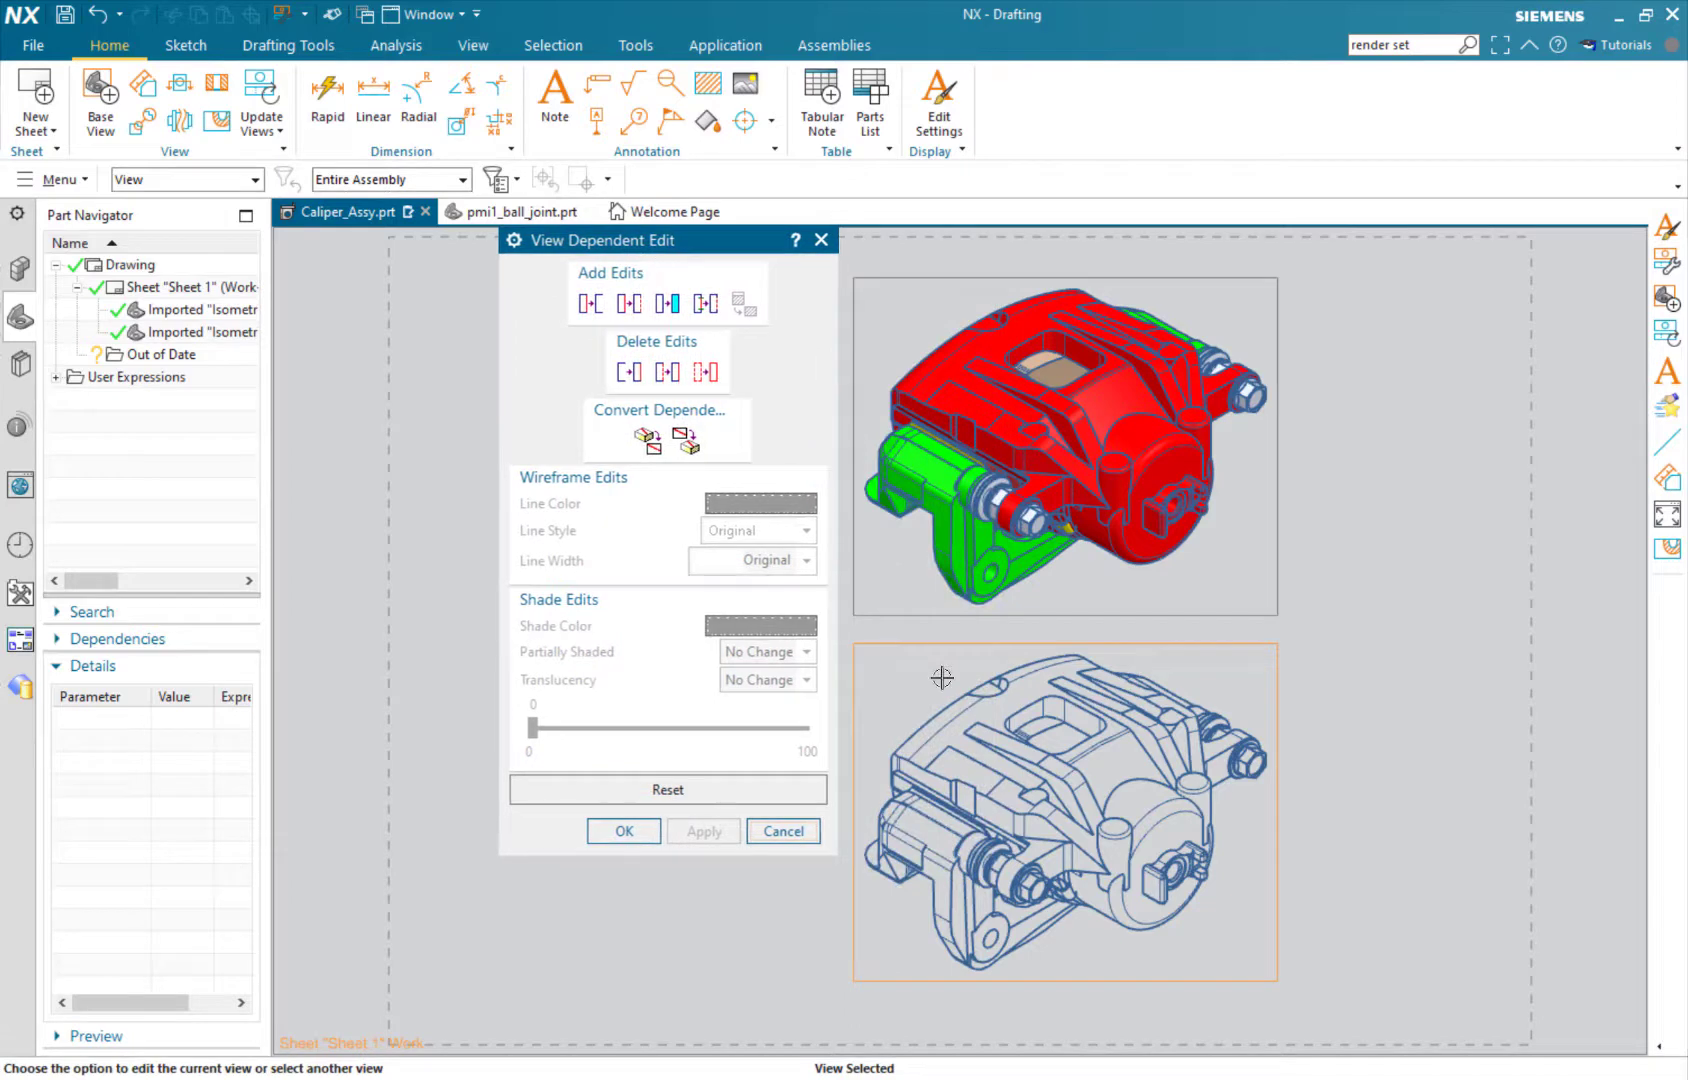
scroll(960, 725, up, 2)
mouse_move(1138, 697)
middle_down()
mouse_move(1140, 616)
mouse_move(1170, 574)
middle_up()
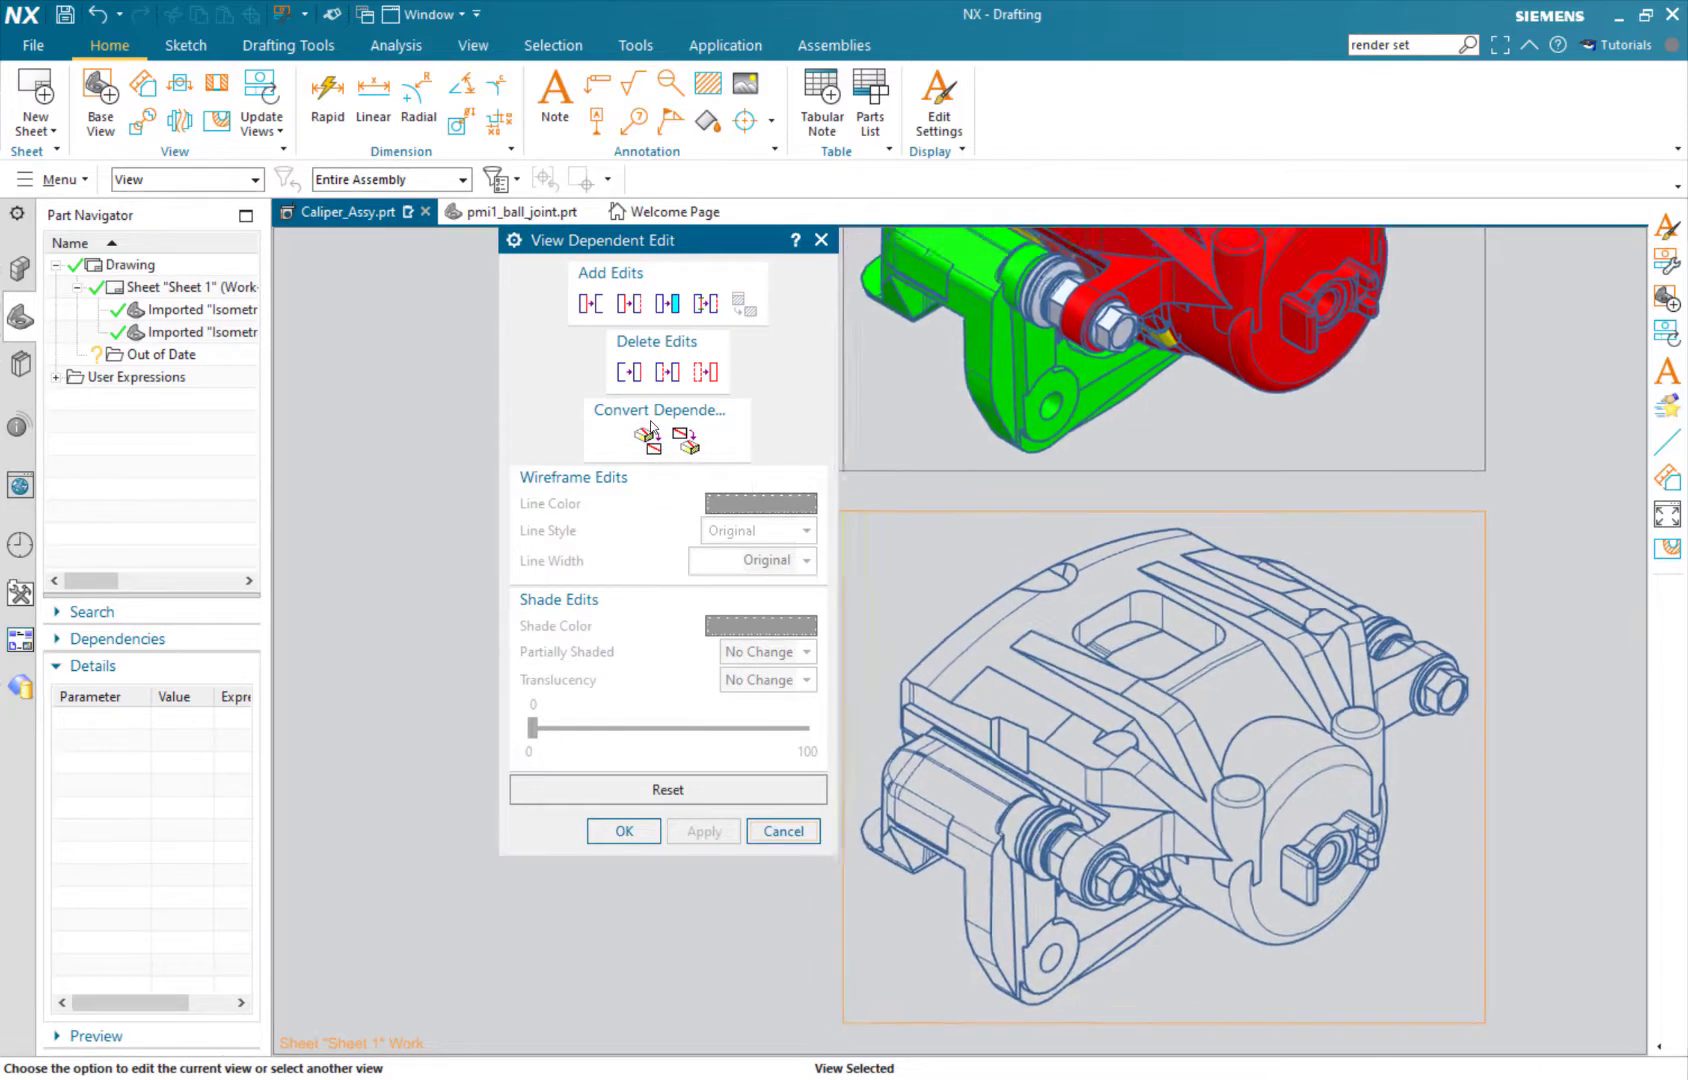
click(598, 312)
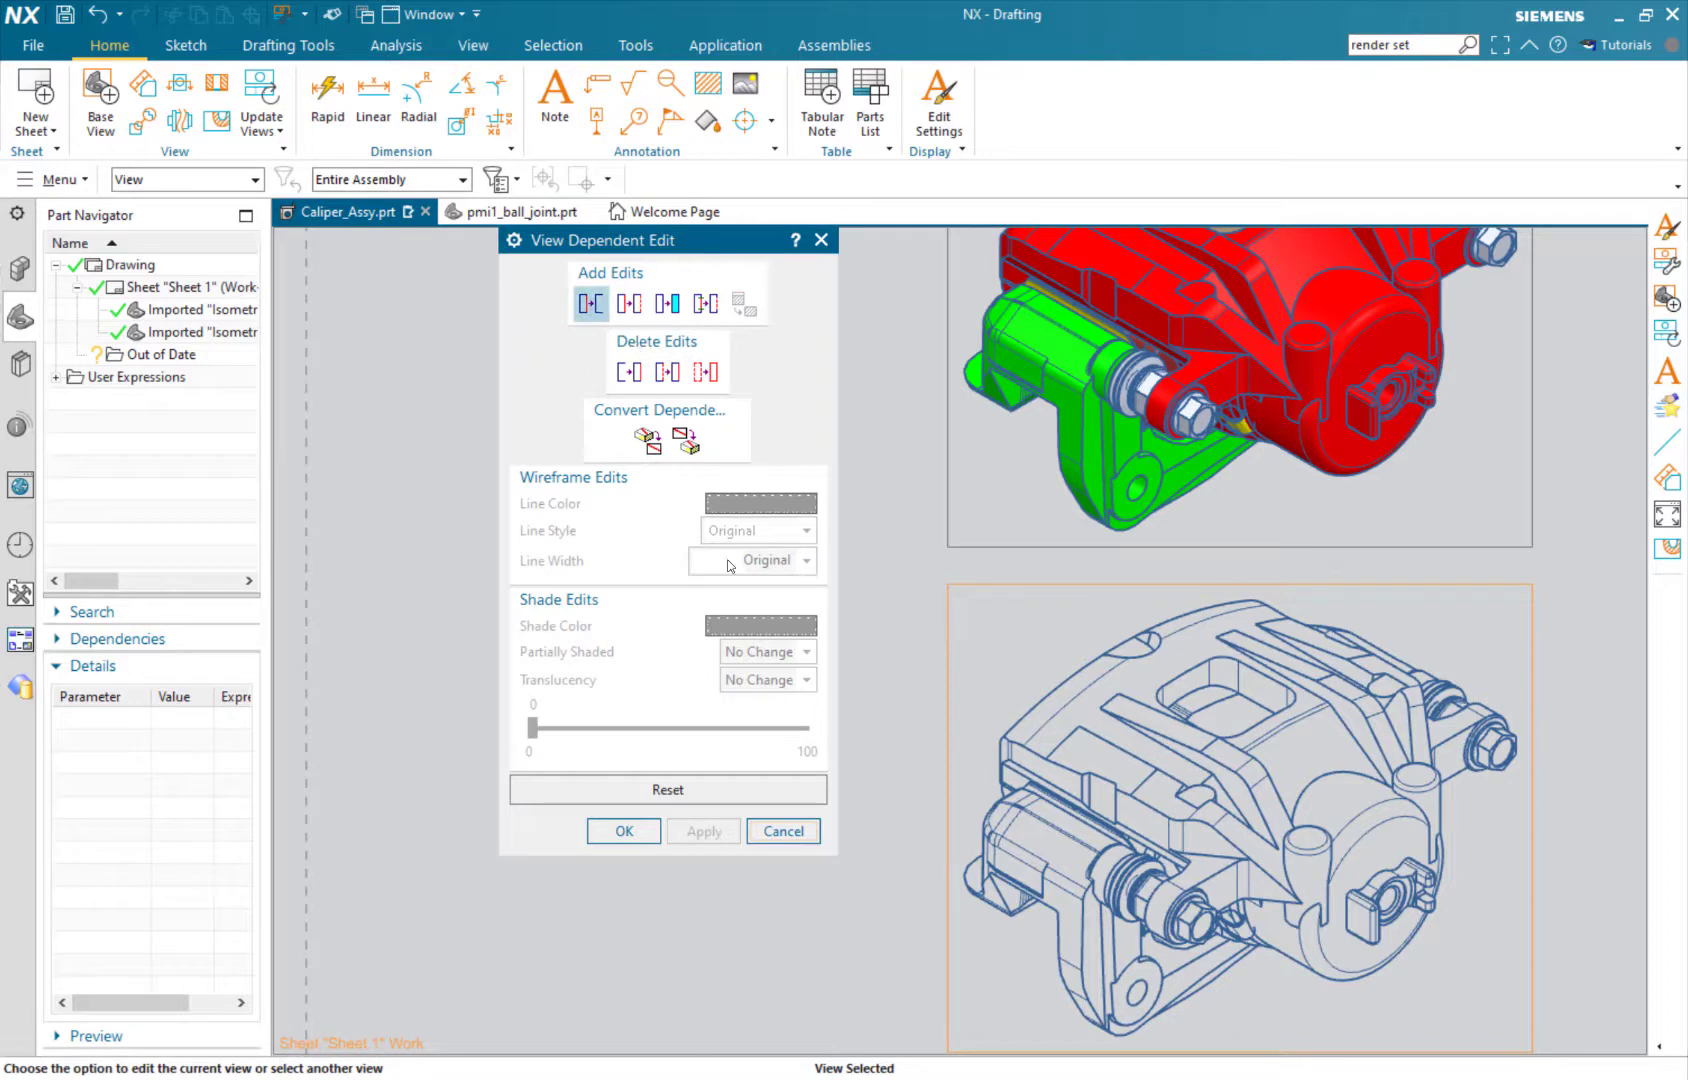
click(785, 829)
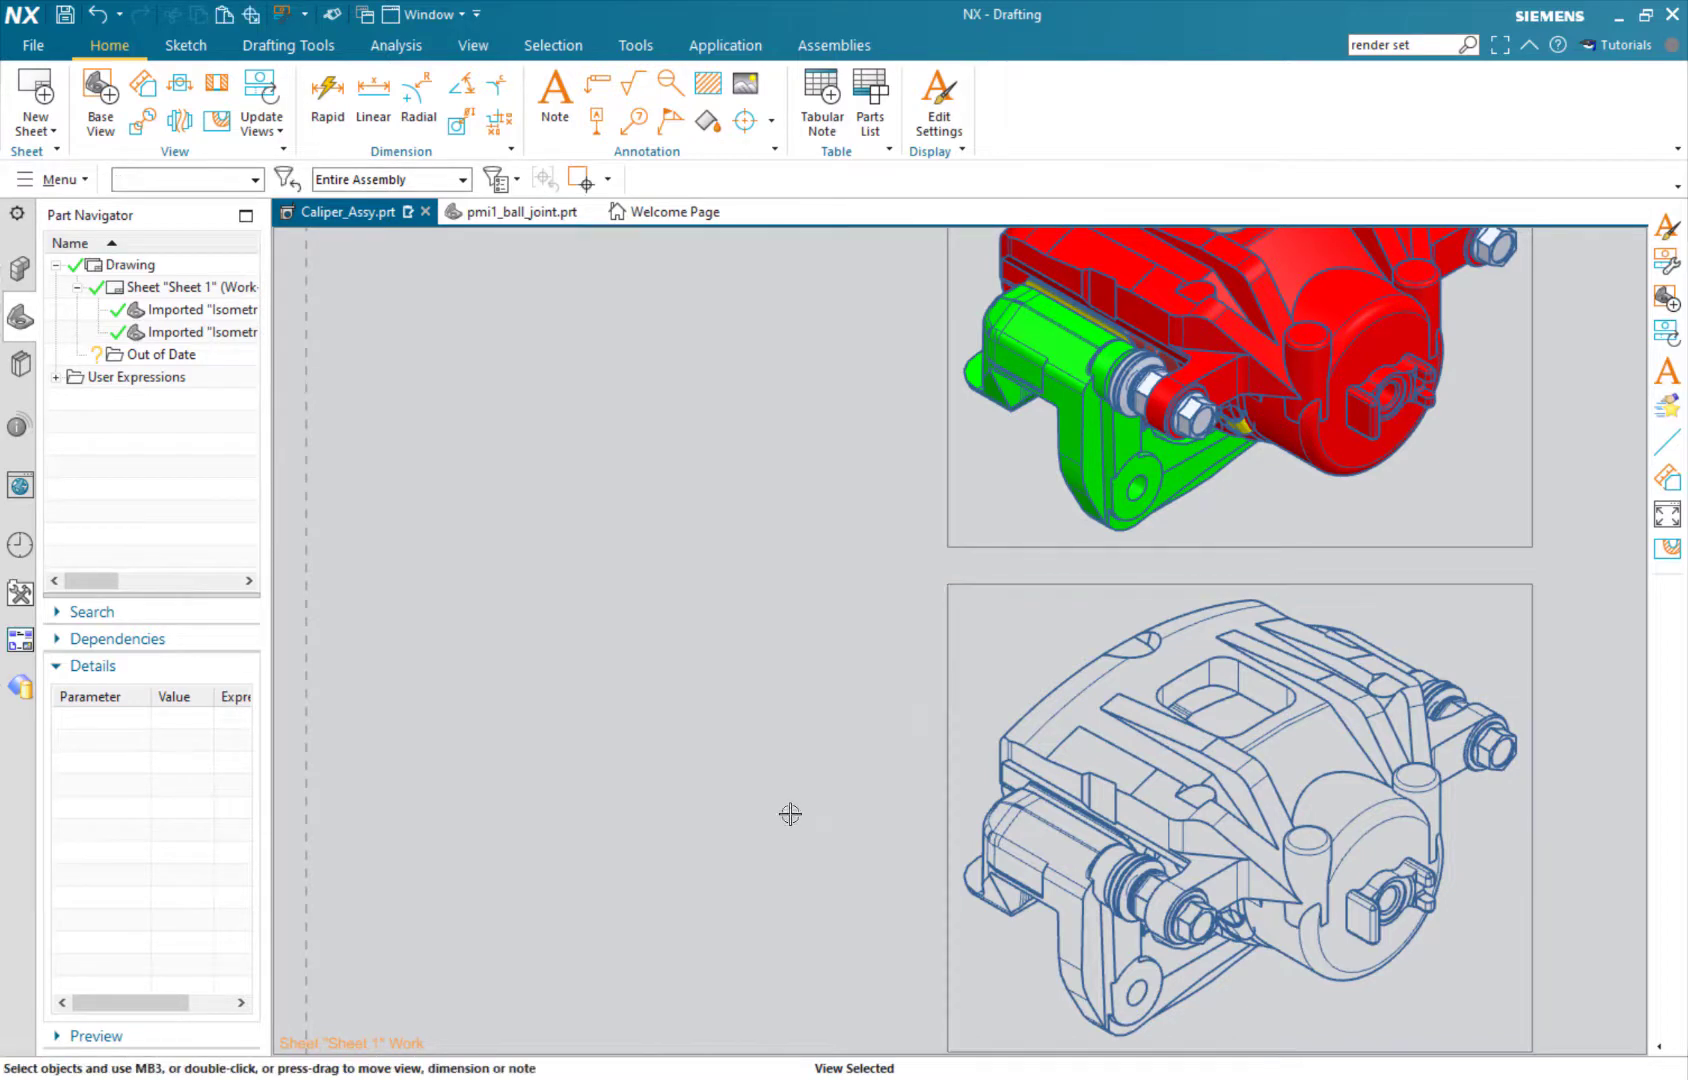
Turn off Show Smooth Edges in the settings of the lower wireframe isometric view.
right_click(947, 676)
click(1005, 693)
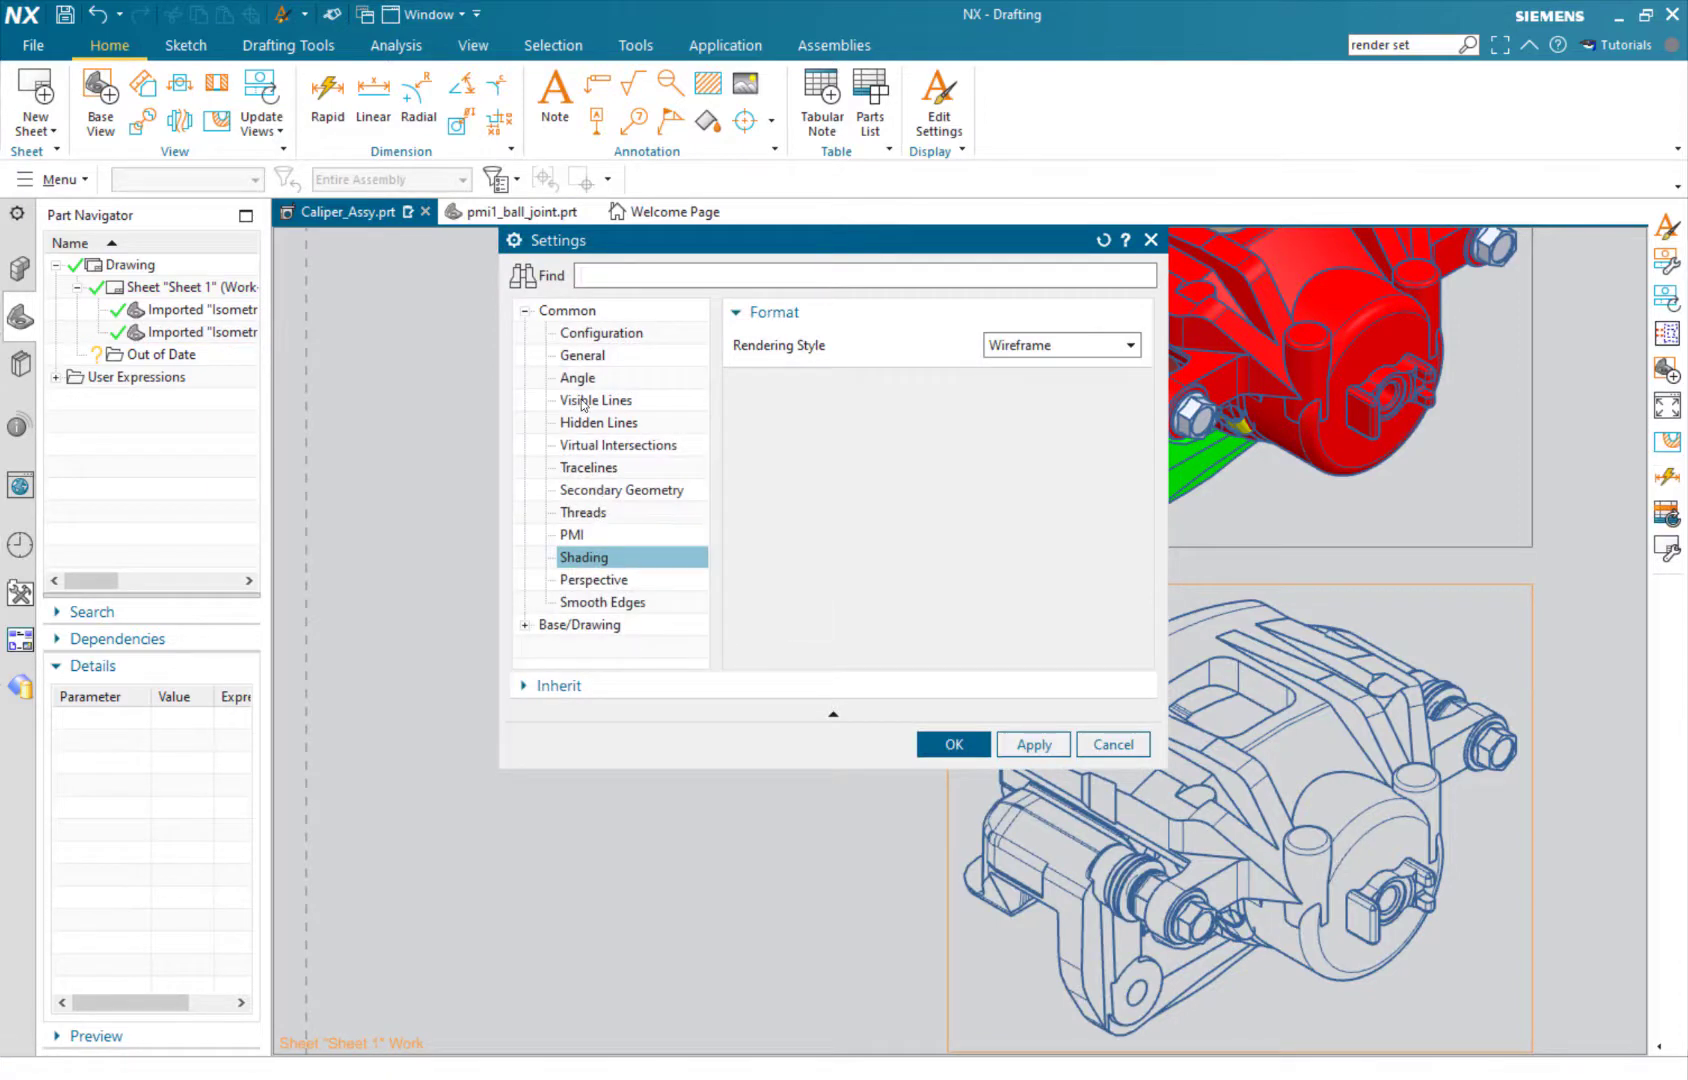
click(617, 603)
click(779, 350)
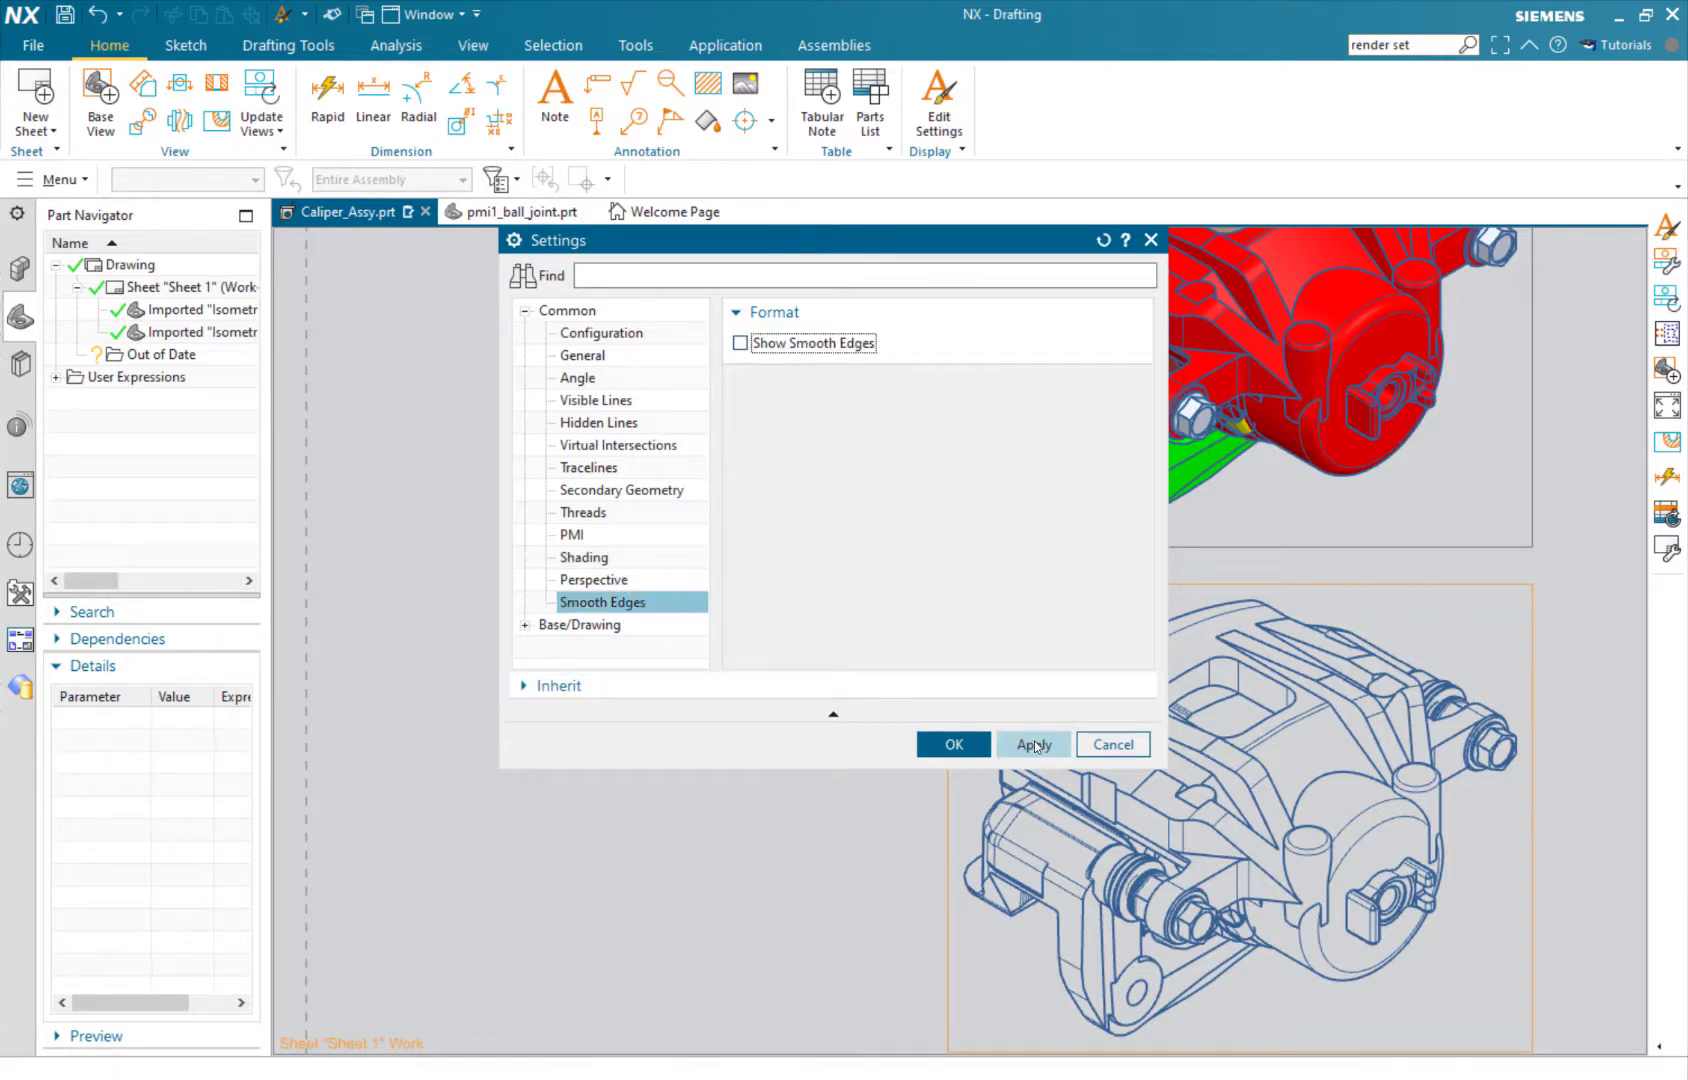
click(954, 744)
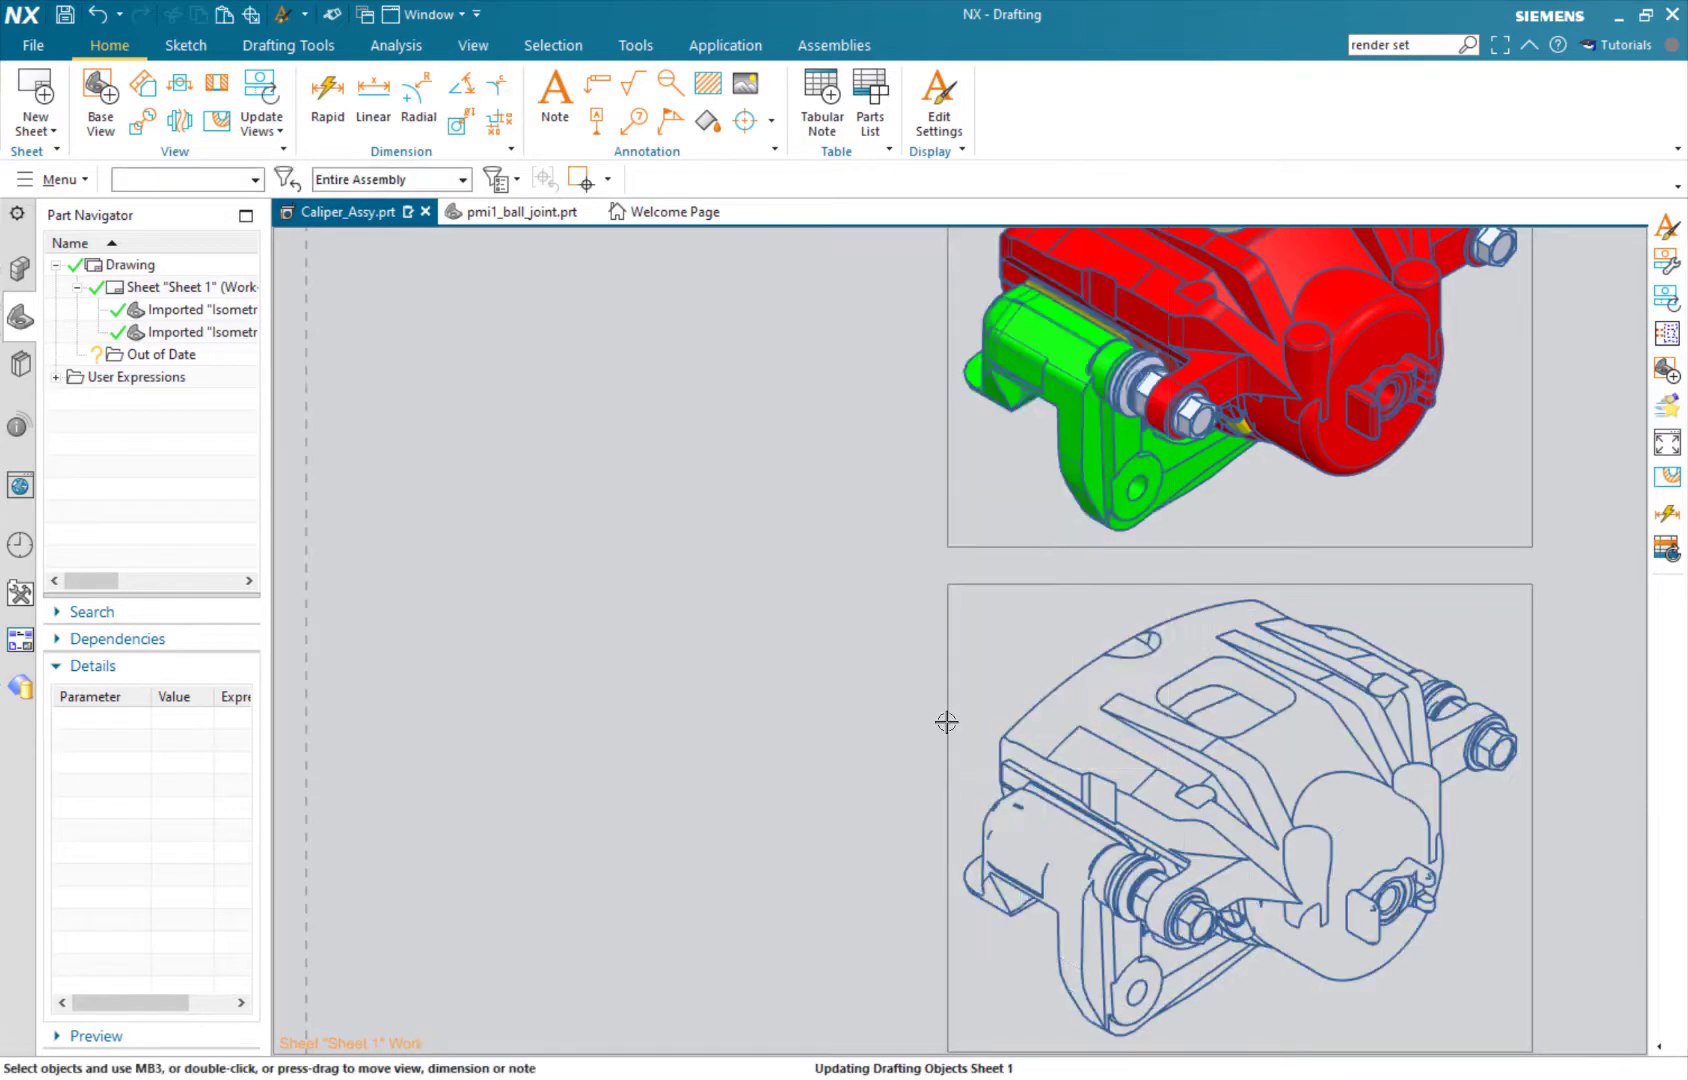
Erase the short stray edge fragments on OUTER_CALIPER_BODY in the lower isometric view with a view-dependent edit.
scroll(891, 732, up, 3)
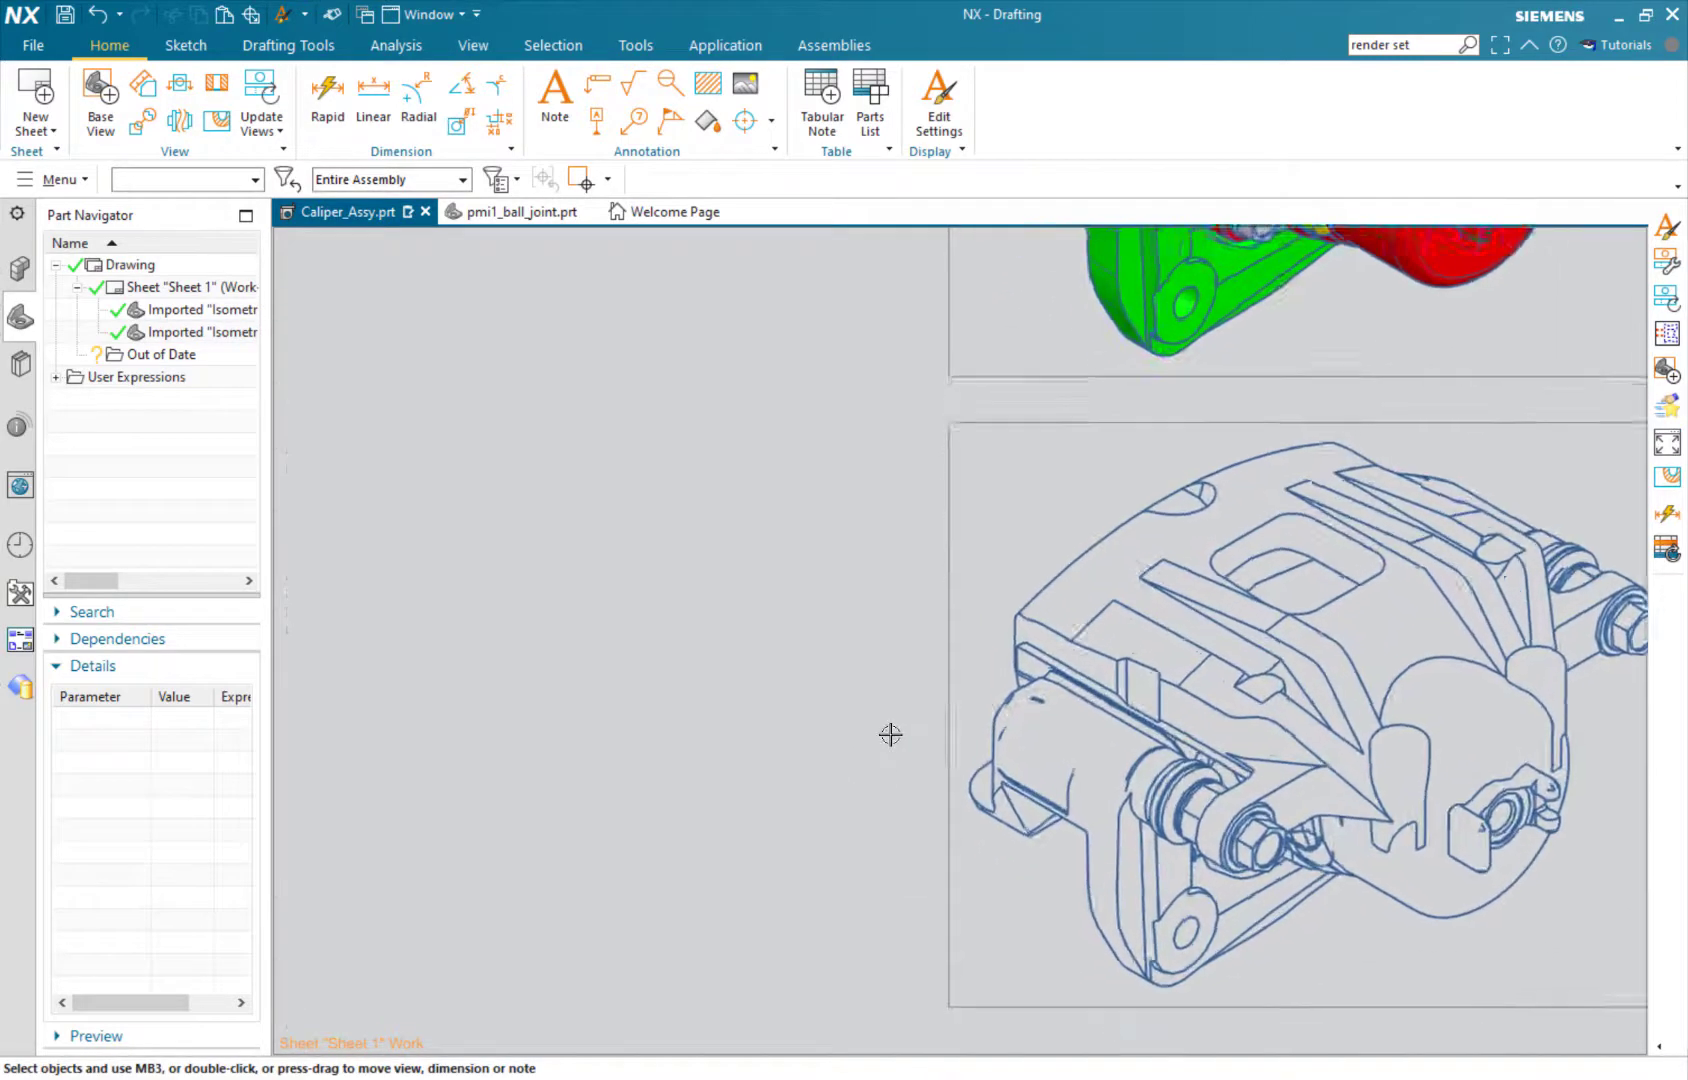
scroll(891, 735, up, 2)
middle_drag(889, 735, 795, 720)
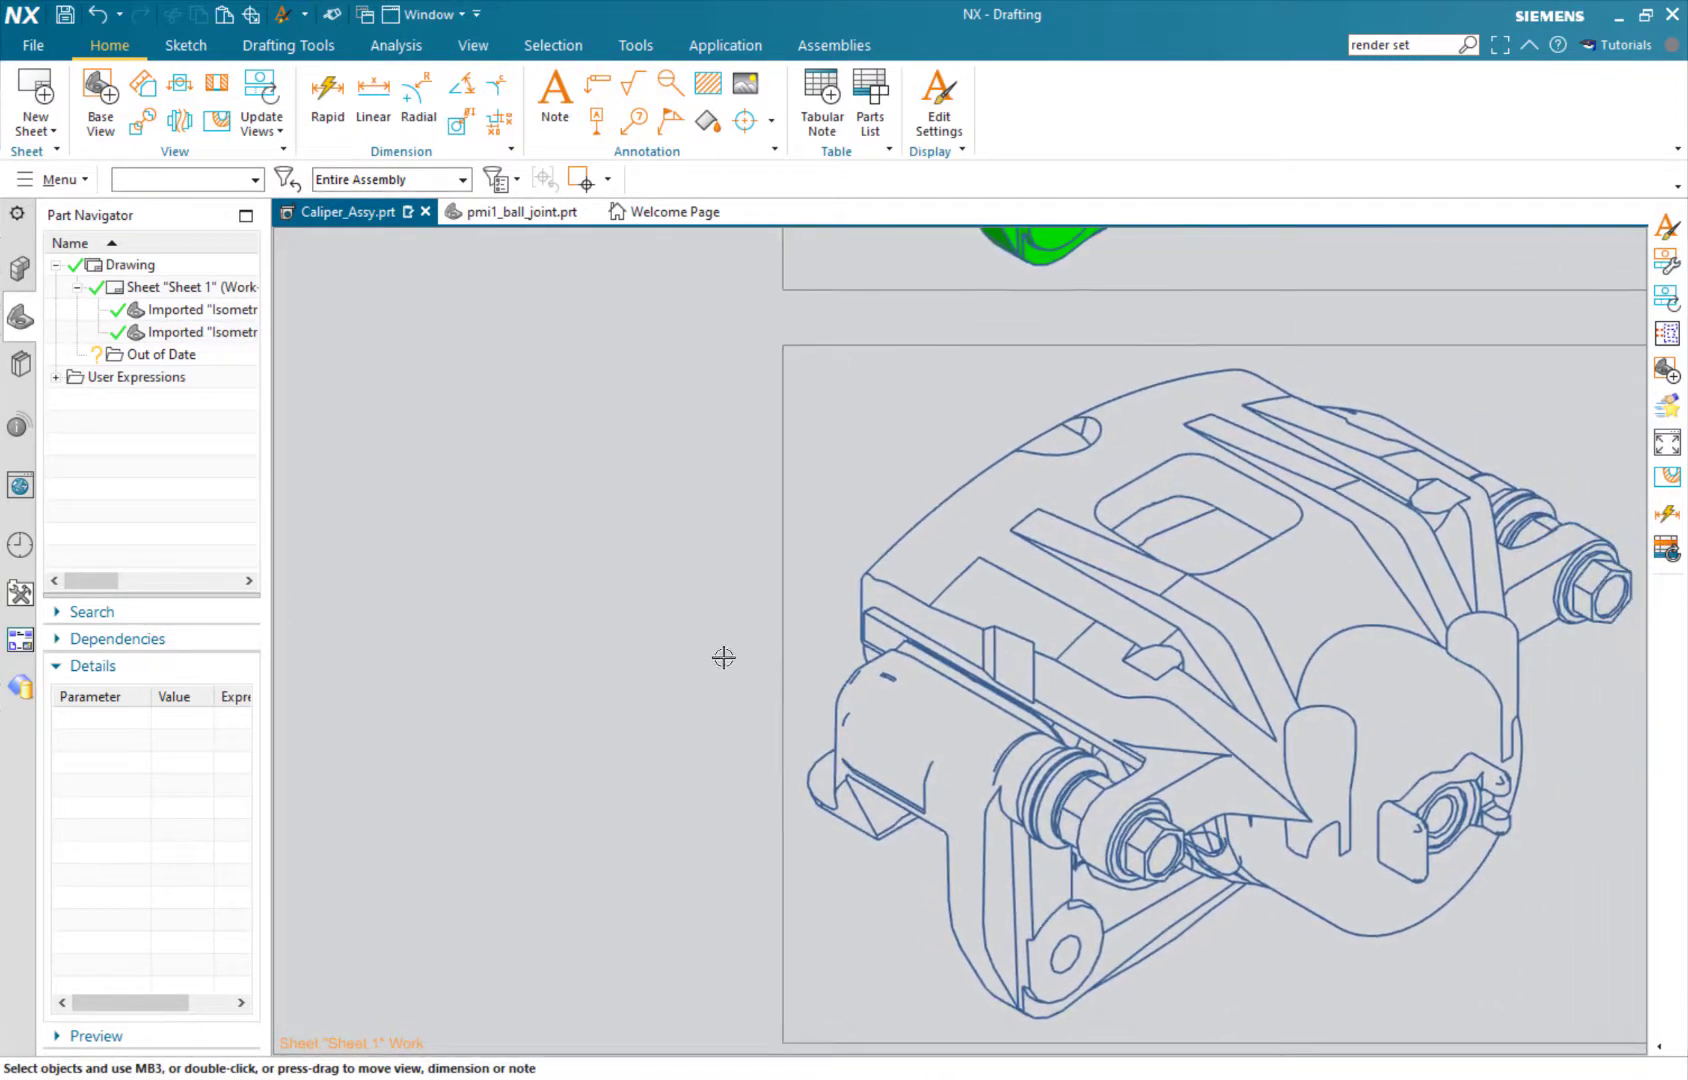
scroll(723, 657, up, 1)
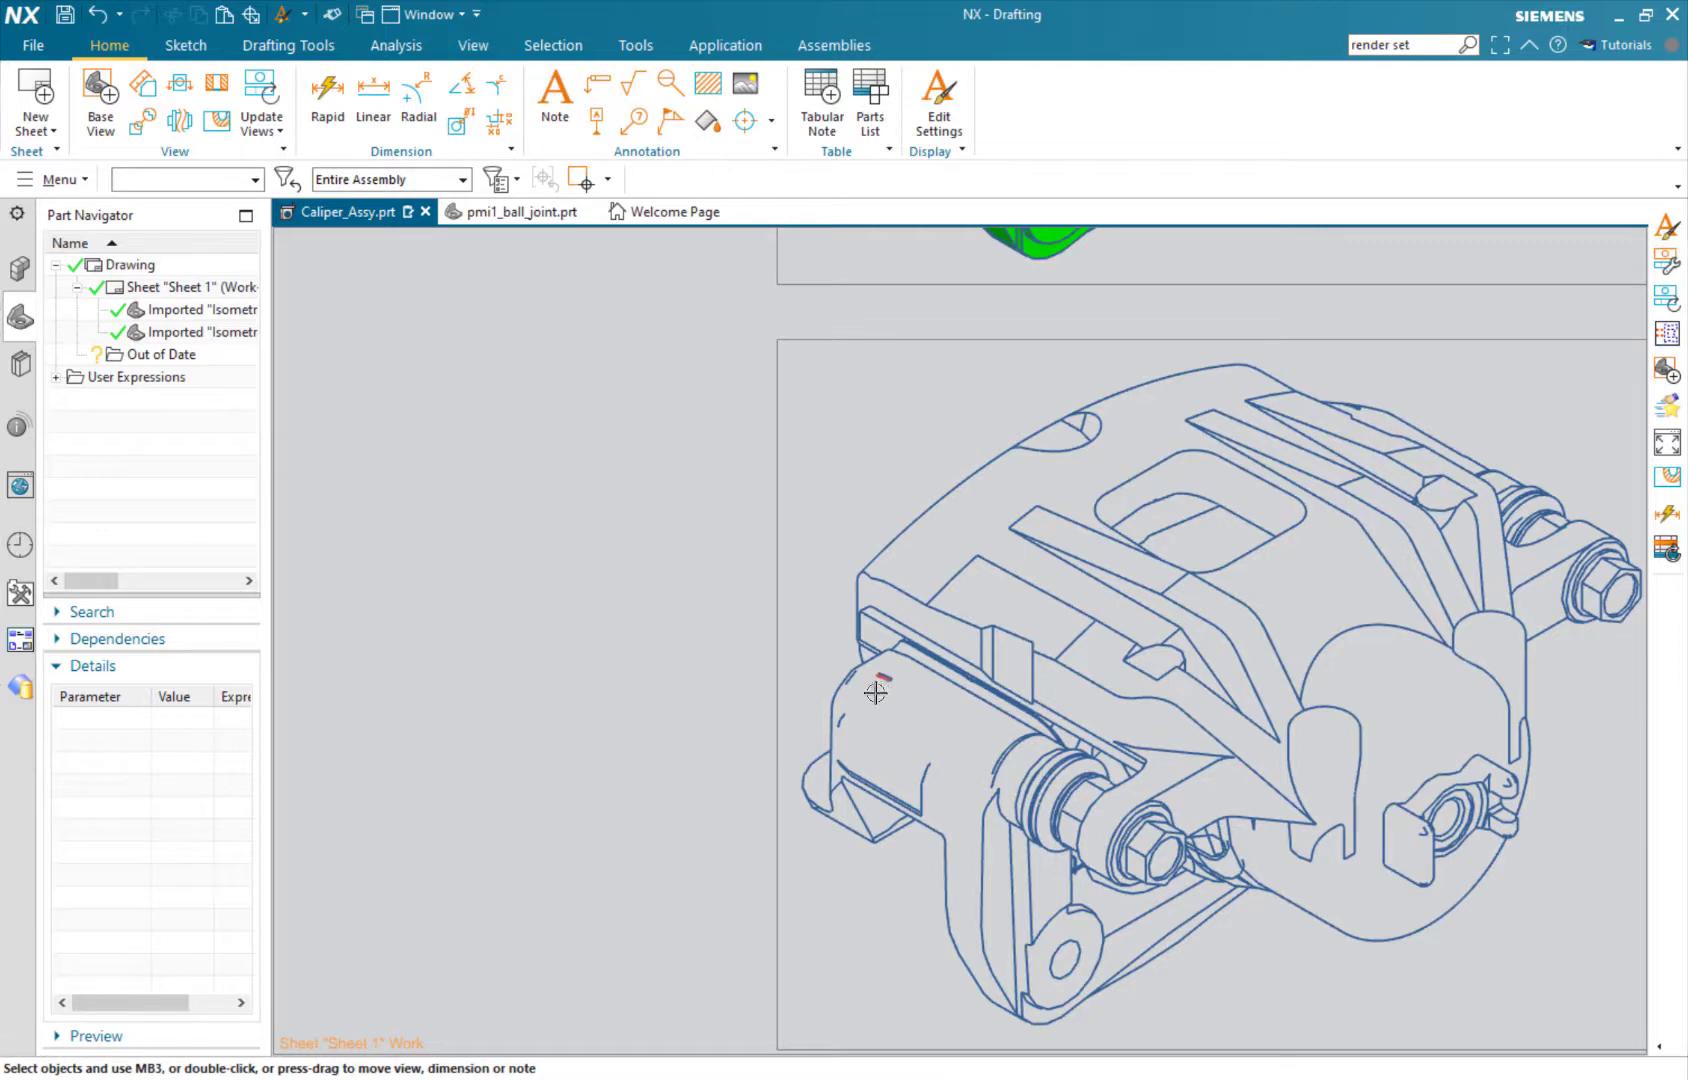
right_click(782, 609)
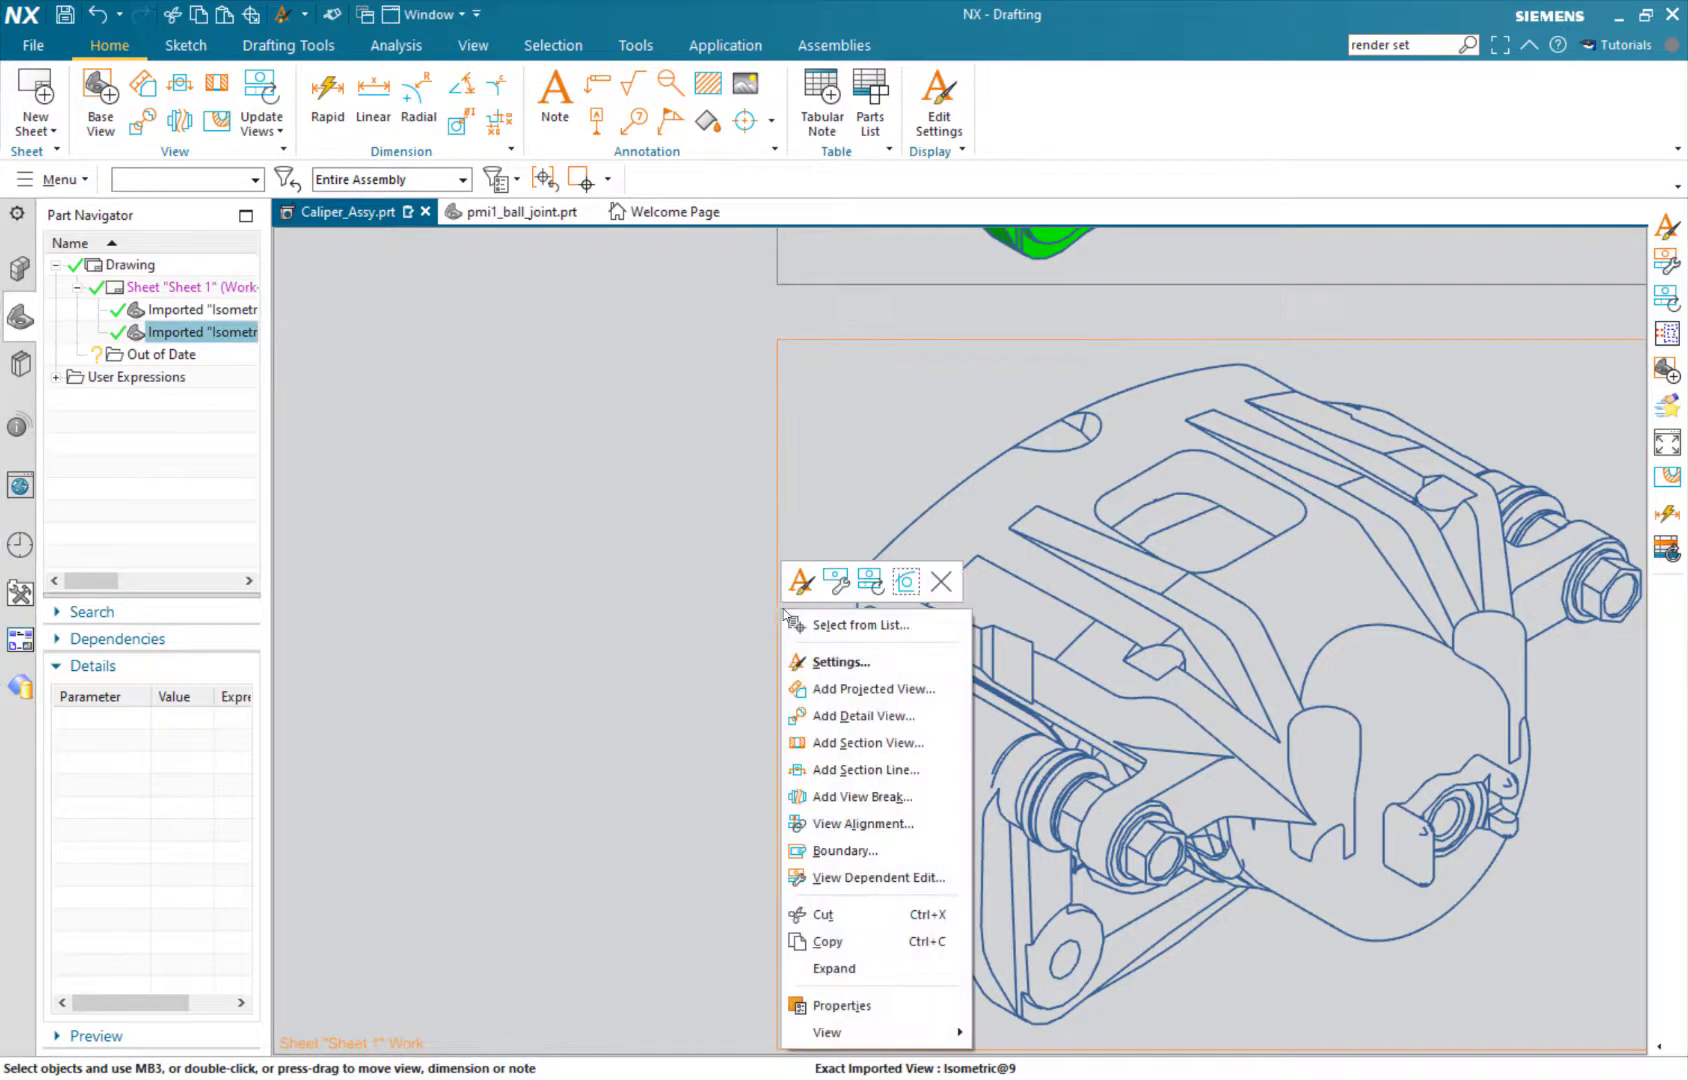
click(849, 879)
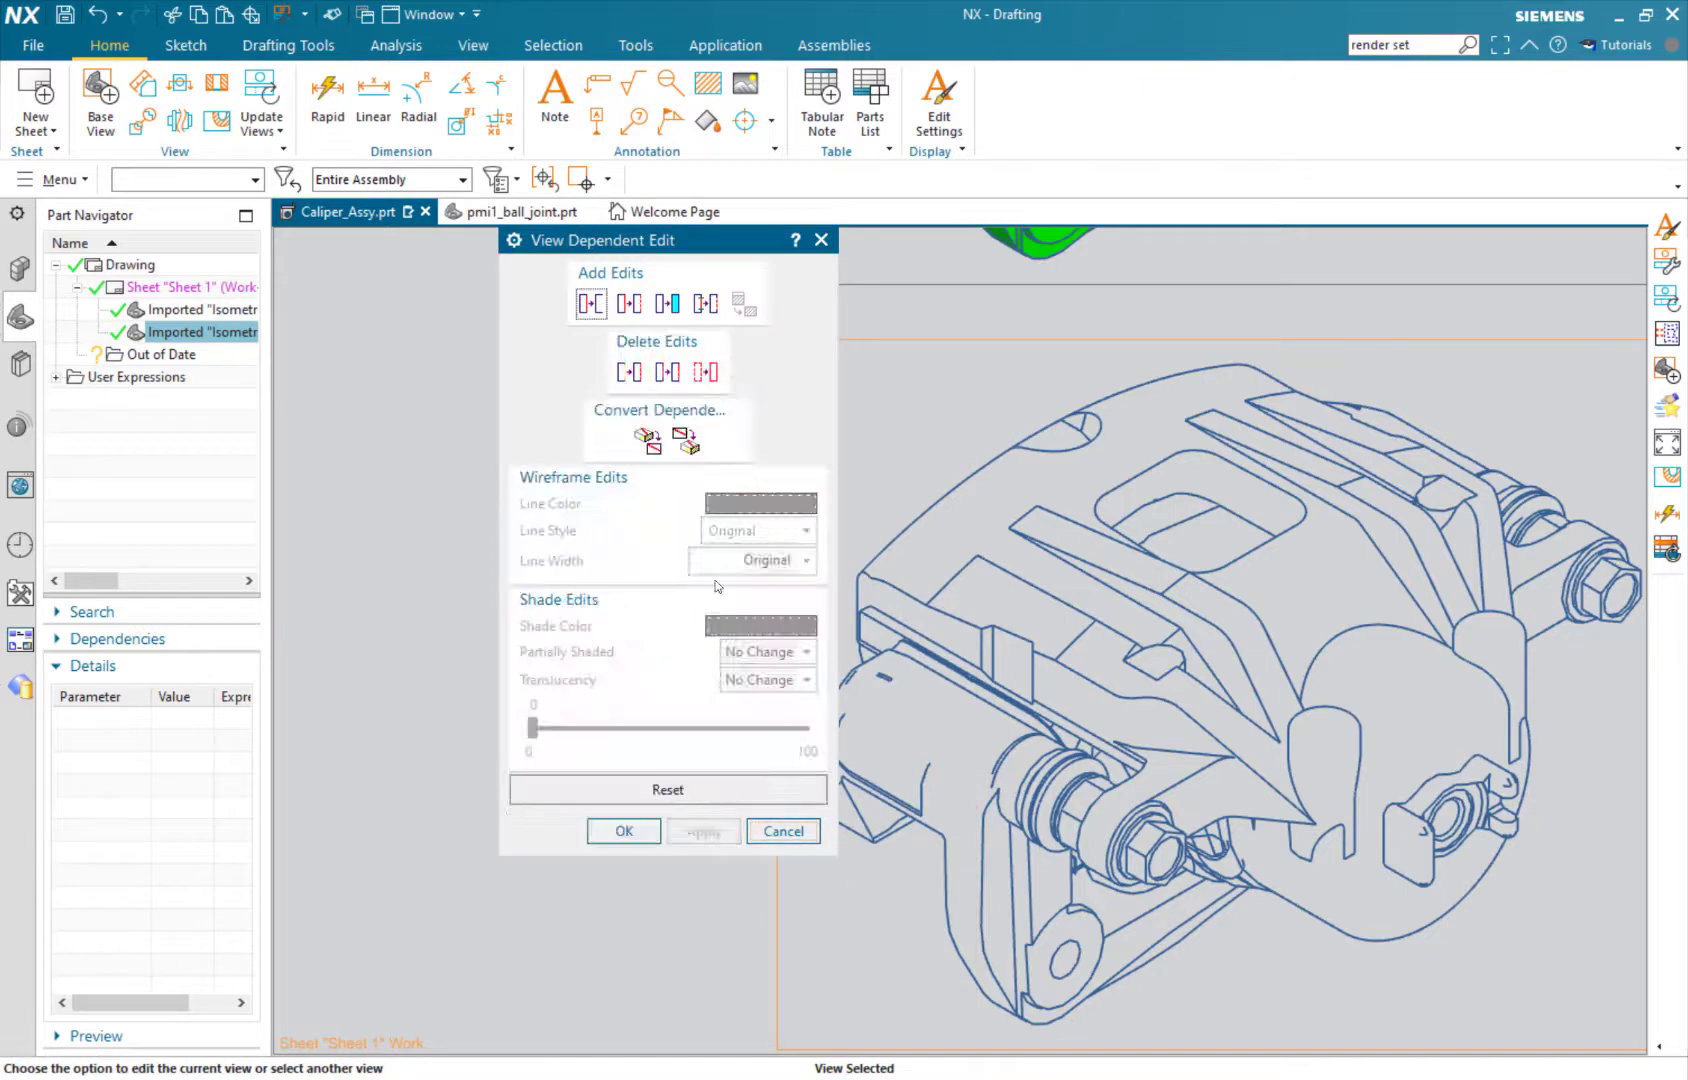
click(588, 302)
scroll(882, 622, up, 8)
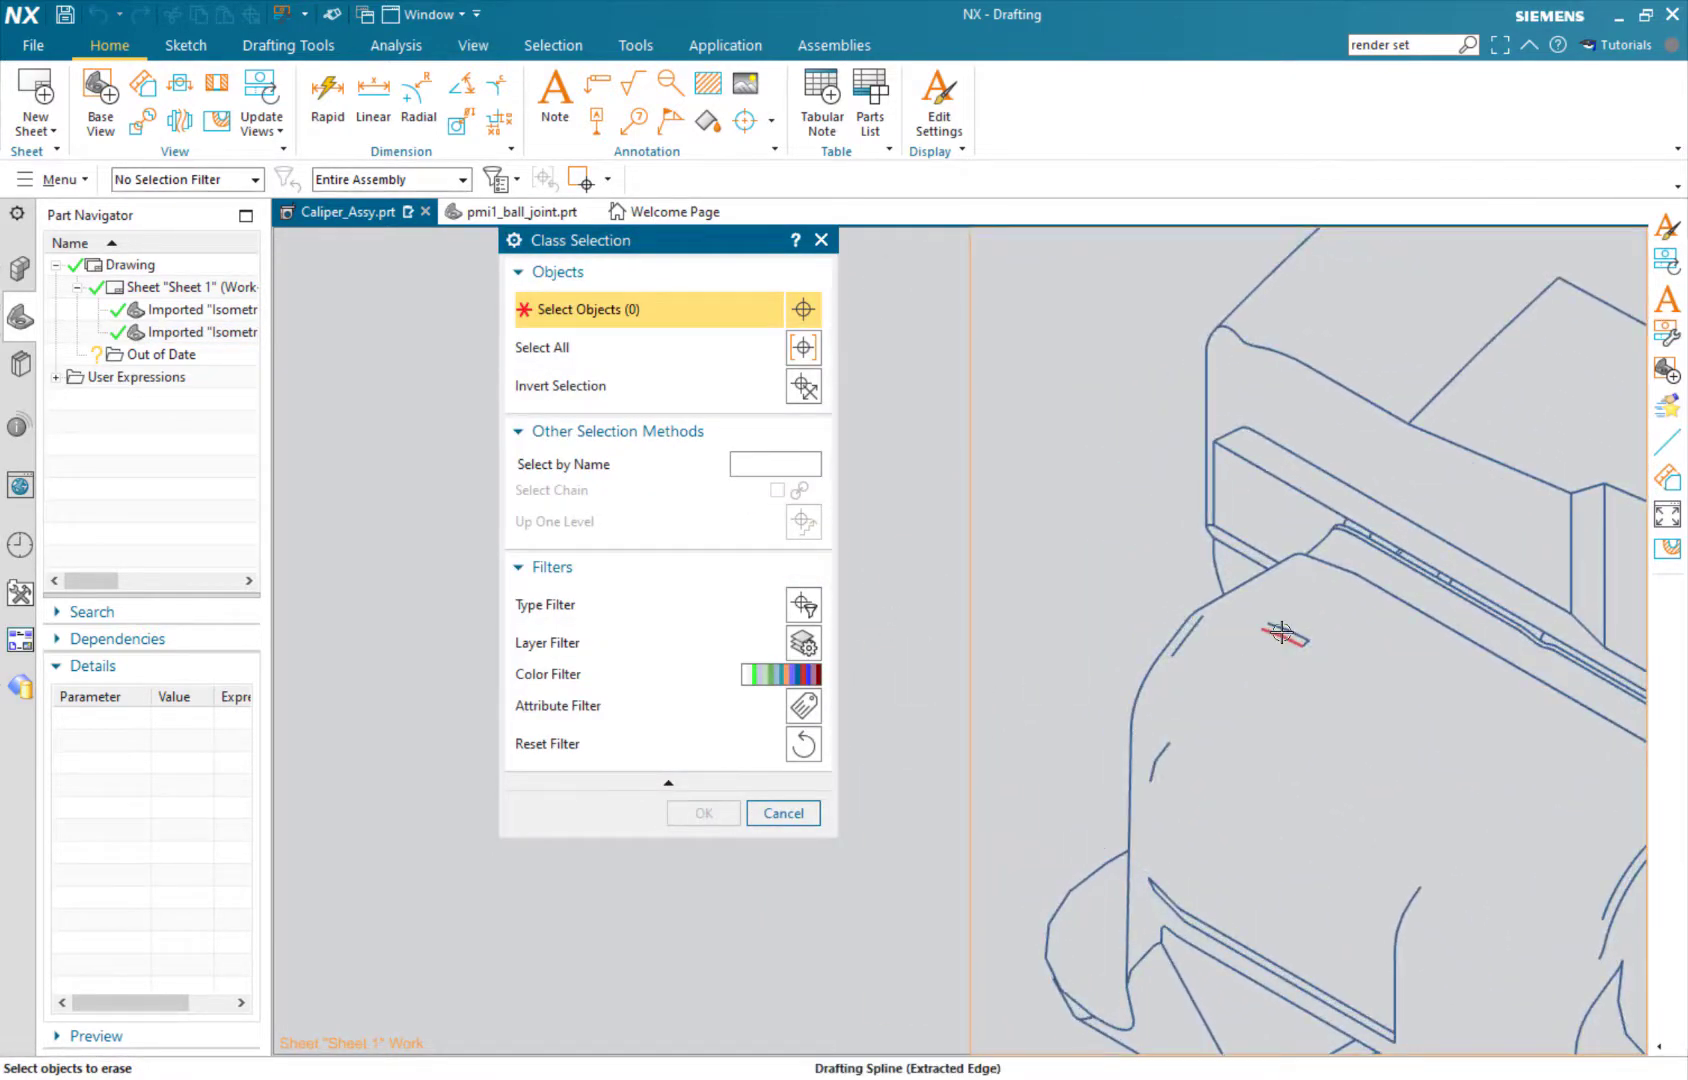
click(1281, 630)
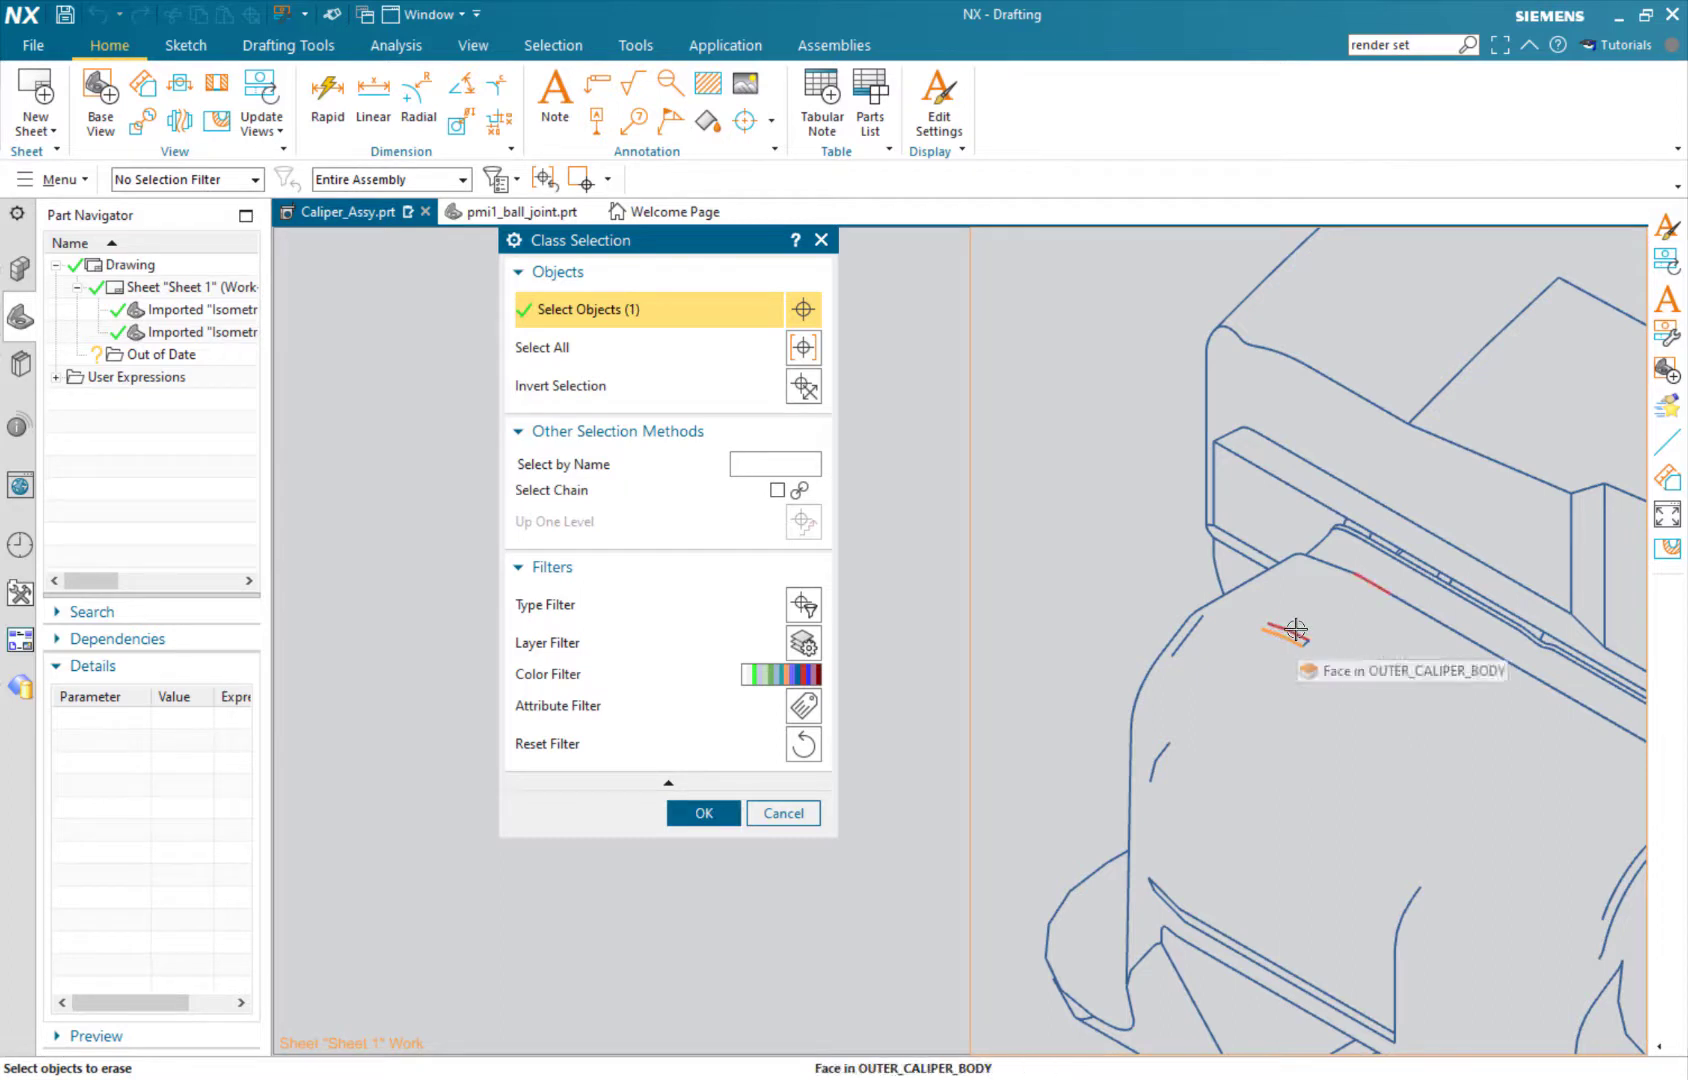
click(1297, 629)
click(1452, 297)
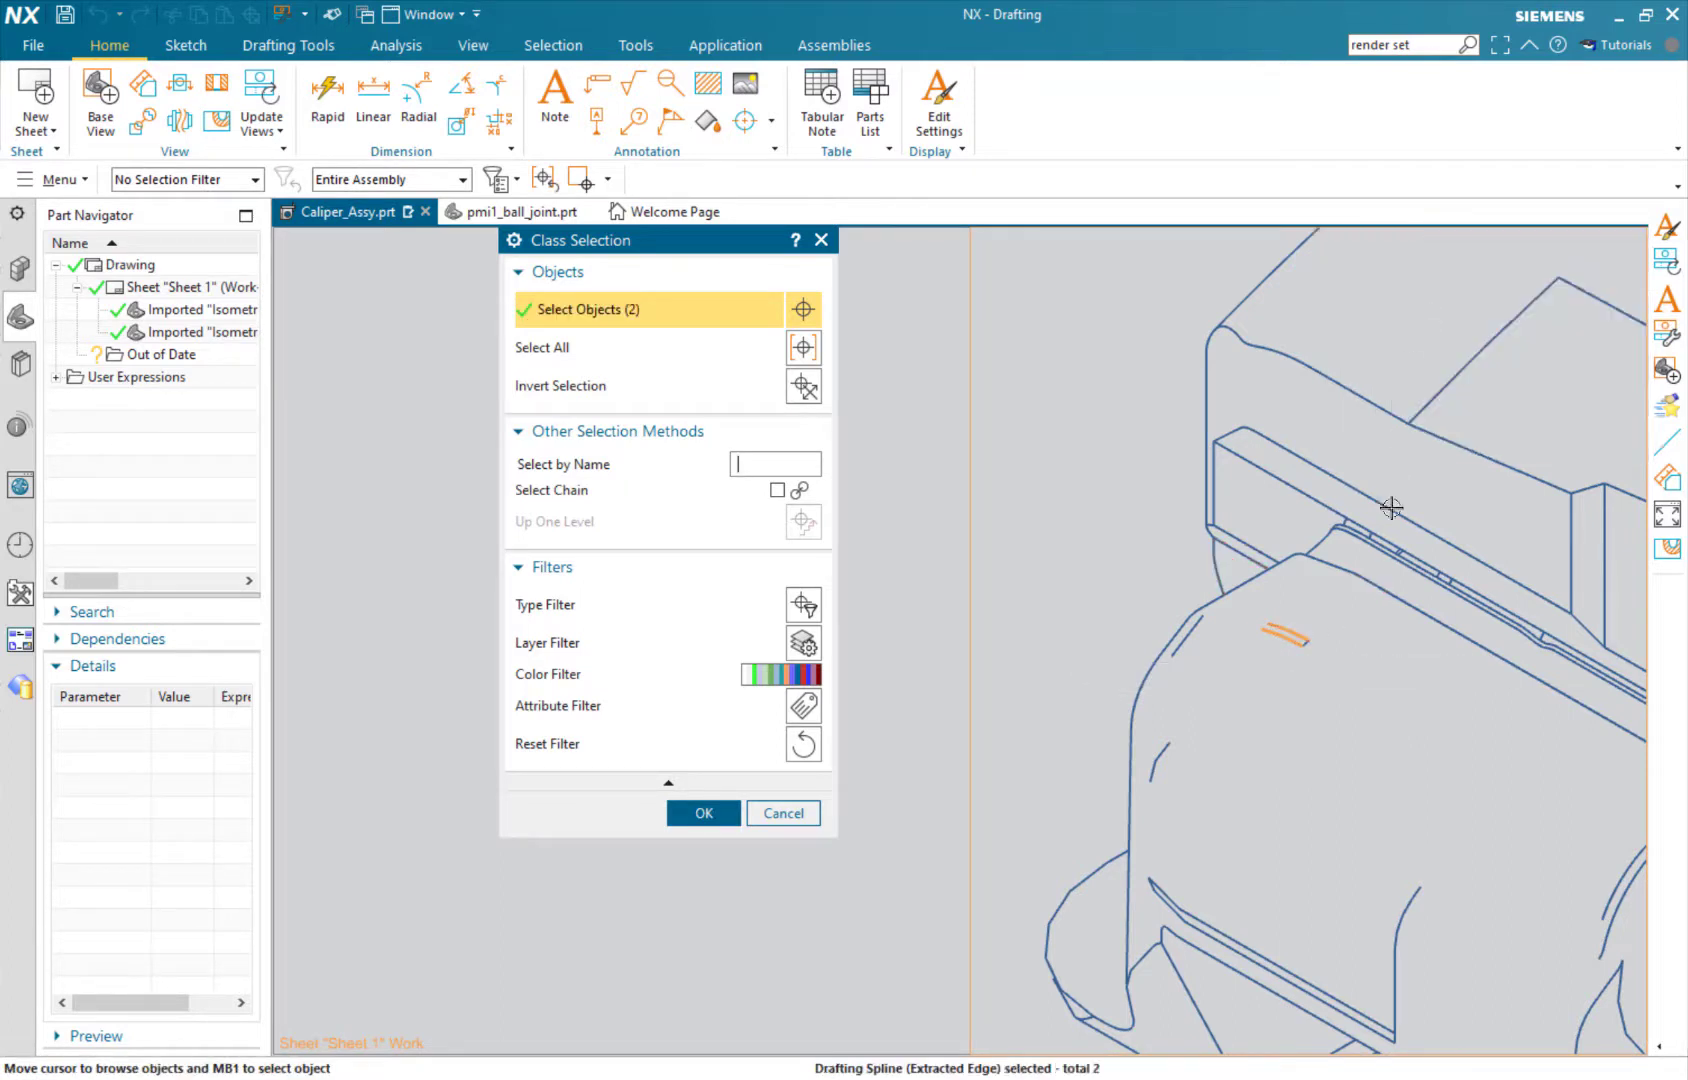
click(1305, 647)
click(1159, 764)
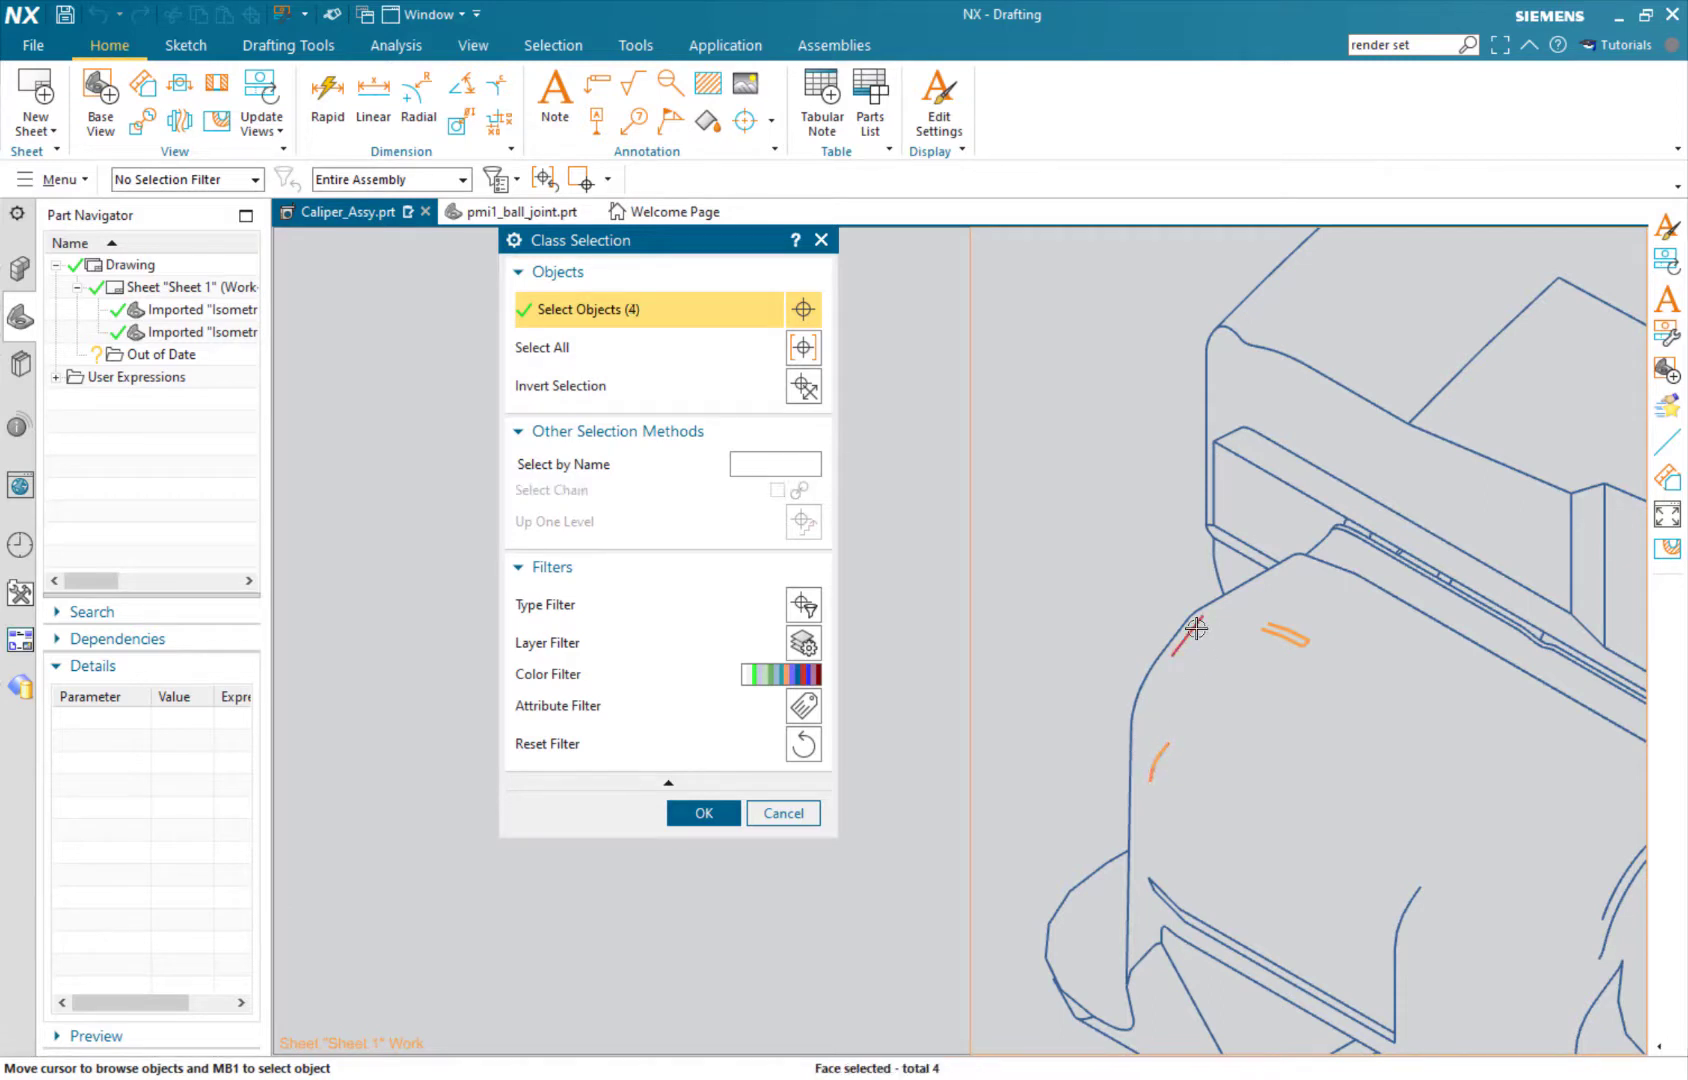
click(1196, 628)
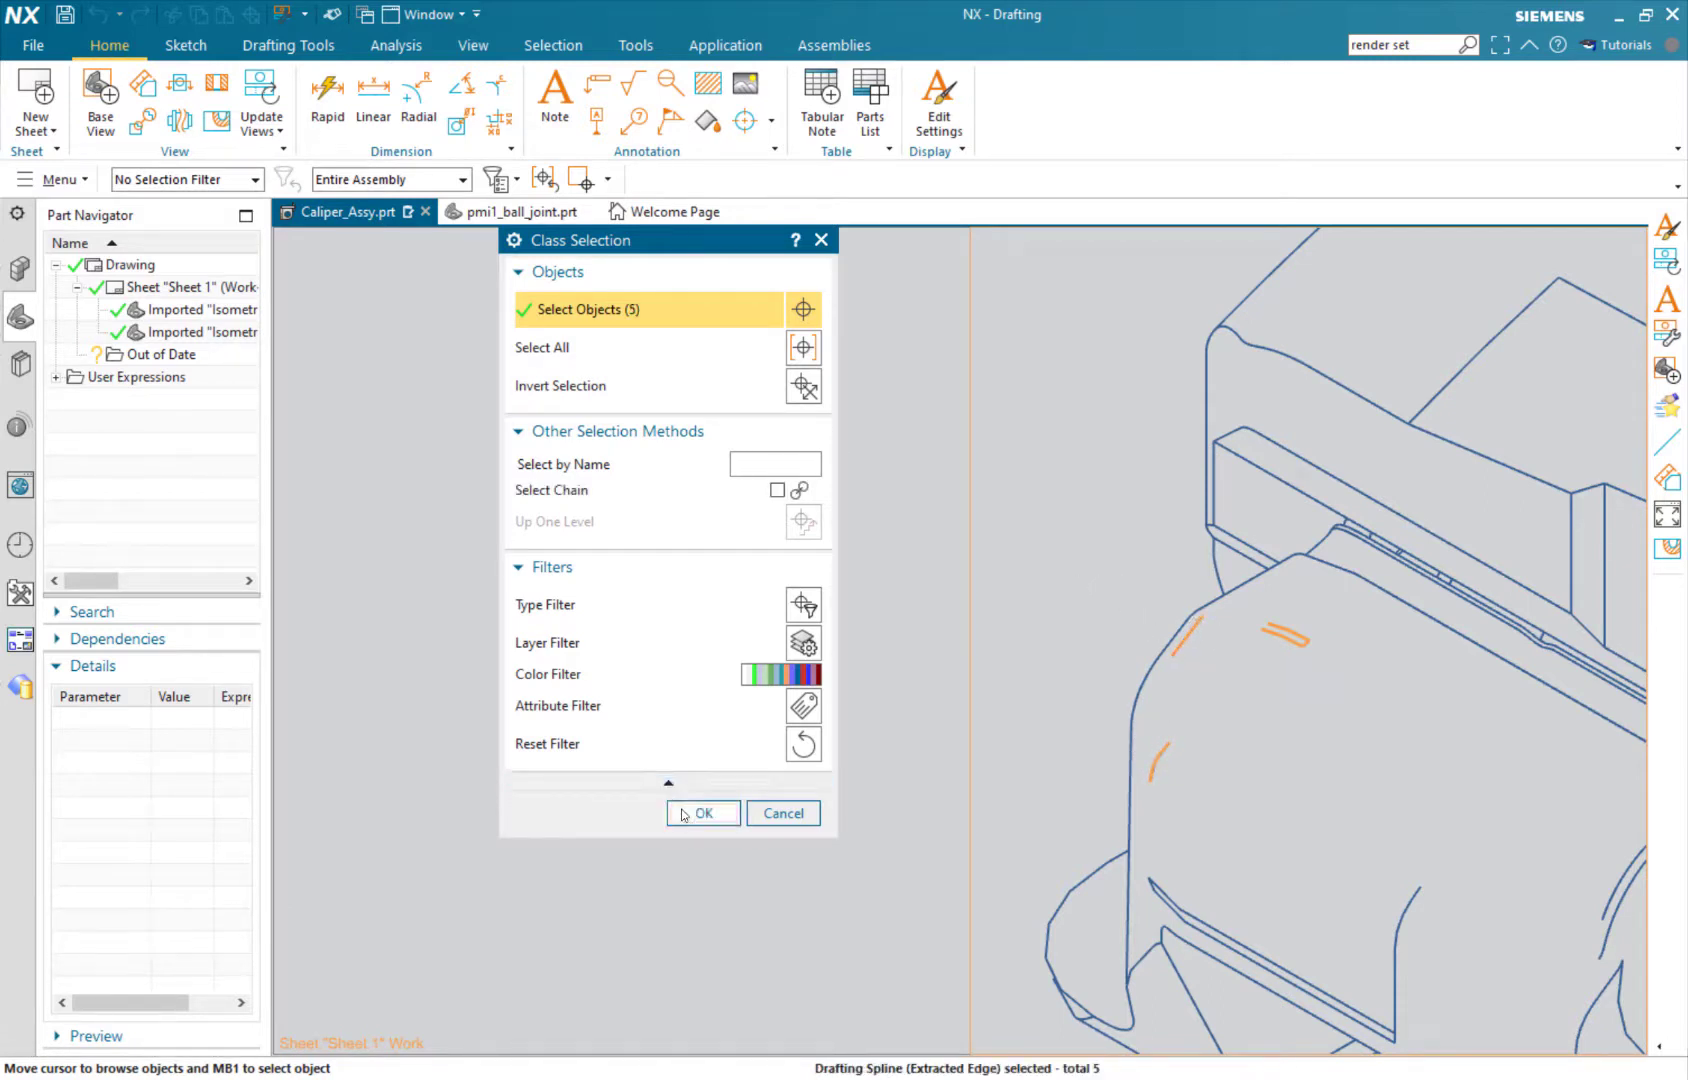
click(683, 815)
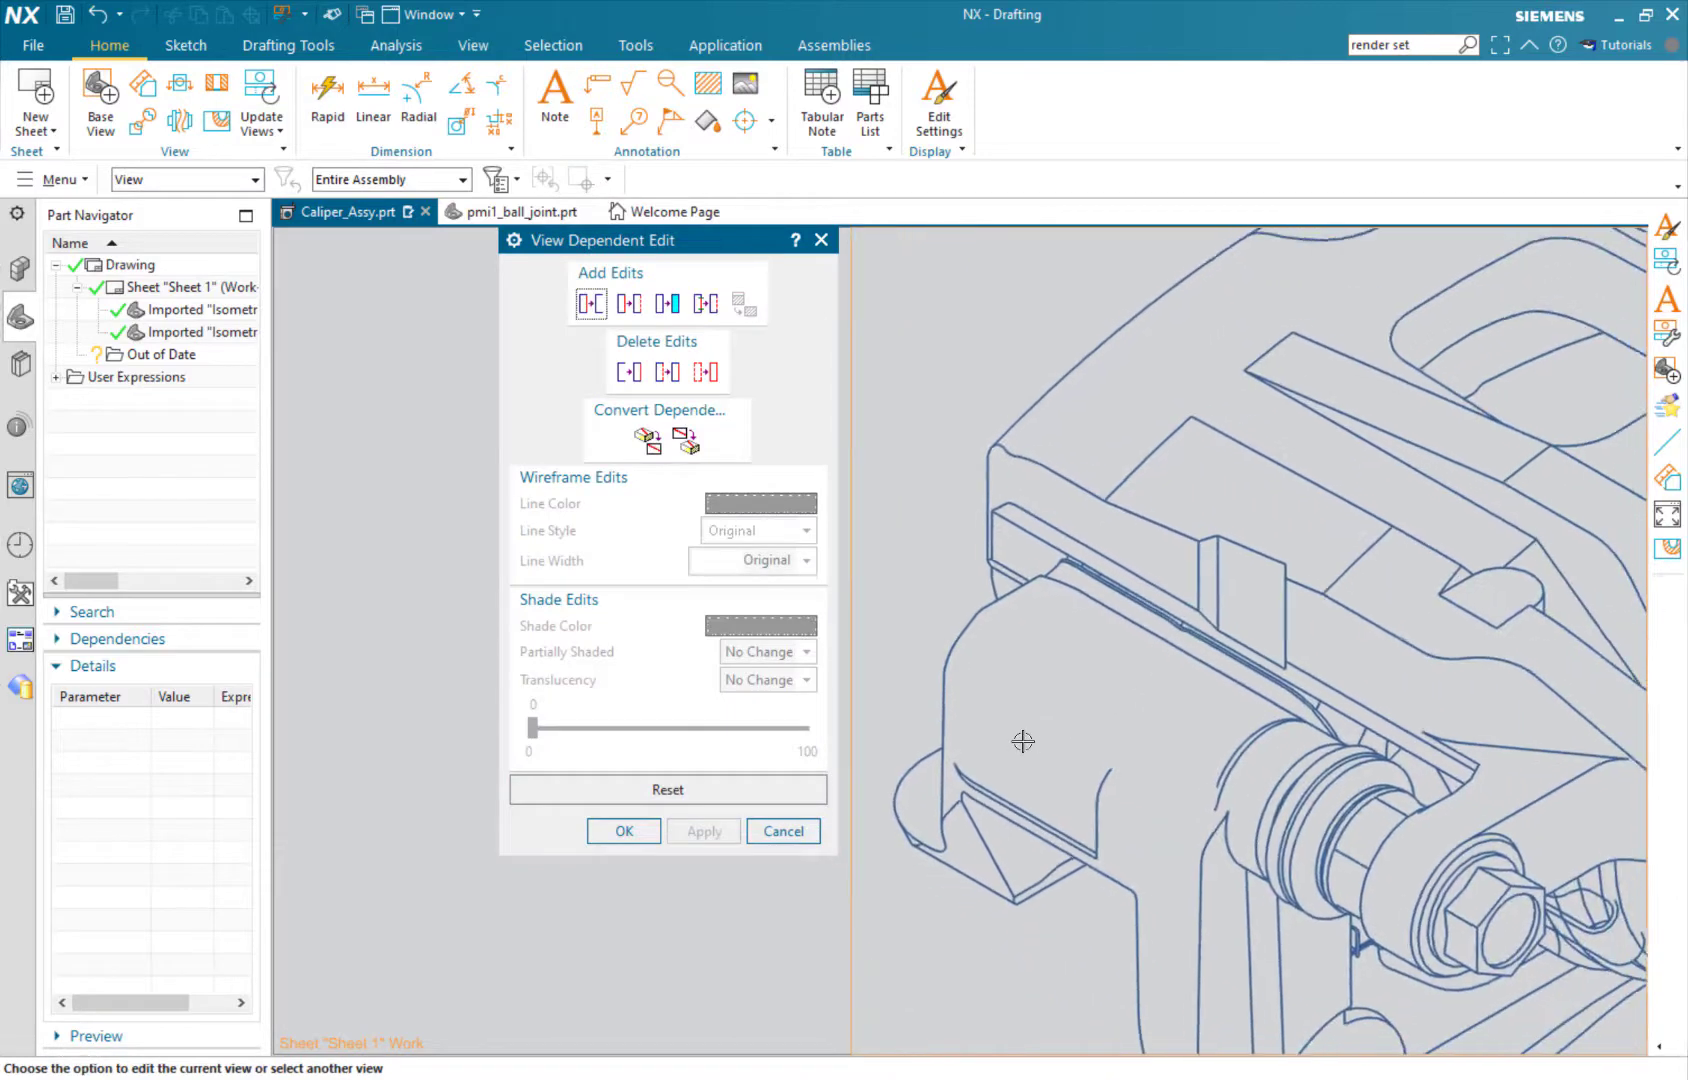
Erase the four short cross edges between the ribs on top of the caliper in the same view-dependent edit.
scroll(1000, 745, down, 1)
scroll(1074, 671, down, 2)
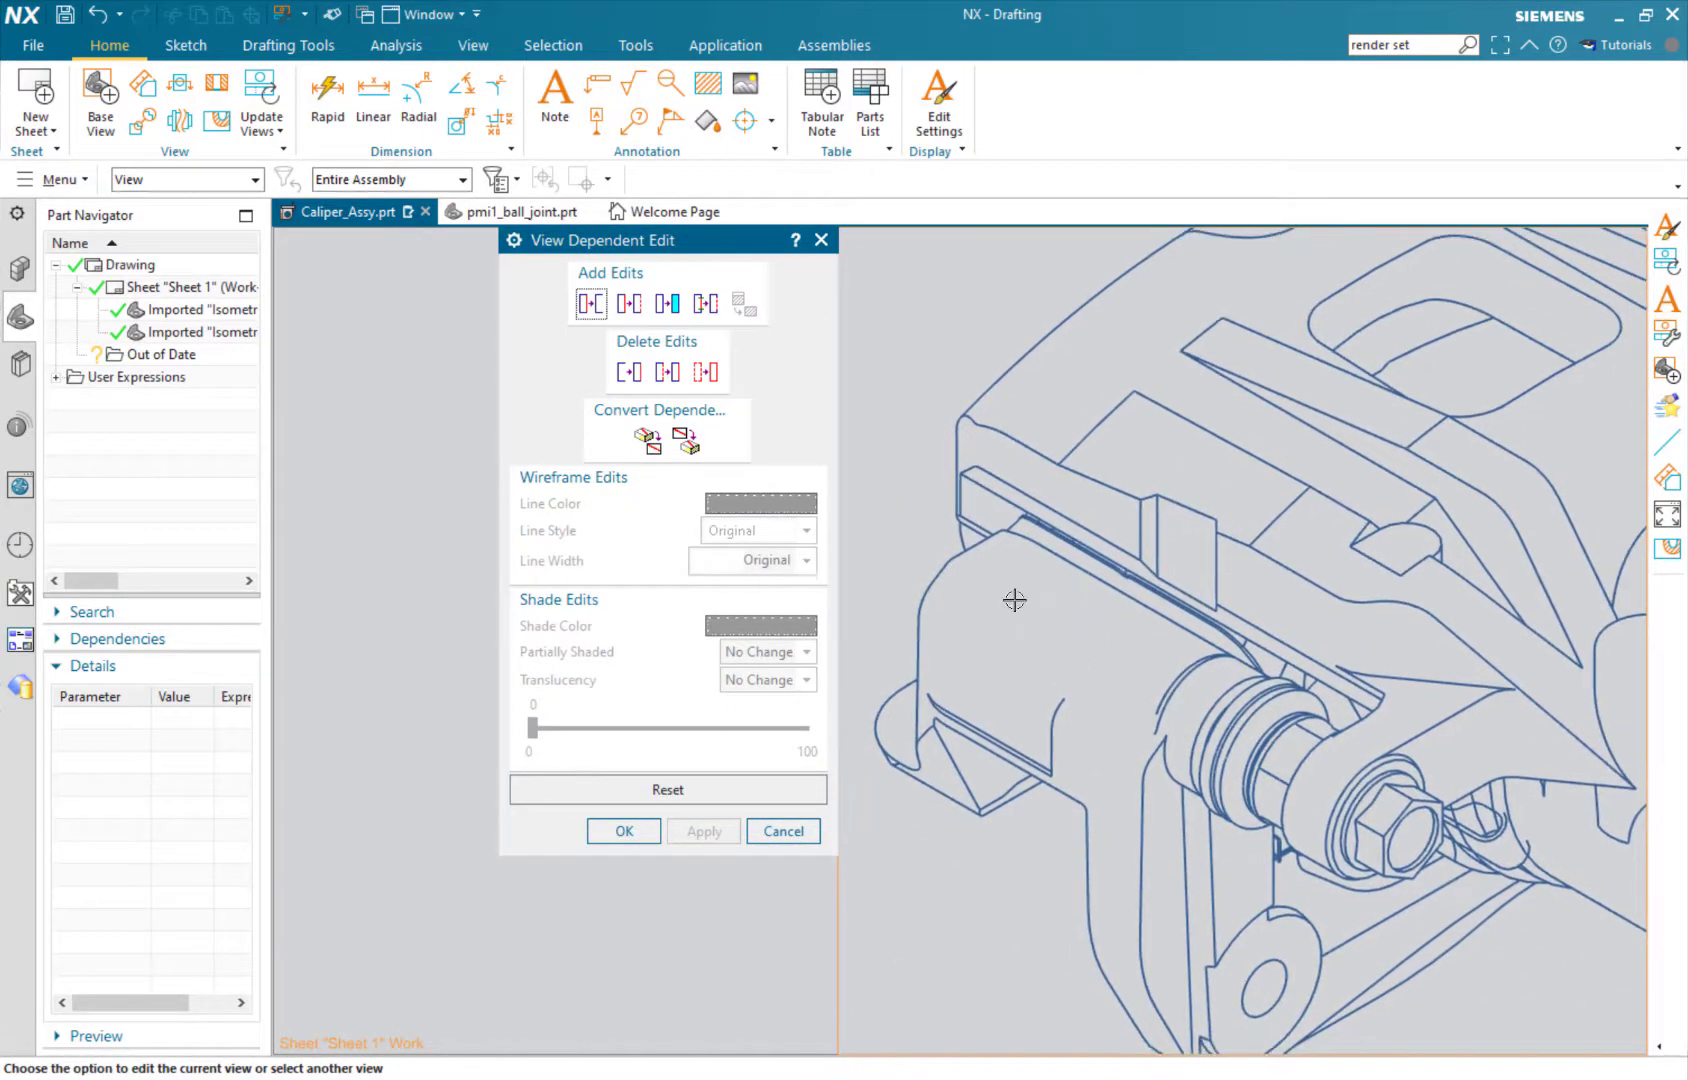
scroll(1011, 600, down, 3)
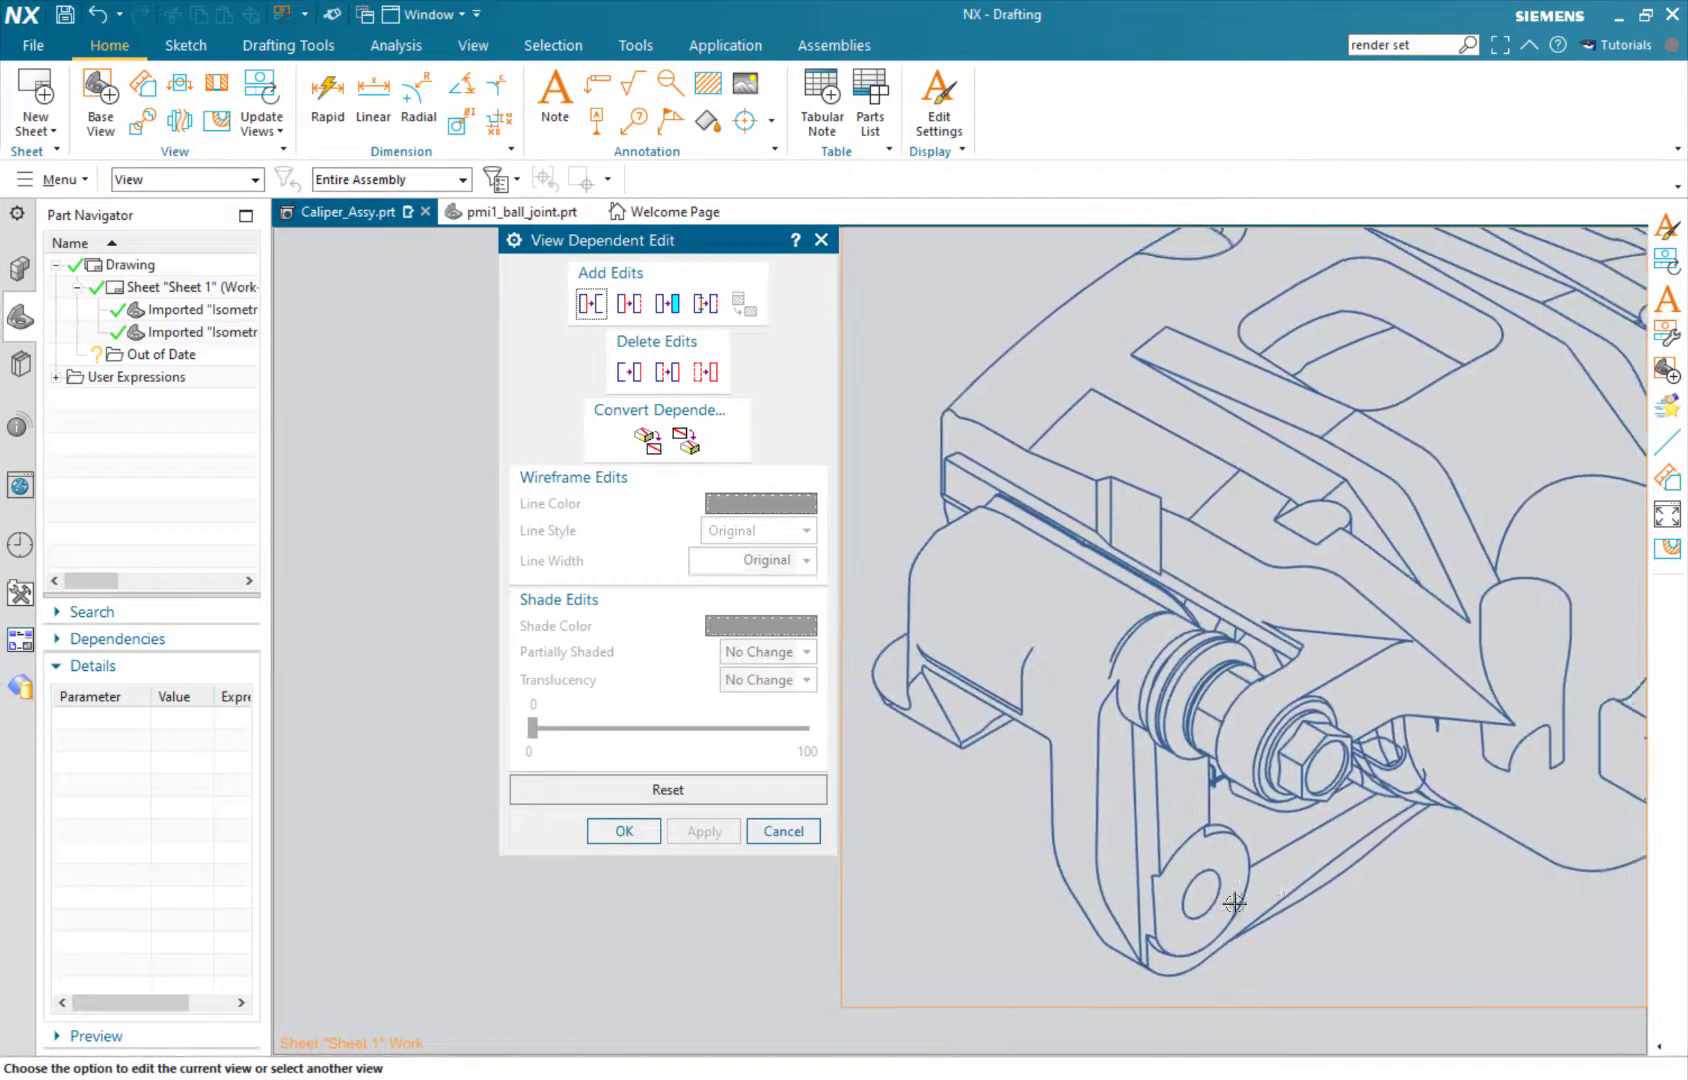
scroll(1234, 903, down, 3)
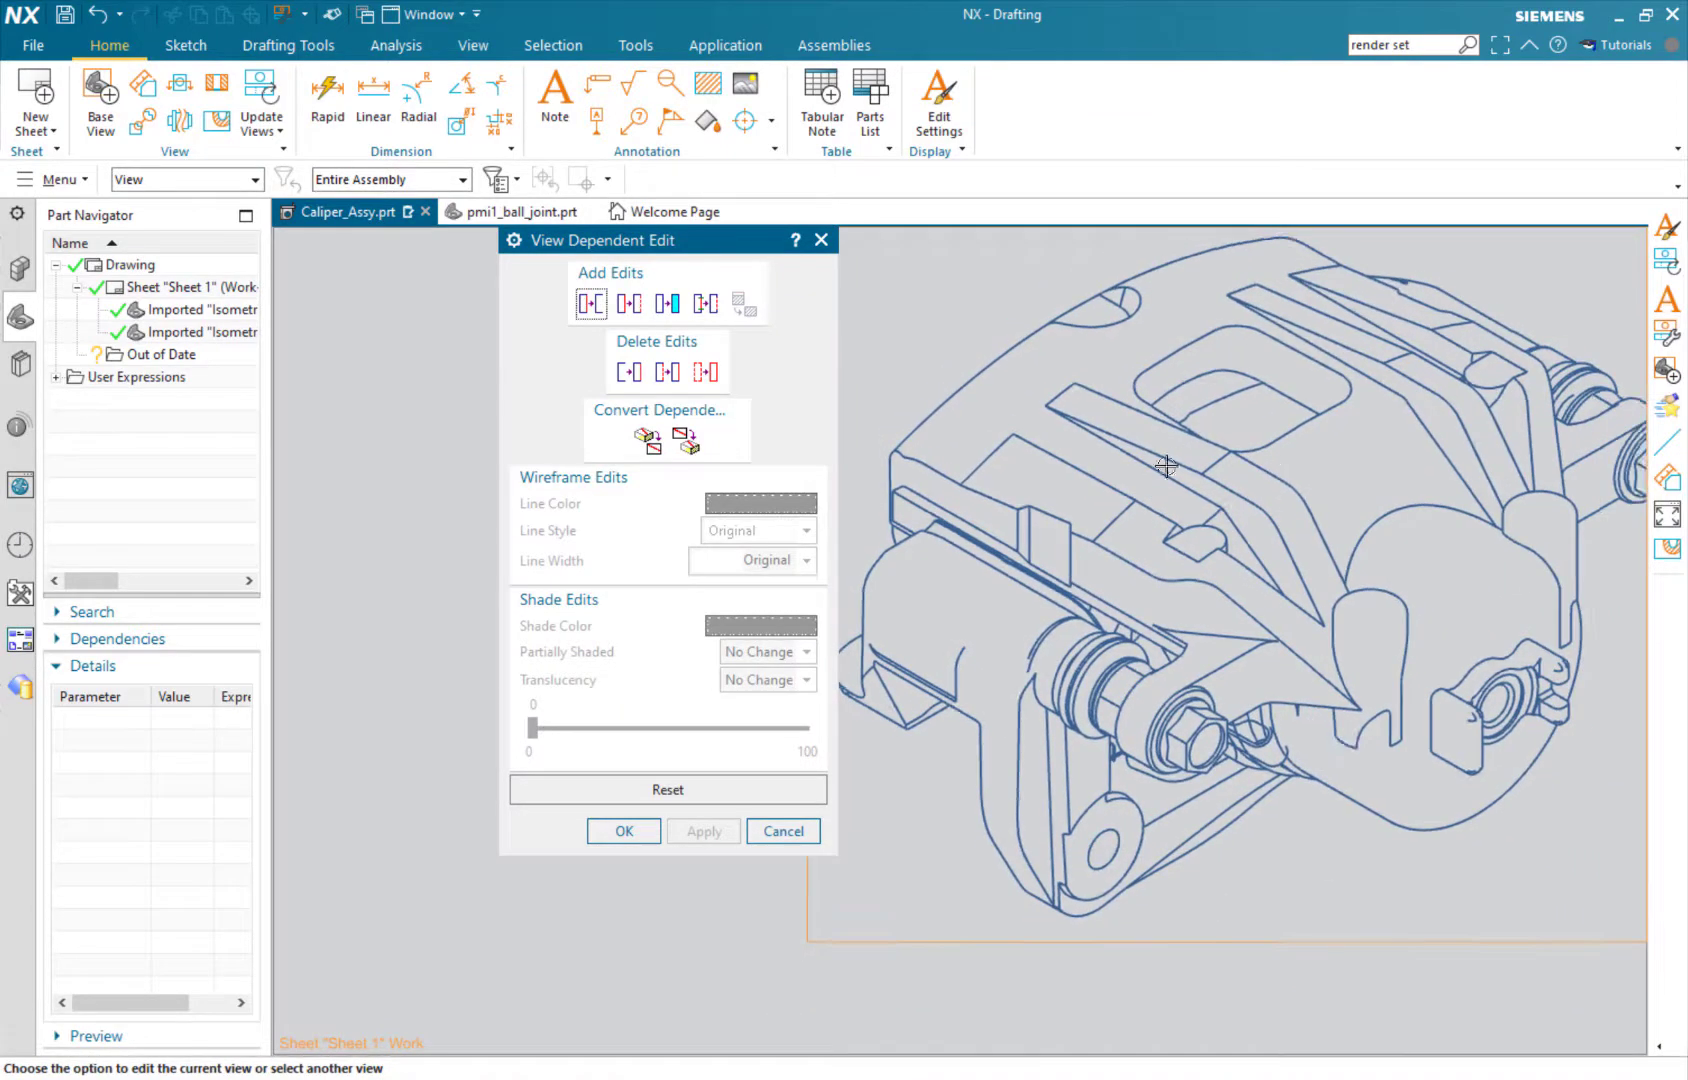
click(591, 303)
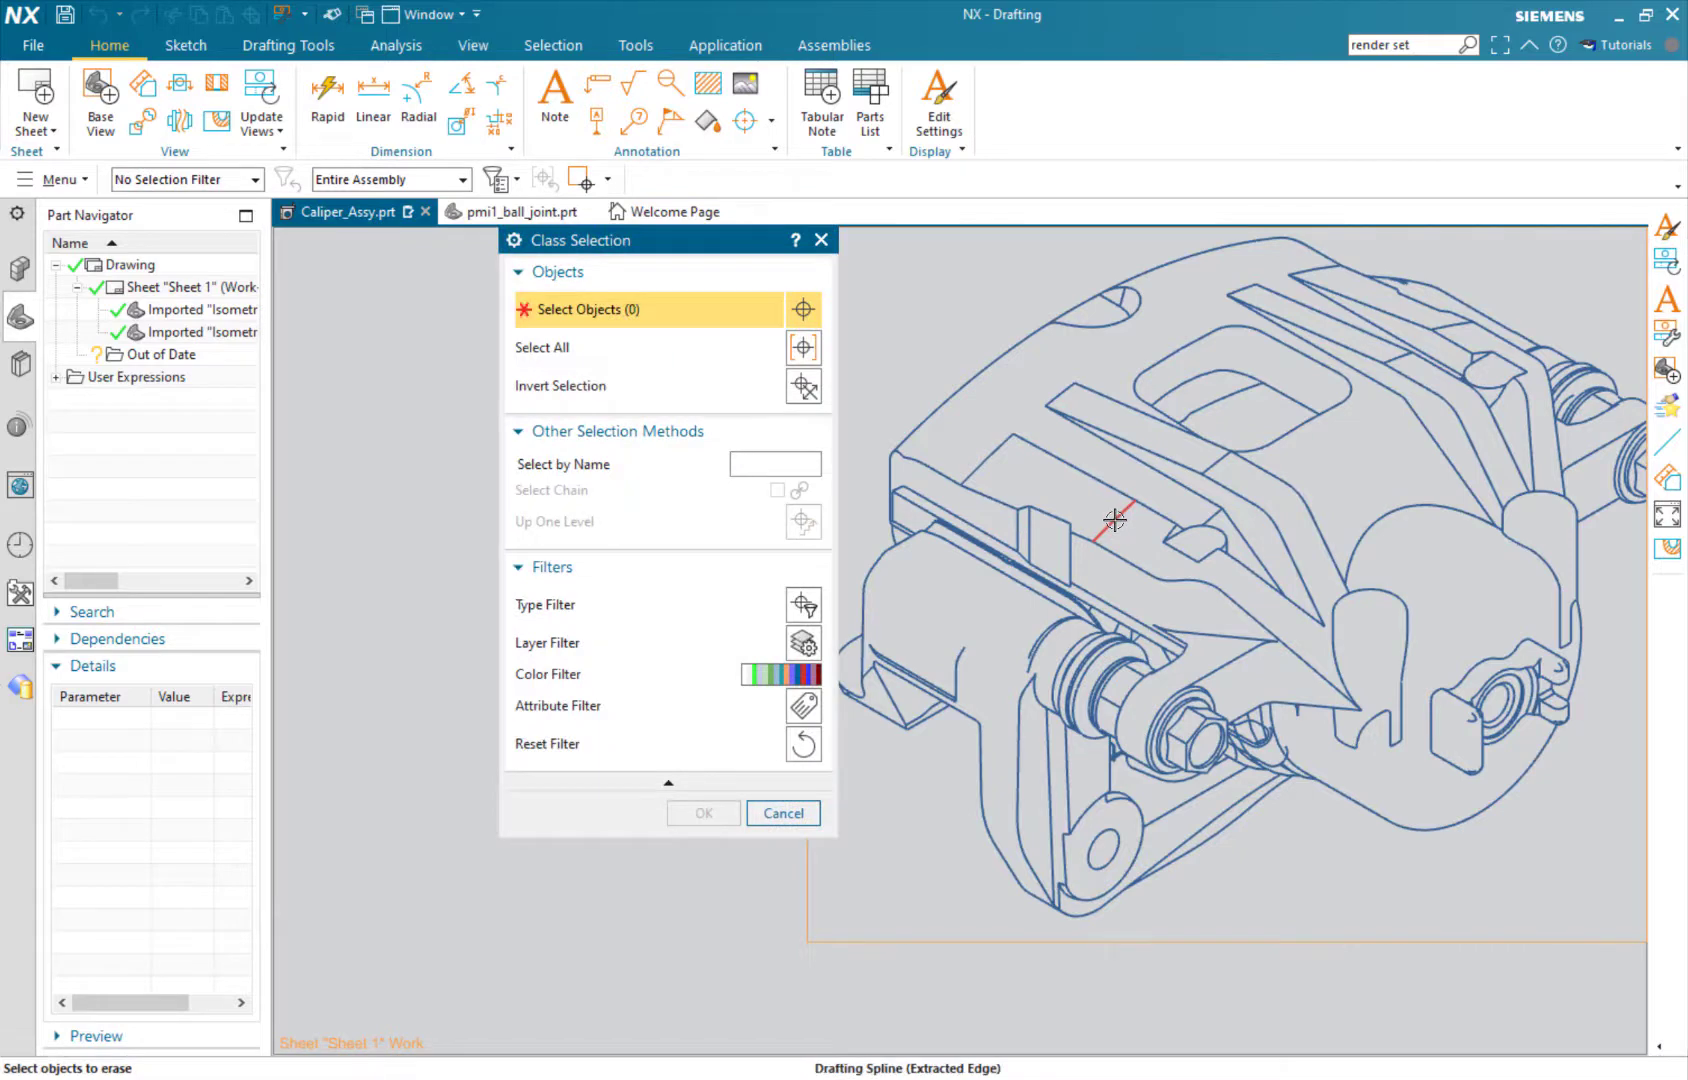
click(1115, 519)
click(1217, 461)
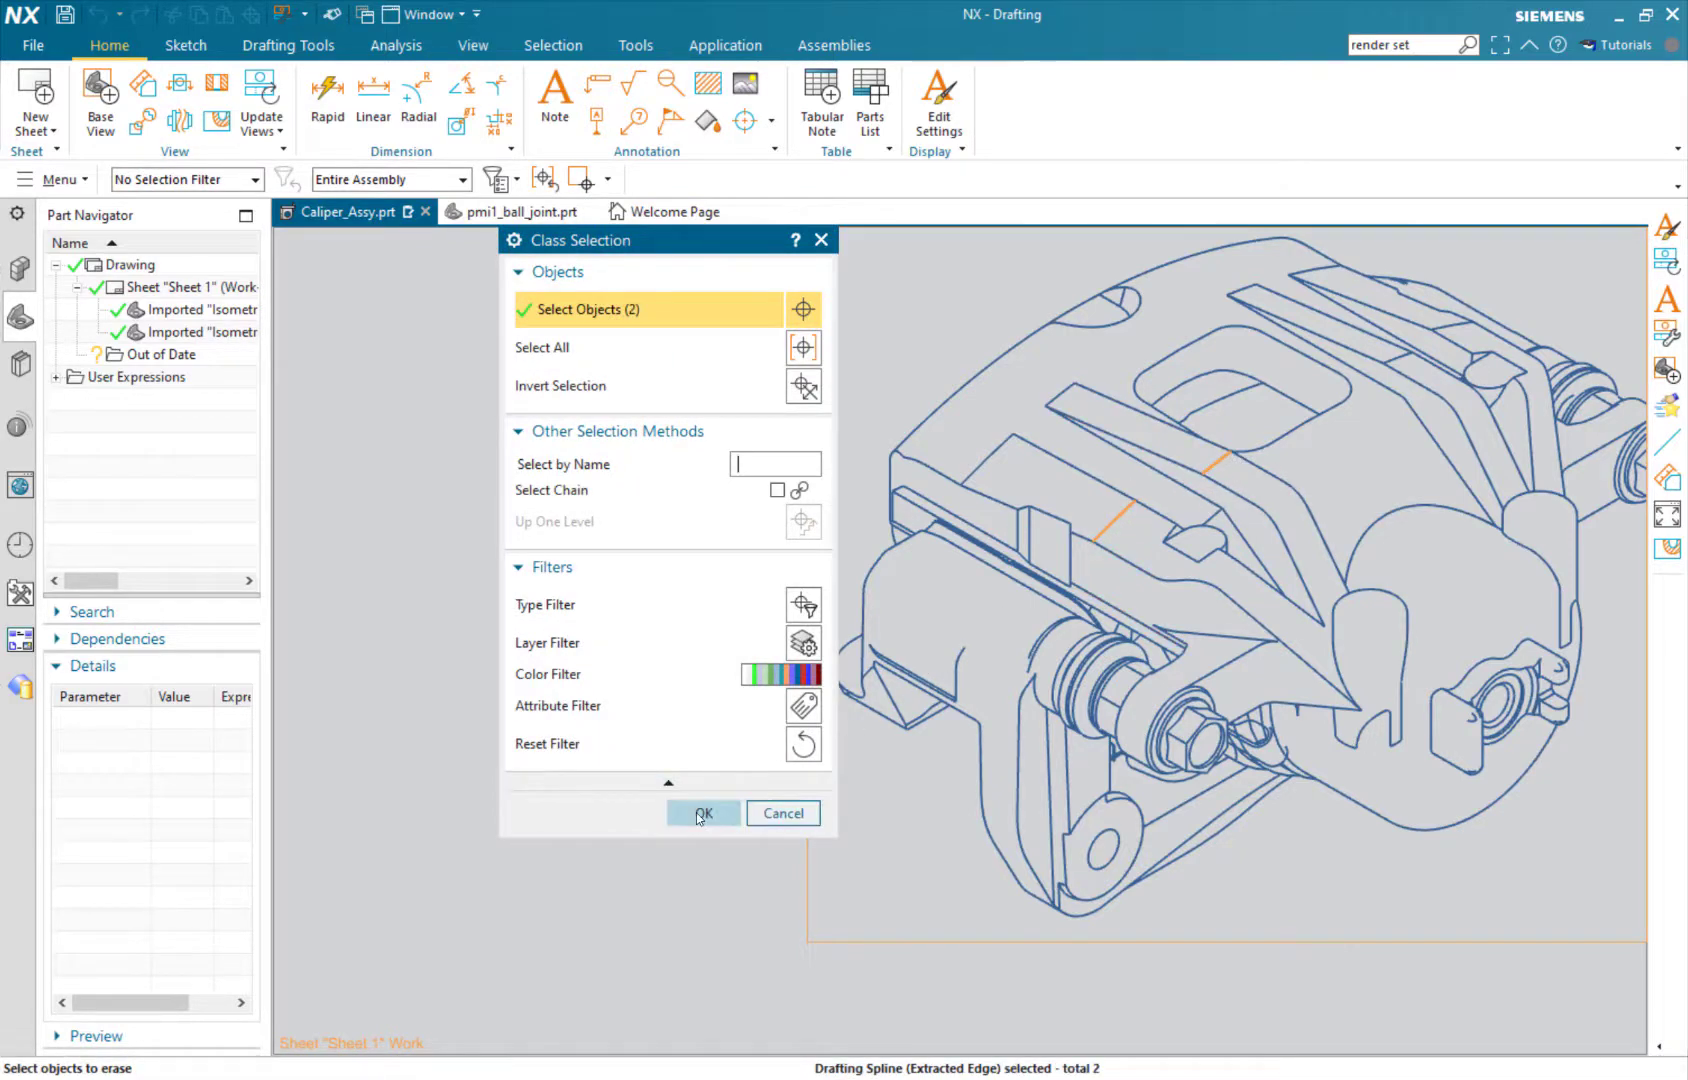
click(1449, 326)
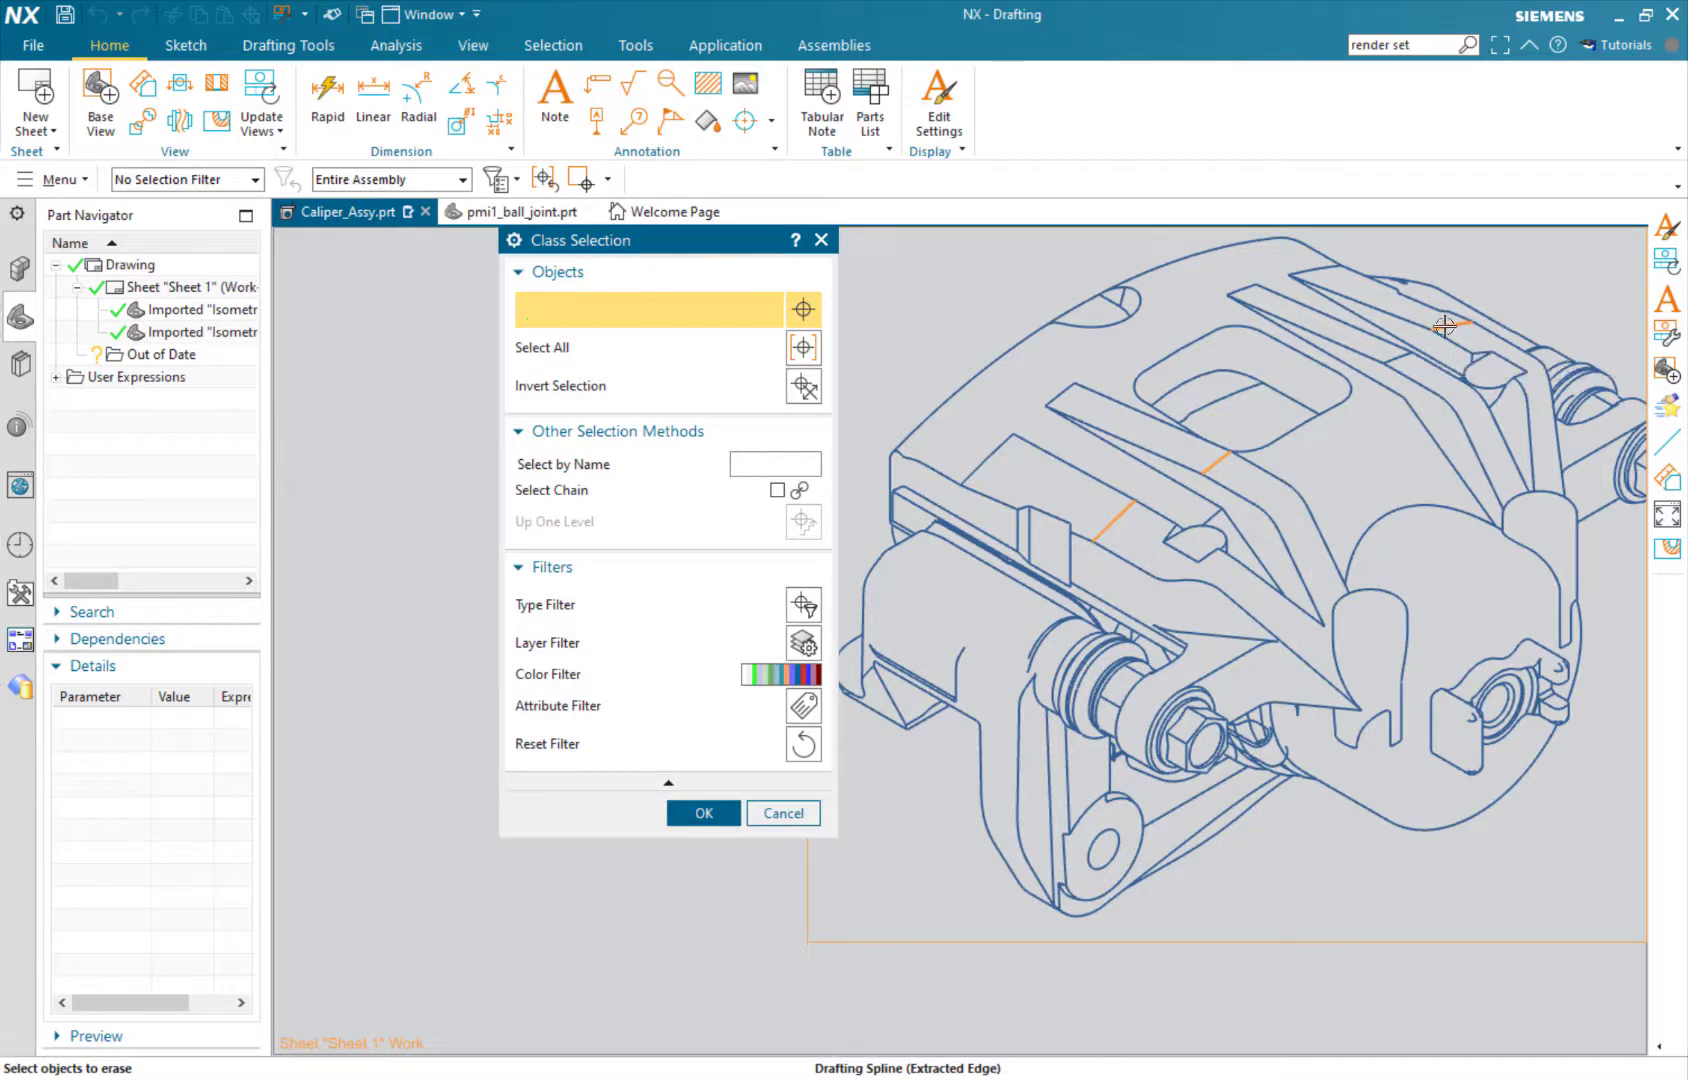
click(1397, 358)
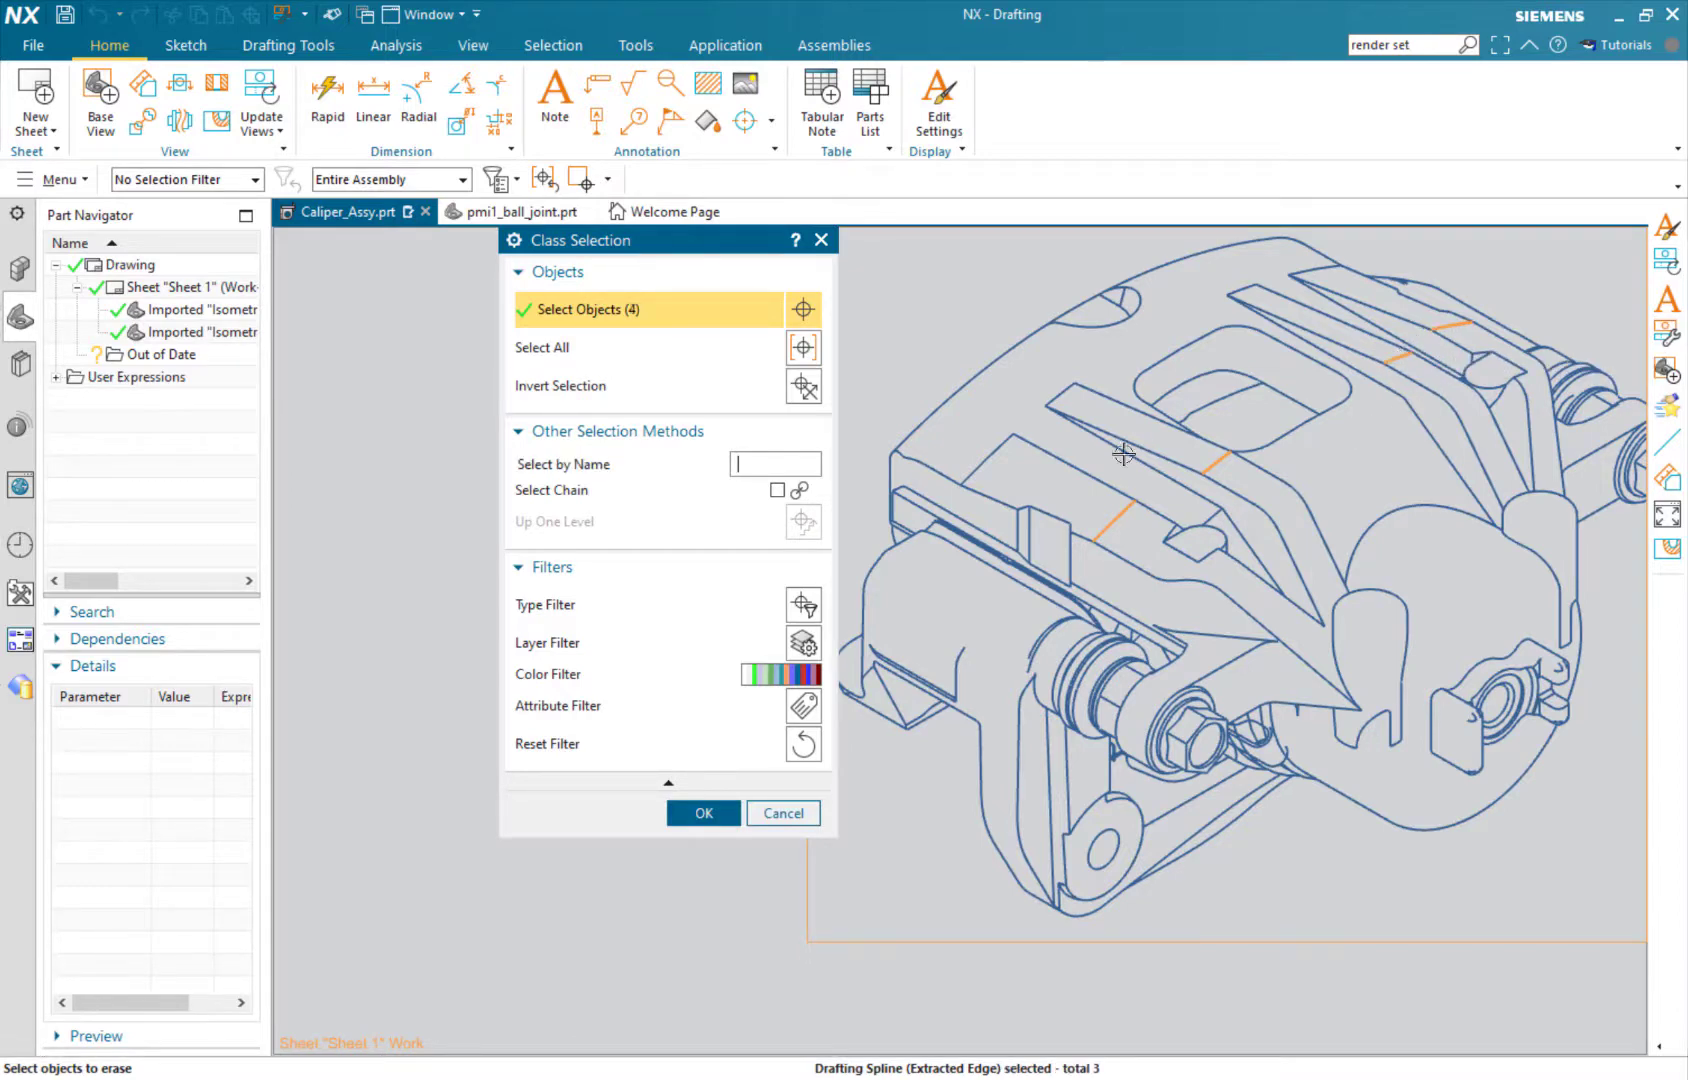
click(706, 812)
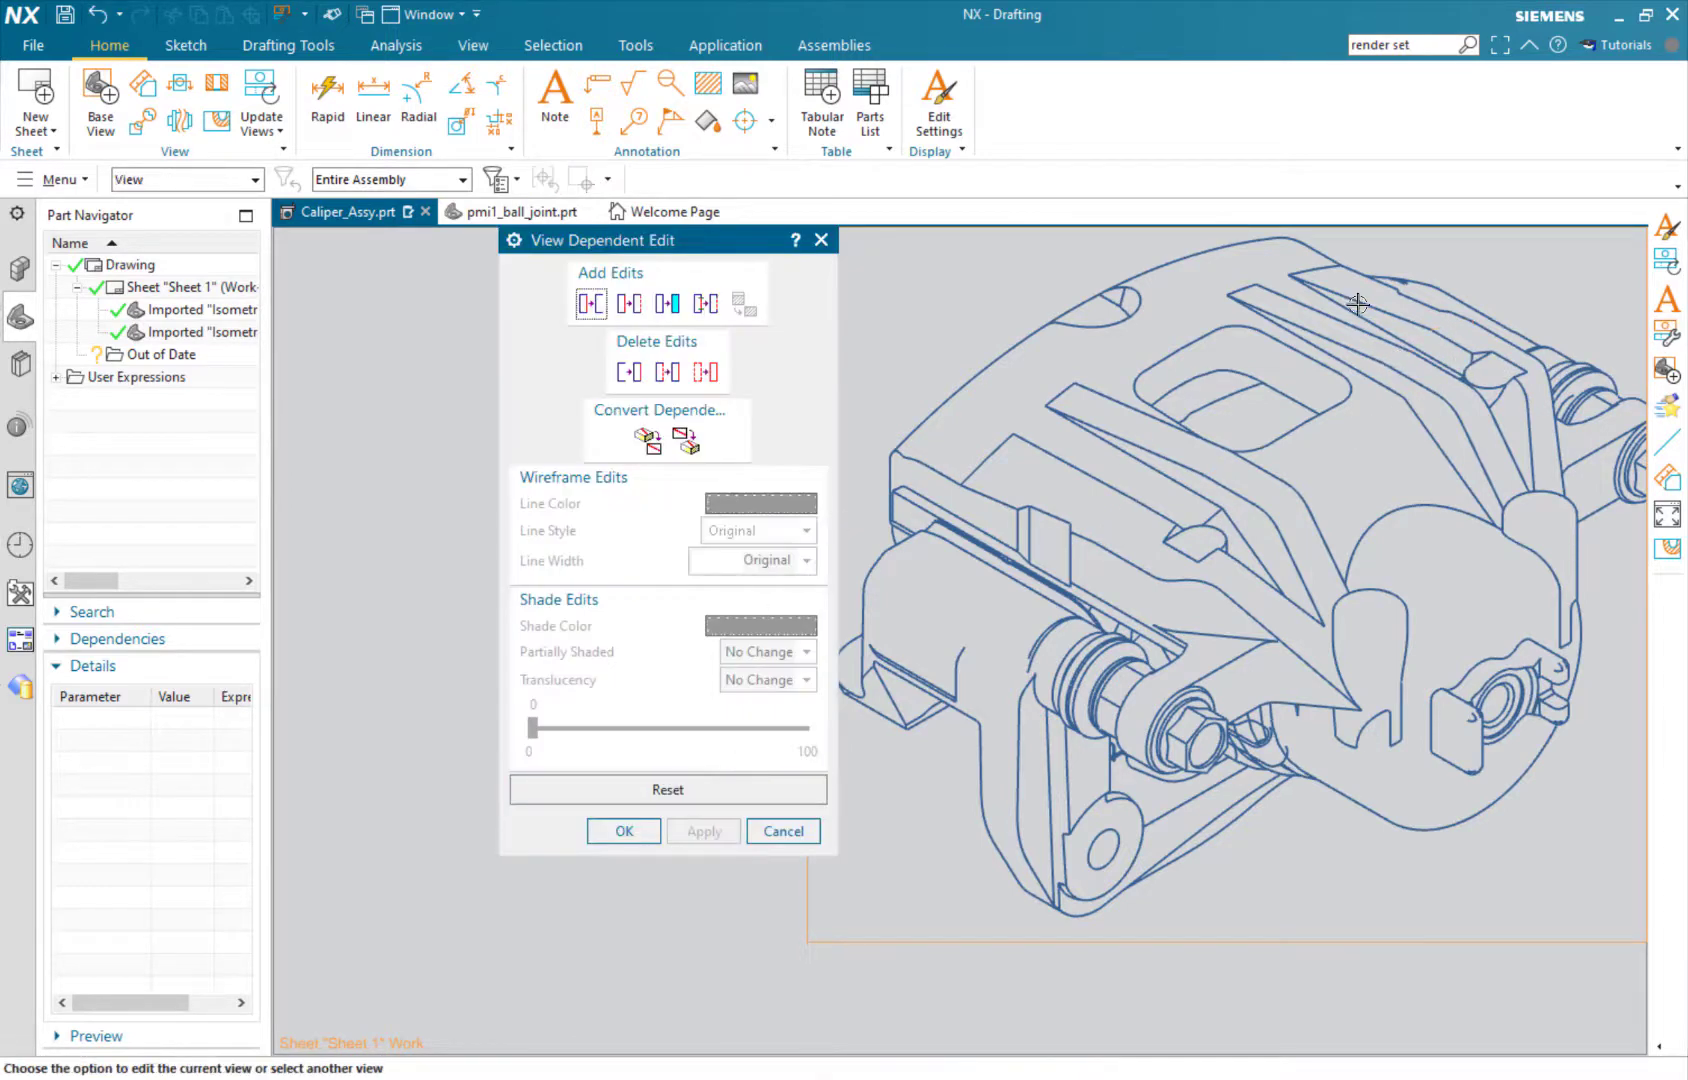
Review the erased edges through the delete-erasures option without restoring any, and close the view-dependent edit.
click(631, 374)
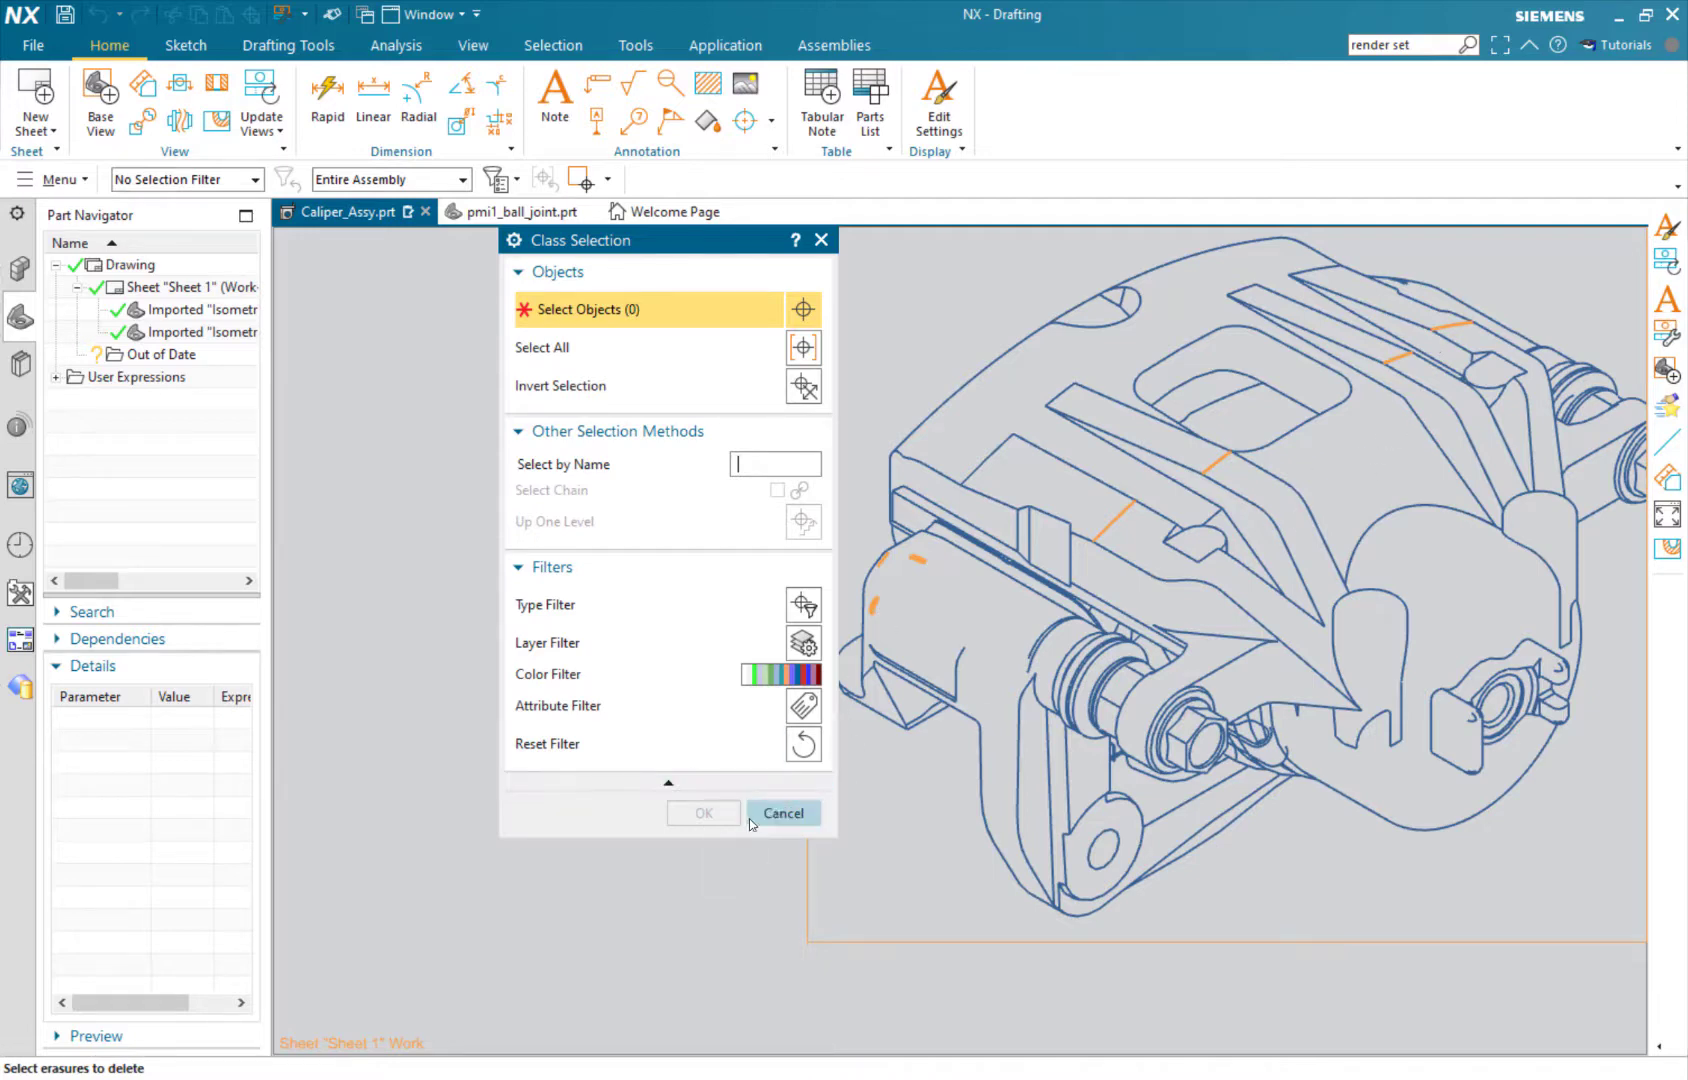
click(778, 813)
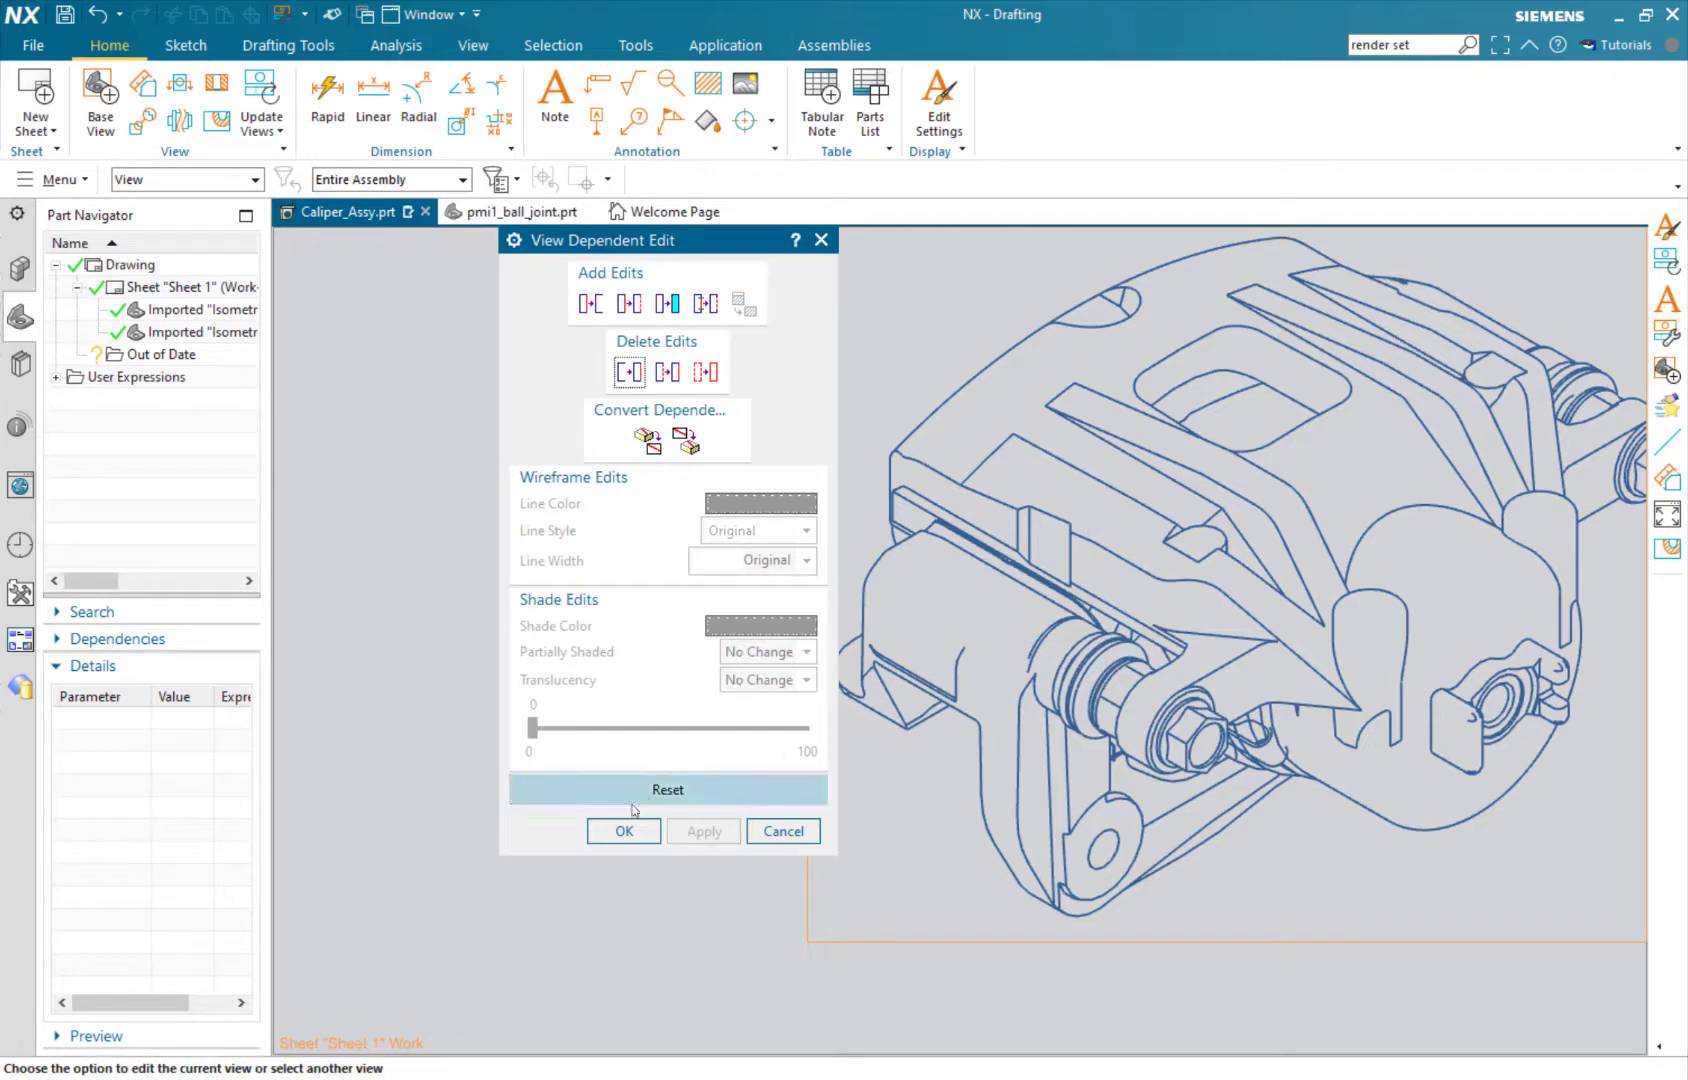
click(620, 832)
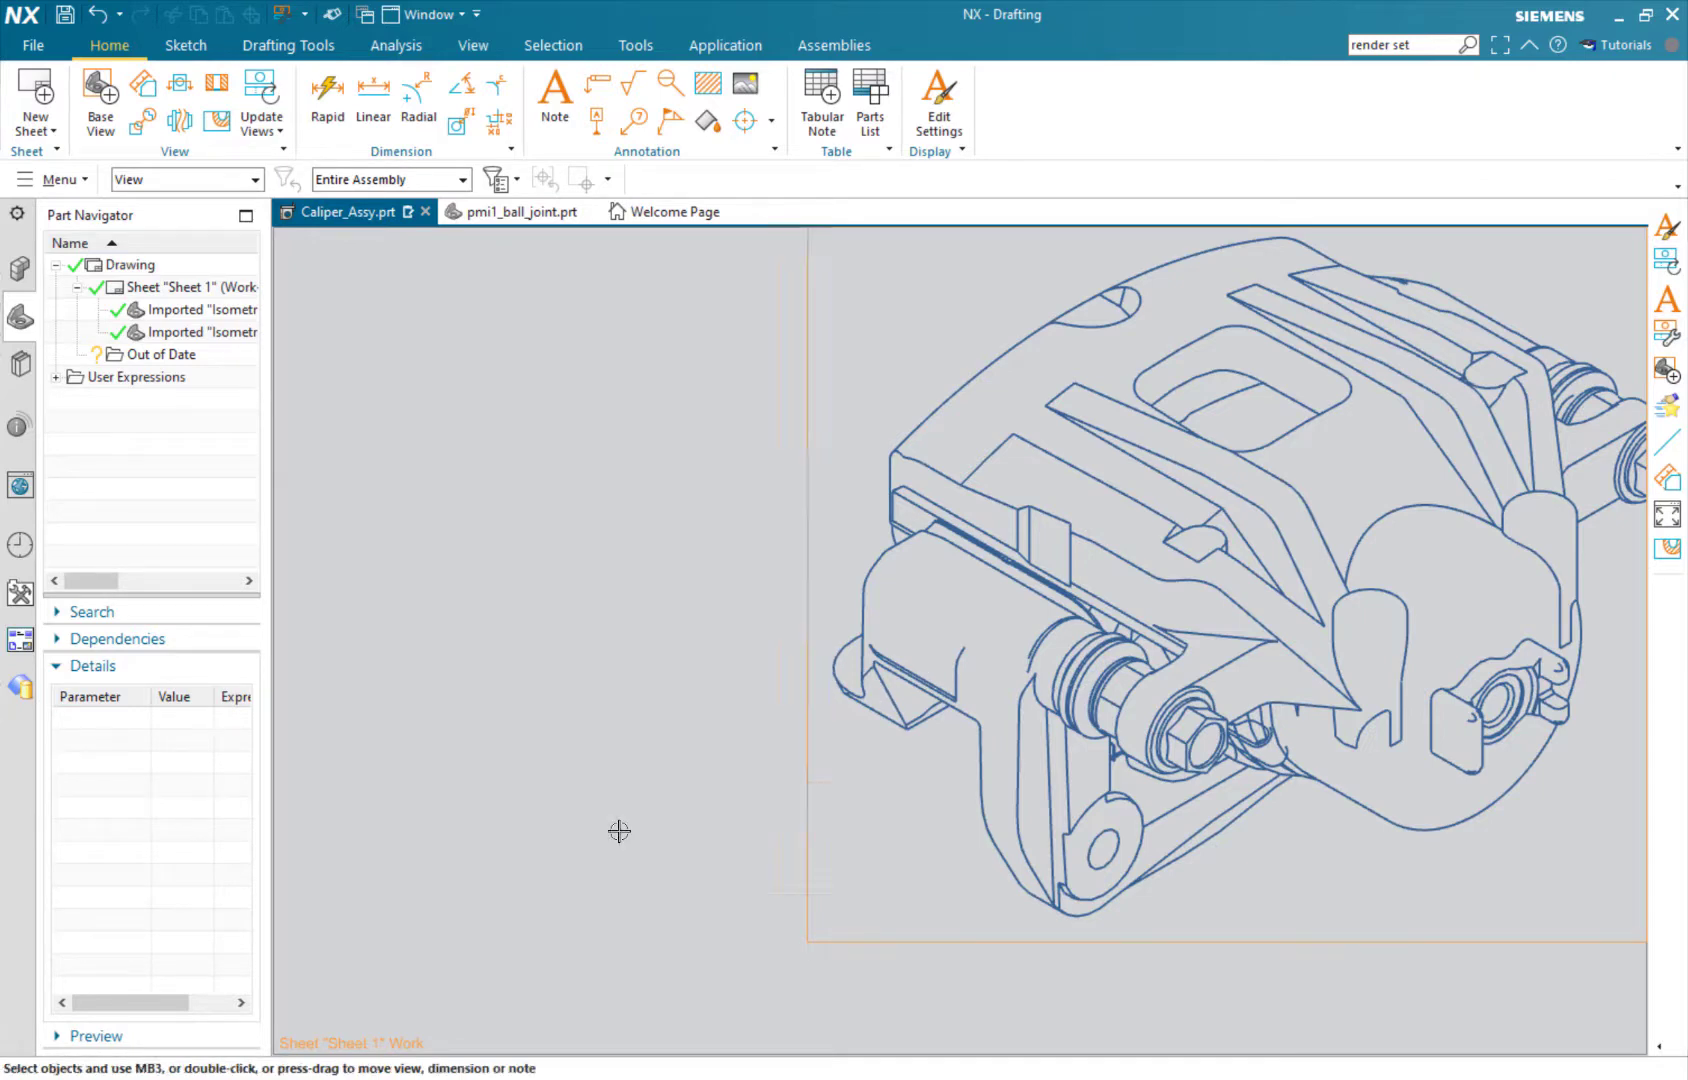
Turn on Show Smooth Edges in the settings of the lower isometric view.
click(809, 663)
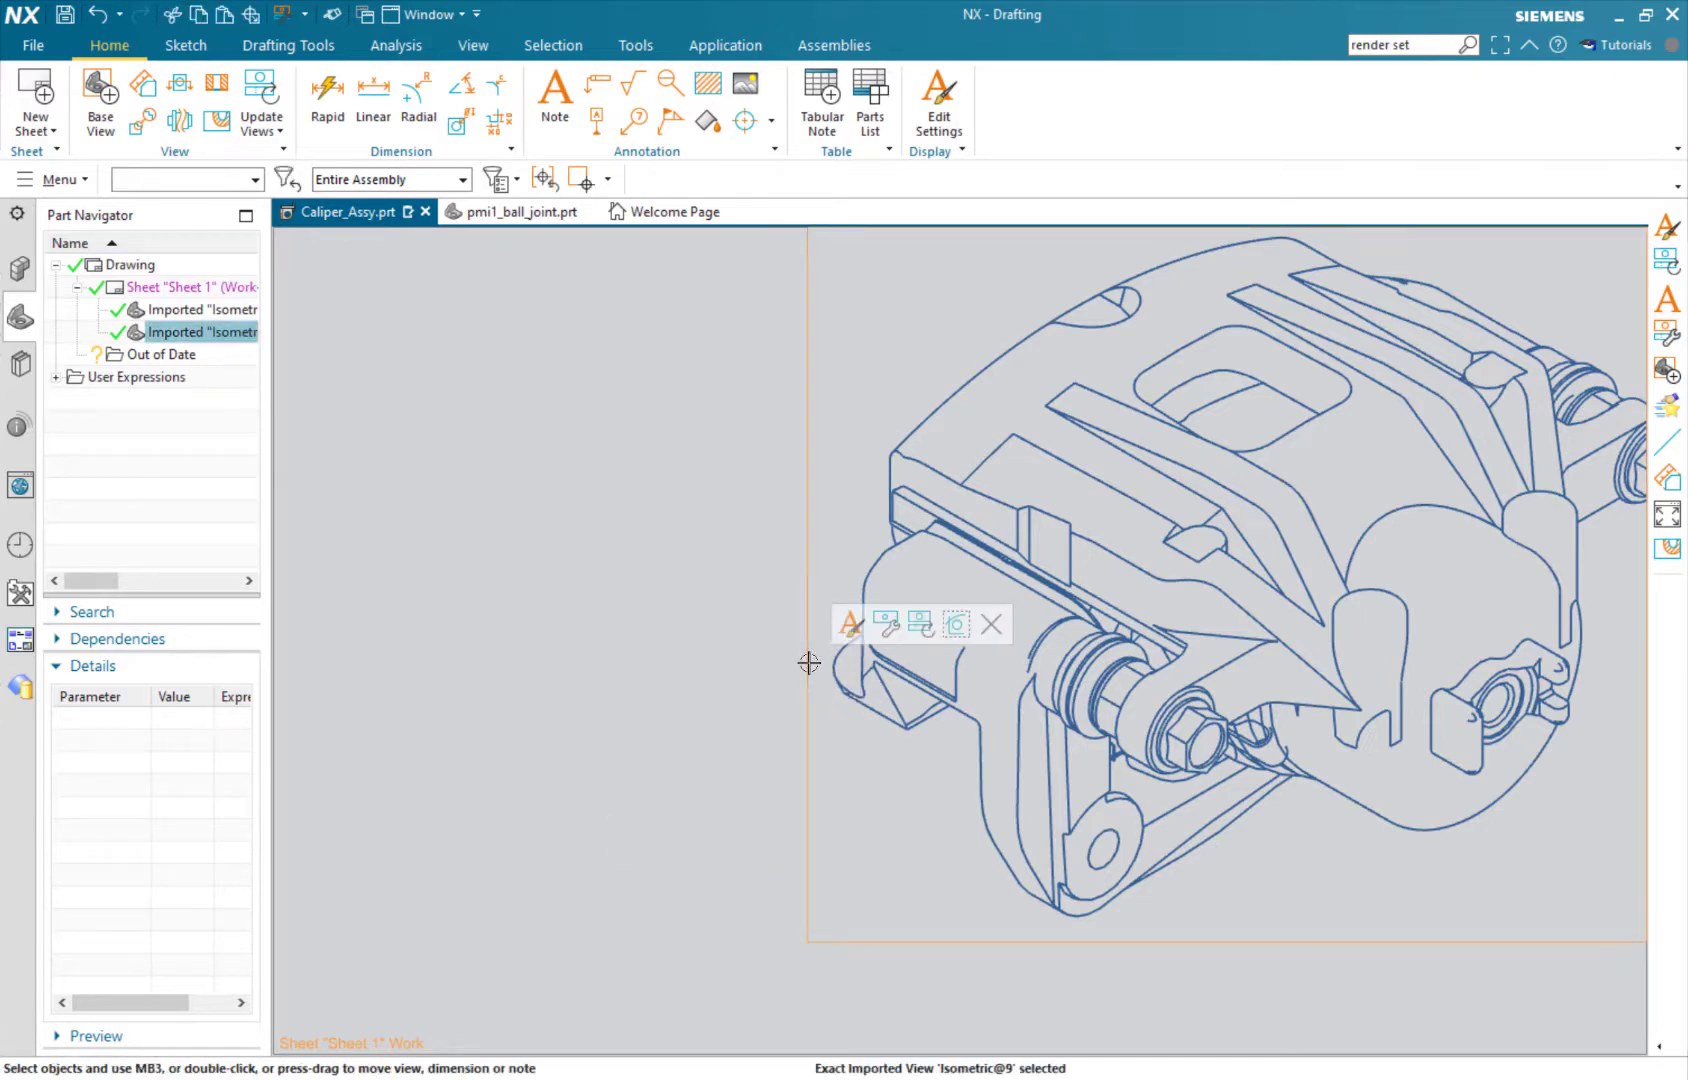
click(850, 625)
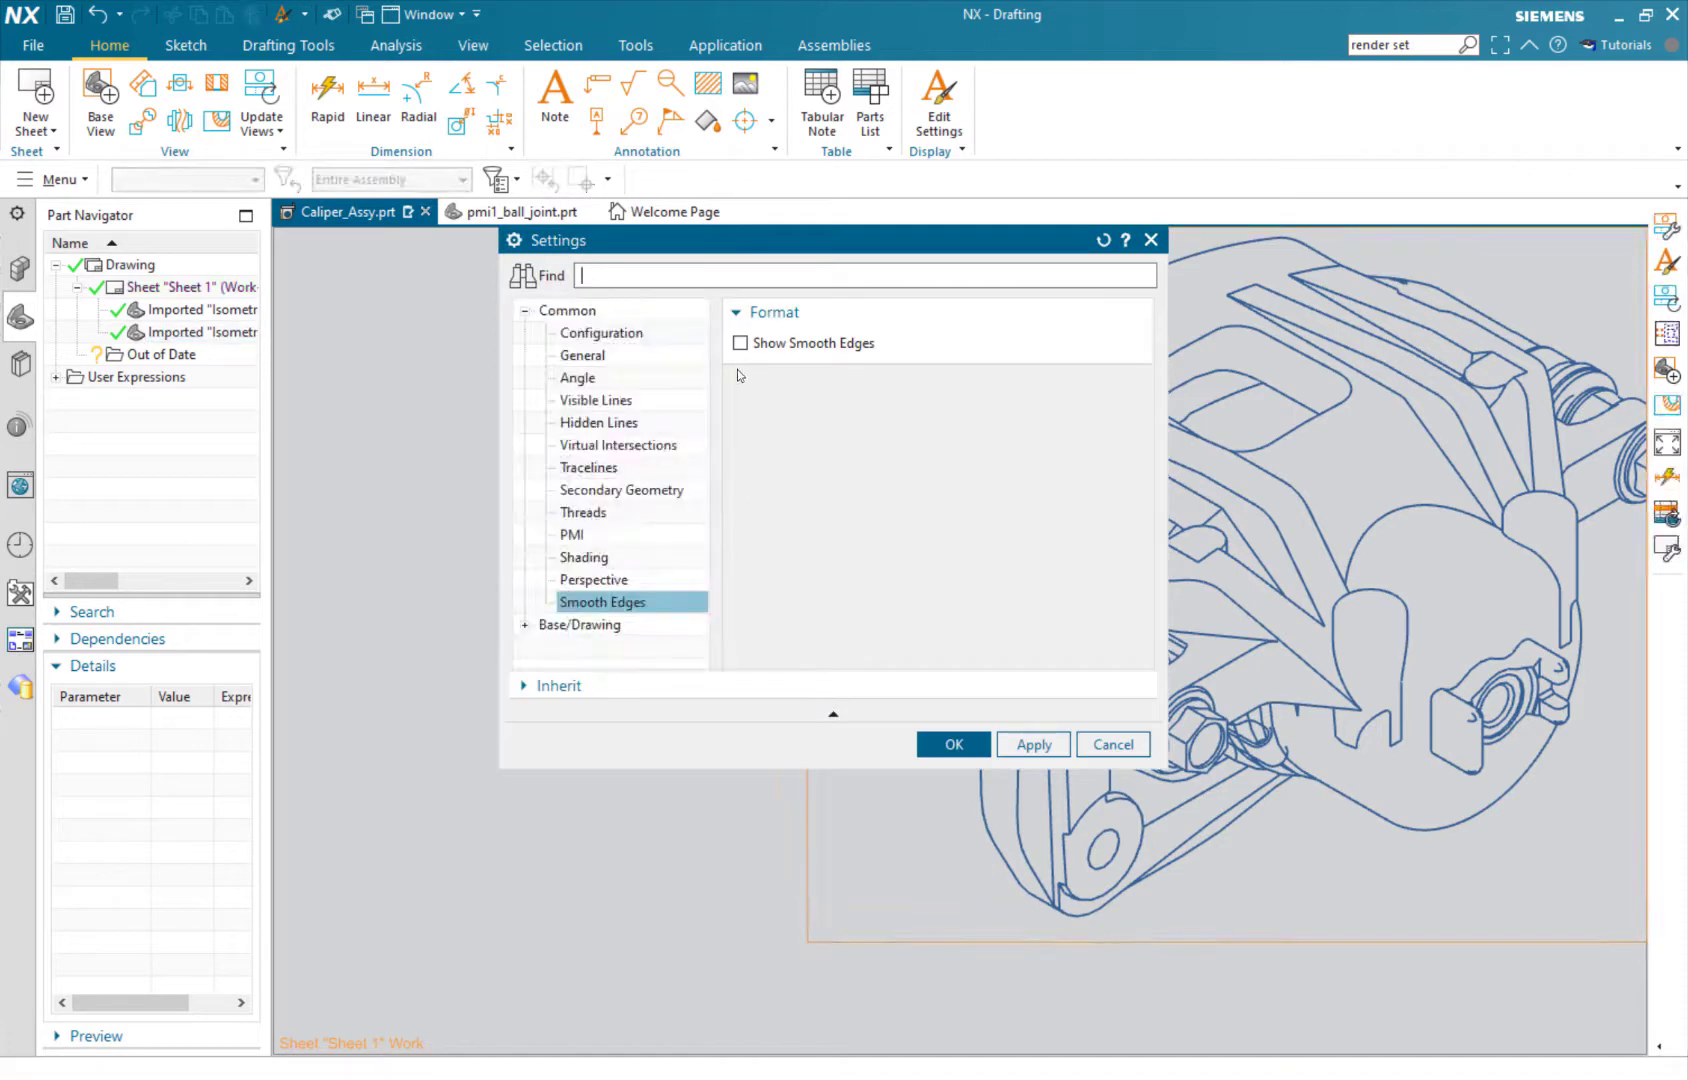
click(740, 342)
click(946, 749)
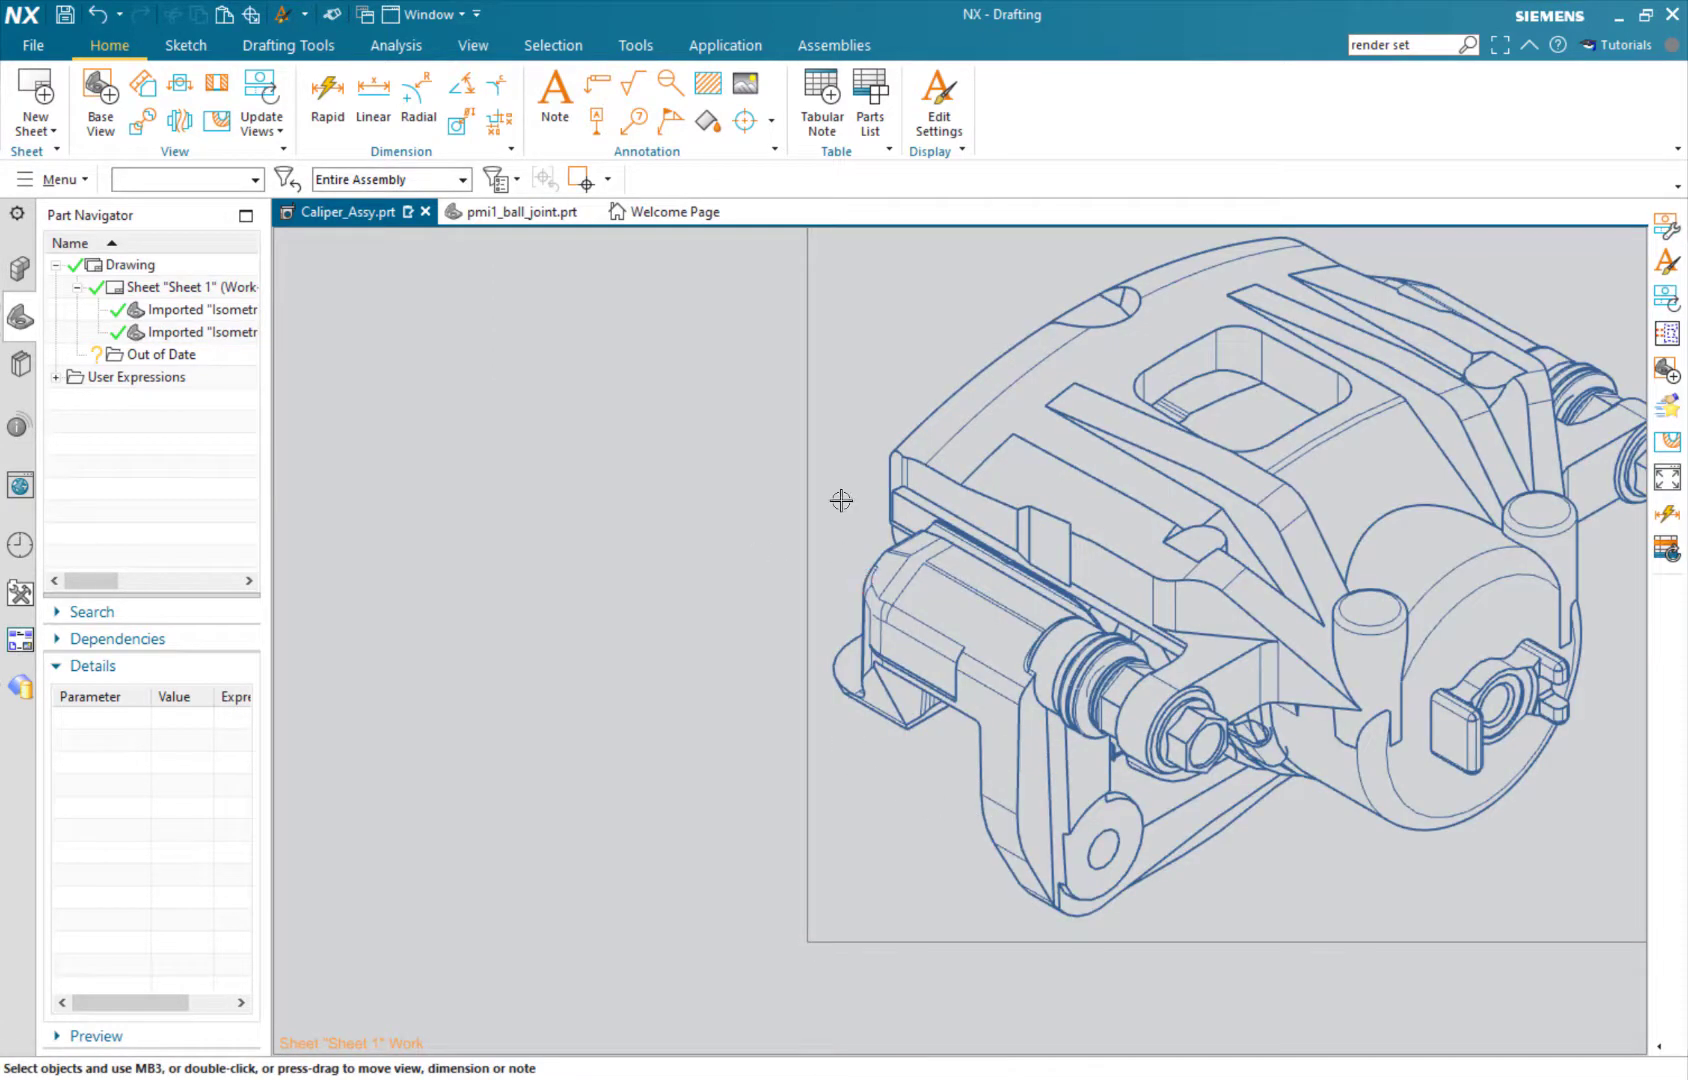
Begin an Edit Entire Objects view-dependent edit on the lower isometric view with the line color set to green.
right_click(810, 452)
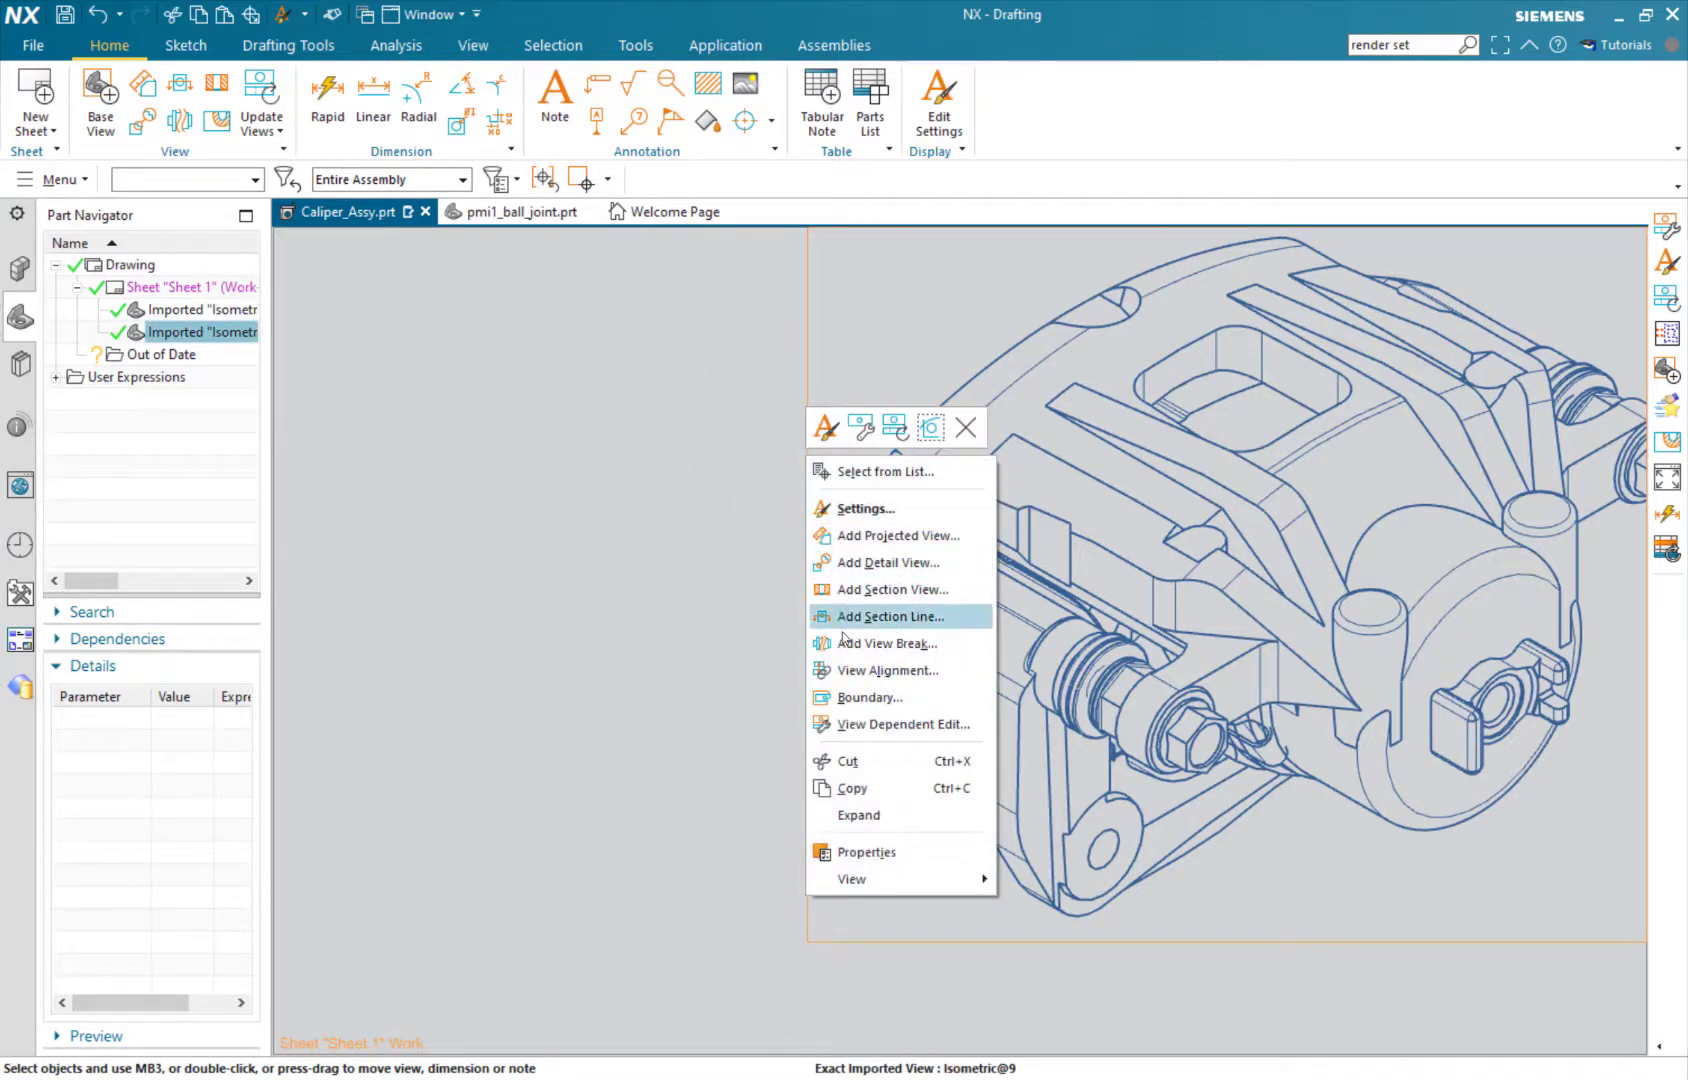
click(868, 724)
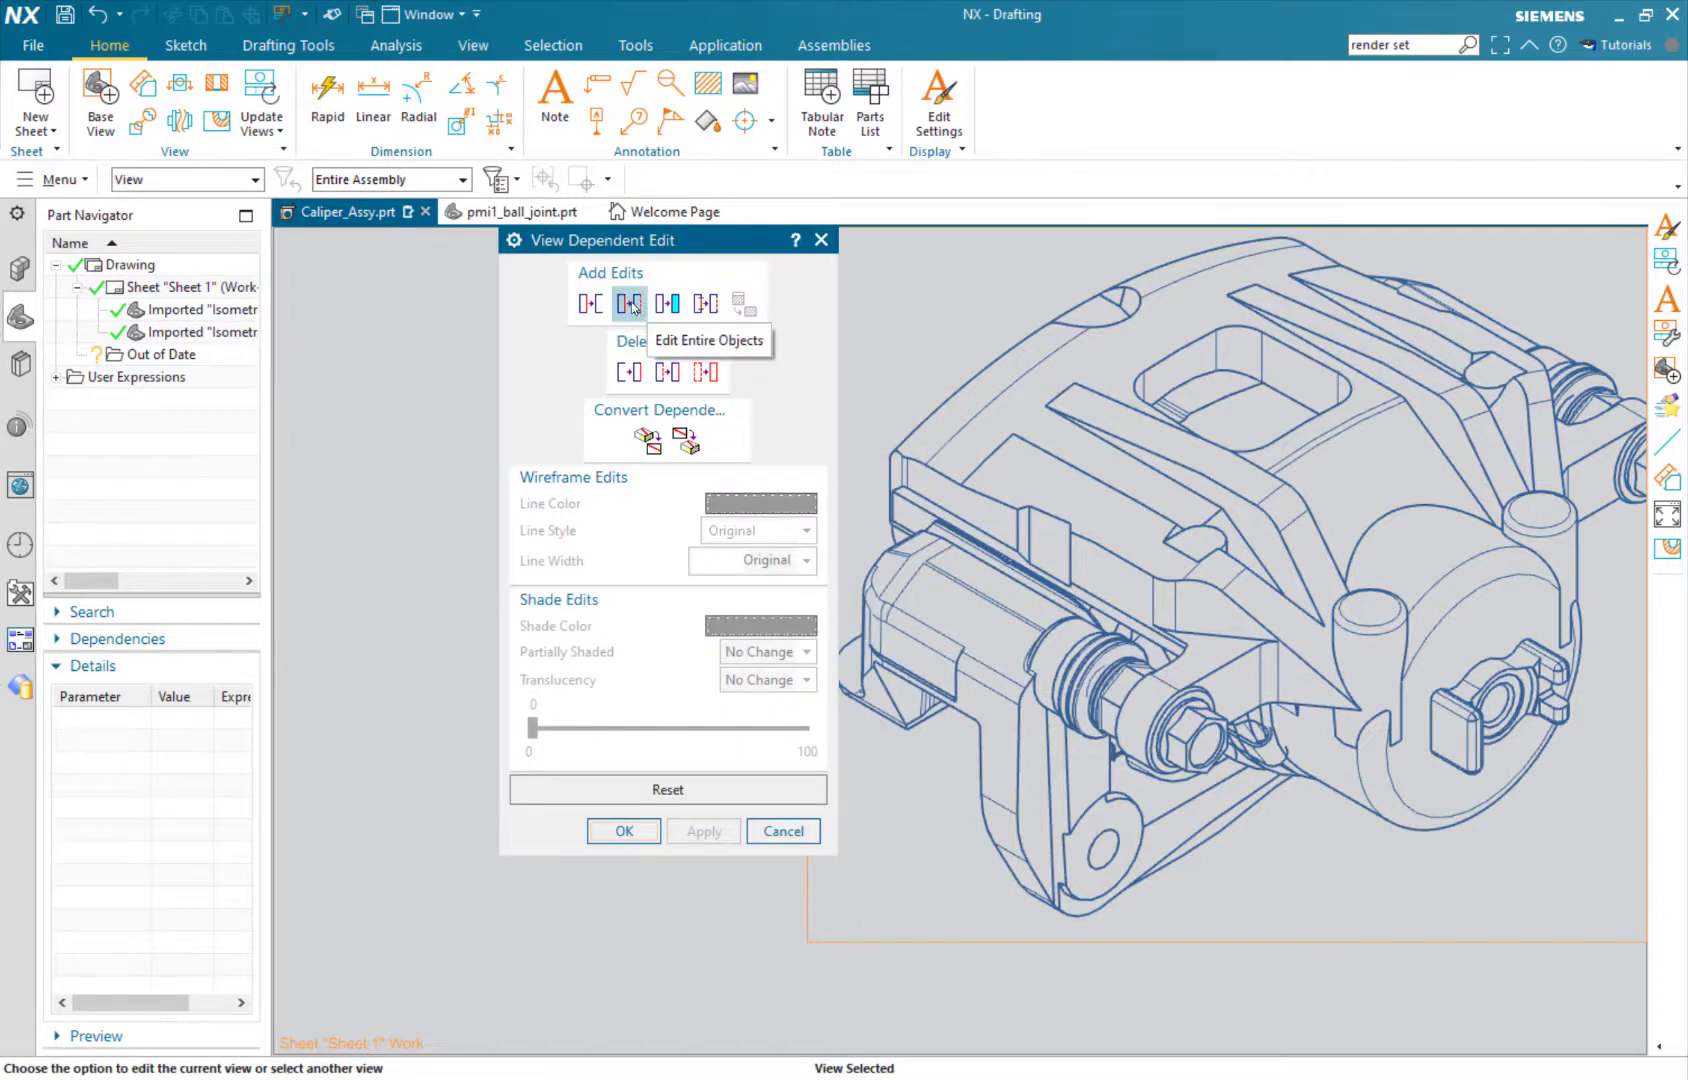
click(630, 304)
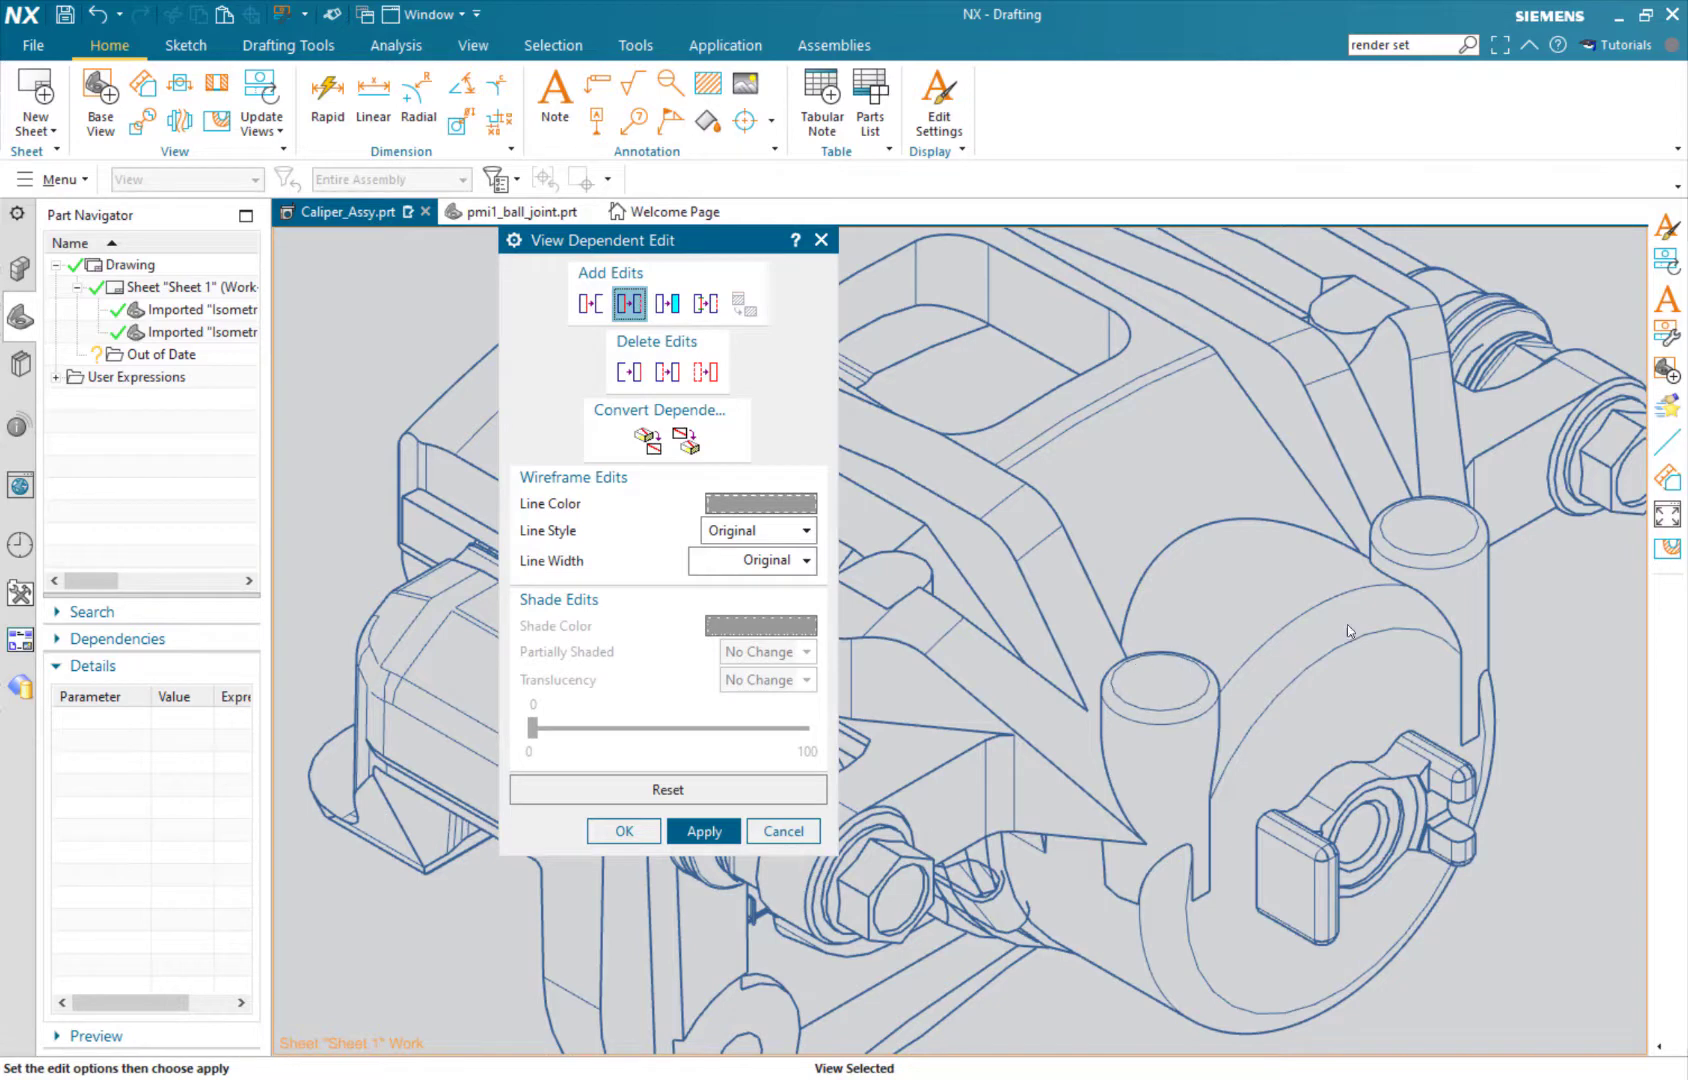
click(754, 505)
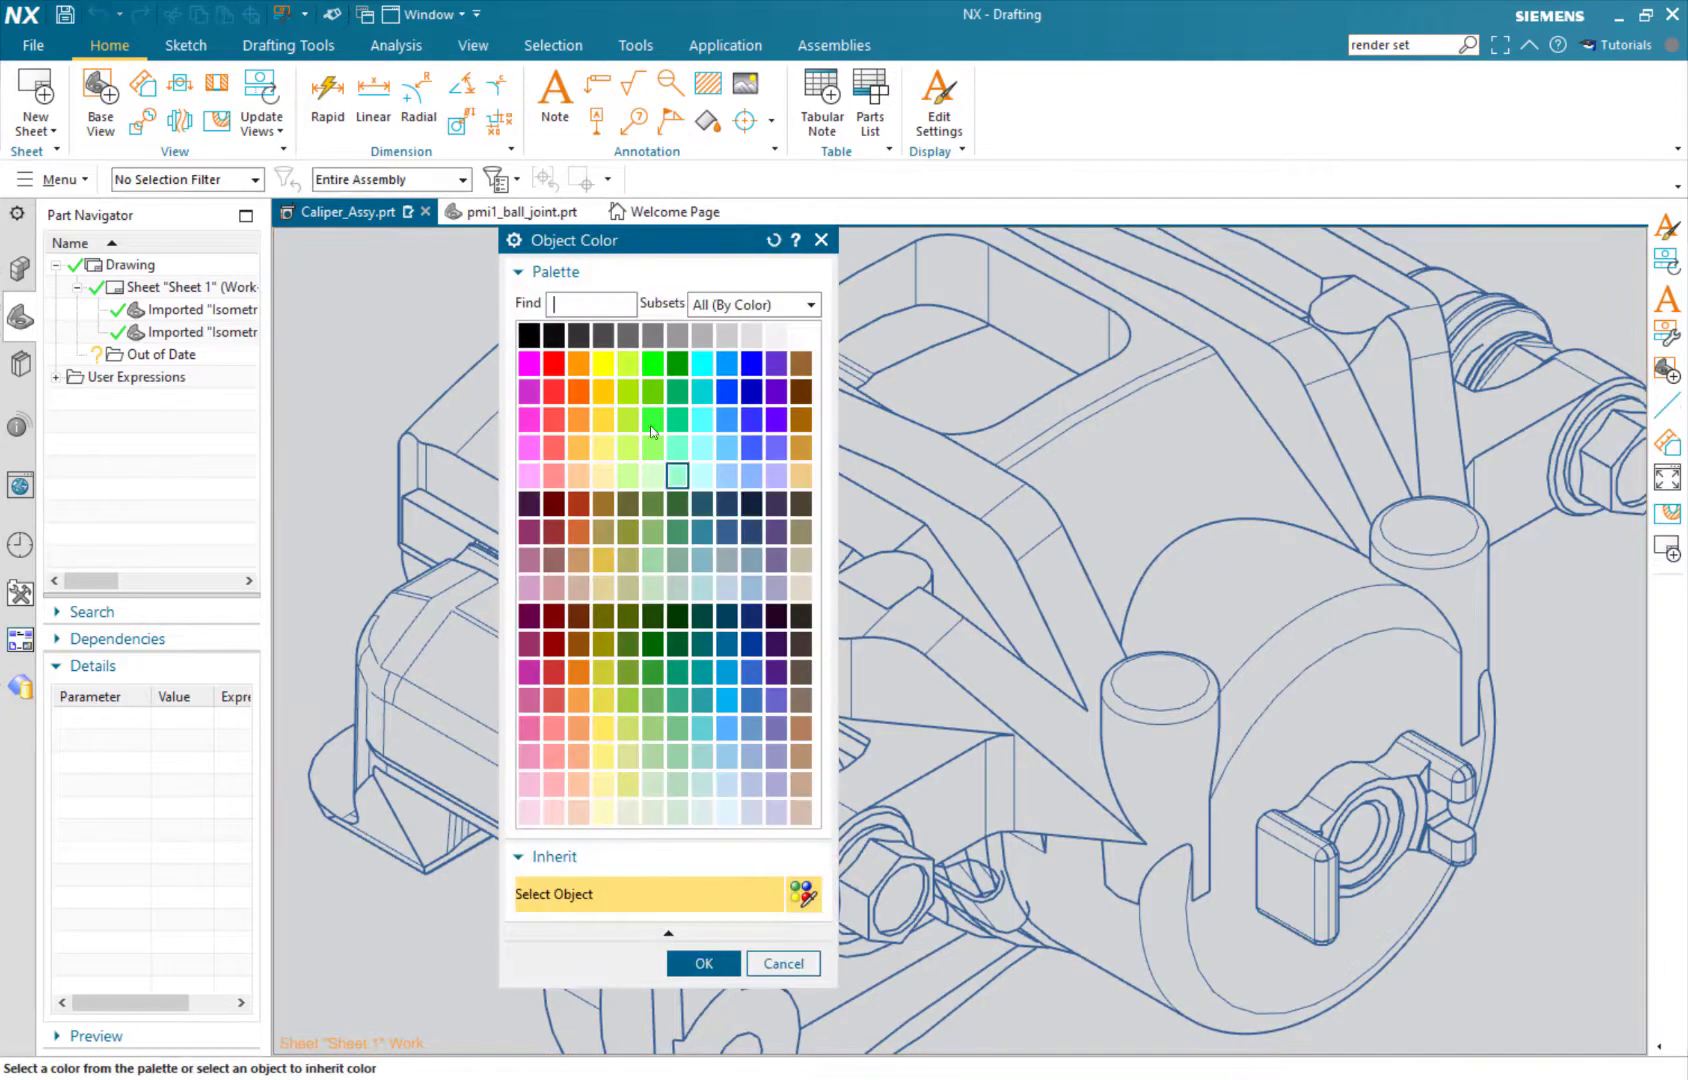
click(677, 394)
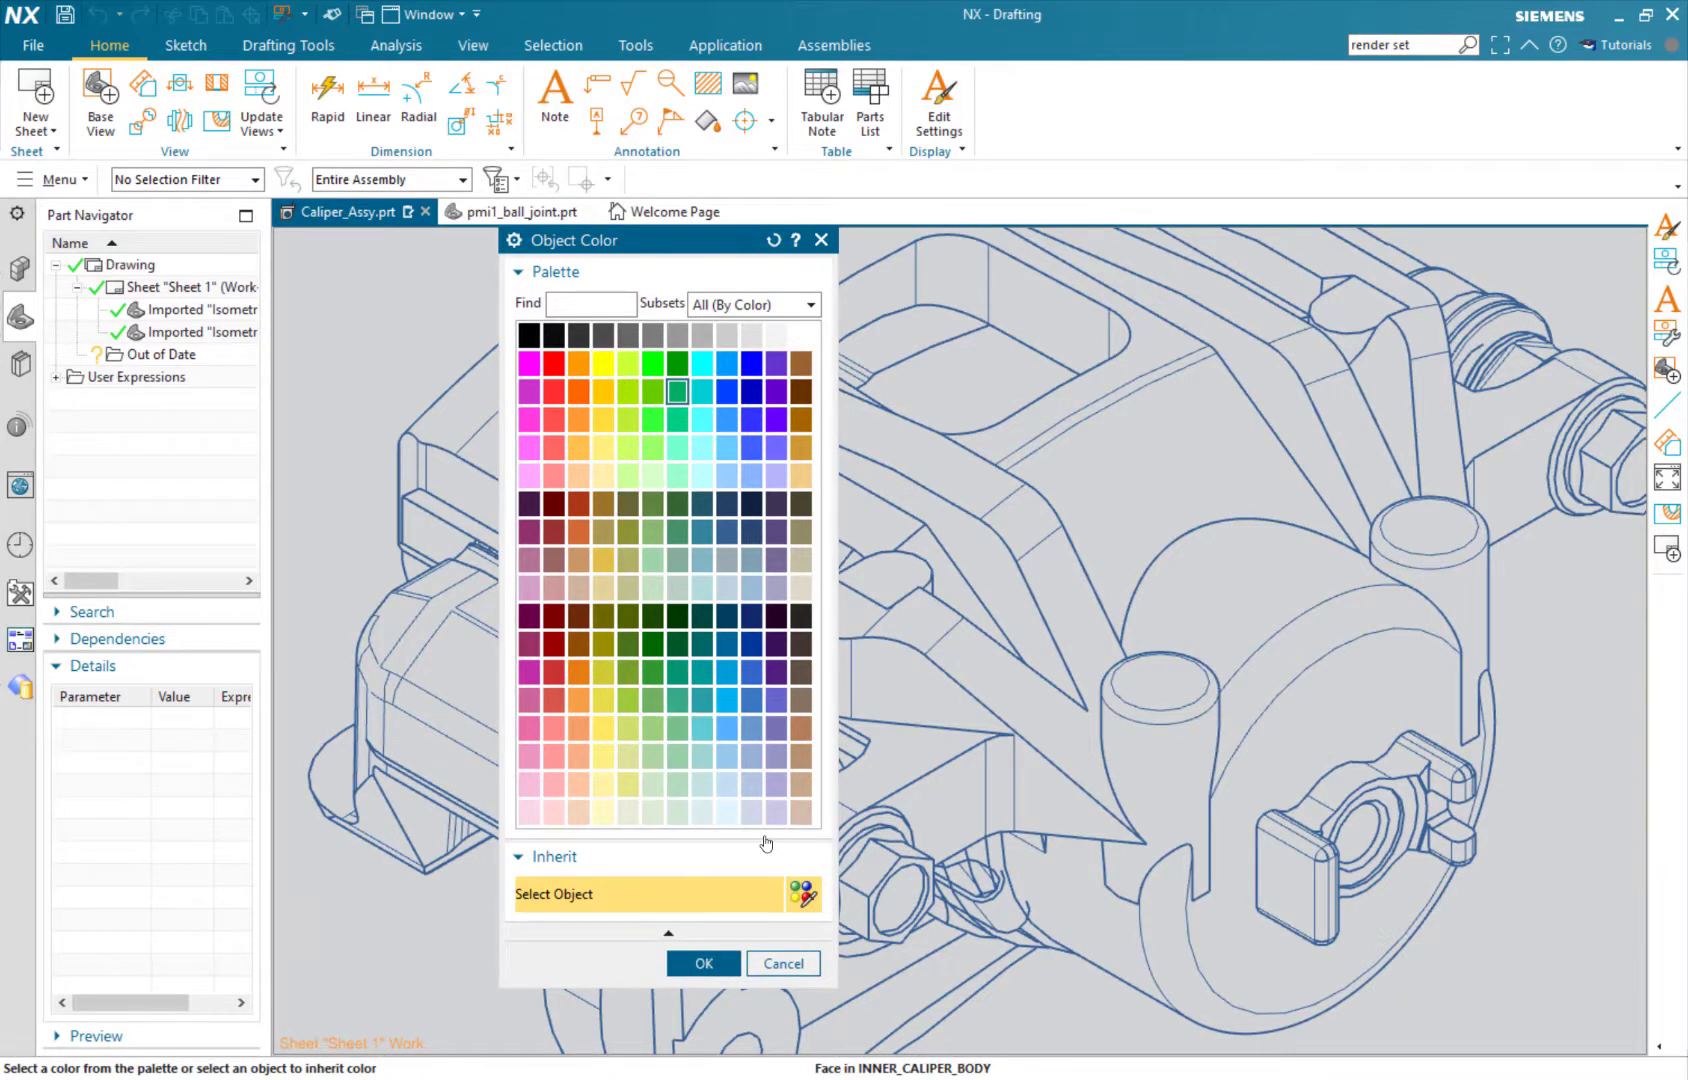
click(704, 963)
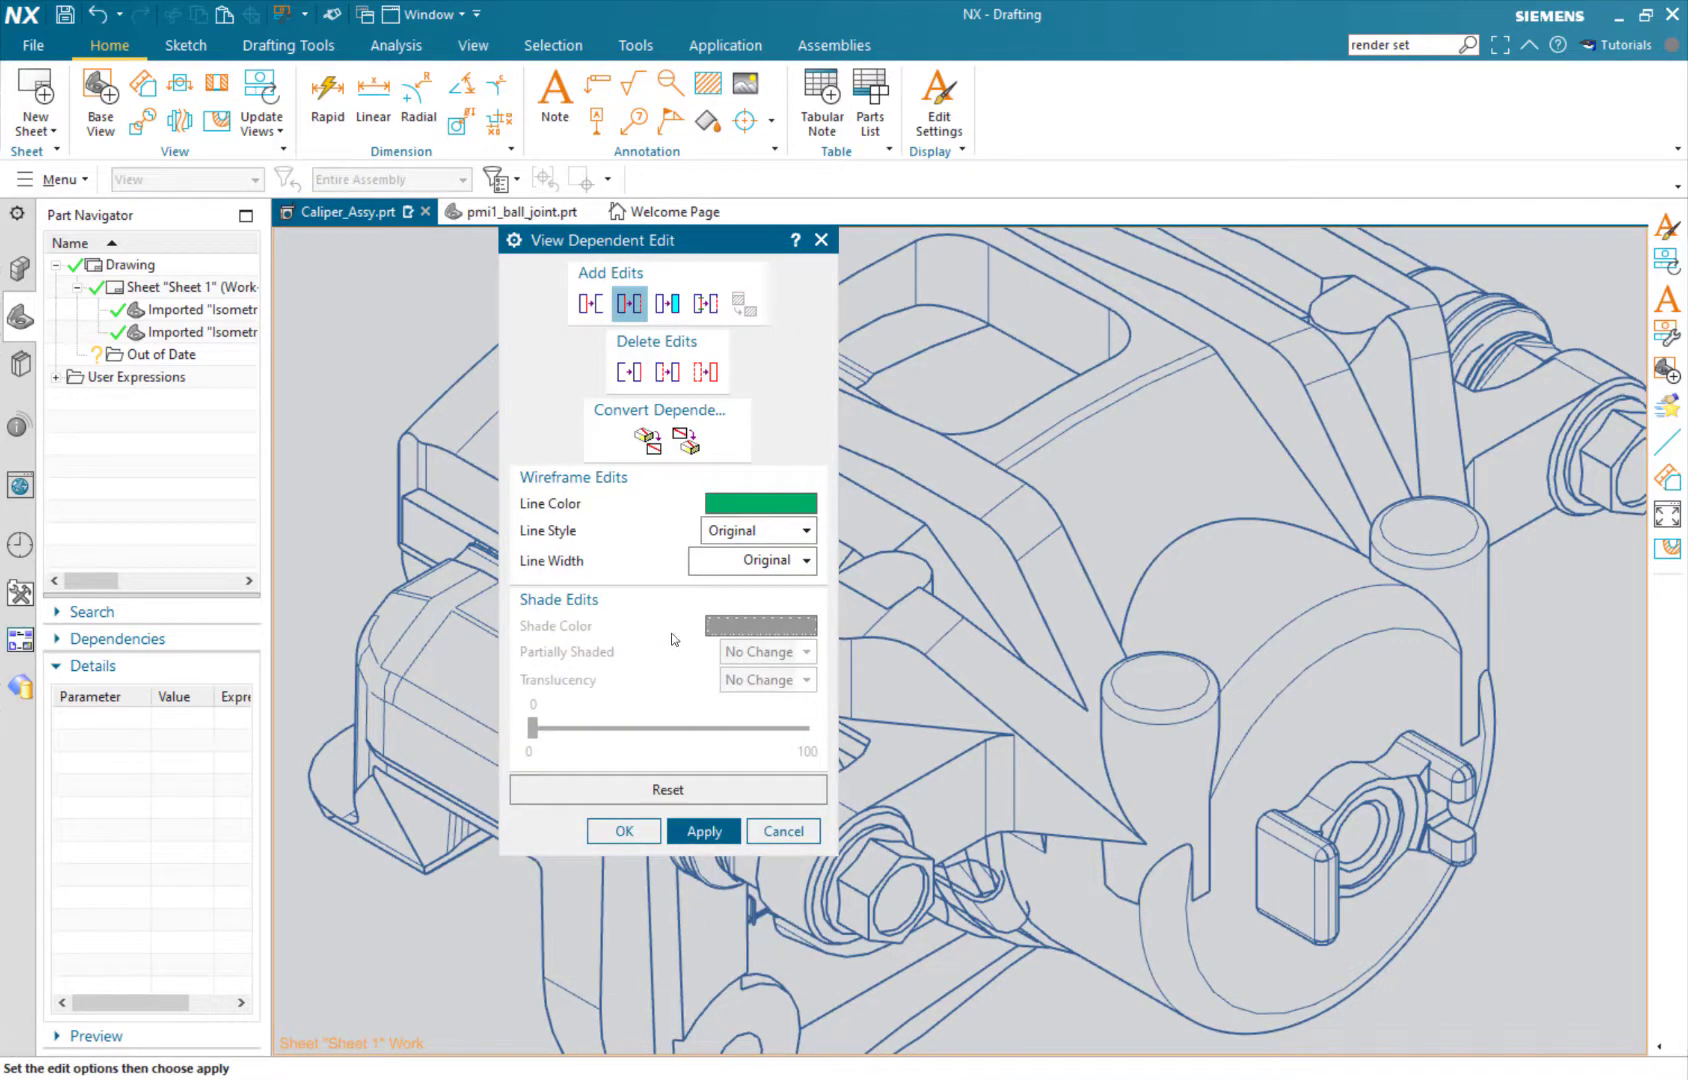
Set a solid line style and apply the green edit to the curved edge between the ribs and the top circles of both cylindrical bosses.
click(727, 535)
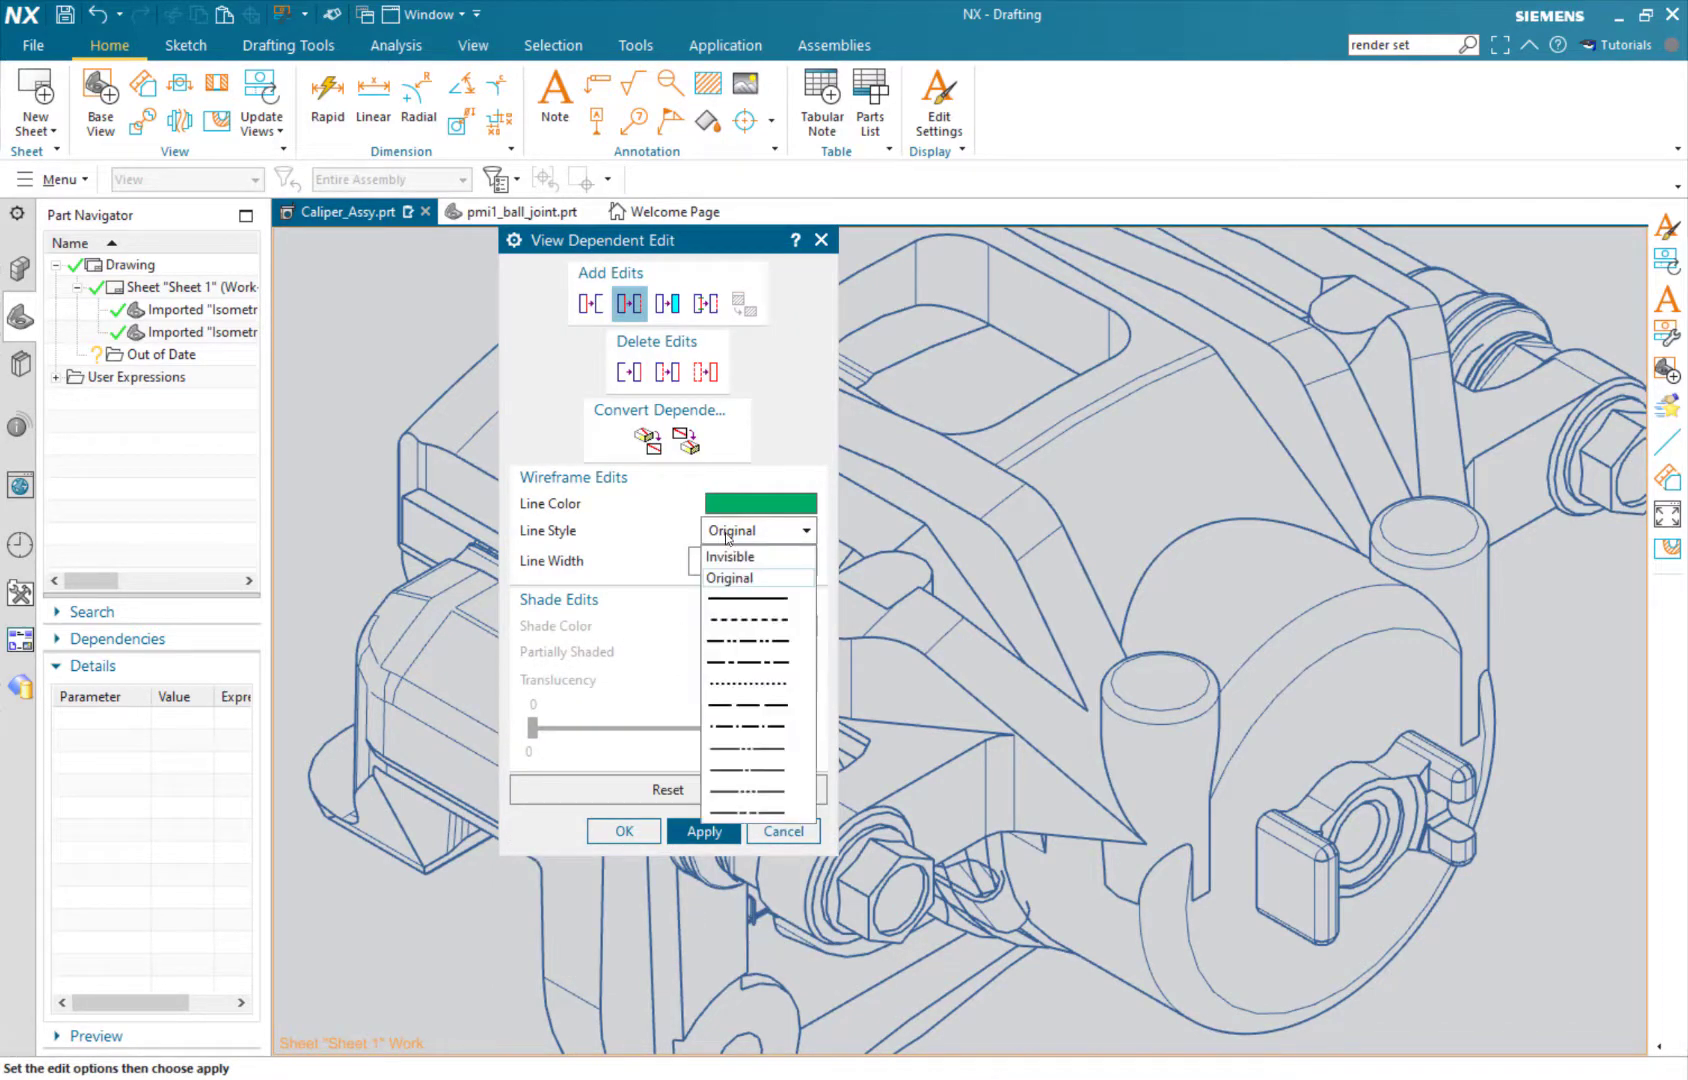
click(744, 600)
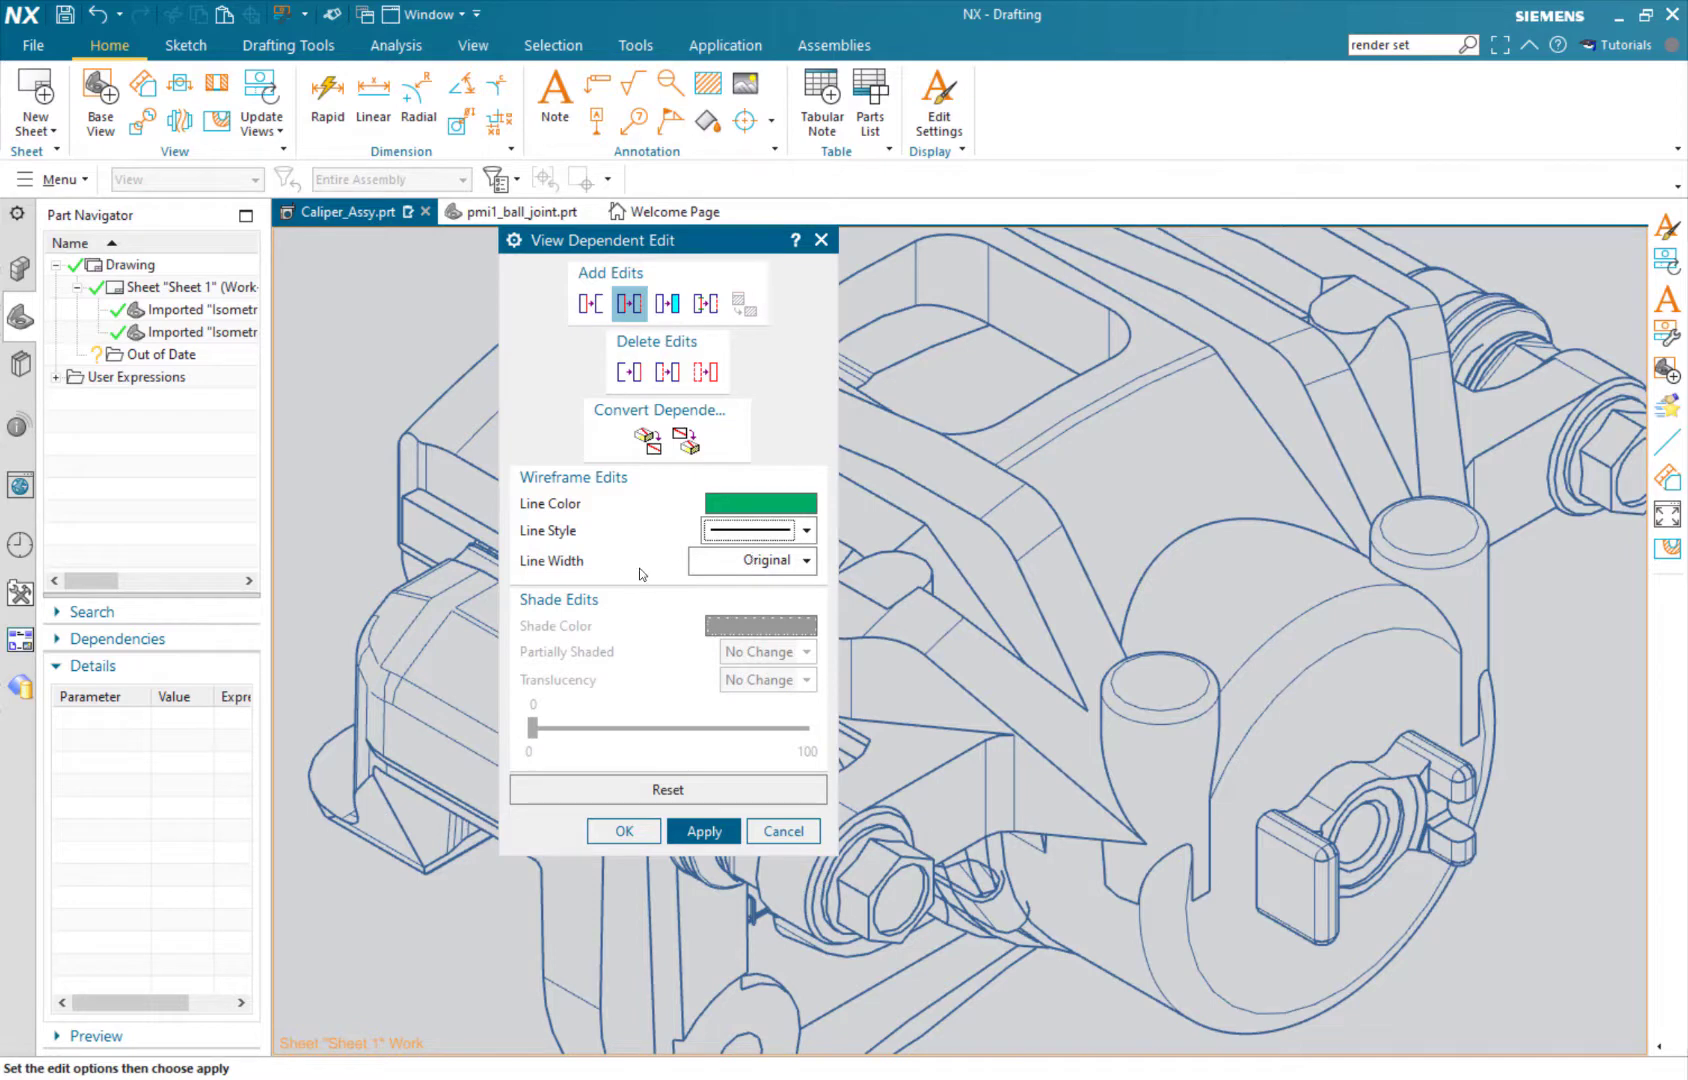
click(704, 831)
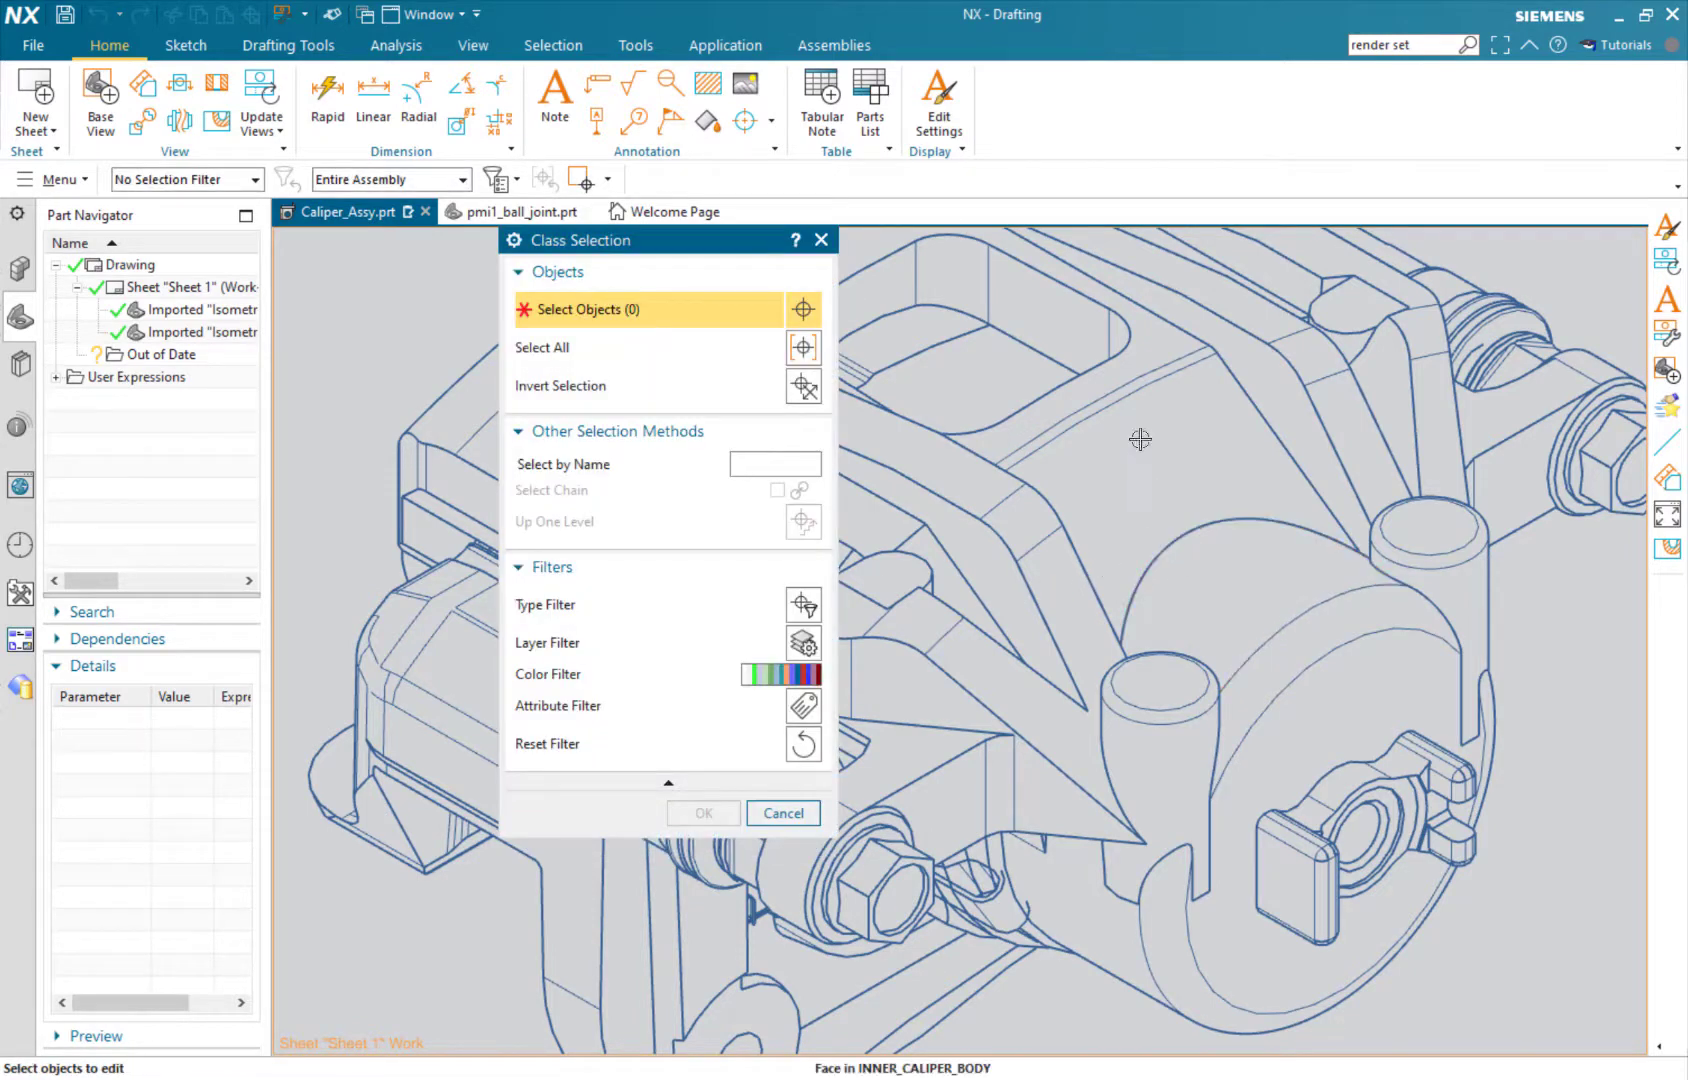
click(1113, 406)
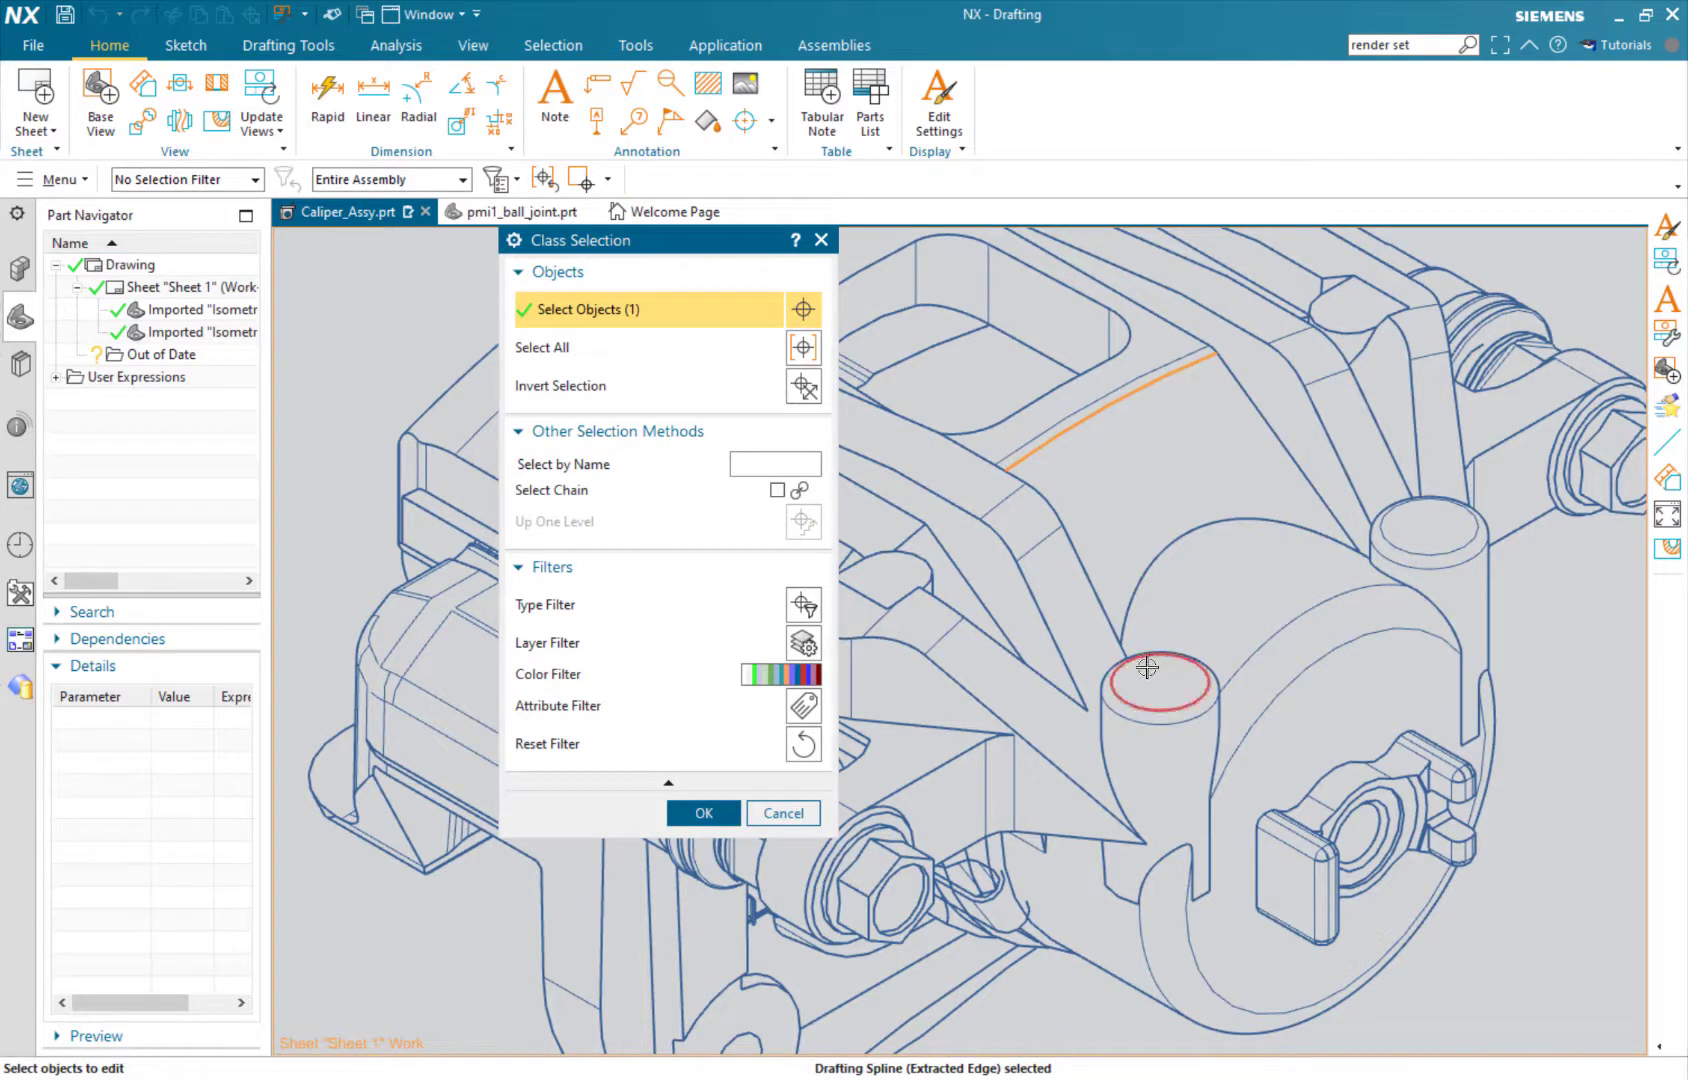
click(1127, 699)
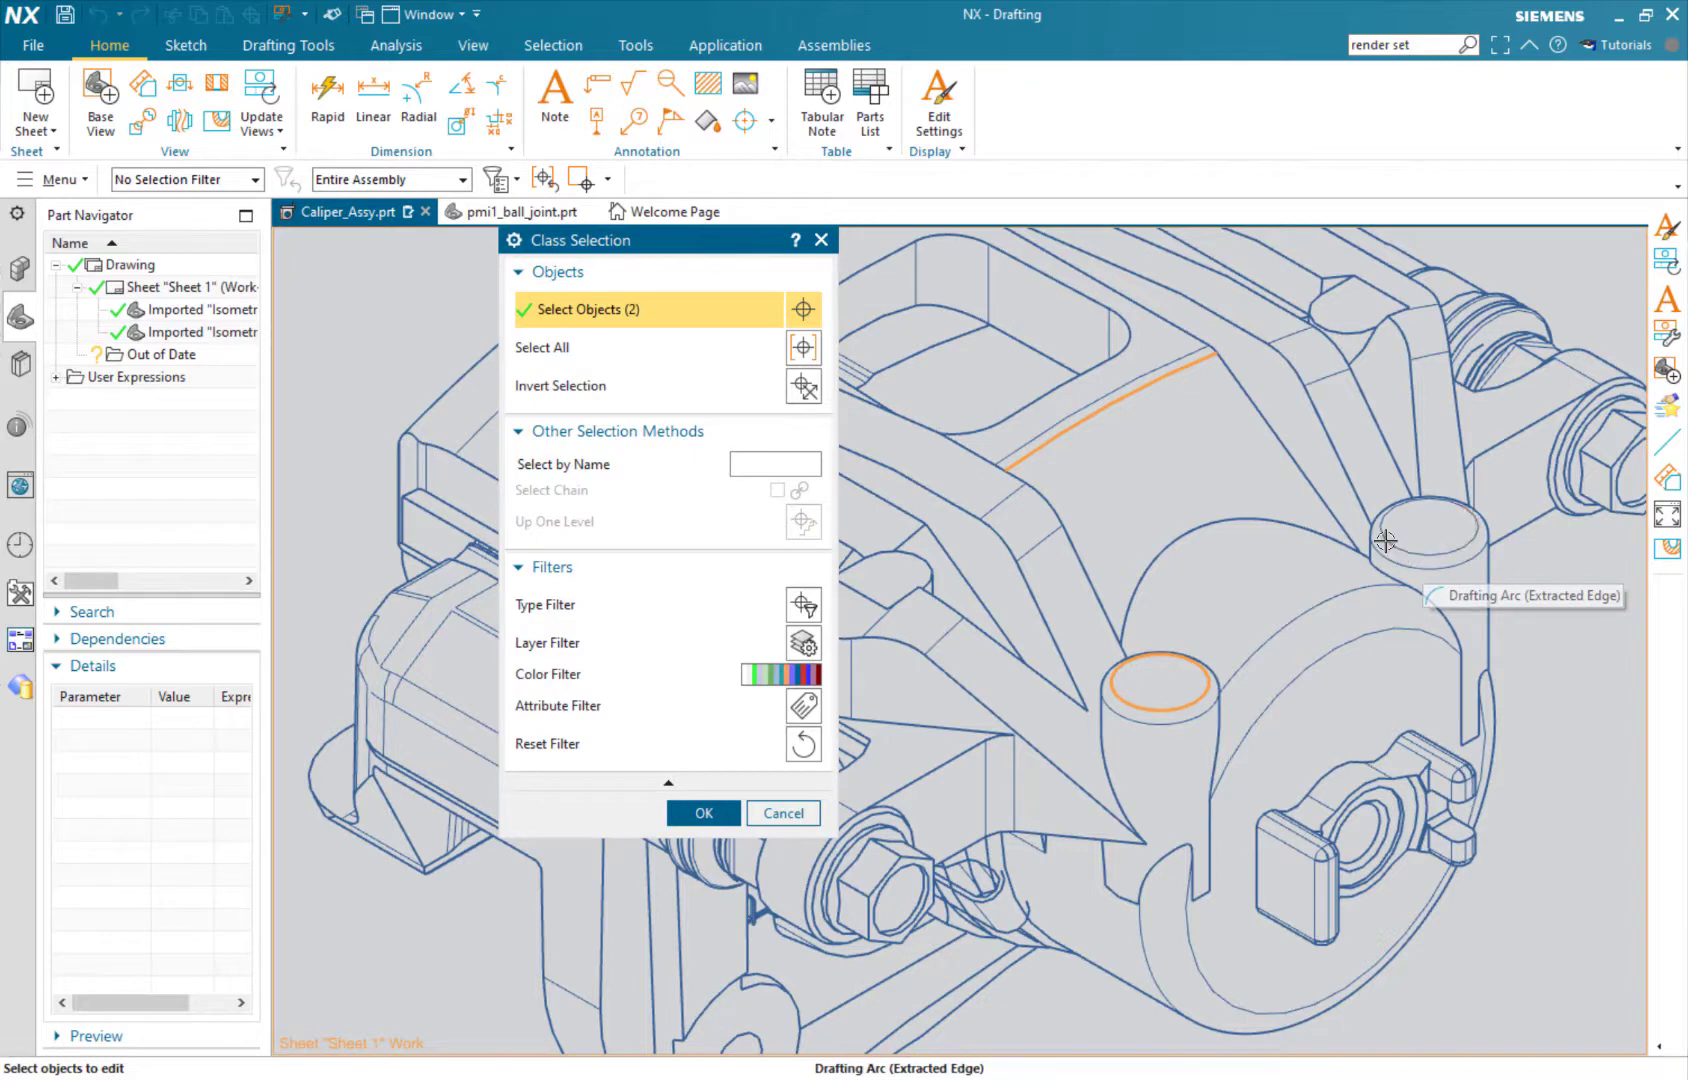
click(1415, 553)
click(1418, 552)
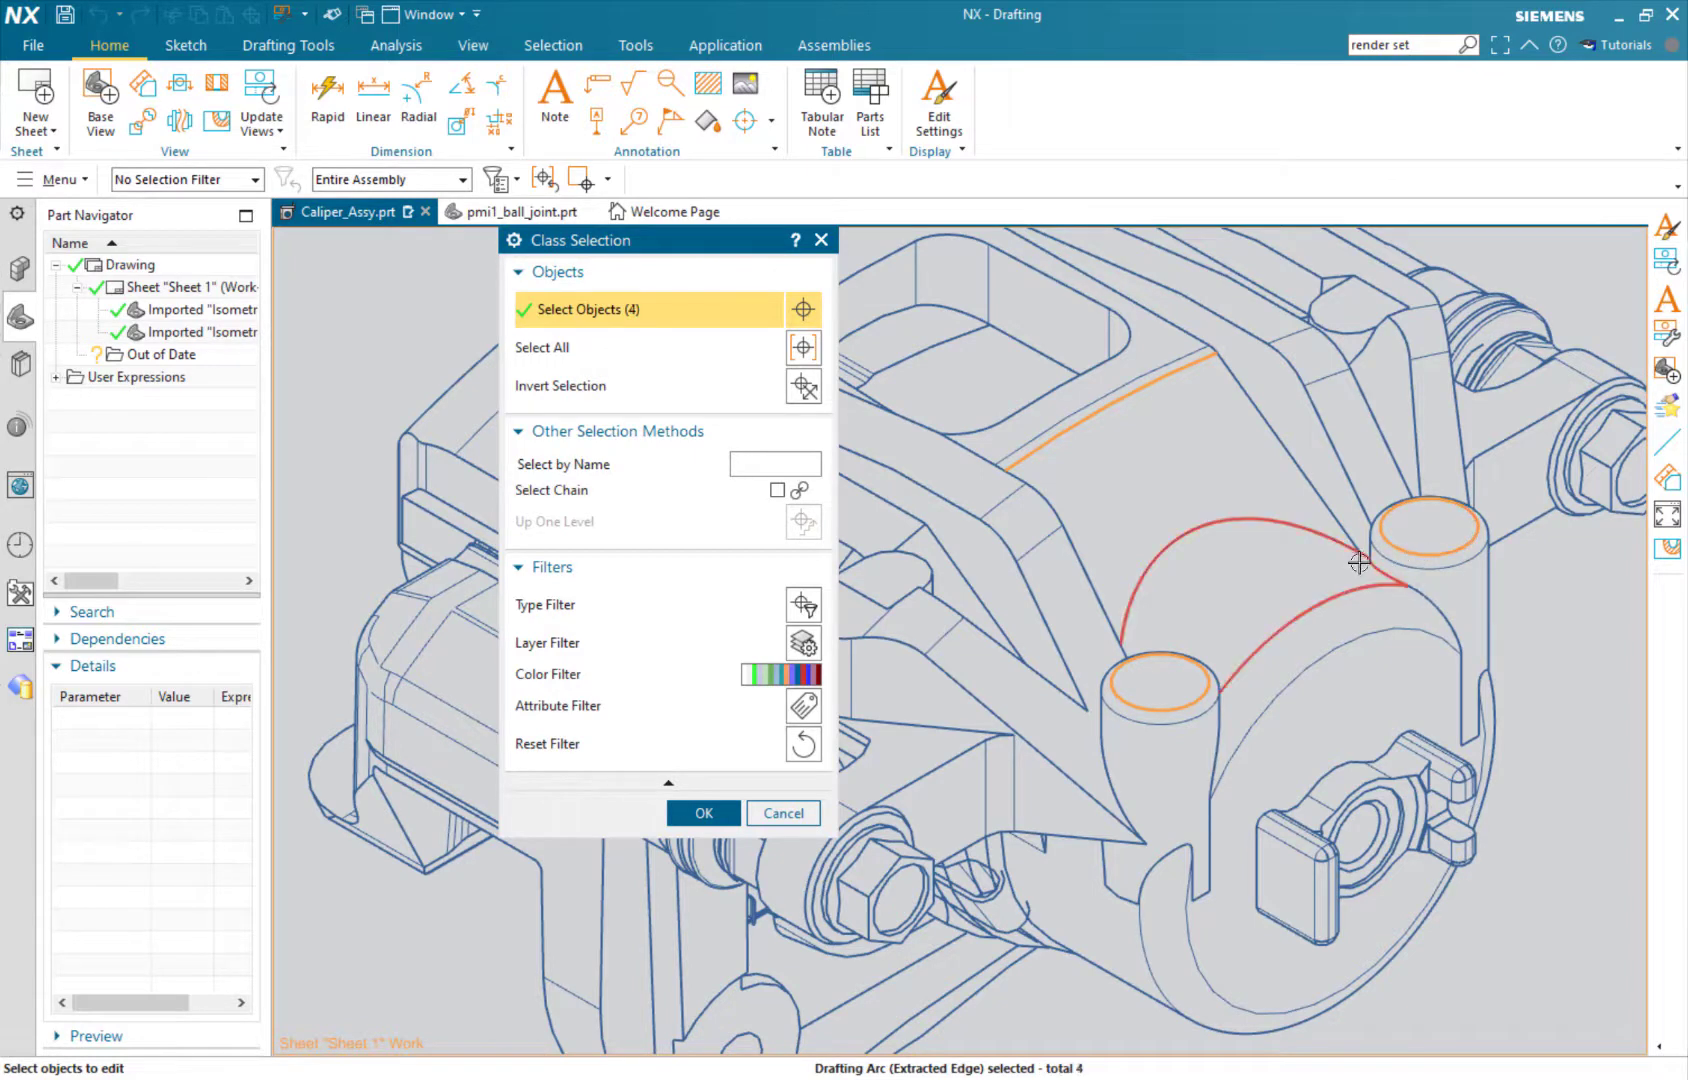
scroll(1358, 563, down, 3)
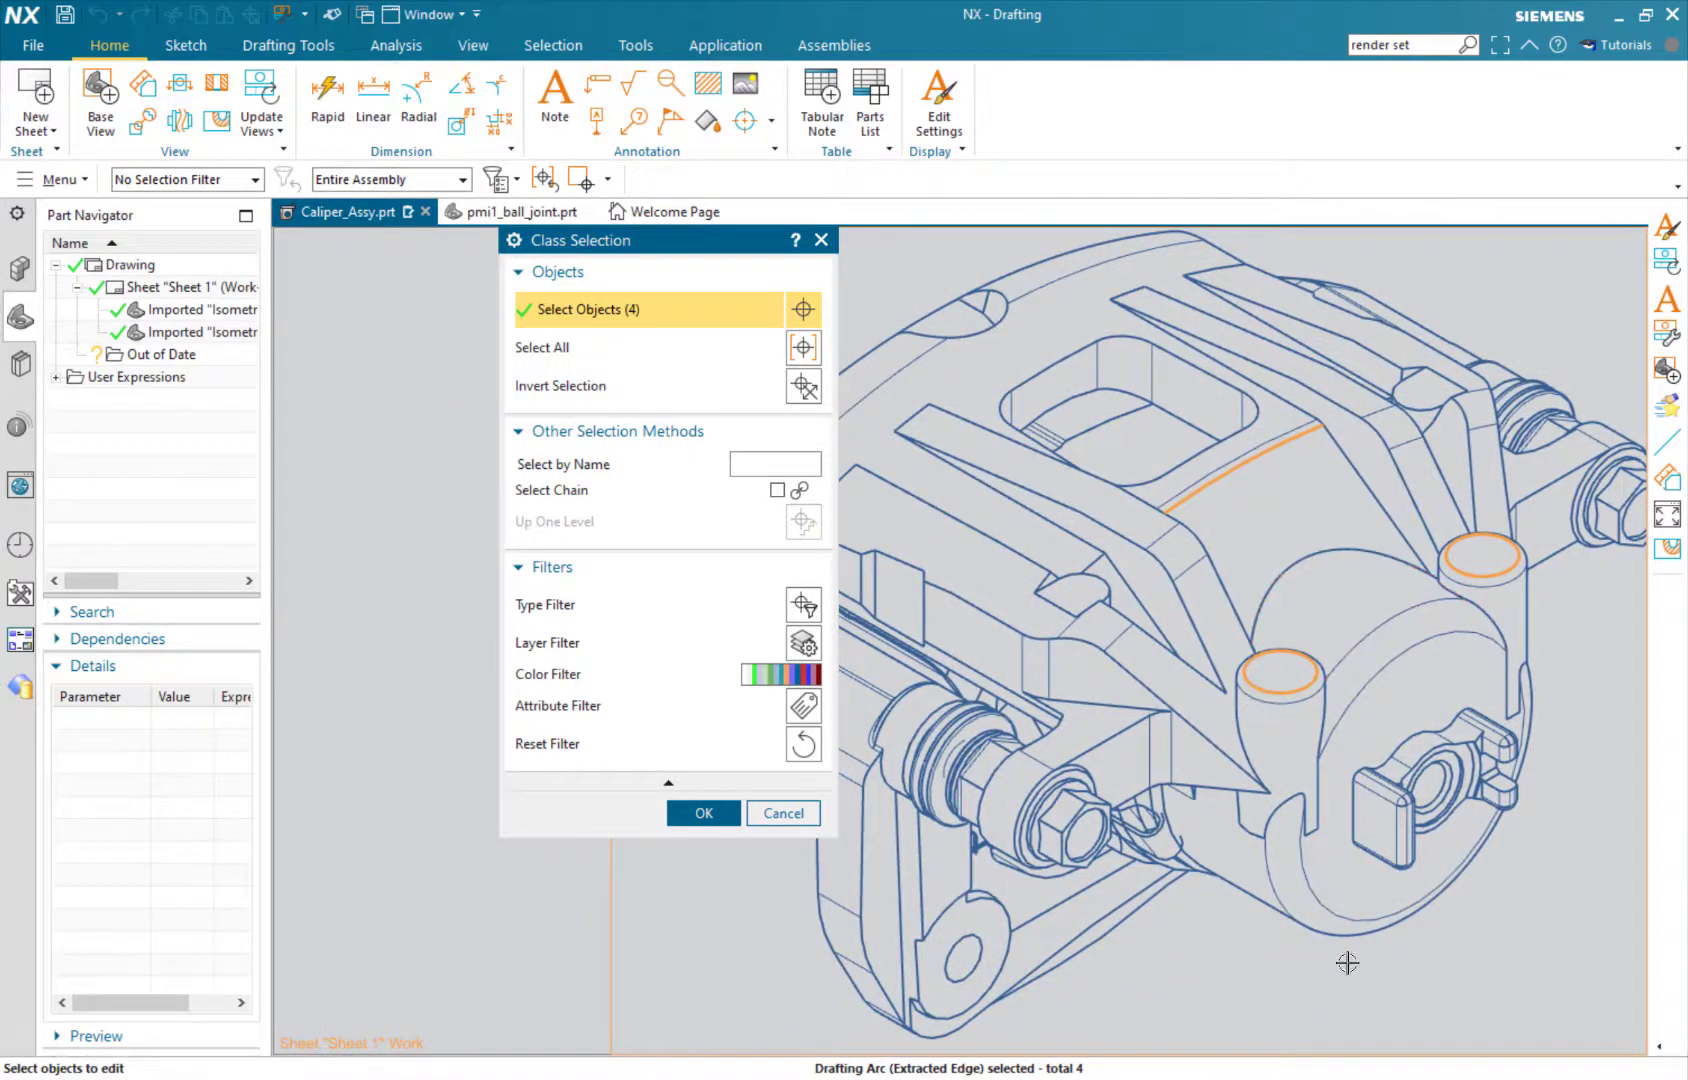
scroll(1558, 935, down, 2)
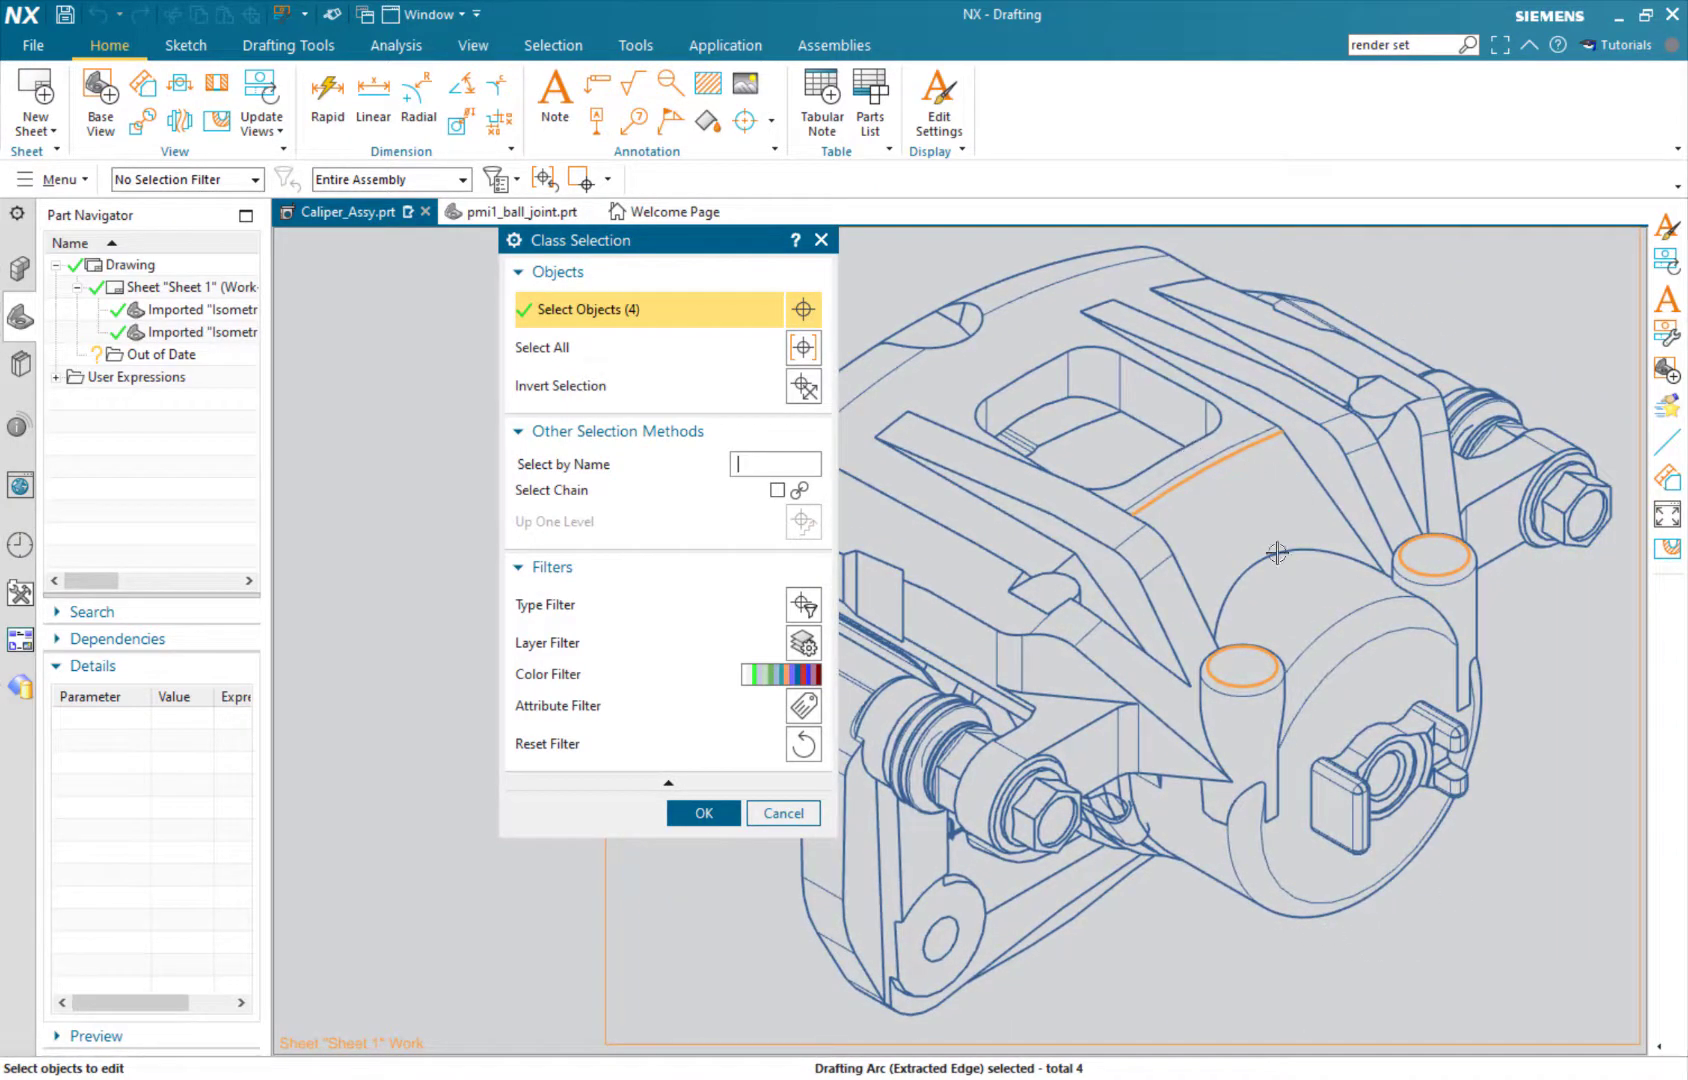
click(690, 815)
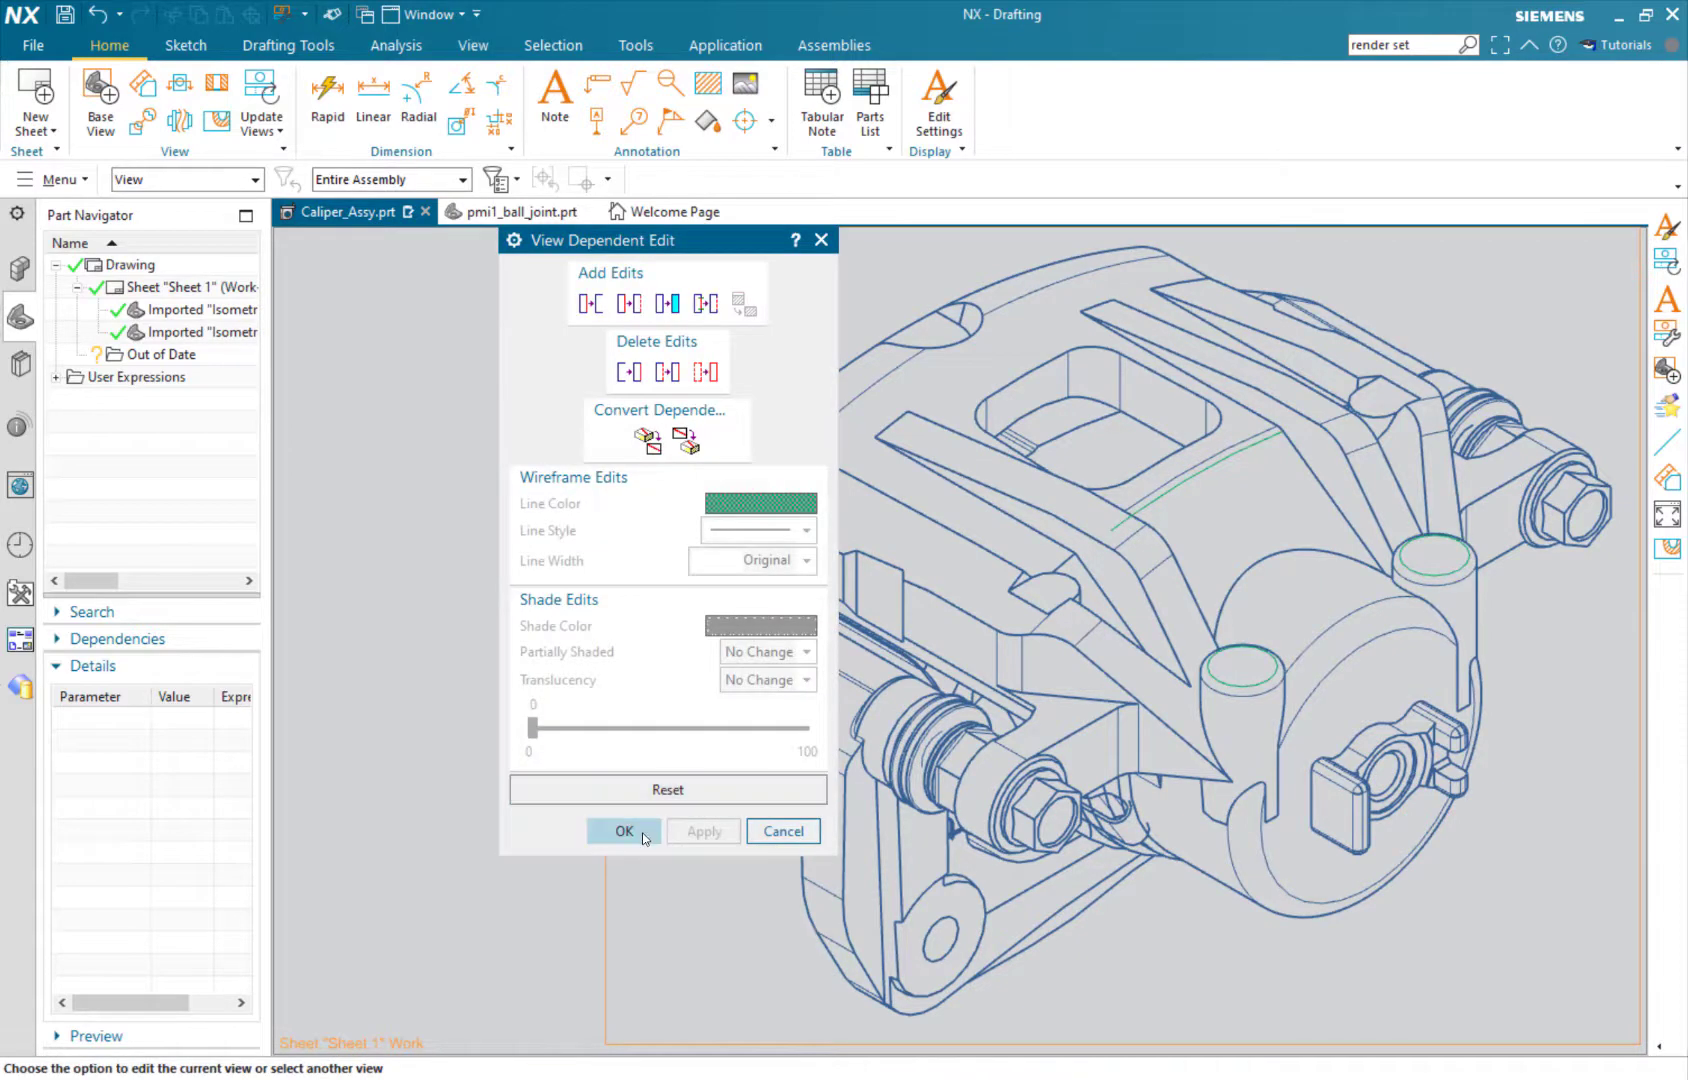
click(641, 829)
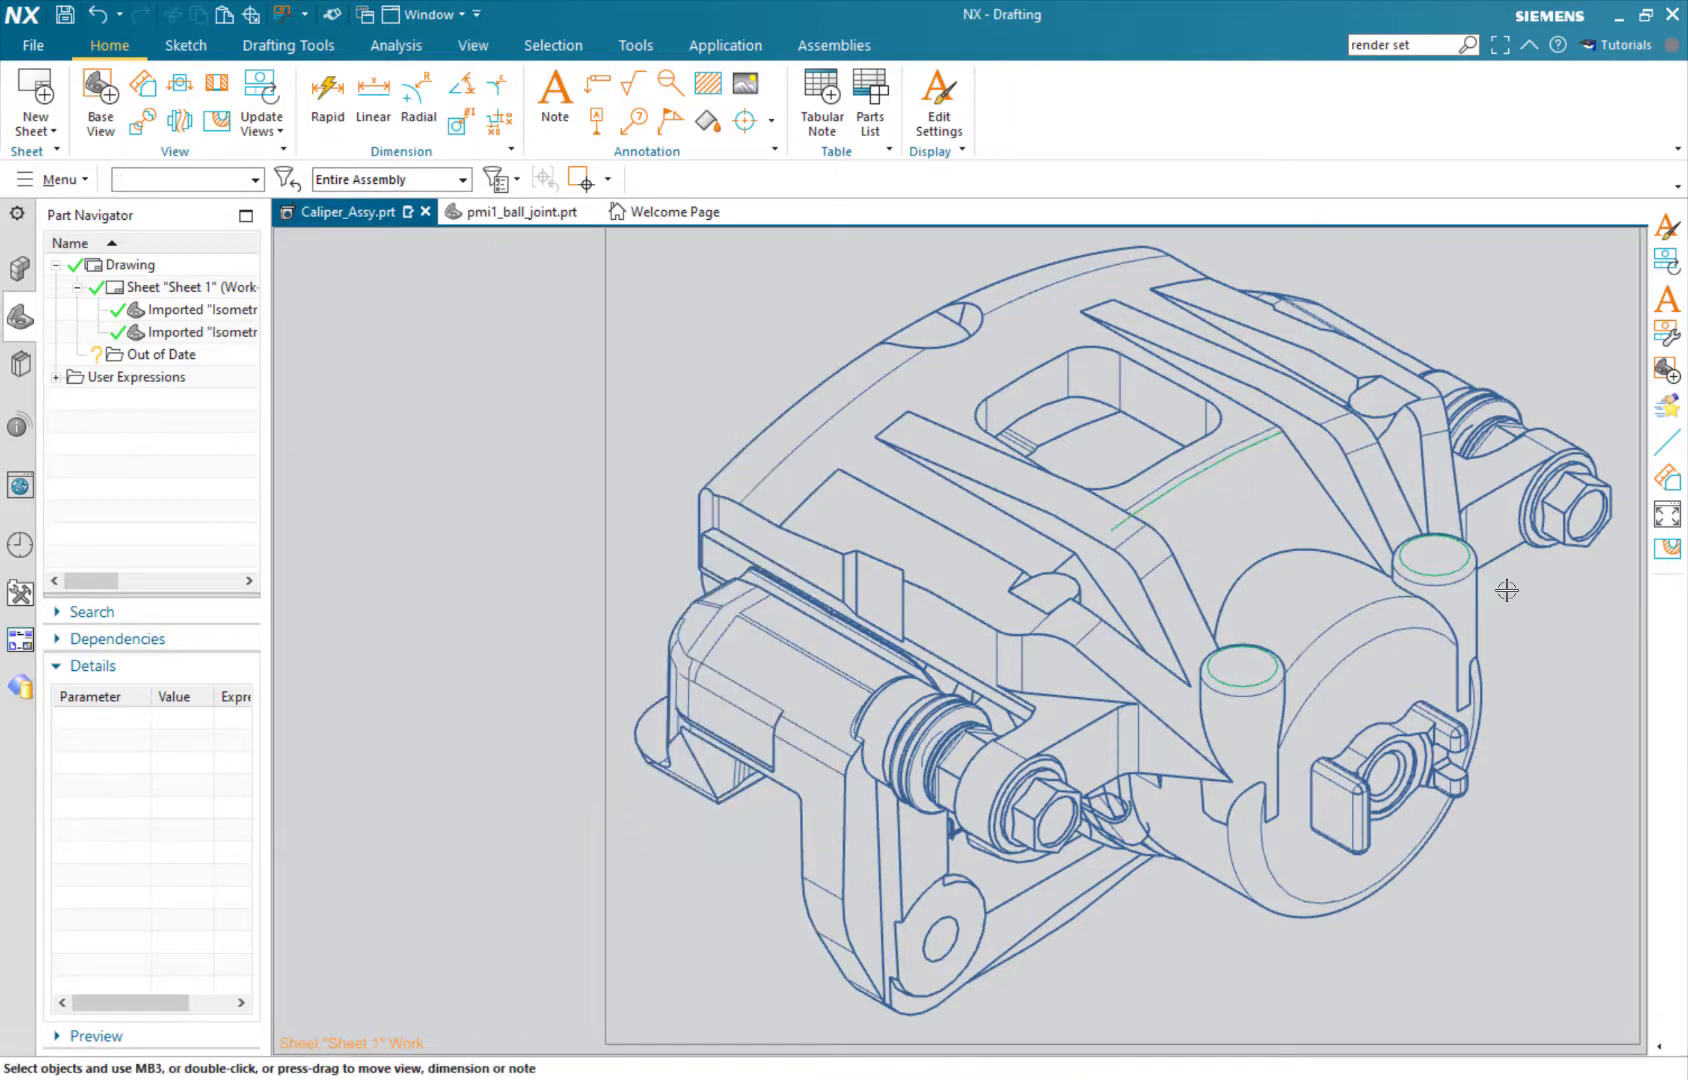
Turn off Show Smooth Edges in the settings of the lower isometric view.
right_click(592, 450)
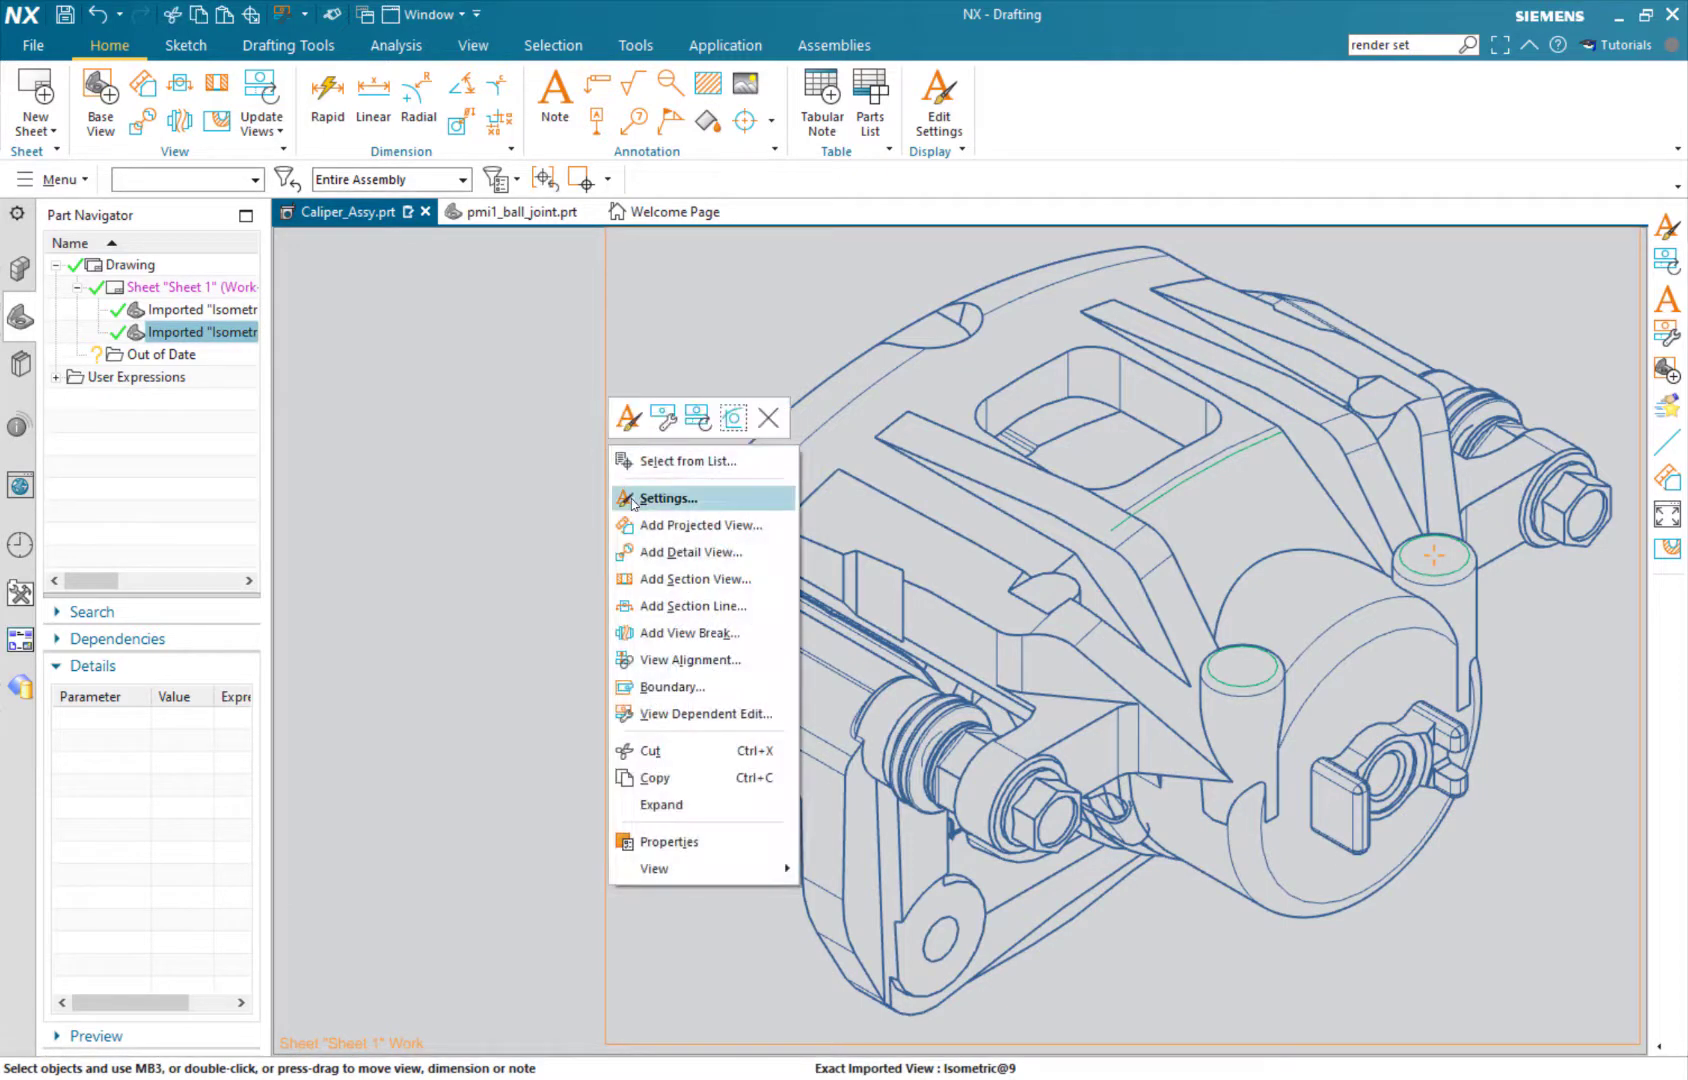
click(632, 499)
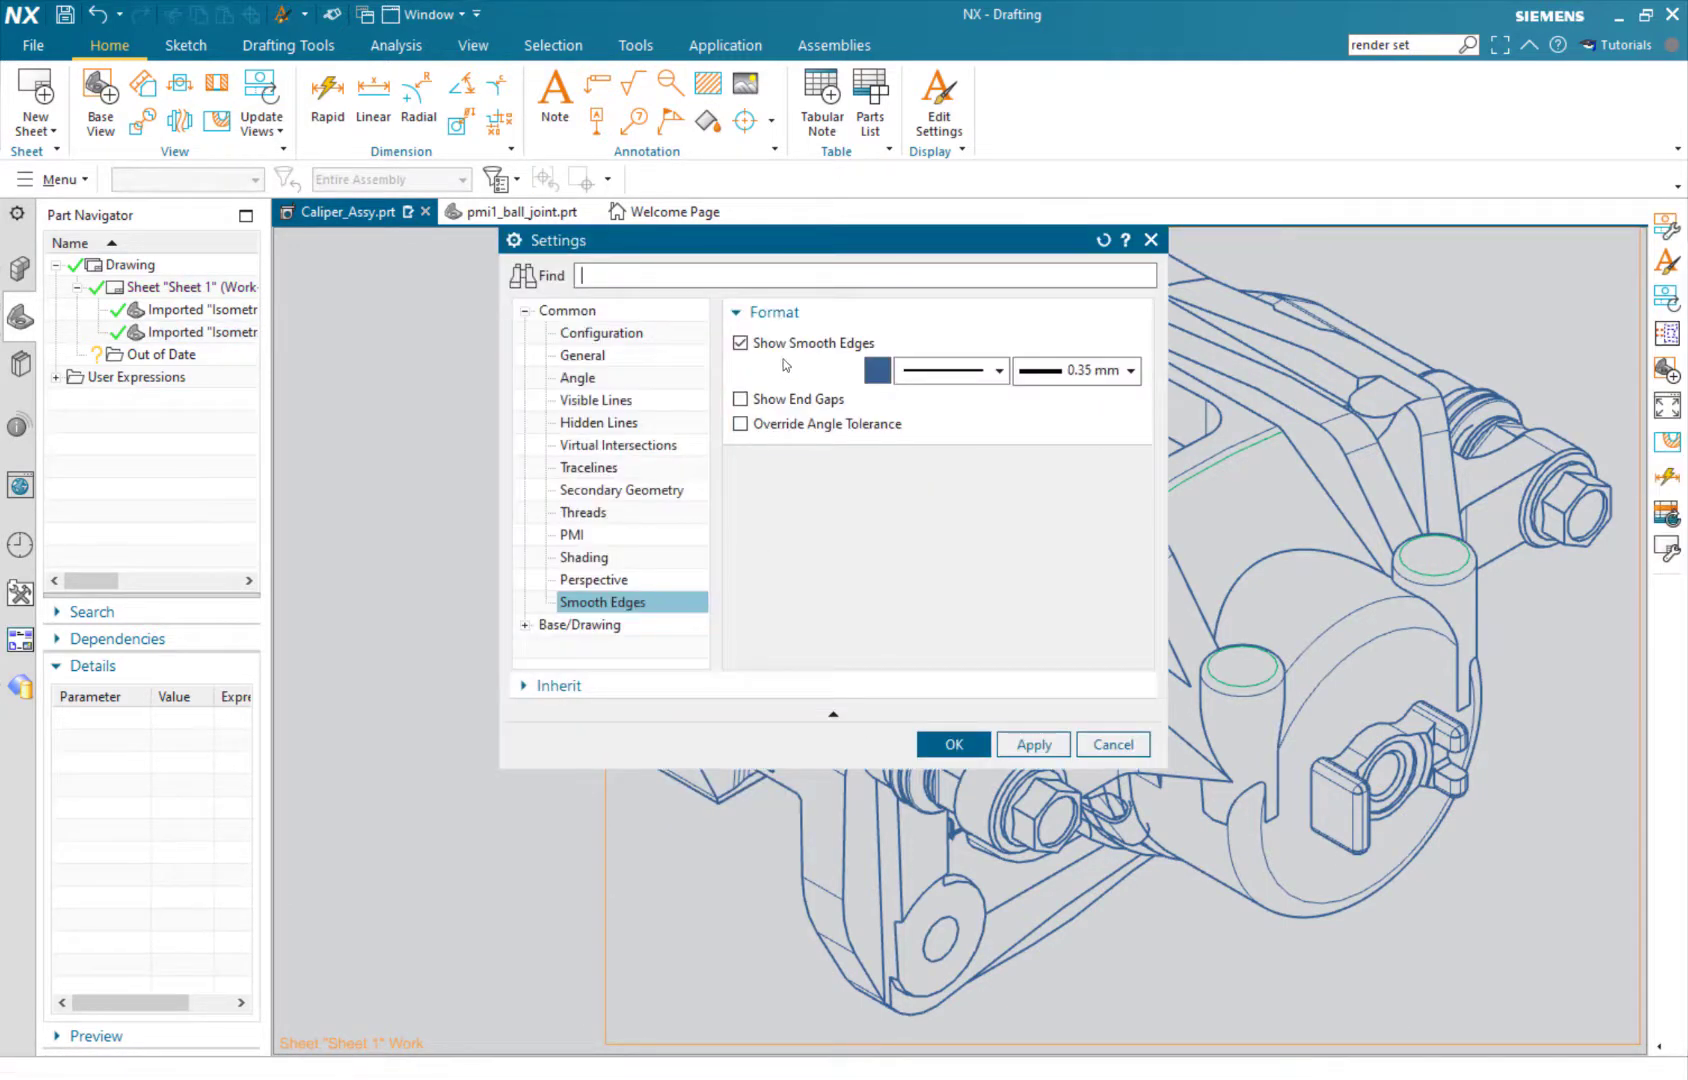
click(740, 342)
click(948, 743)
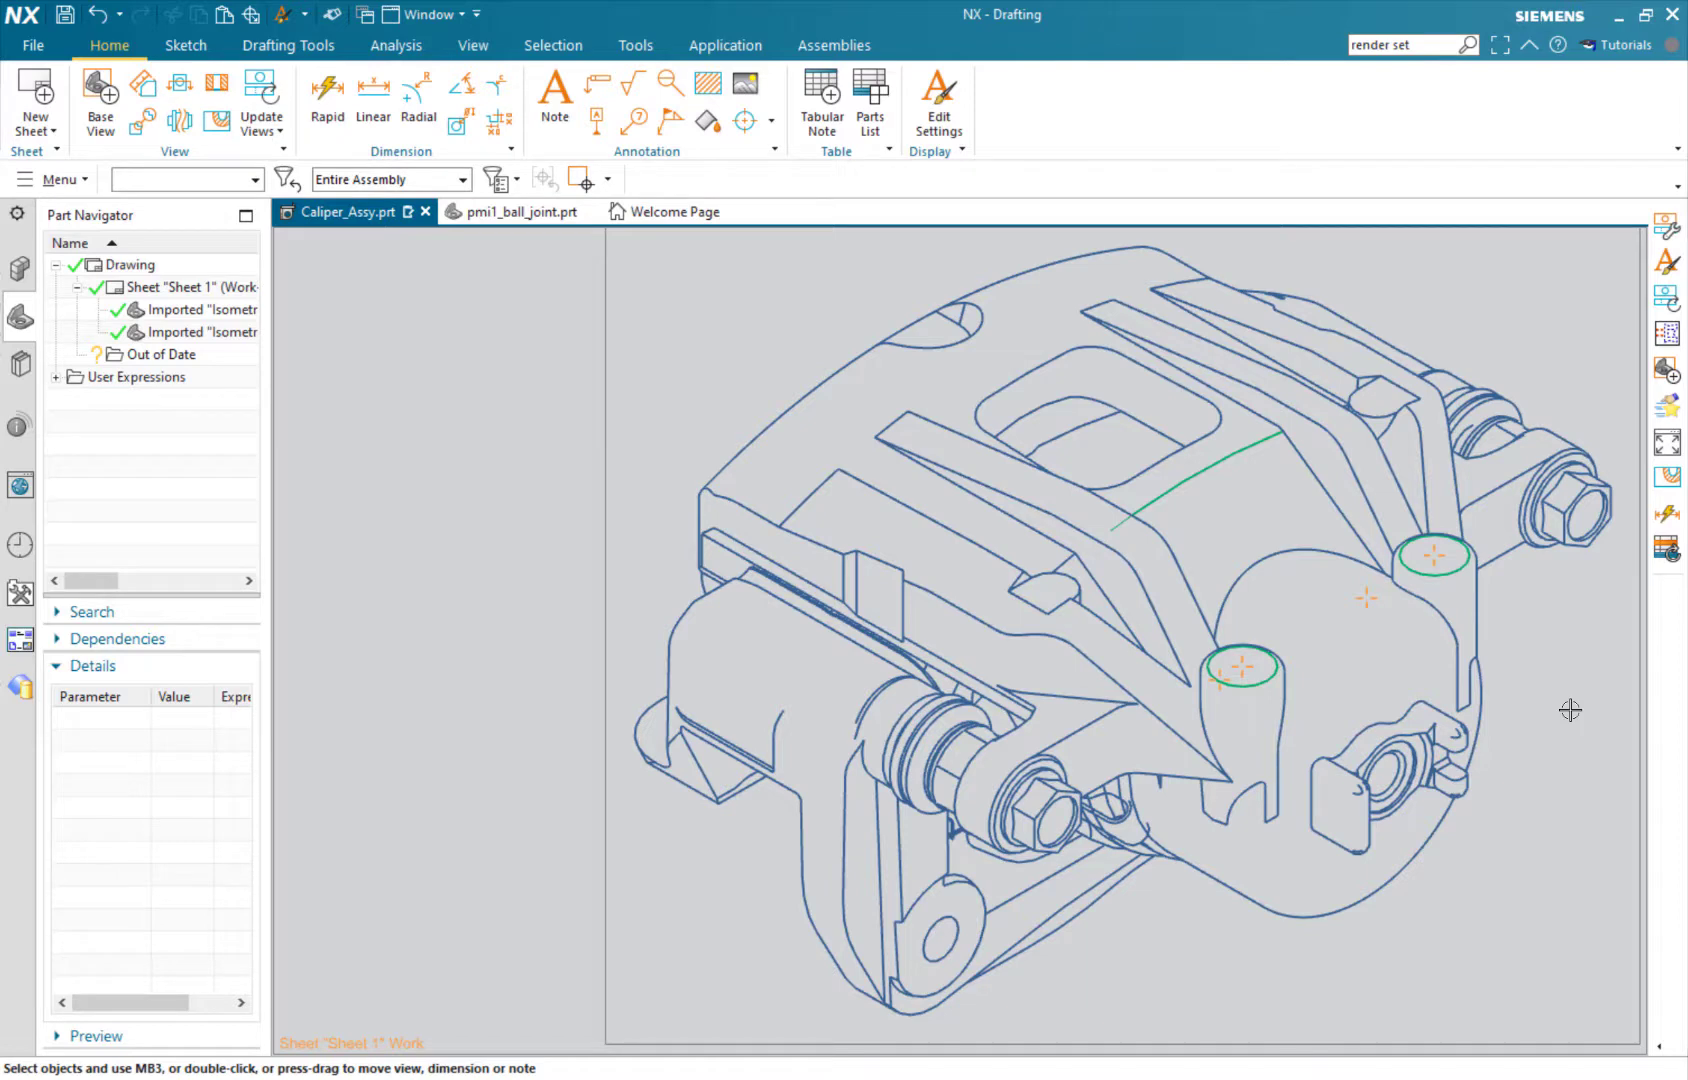
Make the green edge's overhang past the rib line invisible with an Edit Object Segments view-dependent edit, bounded by the rib line and the edge's end.
scroll(1113, 524, up, 3)
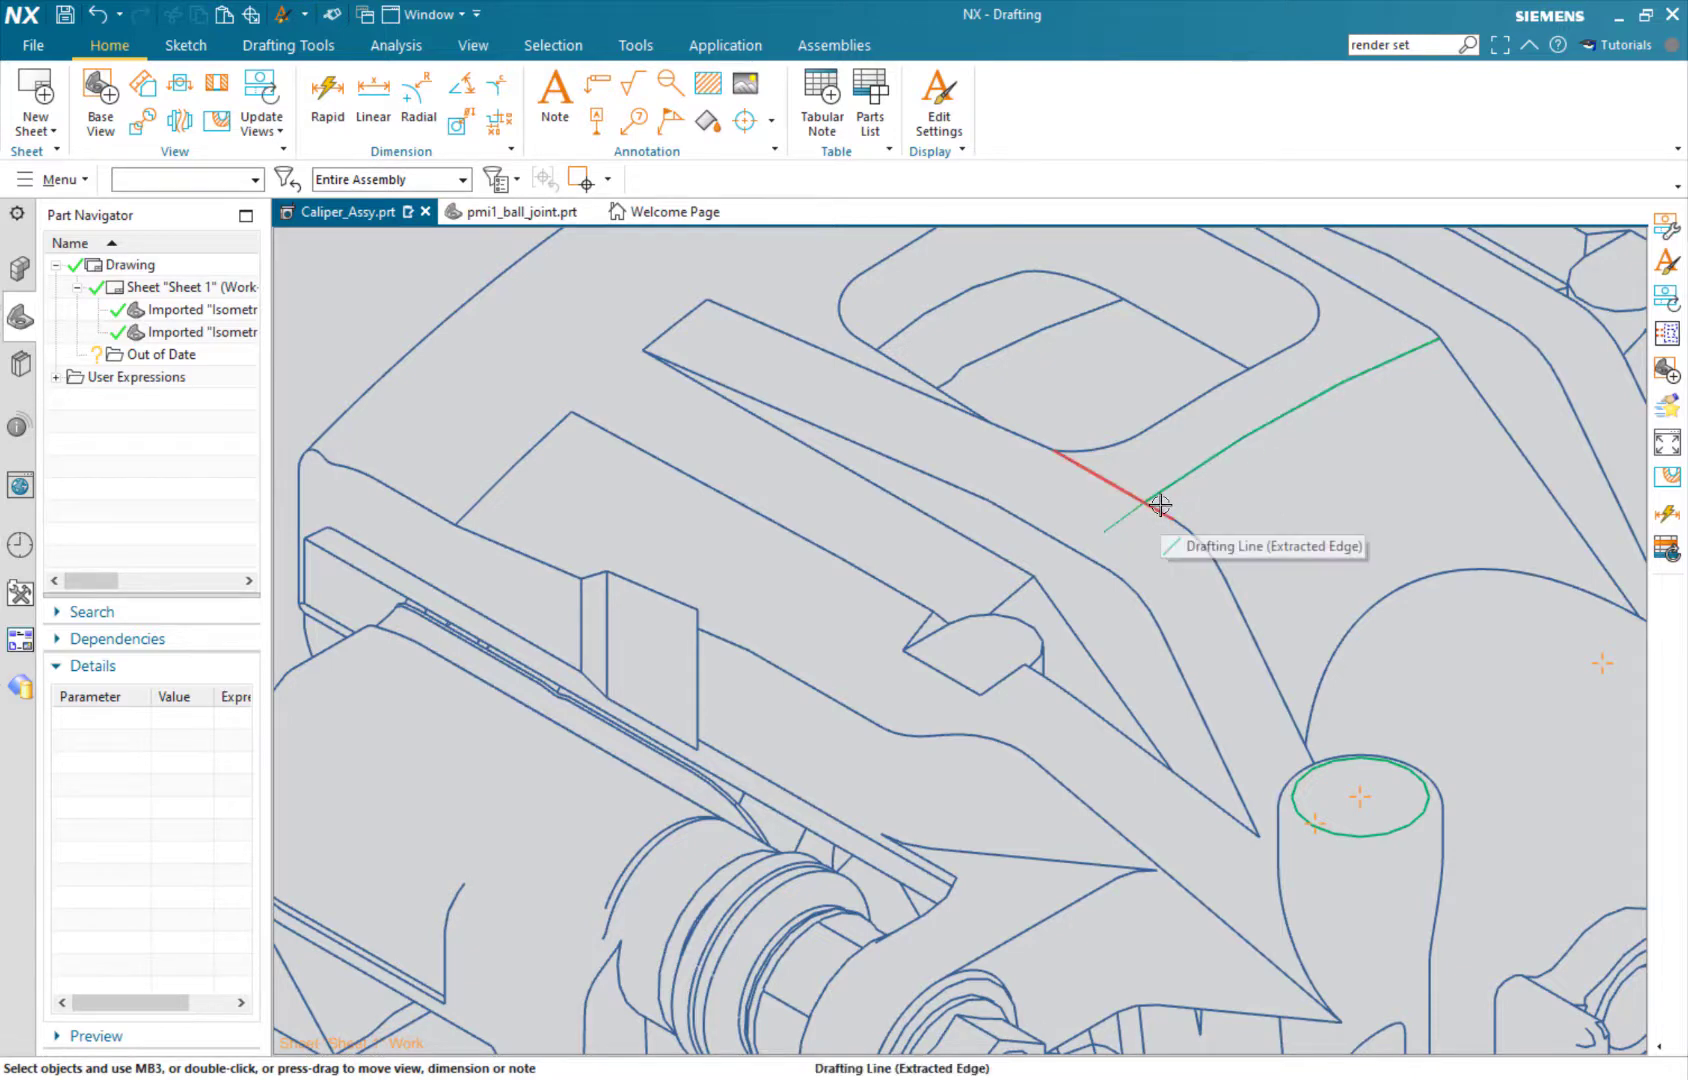
scroll(1160, 504, down, 5)
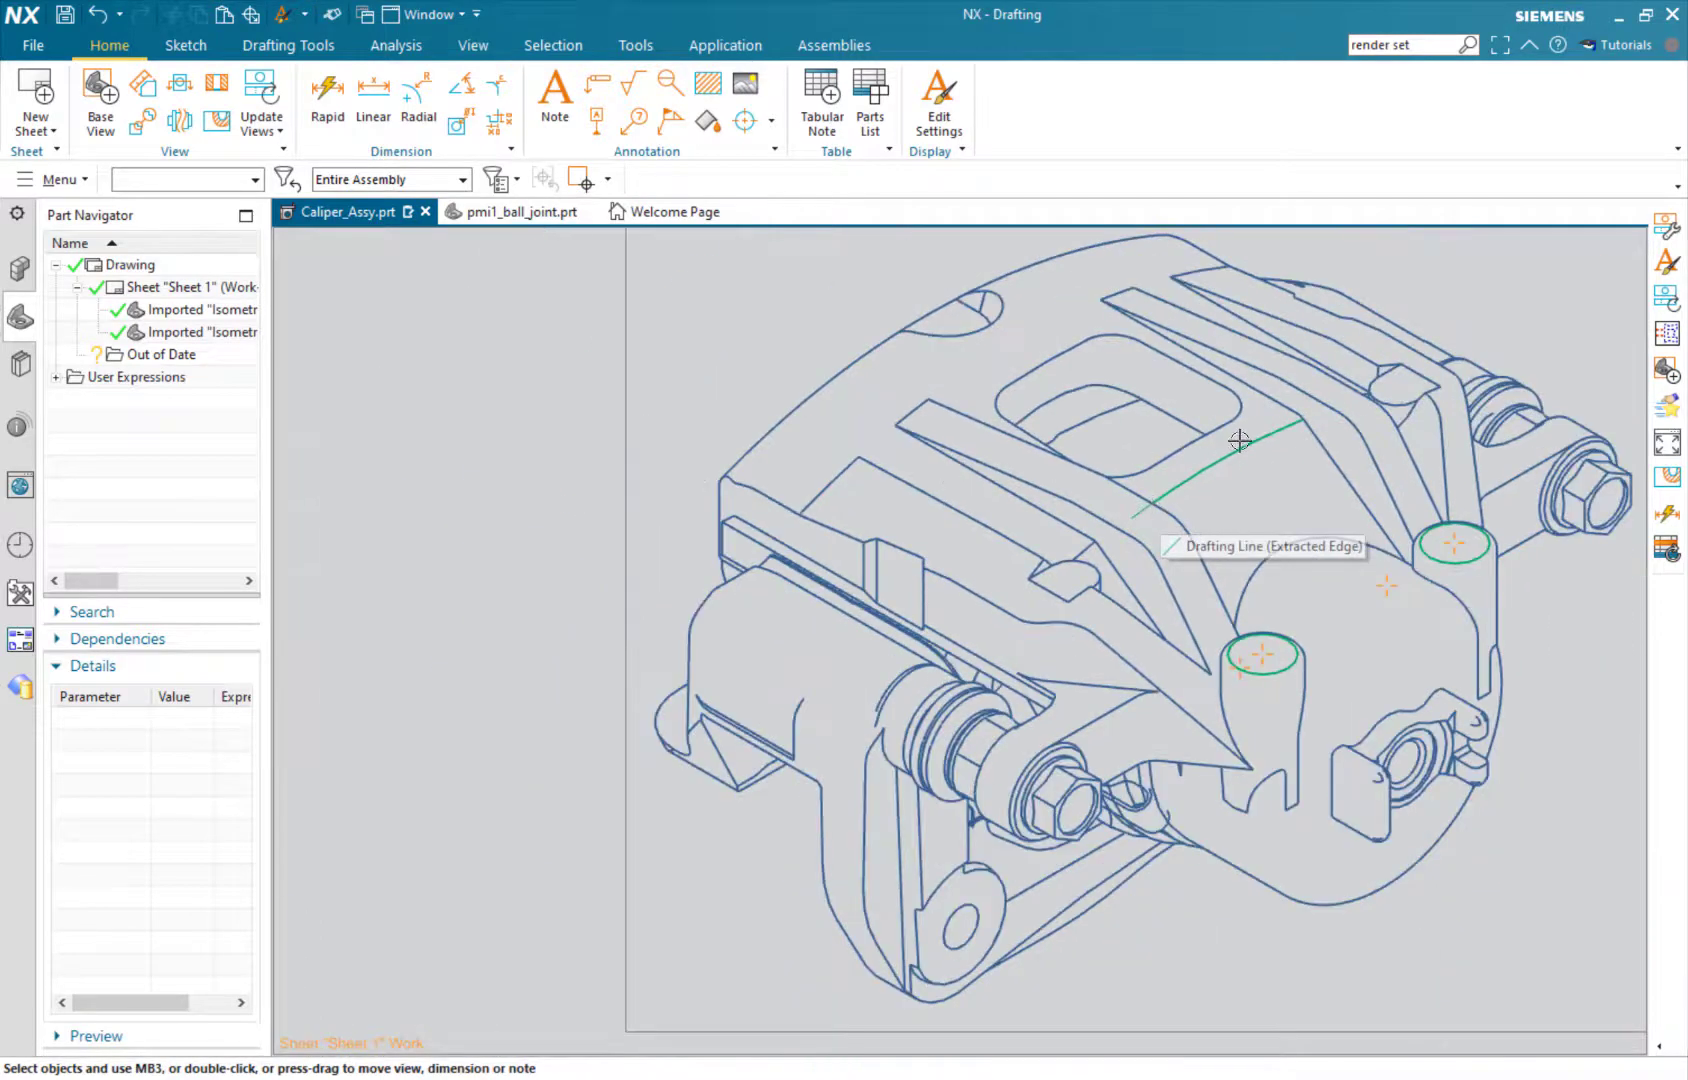
right_click(629, 441)
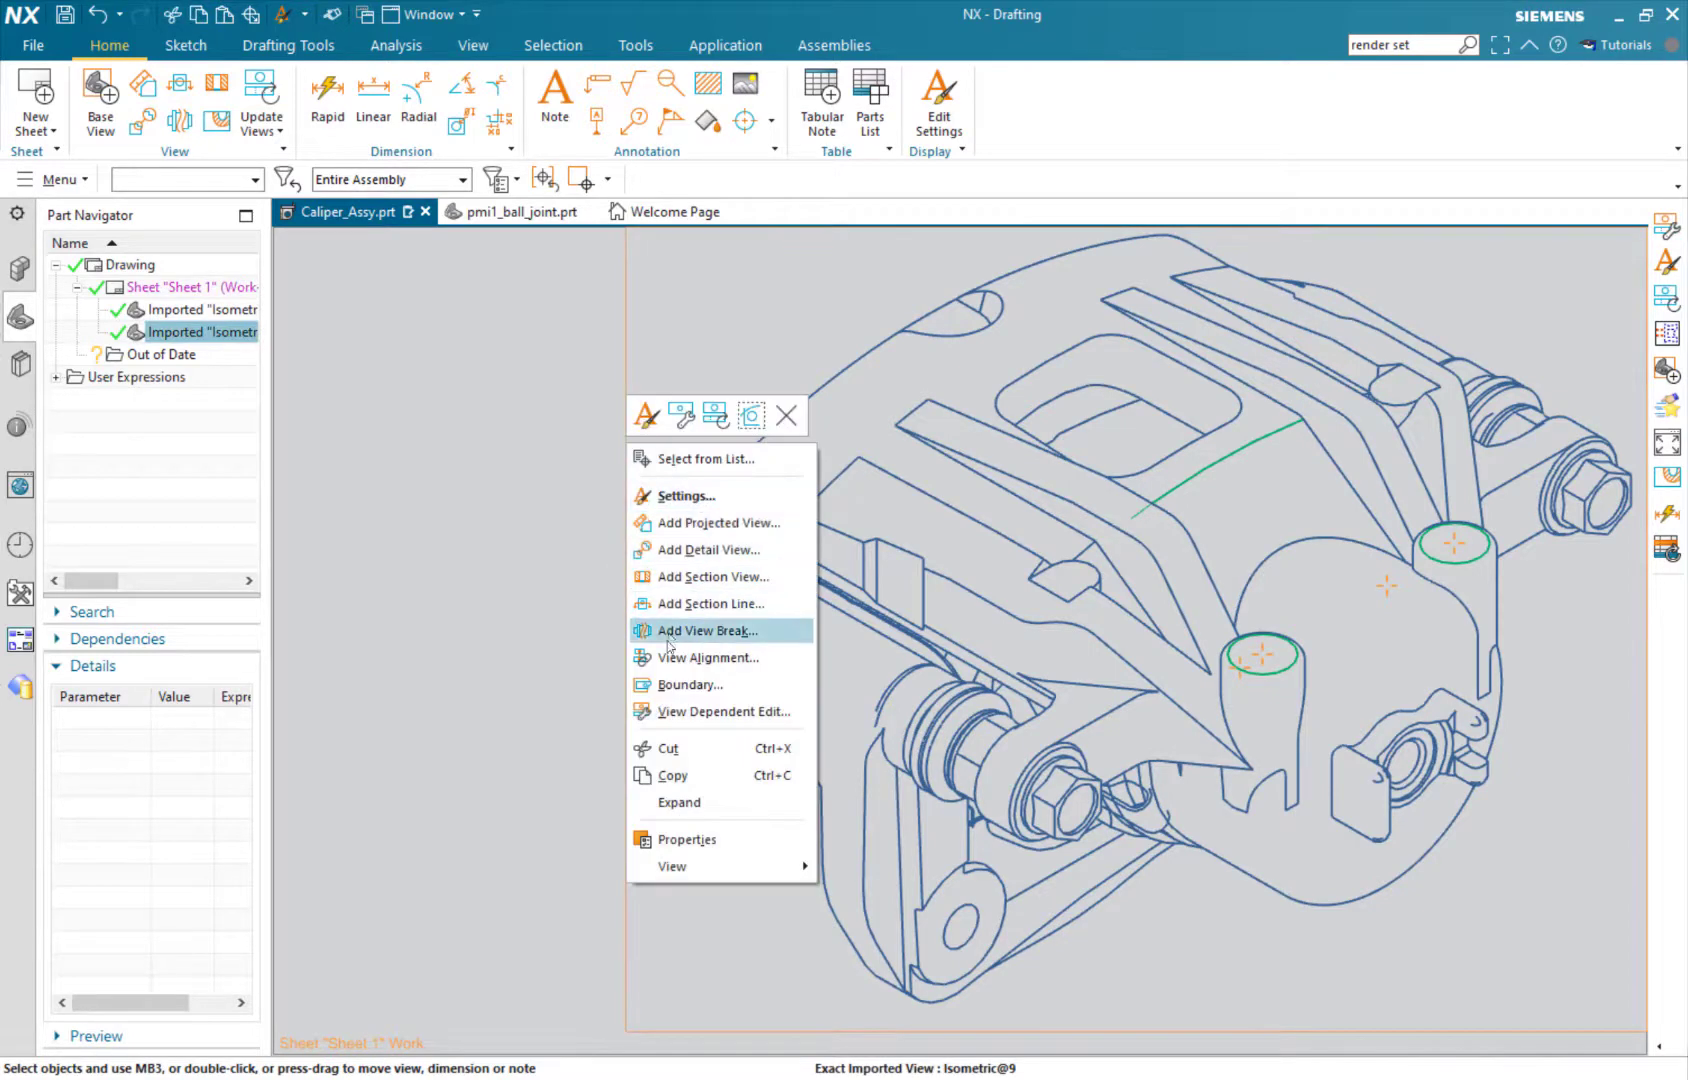
click(684, 705)
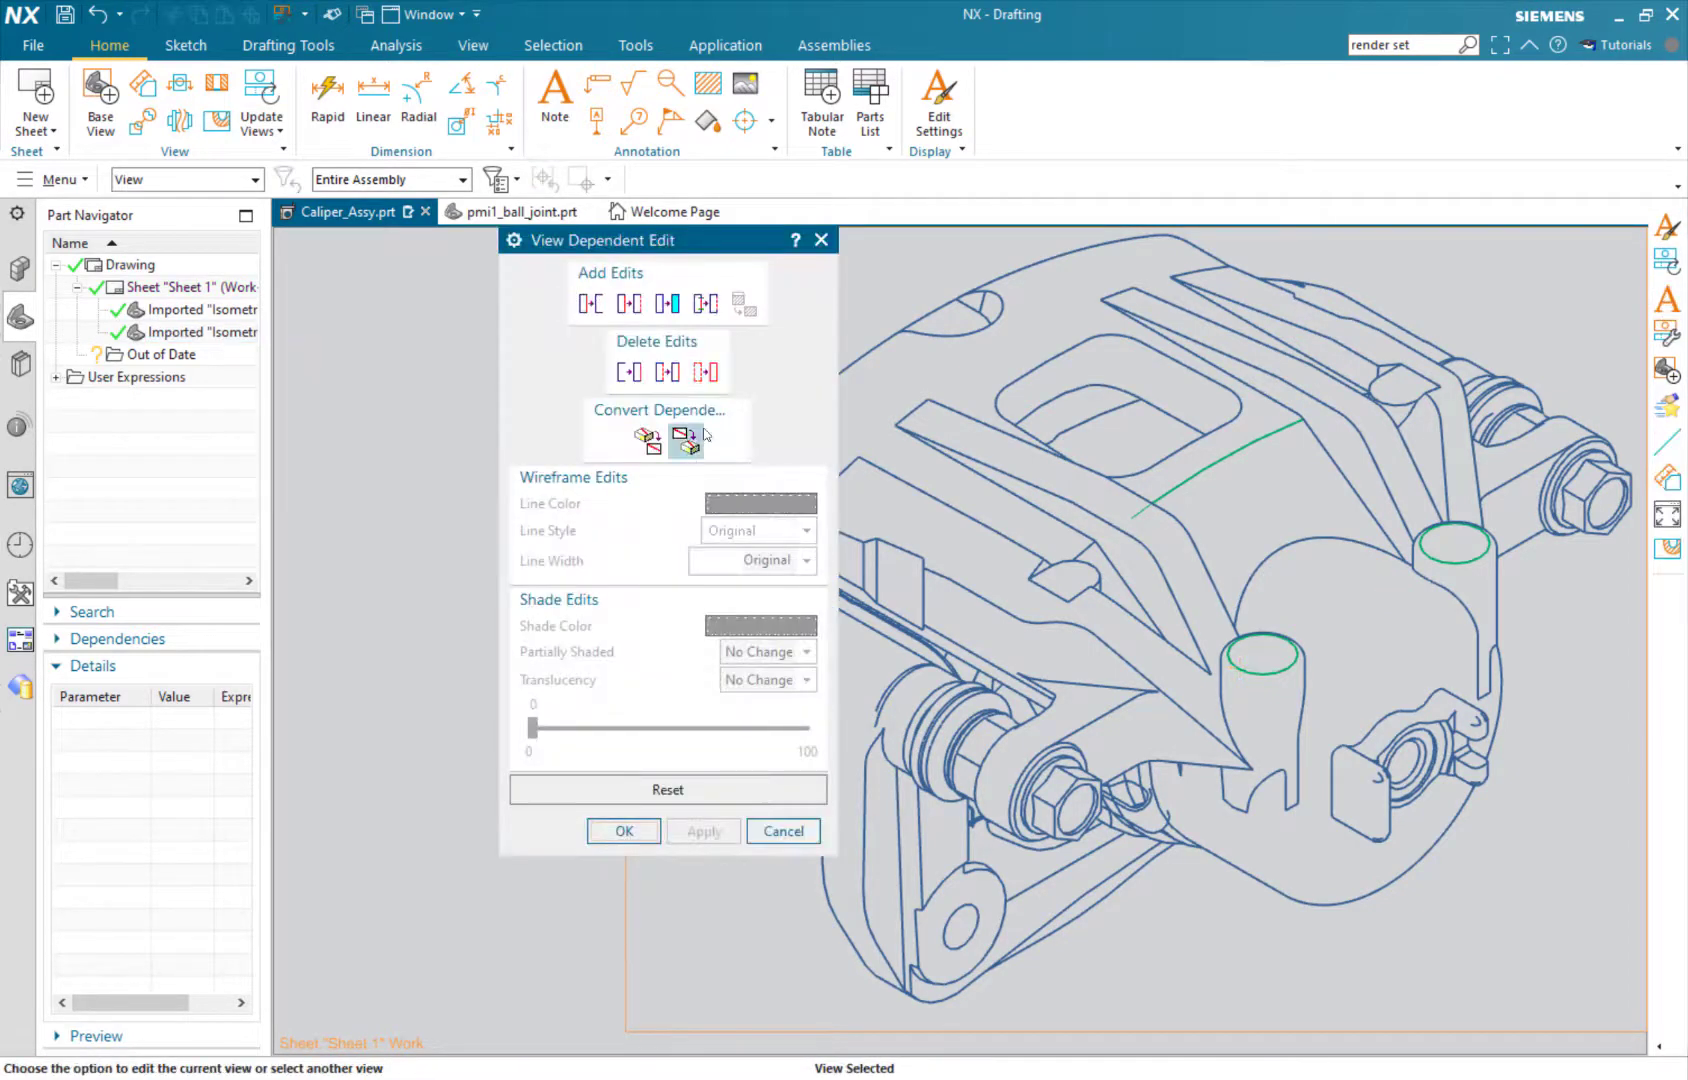
click(706, 305)
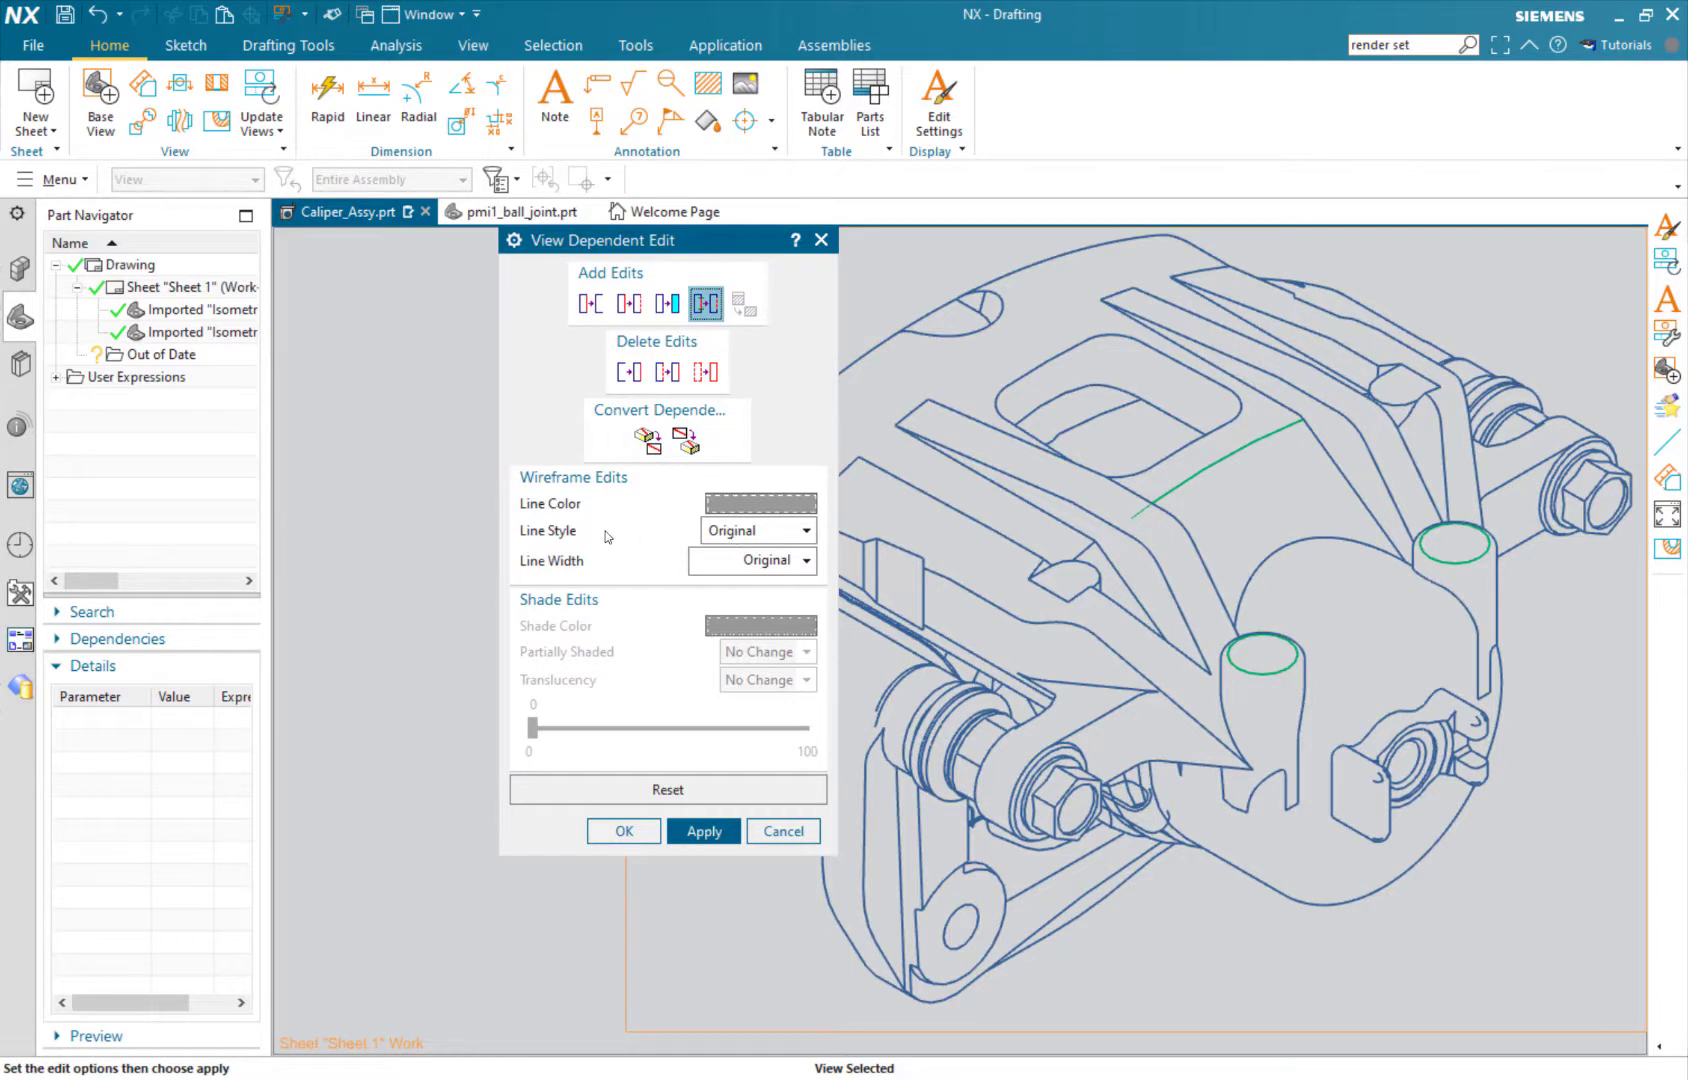
click(736, 536)
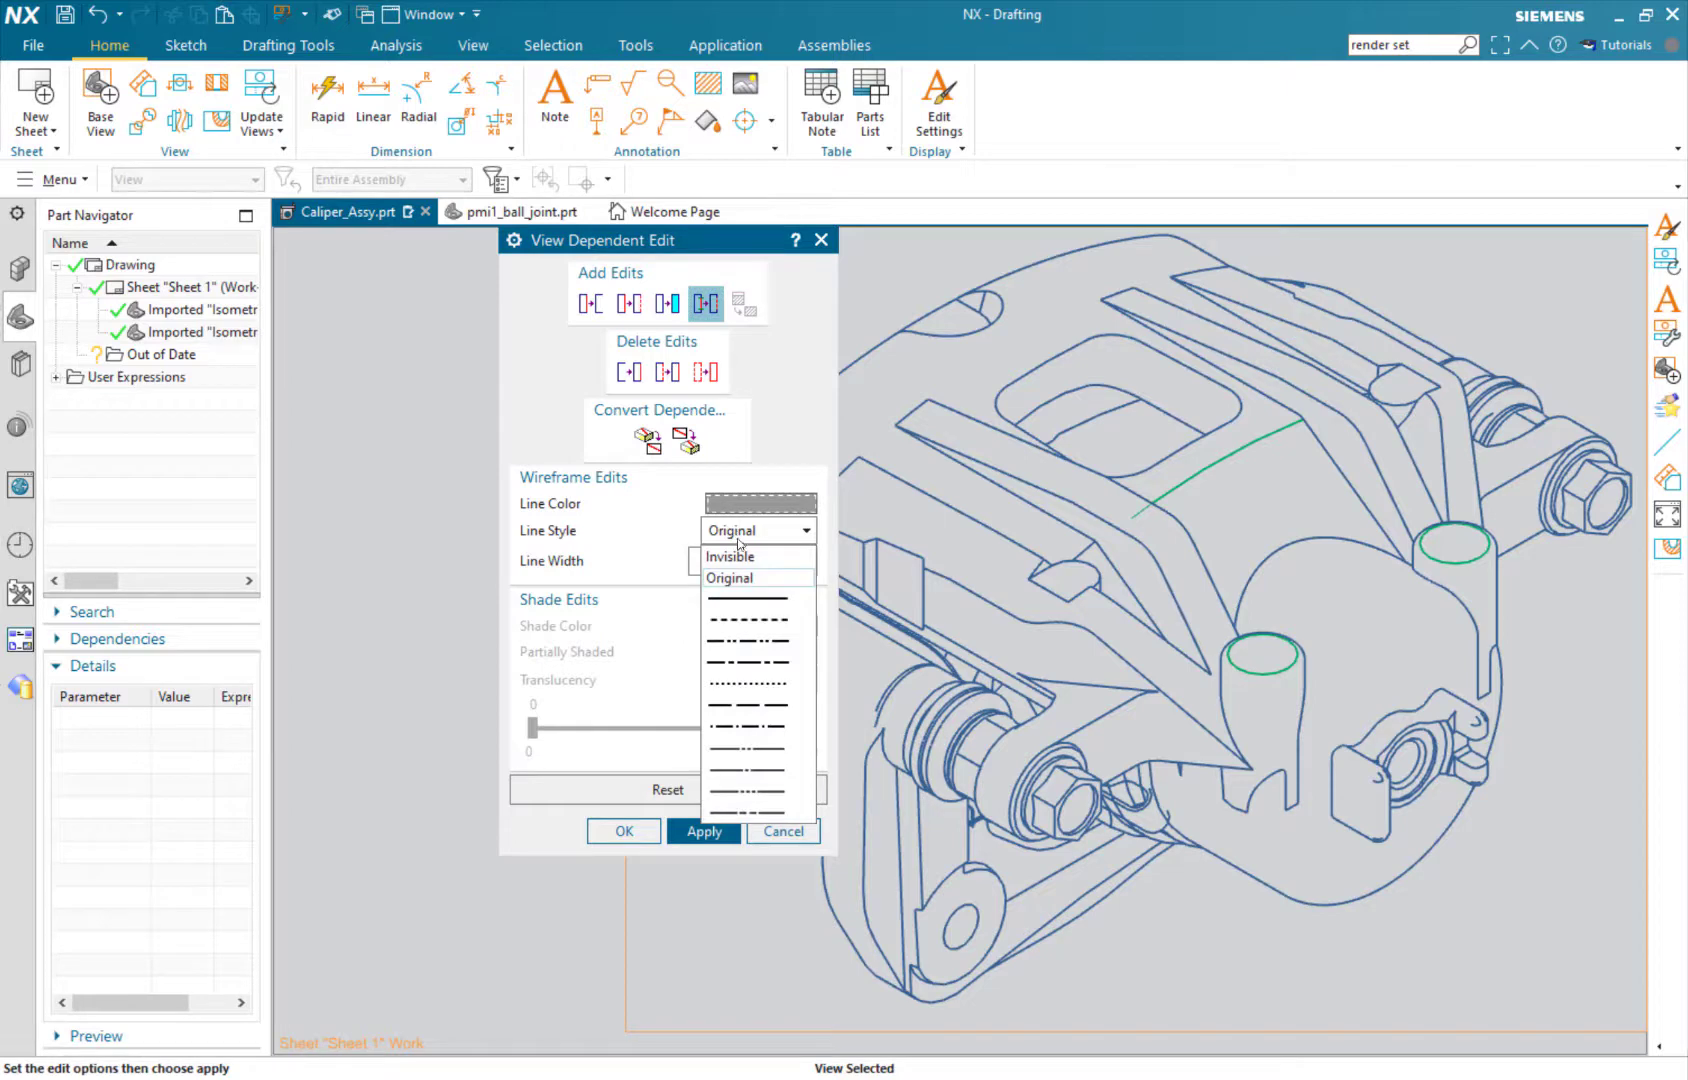
click(736, 556)
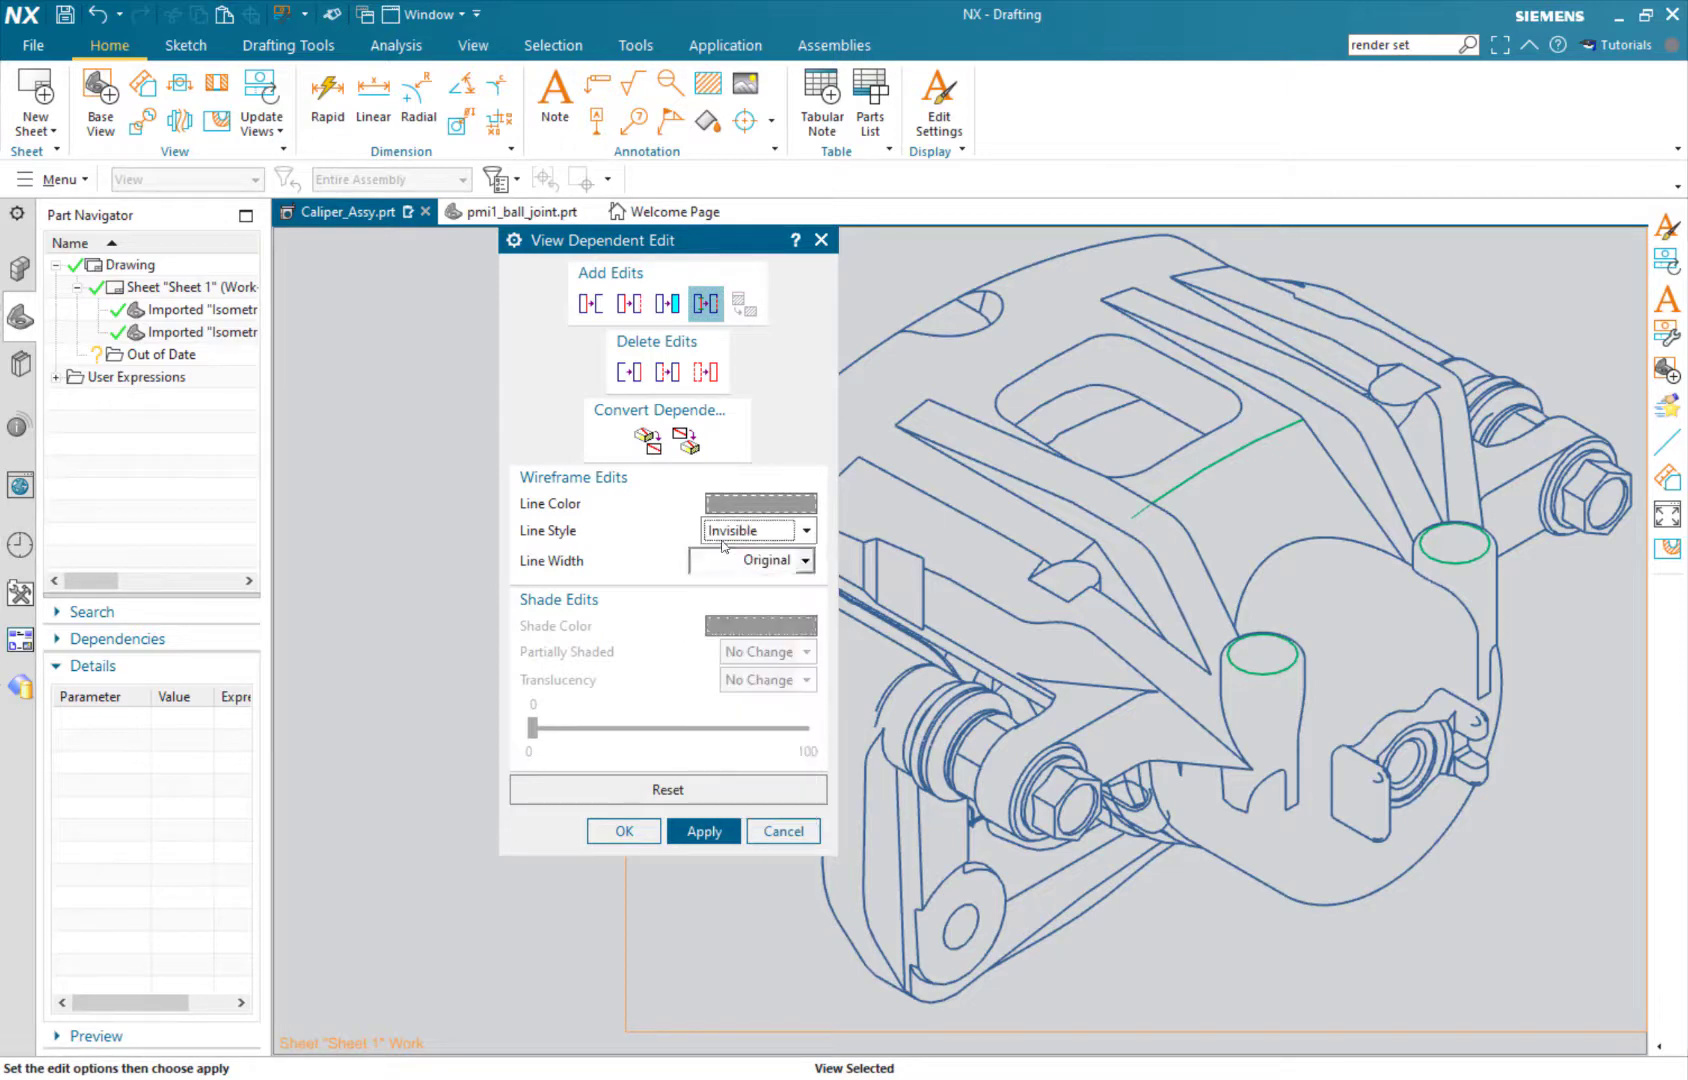
middle_click(703, 537)
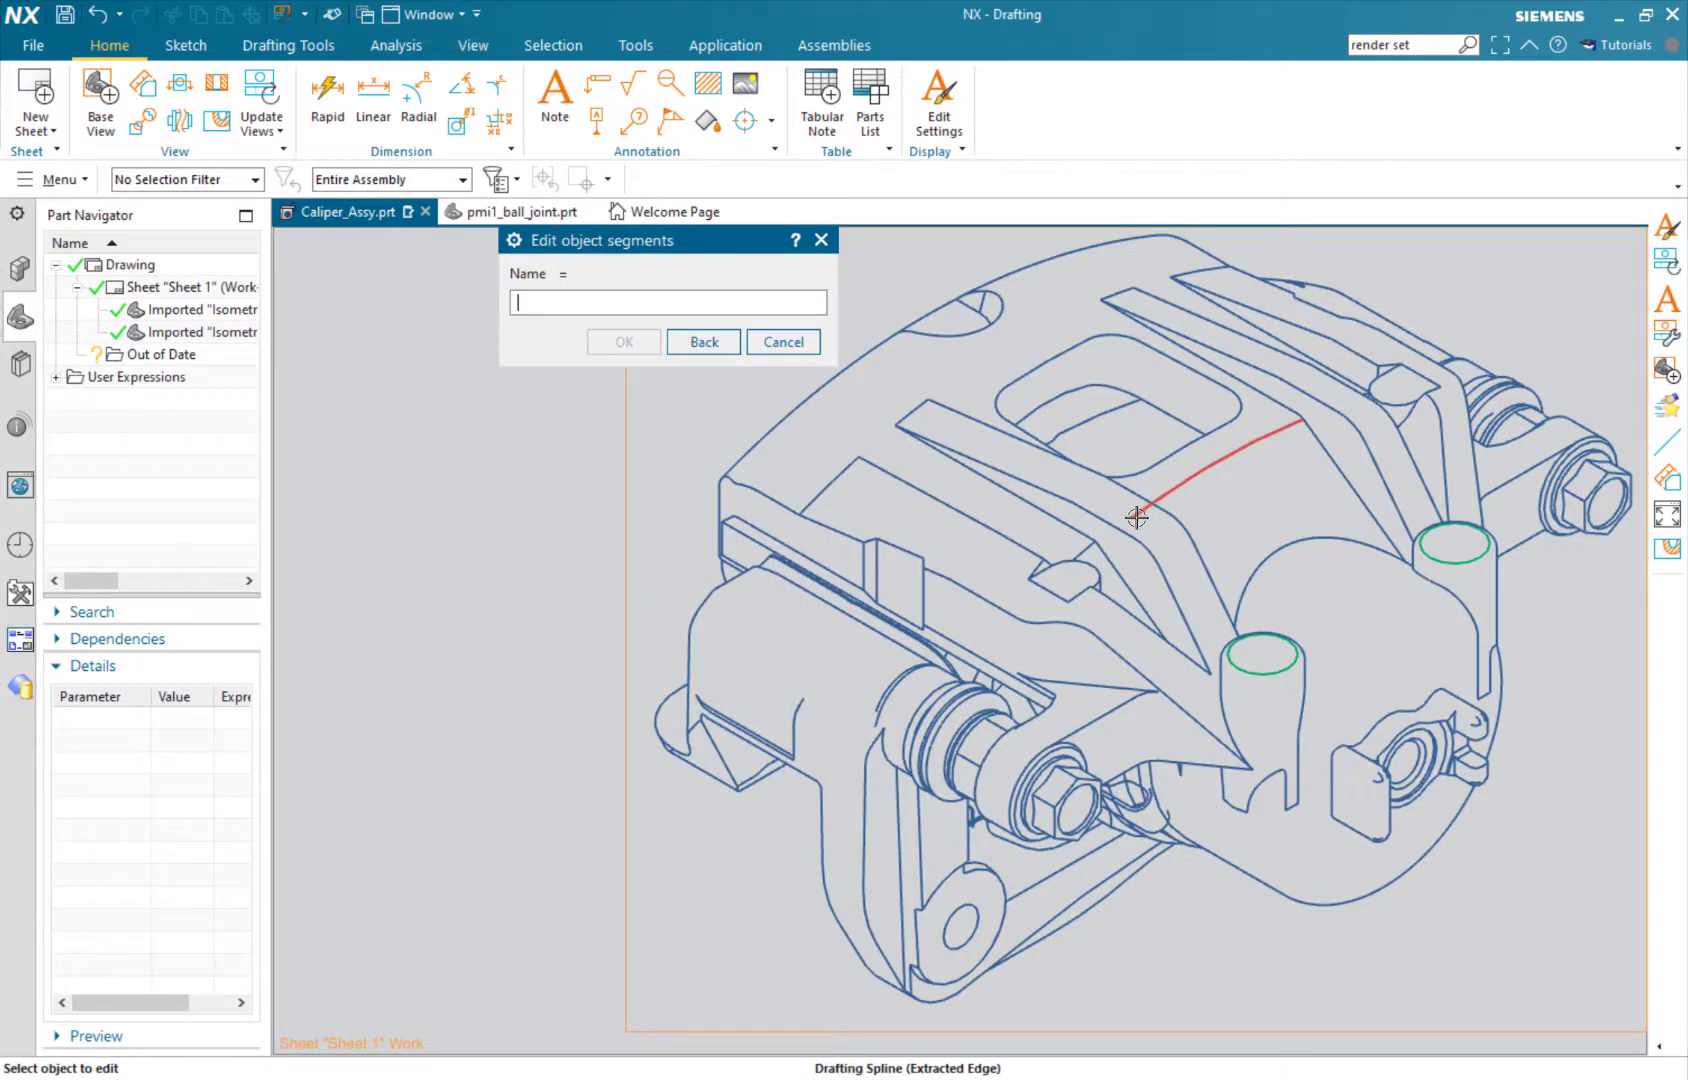
click(1136, 517)
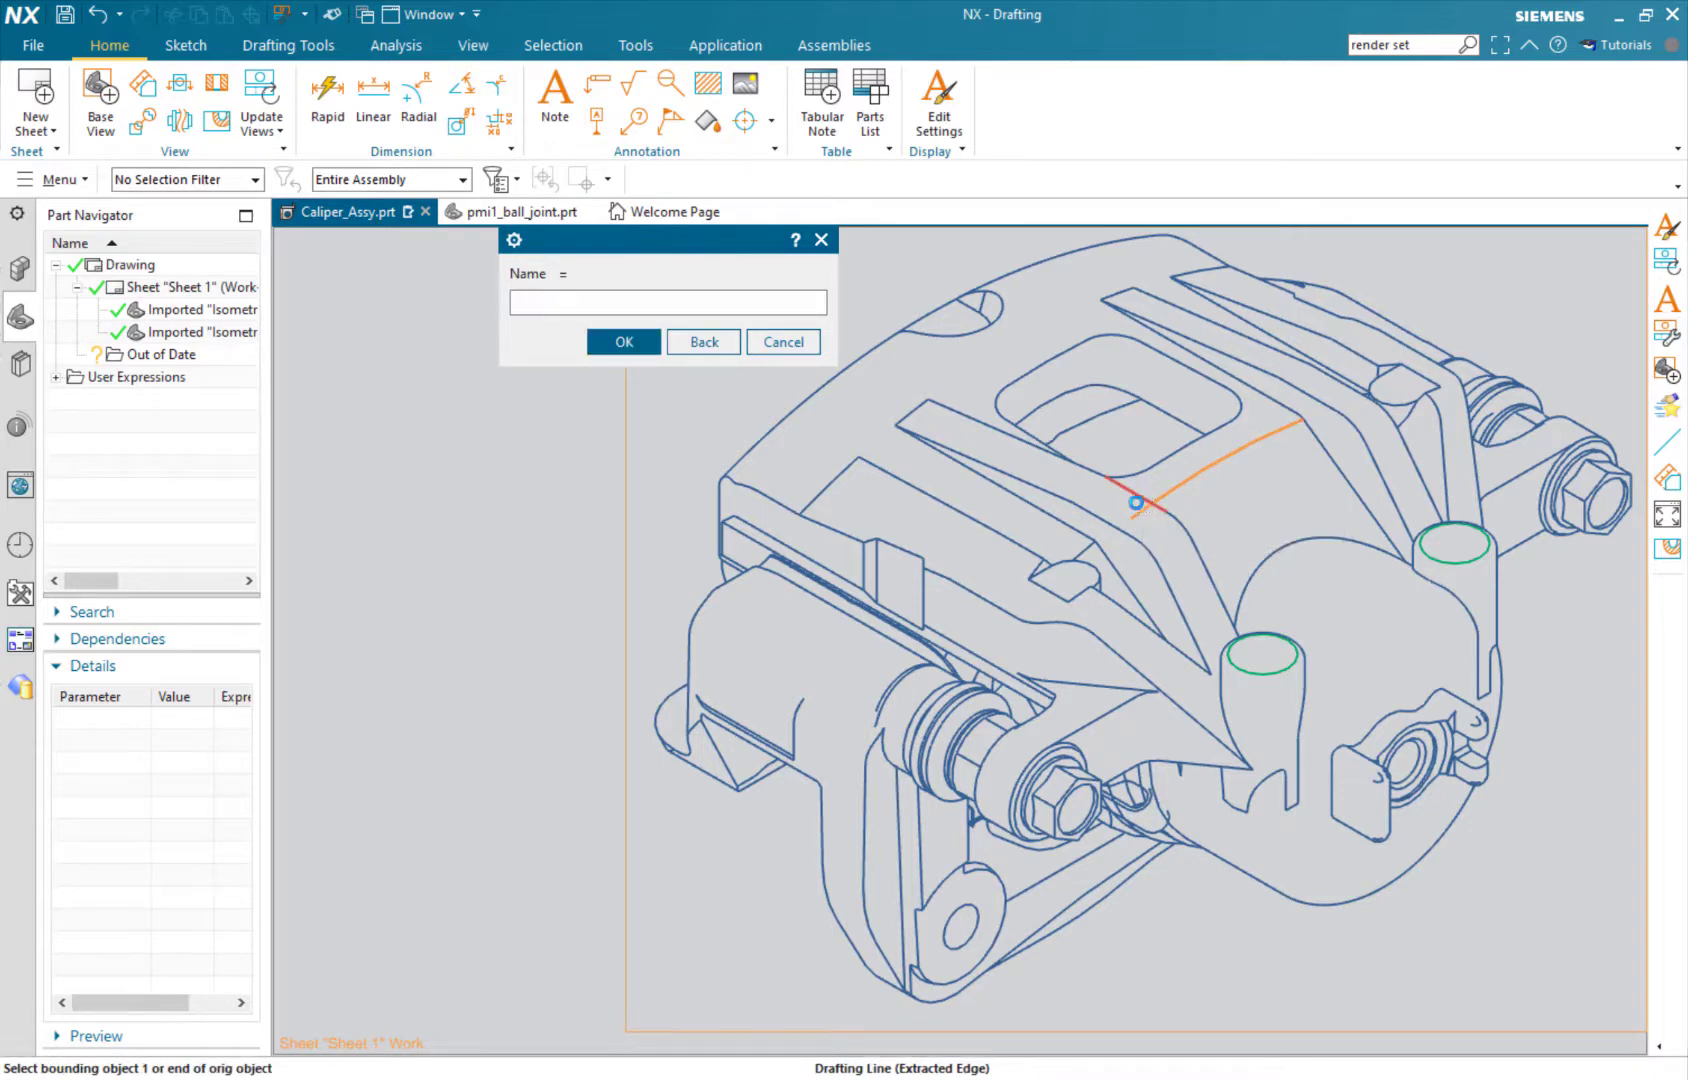
click(1140, 502)
click(1387, 275)
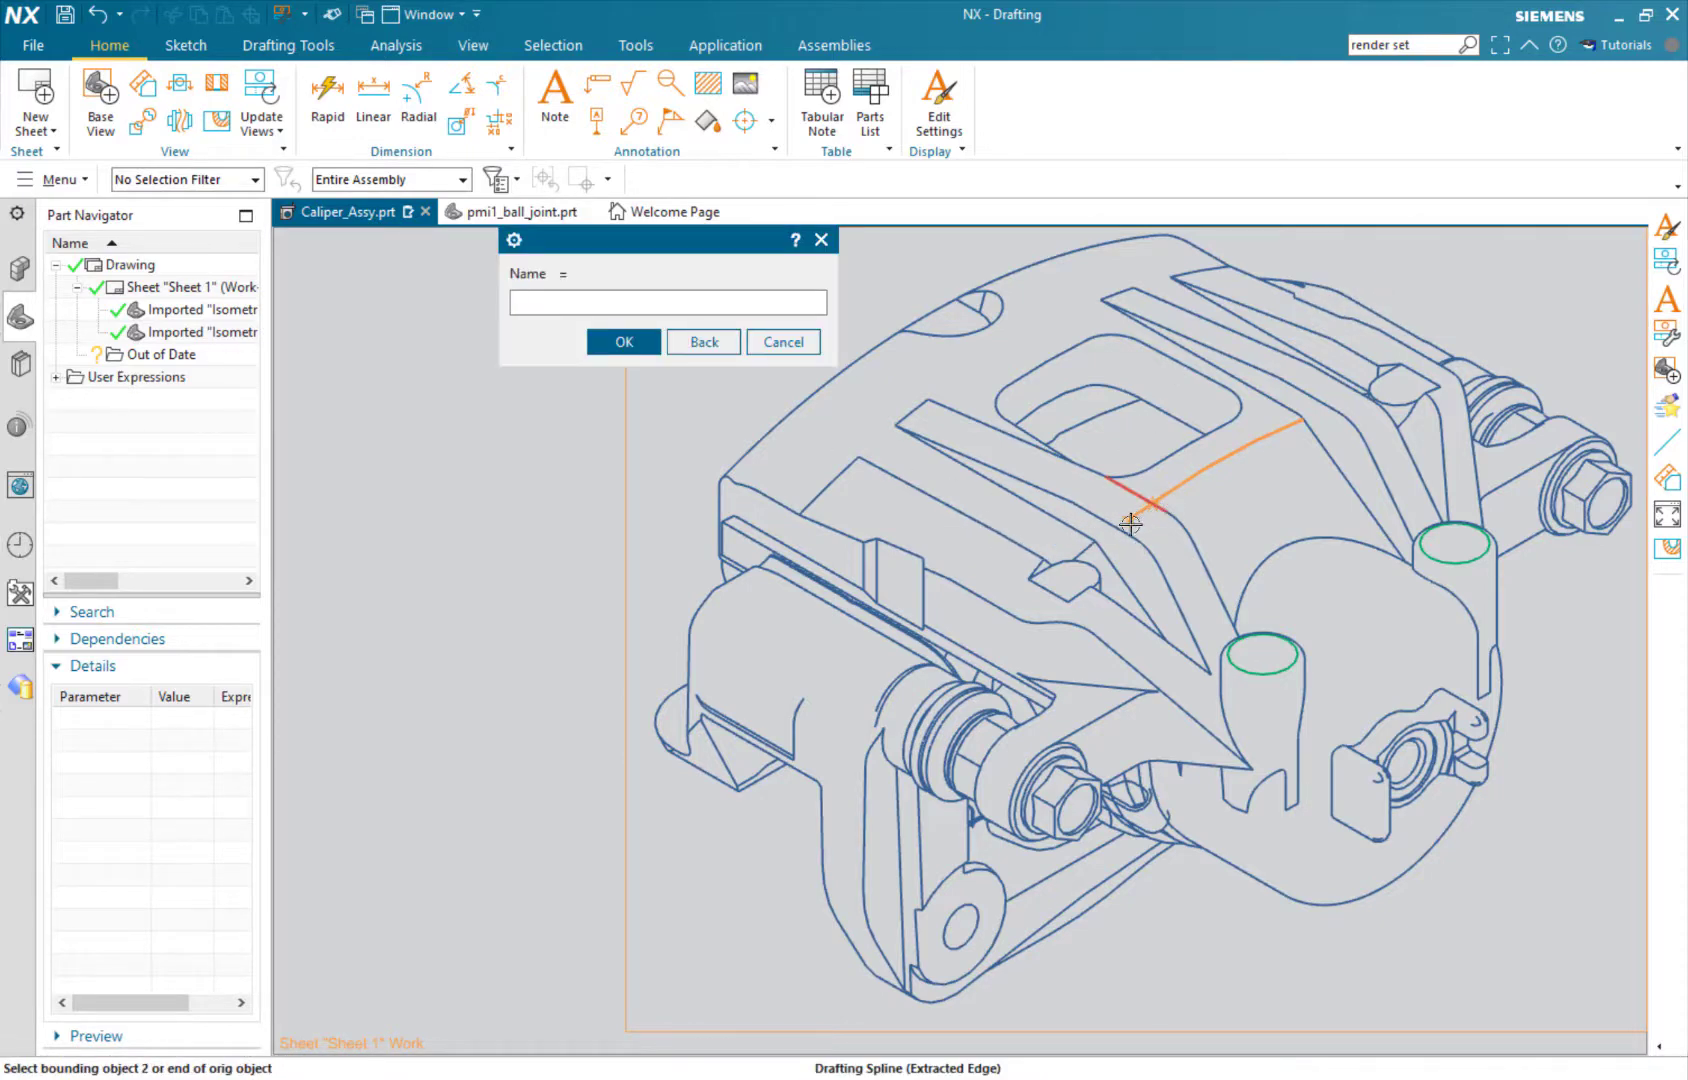
click(624, 342)
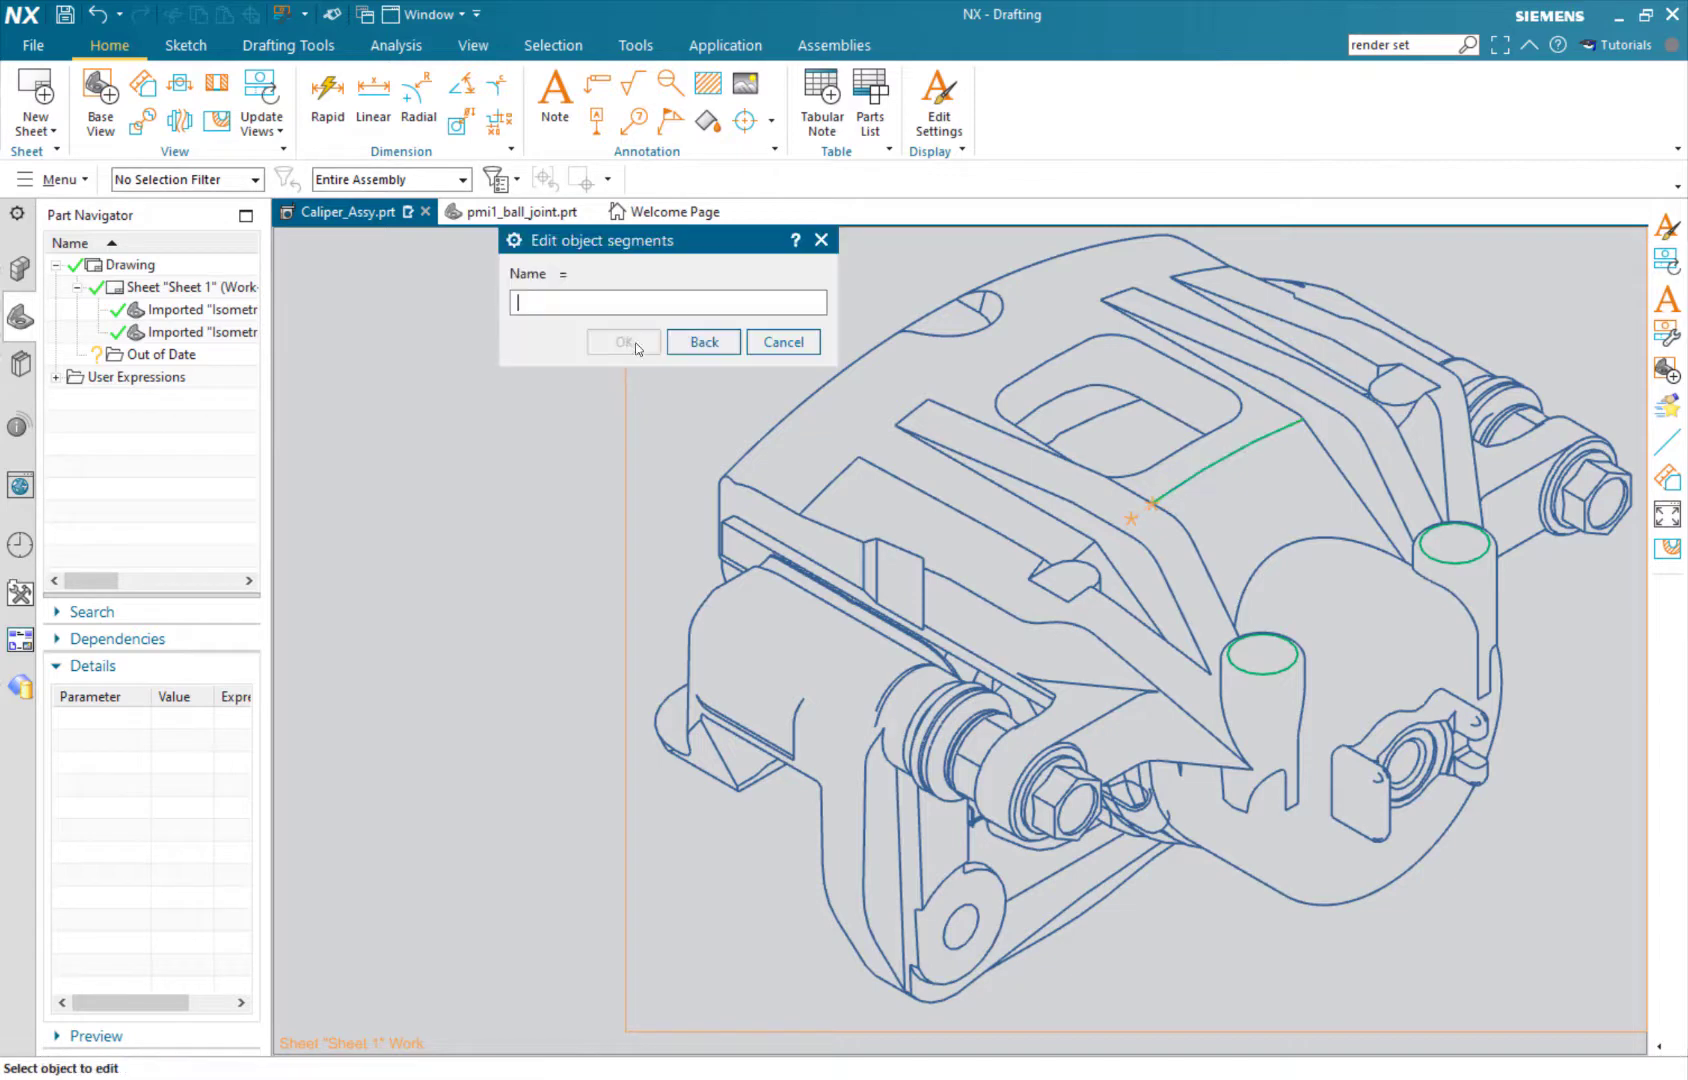
click(763, 343)
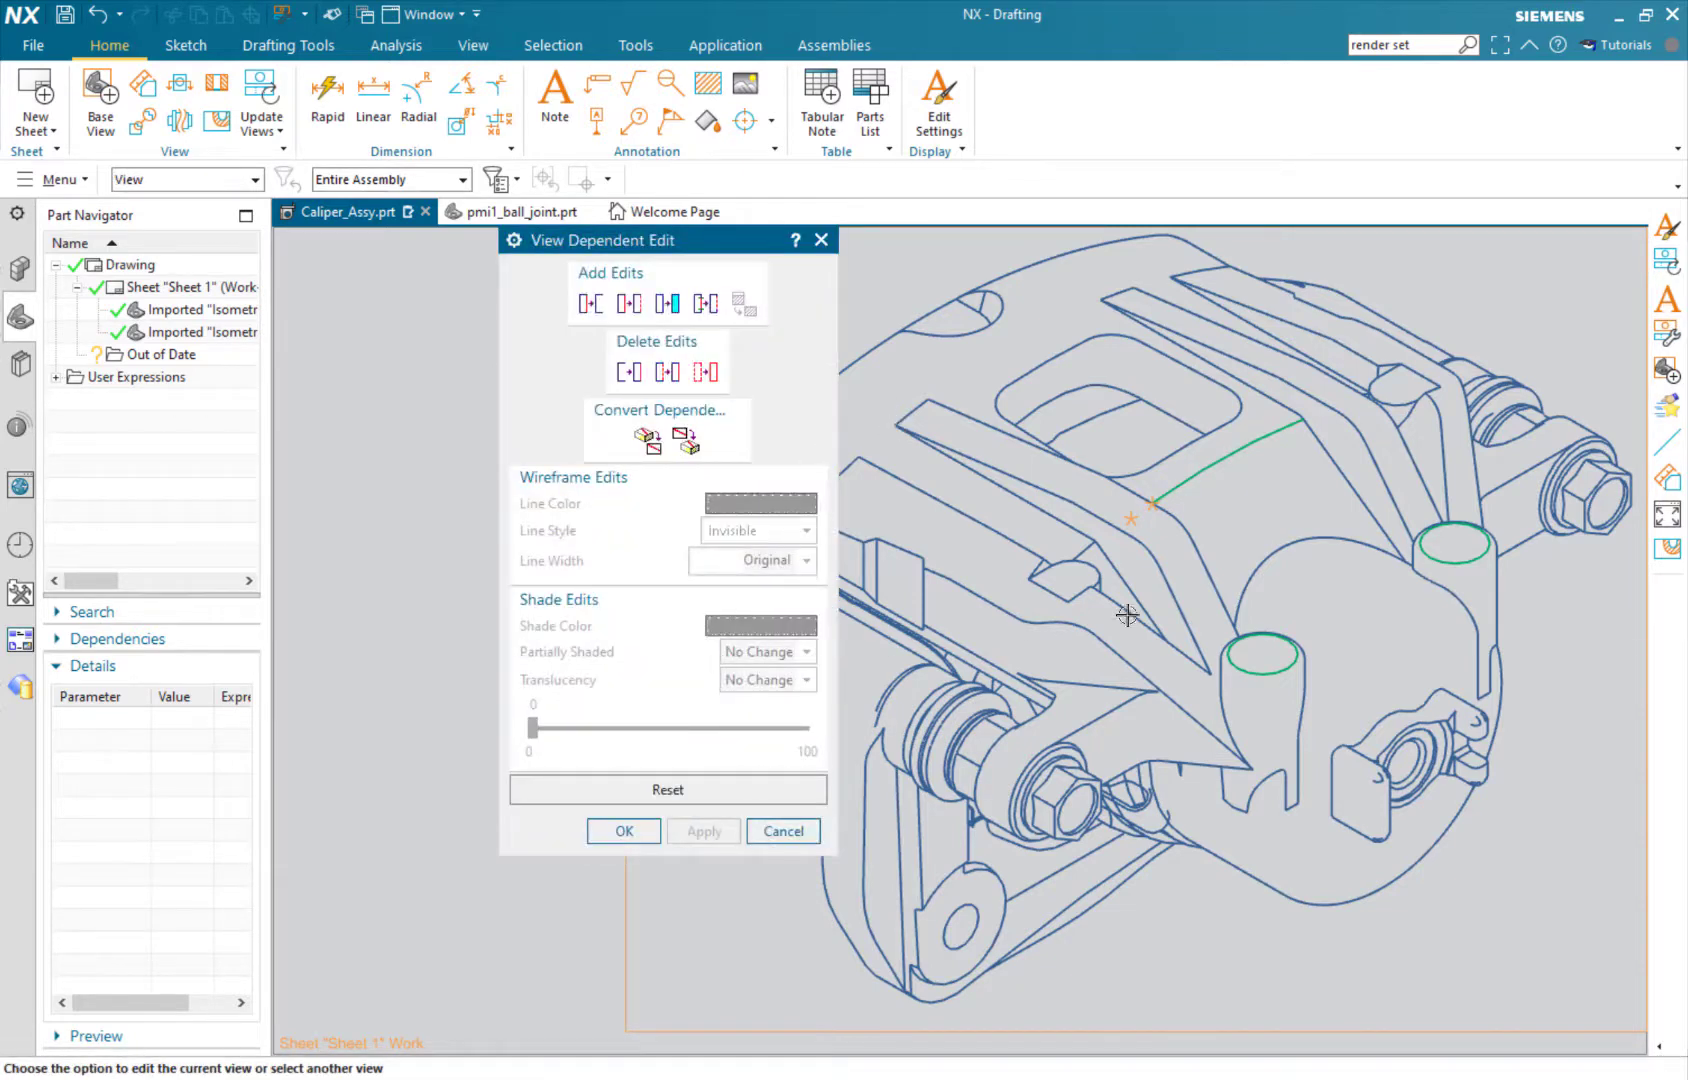
key(Escape)
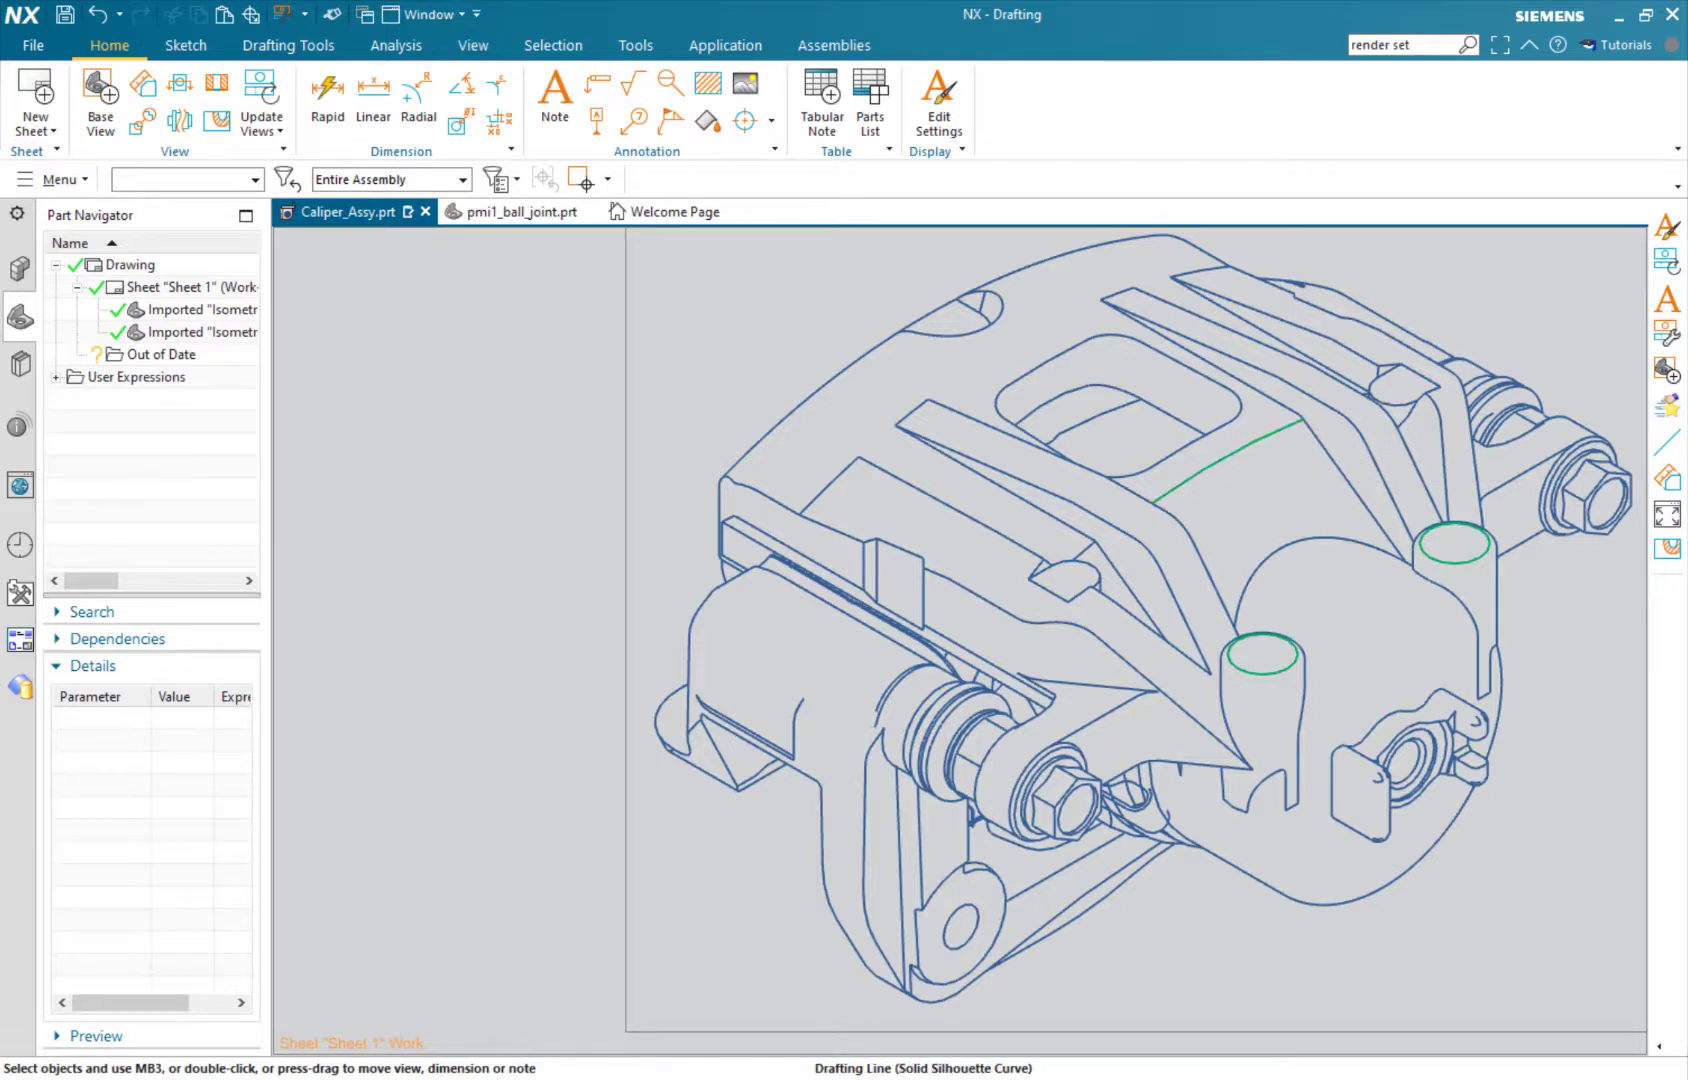
right_click(636, 440)
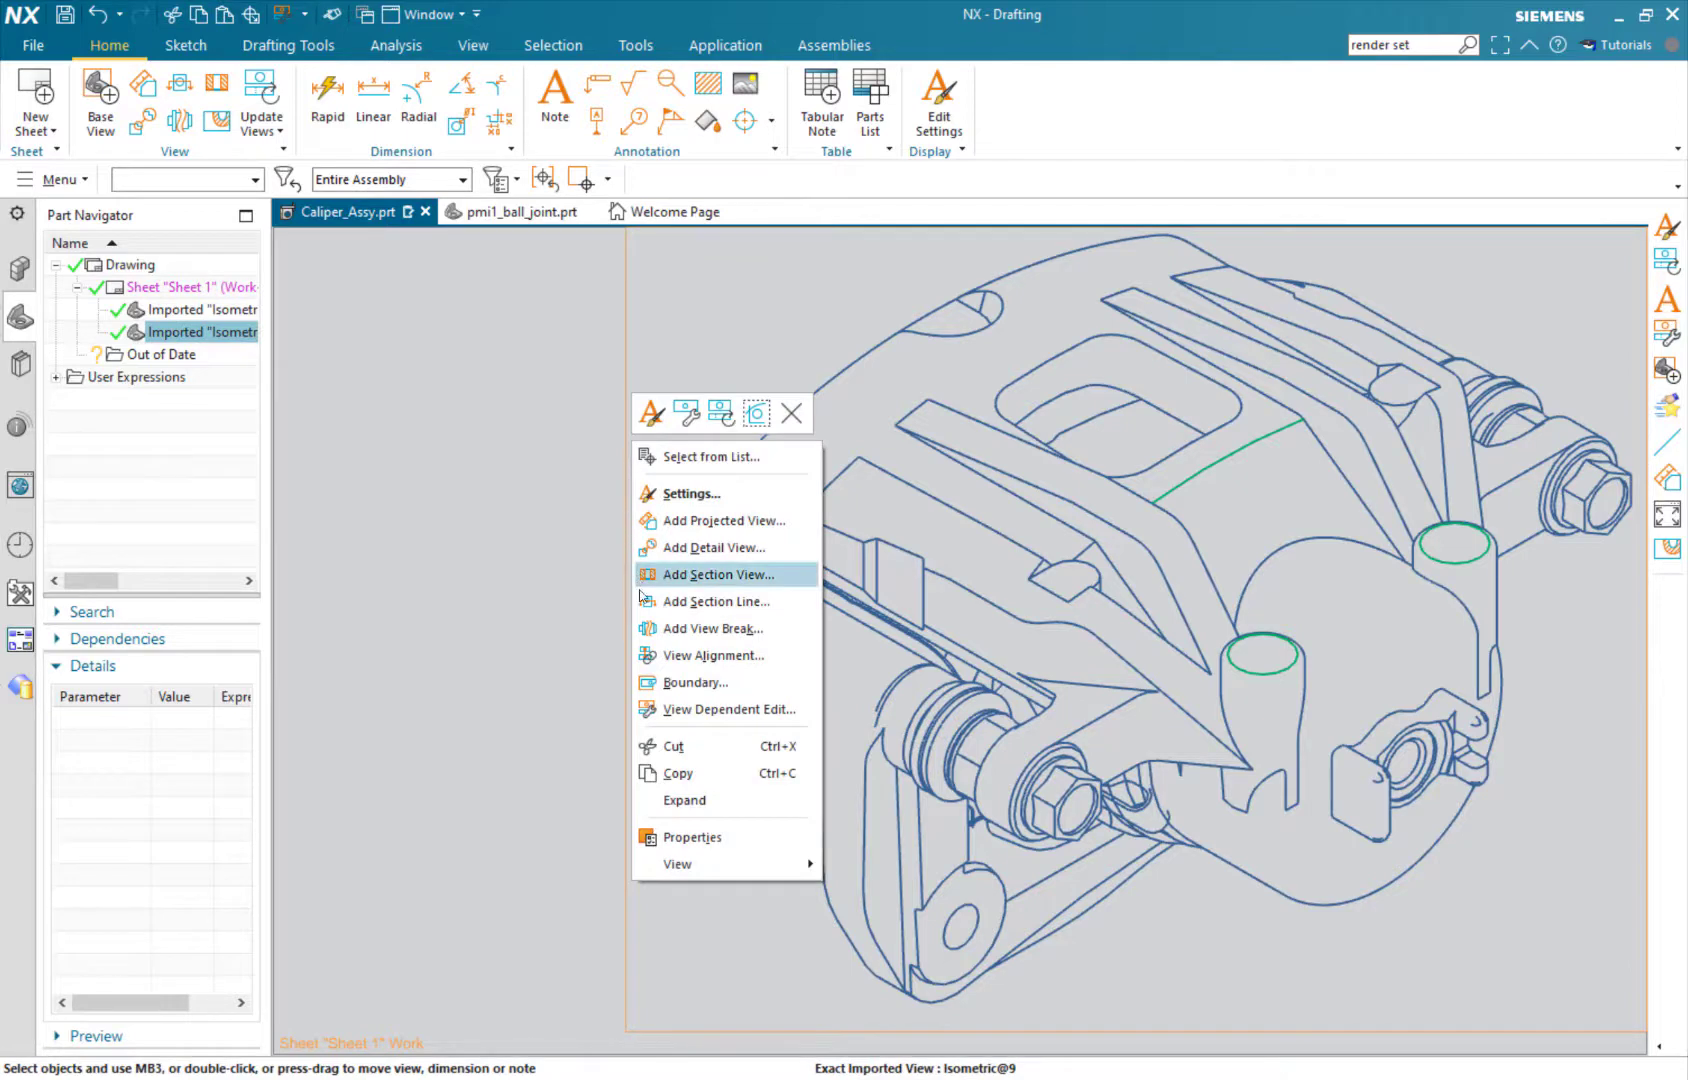
click(690, 710)
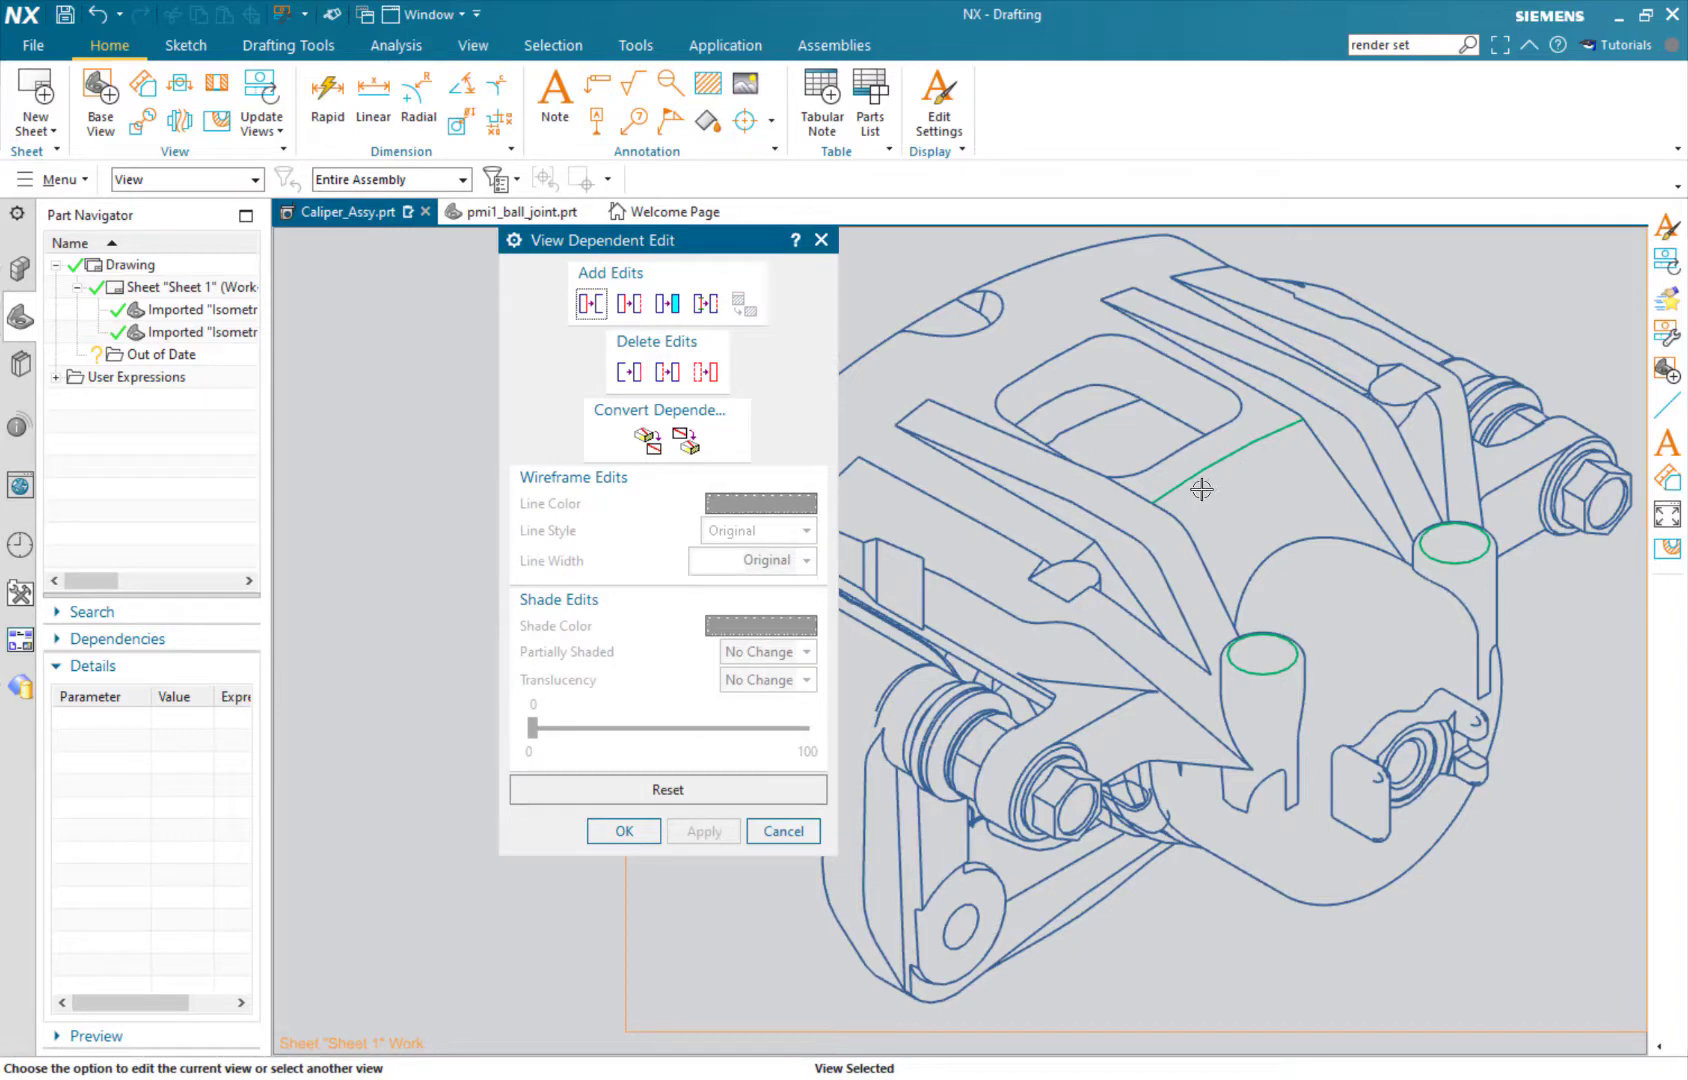
click(624, 830)
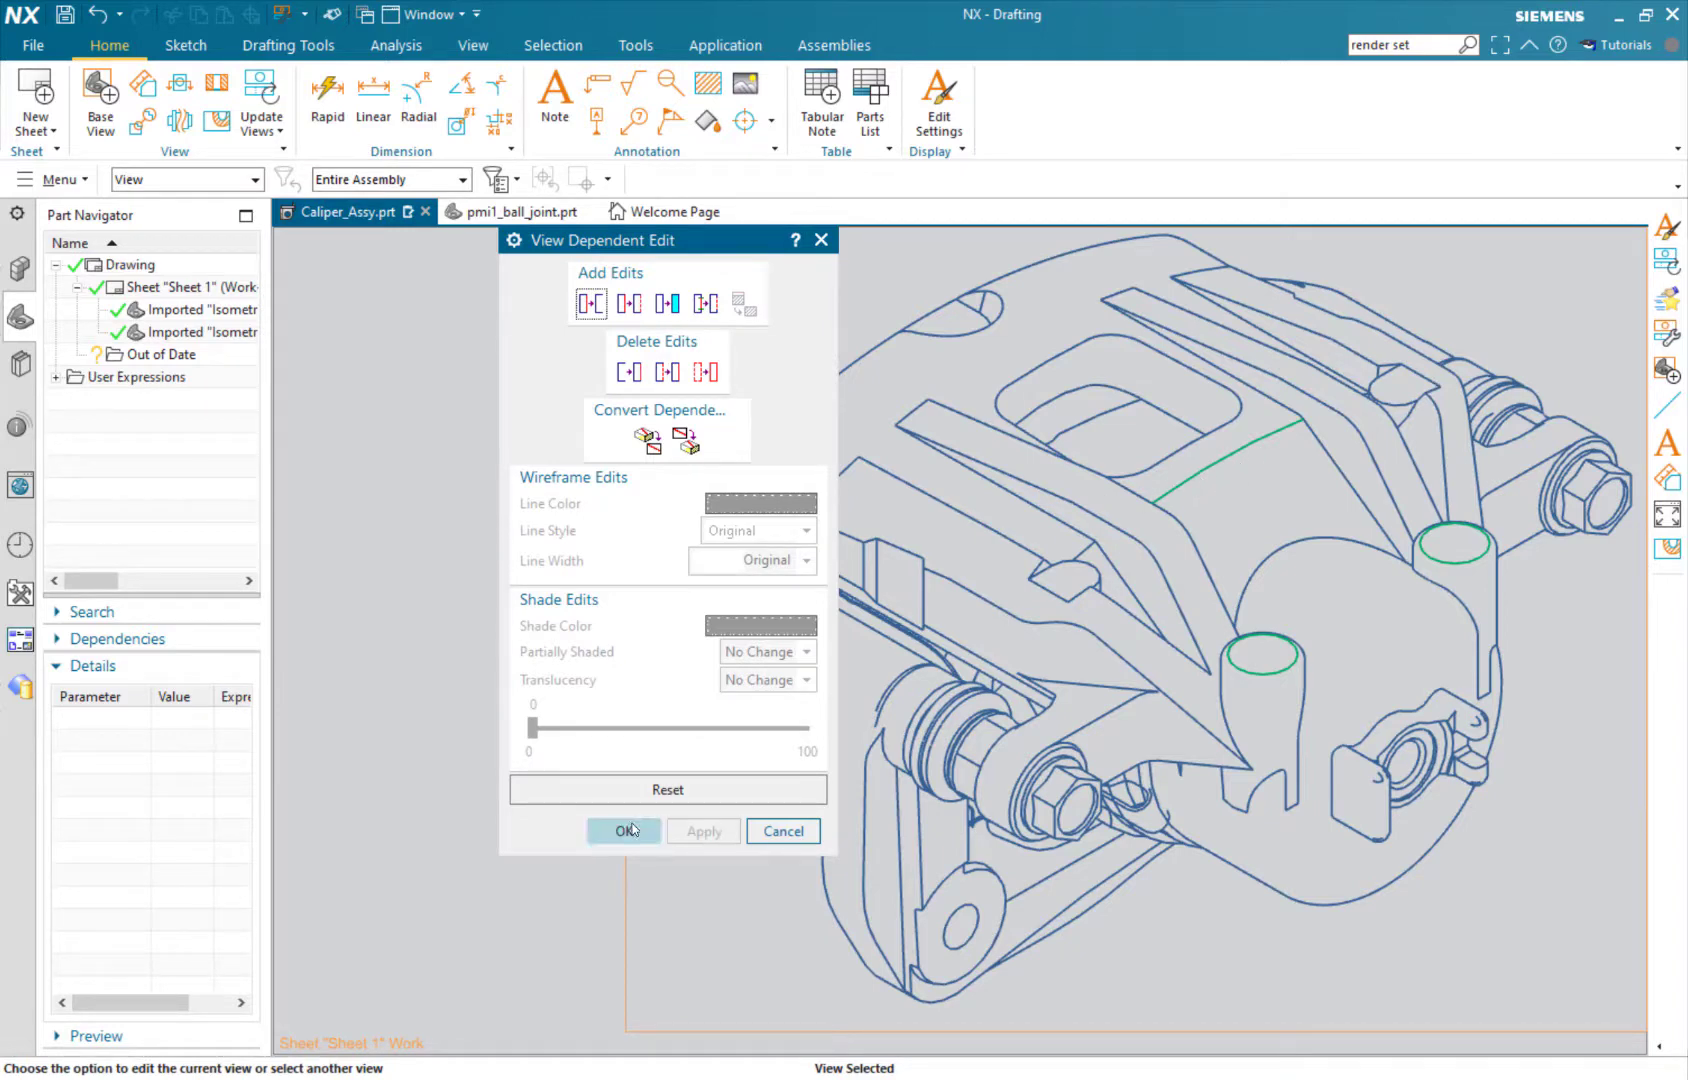
Shade the top faces of both cylindrical bosses green in the upper isometric view with an Edit Shaded Objects view-dependent edit.
key(ctrl+f)
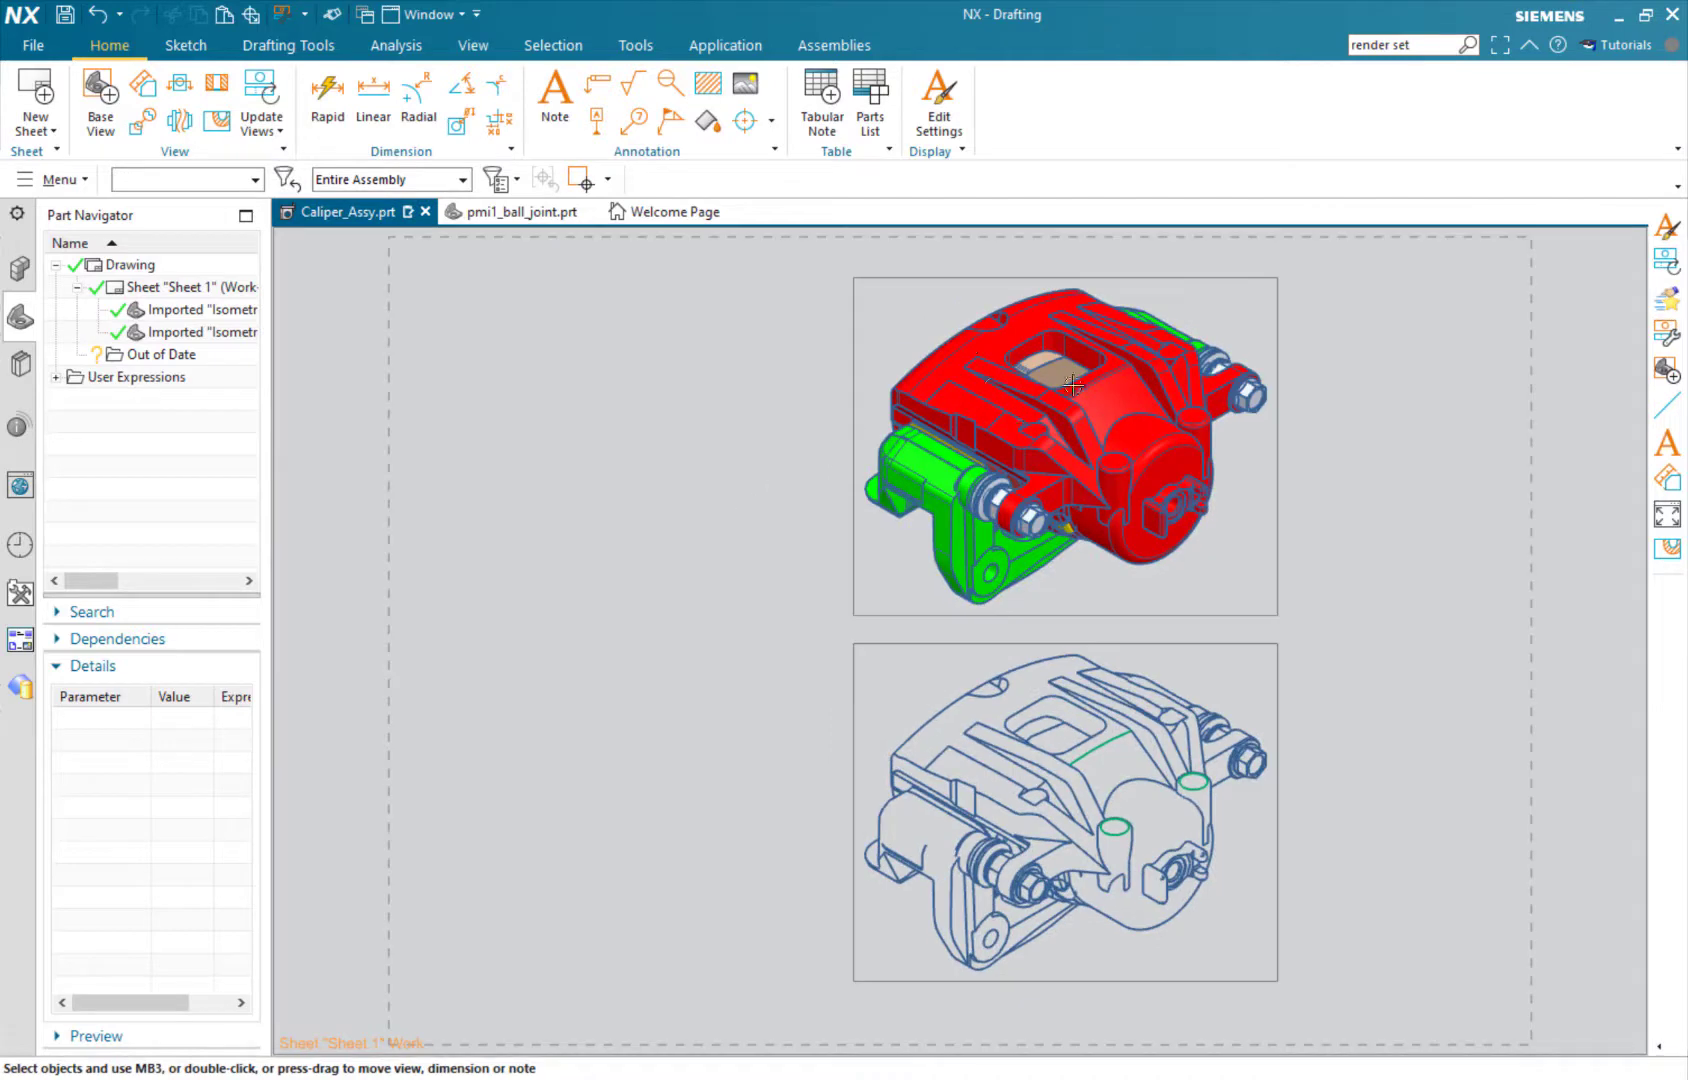
scroll(888, 321, up, 2)
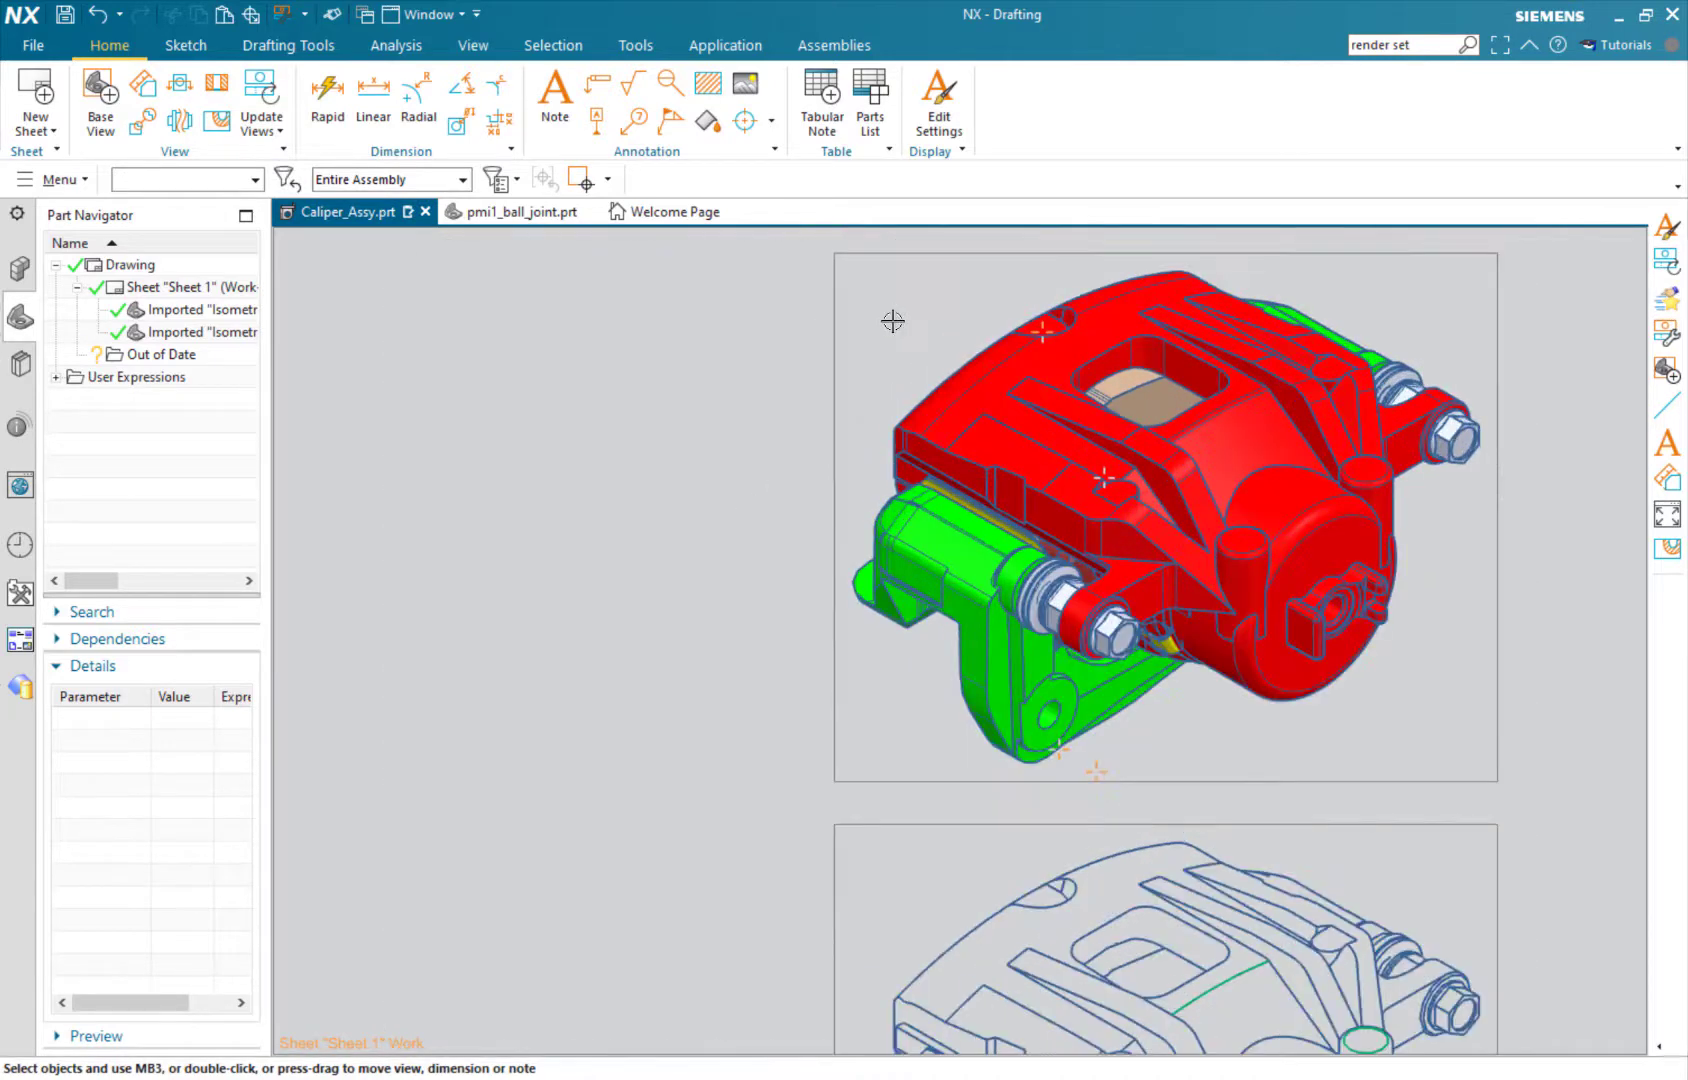
scroll(880, 330, up, 1)
scroll(822, 445, up, 2)
right_click(694, 393)
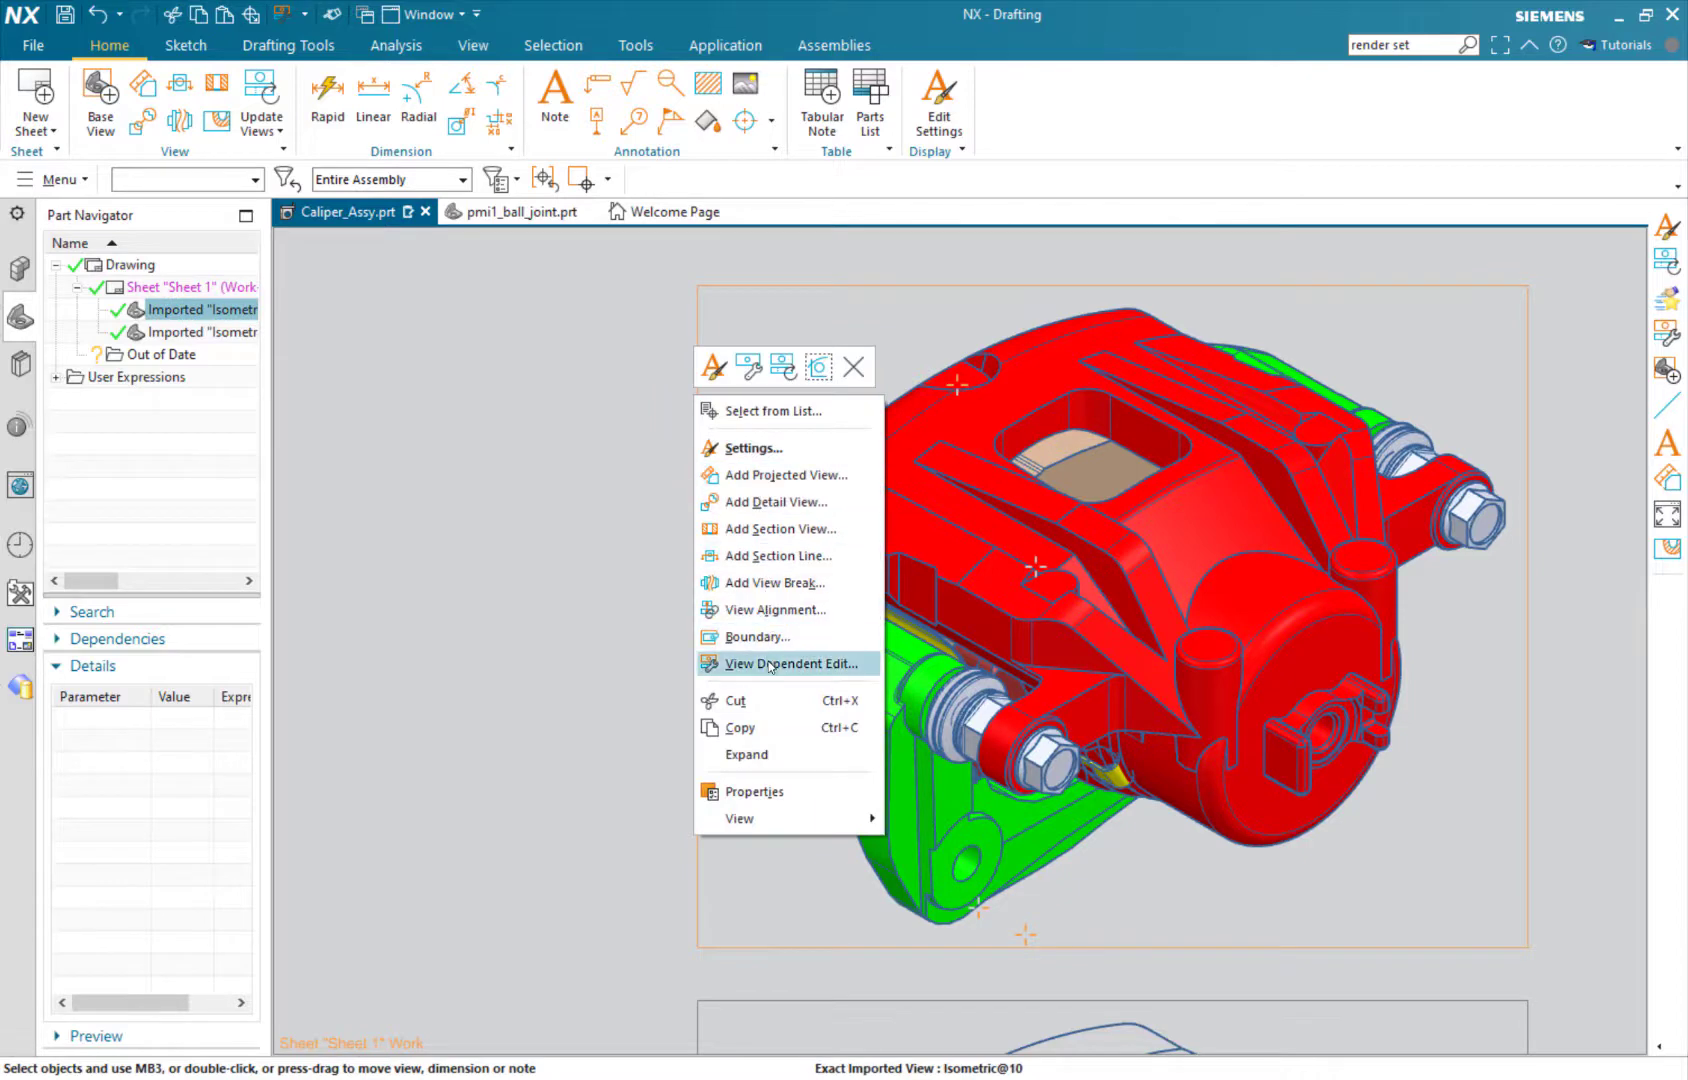
click(770, 665)
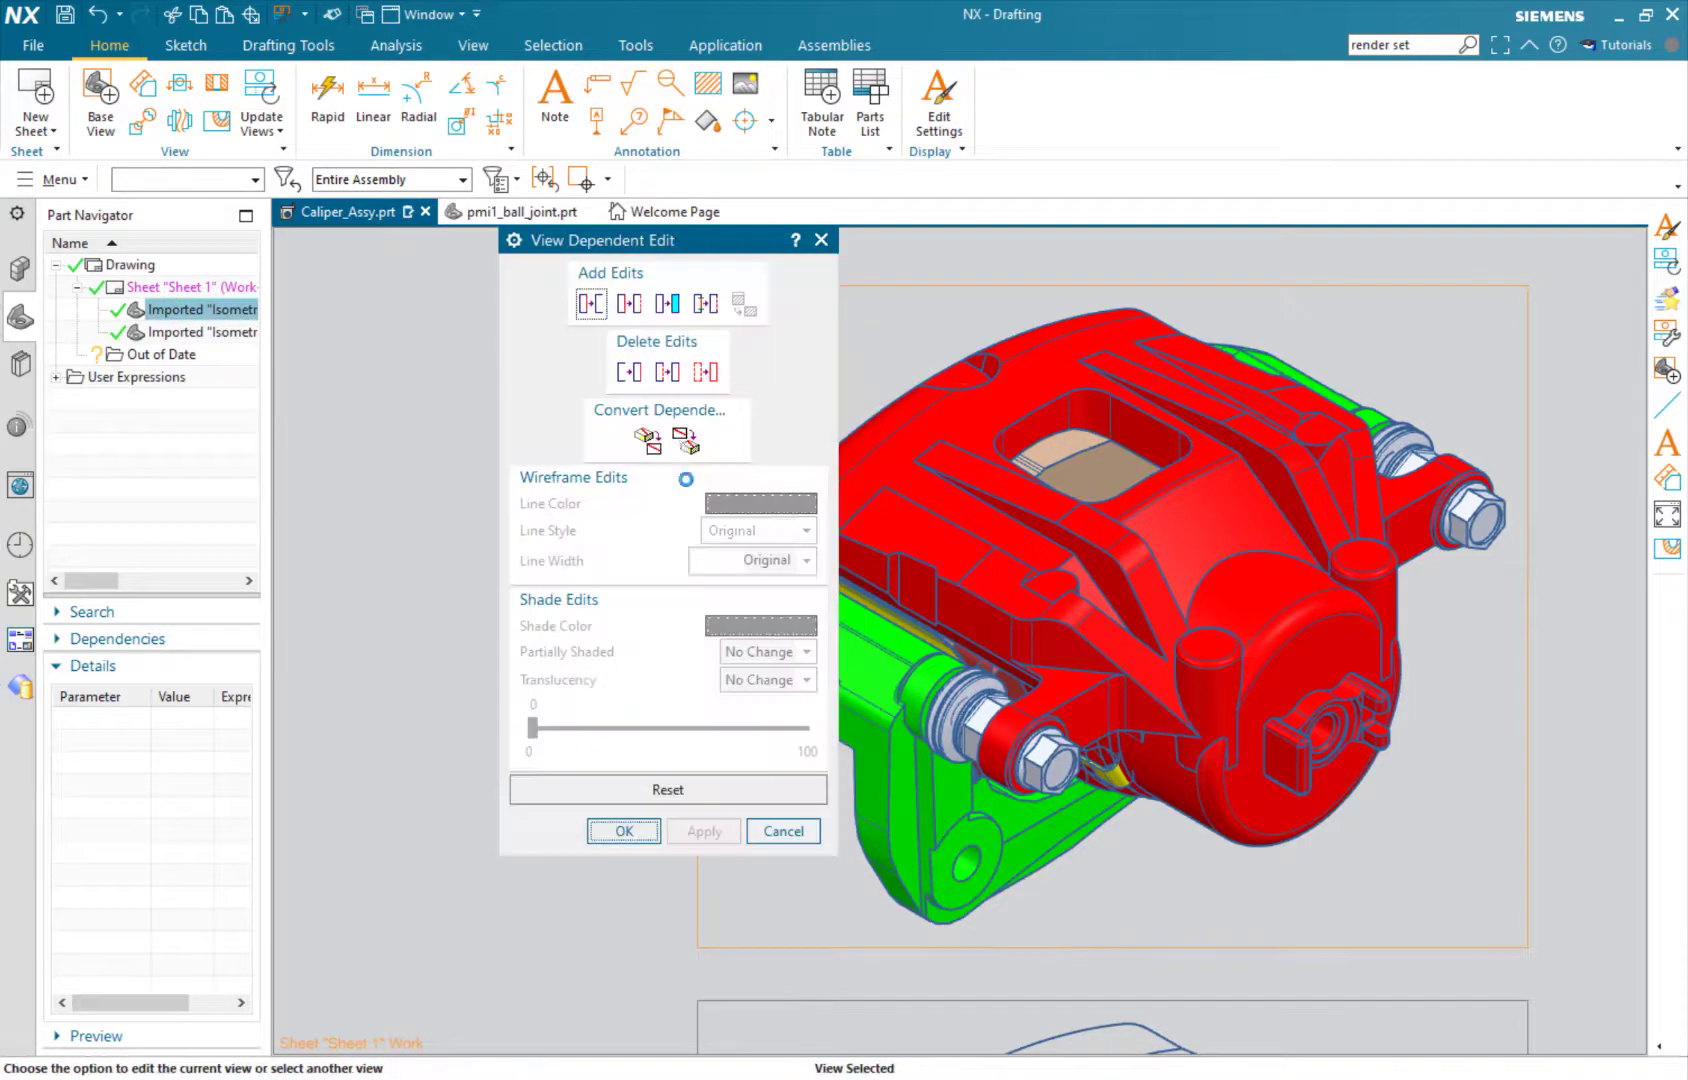
click(668, 304)
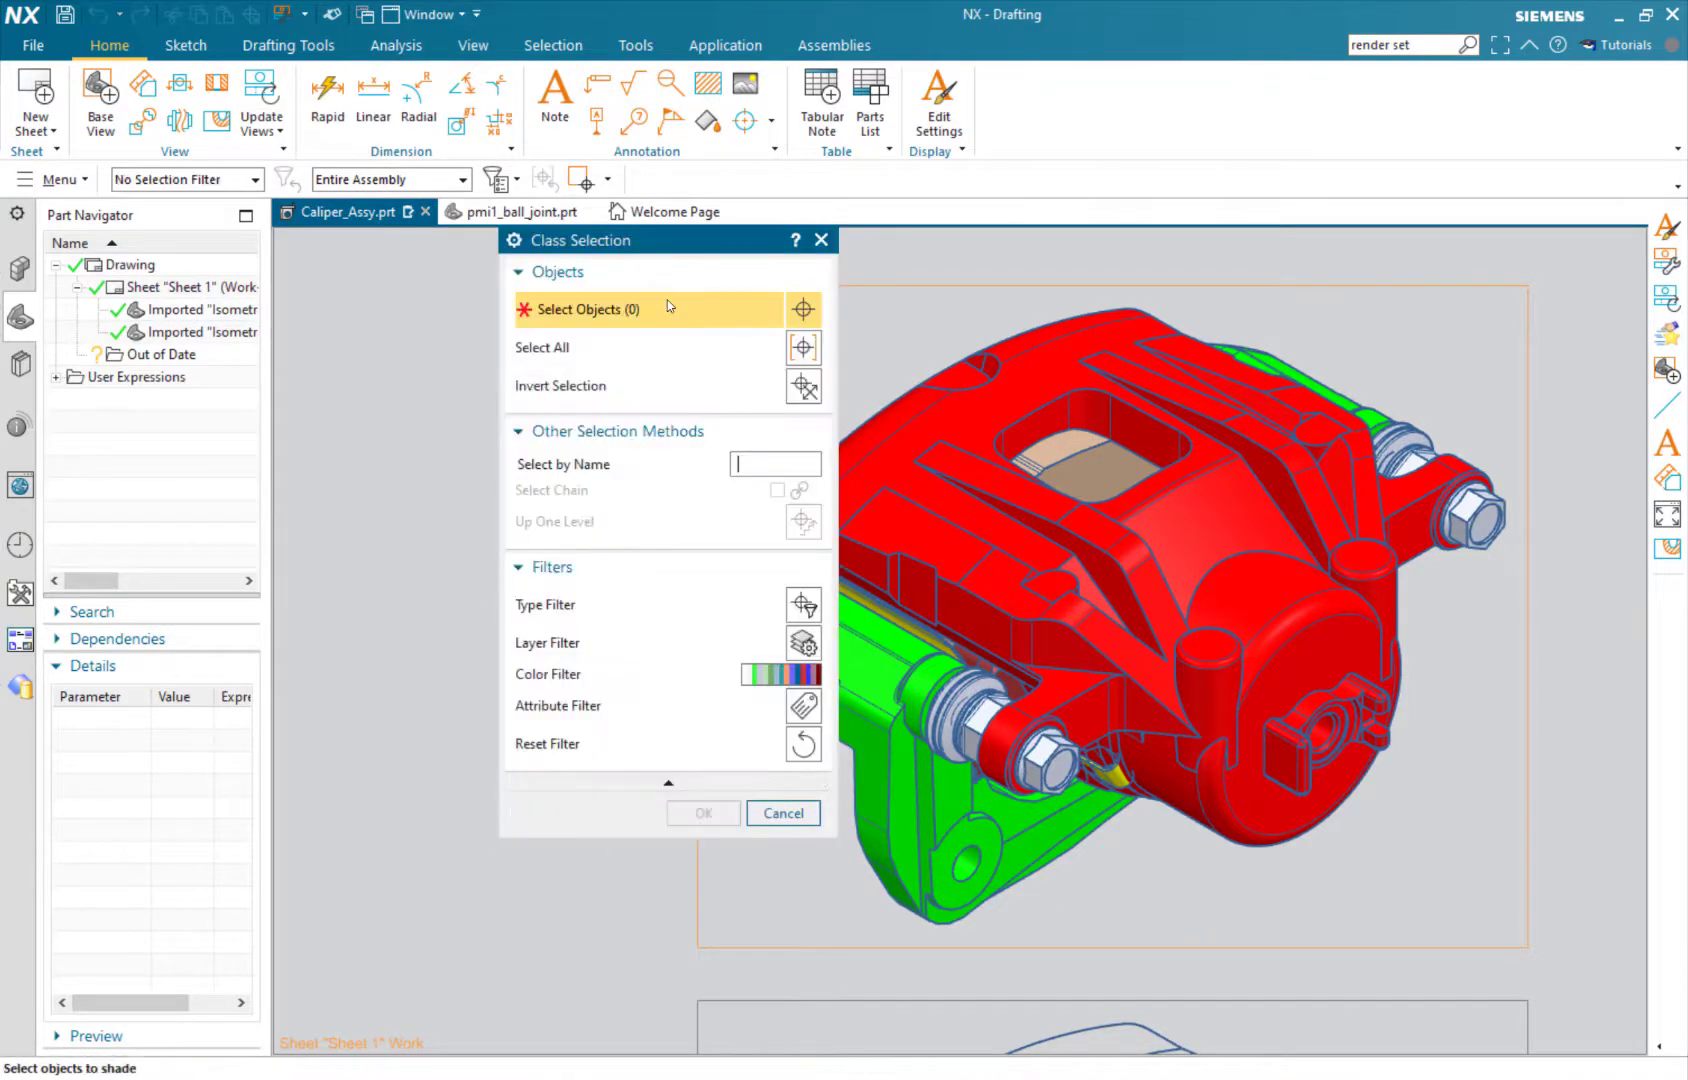
click(1215, 645)
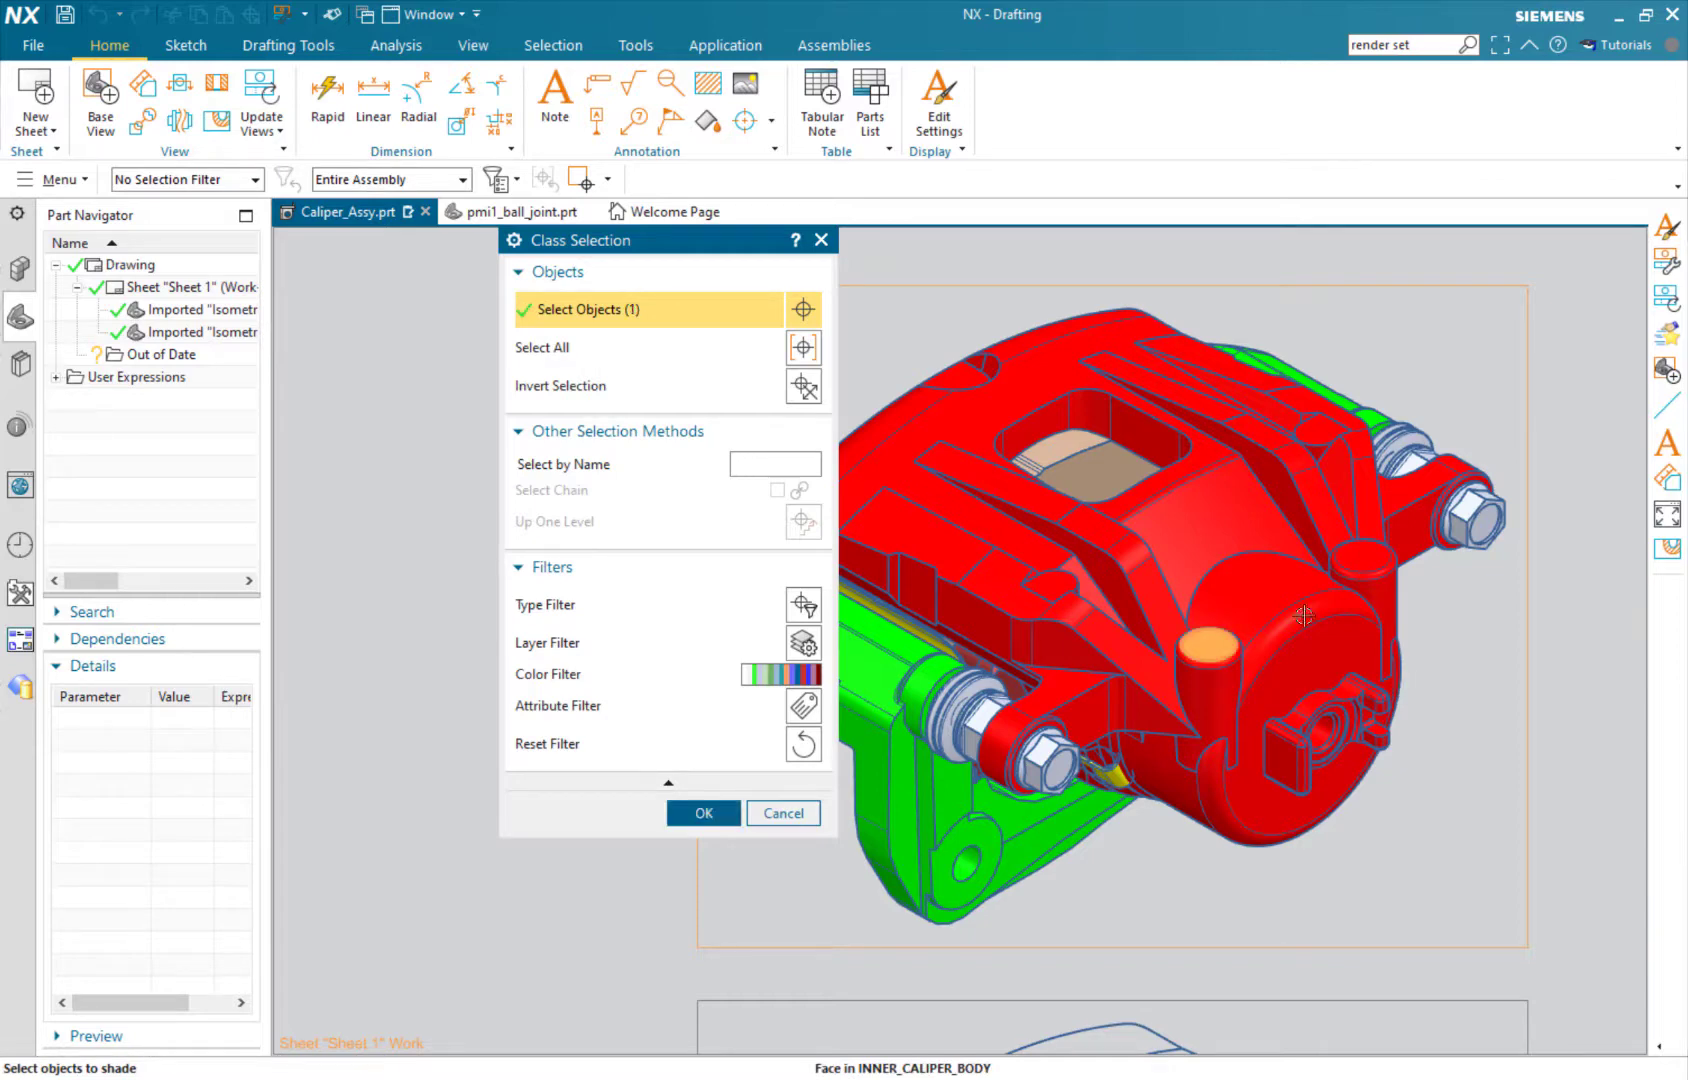
click(1352, 570)
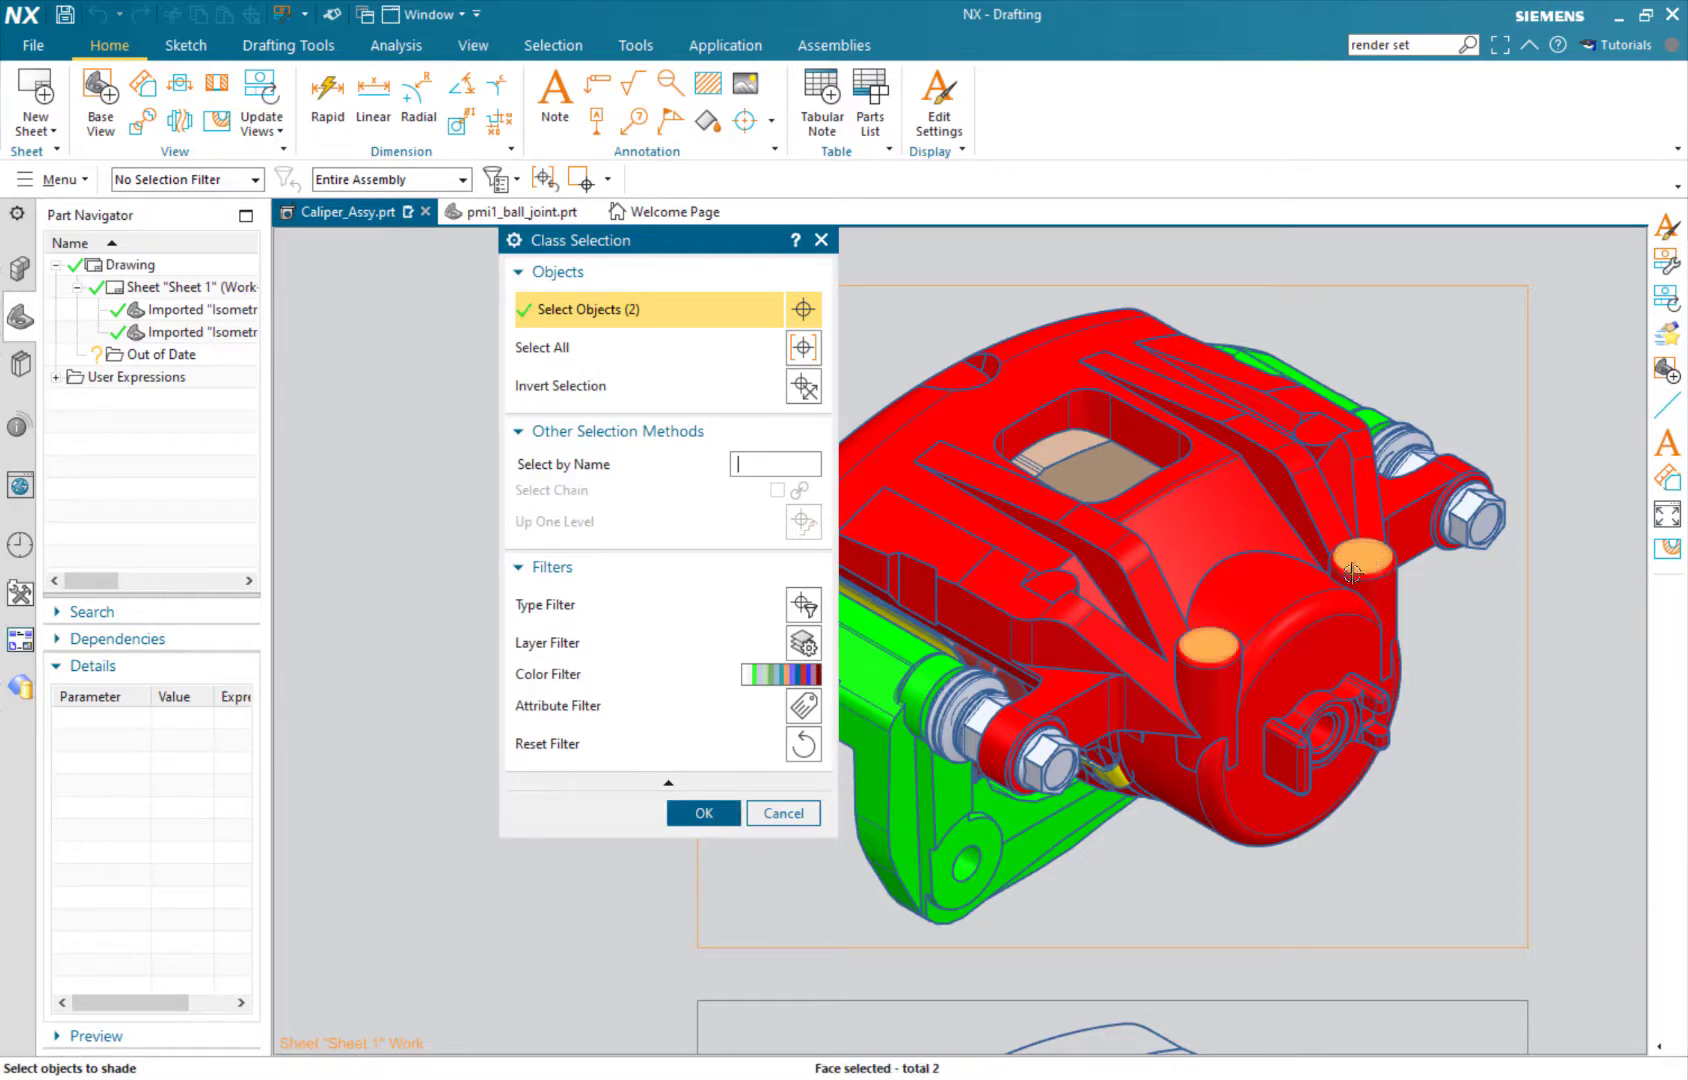
middle_click(690, 433)
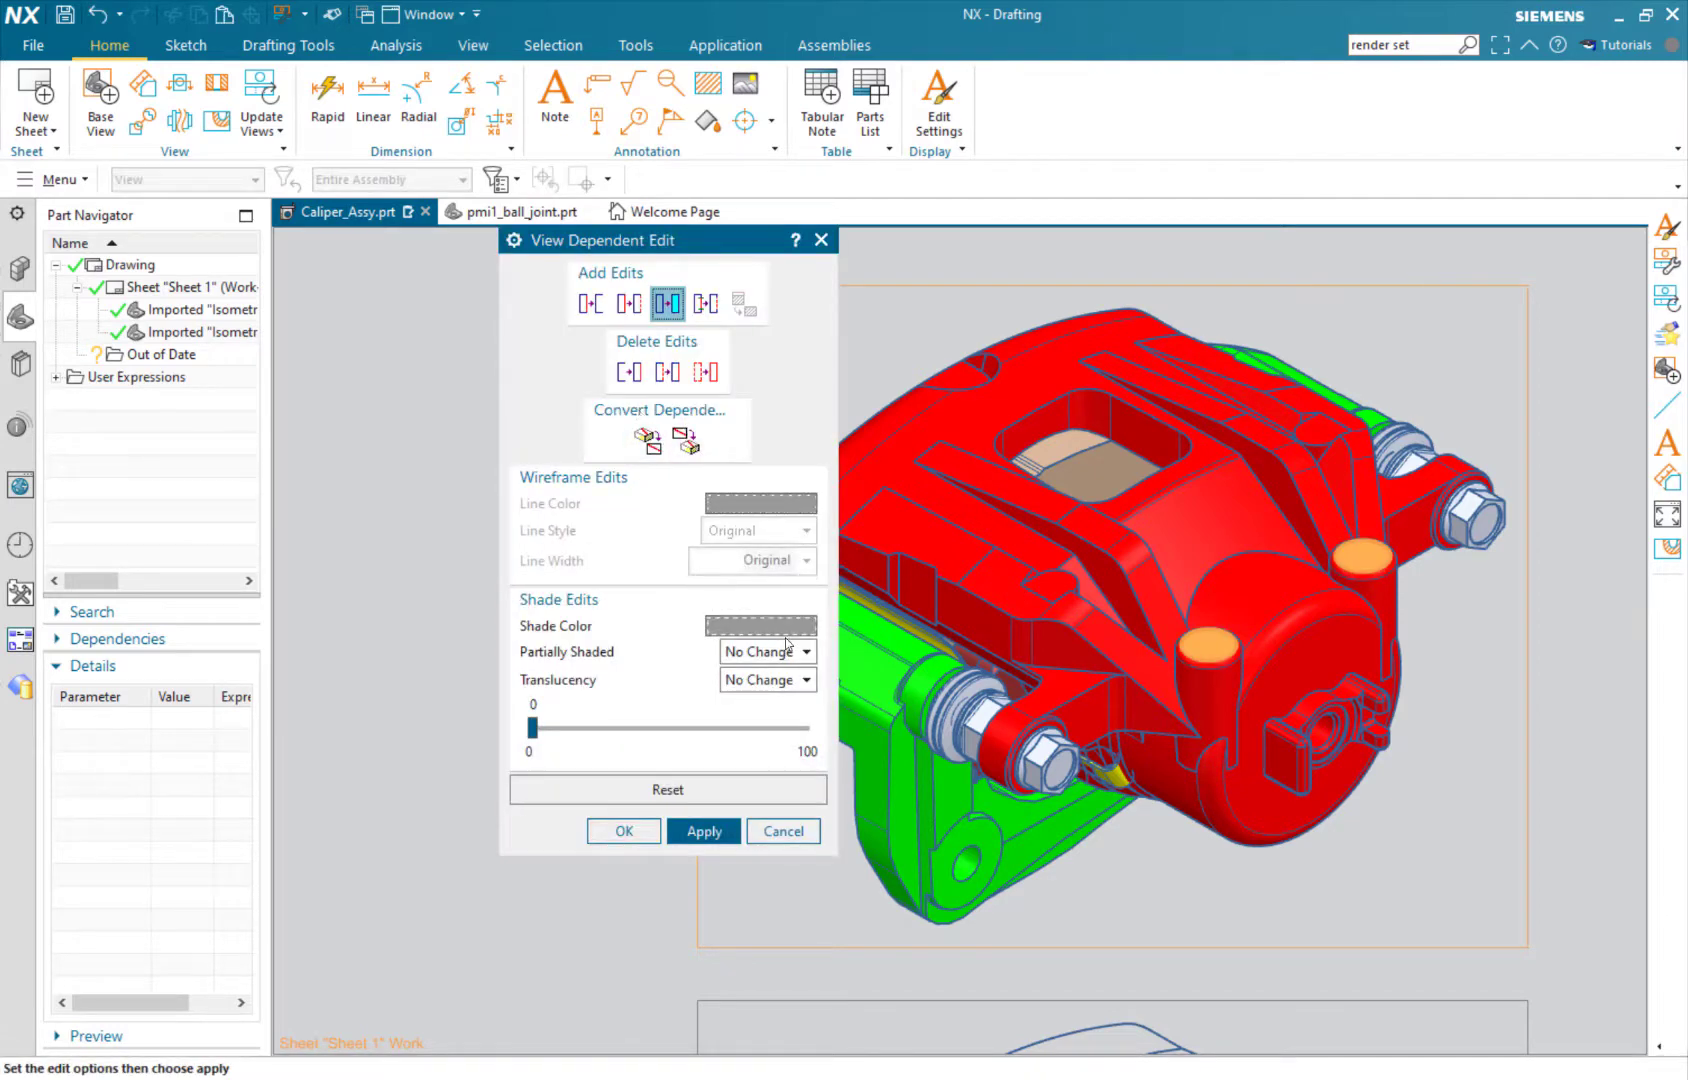
click(765, 626)
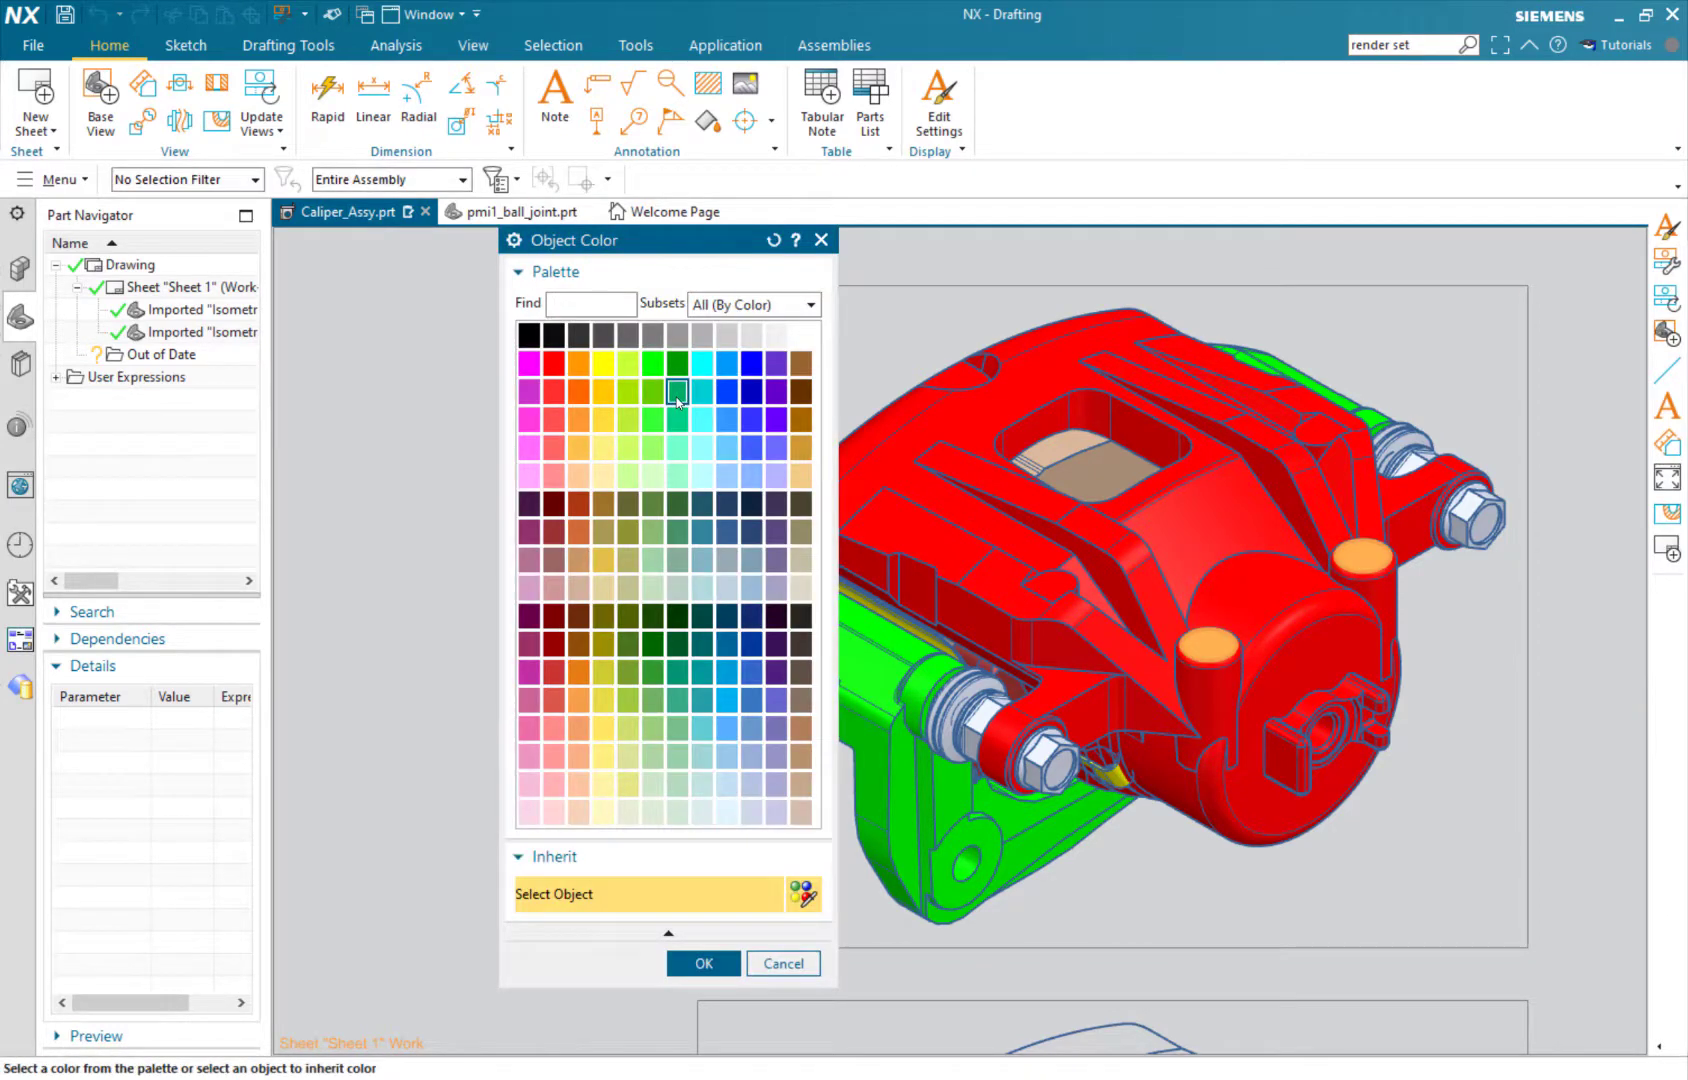
click(677, 400)
middle_click(653, 468)
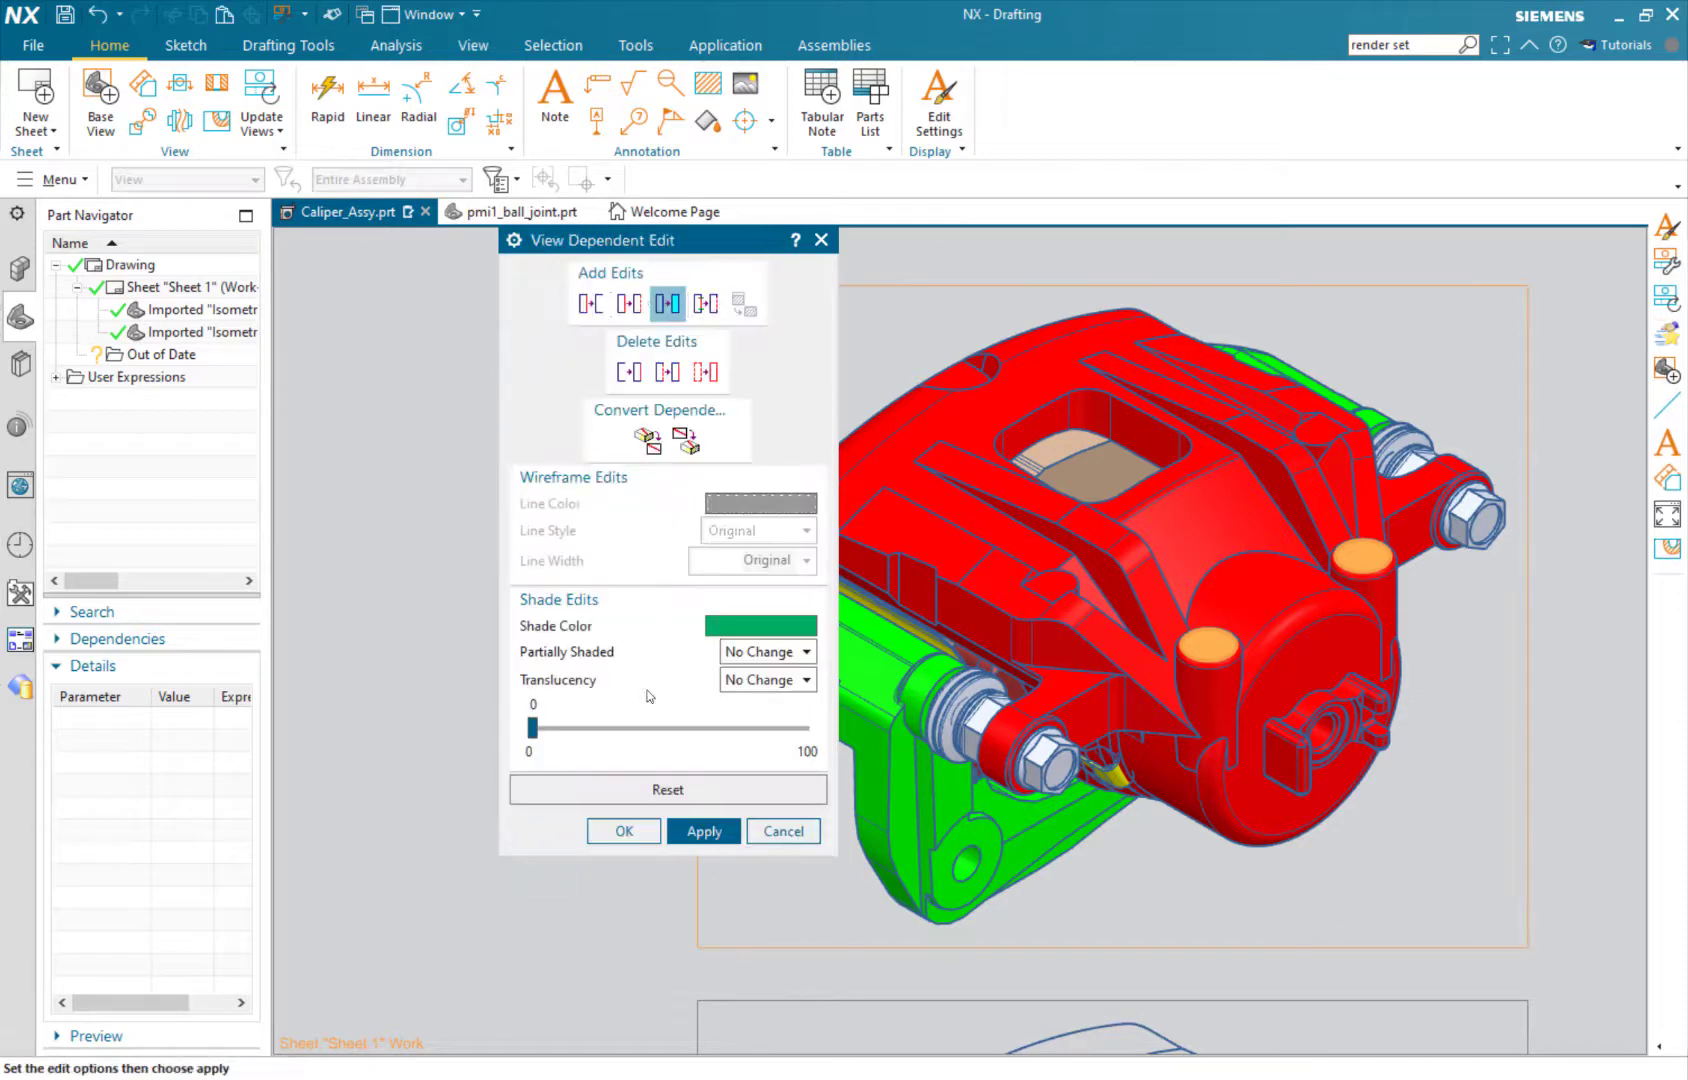
click(627, 829)
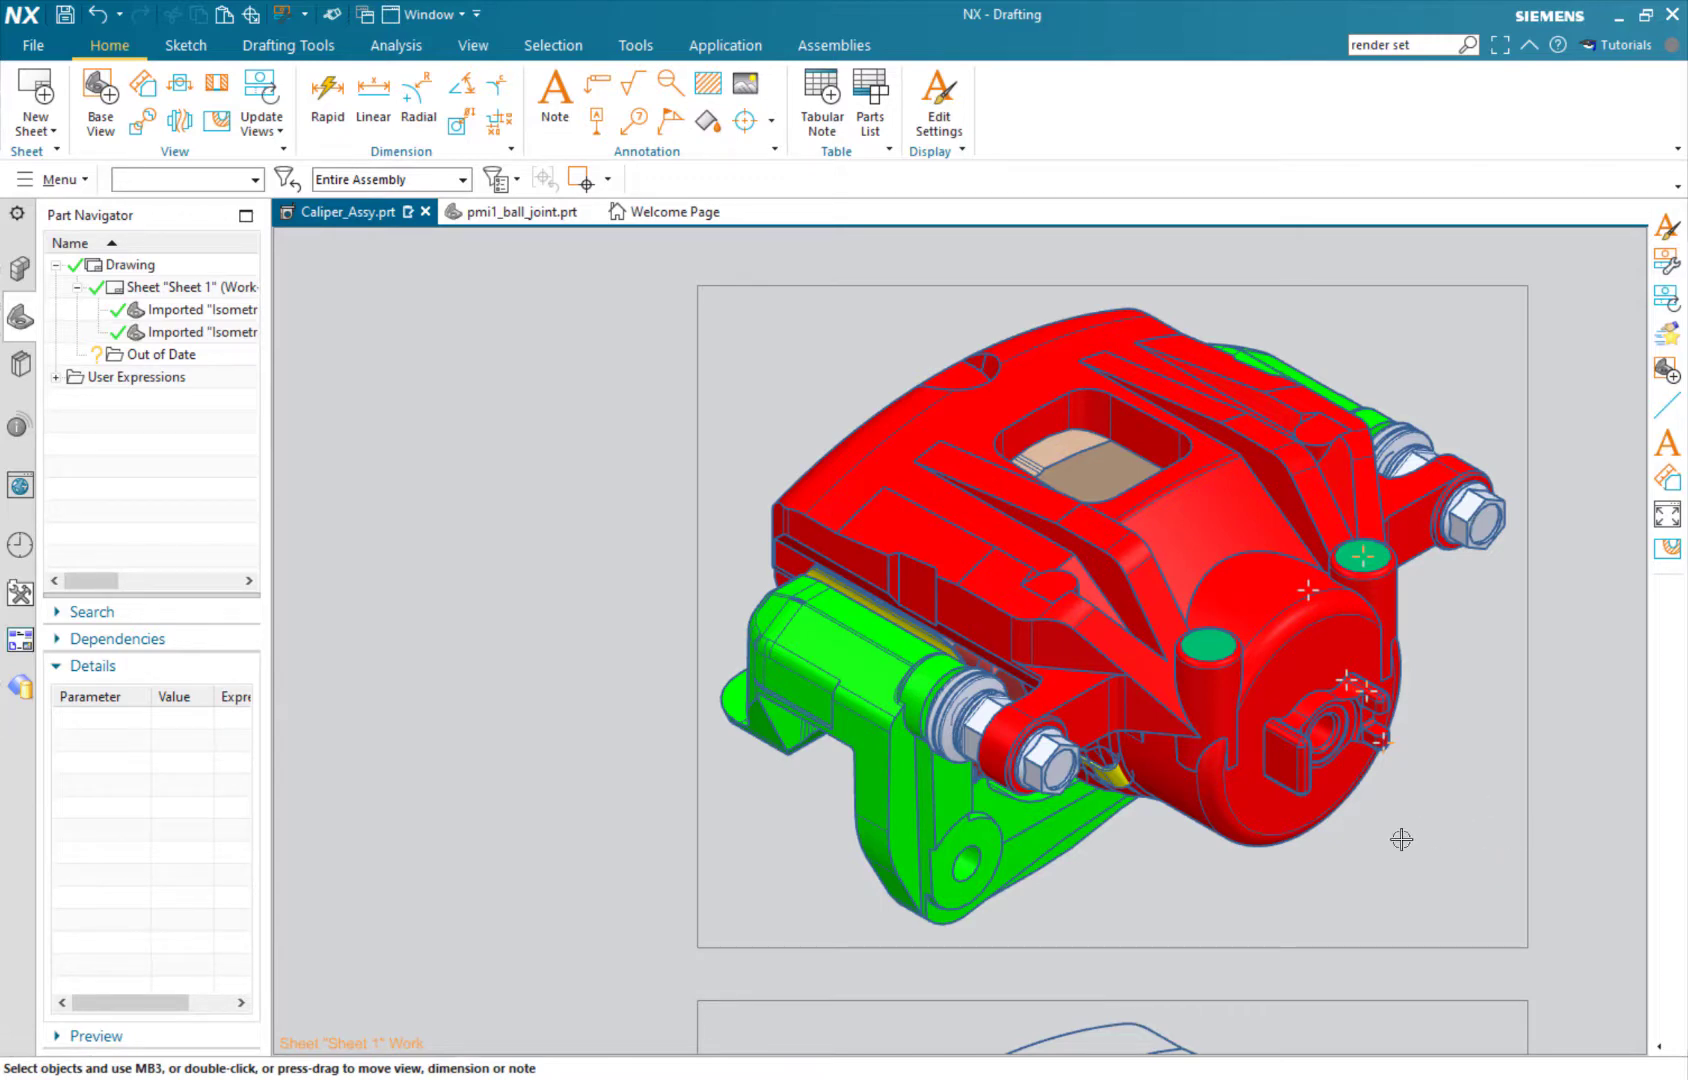
Place a Right base view on the right side of the sheet and move both isometric views together to the left side.
key(ctrl+f)
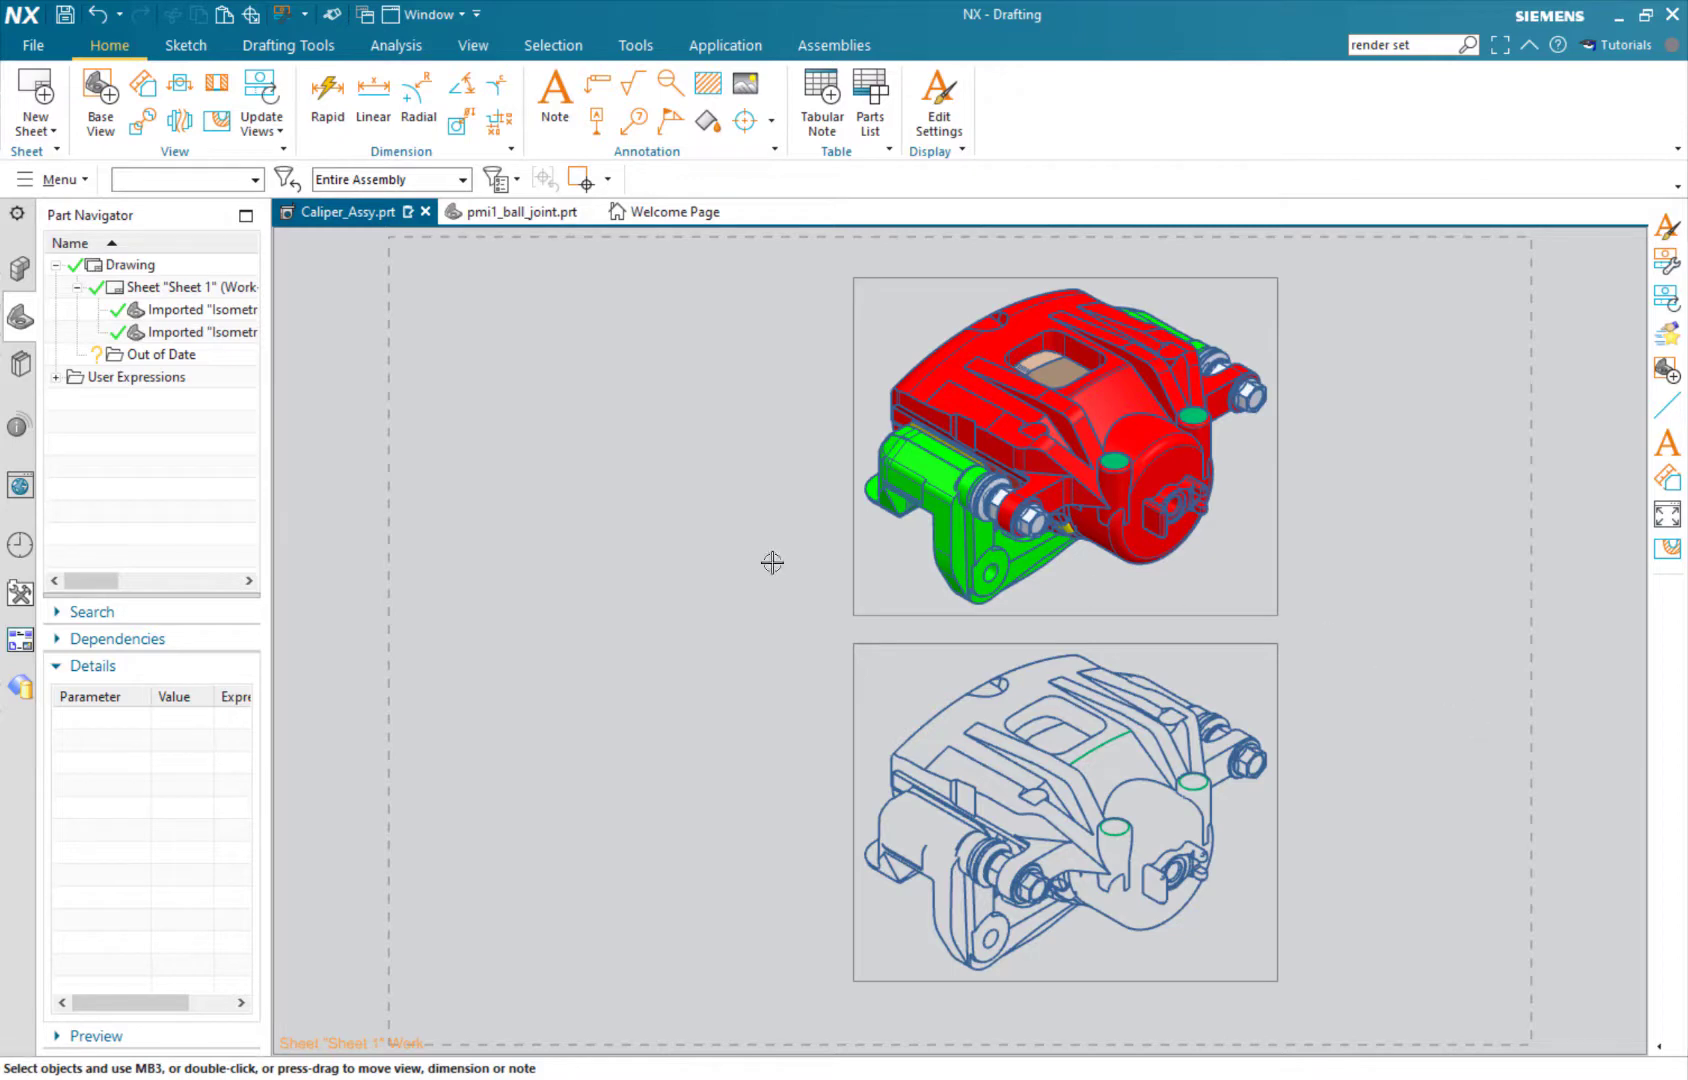
click(100, 118)
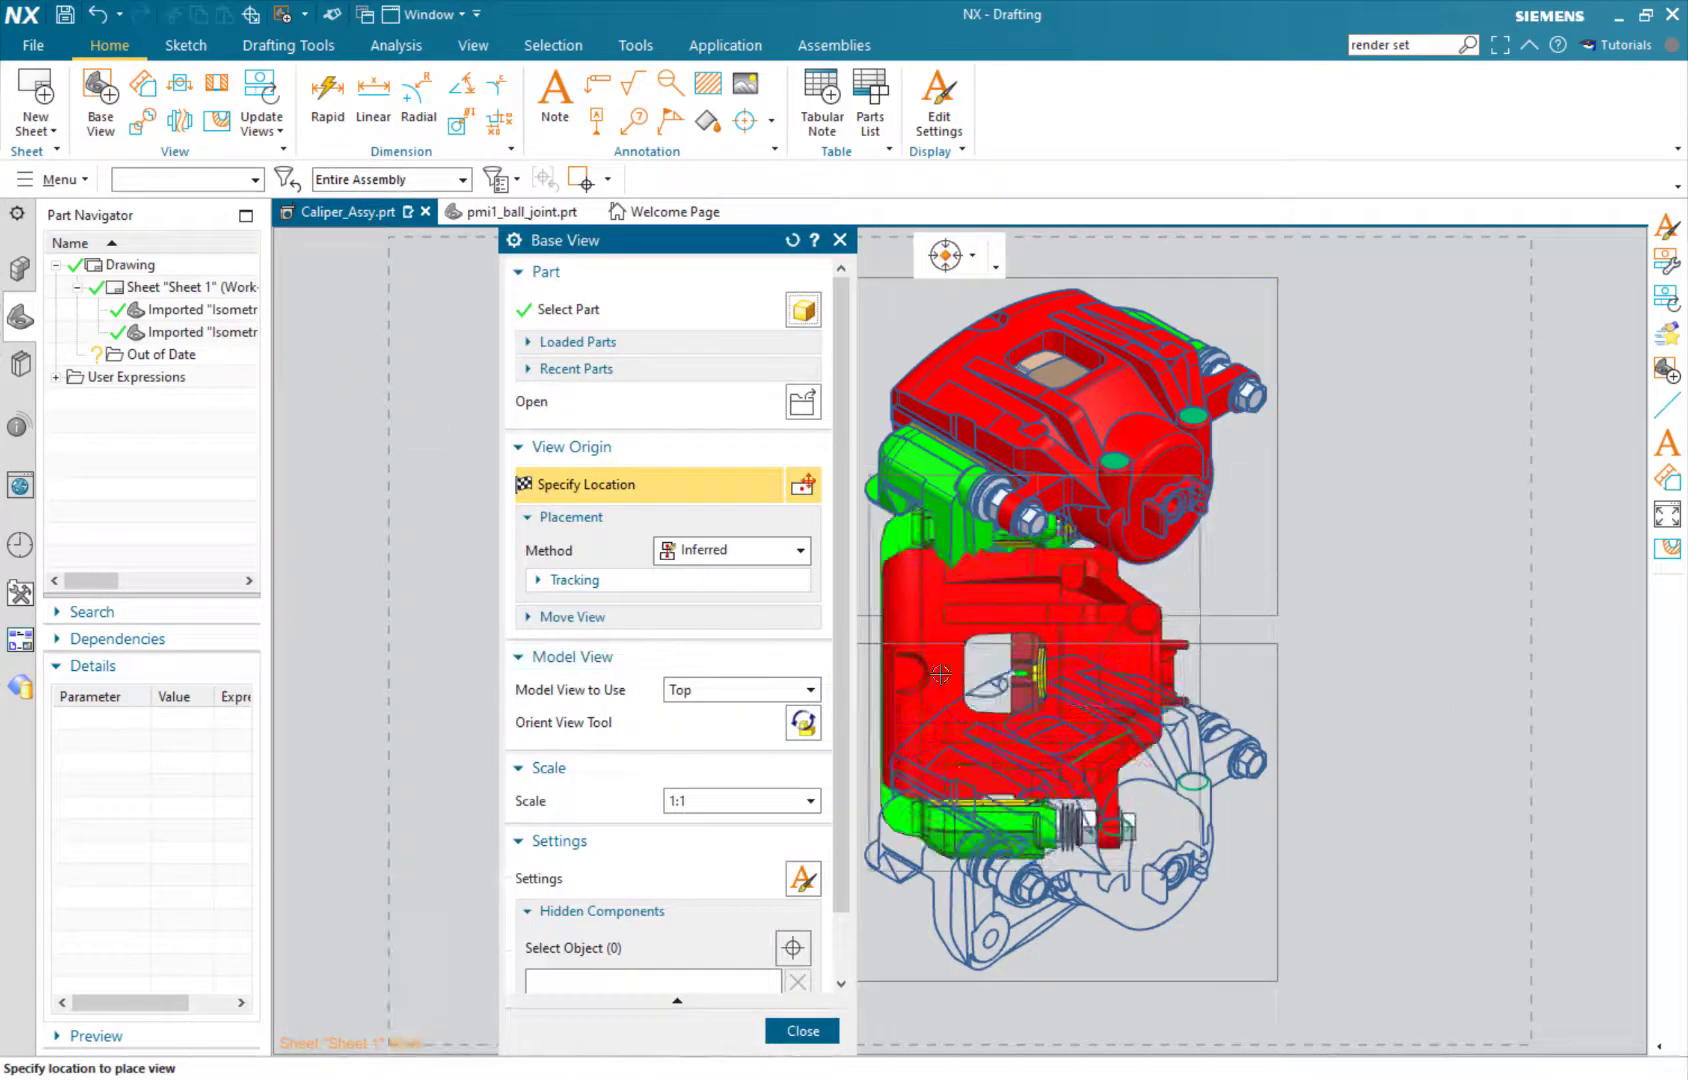
click(938, 666)
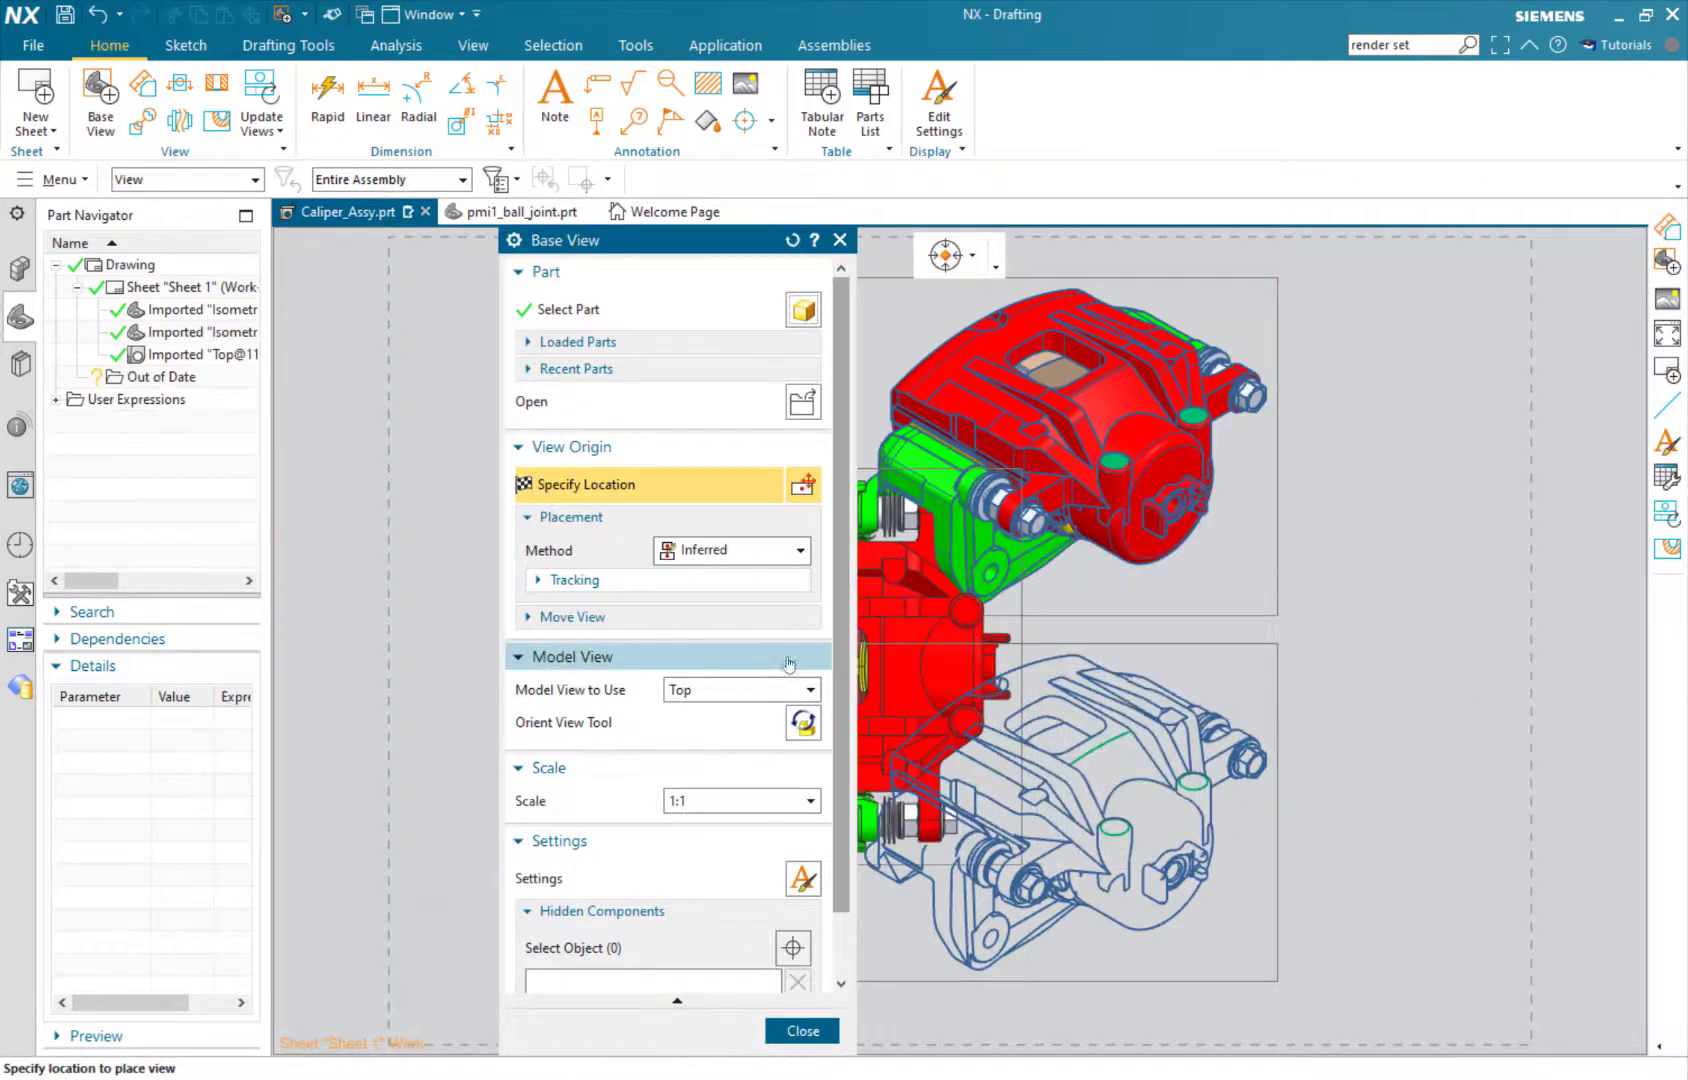
click(695, 690)
click(697, 747)
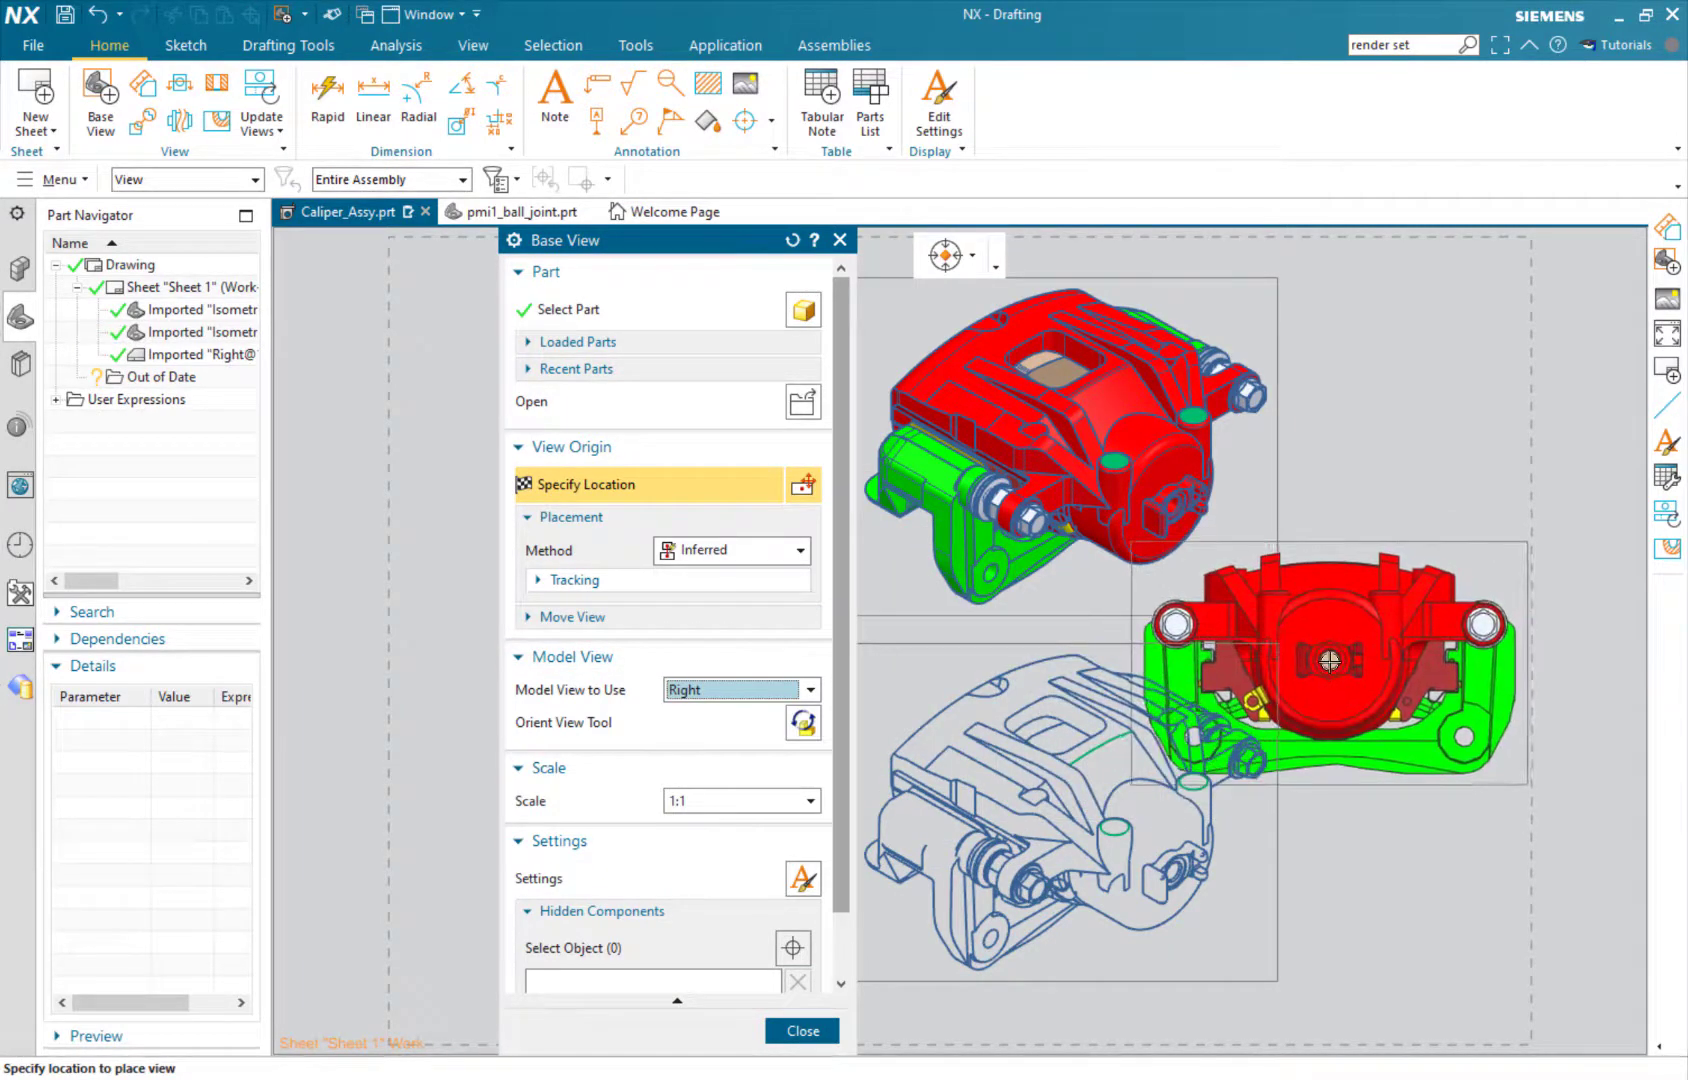
click(1317, 658)
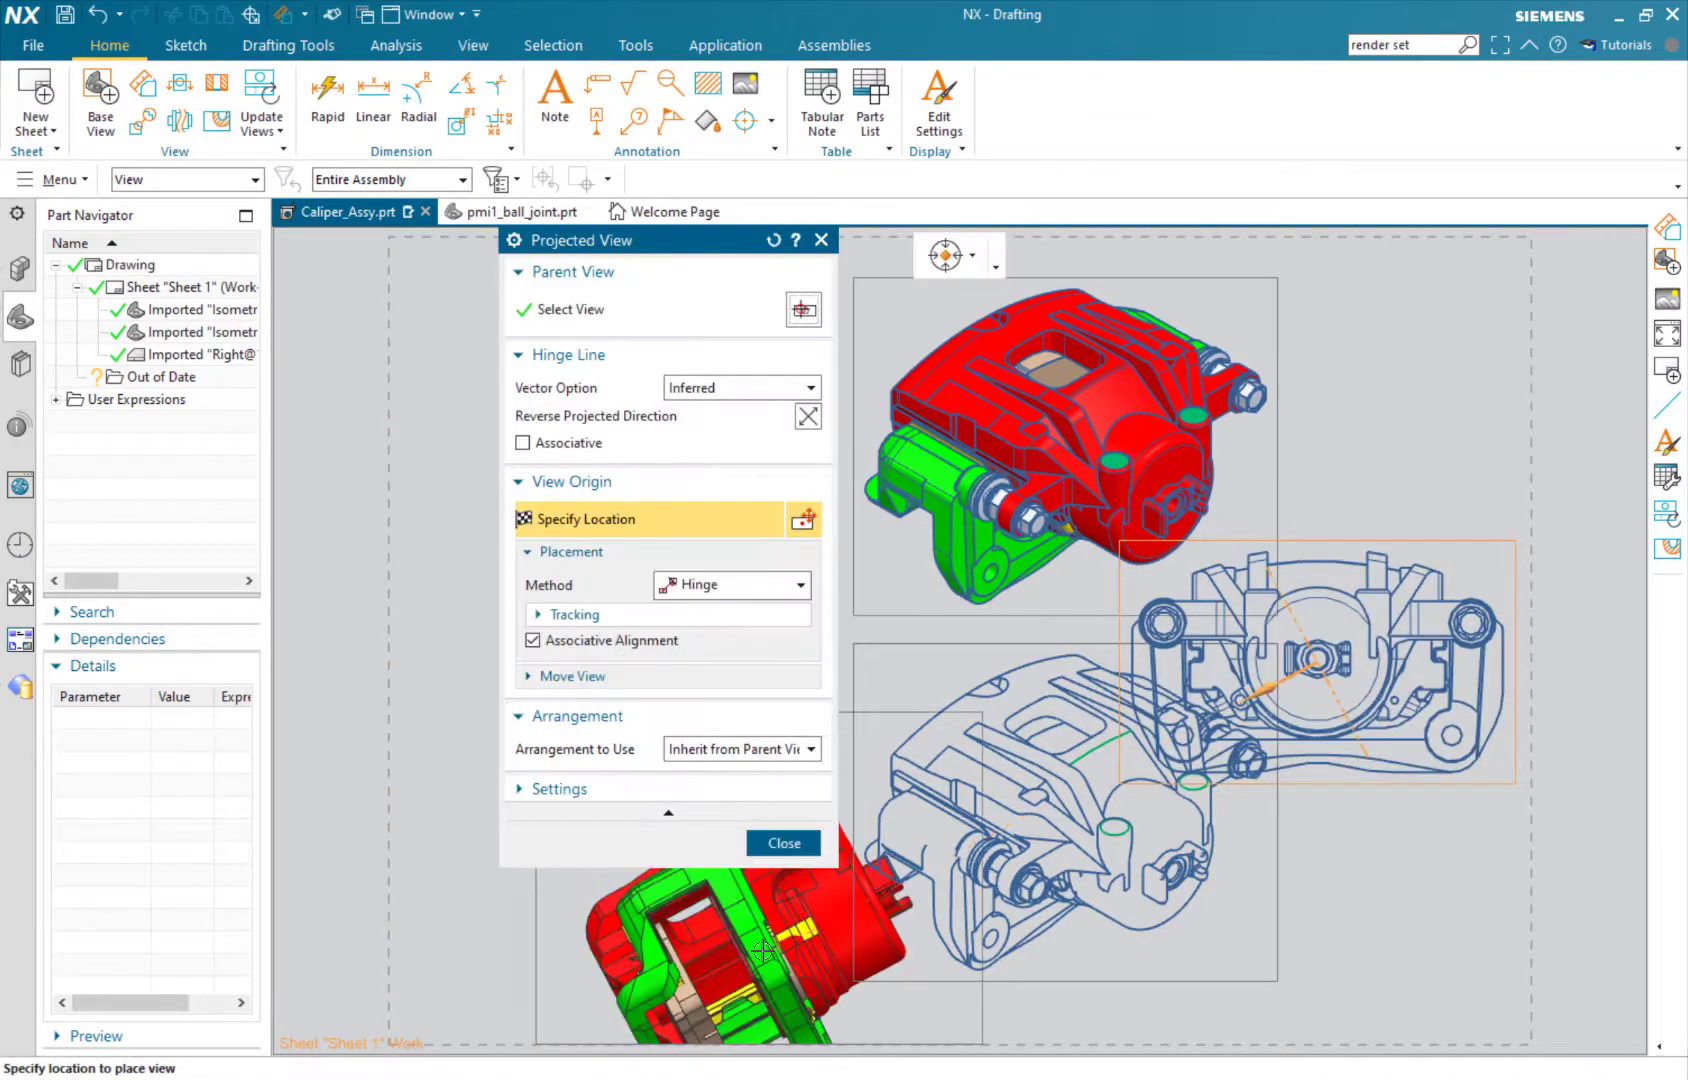
click(784, 843)
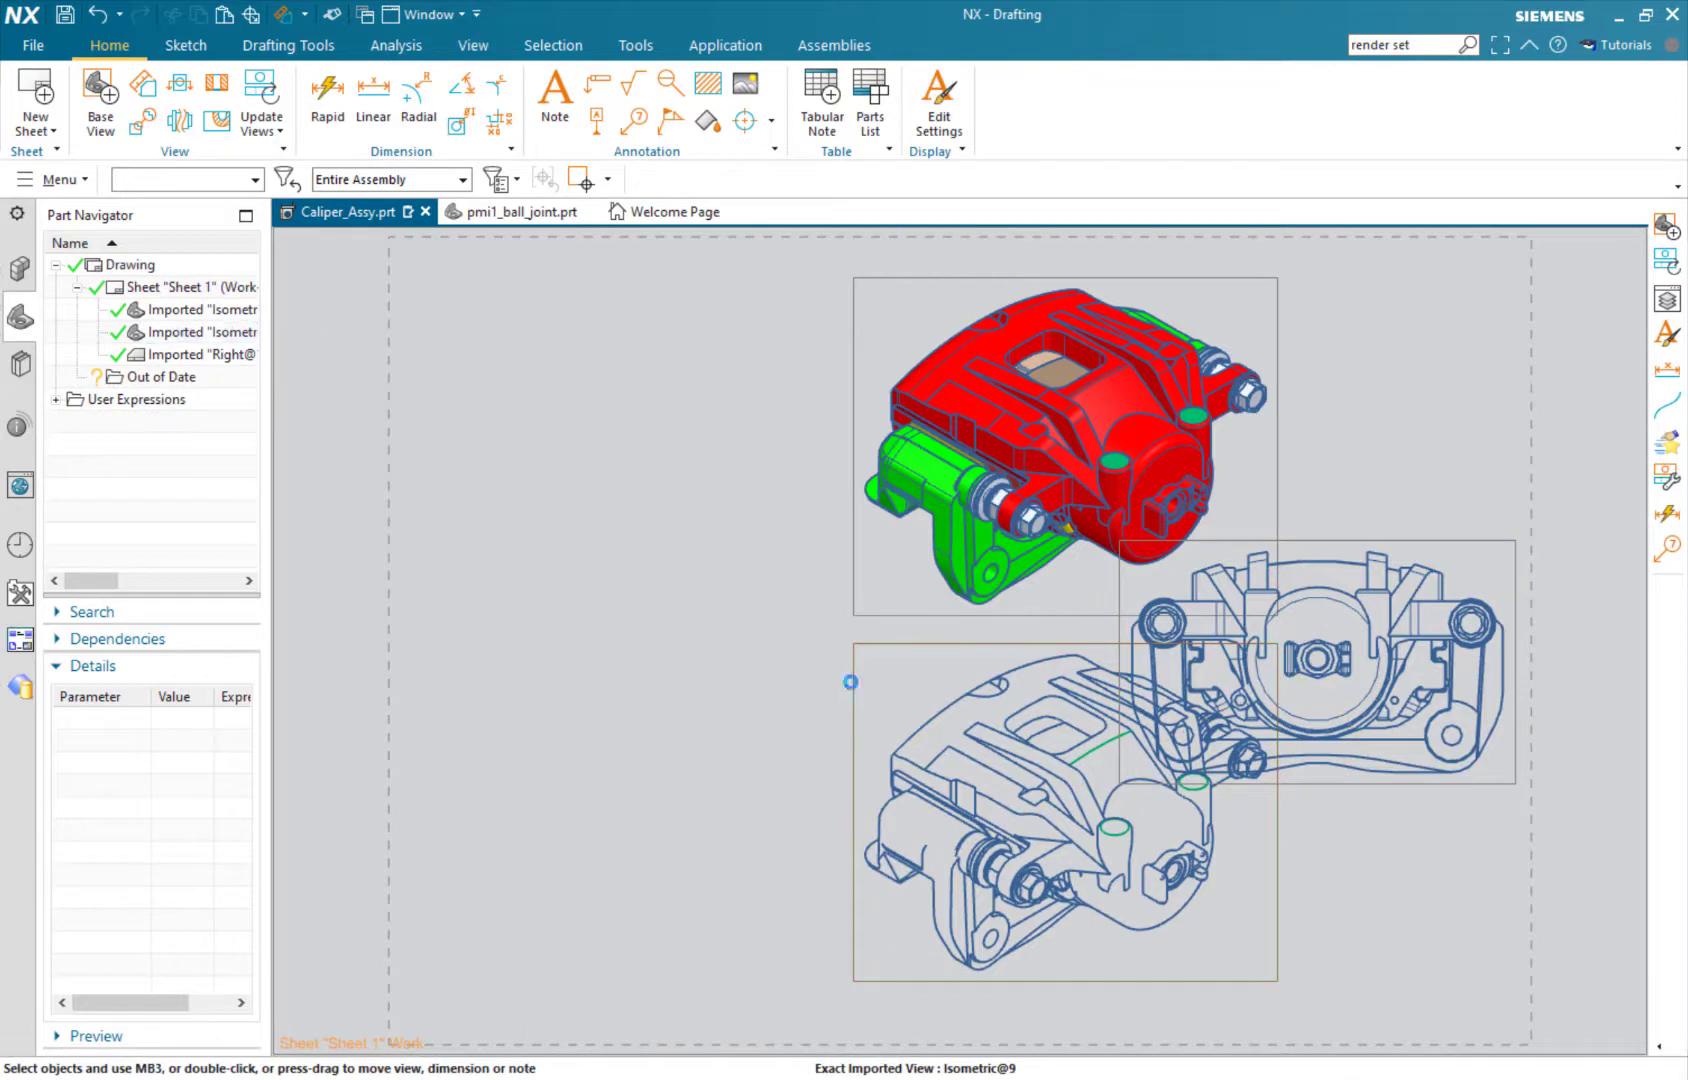
click(850, 682)
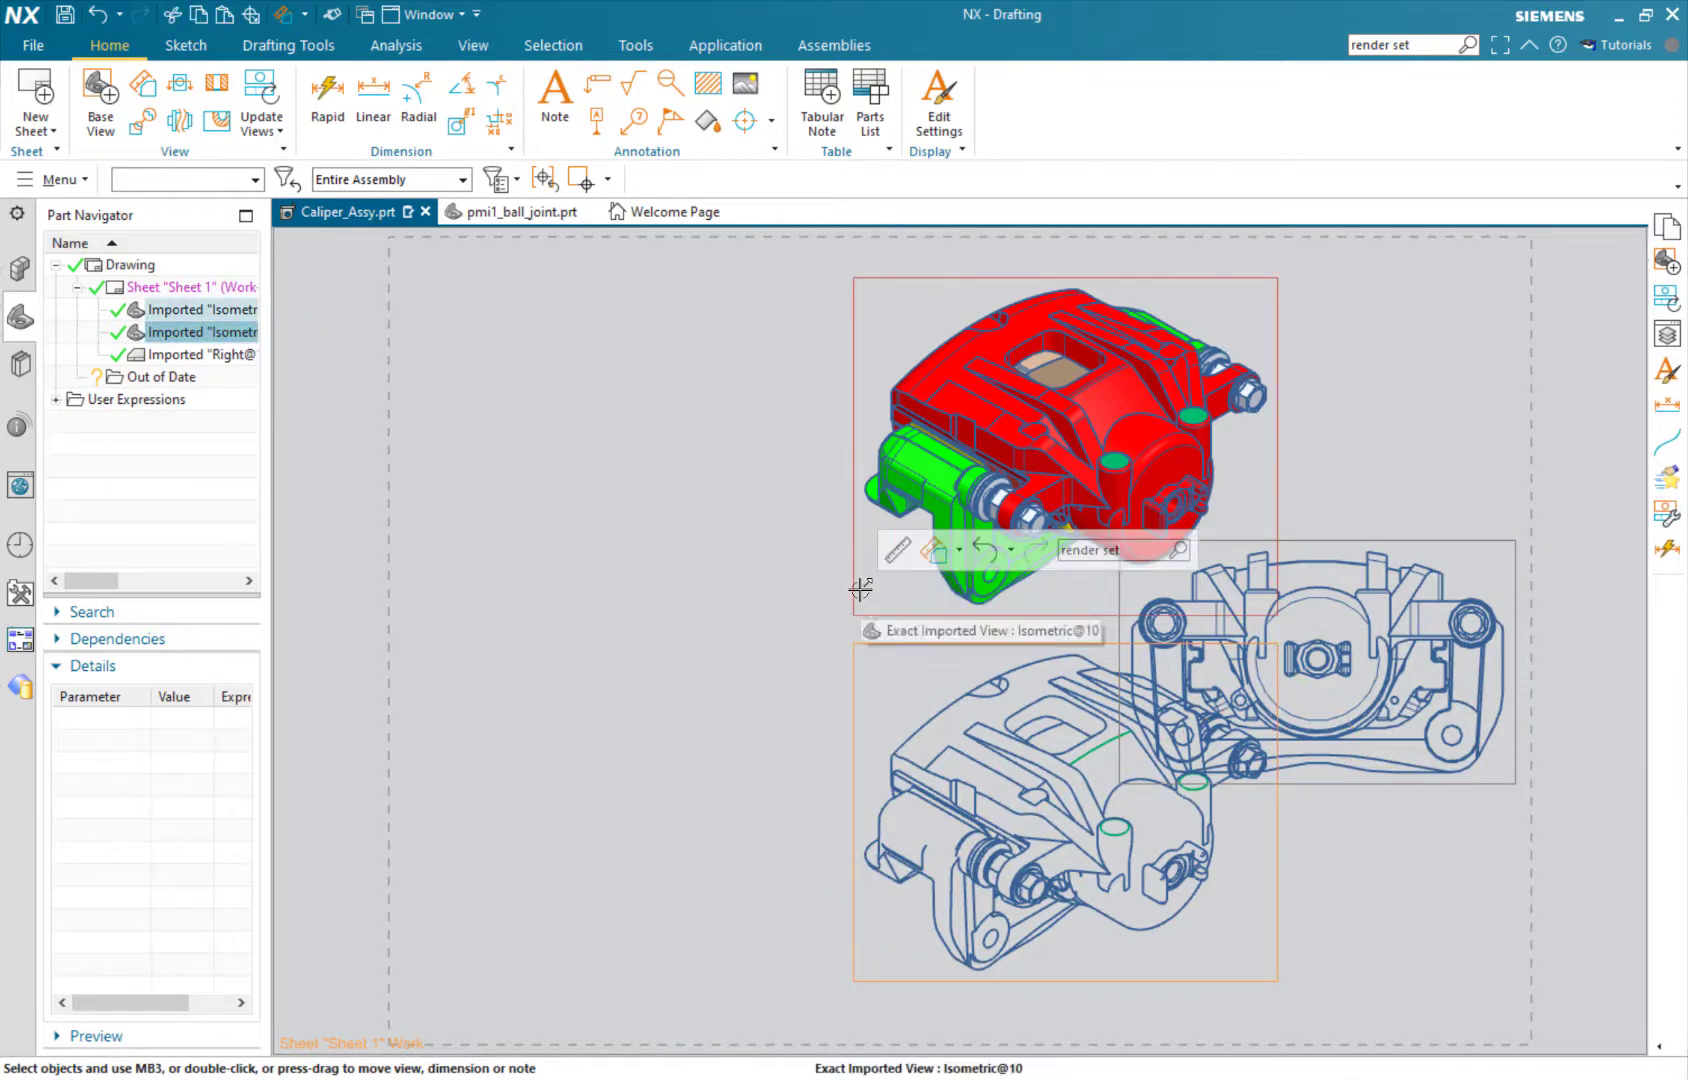
drag(860, 590, 531, 600)
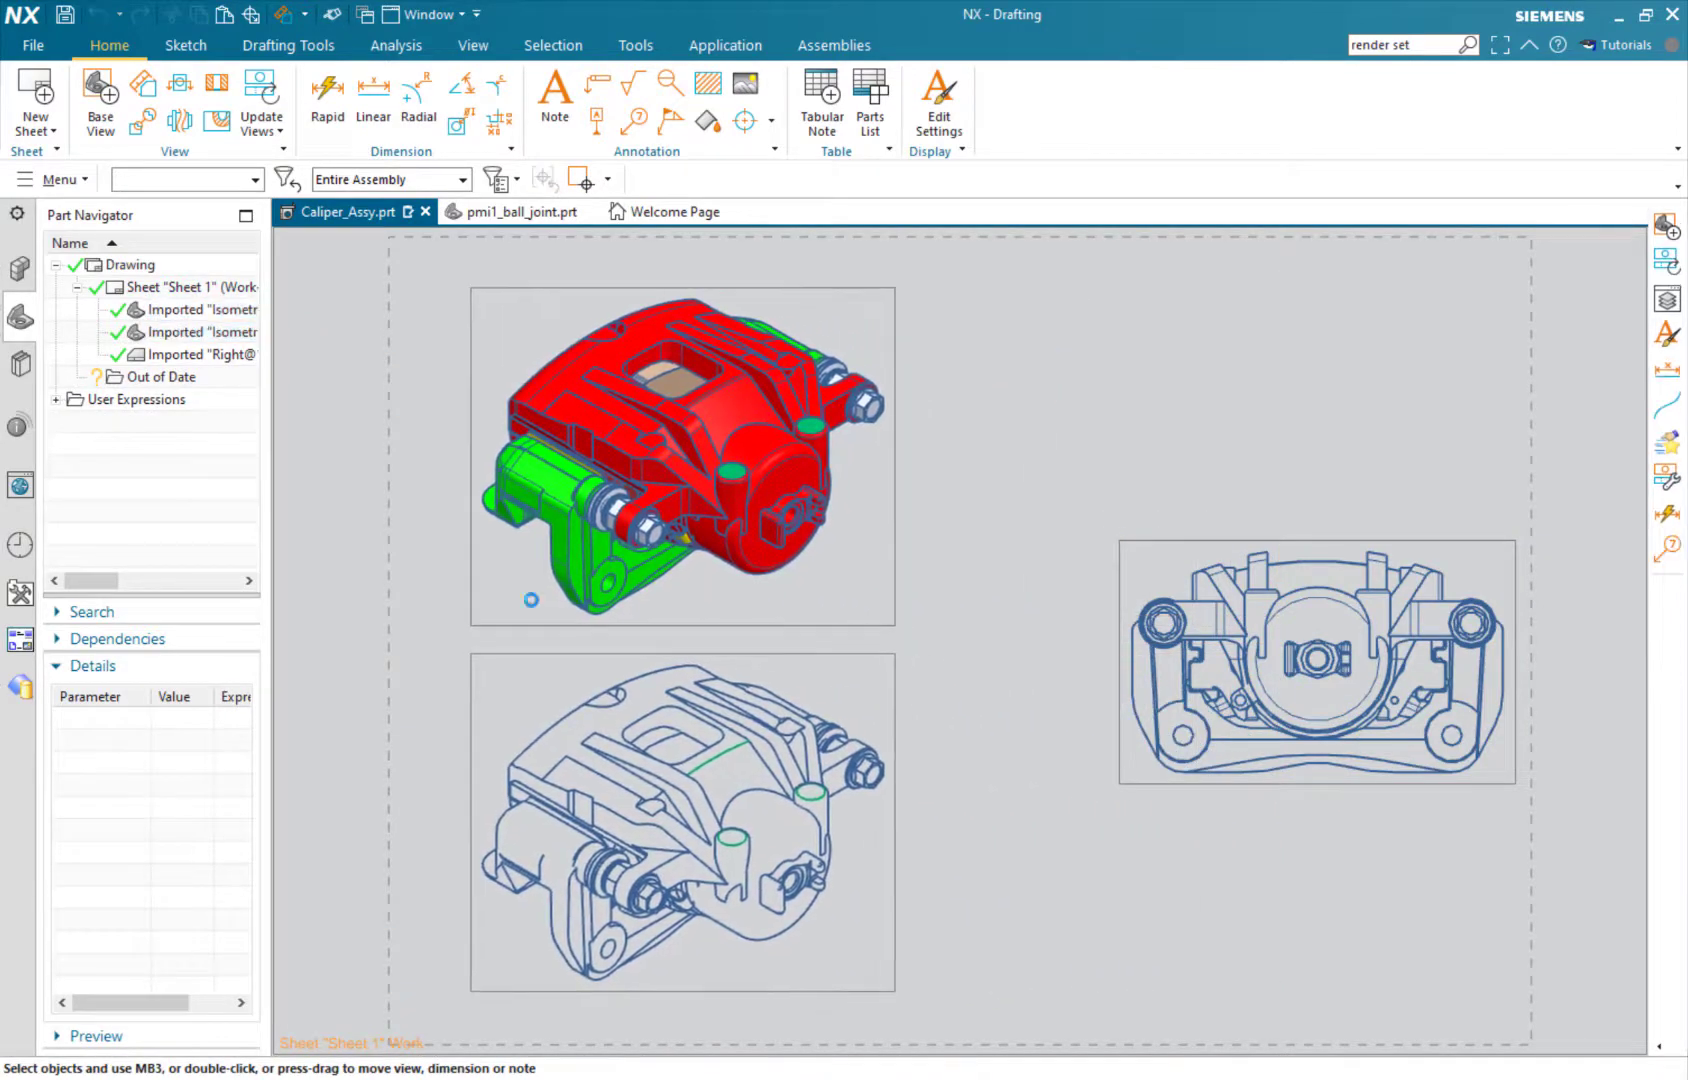
Expand the Right view, inspect its geometry from a tilted angle, and return to the sheet.
scroll(1488, 645, up, 5)
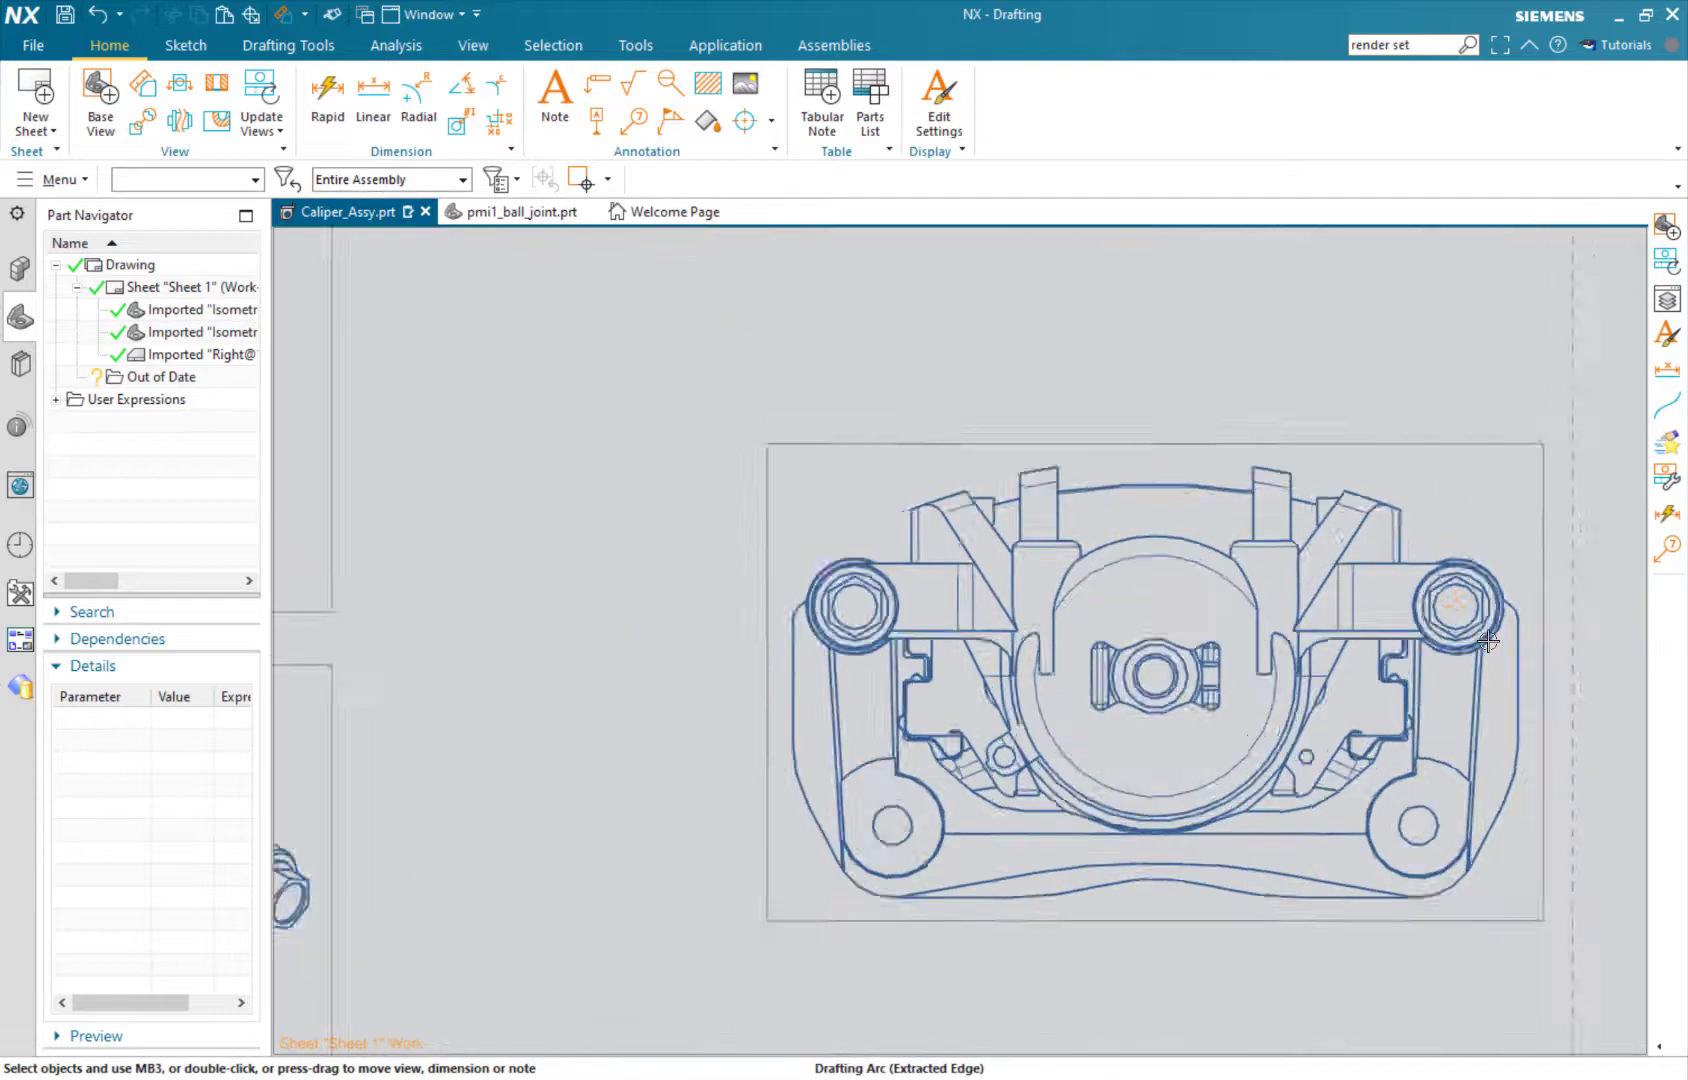
scroll(1488, 641, up, 1)
click(1059, 605)
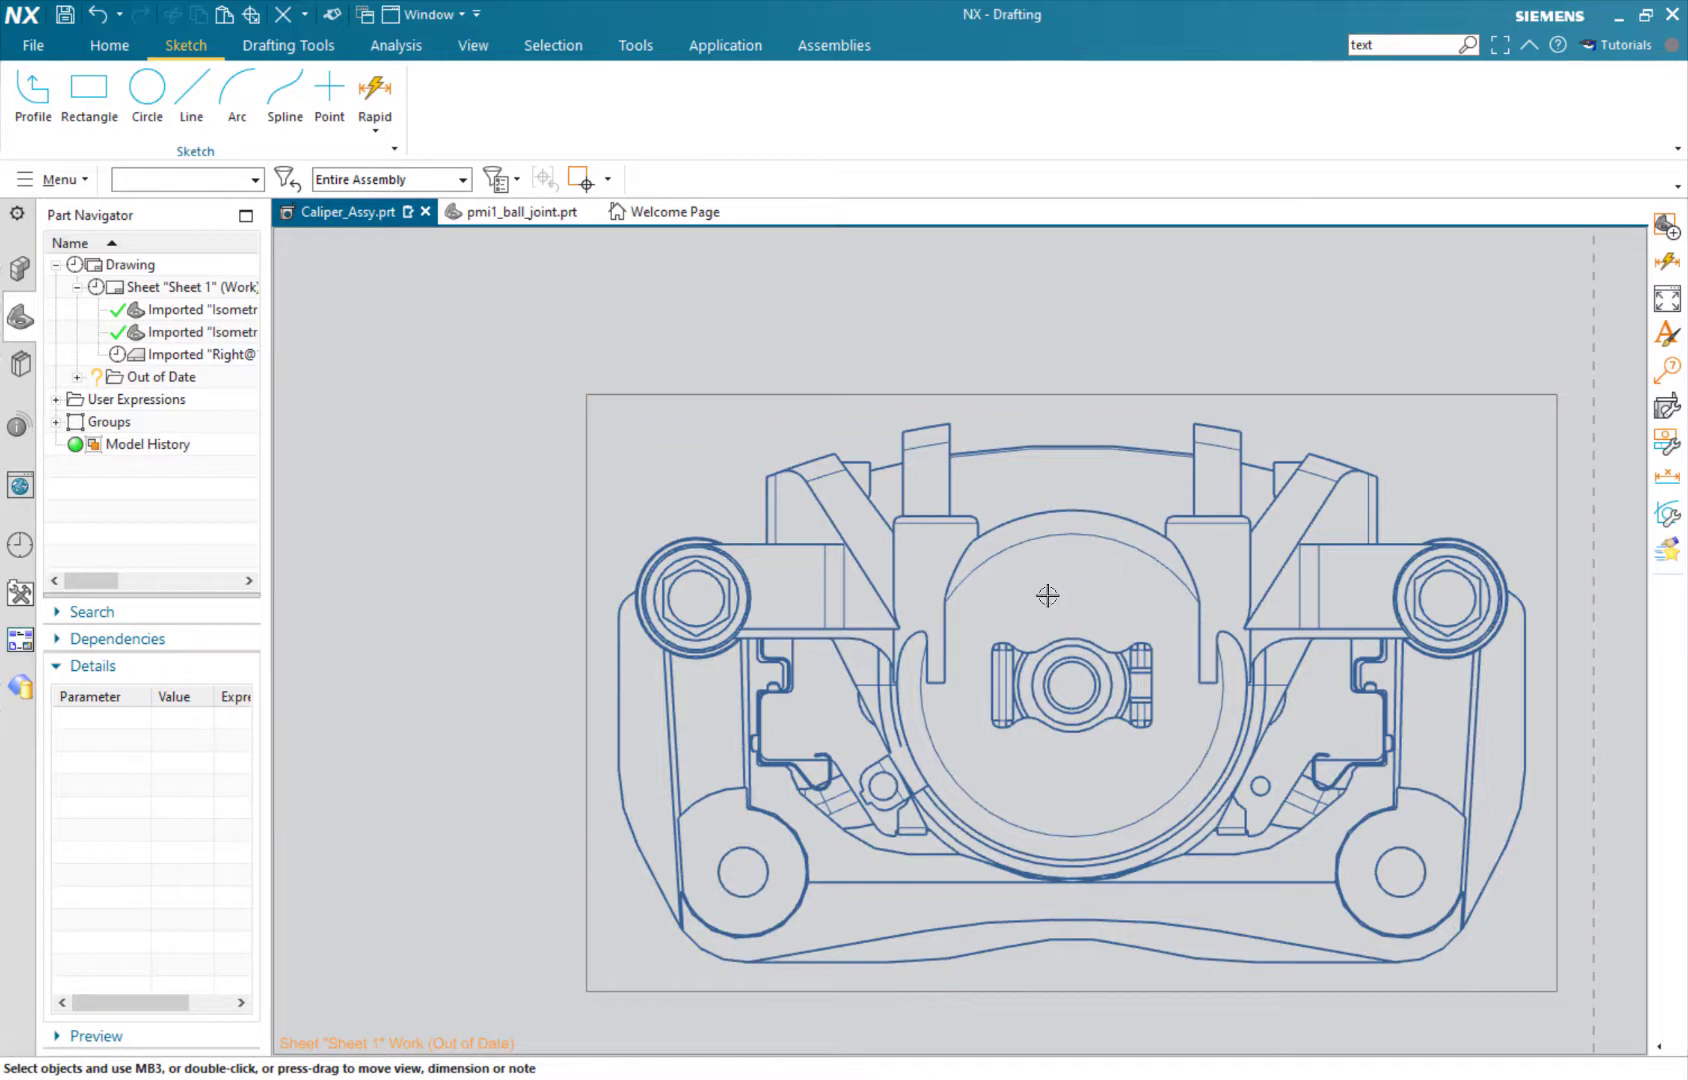
right_click(753, 395)
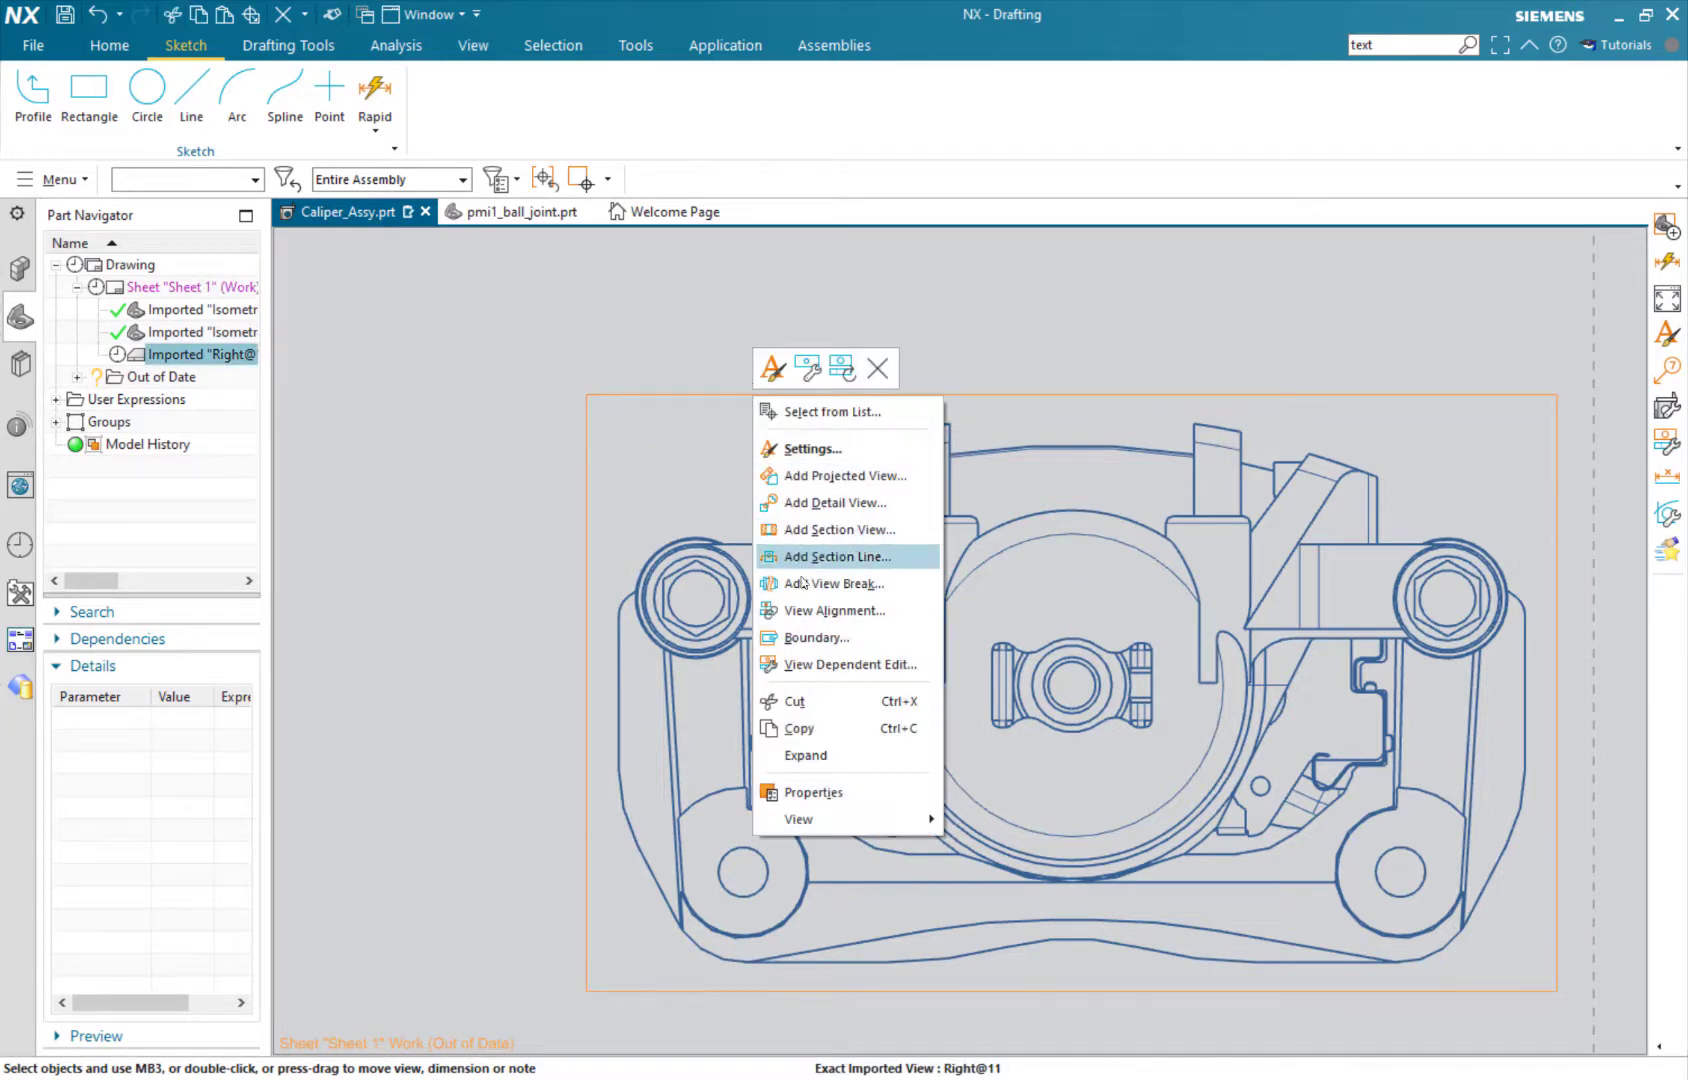
click(855, 758)
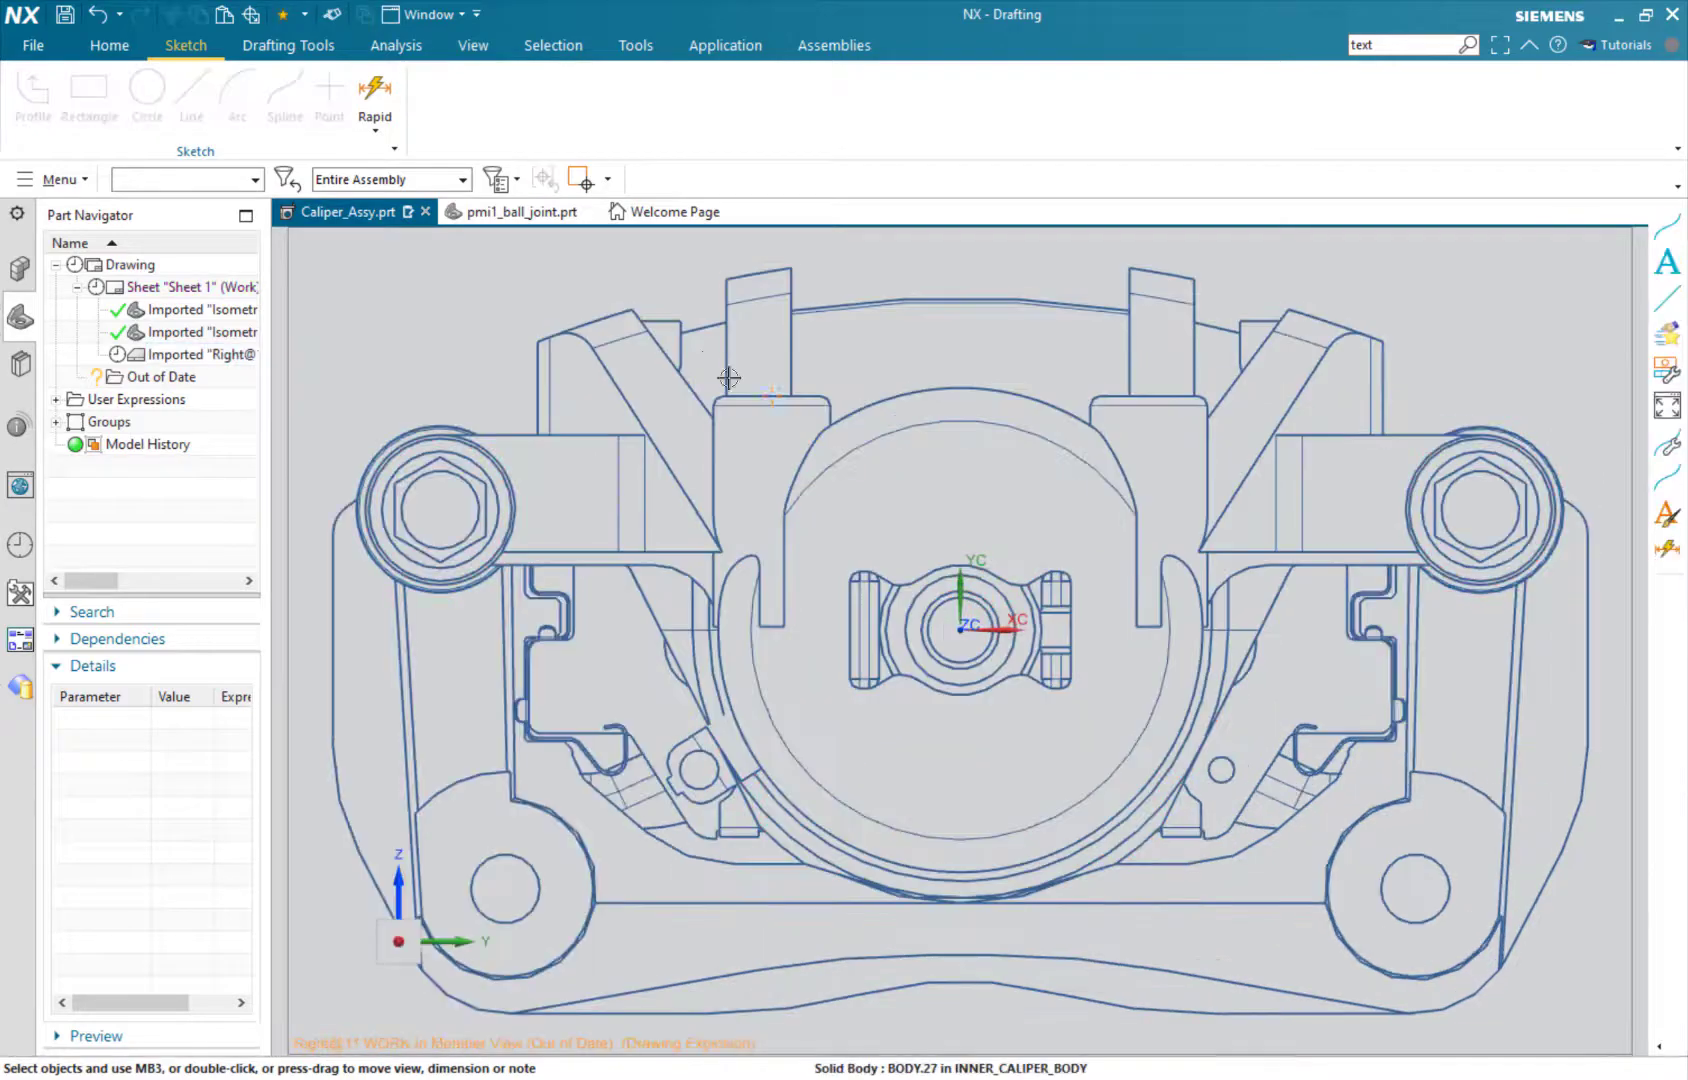
middle_drag(520, 309, 735, 345)
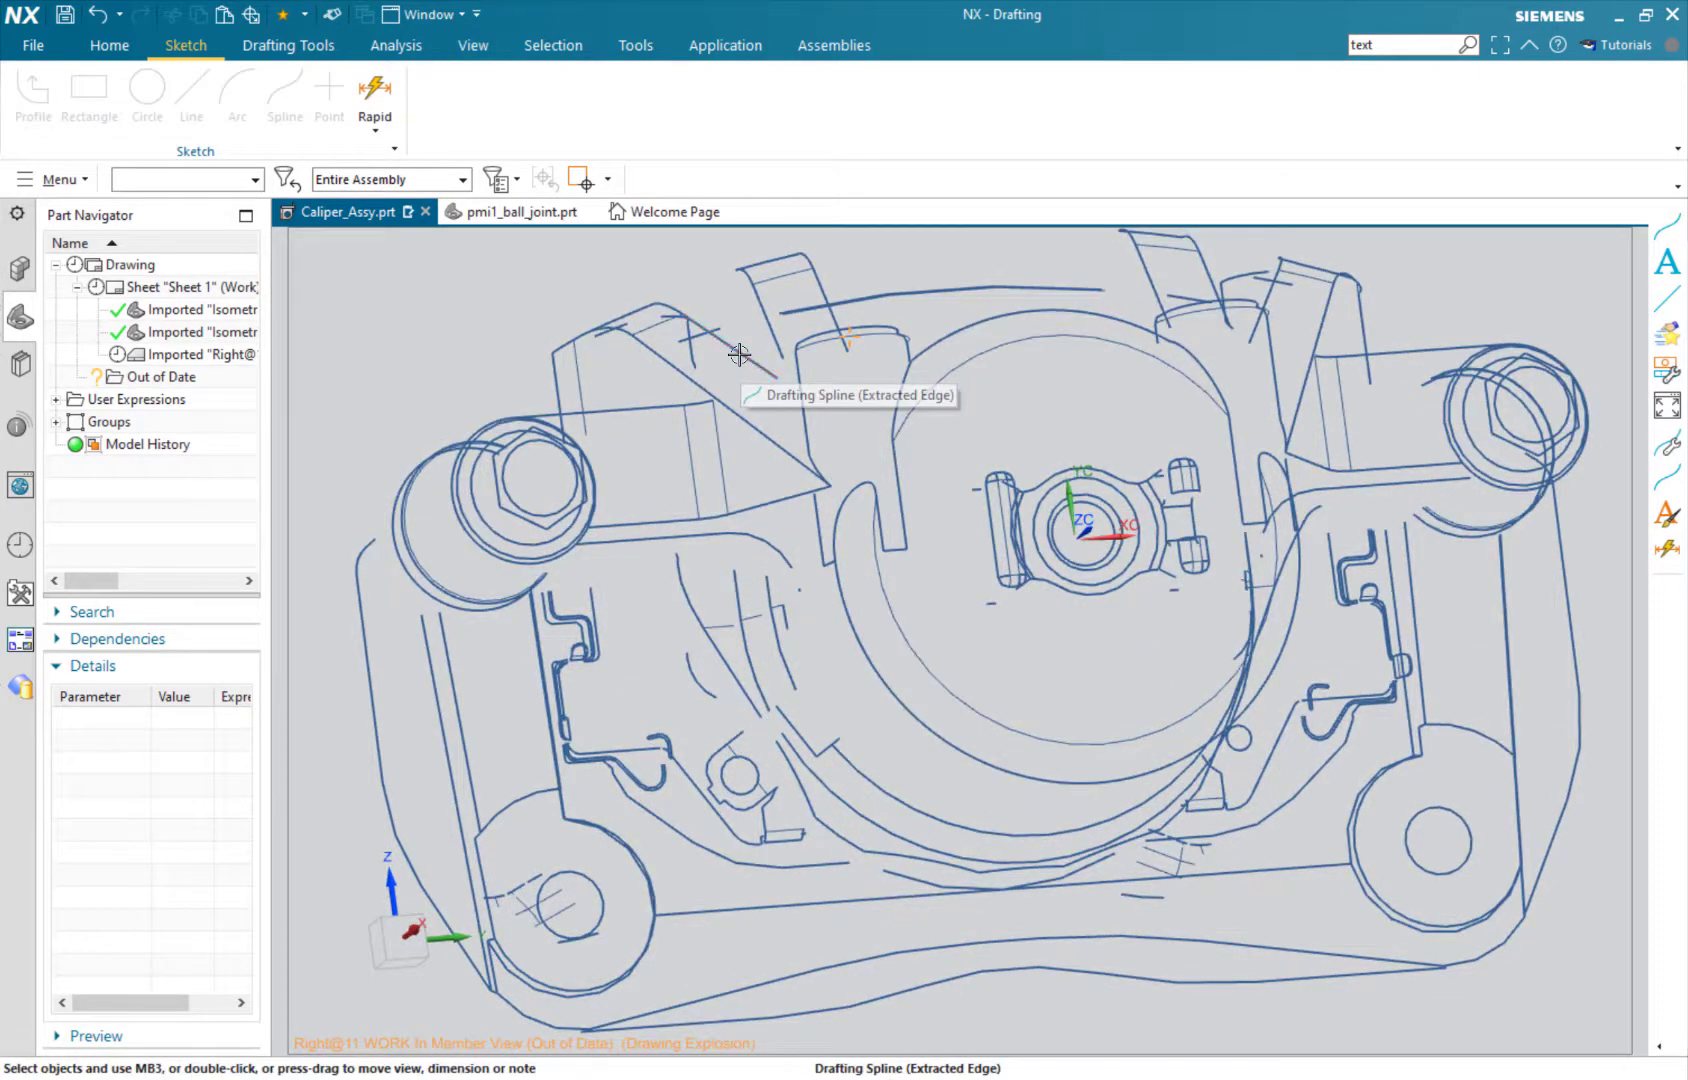
middle_drag(1001, 559, 697, 598)
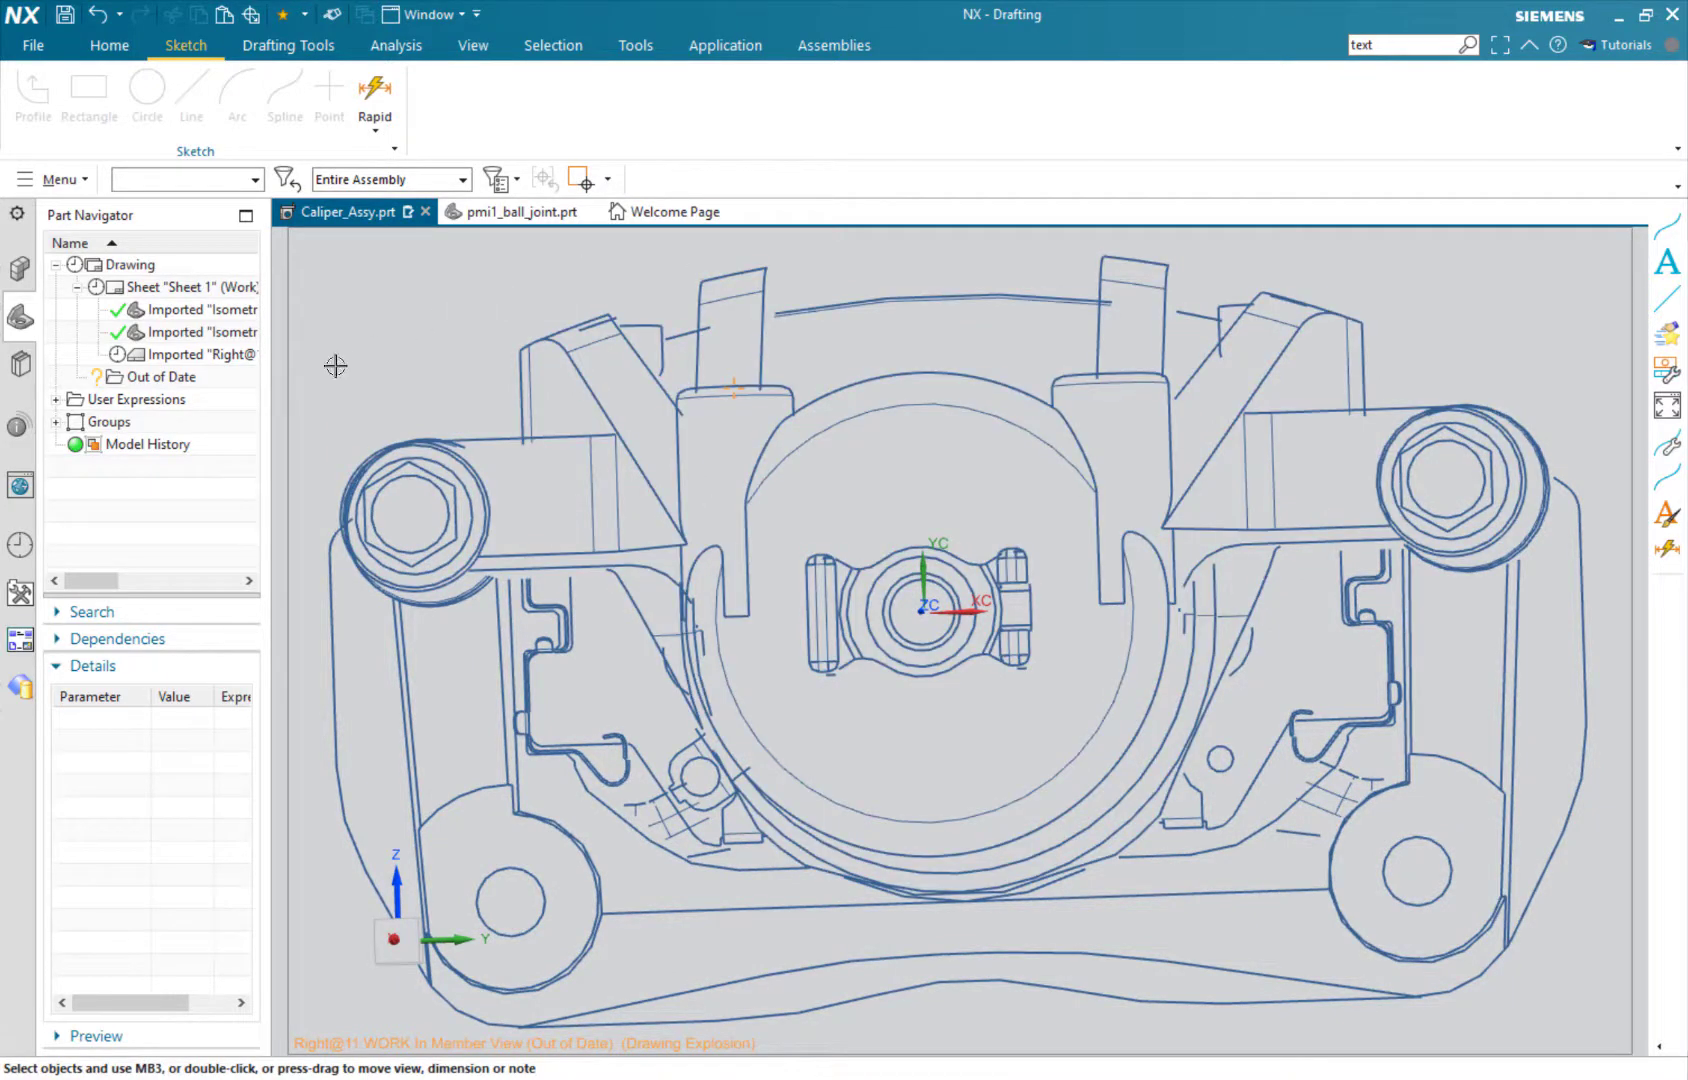
right_click(299, 385)
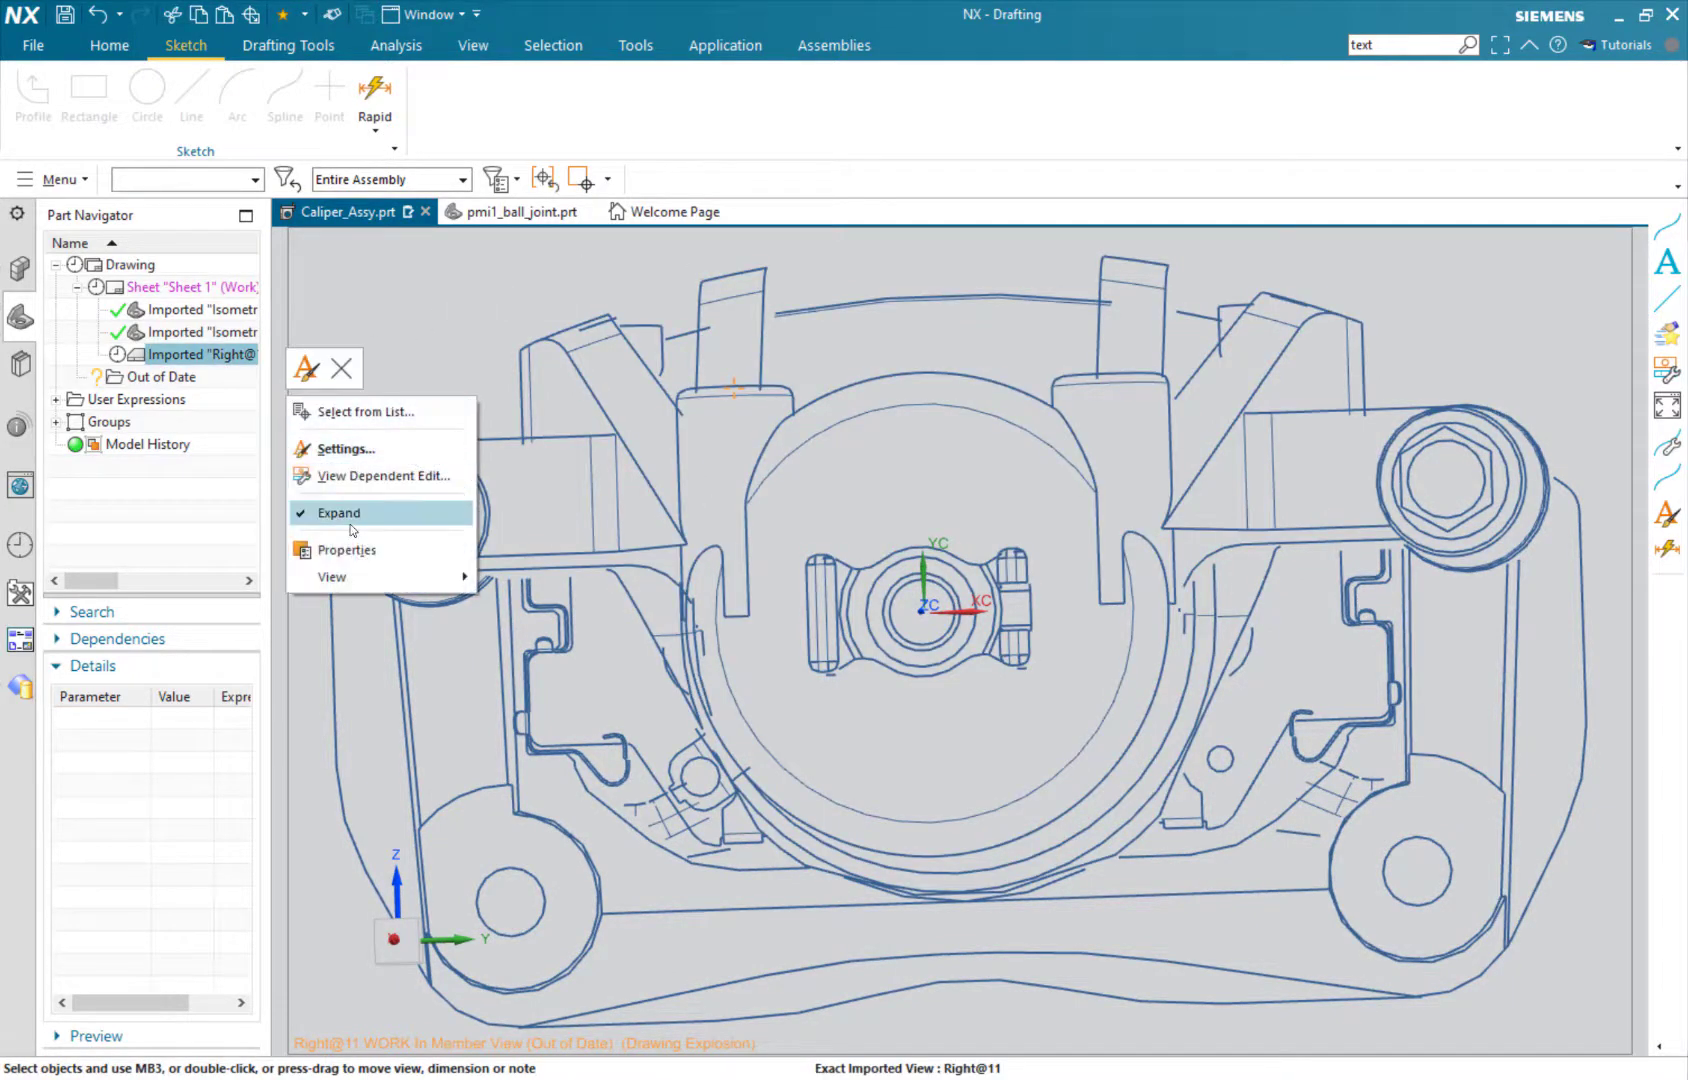
click(347, 516)
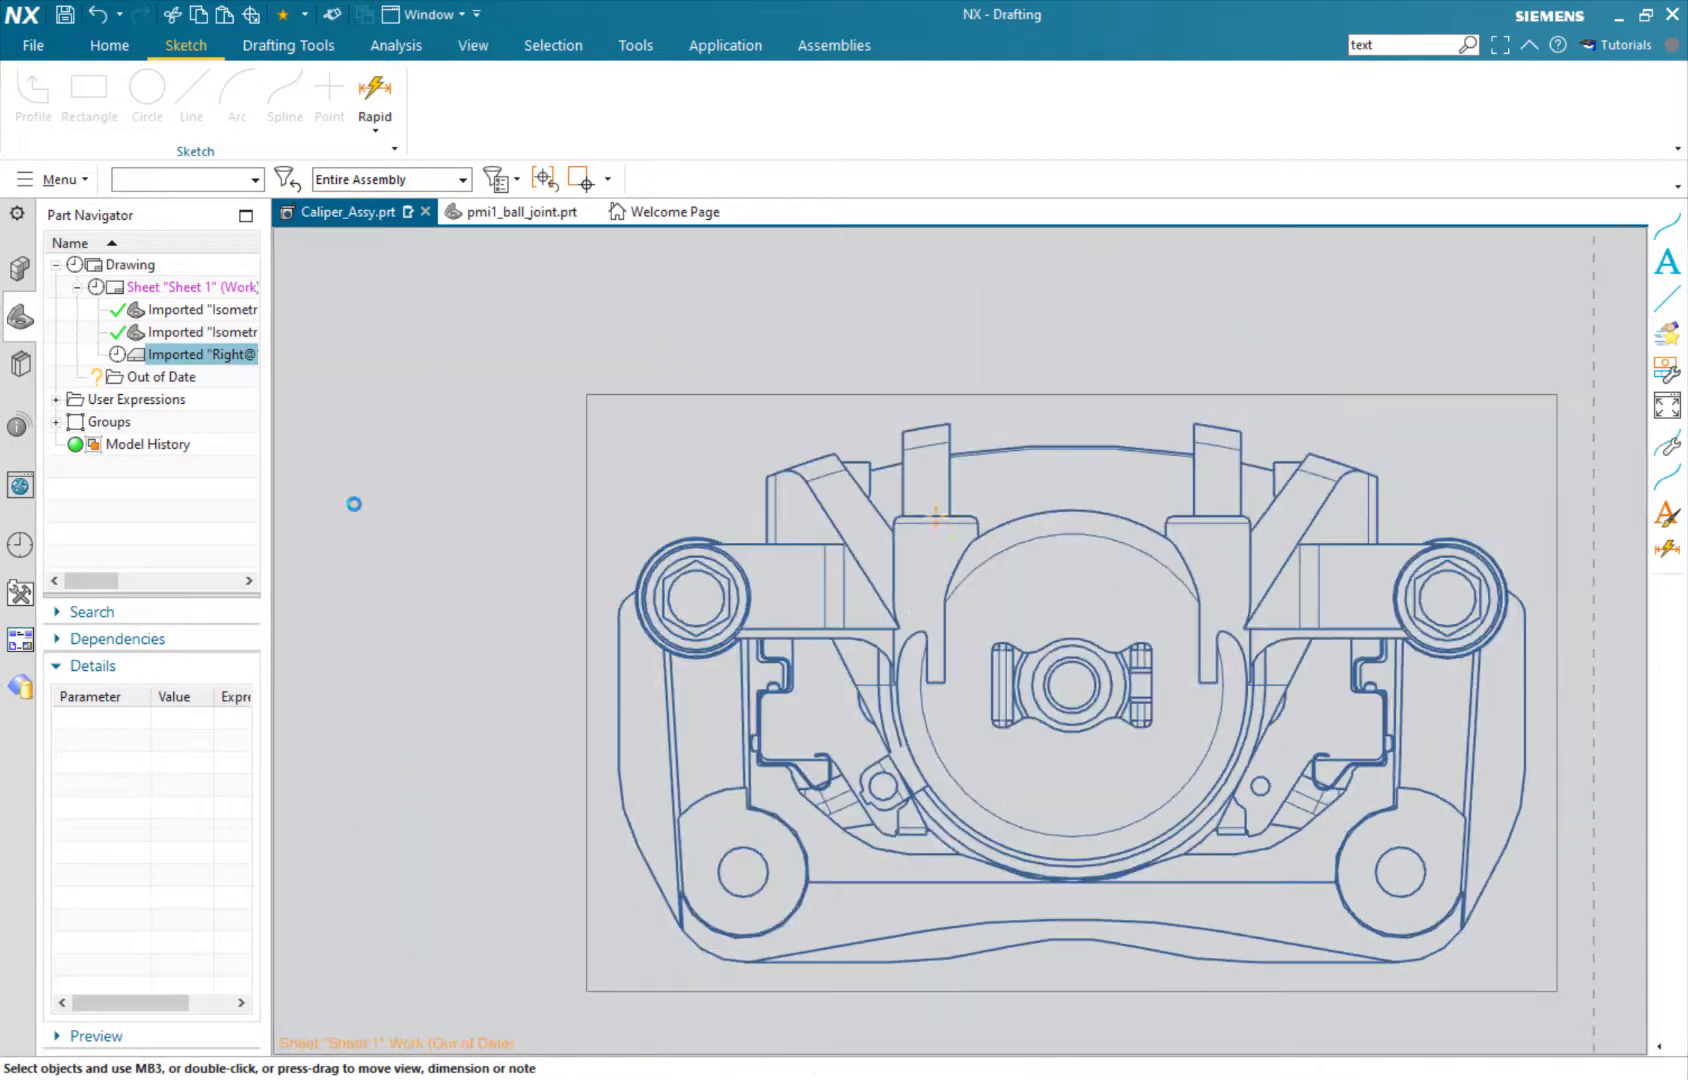
Expand the Right view, add planar LH text centred above the central boss, shifted up about 7.6 mm, and return to the sheet.
right_click(587, 483)
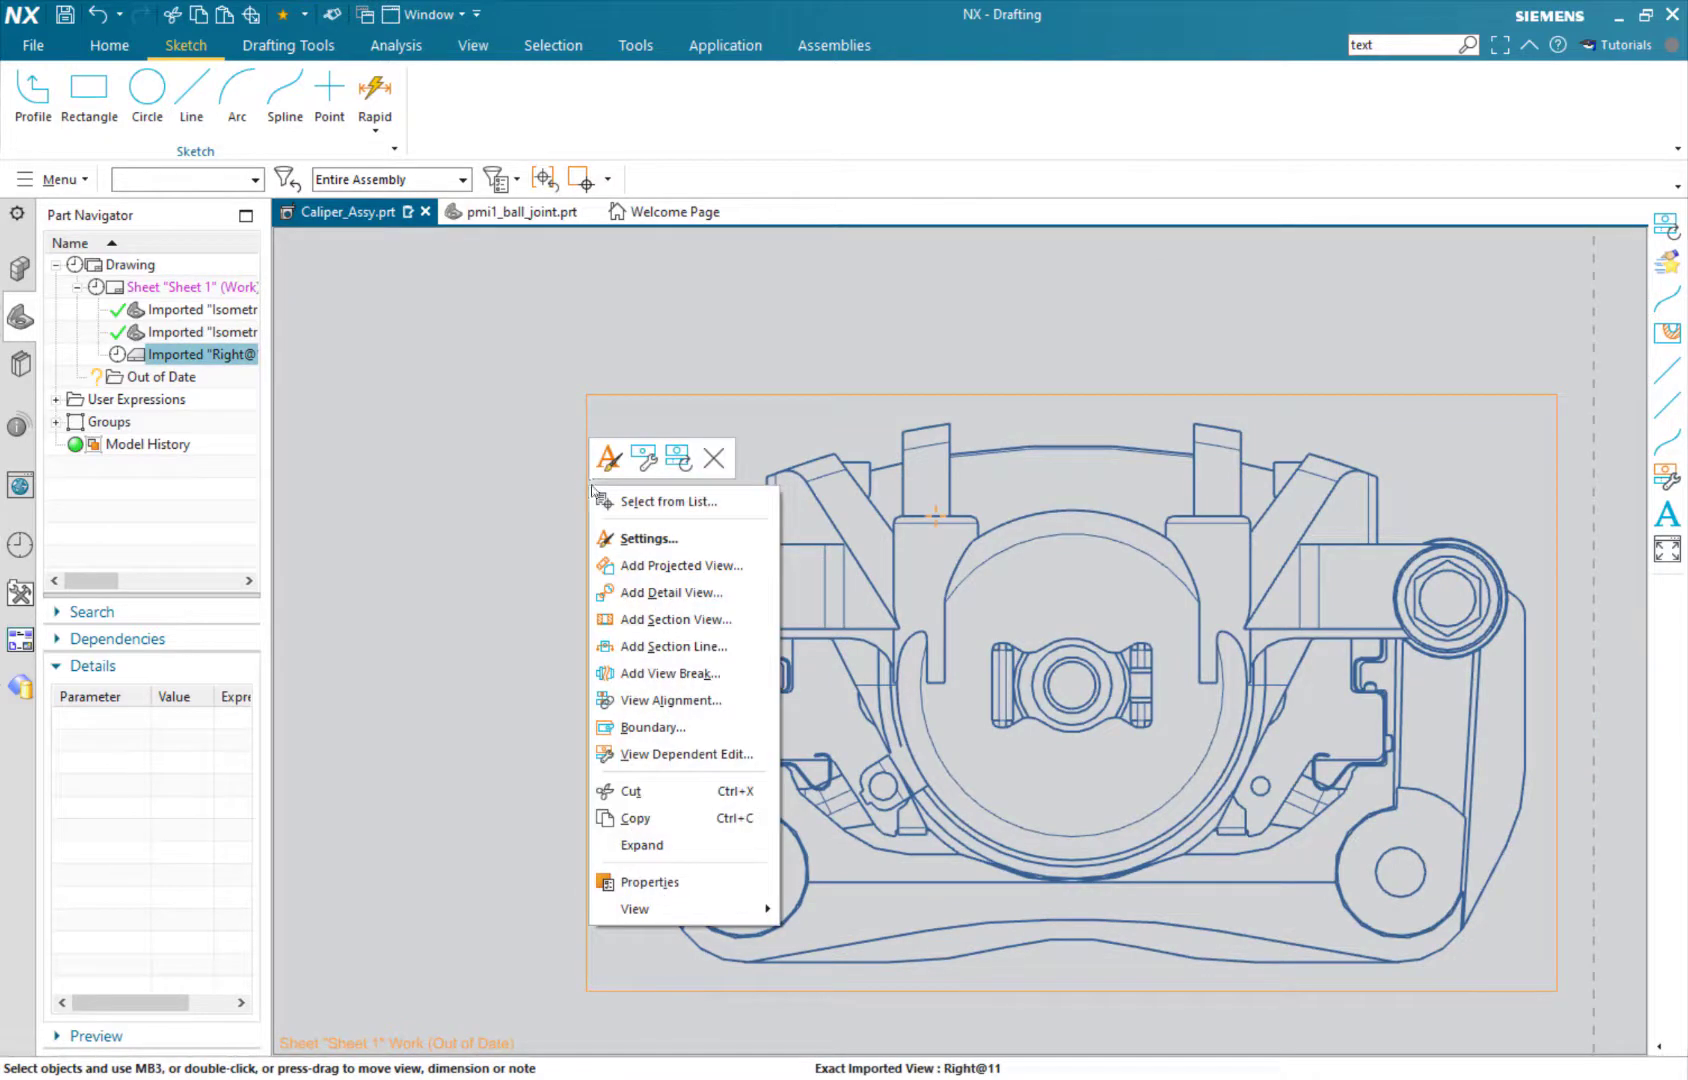
click(665, 845)
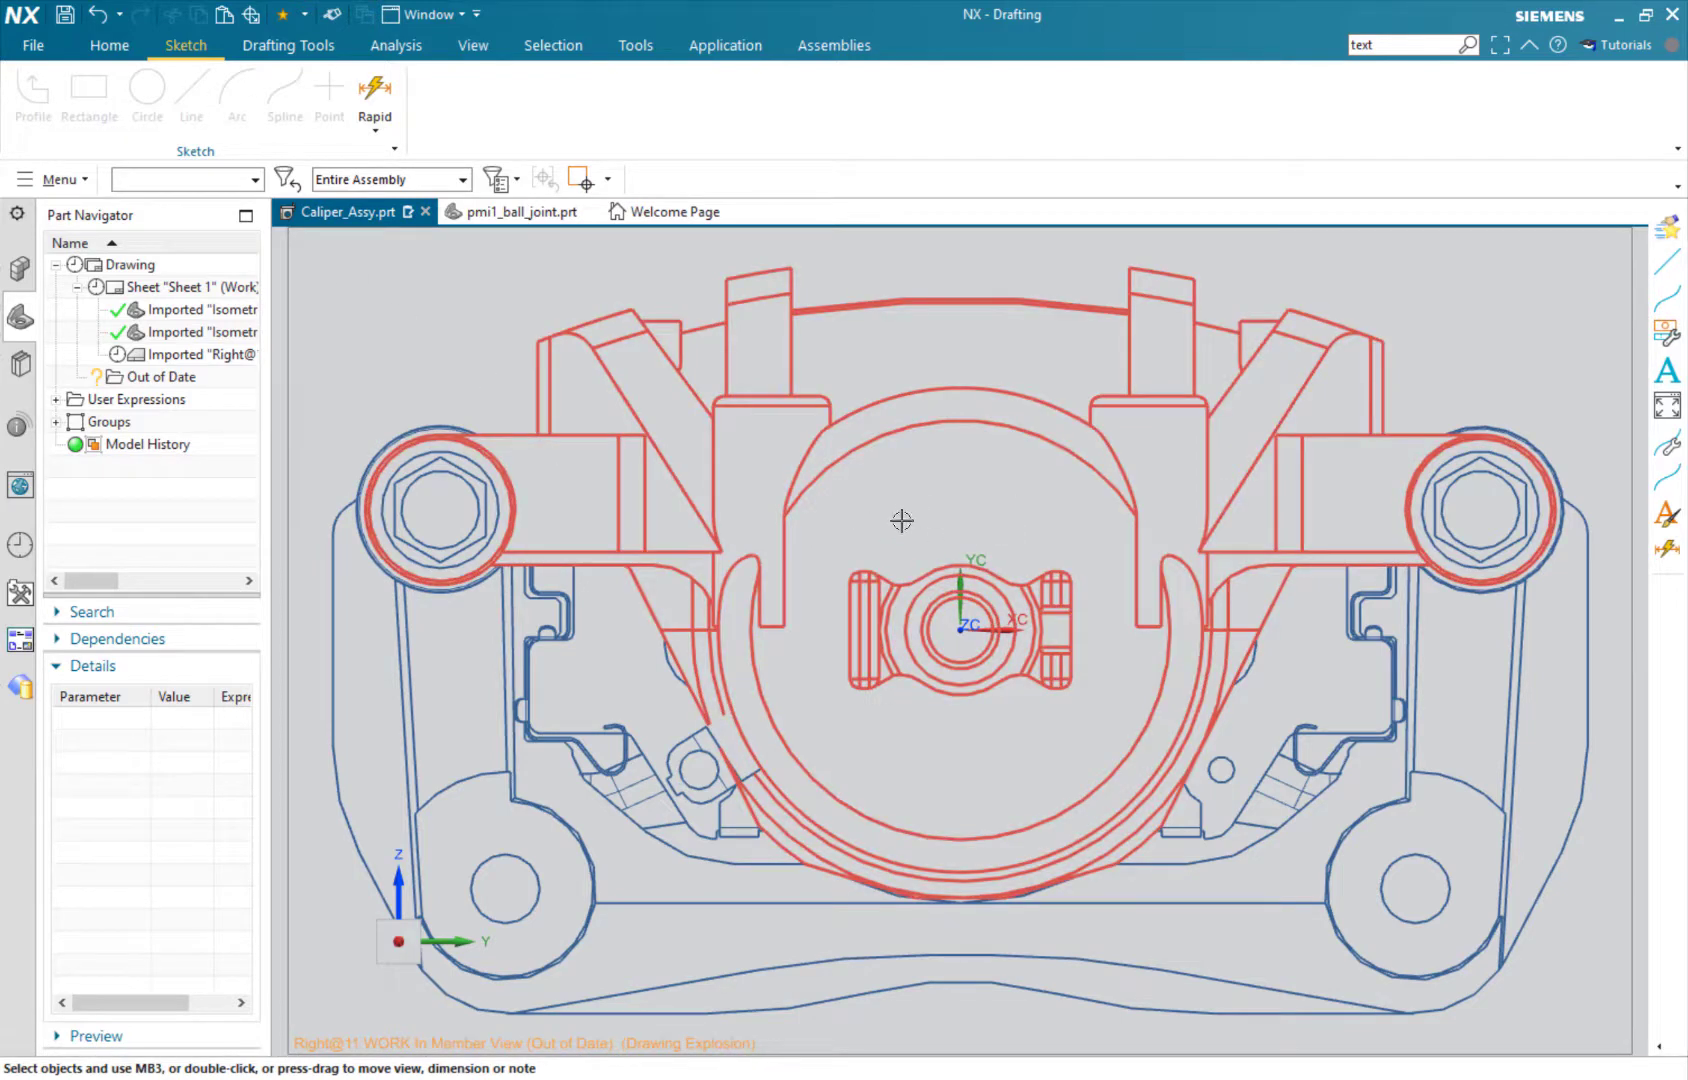
click(58, 180)
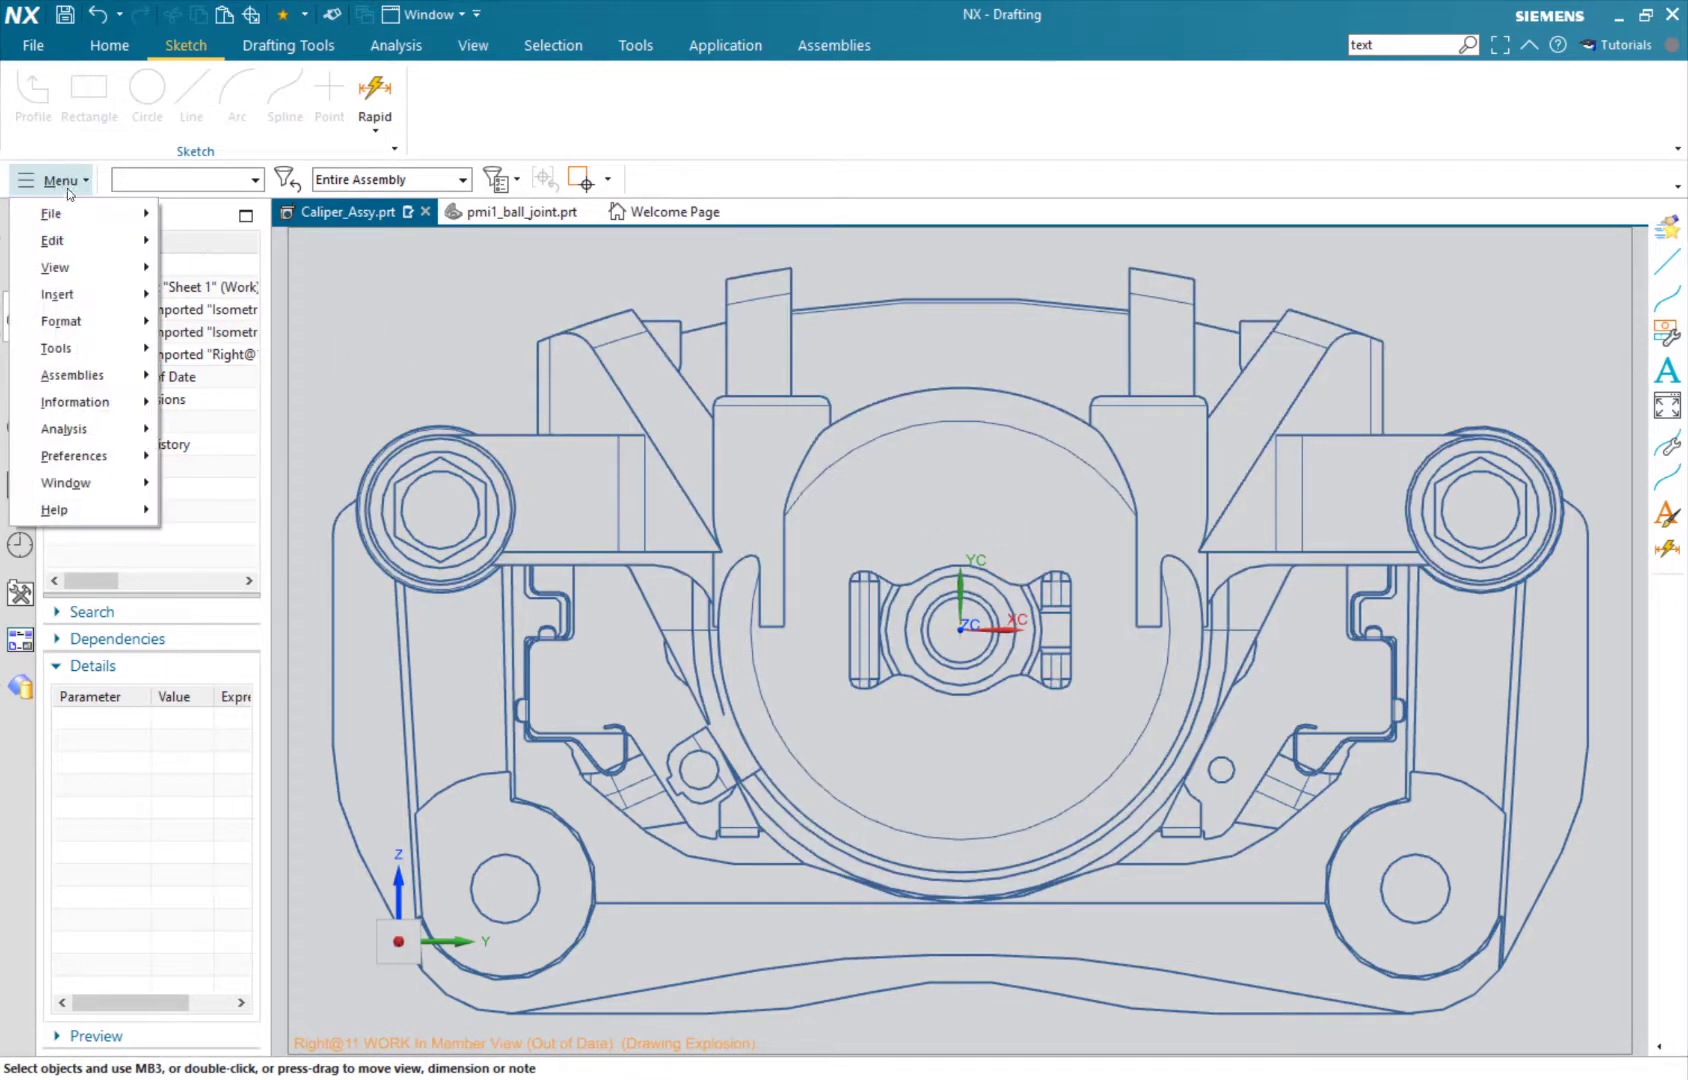
mouse_move(72, 298)
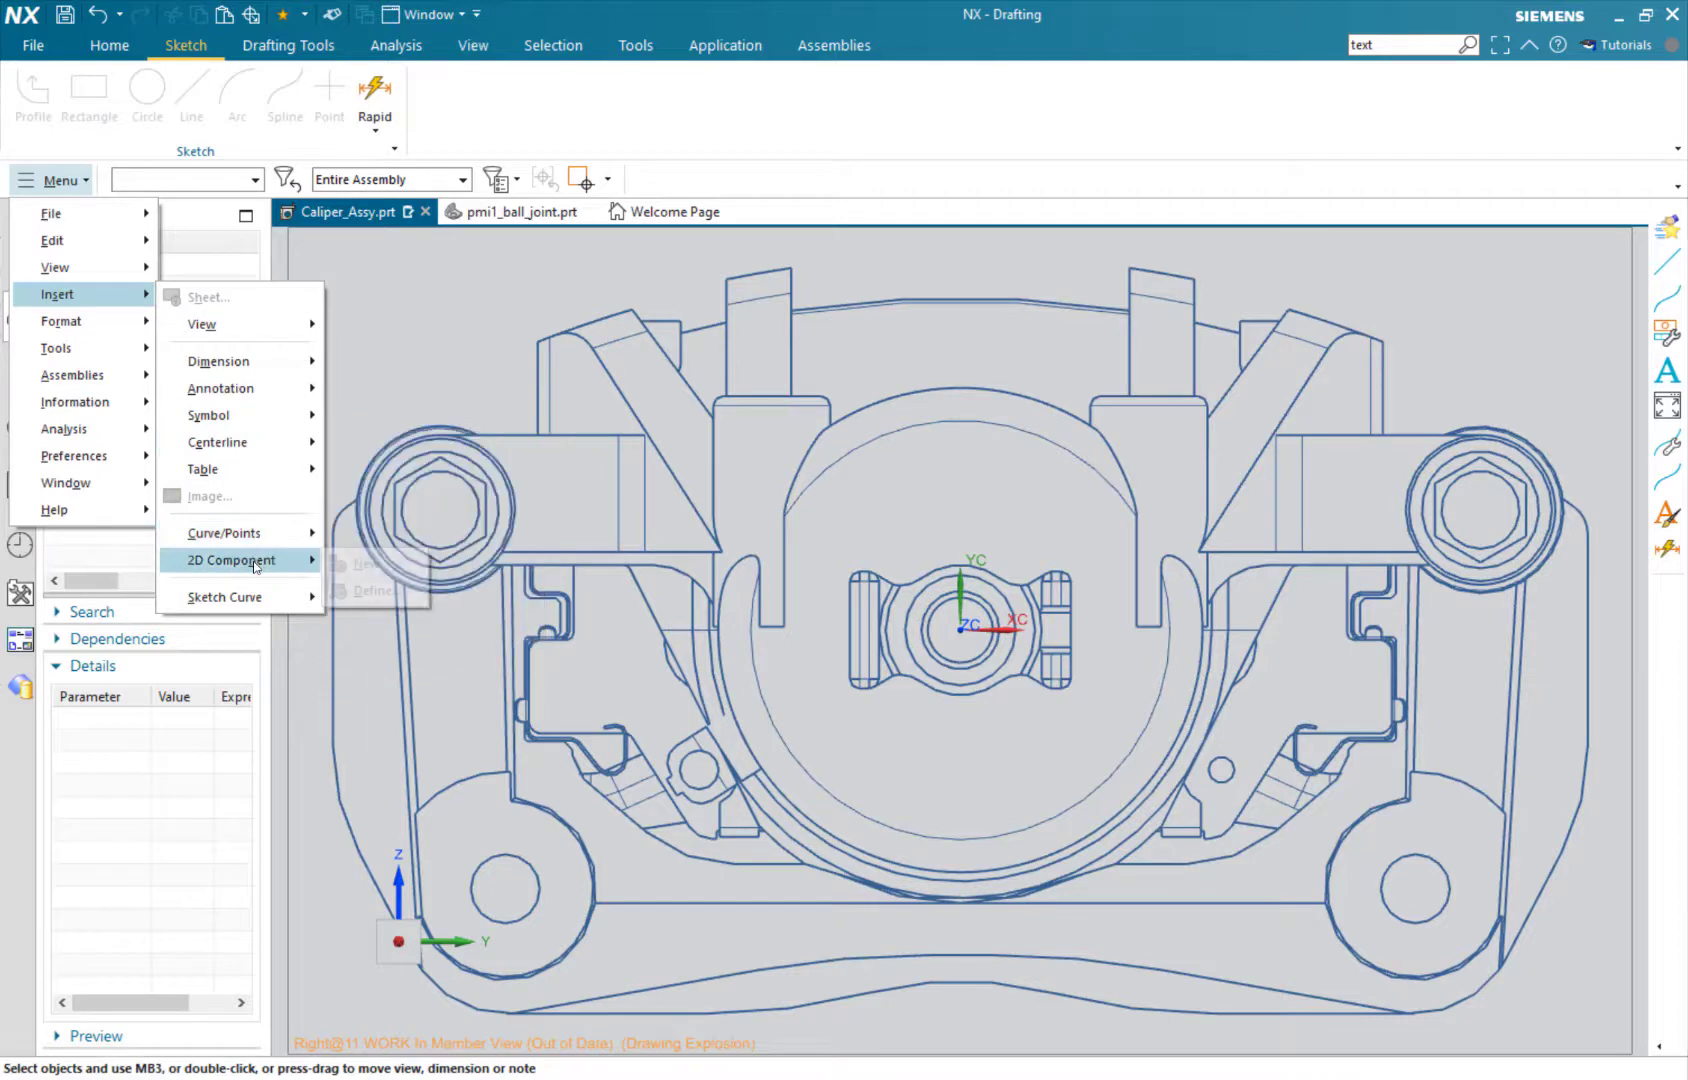
mouse_move(259, 543)
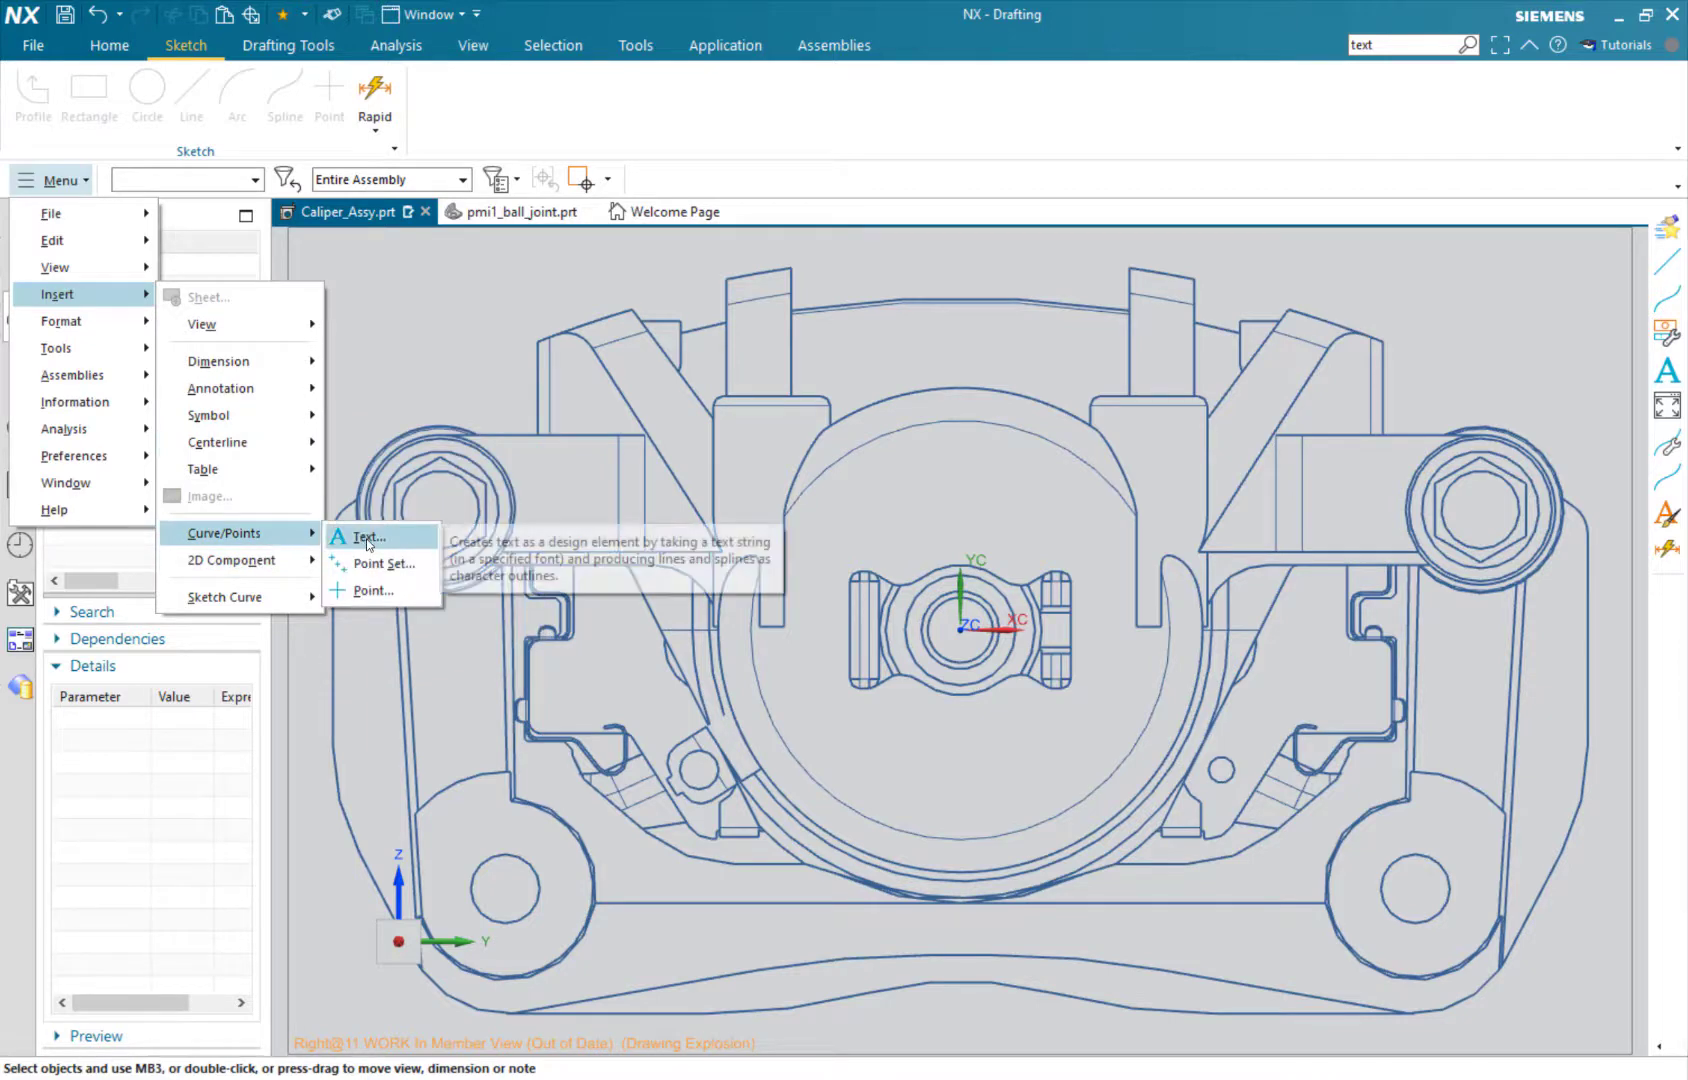
click(368, 538)
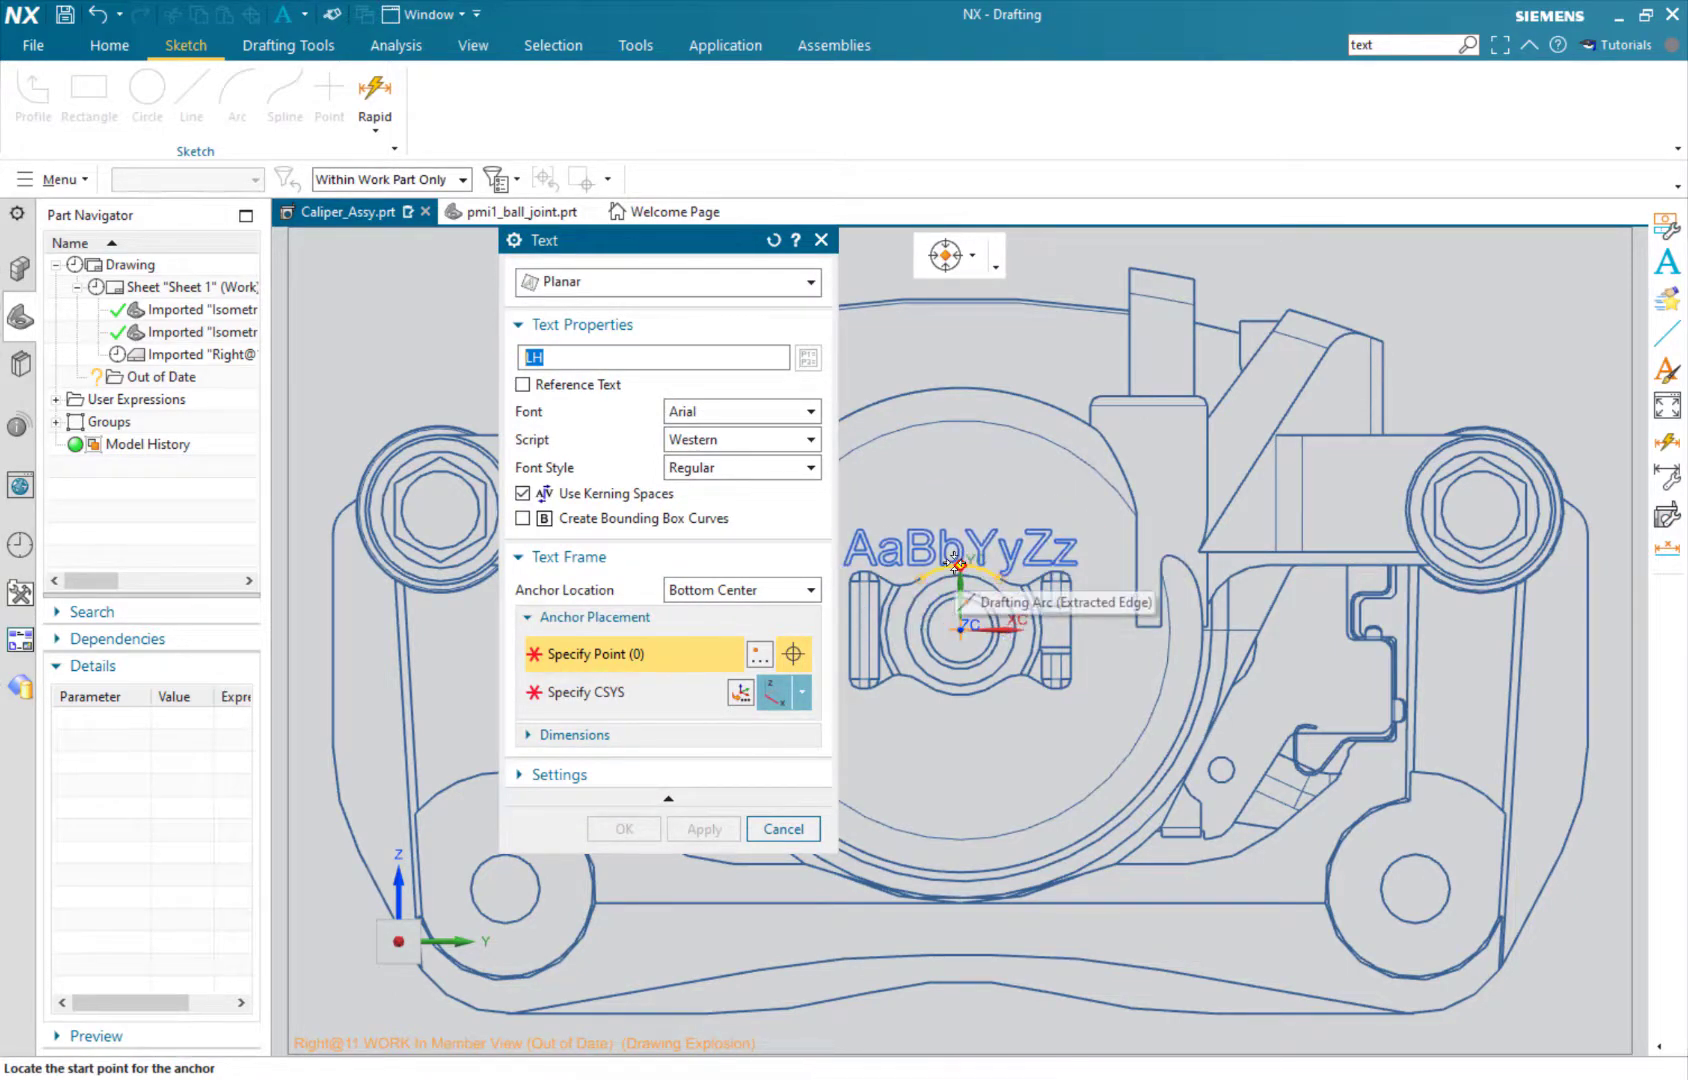
click(956, 562)
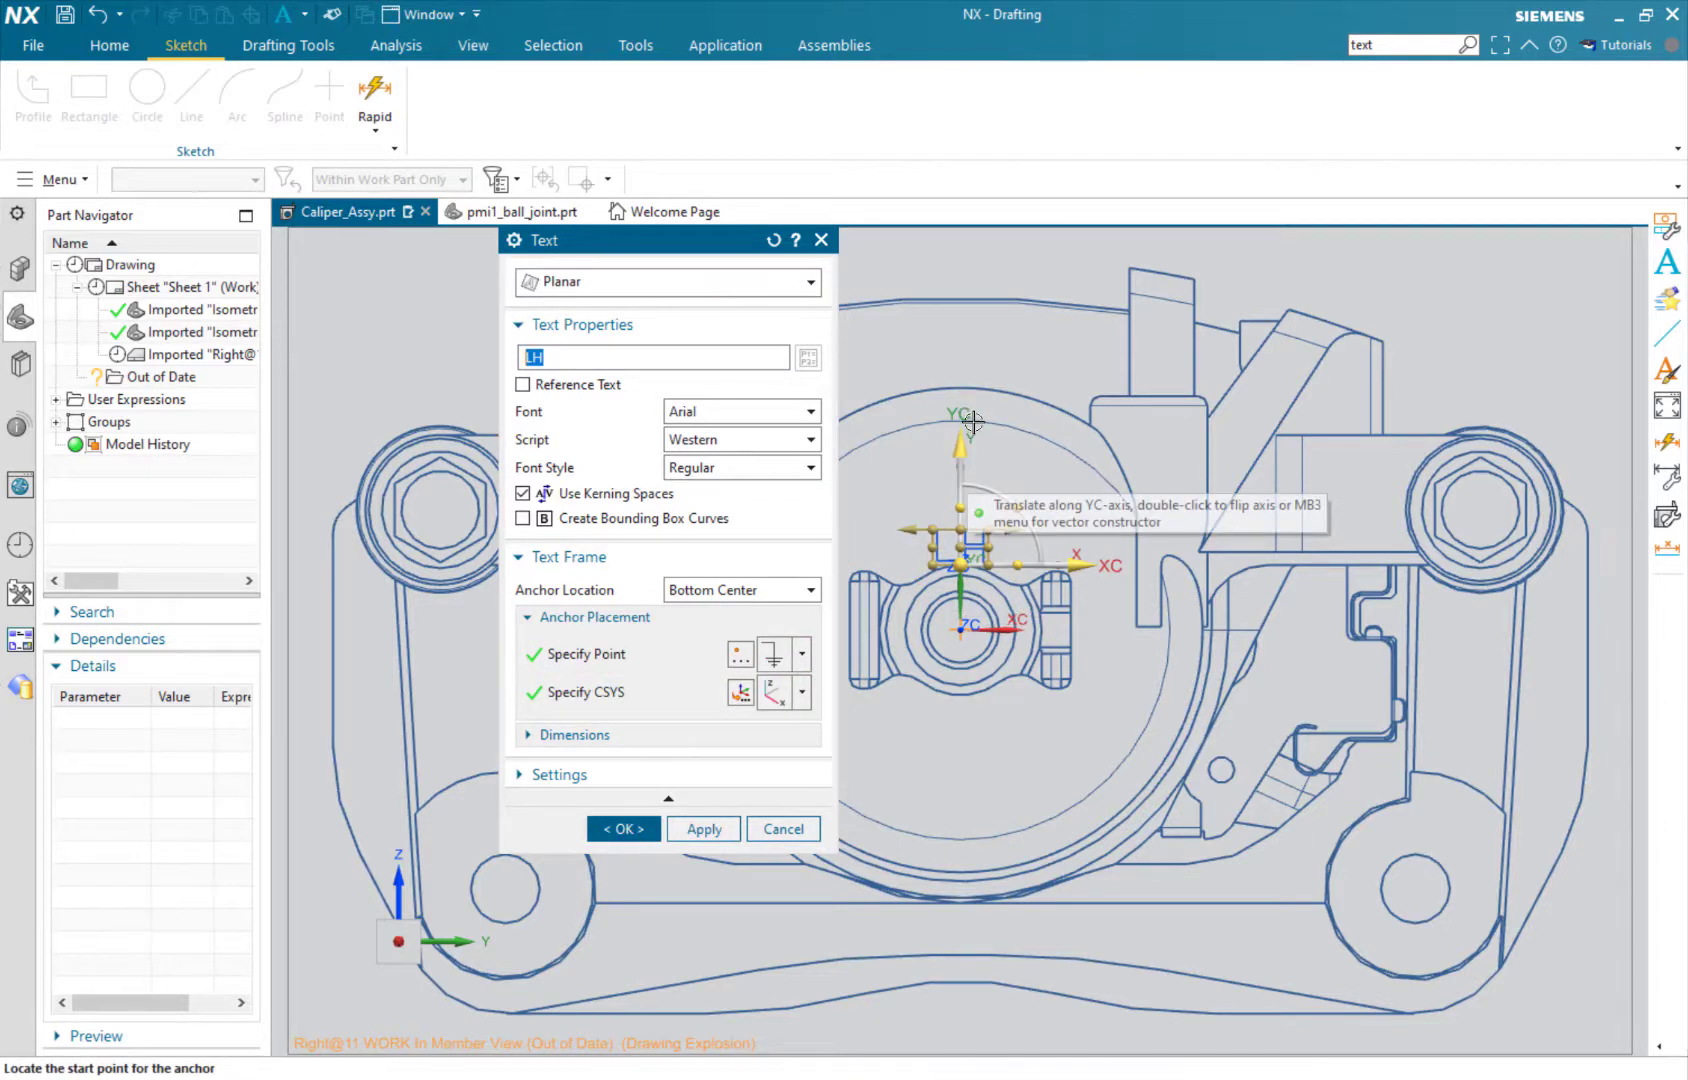
drag(964, 450, 973, 401)
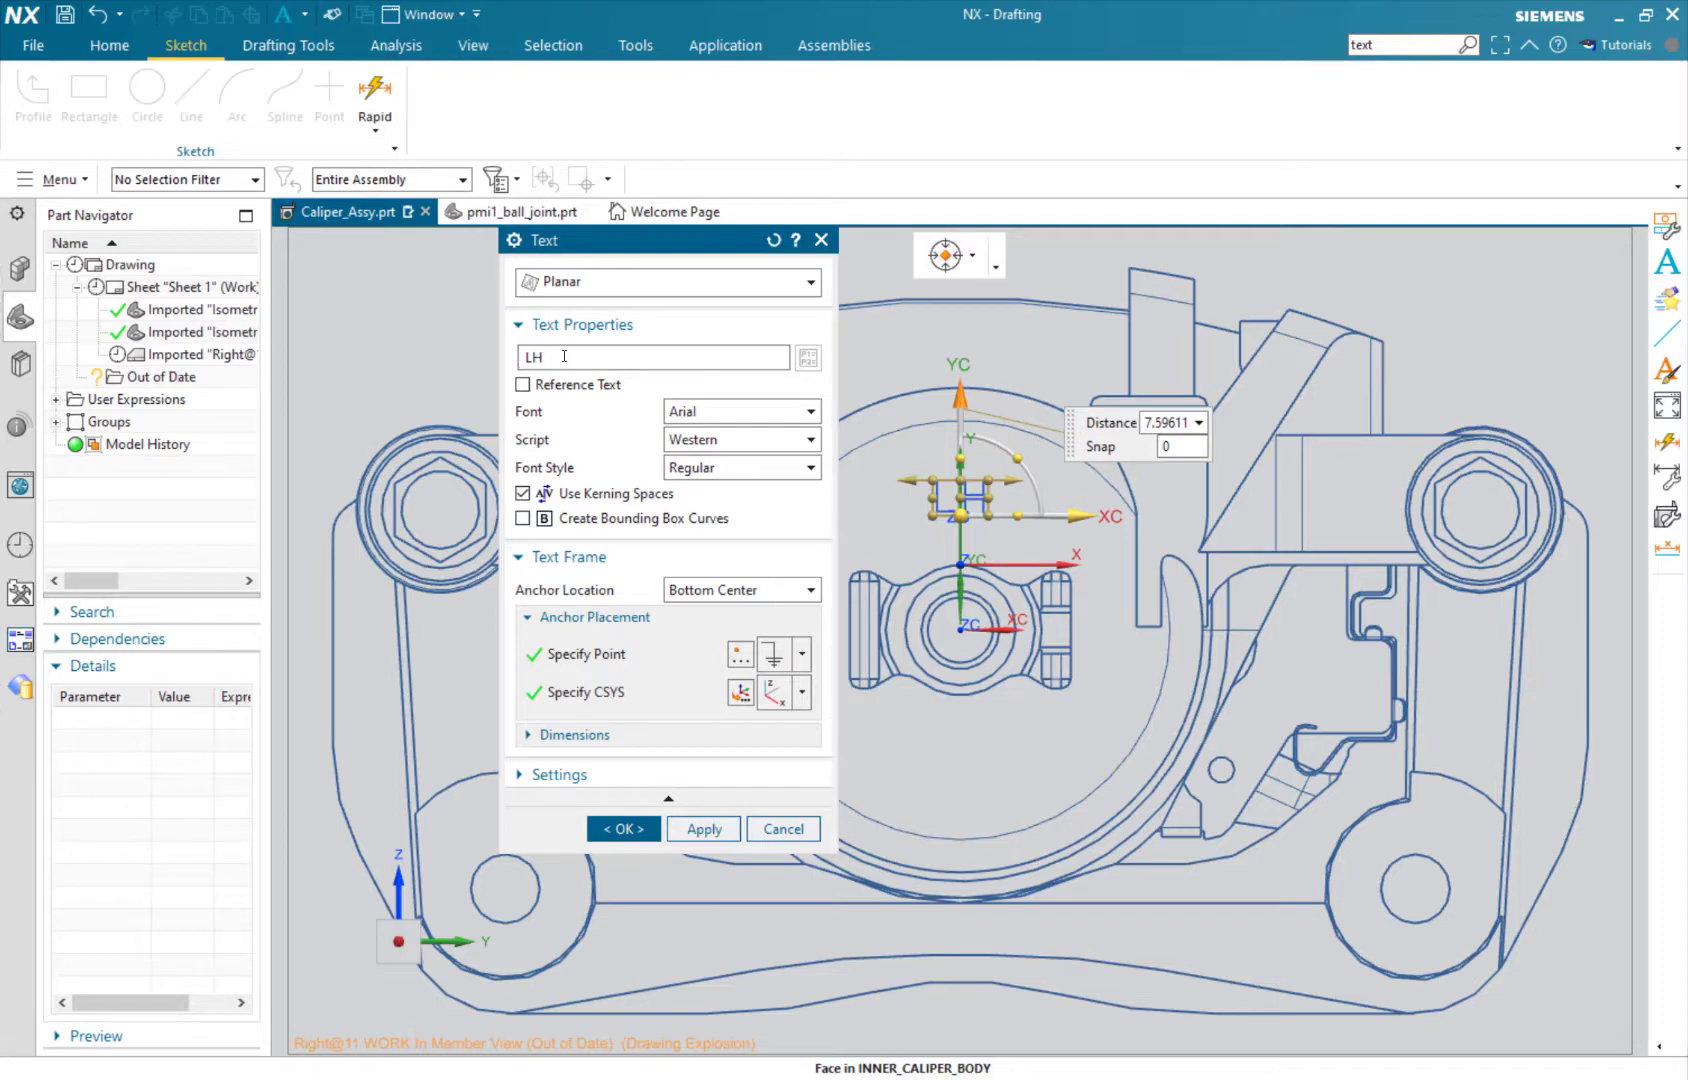
click(620, 830)
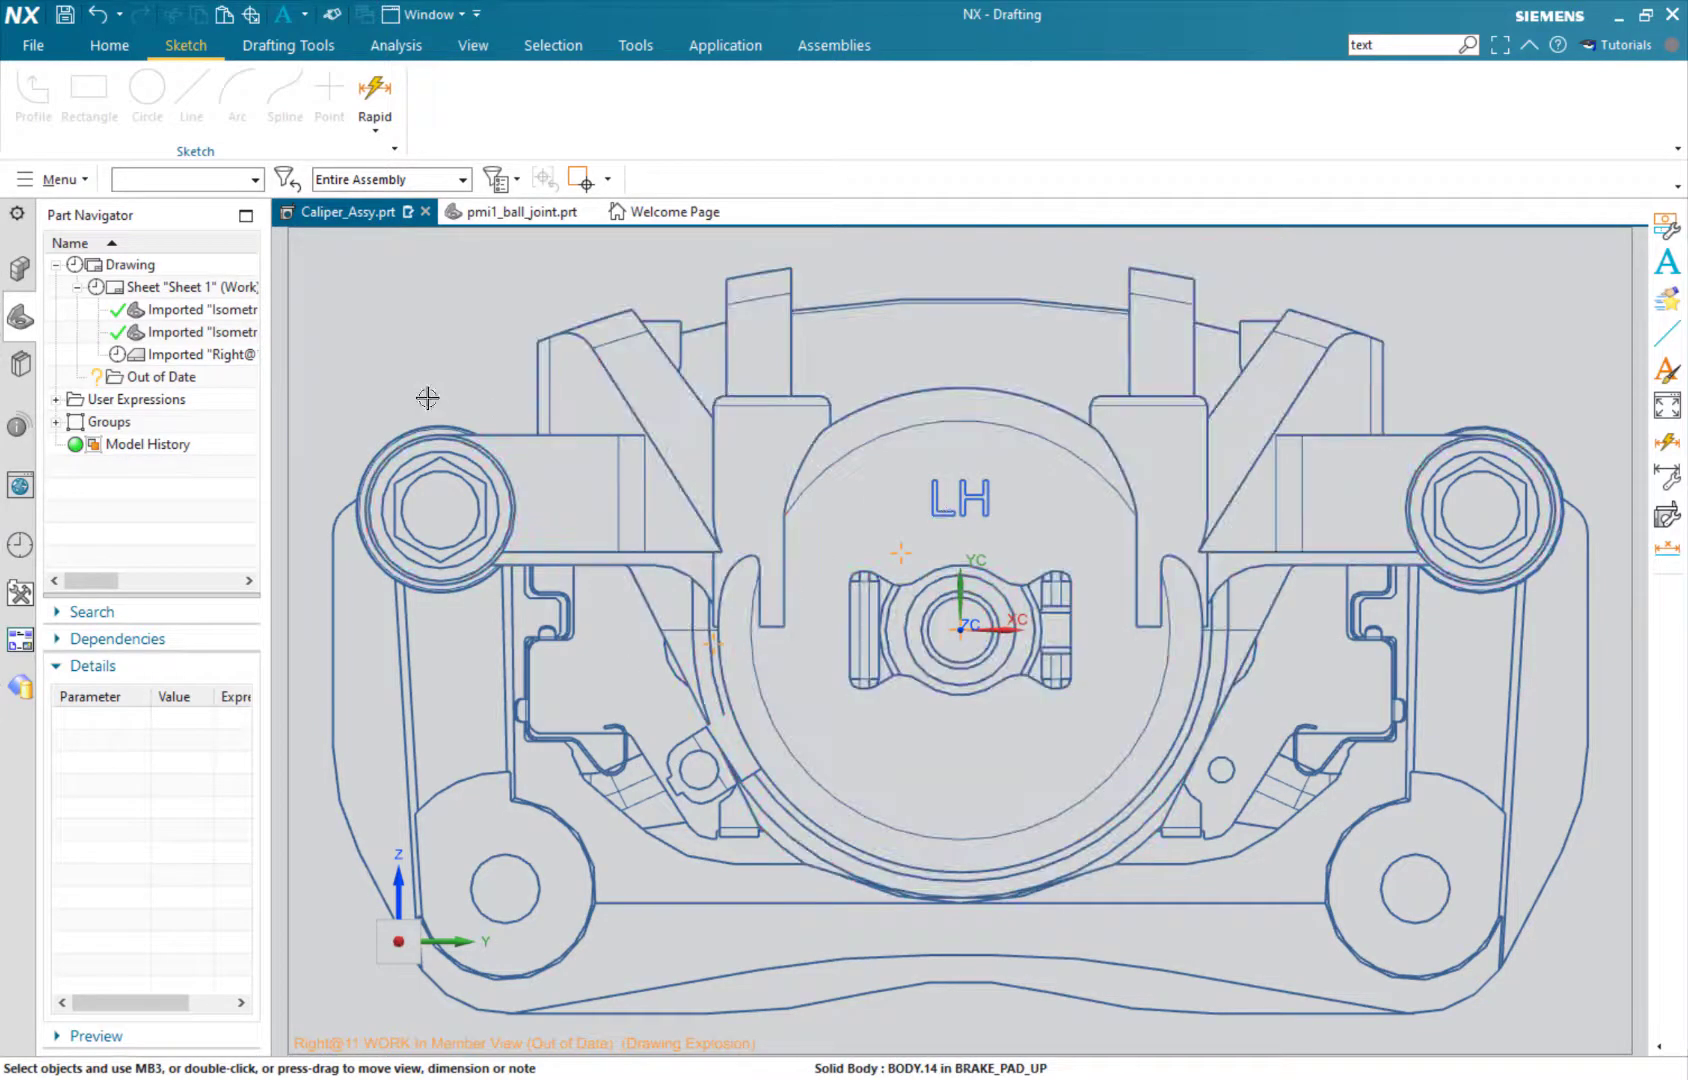
right_click(296, 374)
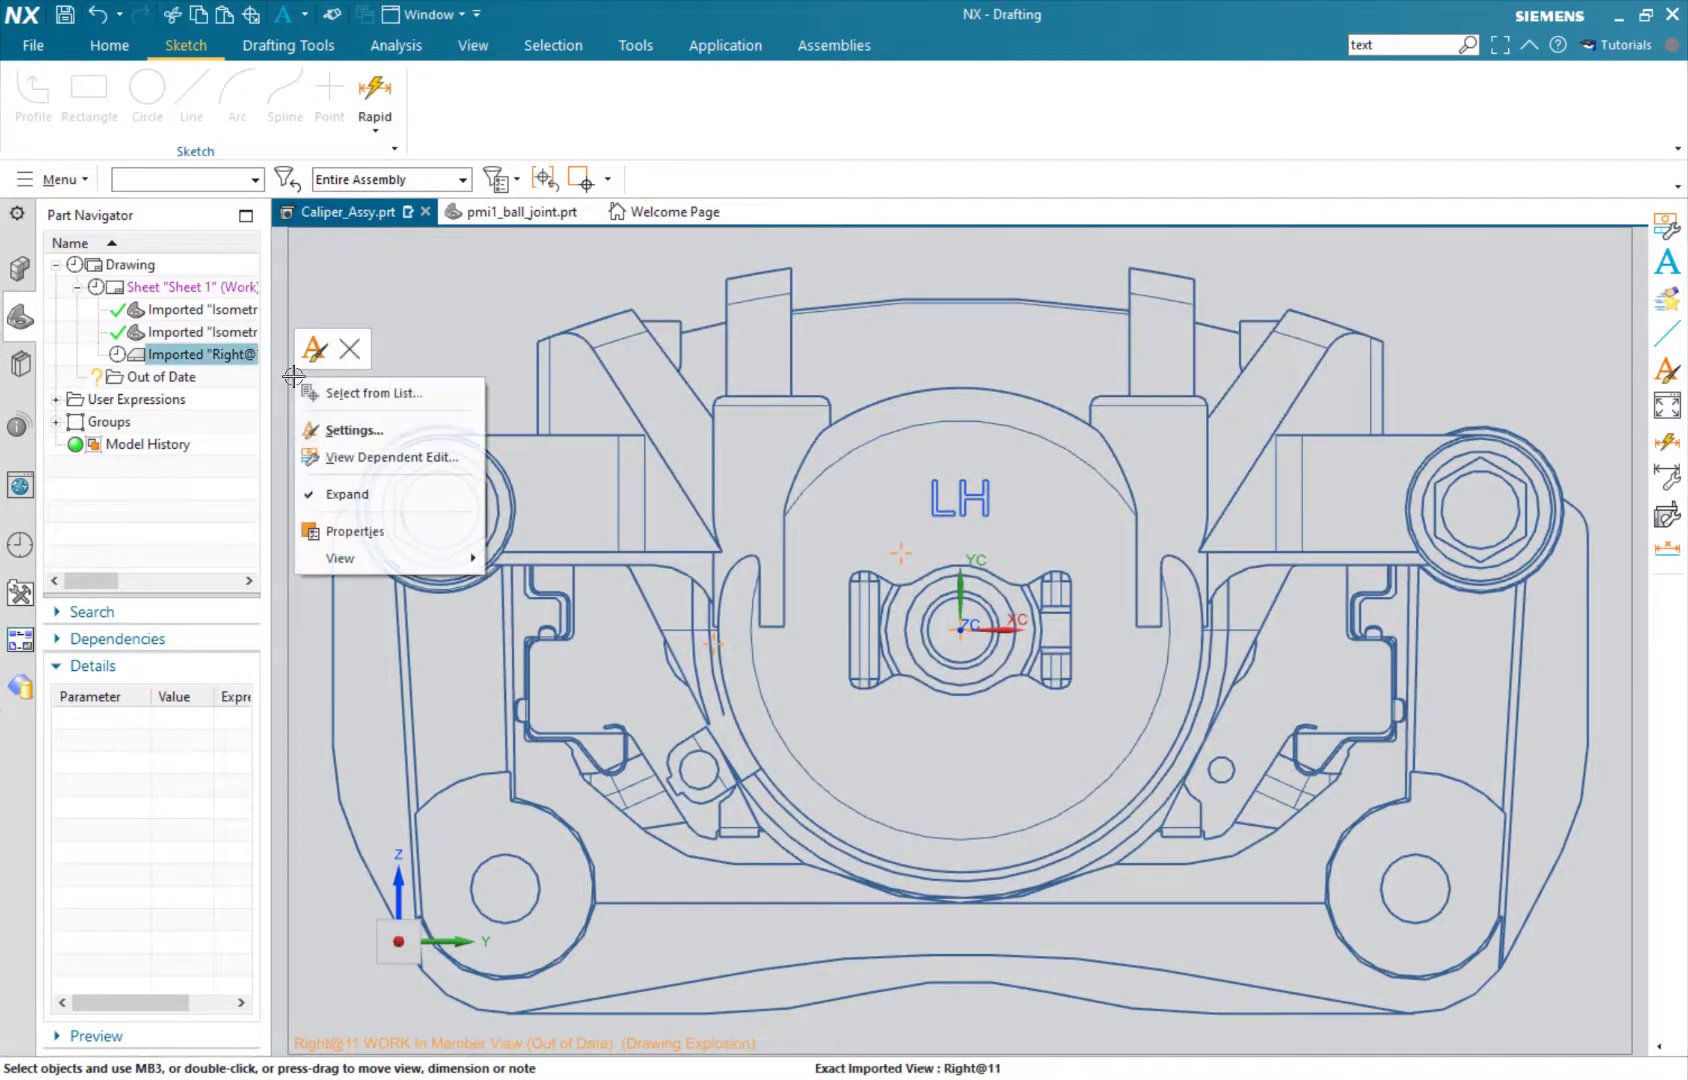
click(338, 497)
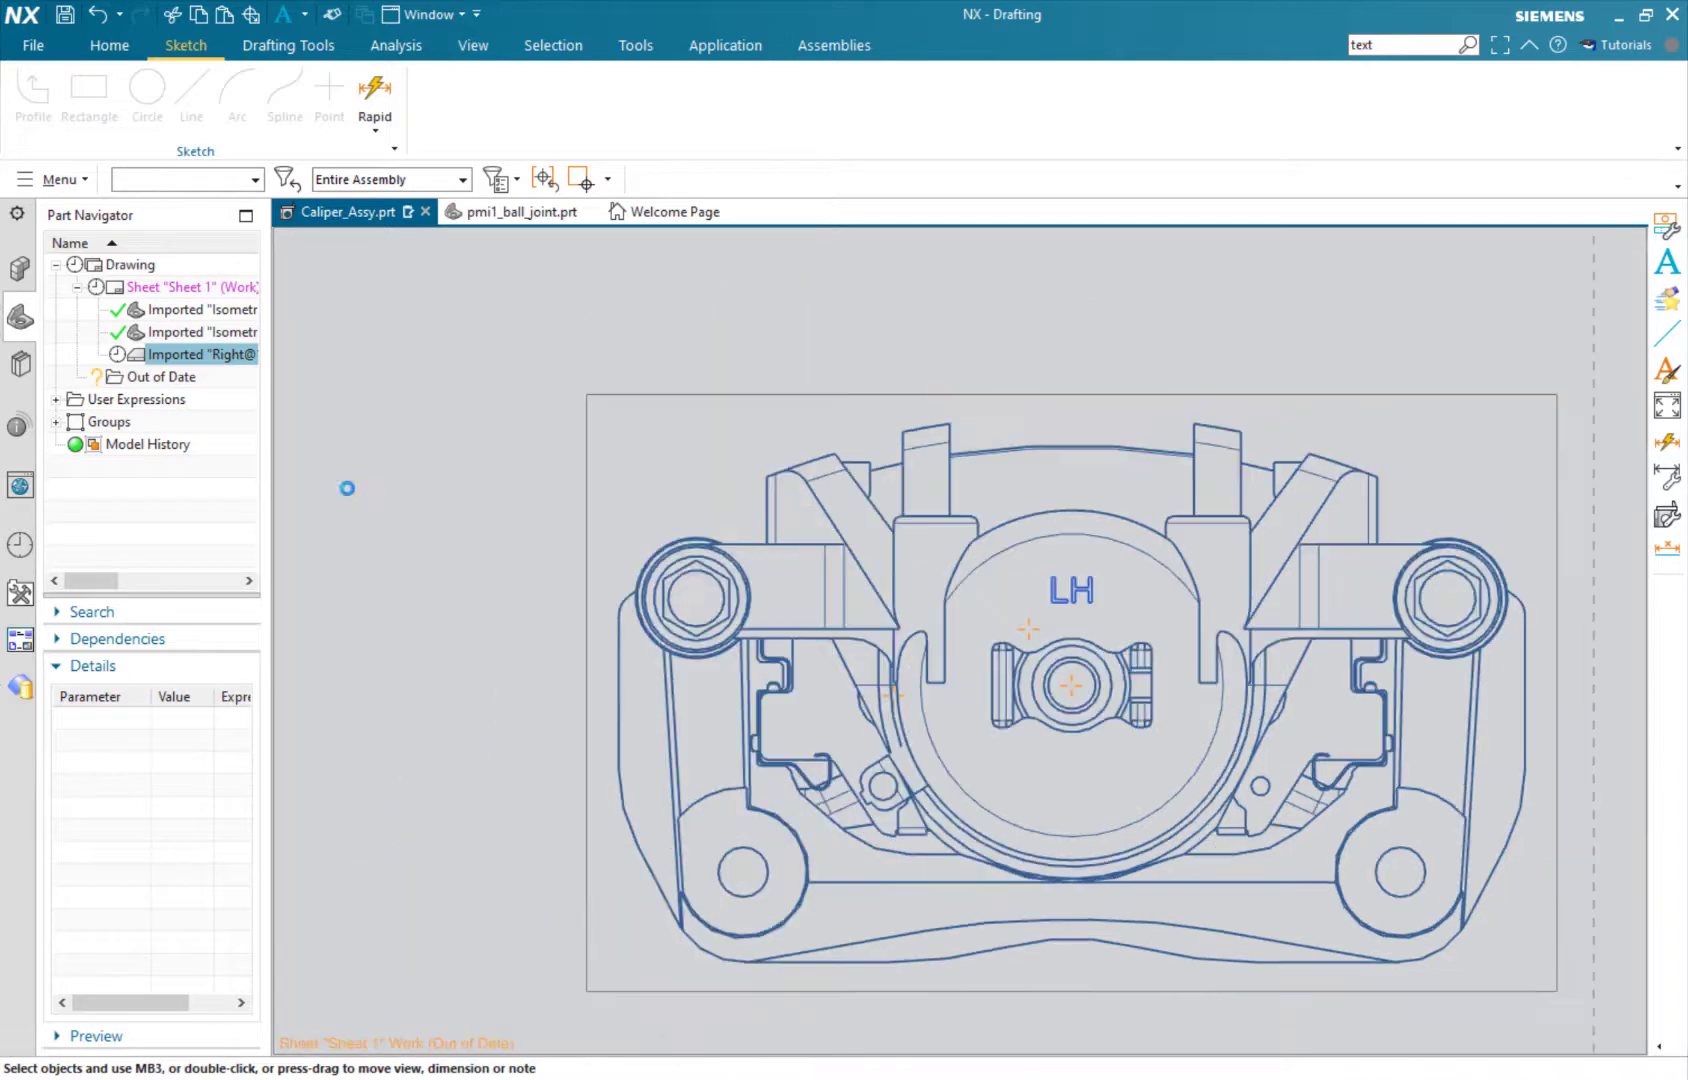
Convert the LH text in the Right view from view-dependent to model geometry with View Dependent Edit, and update all three views.
right_click(591, 488)
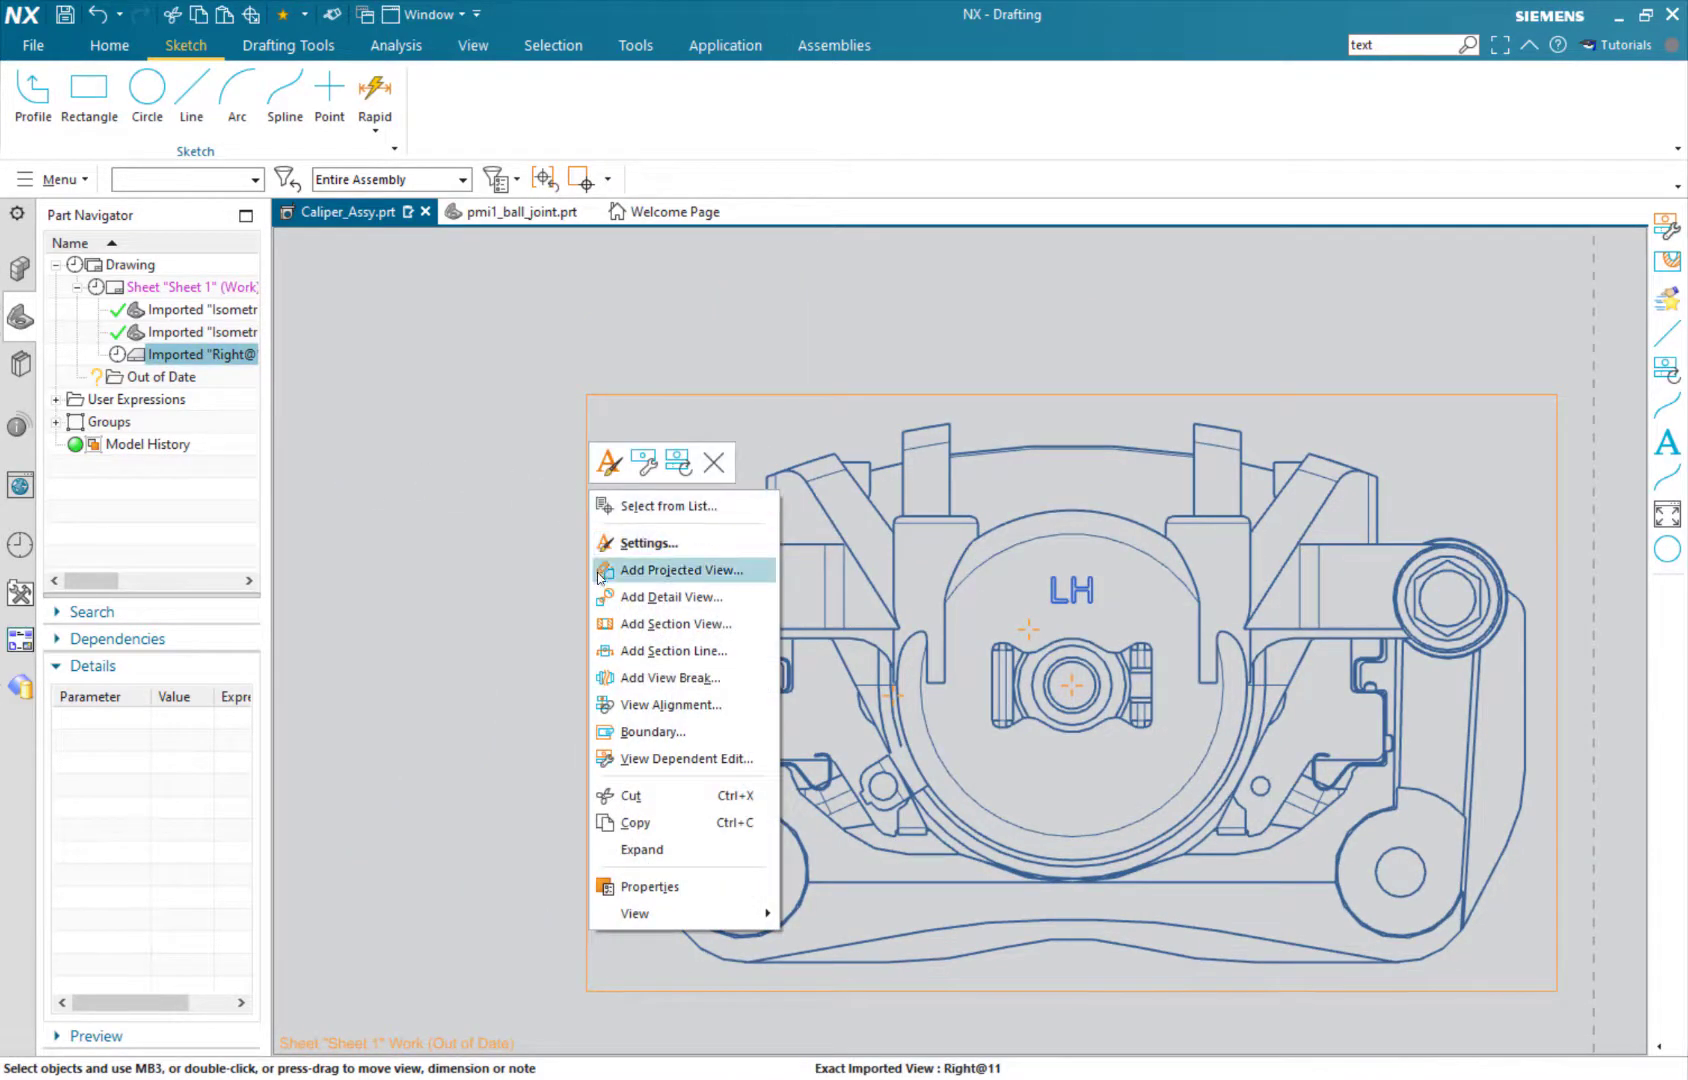
click(660, 758)
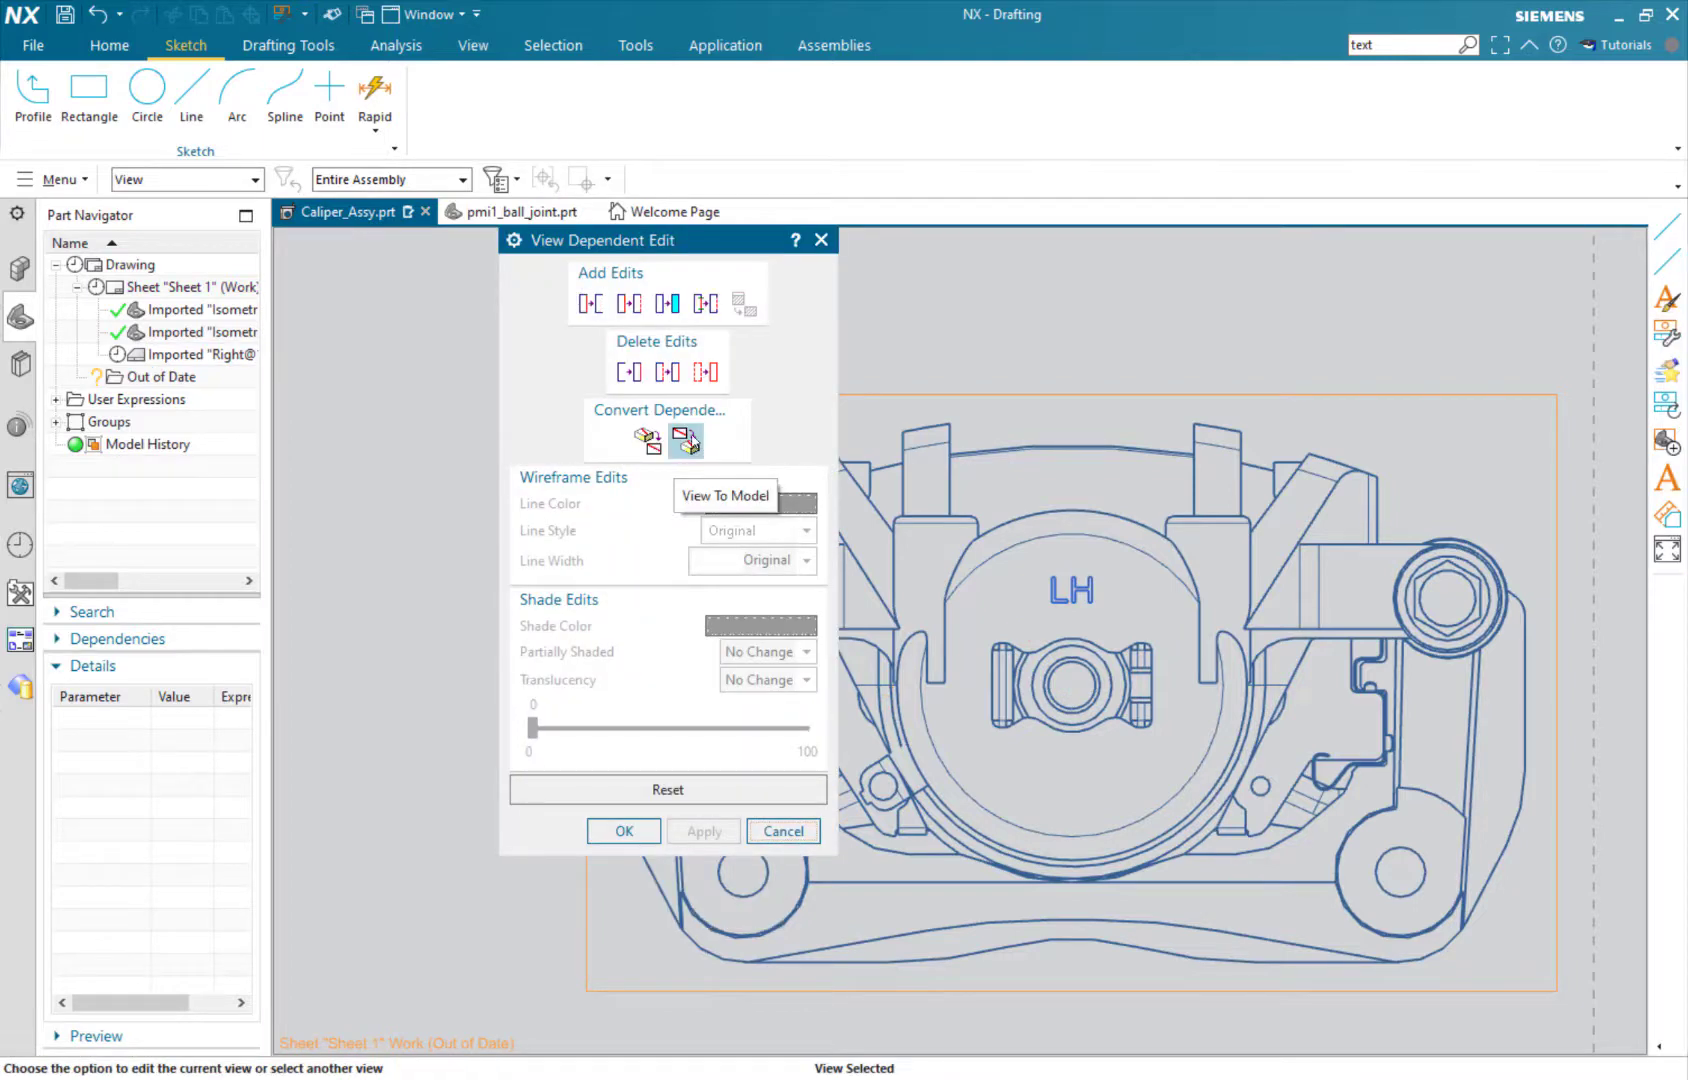
click(688, 440)
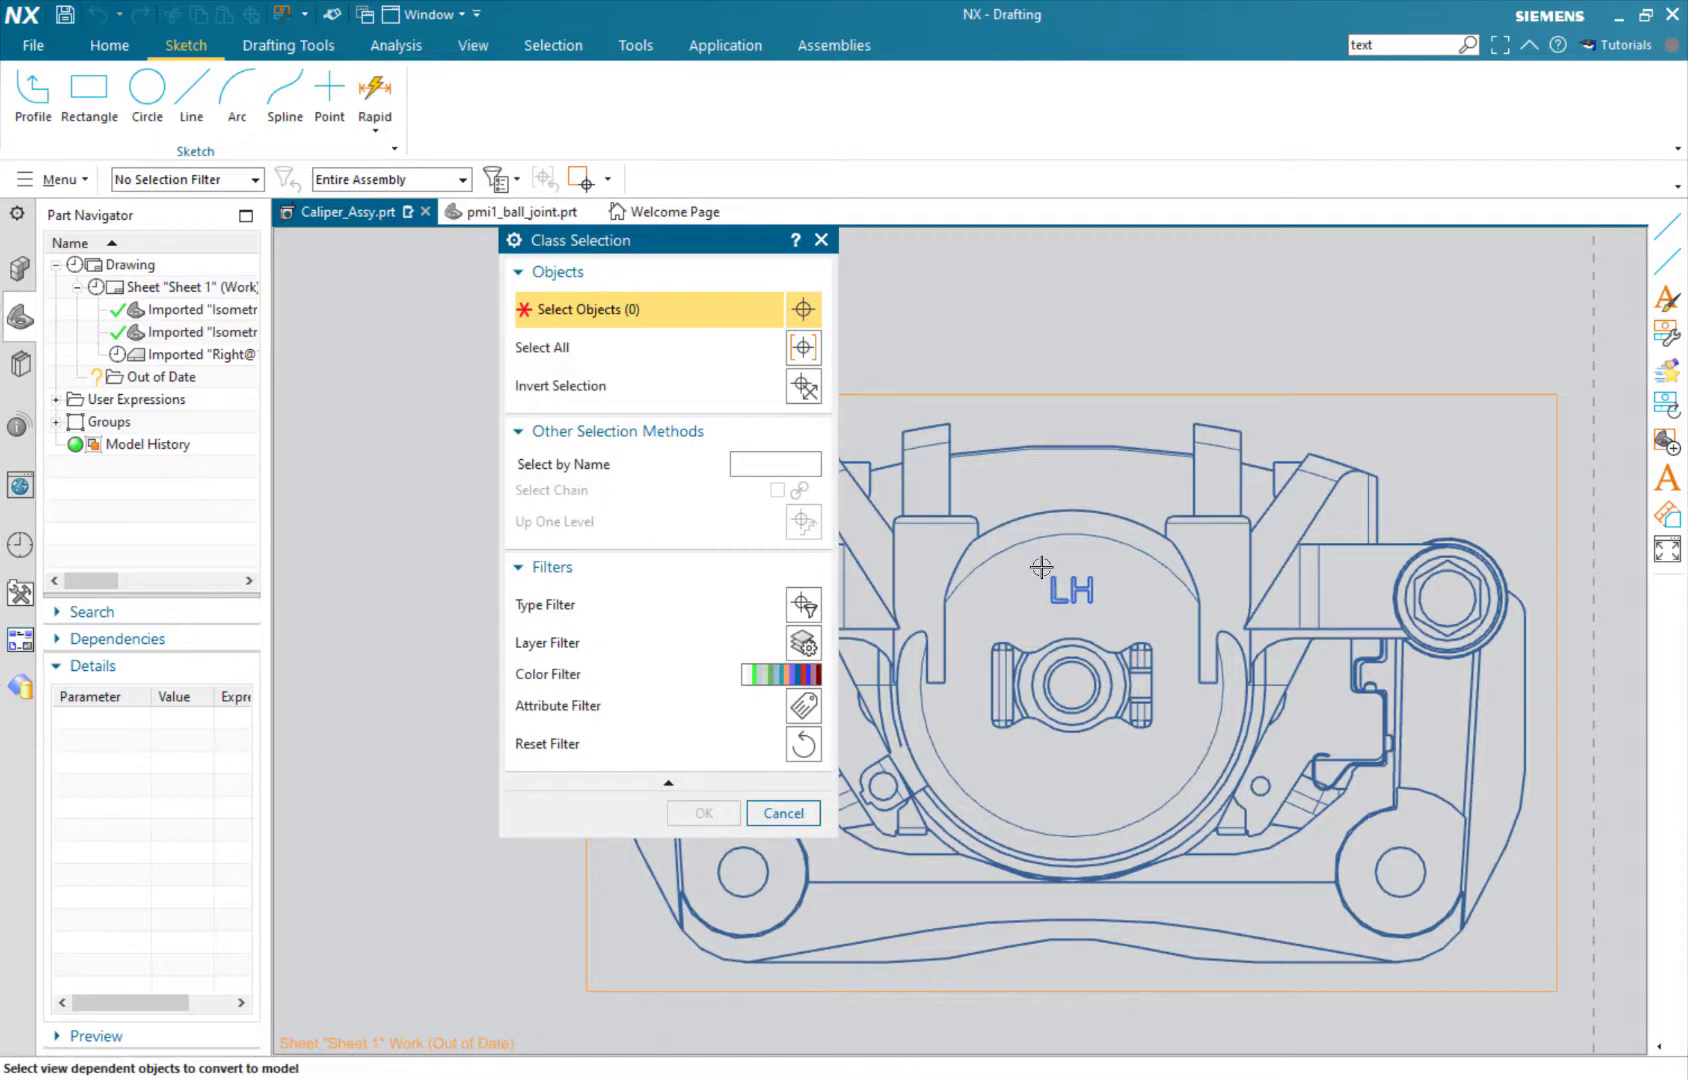
click(1088, 605)
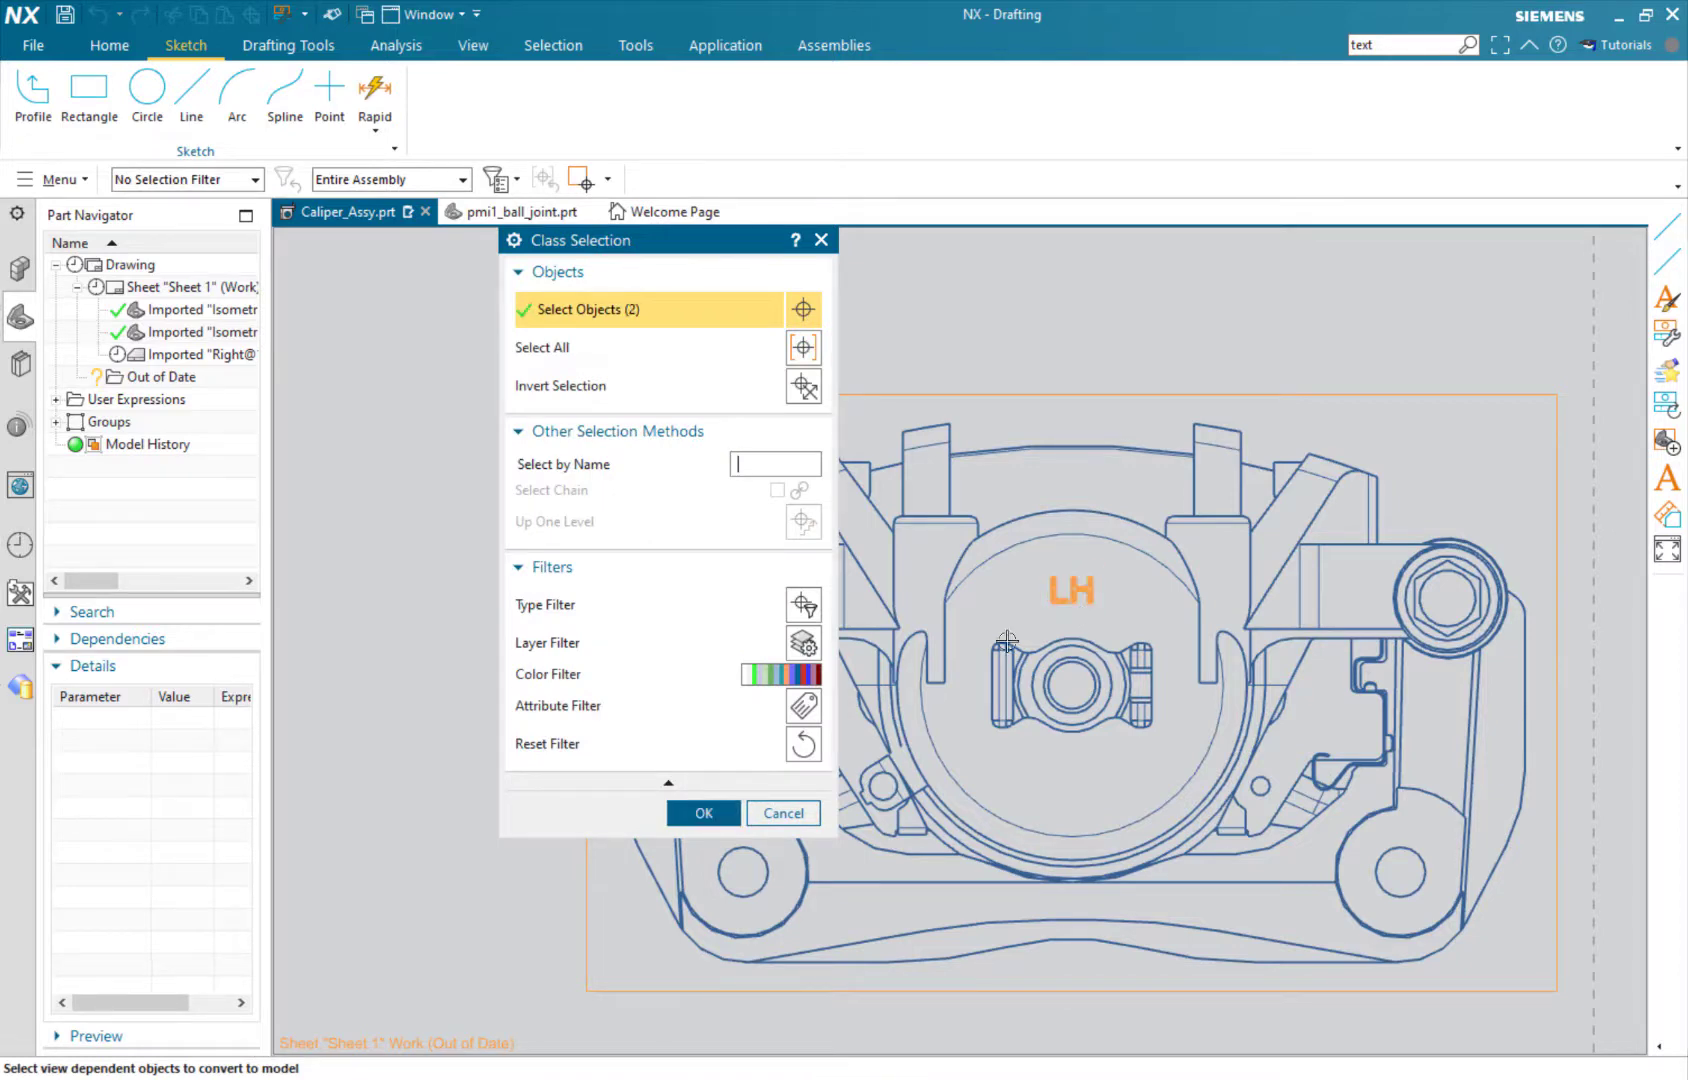
click(700, 813)
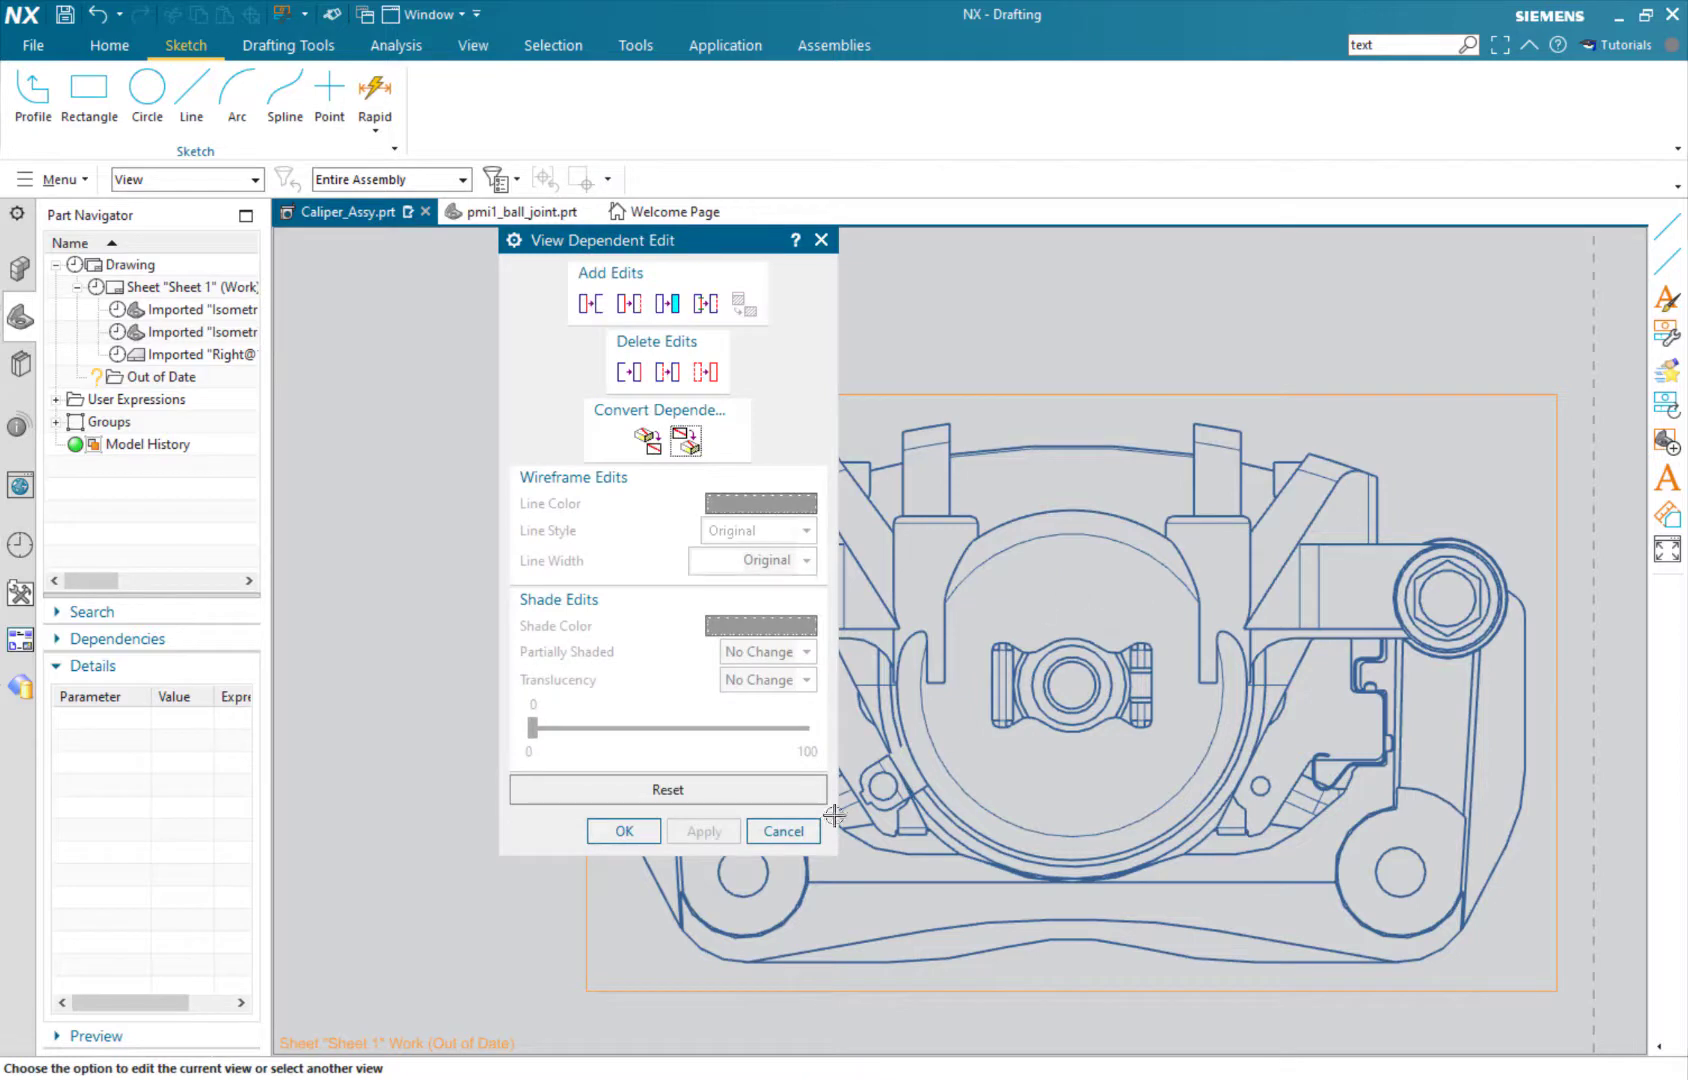
click(615, 831)
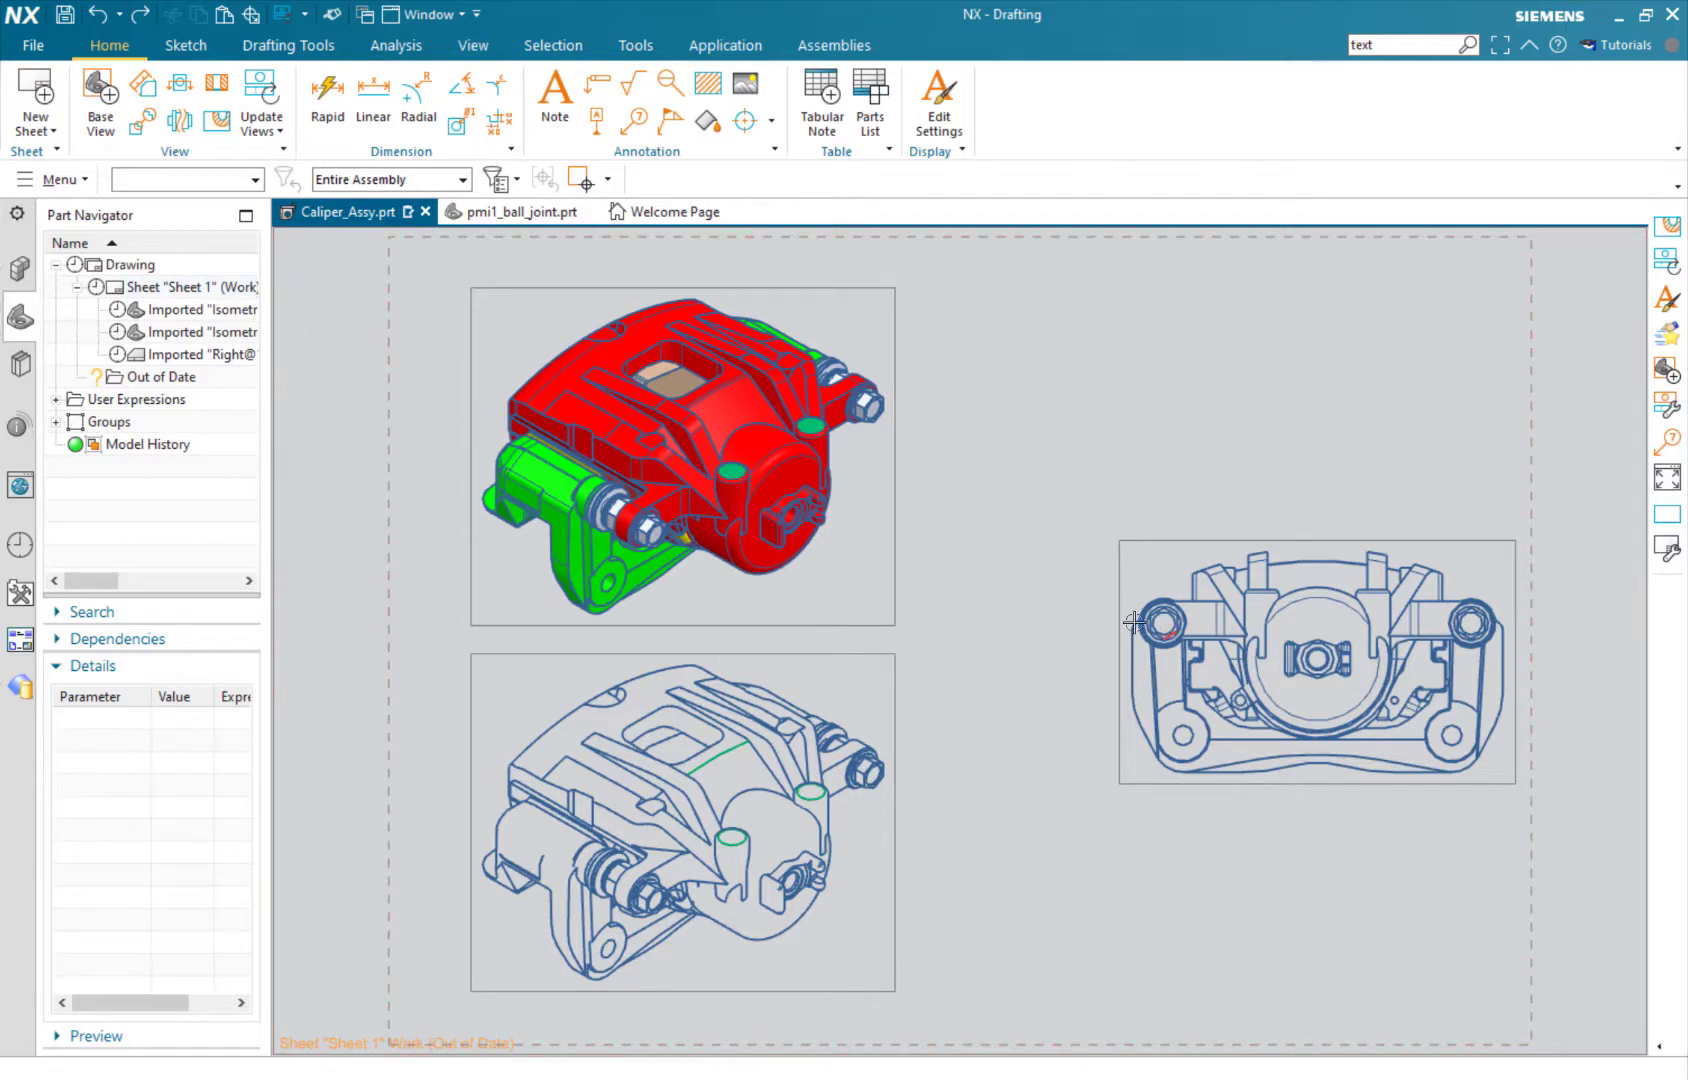
click(261, 95)
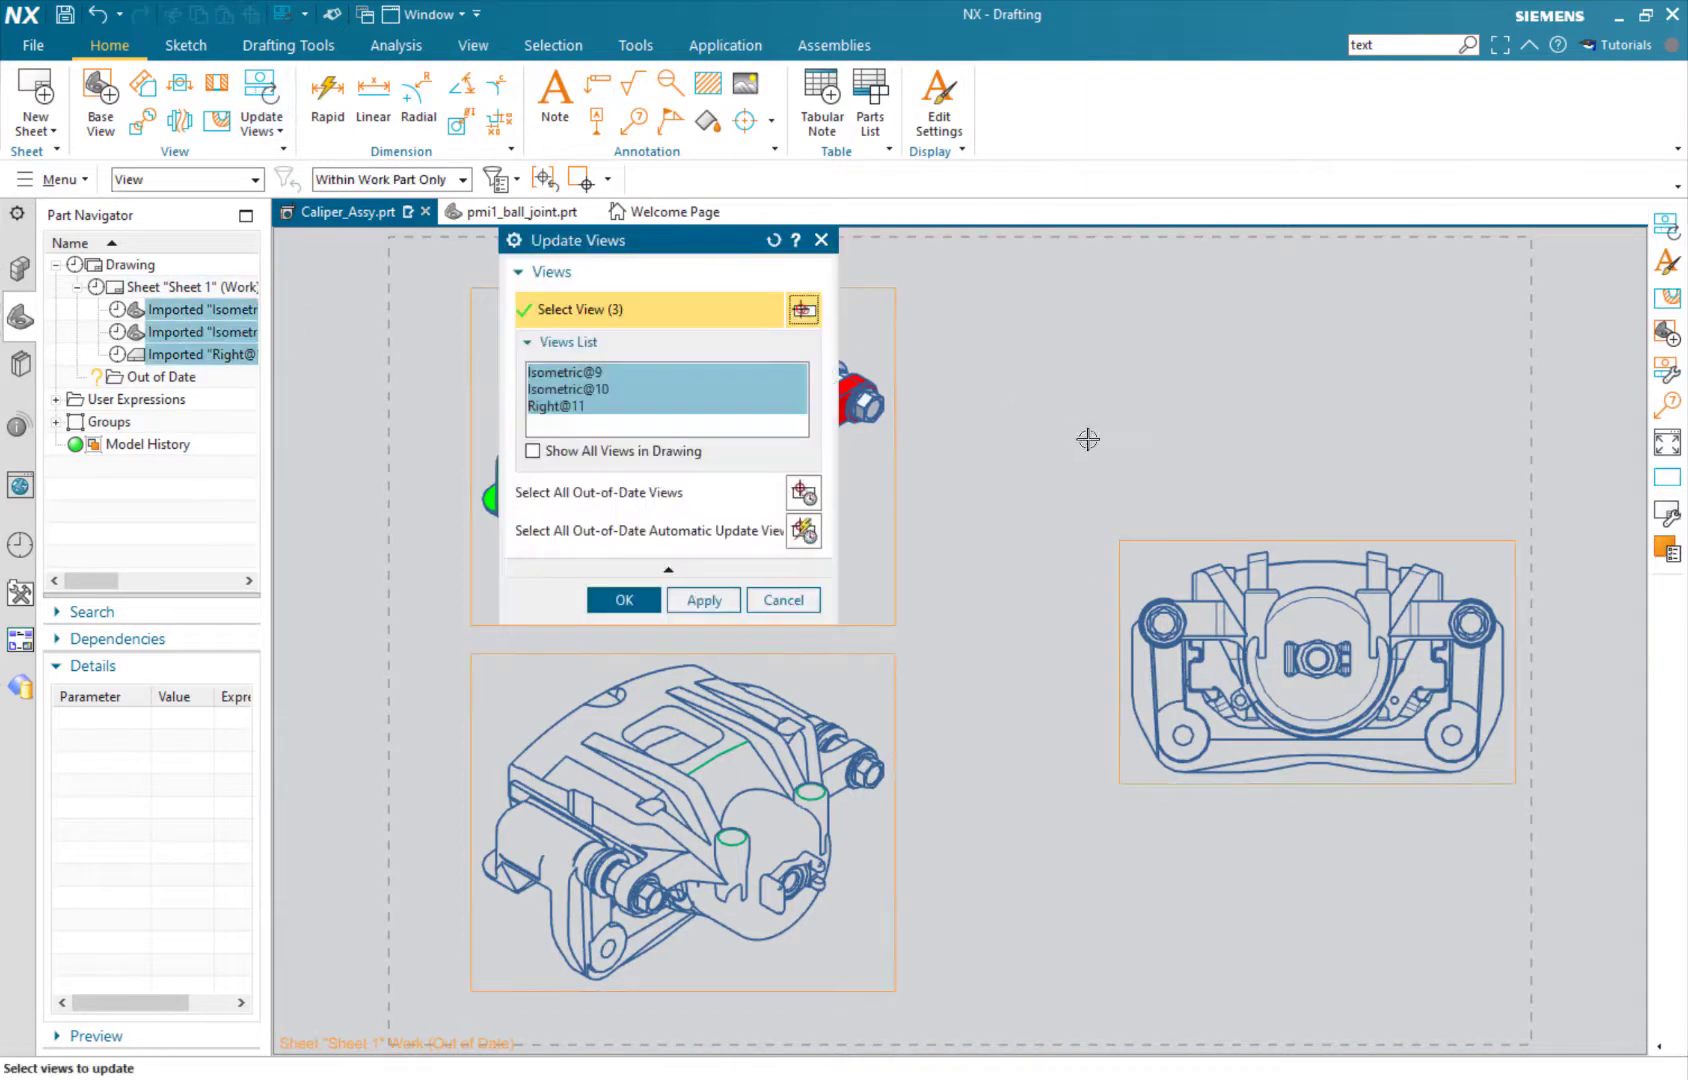
middle_click(1082, 432)
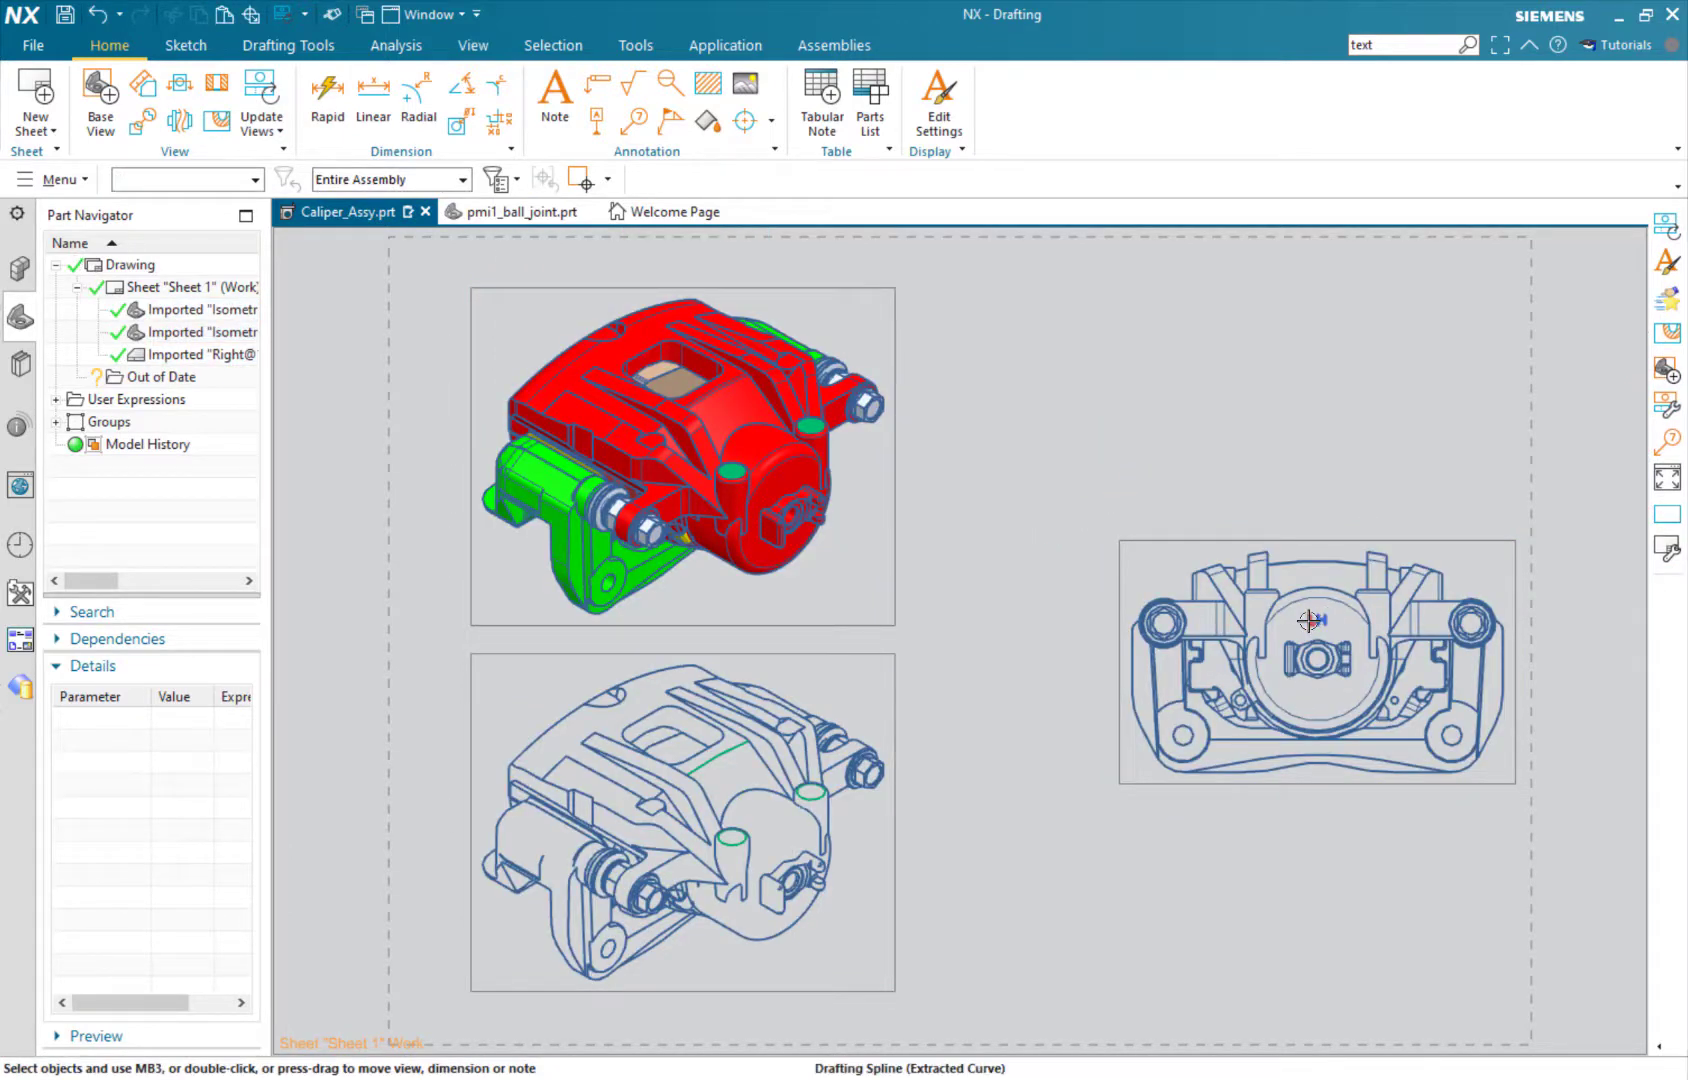
Switch to Modeling, try an Extrude preview on the letter H curves, and return to the drawing sheet.
click(13, 45)
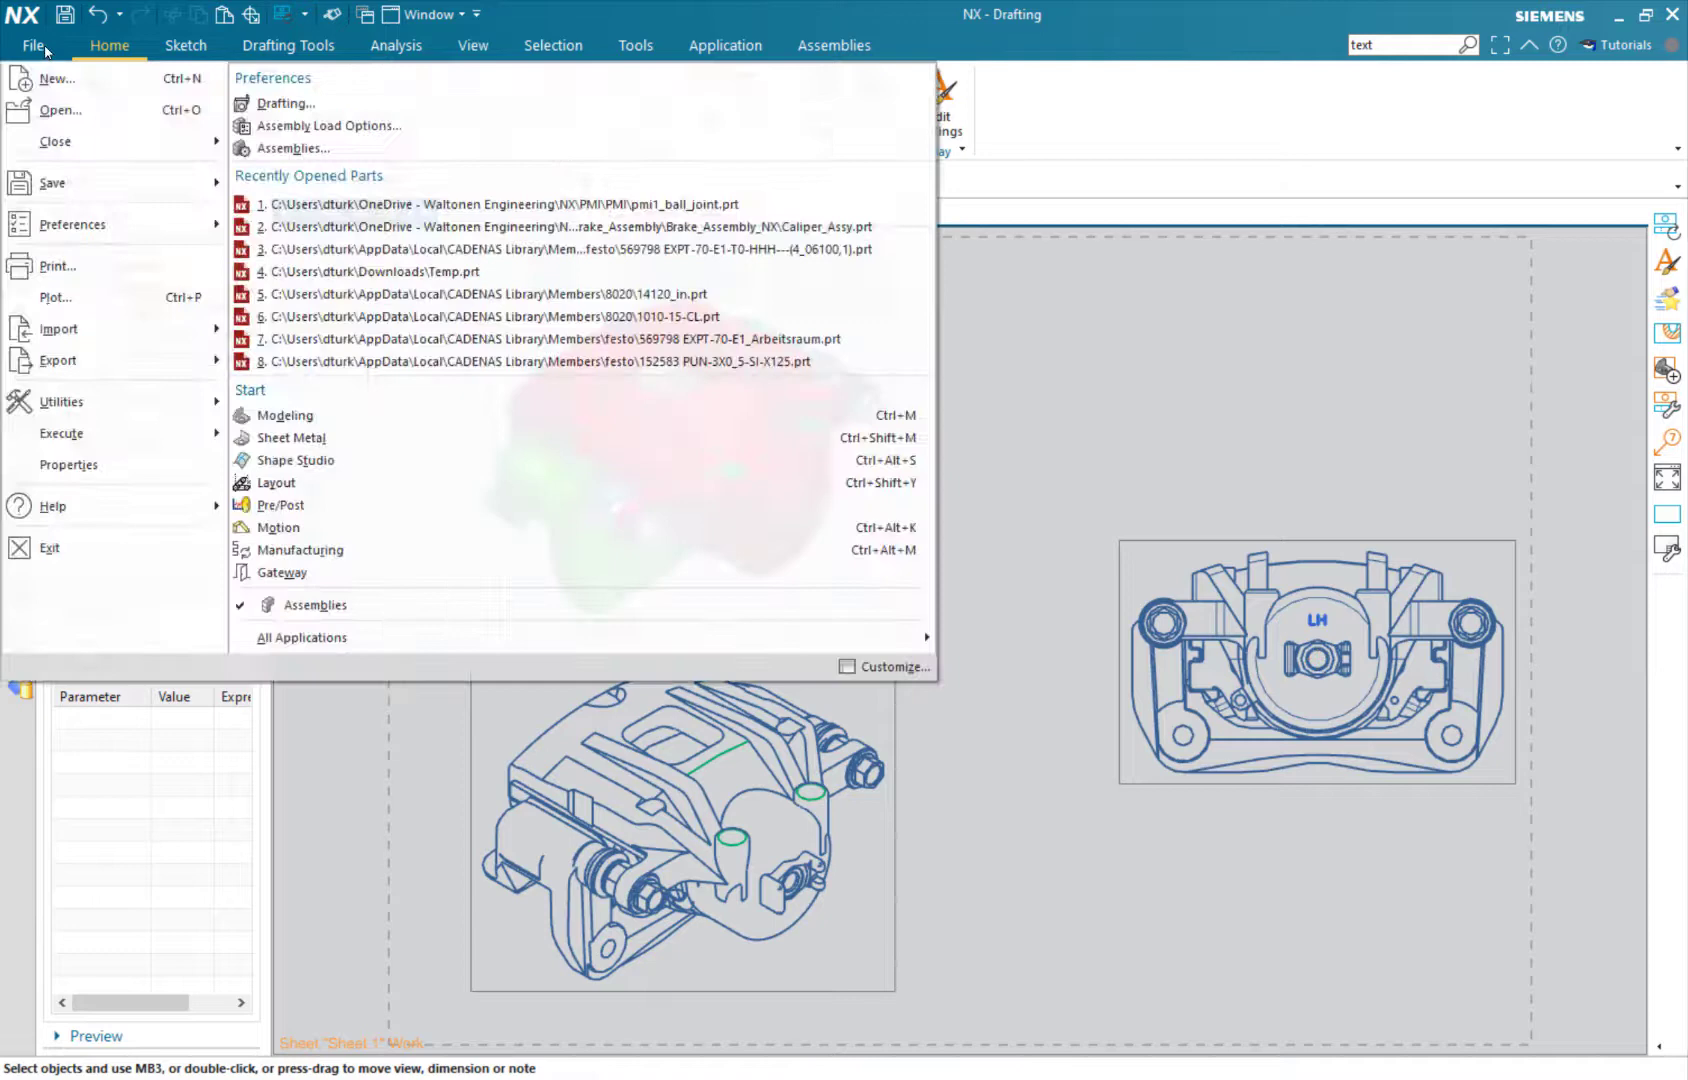
click(320, 413)
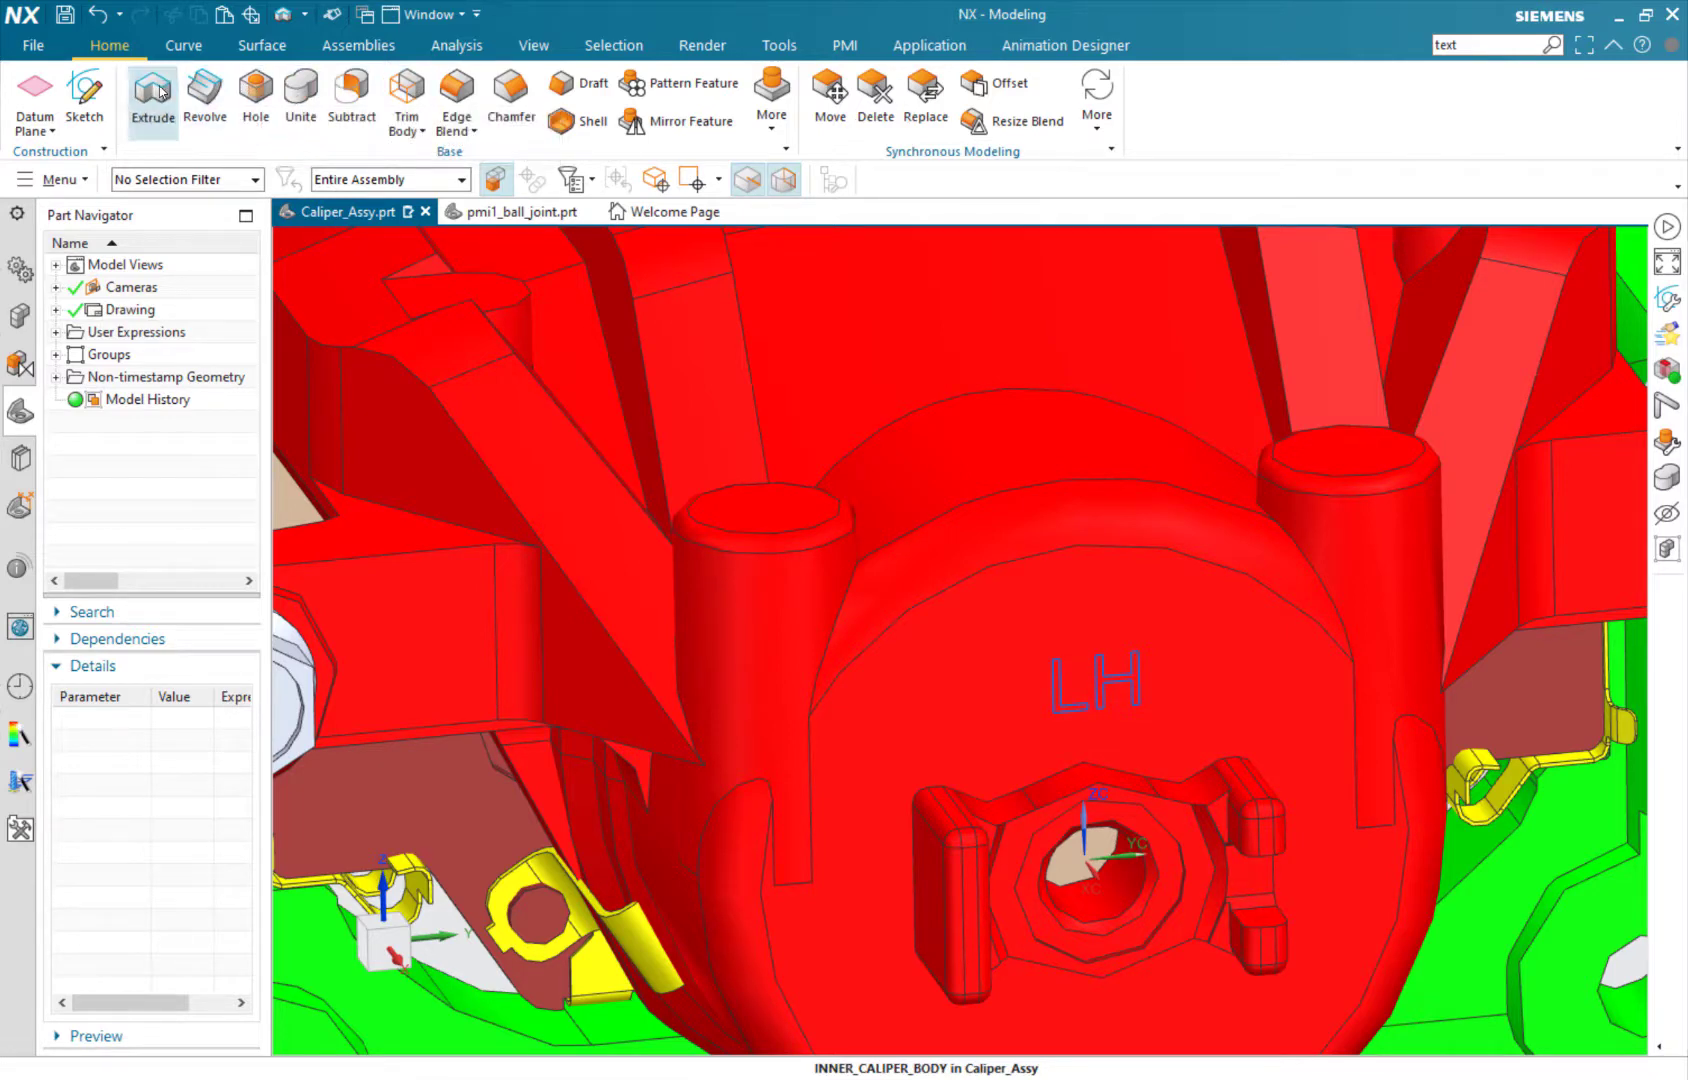
key(x)
click(1120, 682)
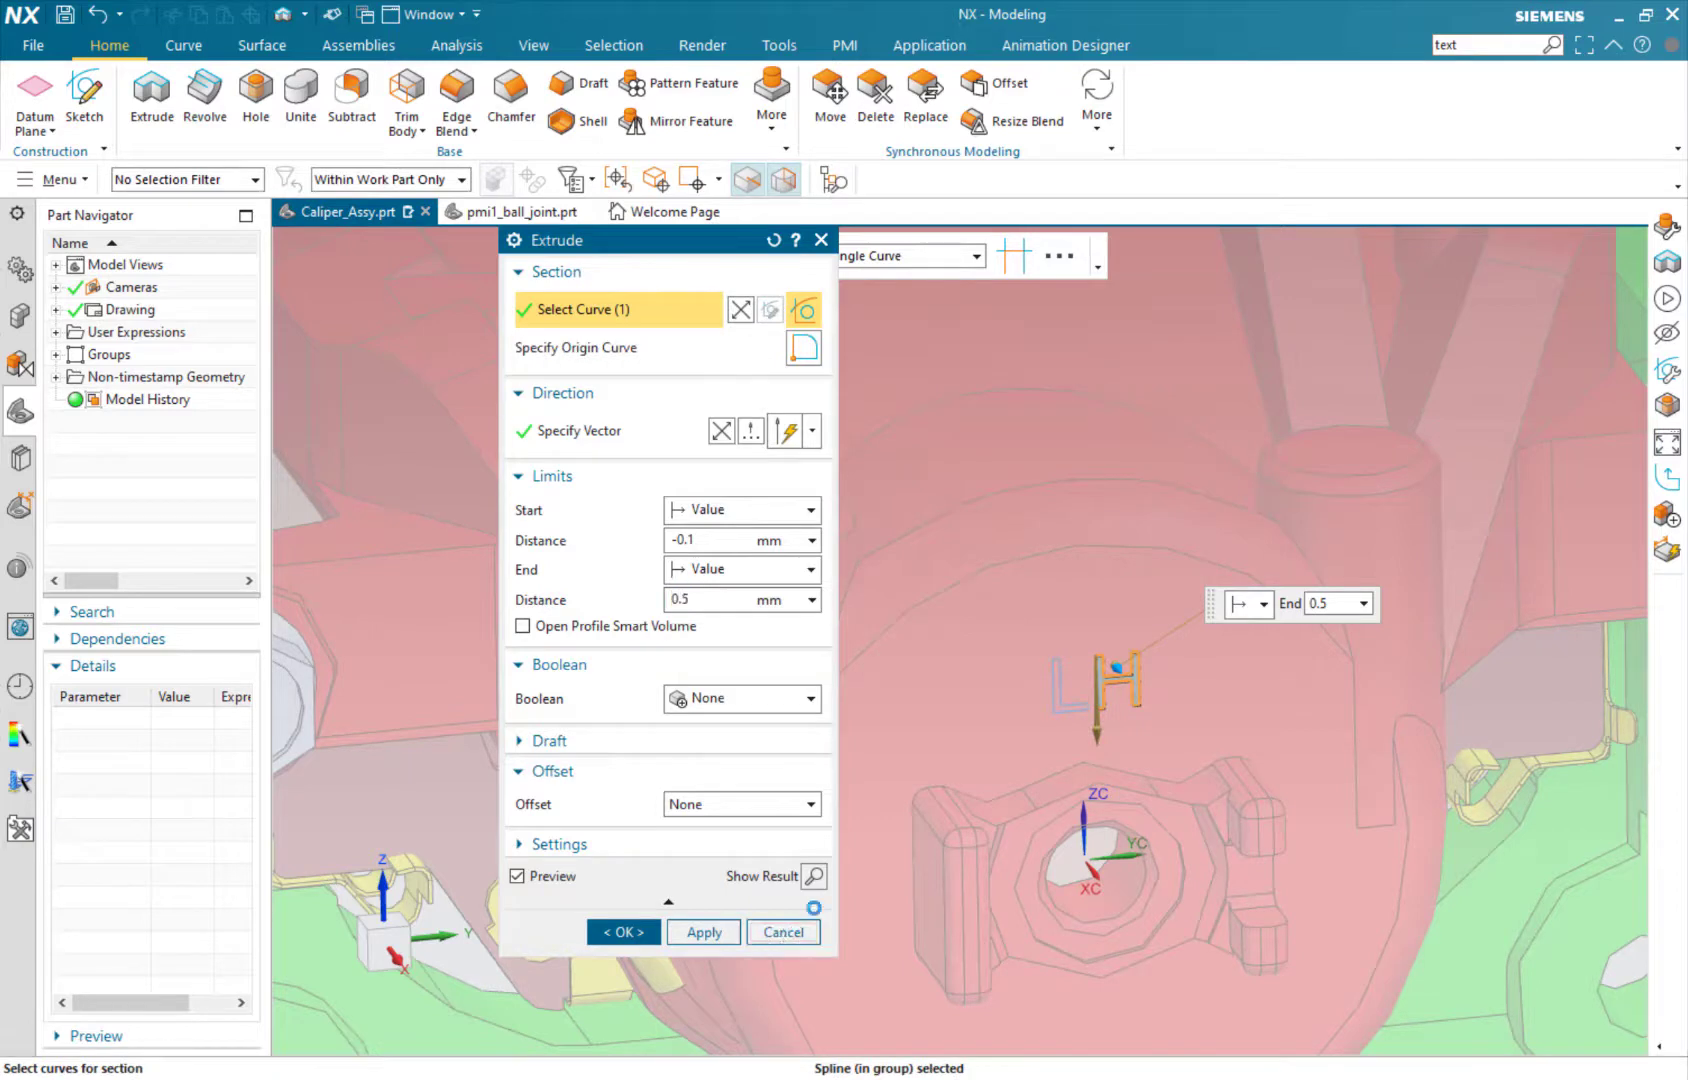
click(783, 932)
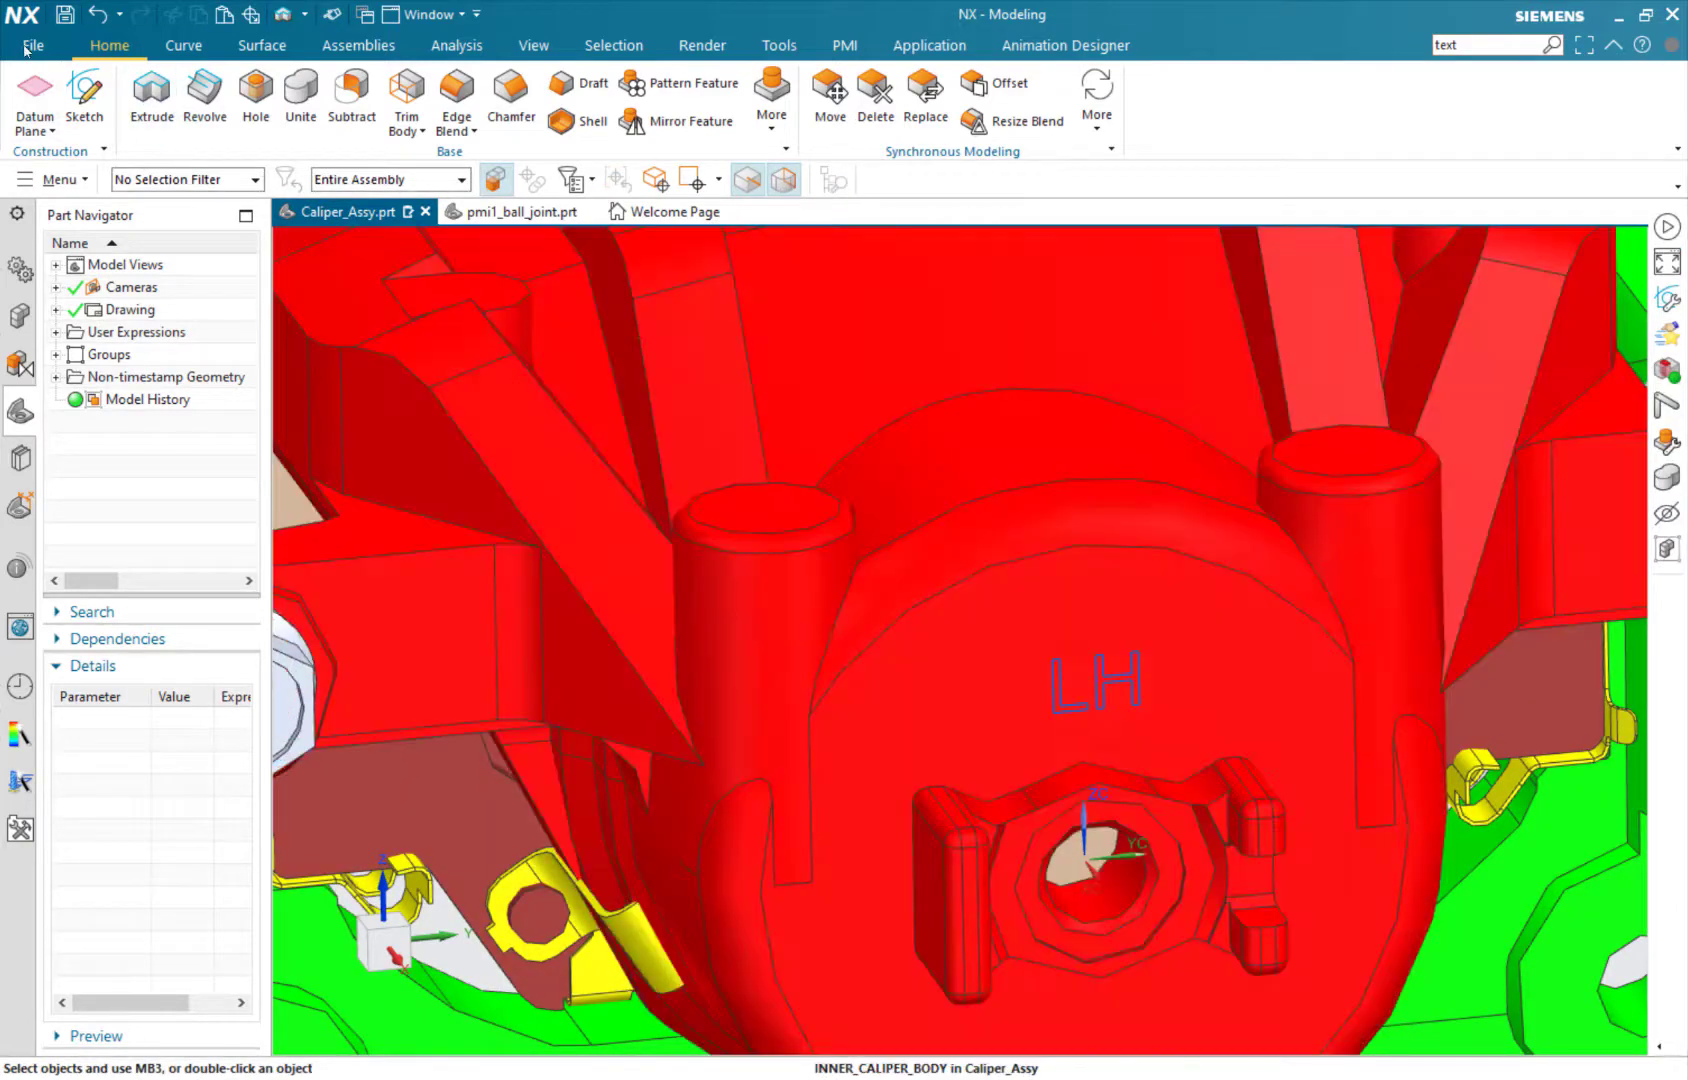
click(29, 45)
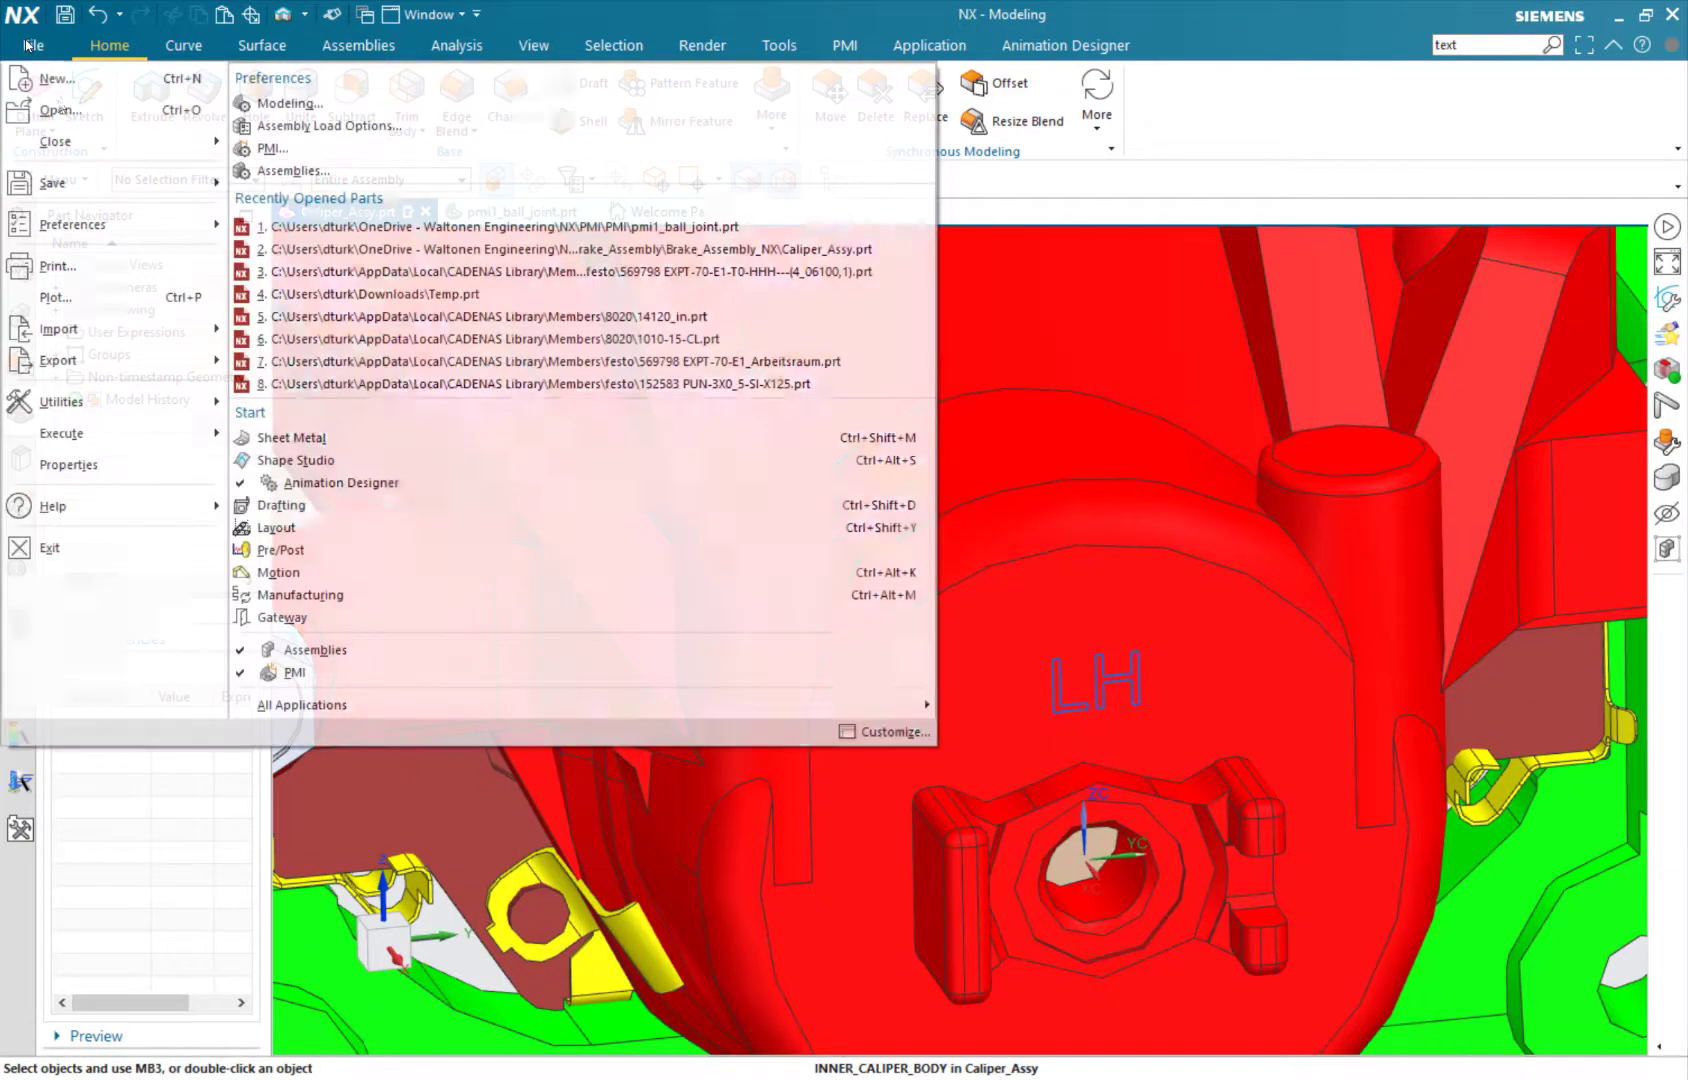
click(281, 512)
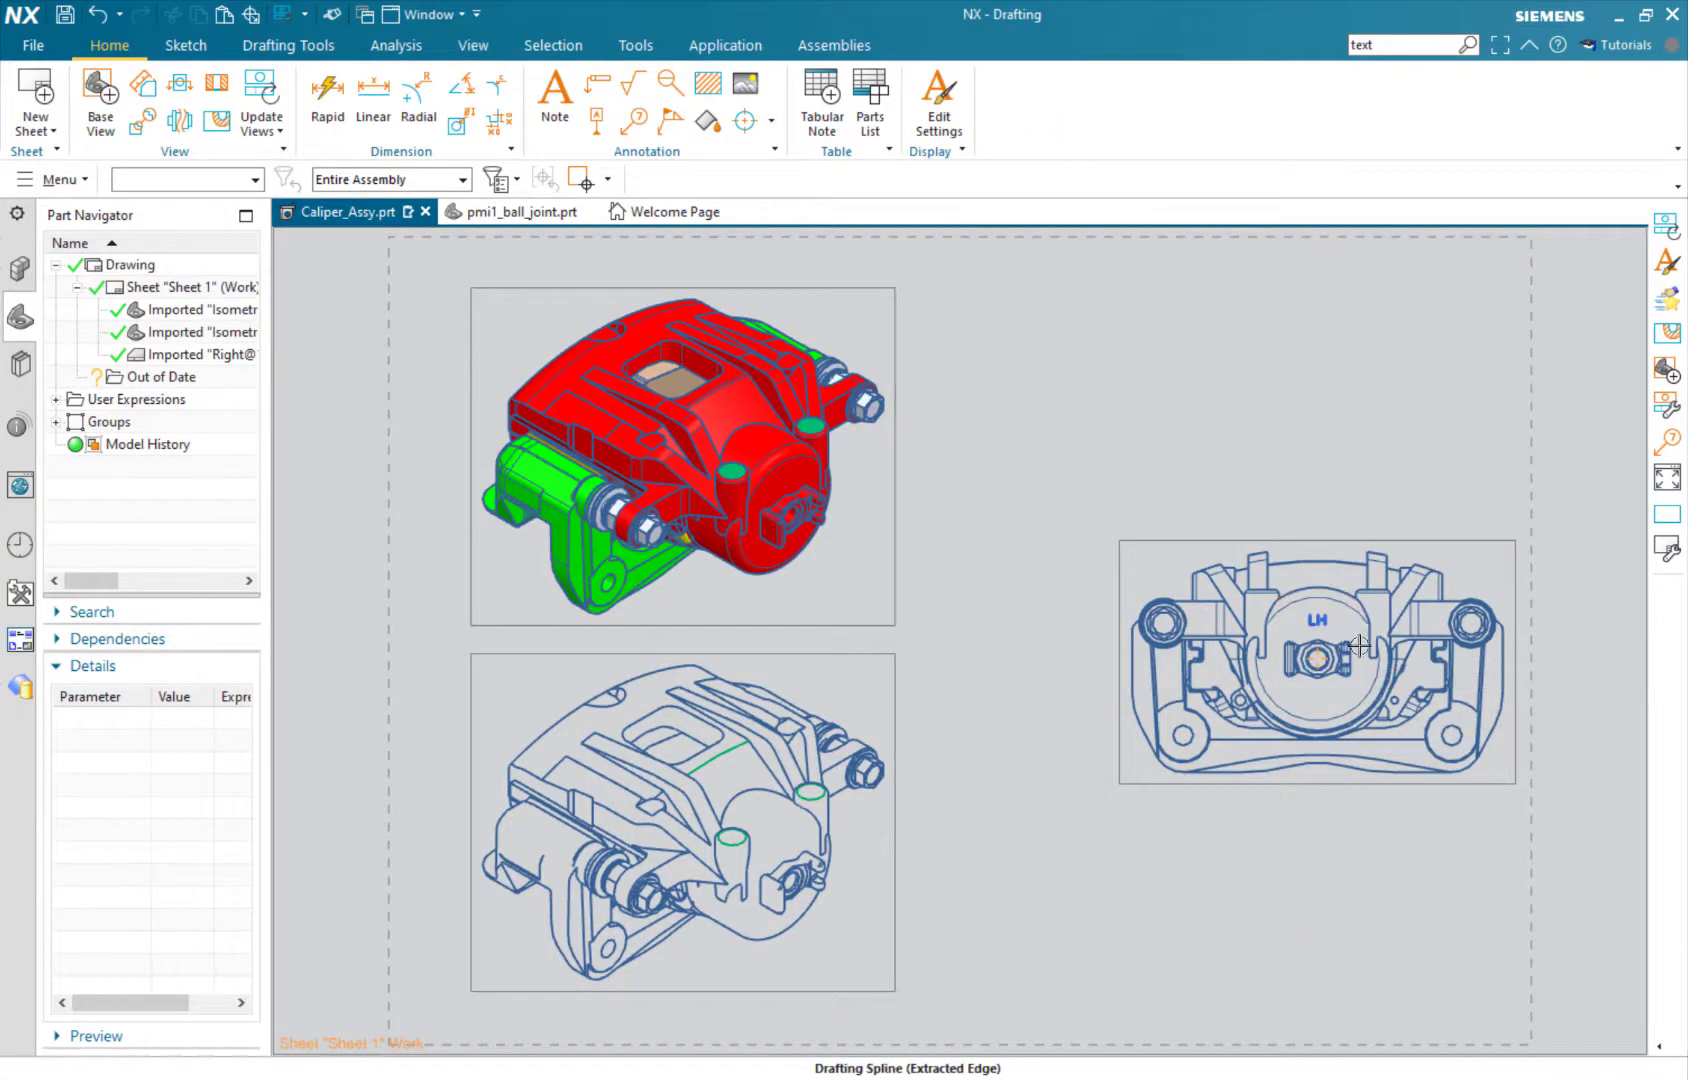
Convert the LH text from model to view-dependent in the Right view with View Dependent Edit, and update that view.
scroll(1359, 646, up, 5)
shift+middle_drag(1324, 546, 1197, 550)
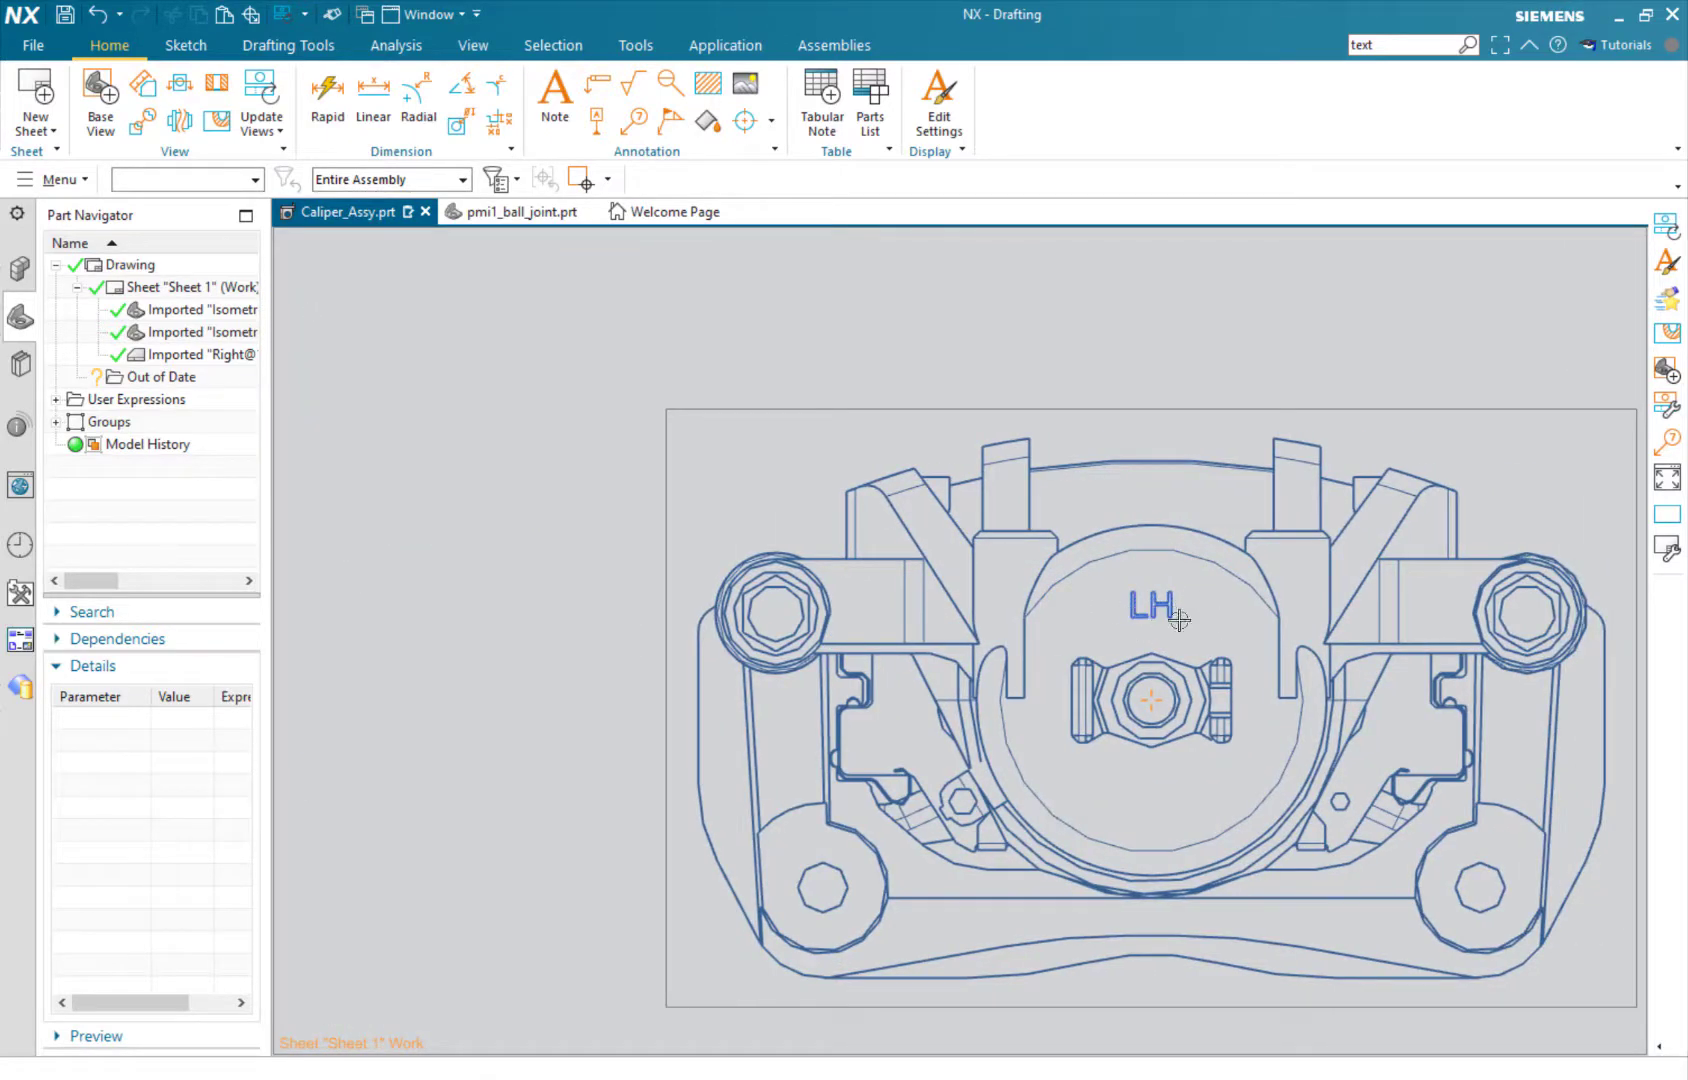
right_click(1094, 413)
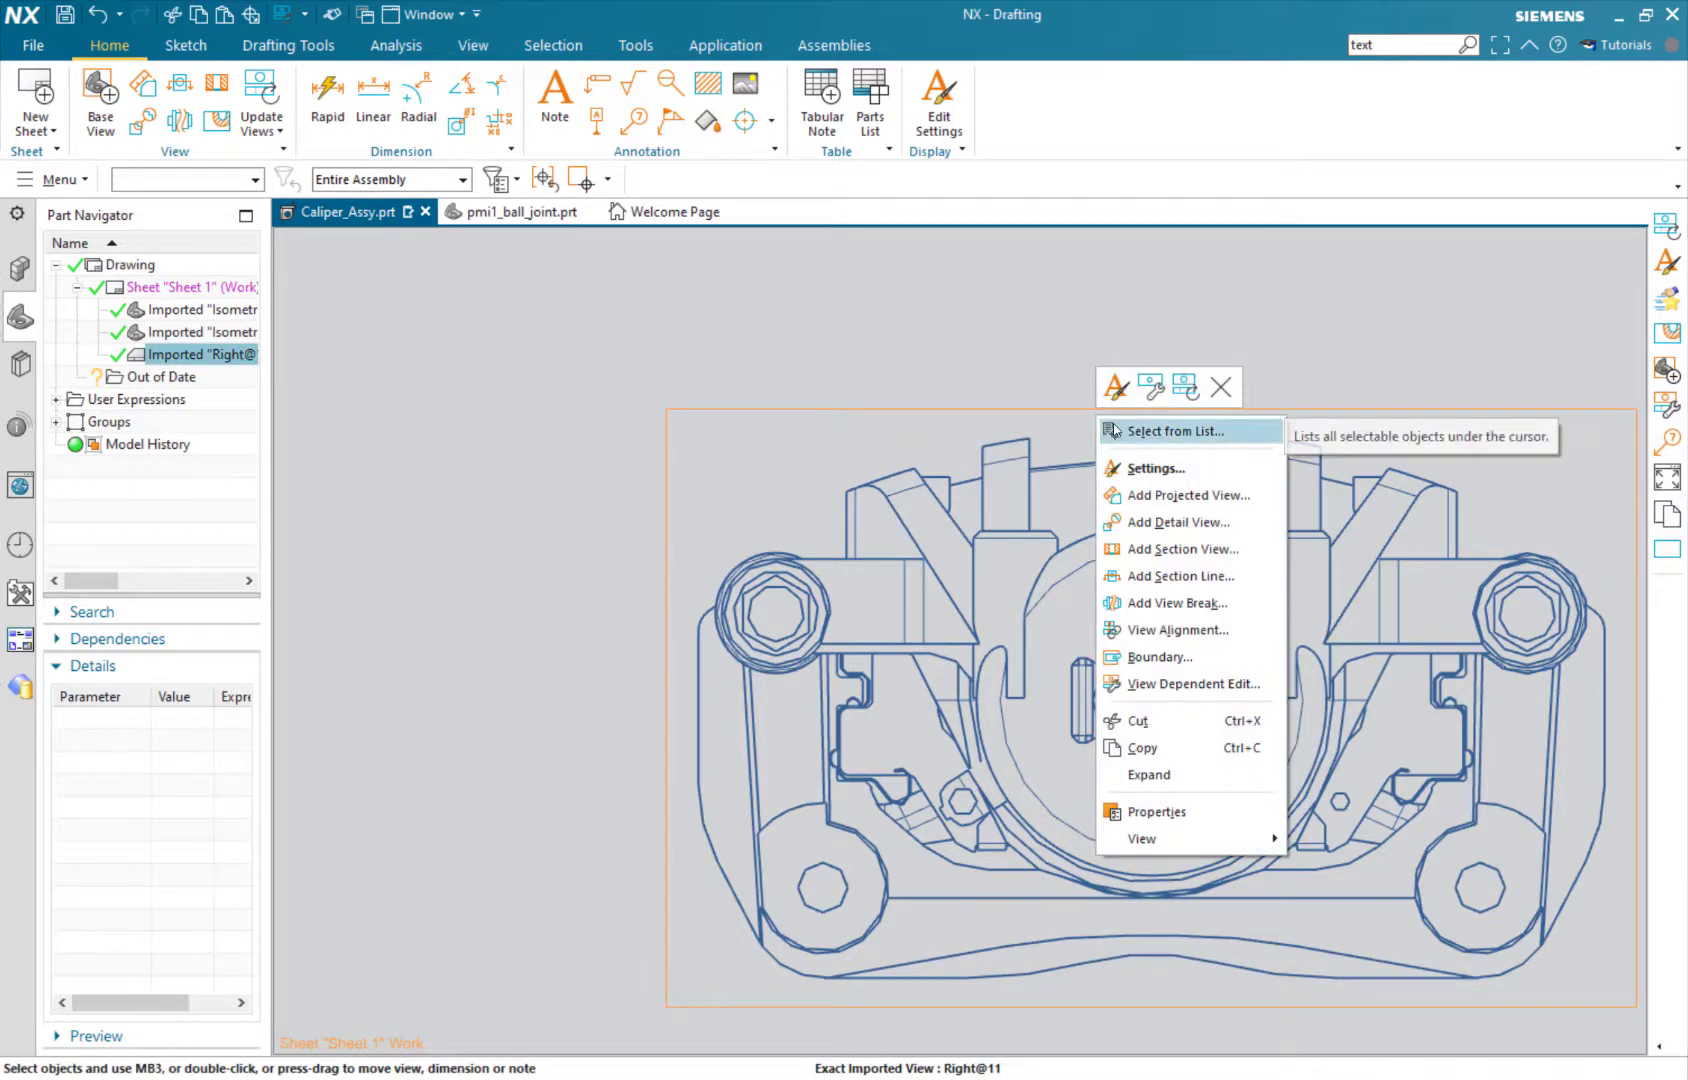
click(1150, 684)
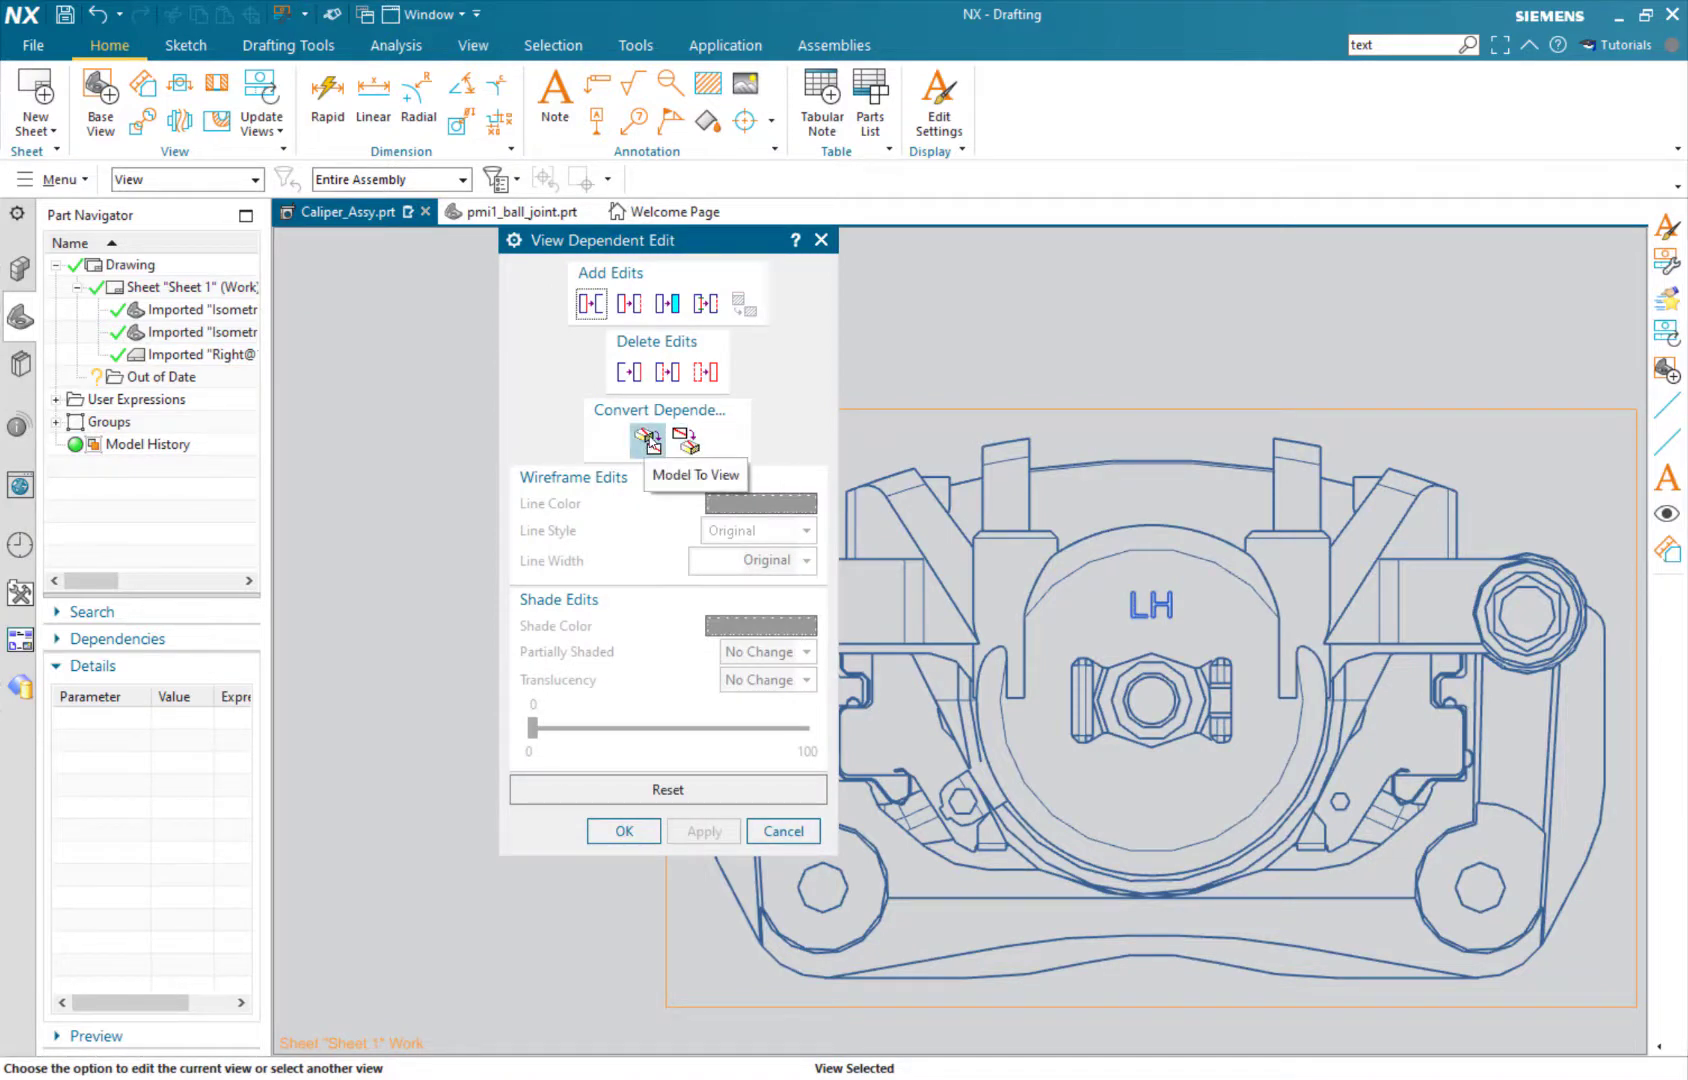
click(648, 440)
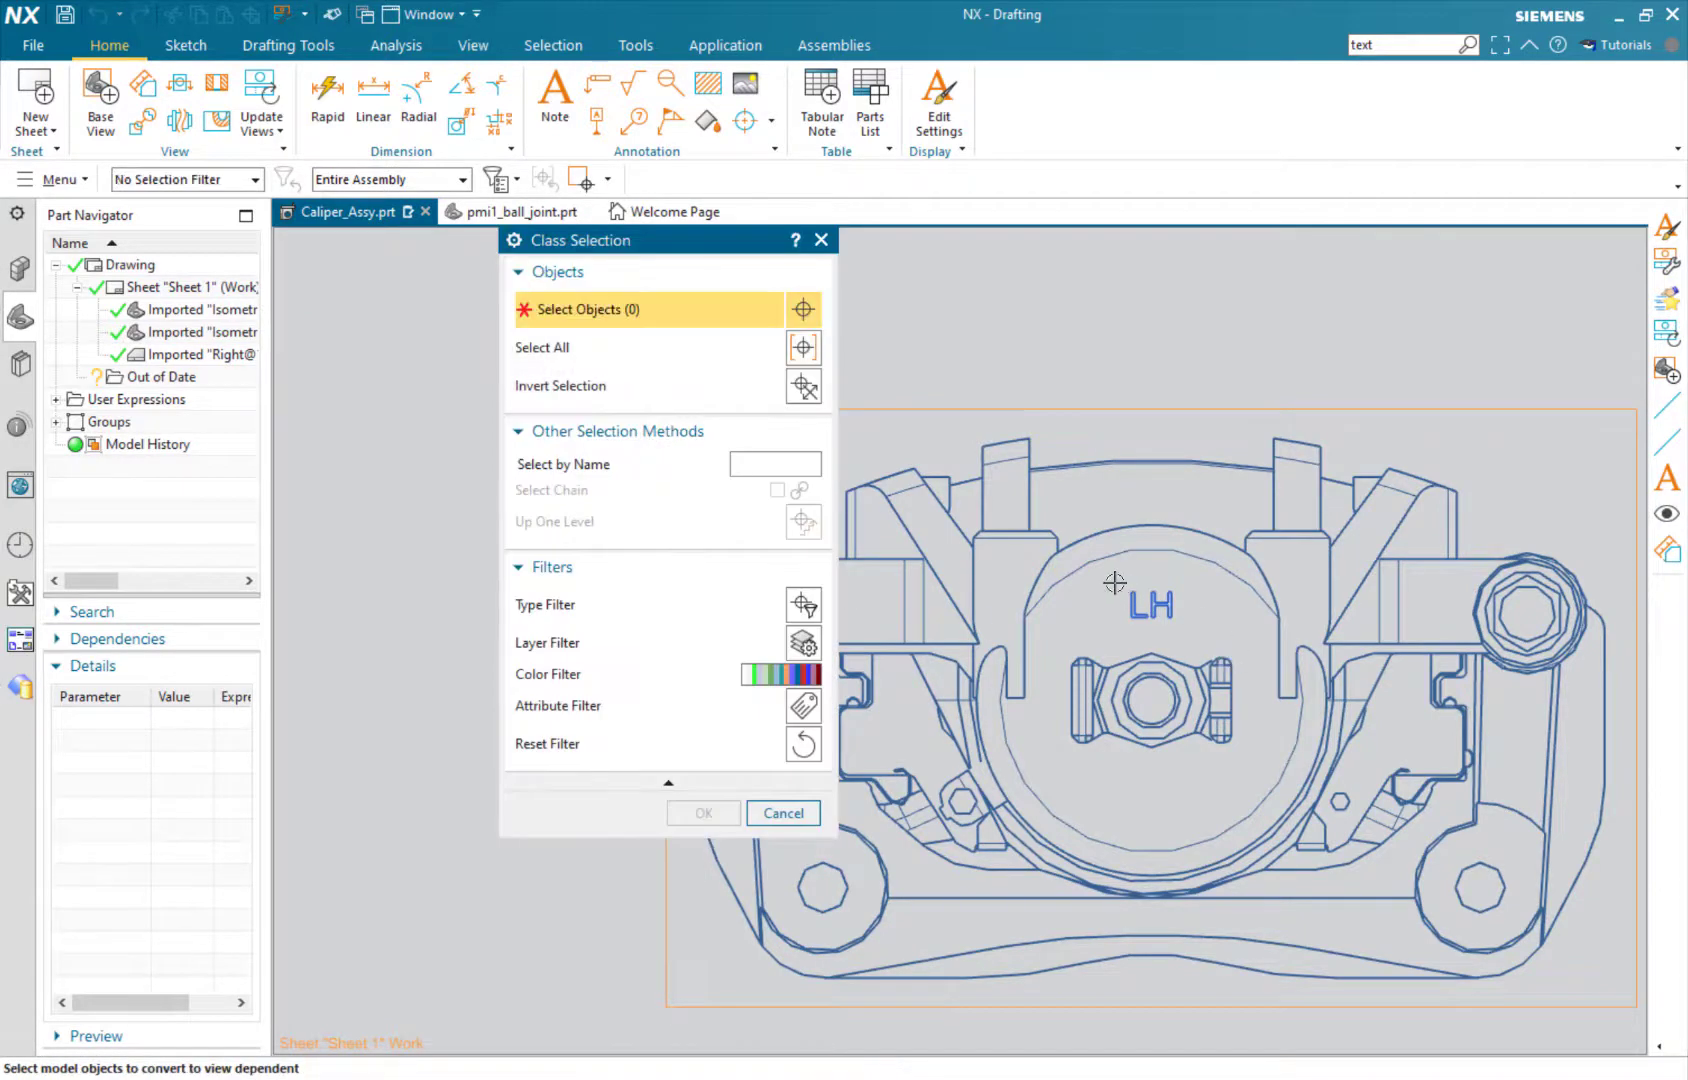
click(1178, 626)
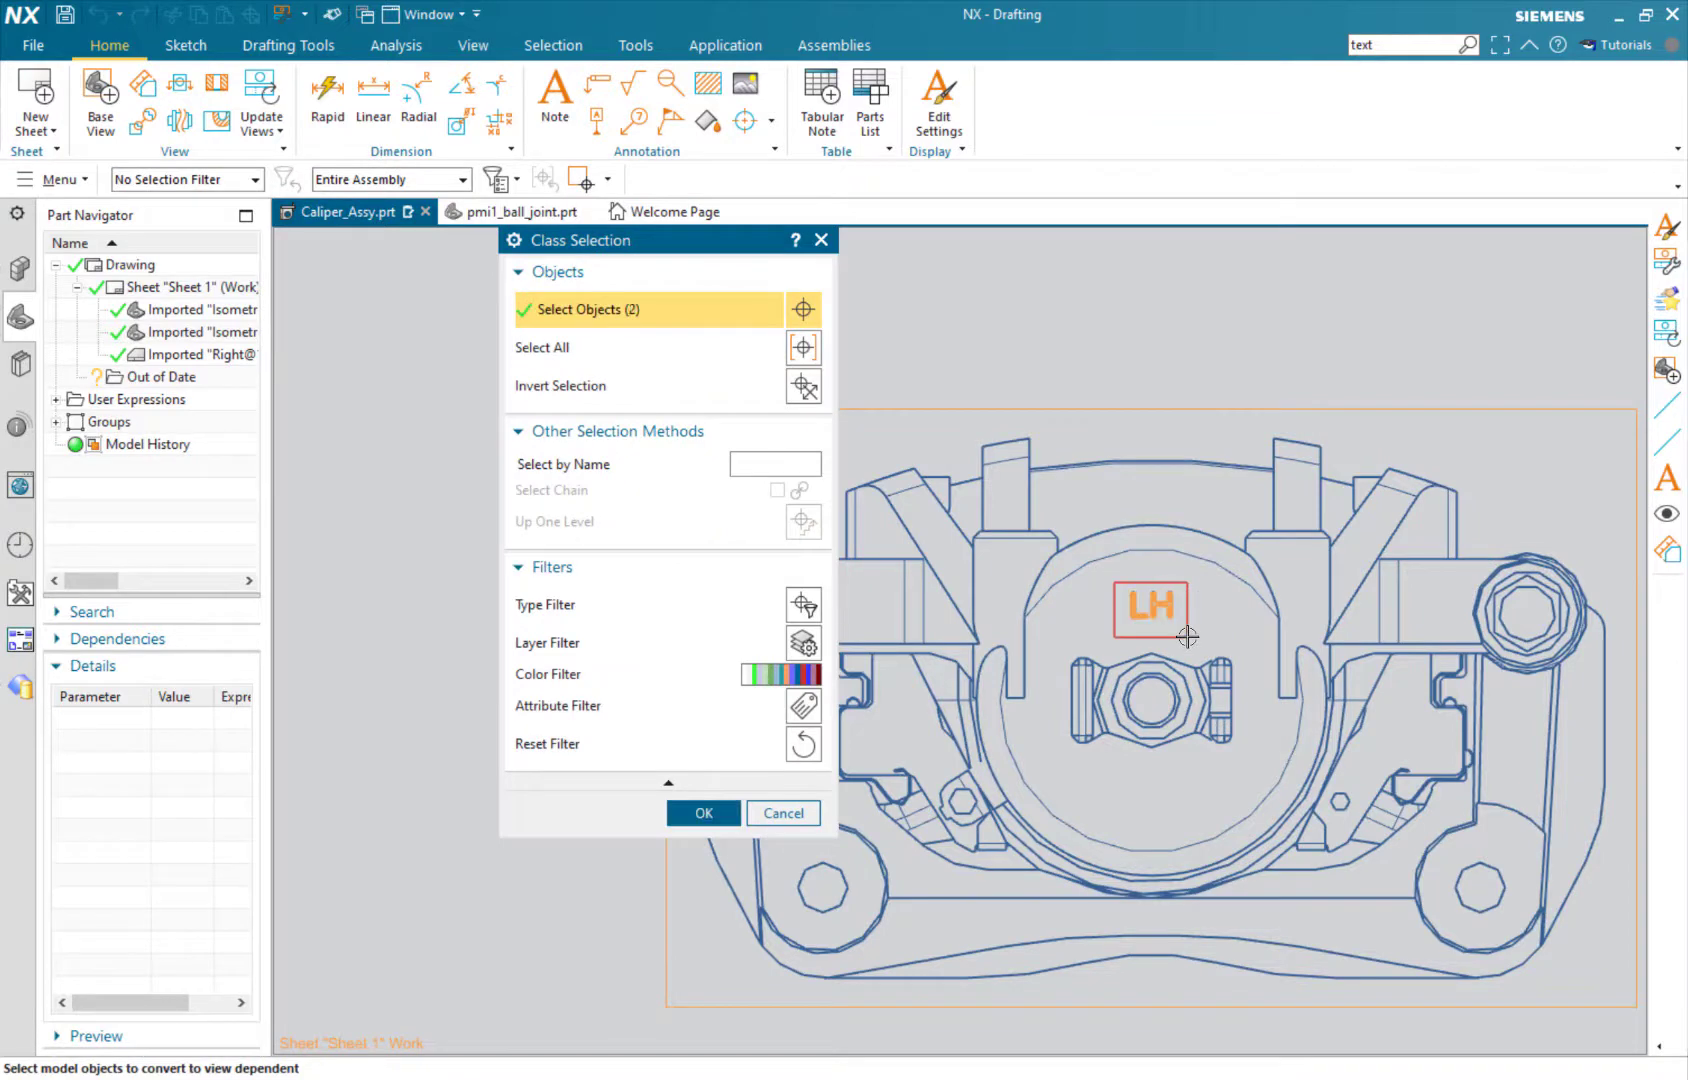
click(702, 816)
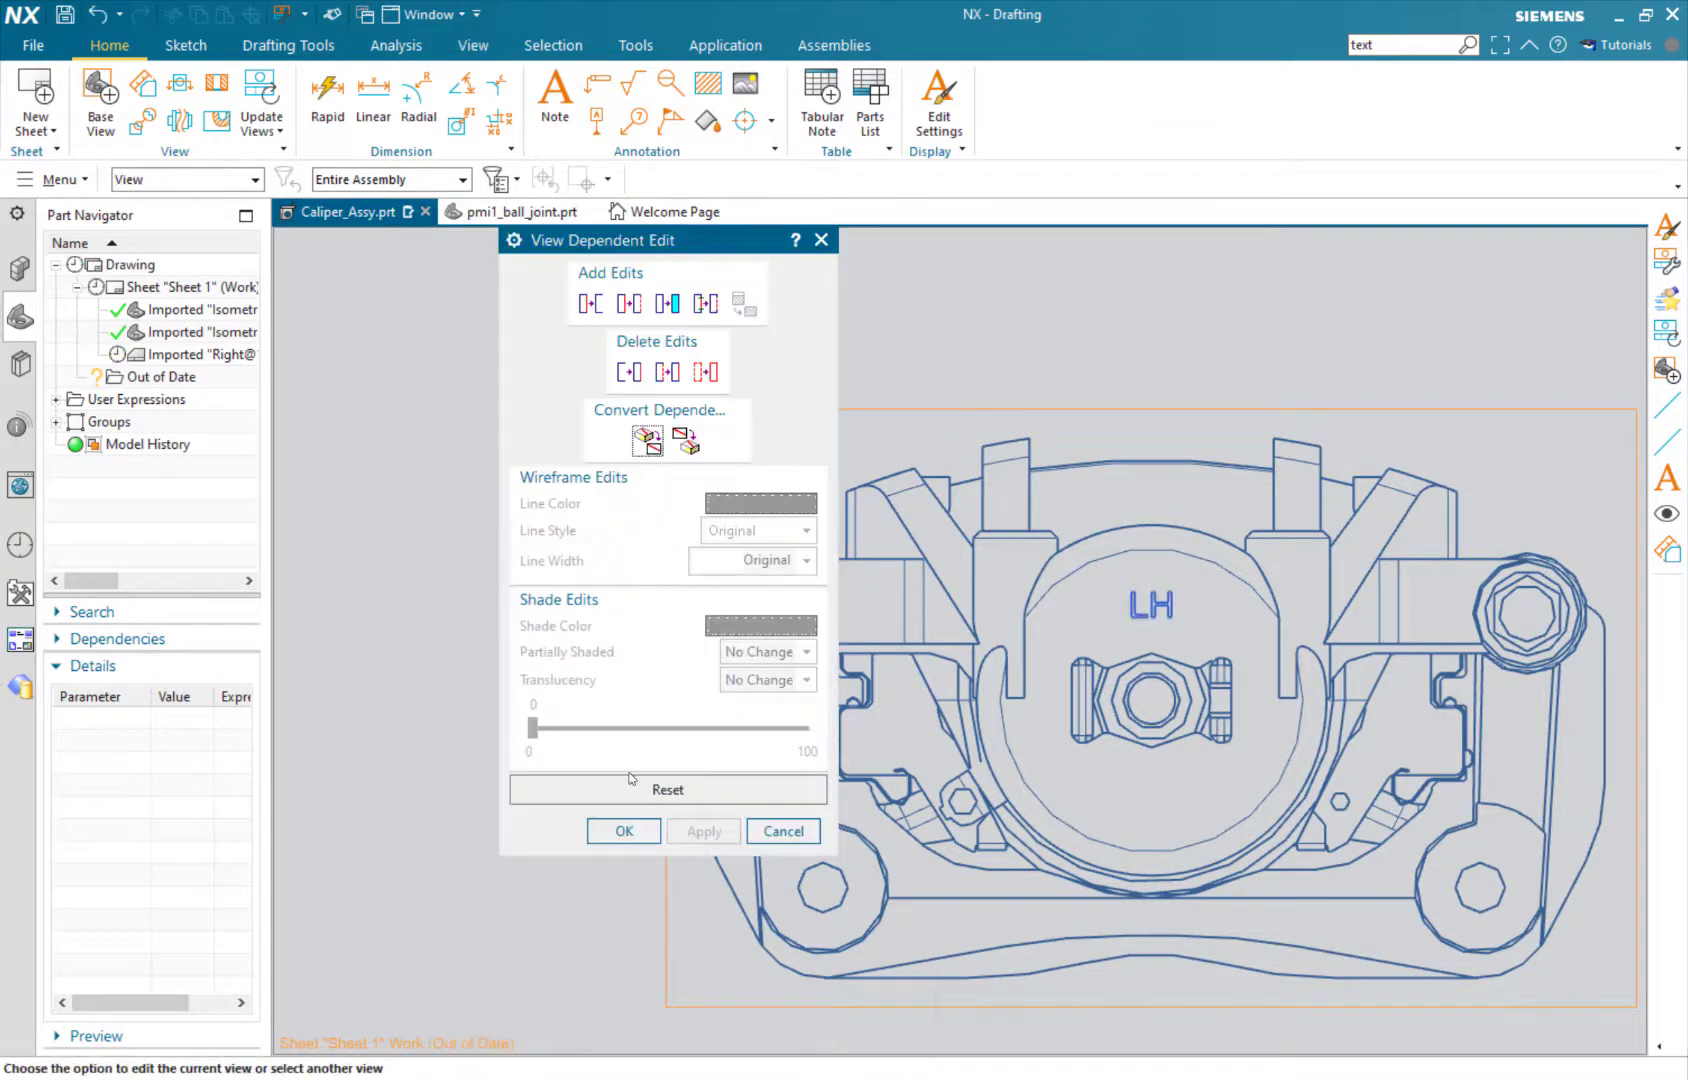
click(623, 831)
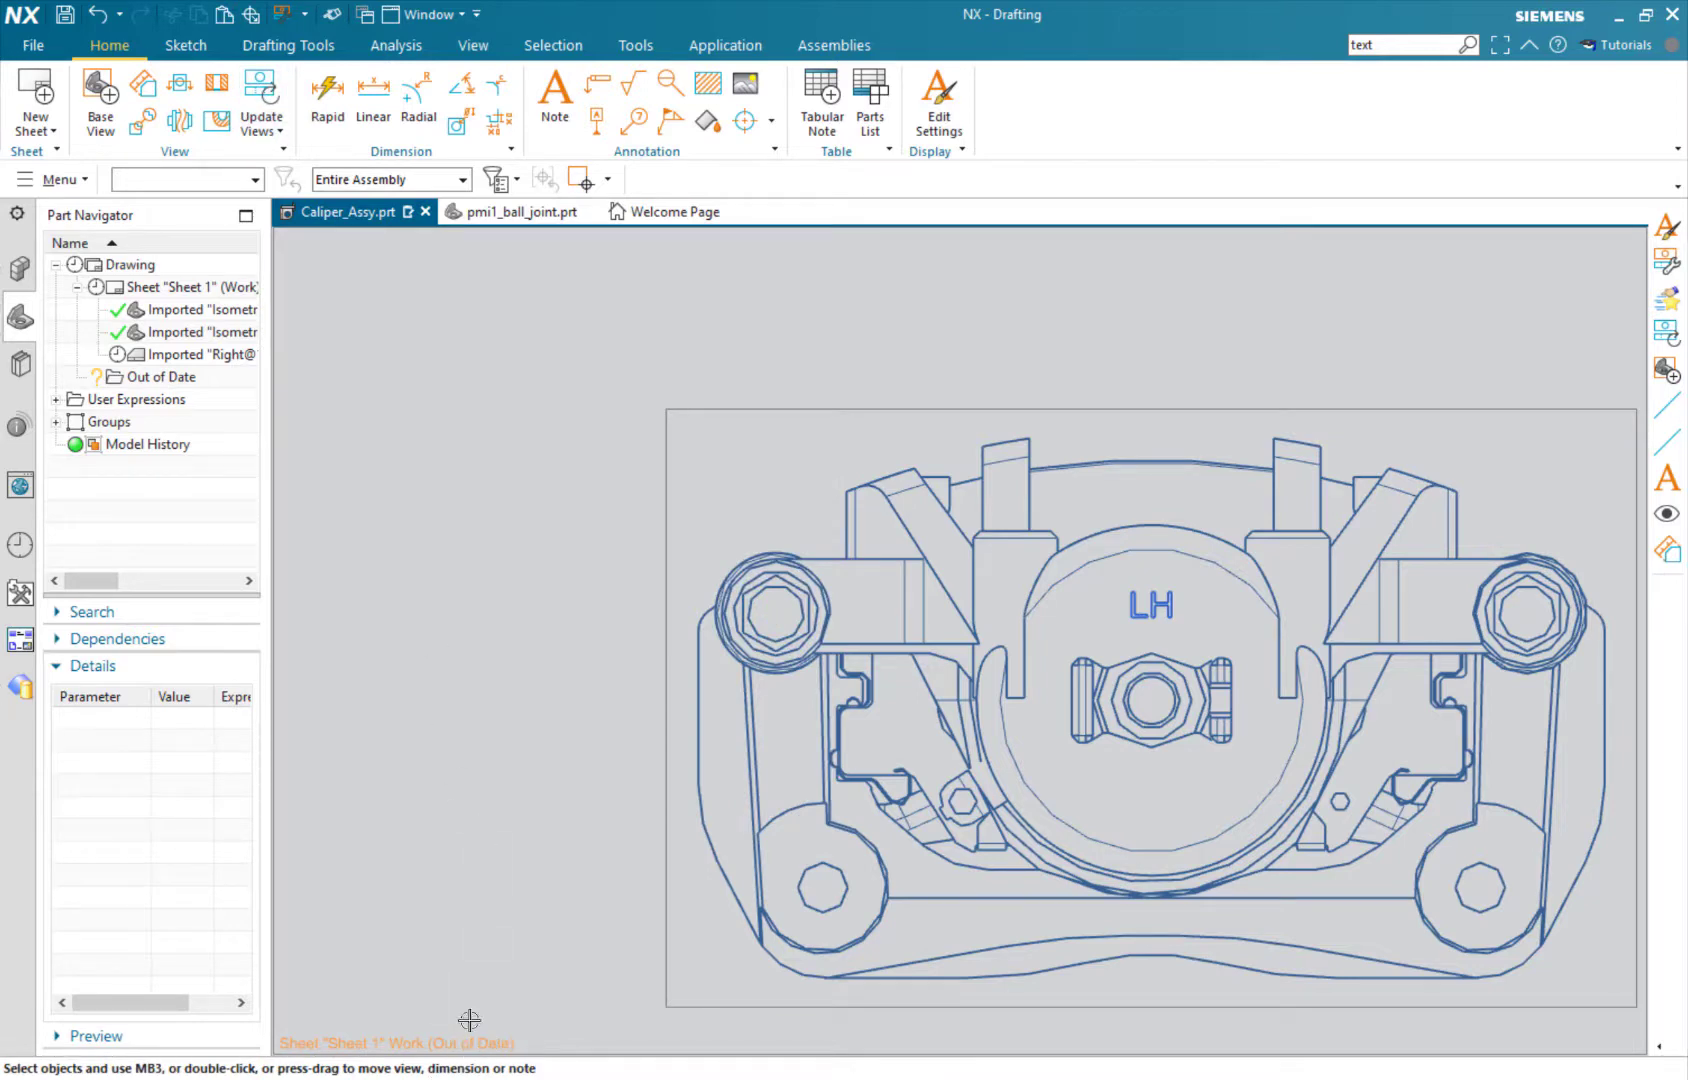
click(261, 100)
click(585, 598)
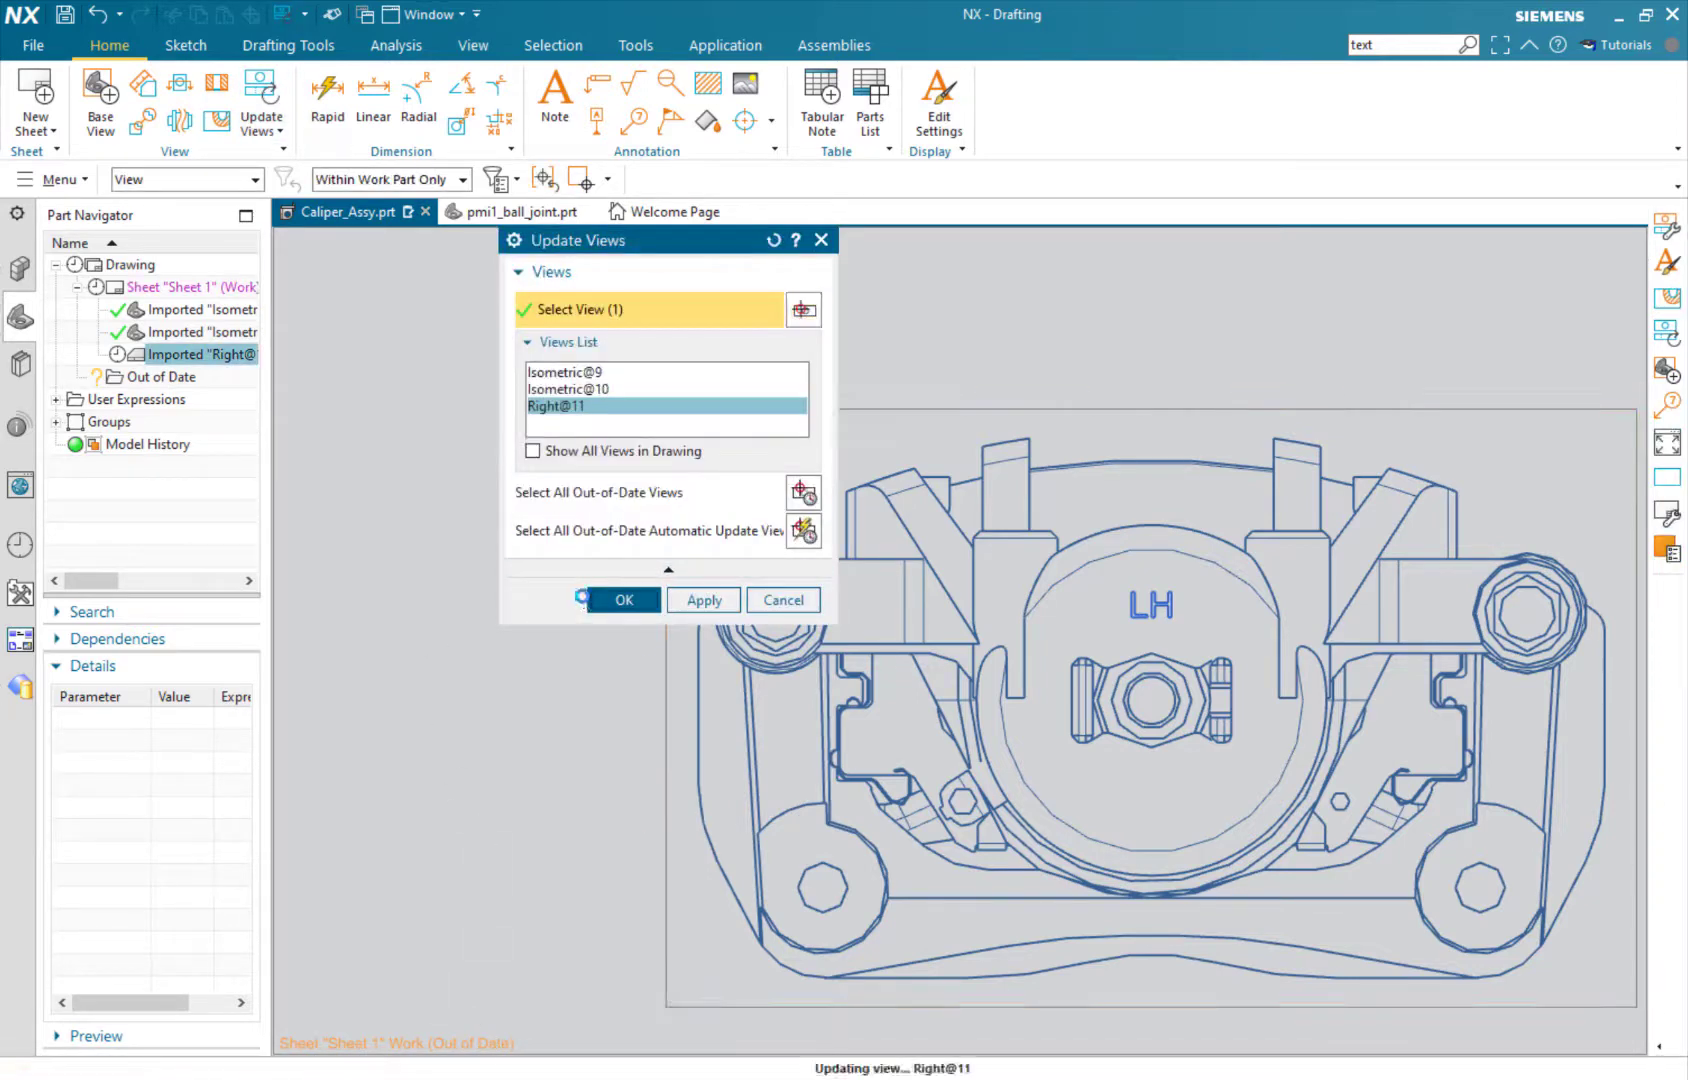
Switch to Modeling to check the caliper body's round face for the LH text.
click(30, 48)
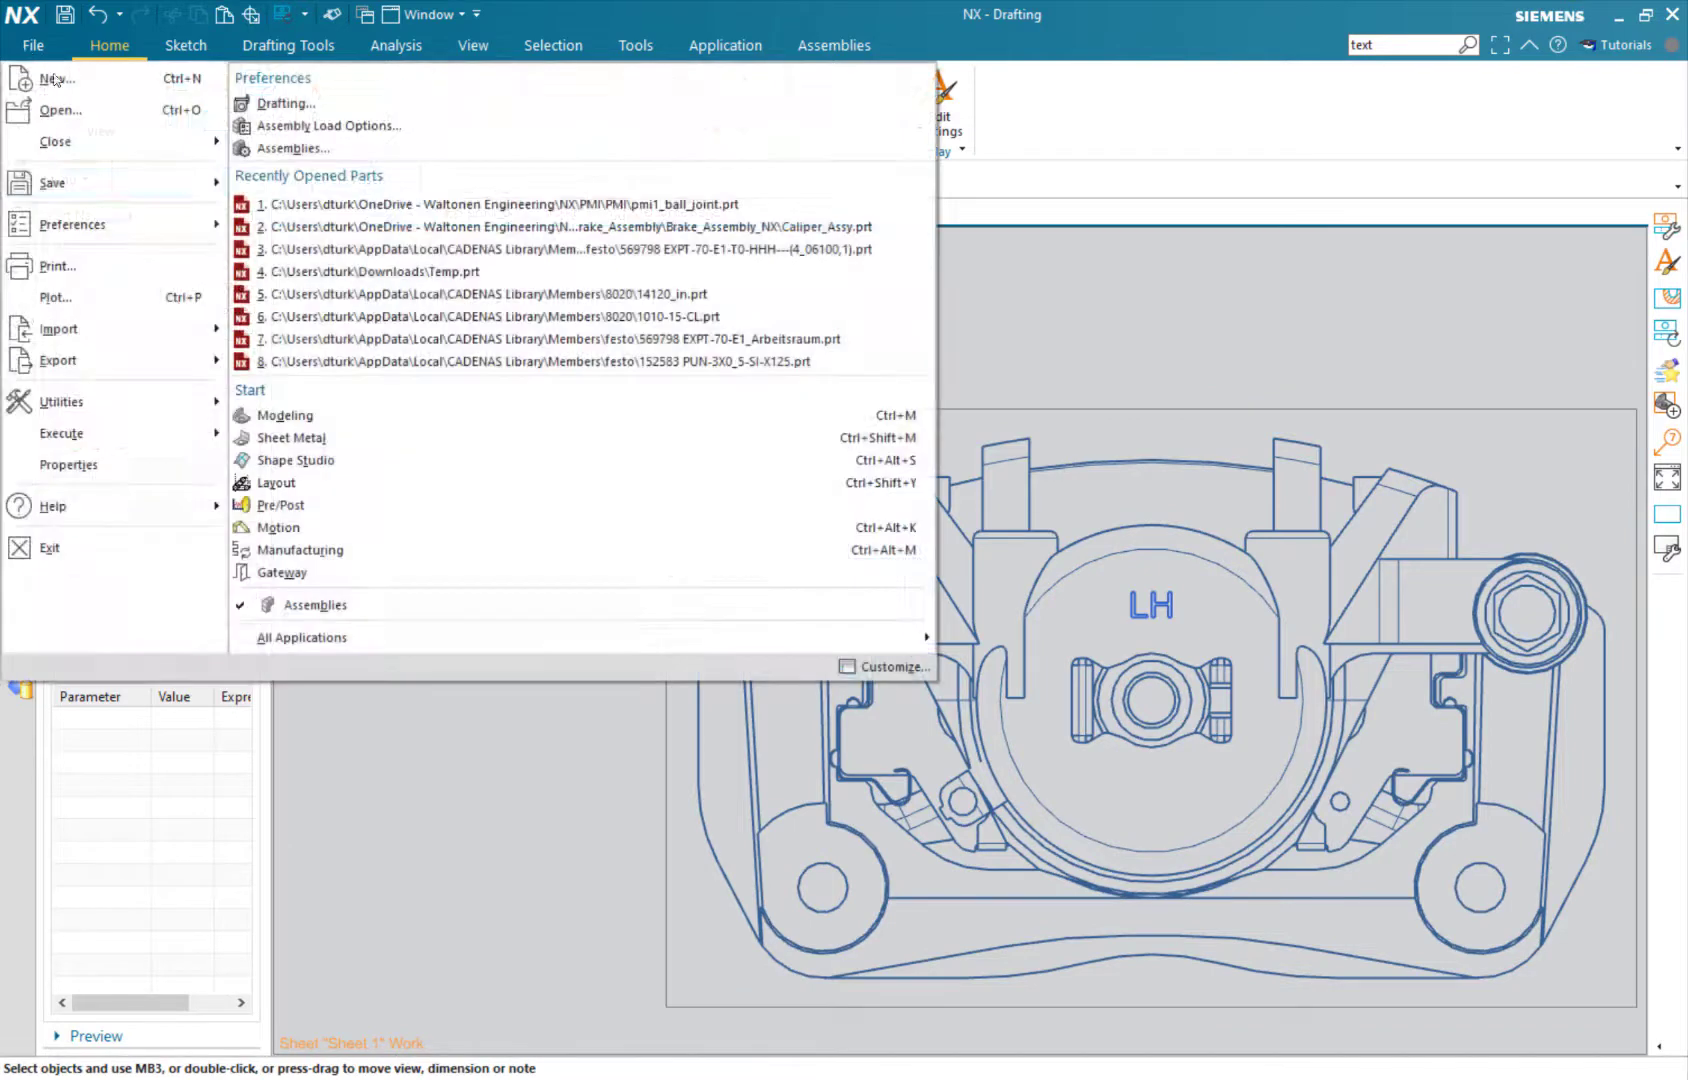
click(429, 434)
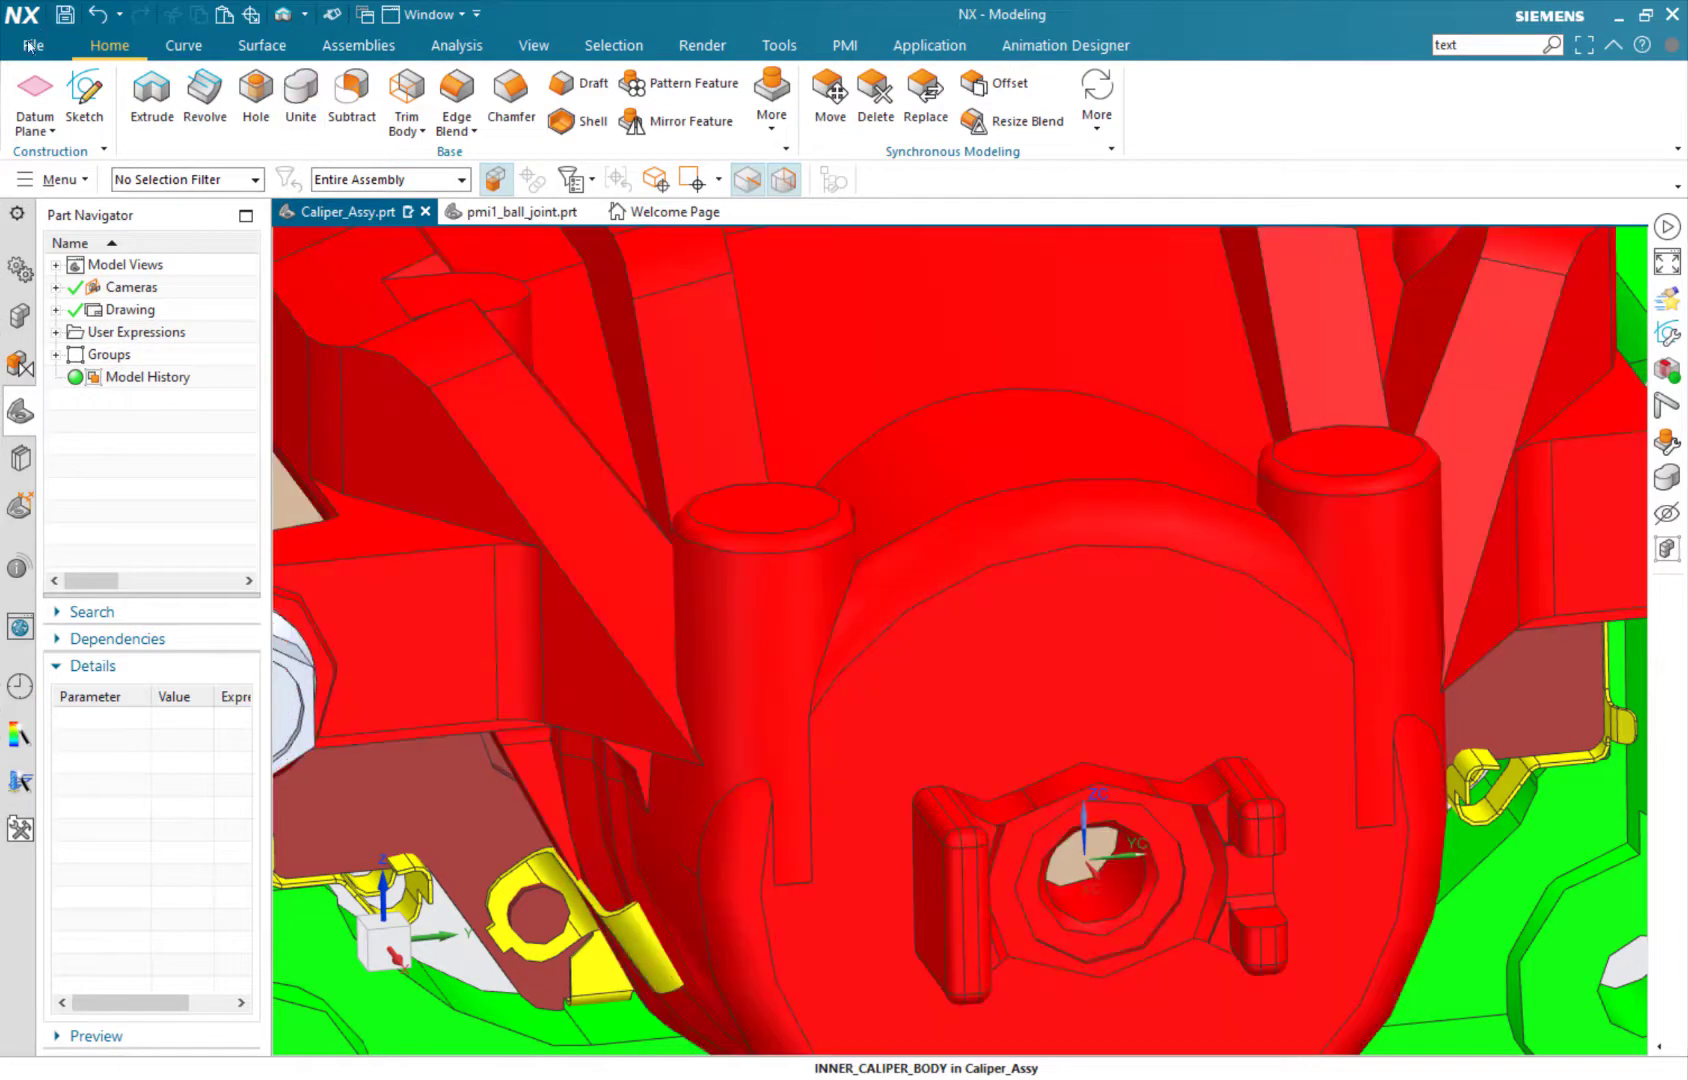
Return from Modeling to the Drafting application to show the caliper drawing sheet.
click(30, 47)
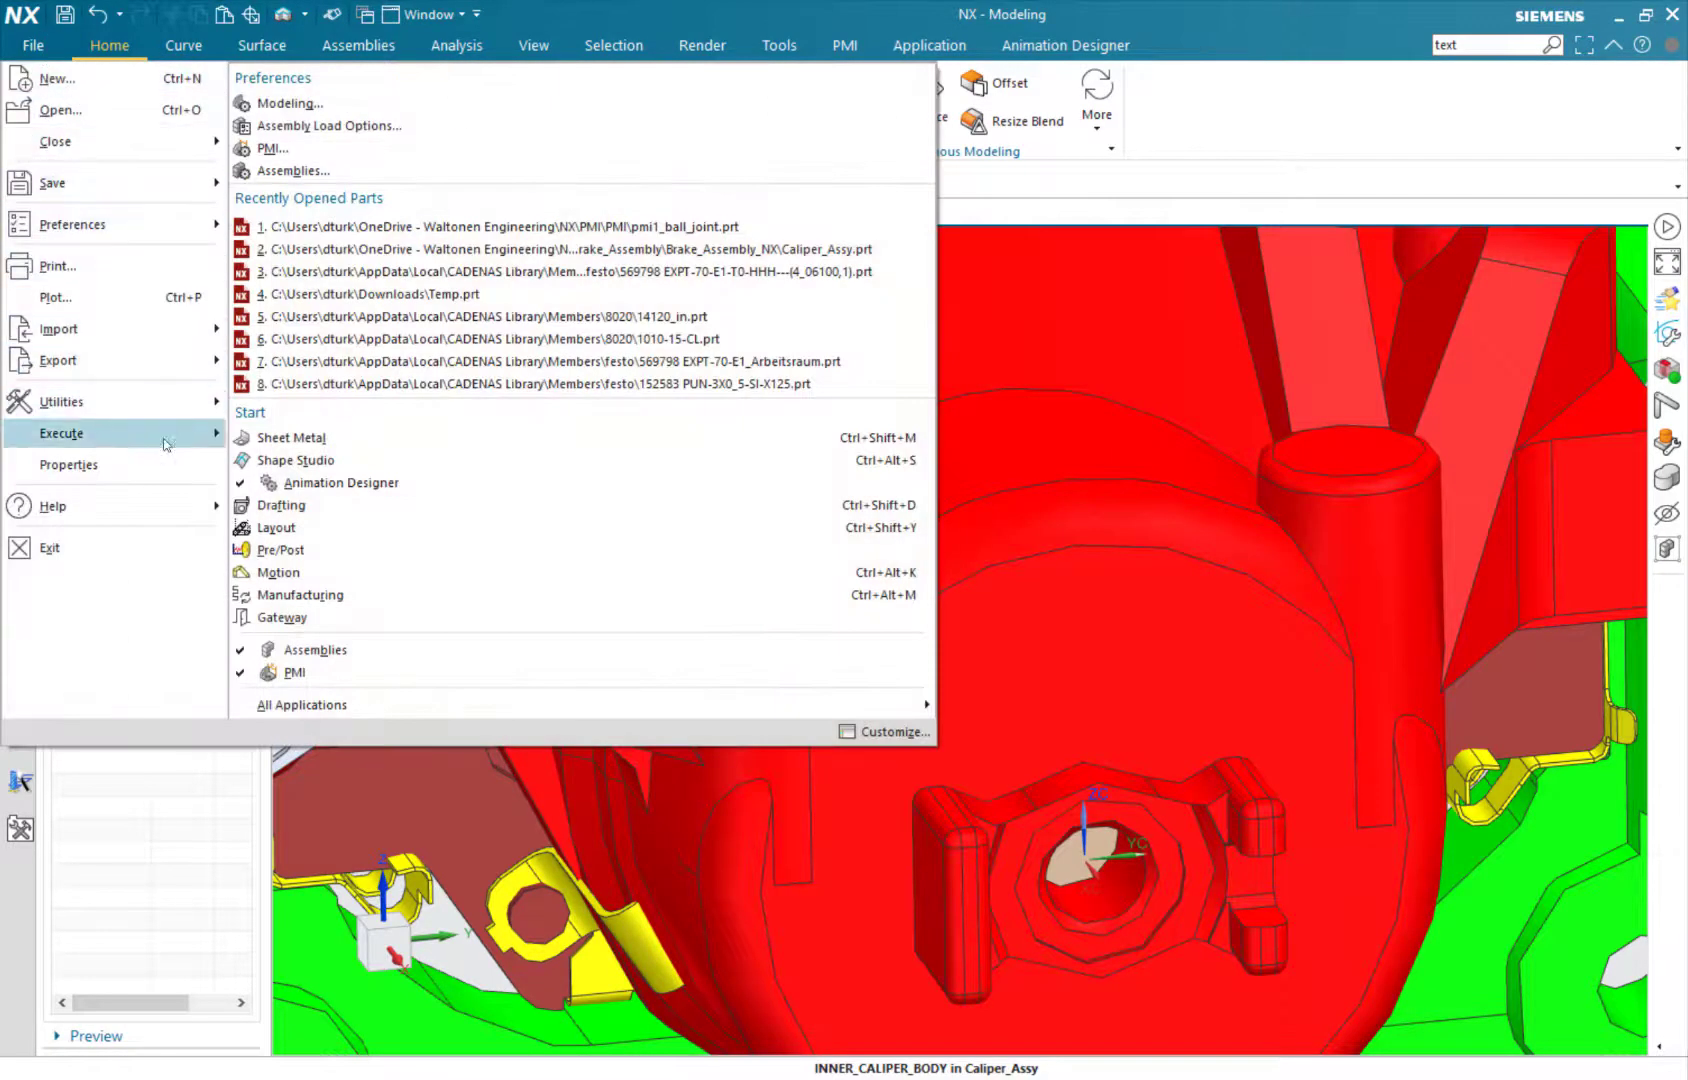
click(267, 505)
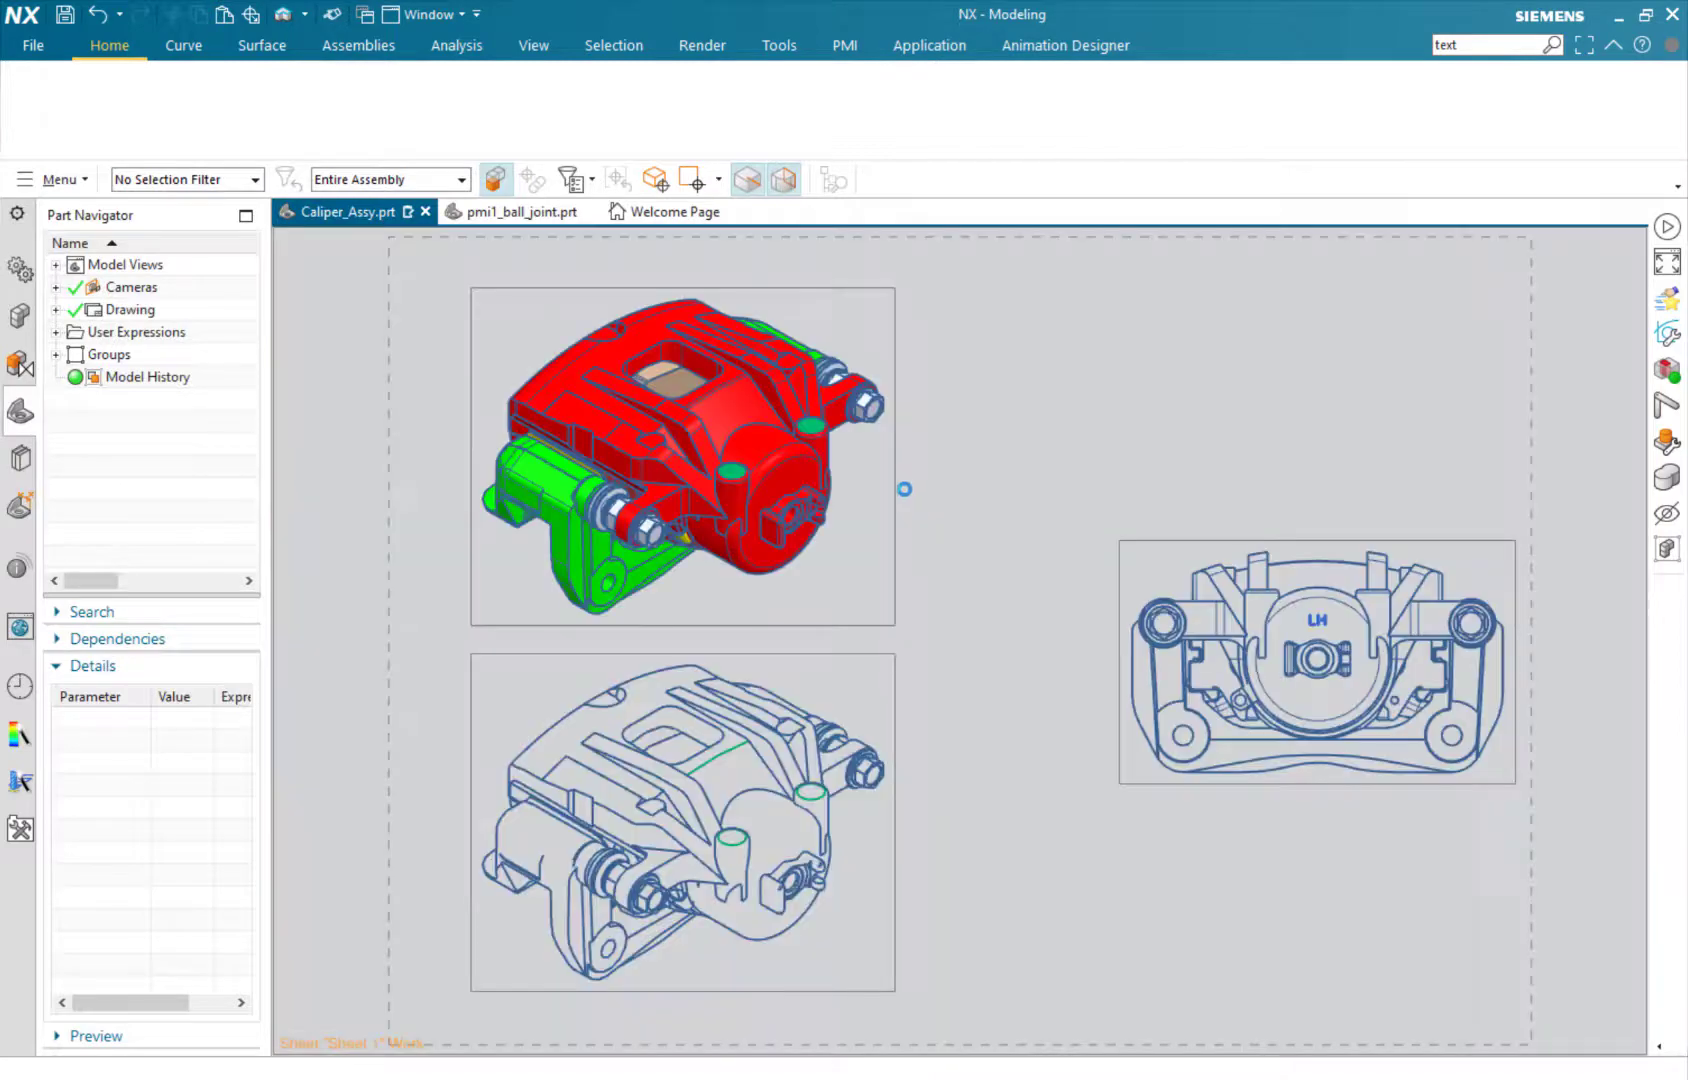
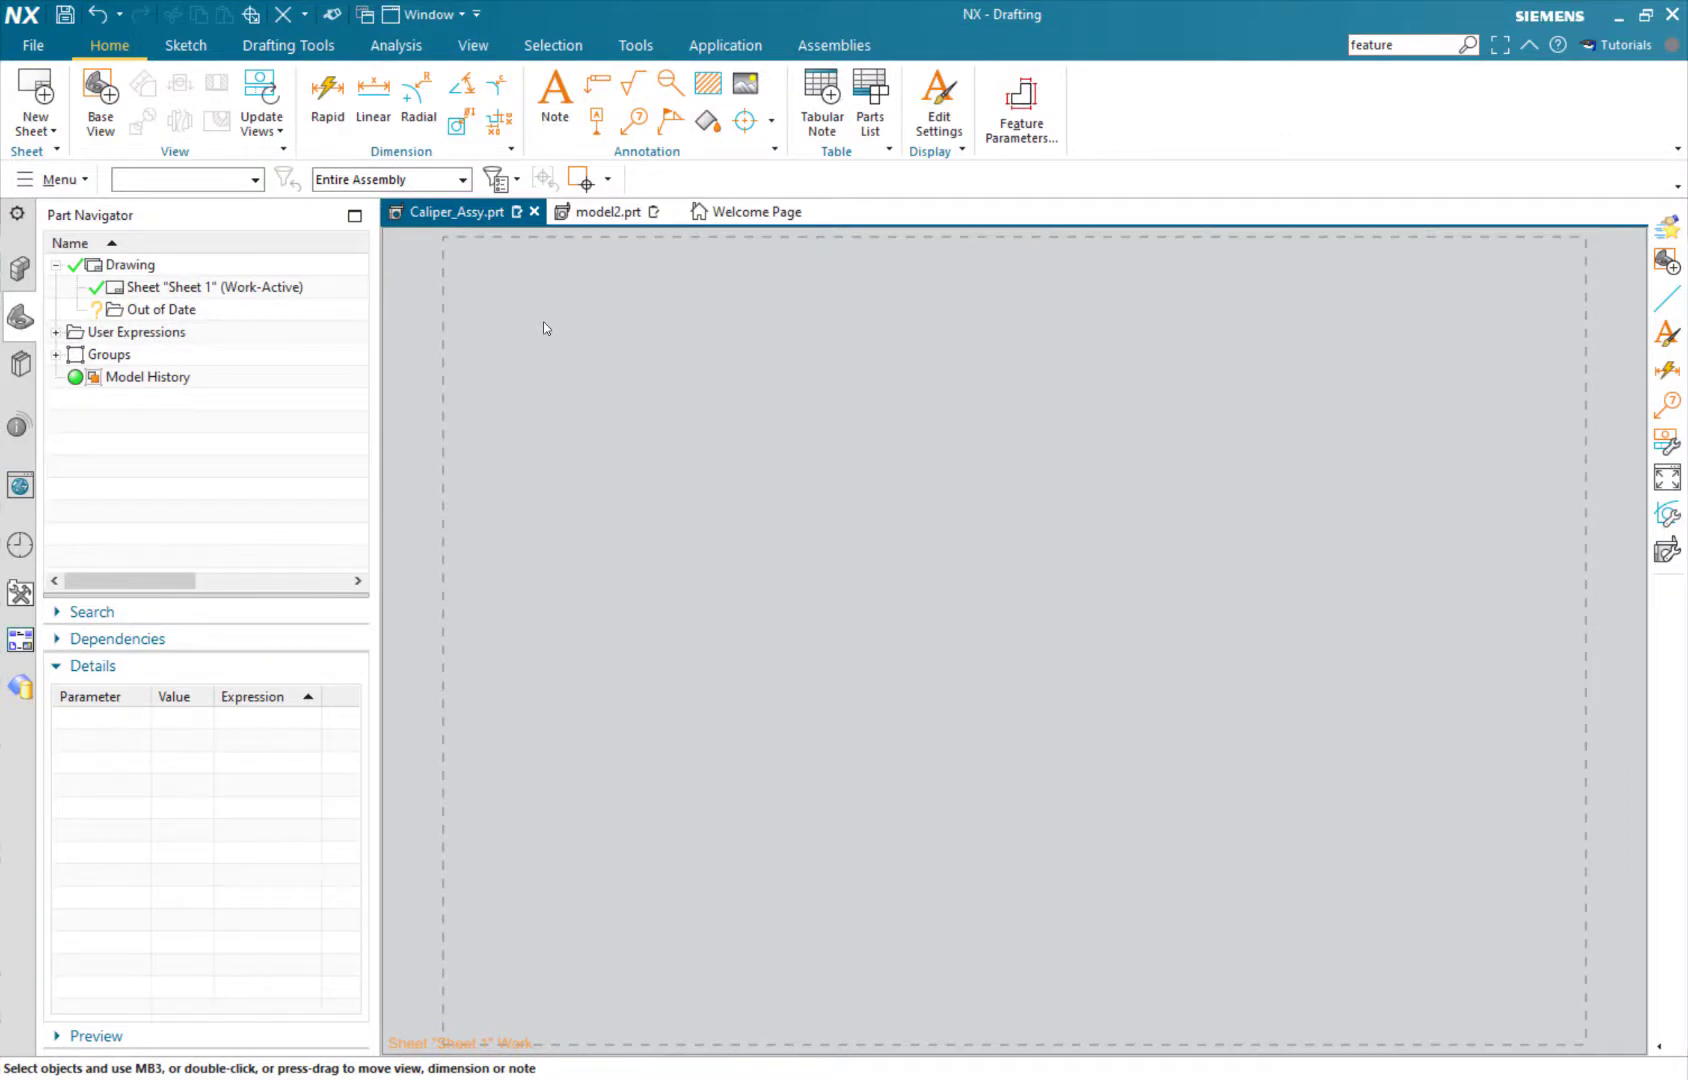
Place a Right base view of the caliper on Sheet 1 and a horizontally projected view beside it.
click(100, 100)
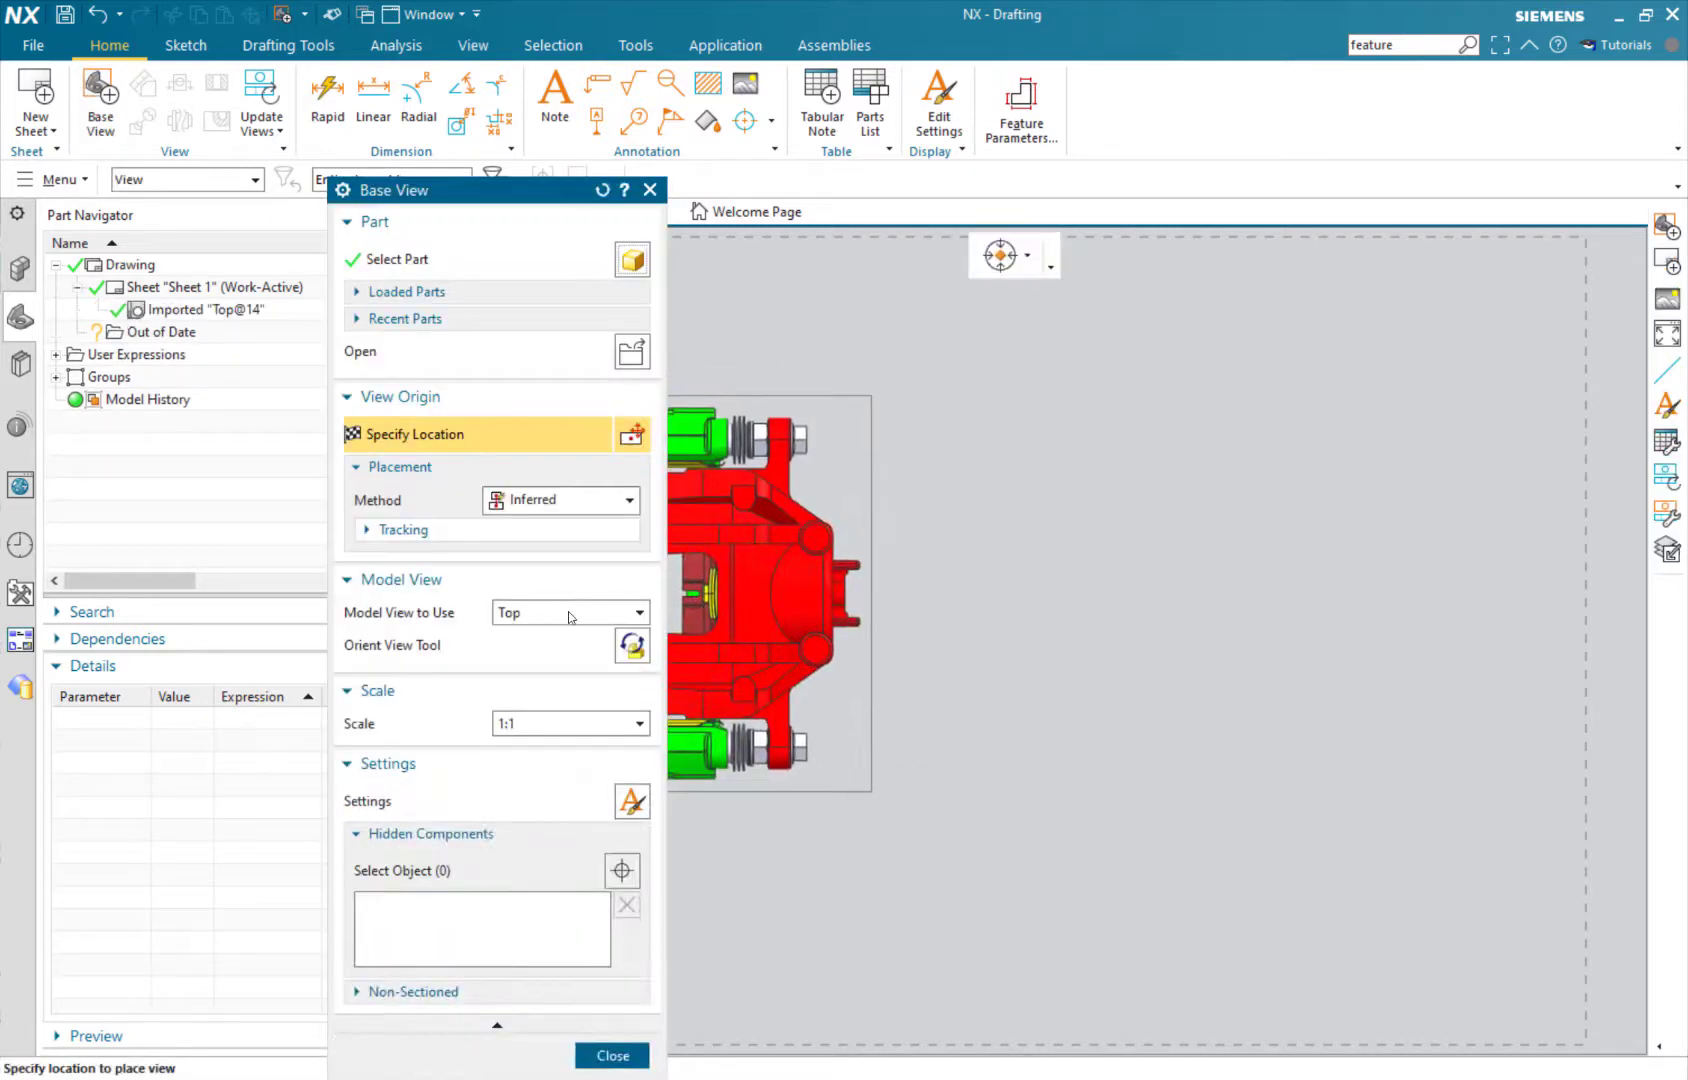
click(568, 617)
click(552, 675)
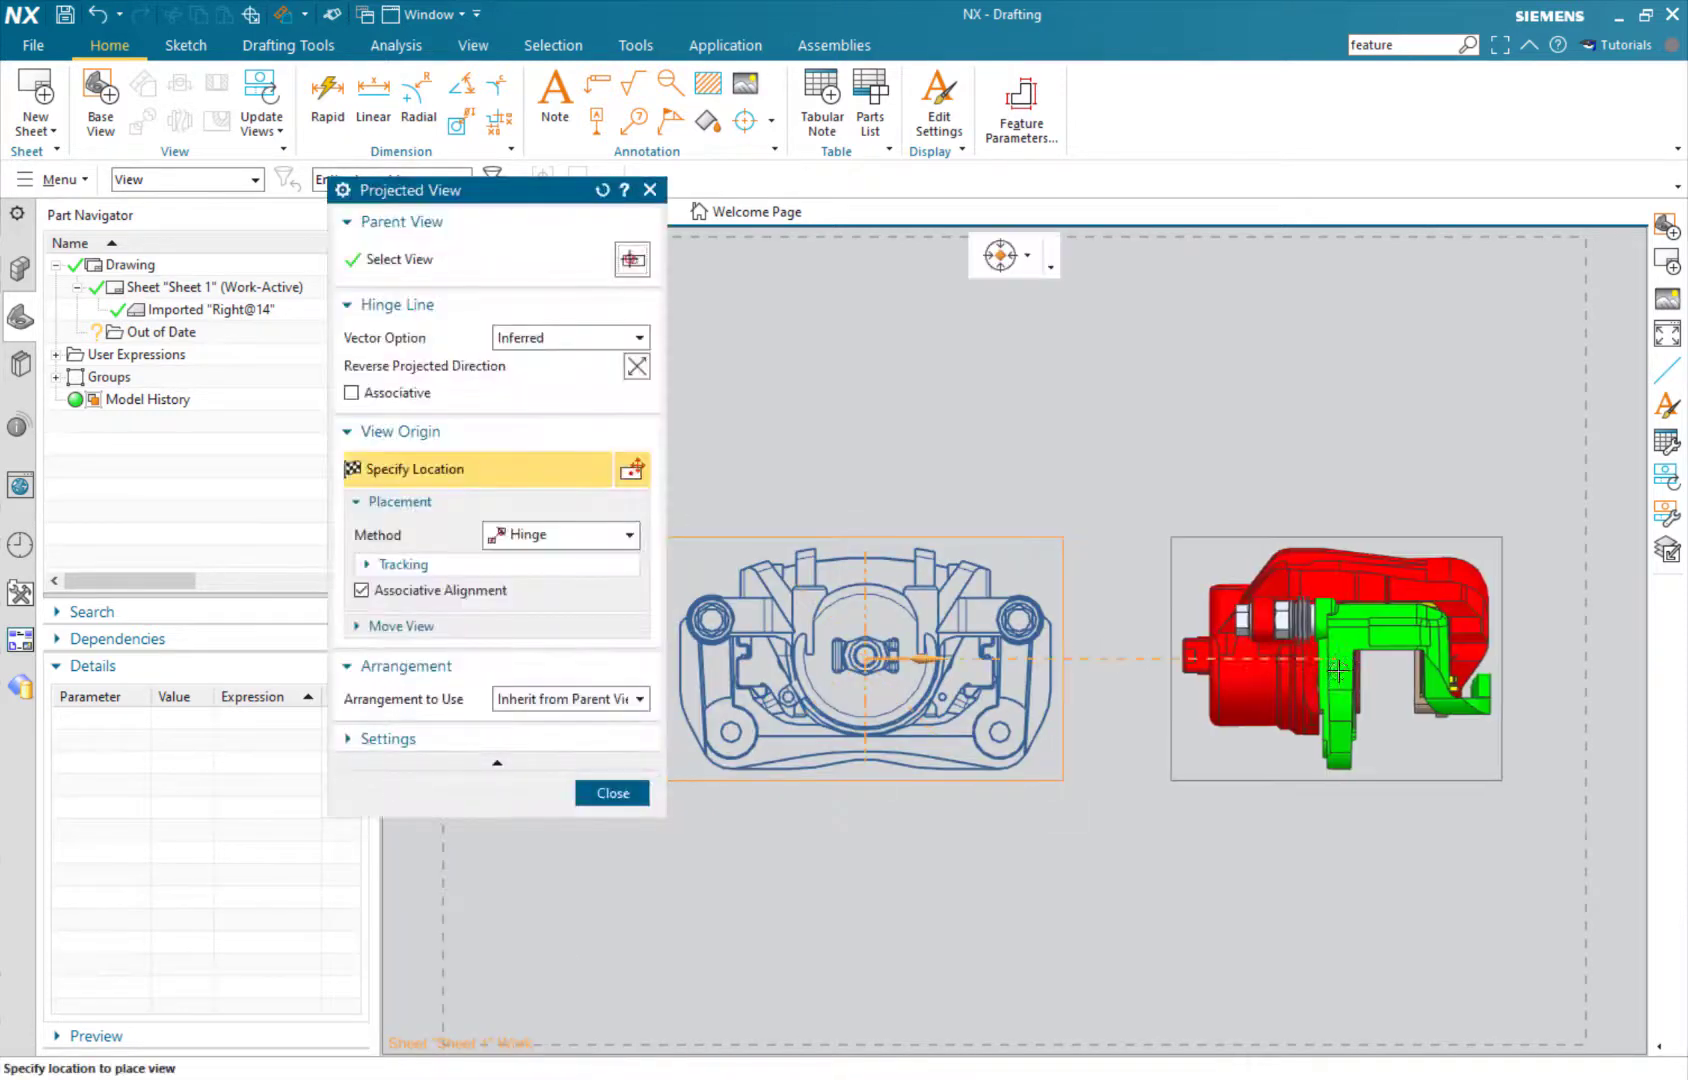
click(1338, 671)
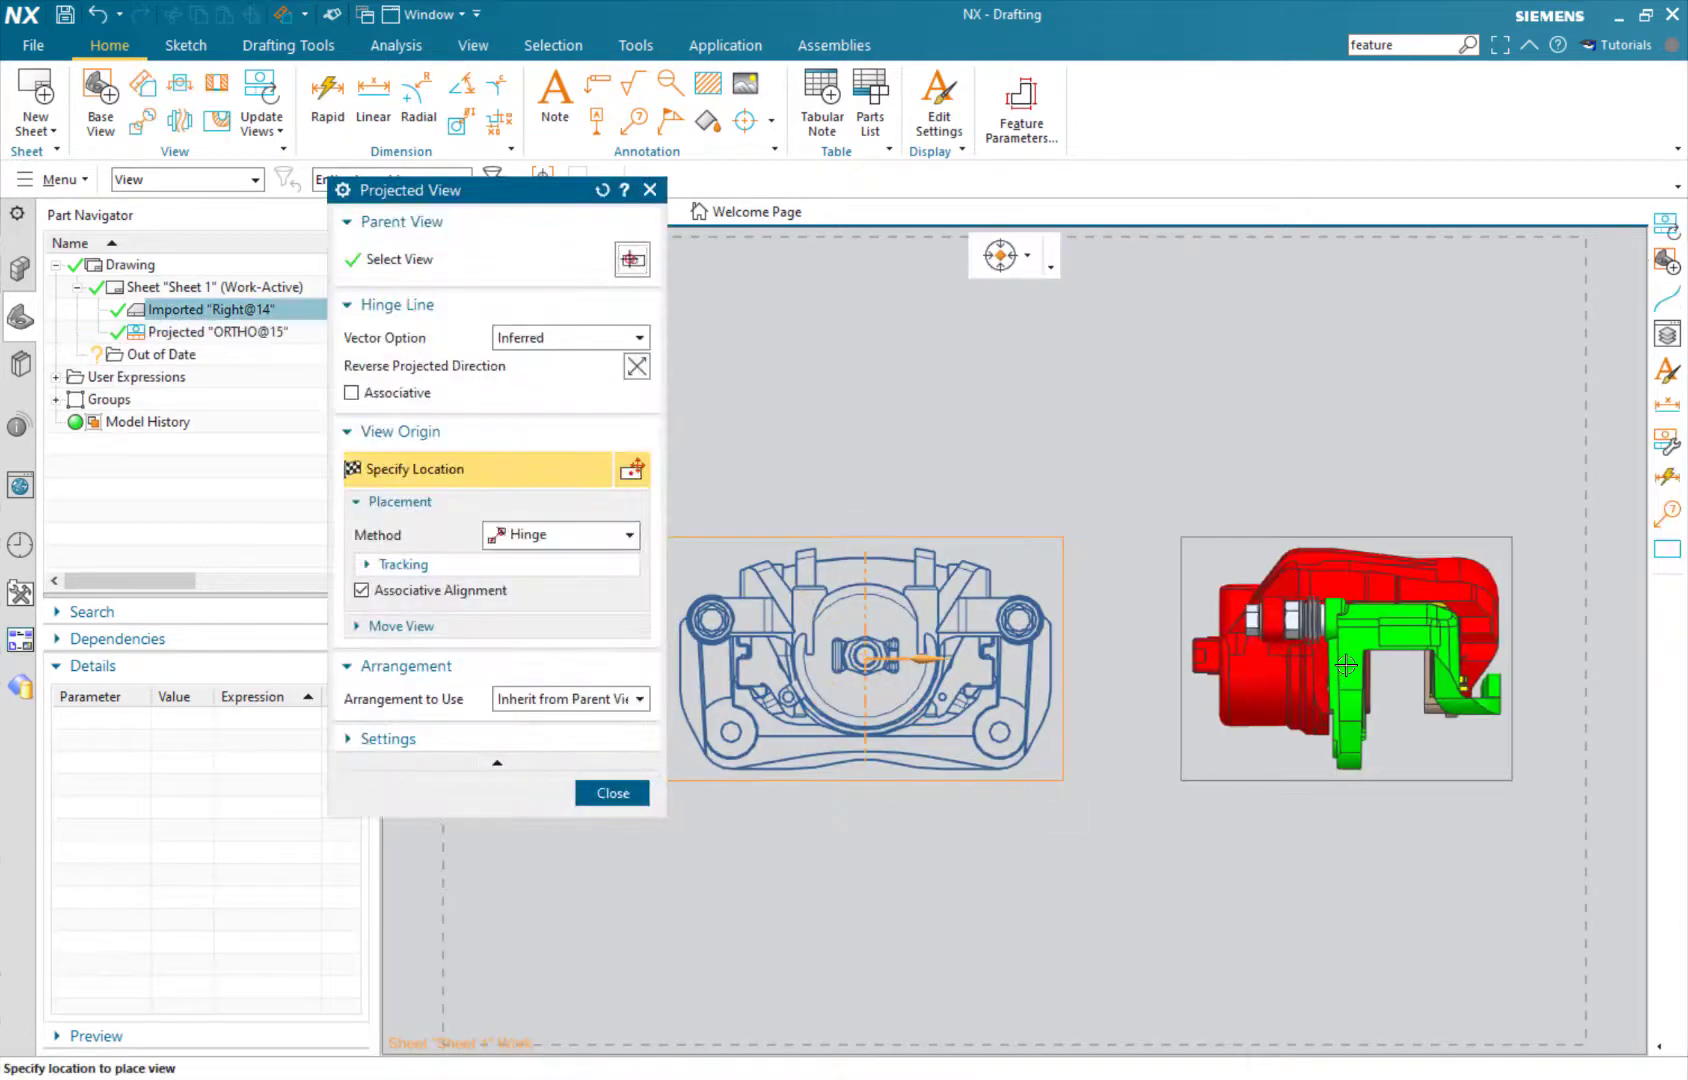
click(612, 792)
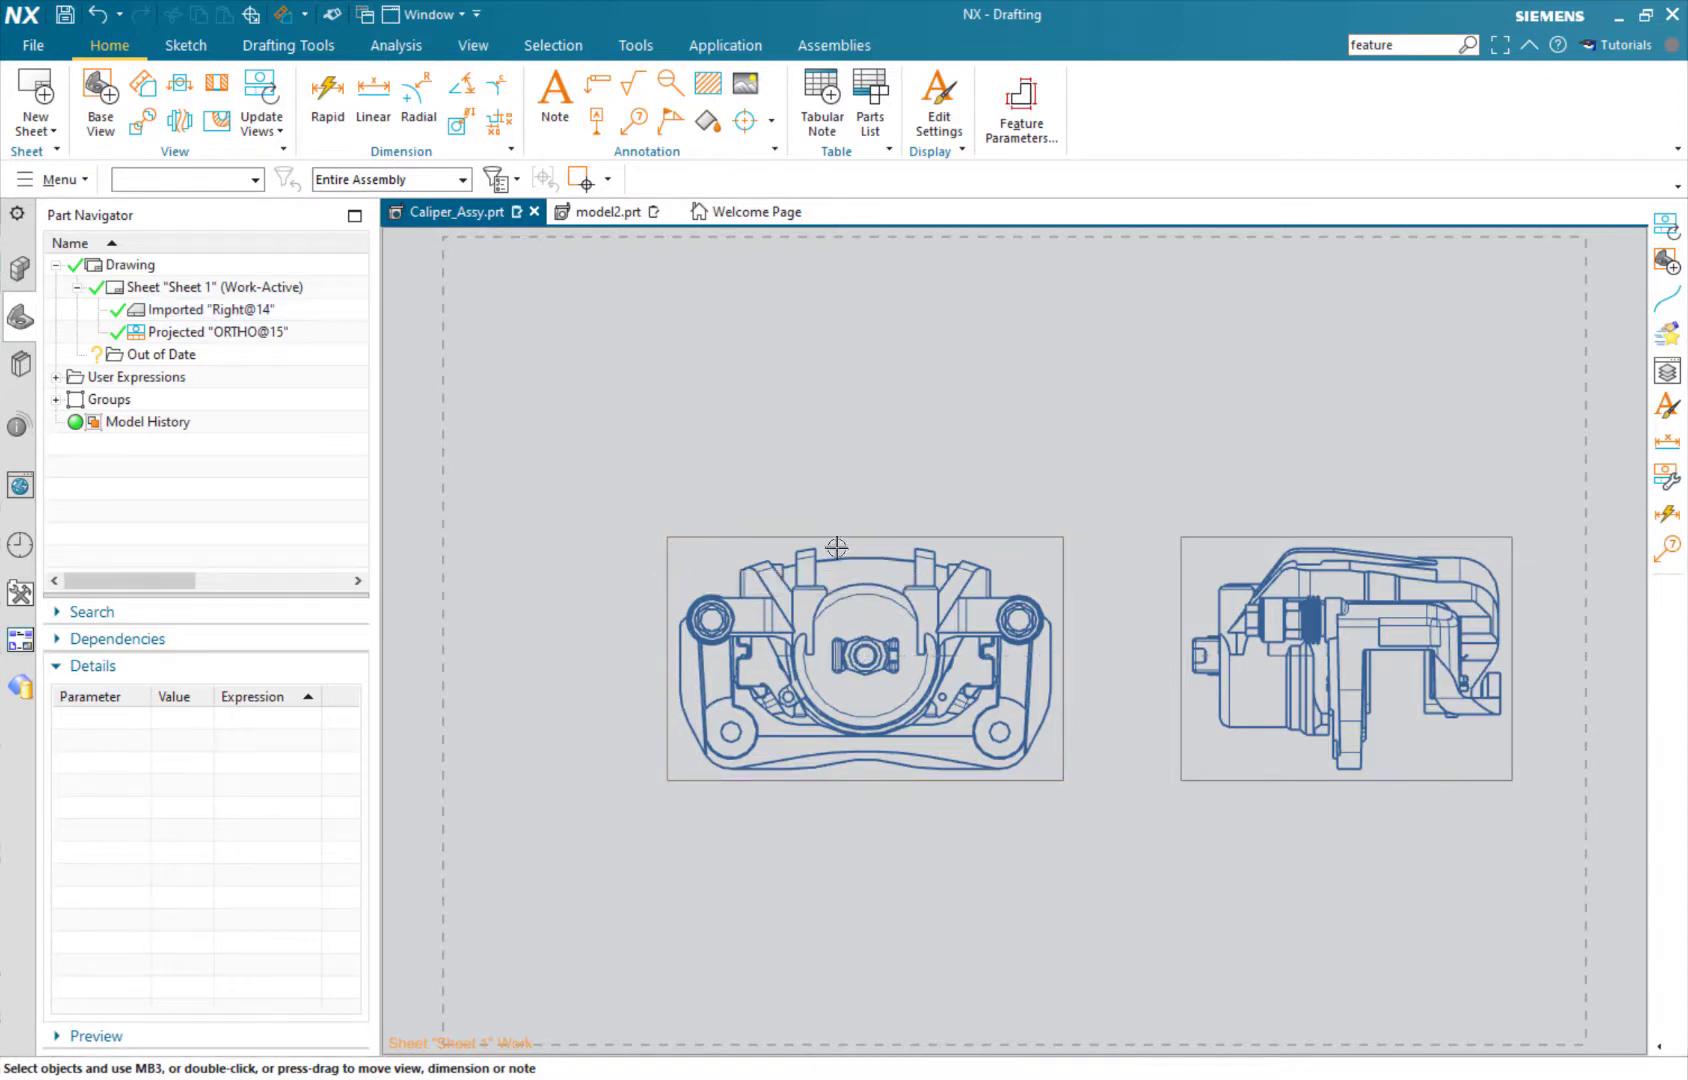
In the Right view's active sketch, draw a closed degree-3 Studio Spline through seven points around the caliper's upper-left bolt area, and finish the sketch.
click(709, 535)
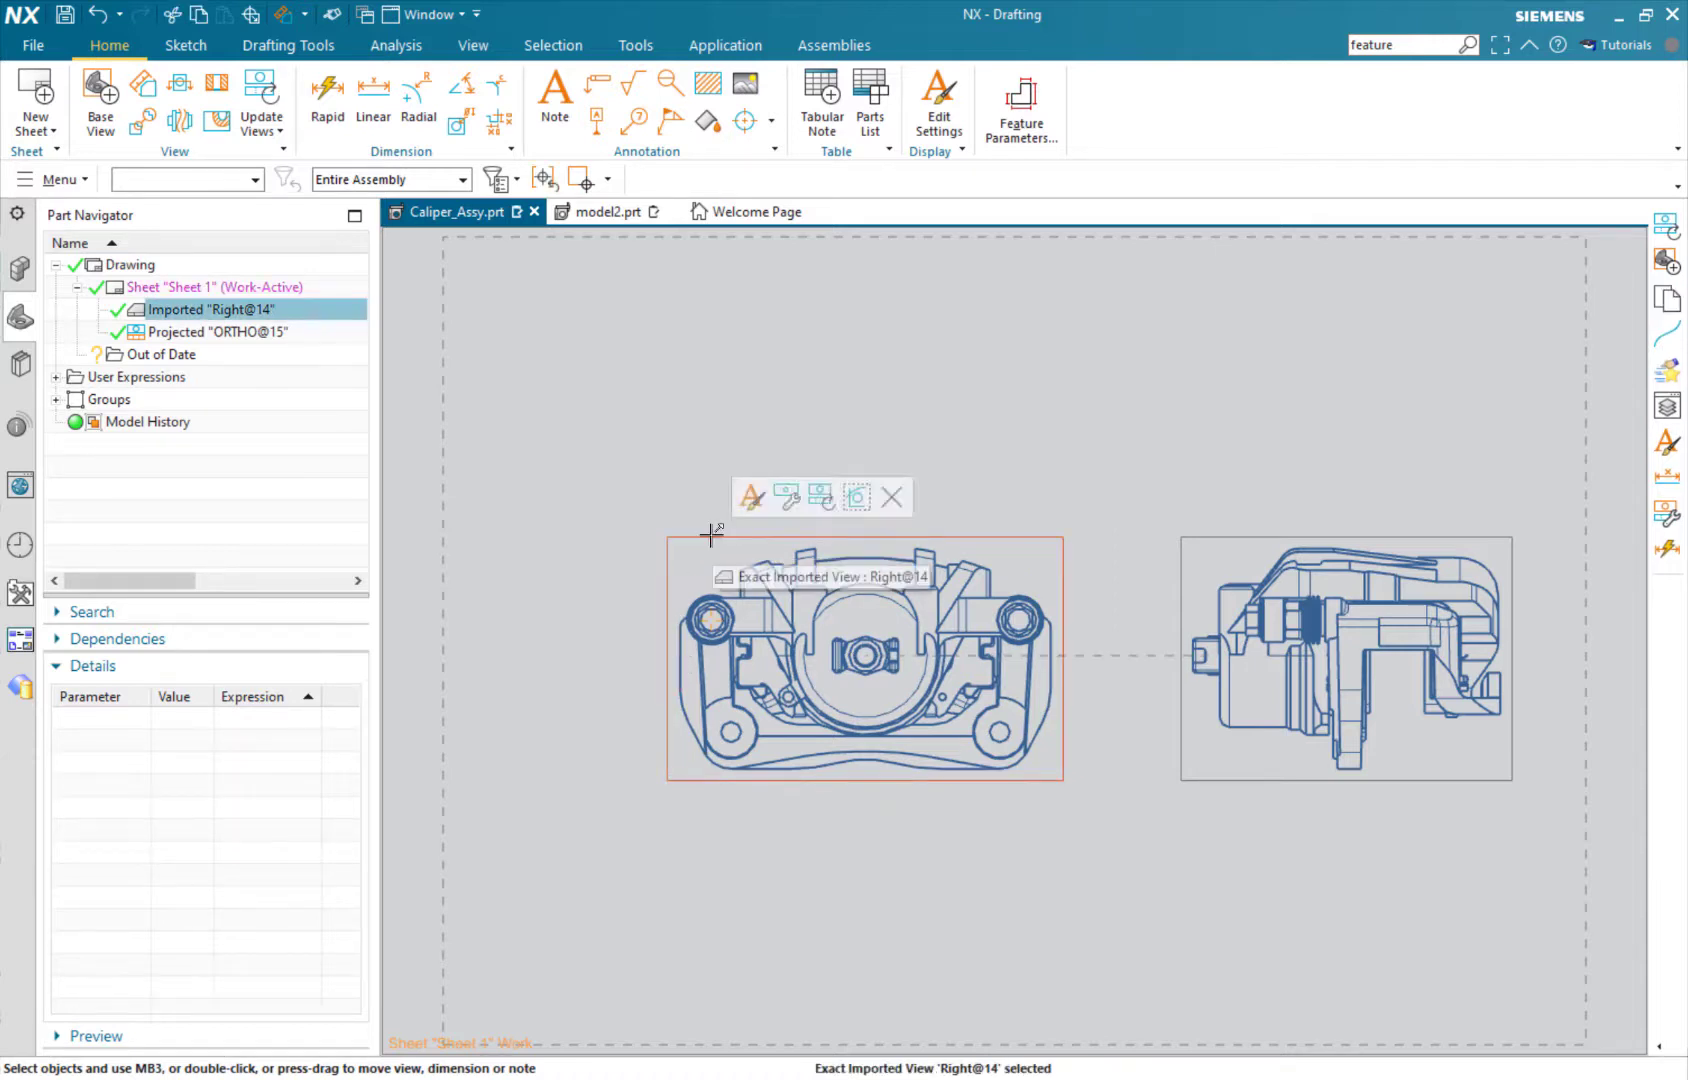
click(858, 501)
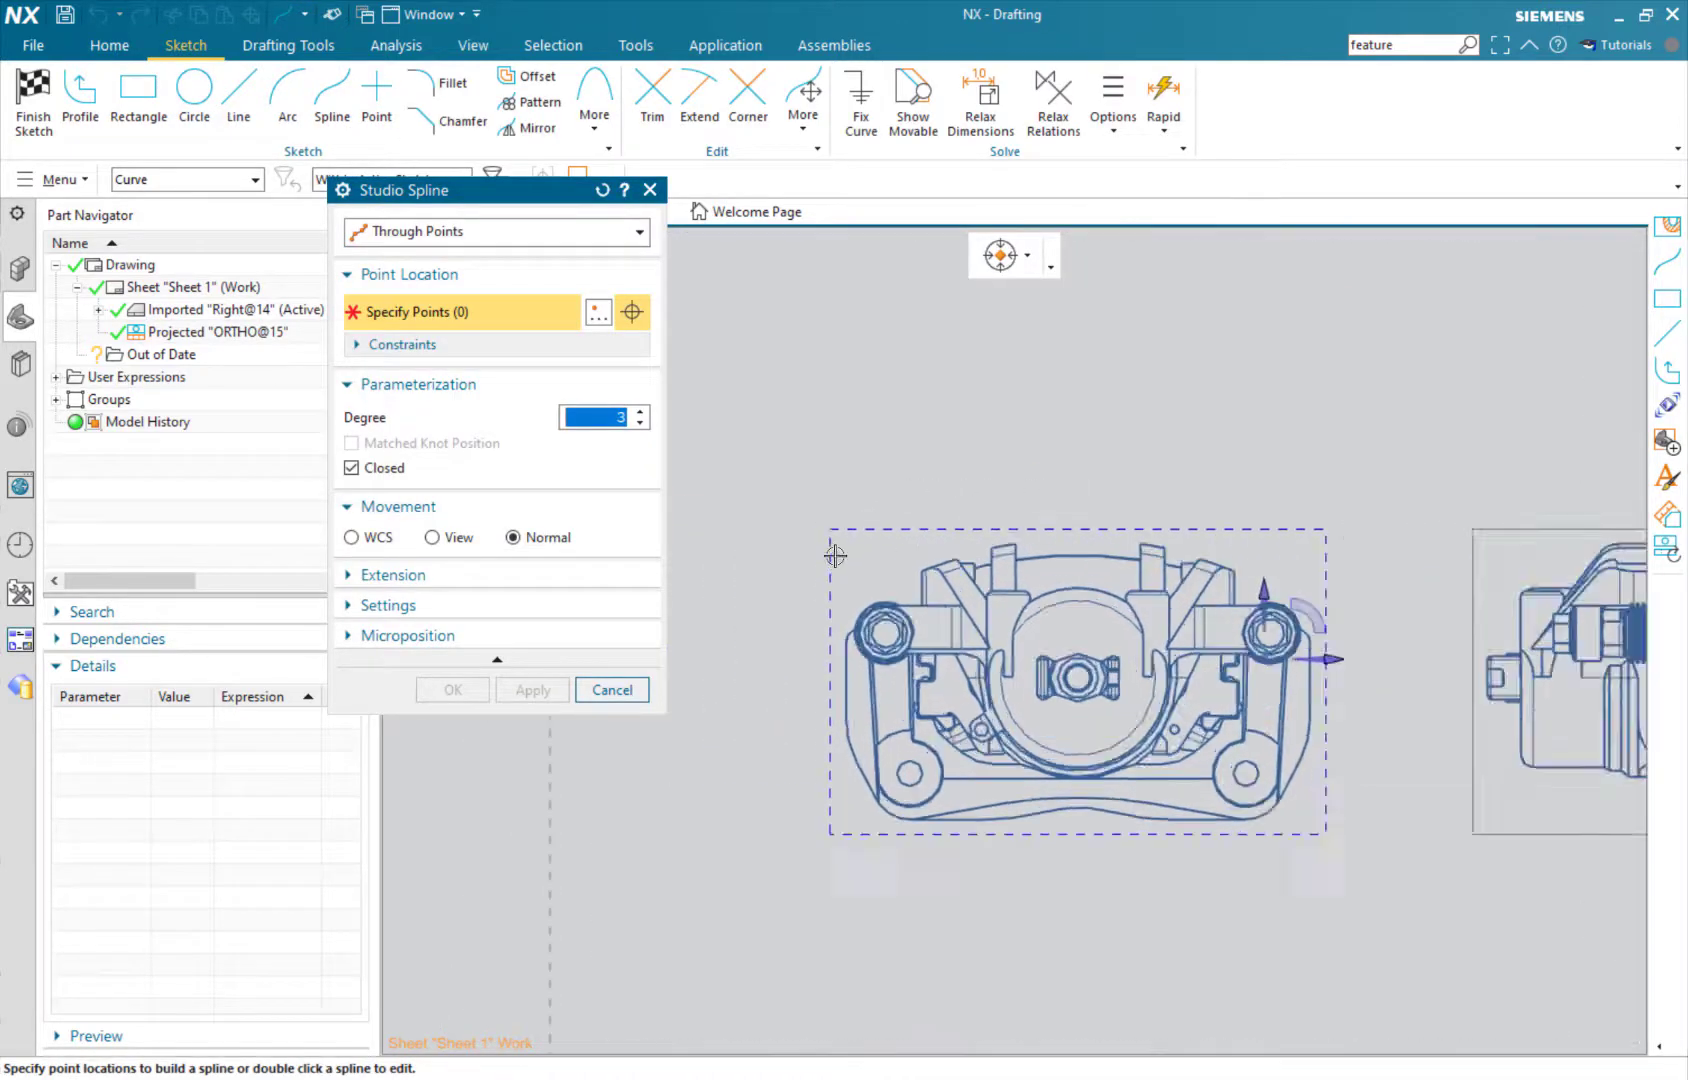
click(955, 543)
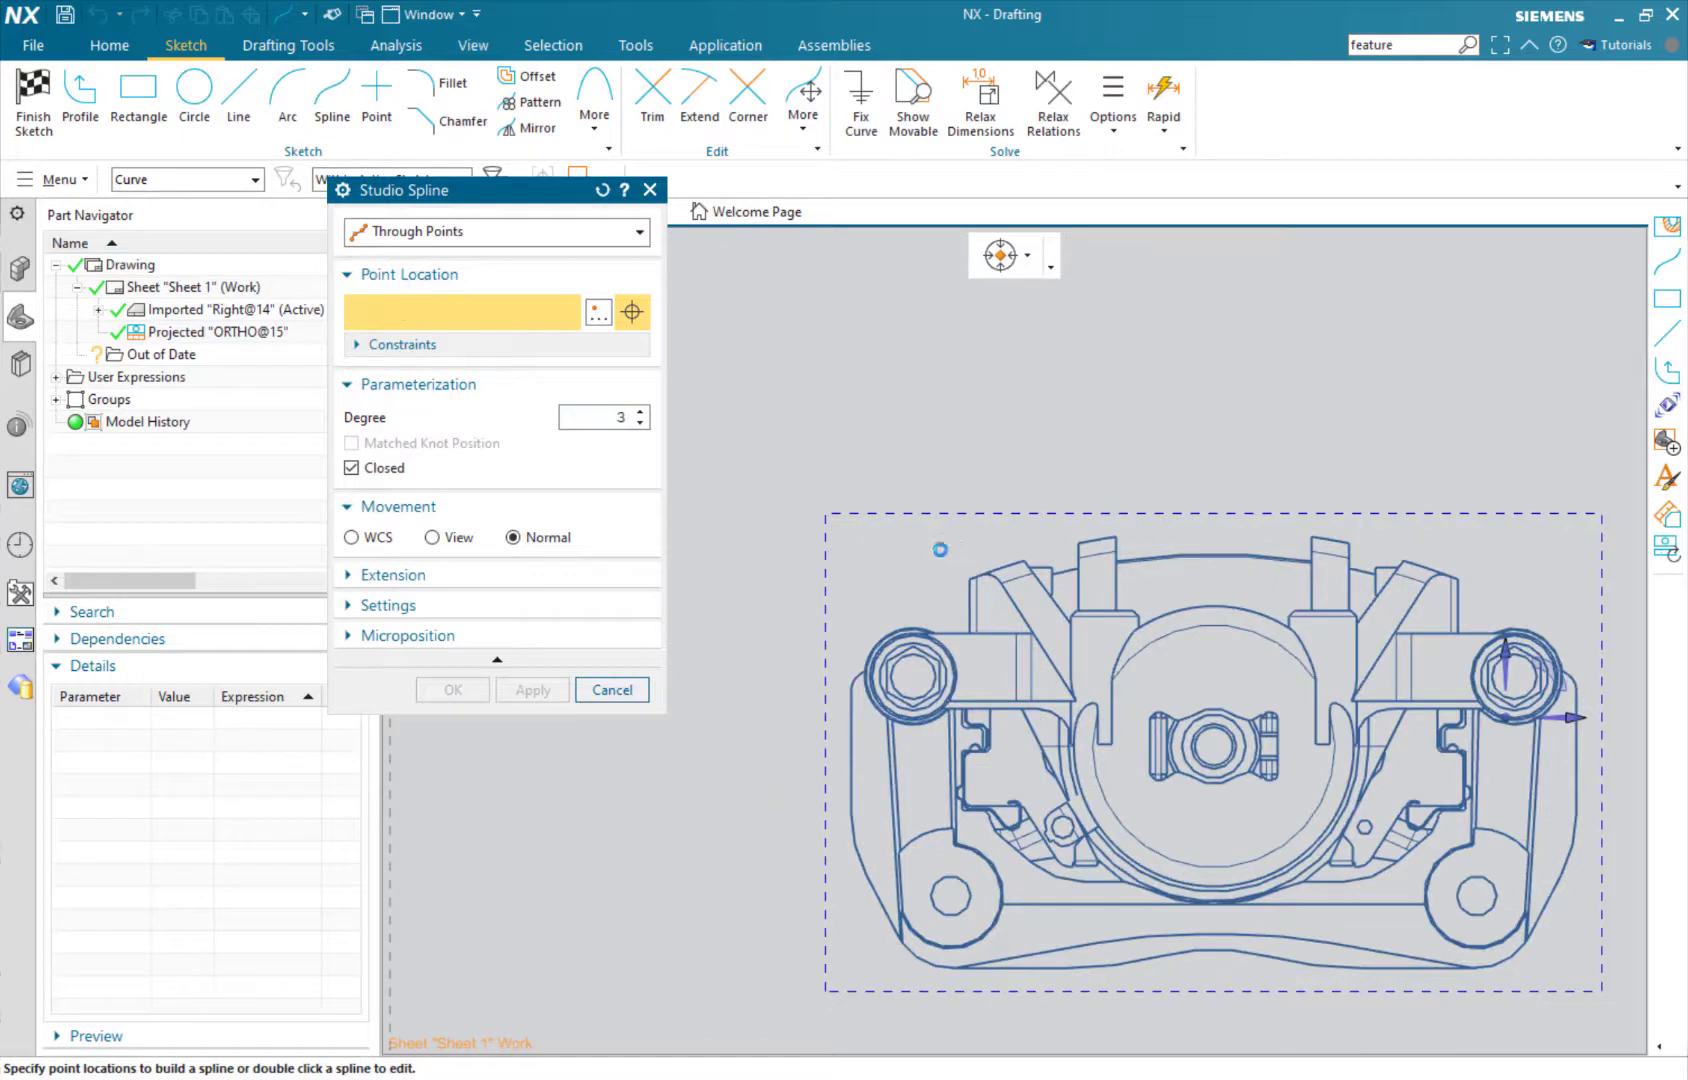
click(840, 644)
click(836, 783)
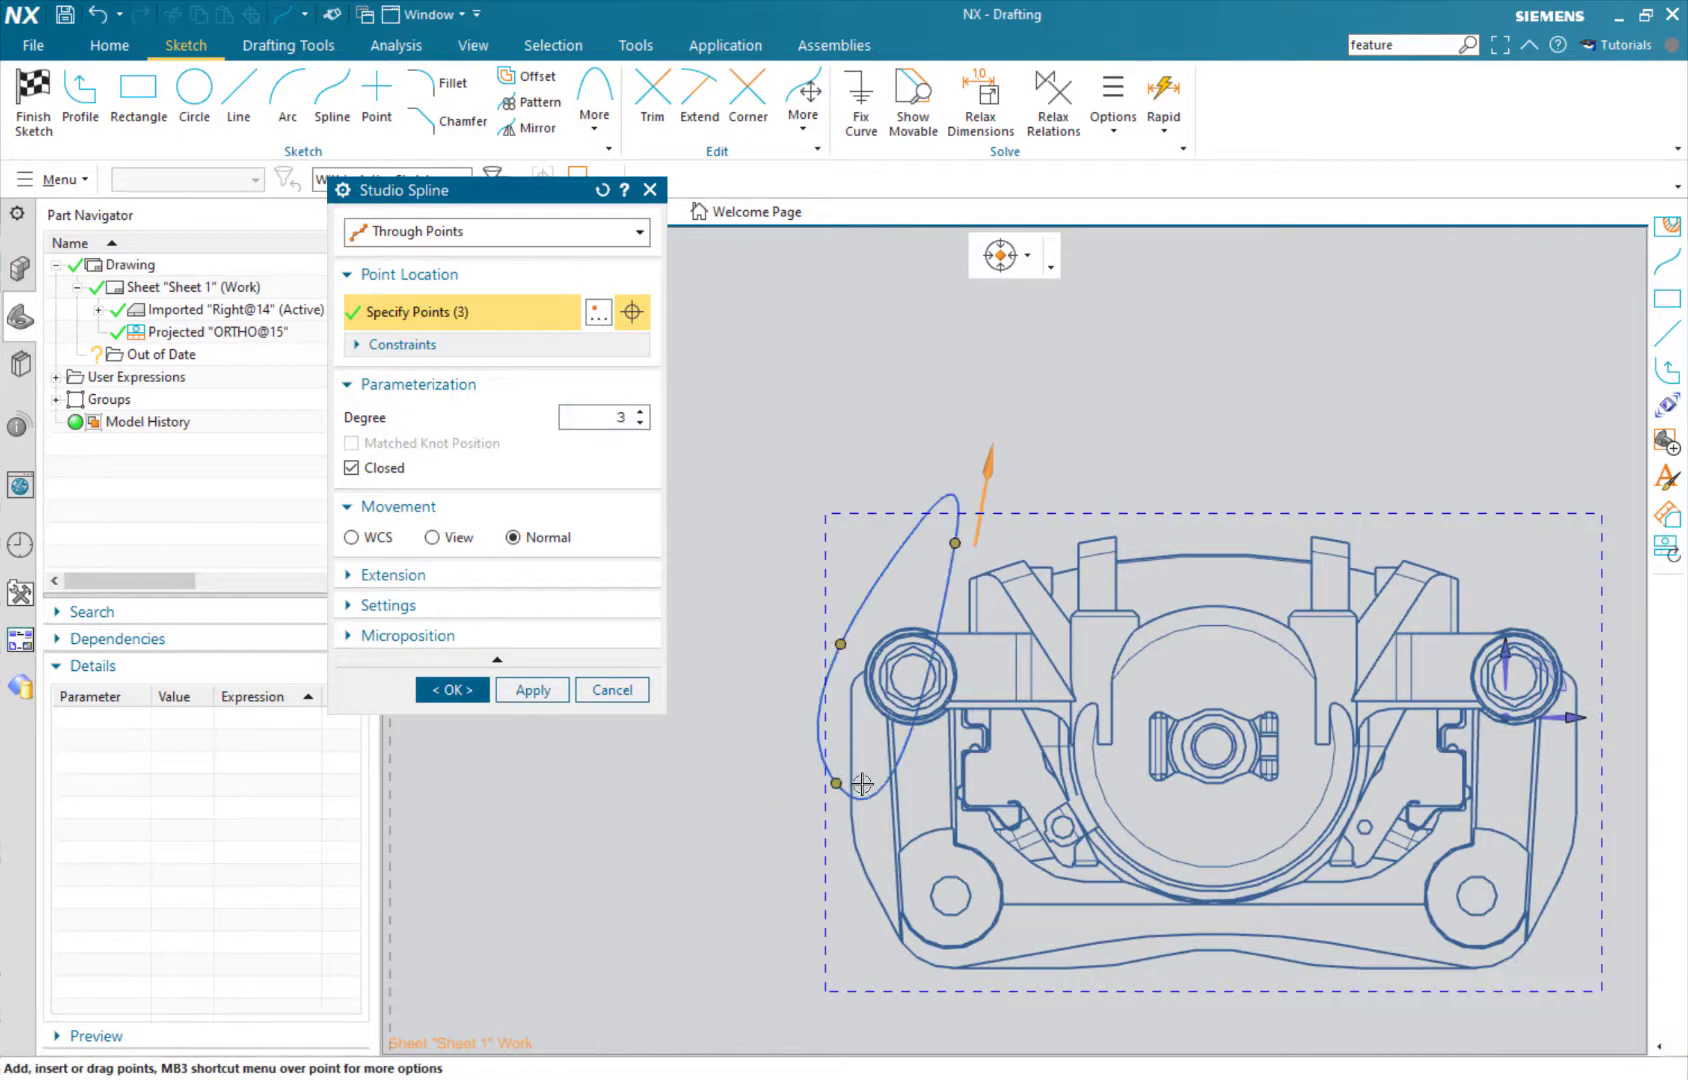
click(926, 774)
click(1021, 757)
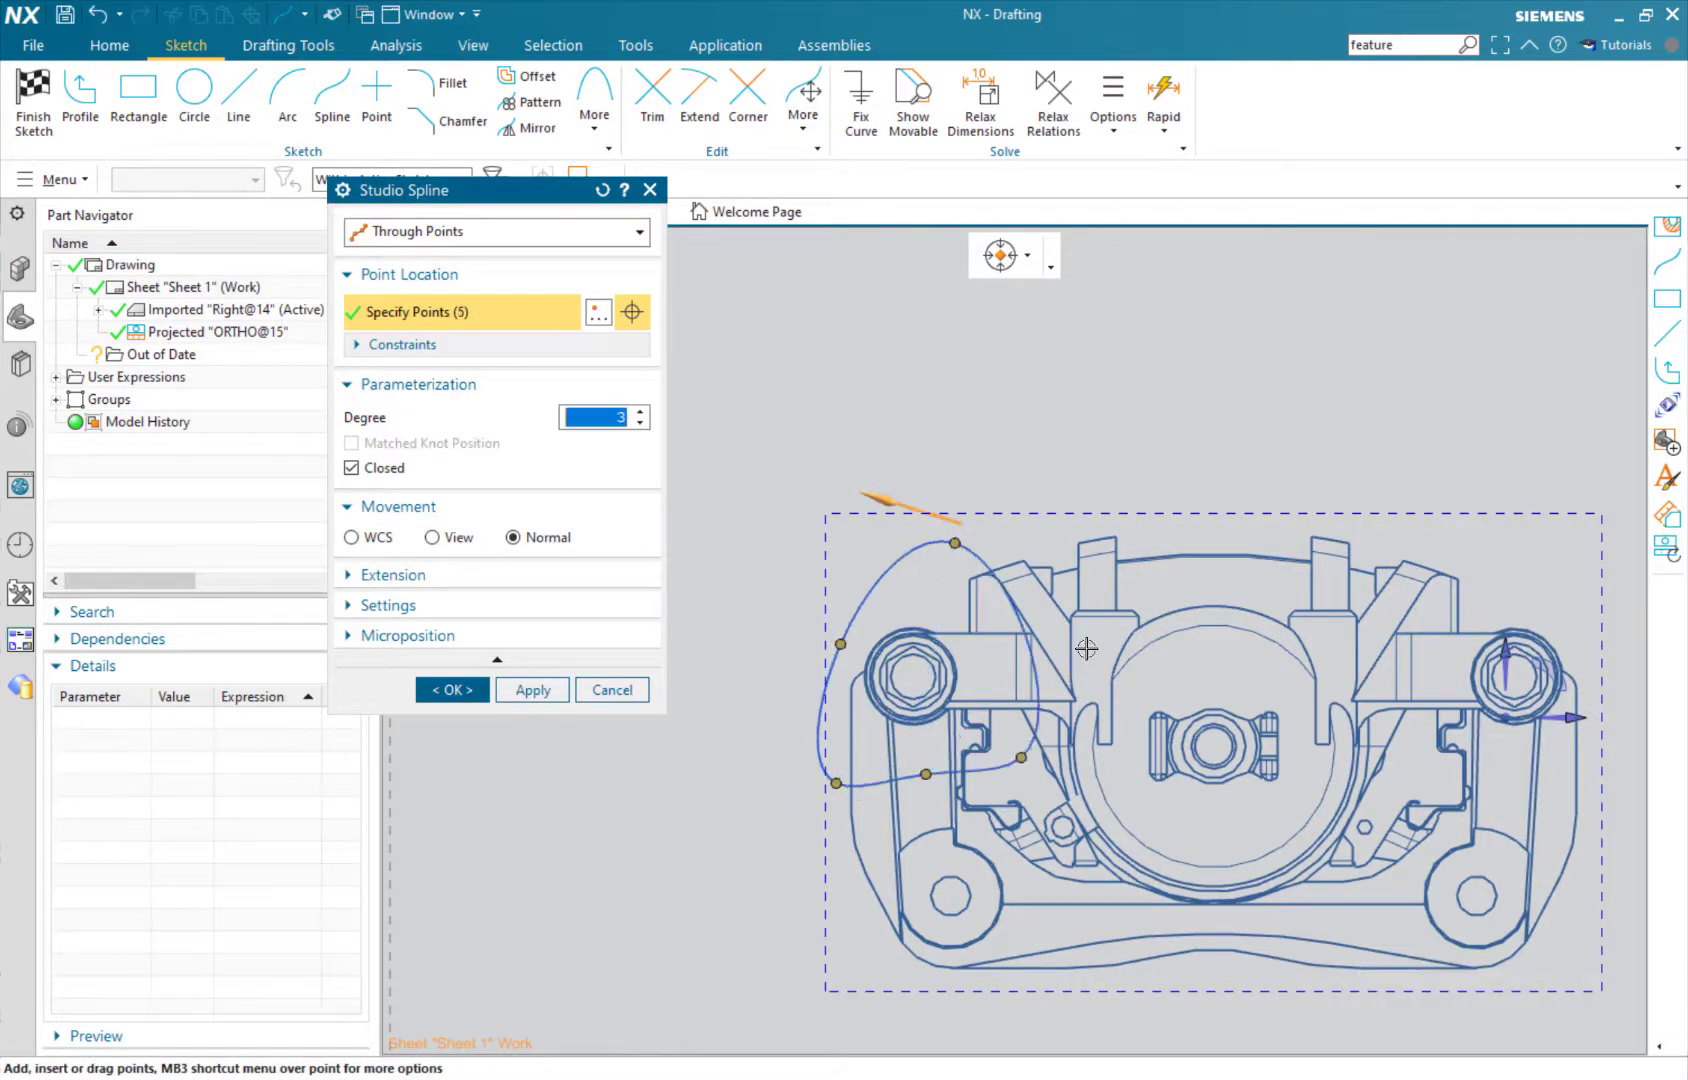
click(1093, 643)
click(1047, 541)
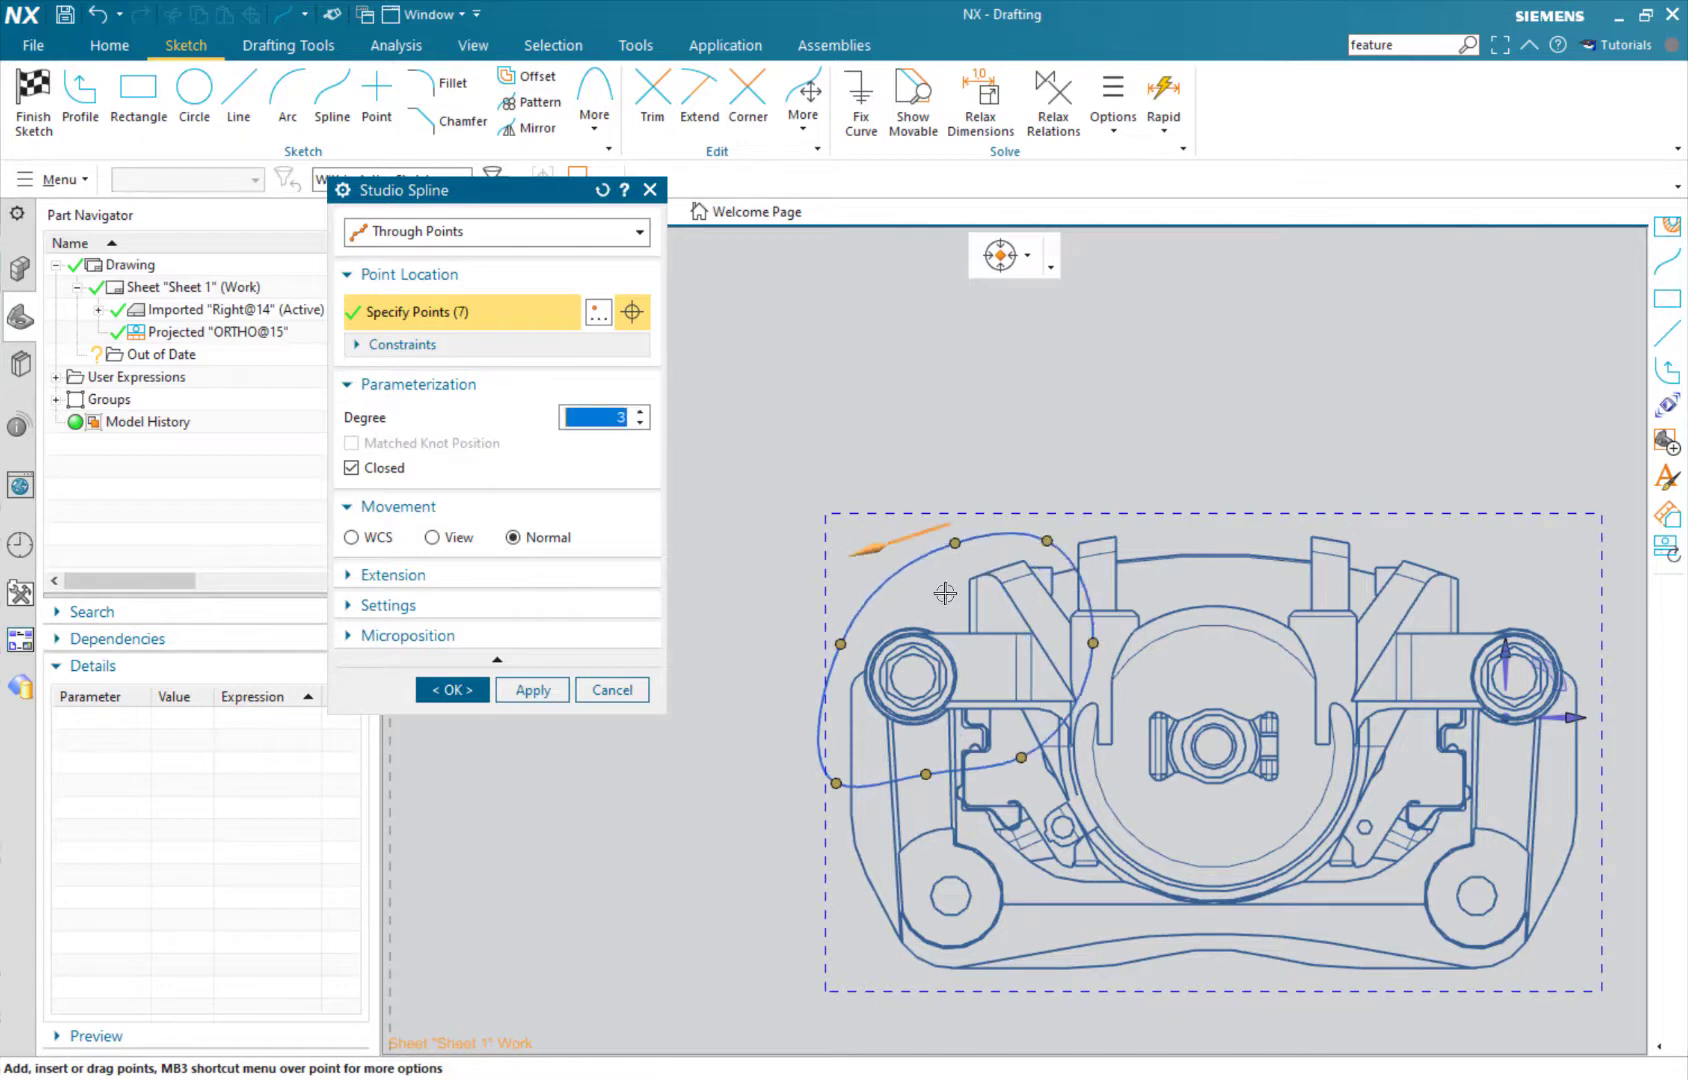
drag(926, 774, 930, 797)
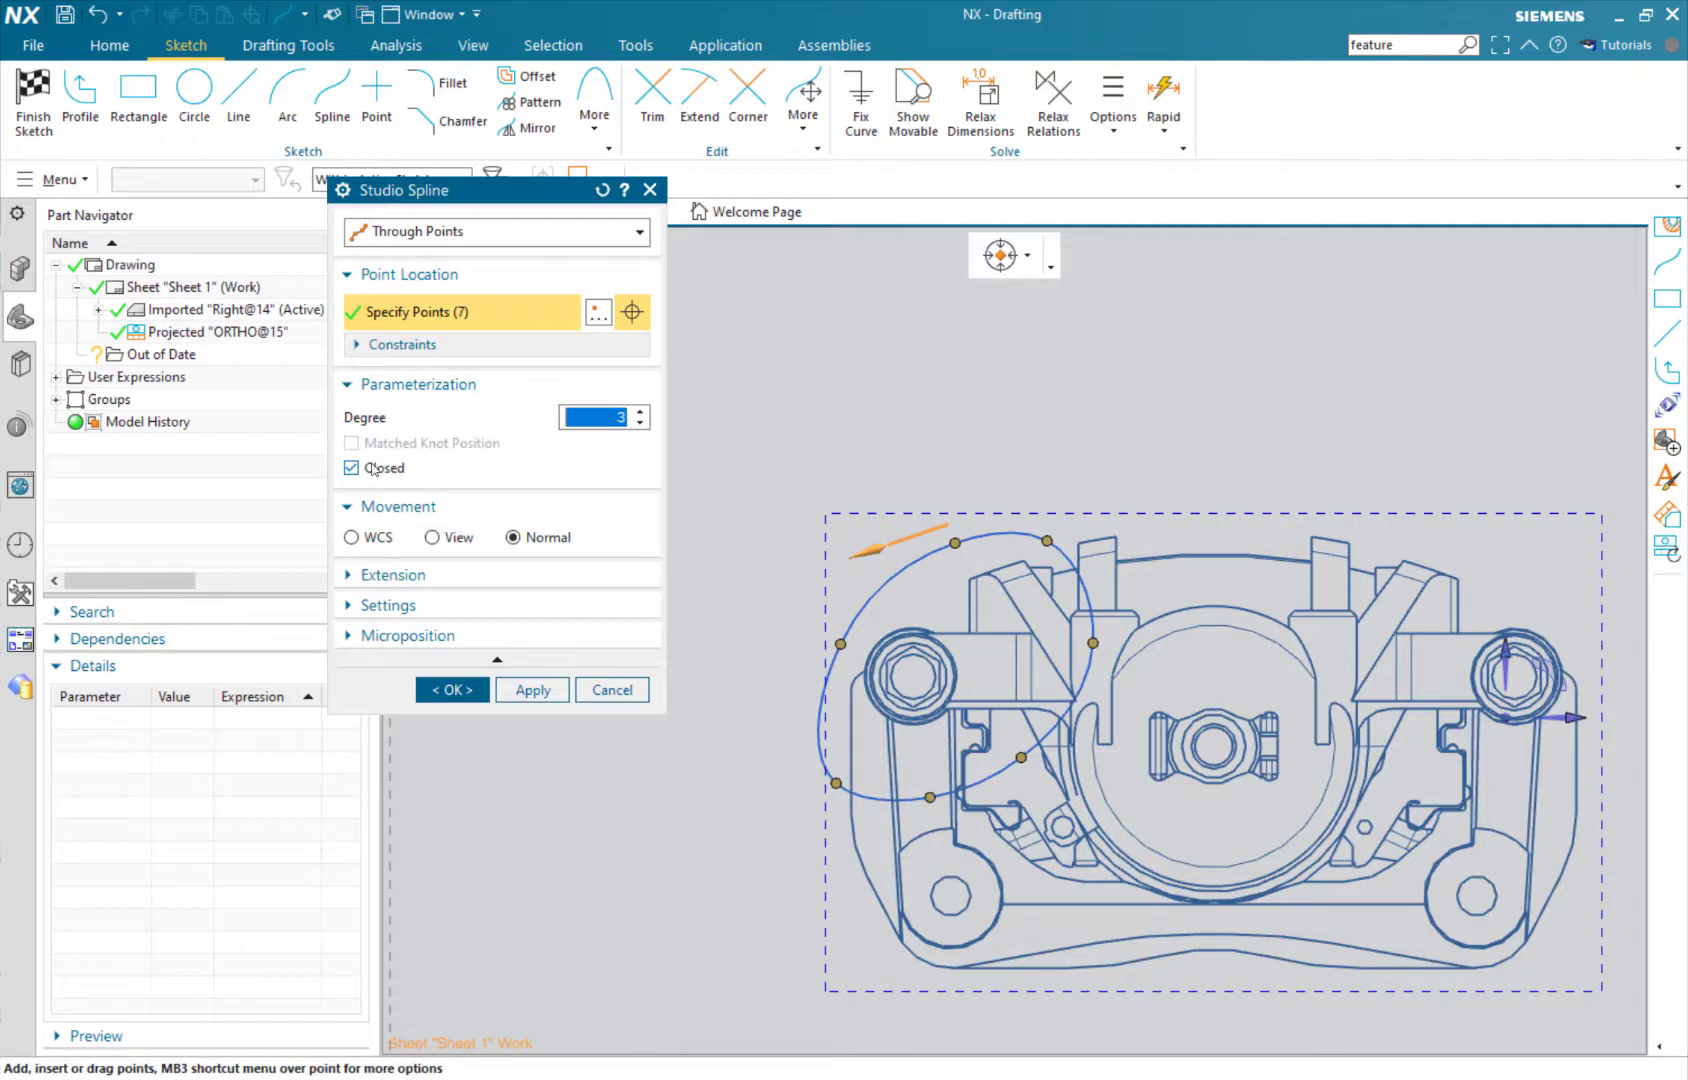
click(451, 690)
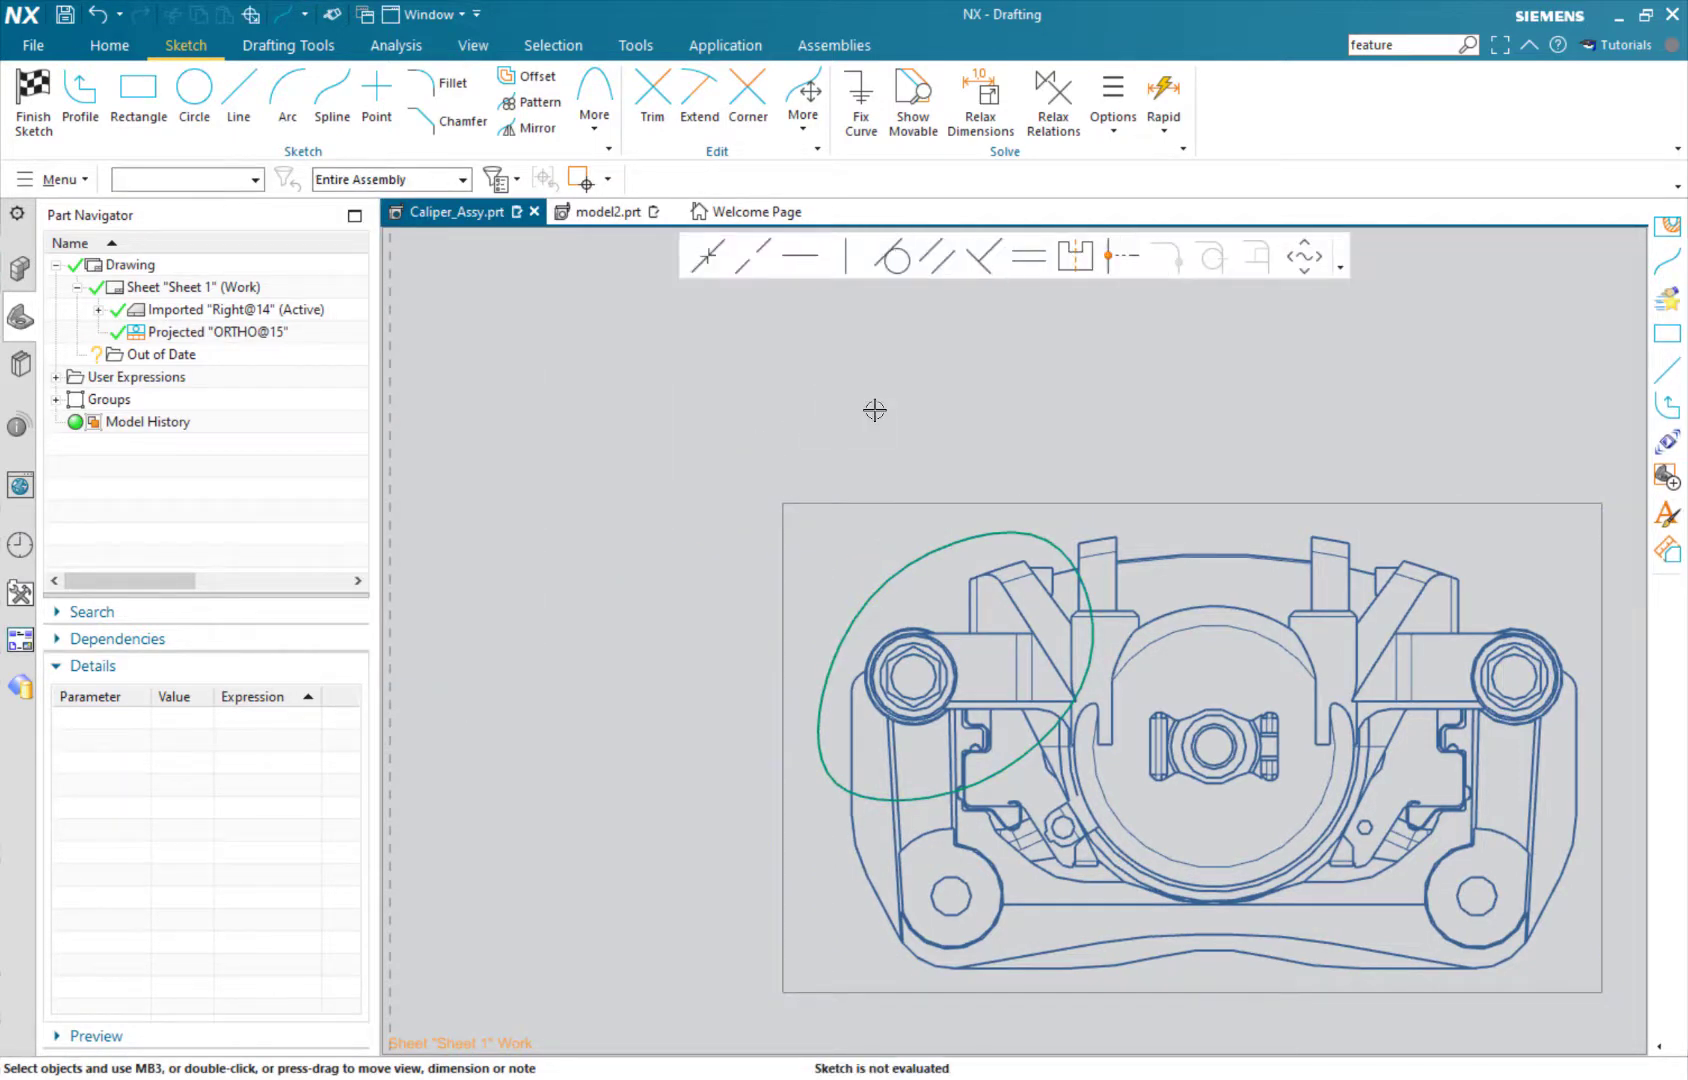
click(34, 90)
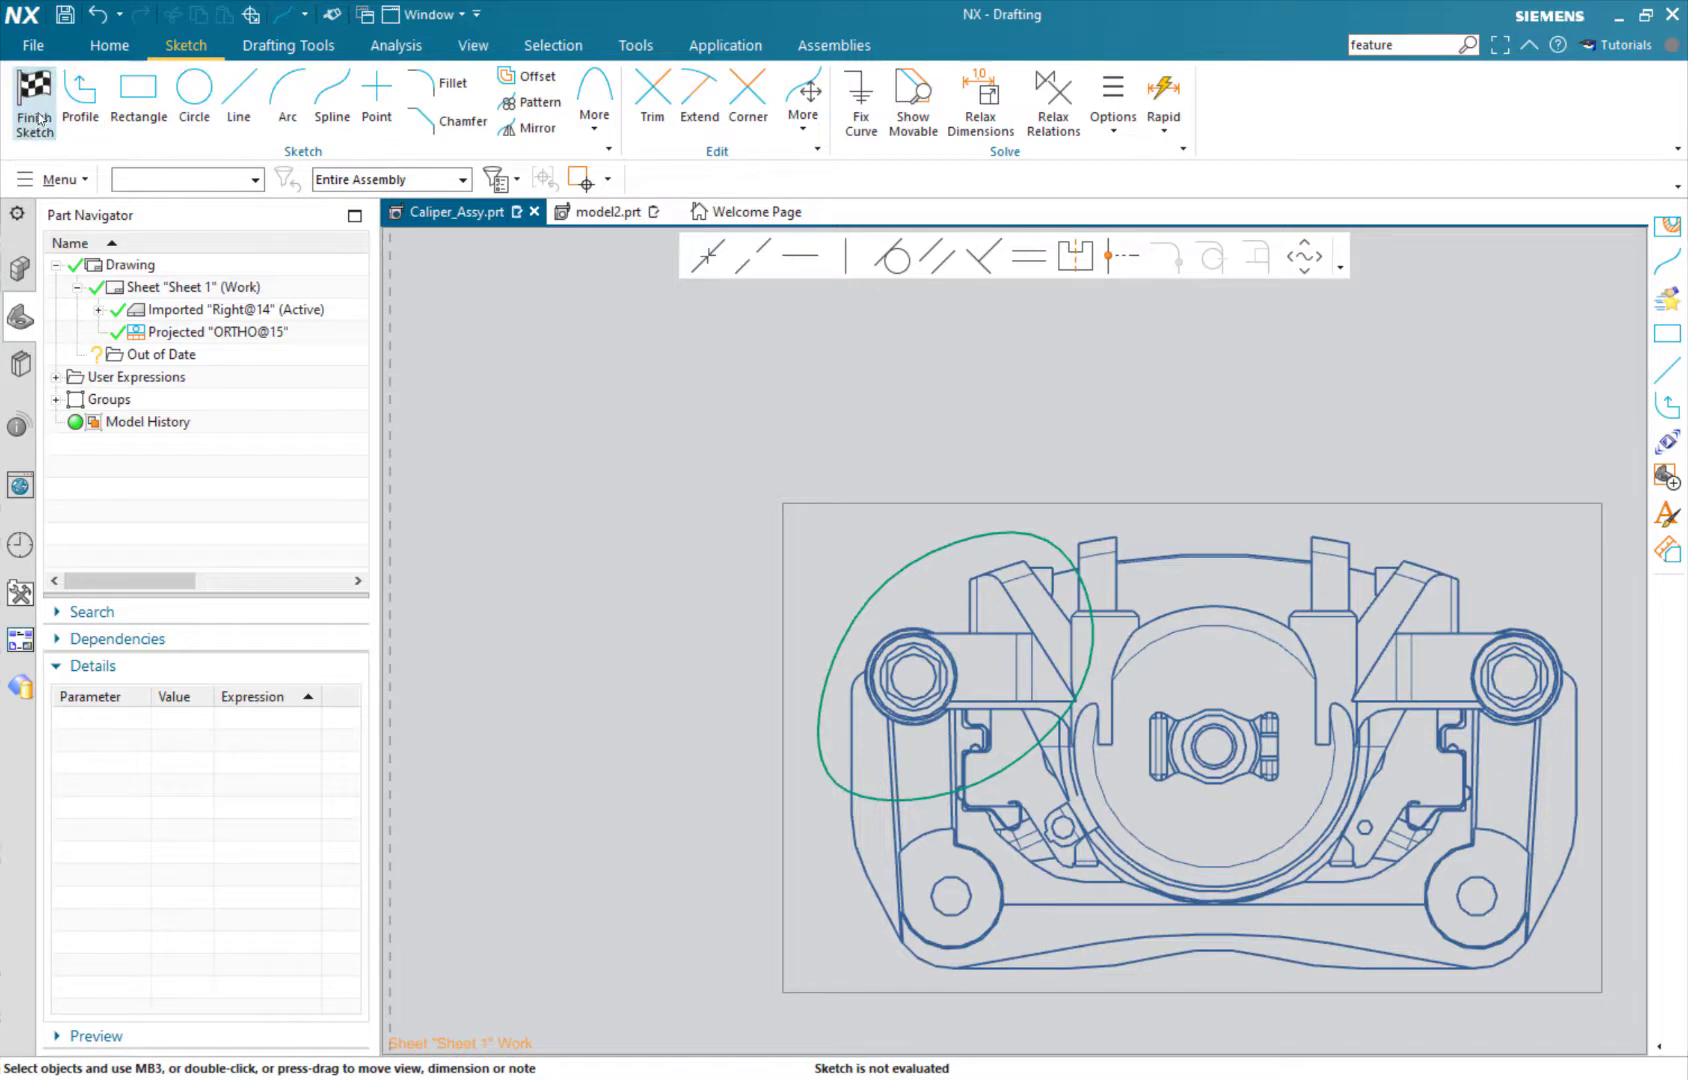
Create a break-out section in the Right view bounded by the closed spline, with the base point at an edge midpoint in the projected view.
scroll(941, 412, down, 2)
middle_drag(1096, 417, 937, 450)
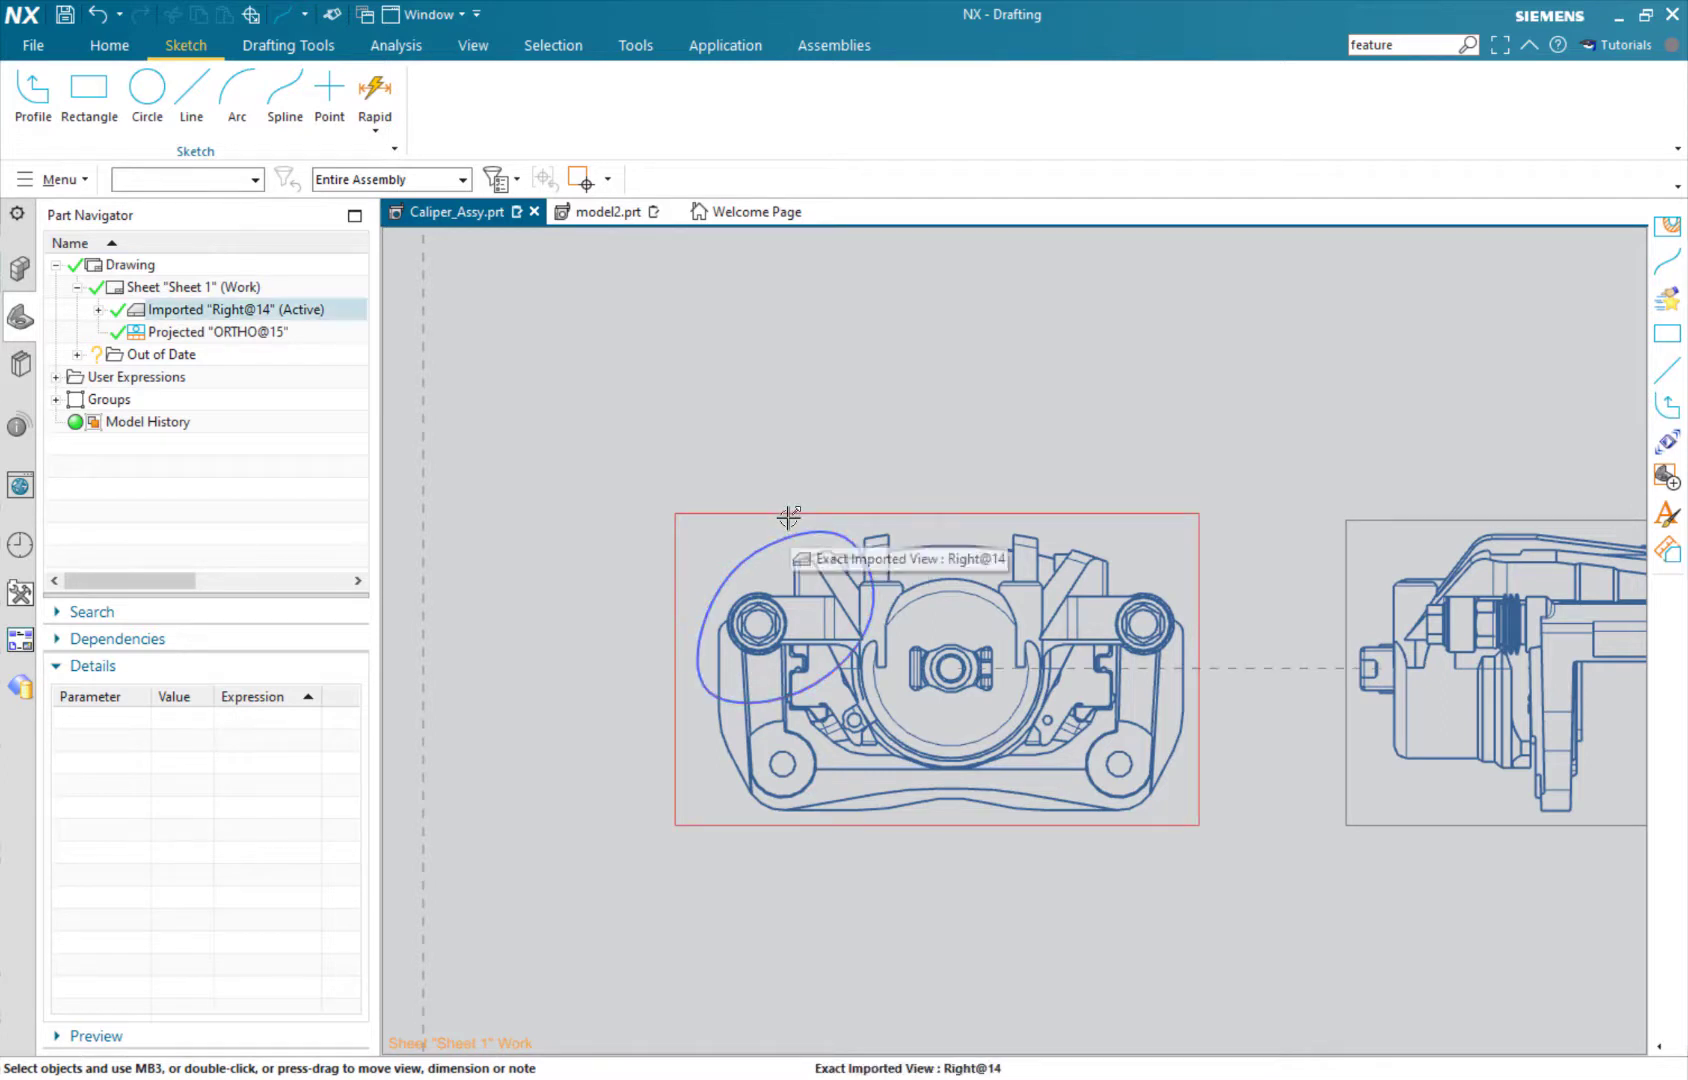
click(109, 45)
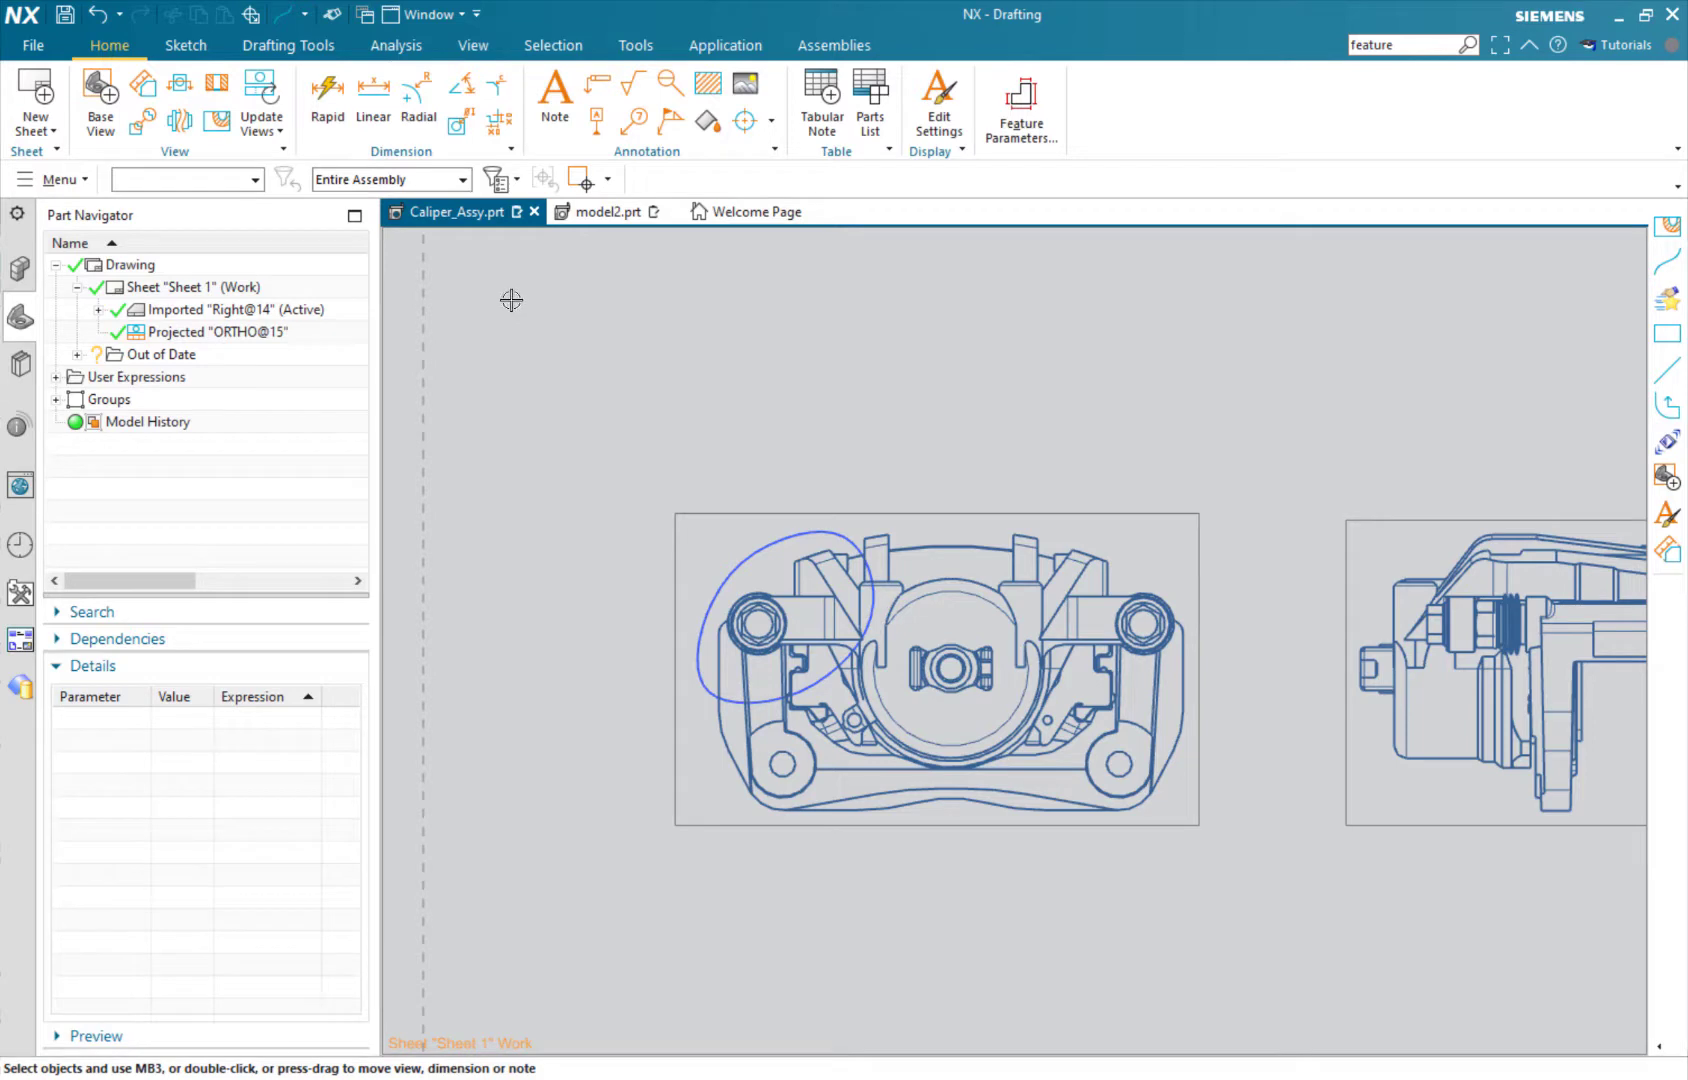
click(218, 122)
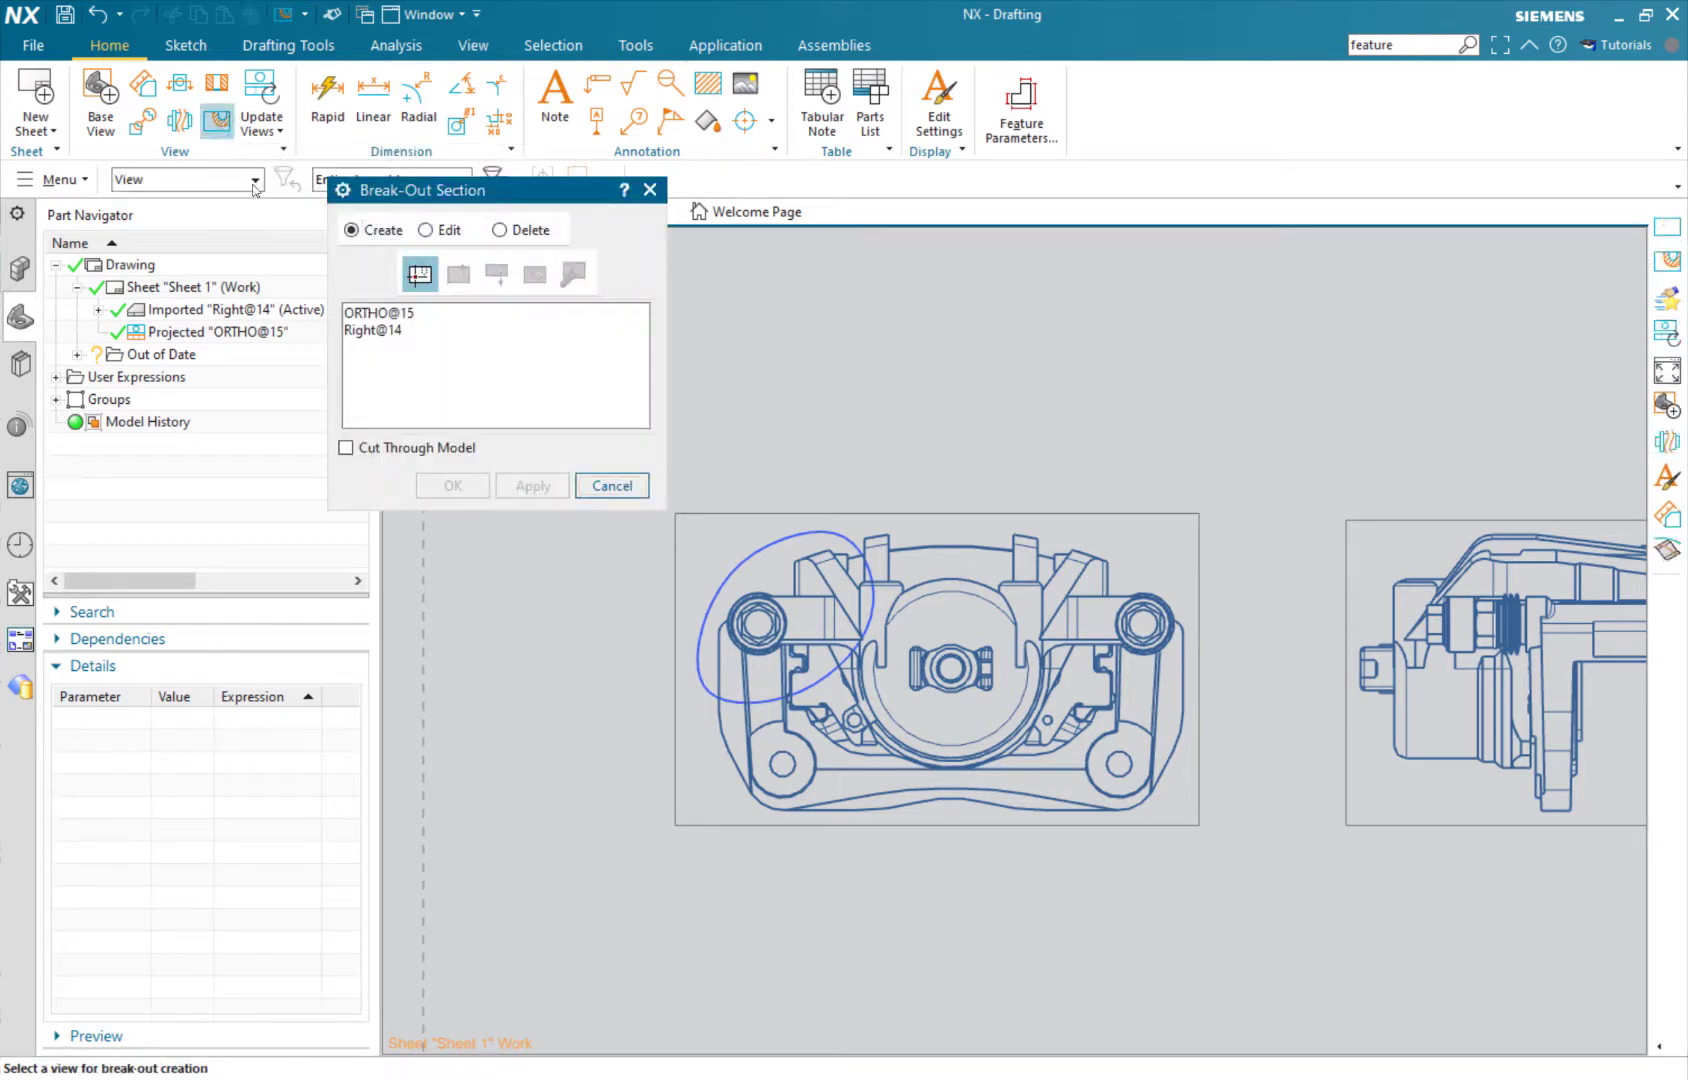
click(755, 513)
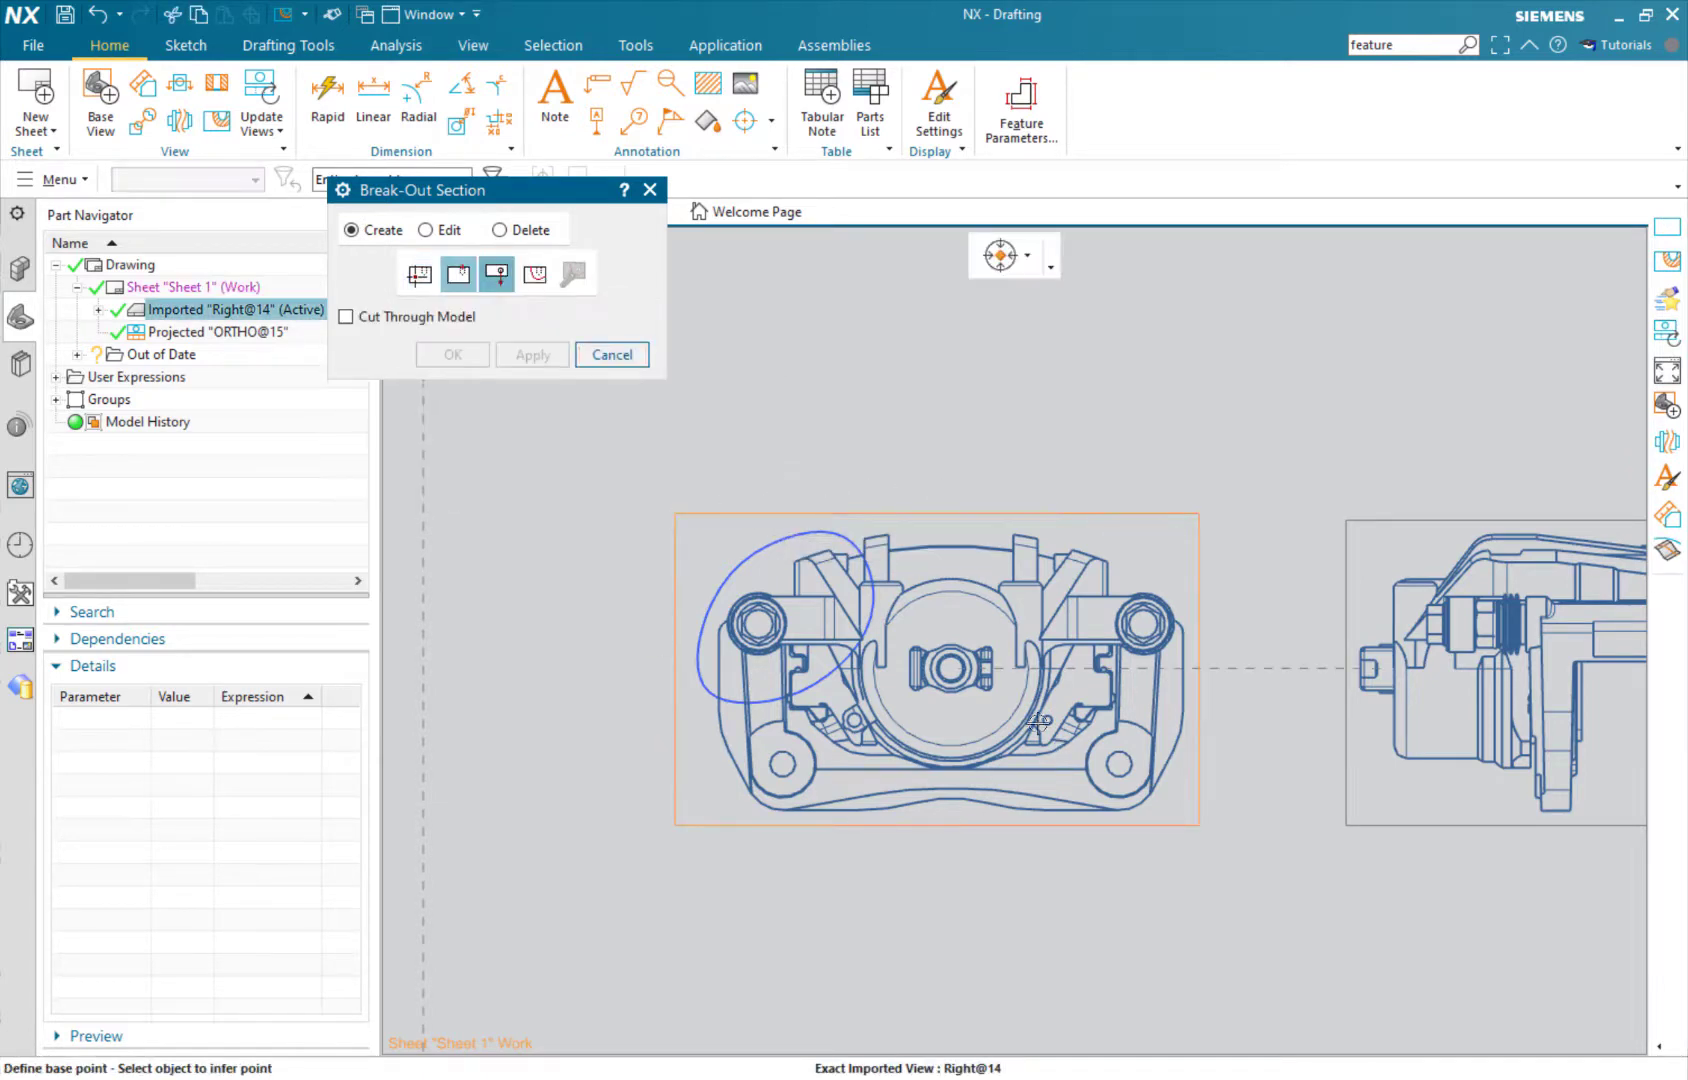
shift+middle_drag(1117, 882, 1035, 895)
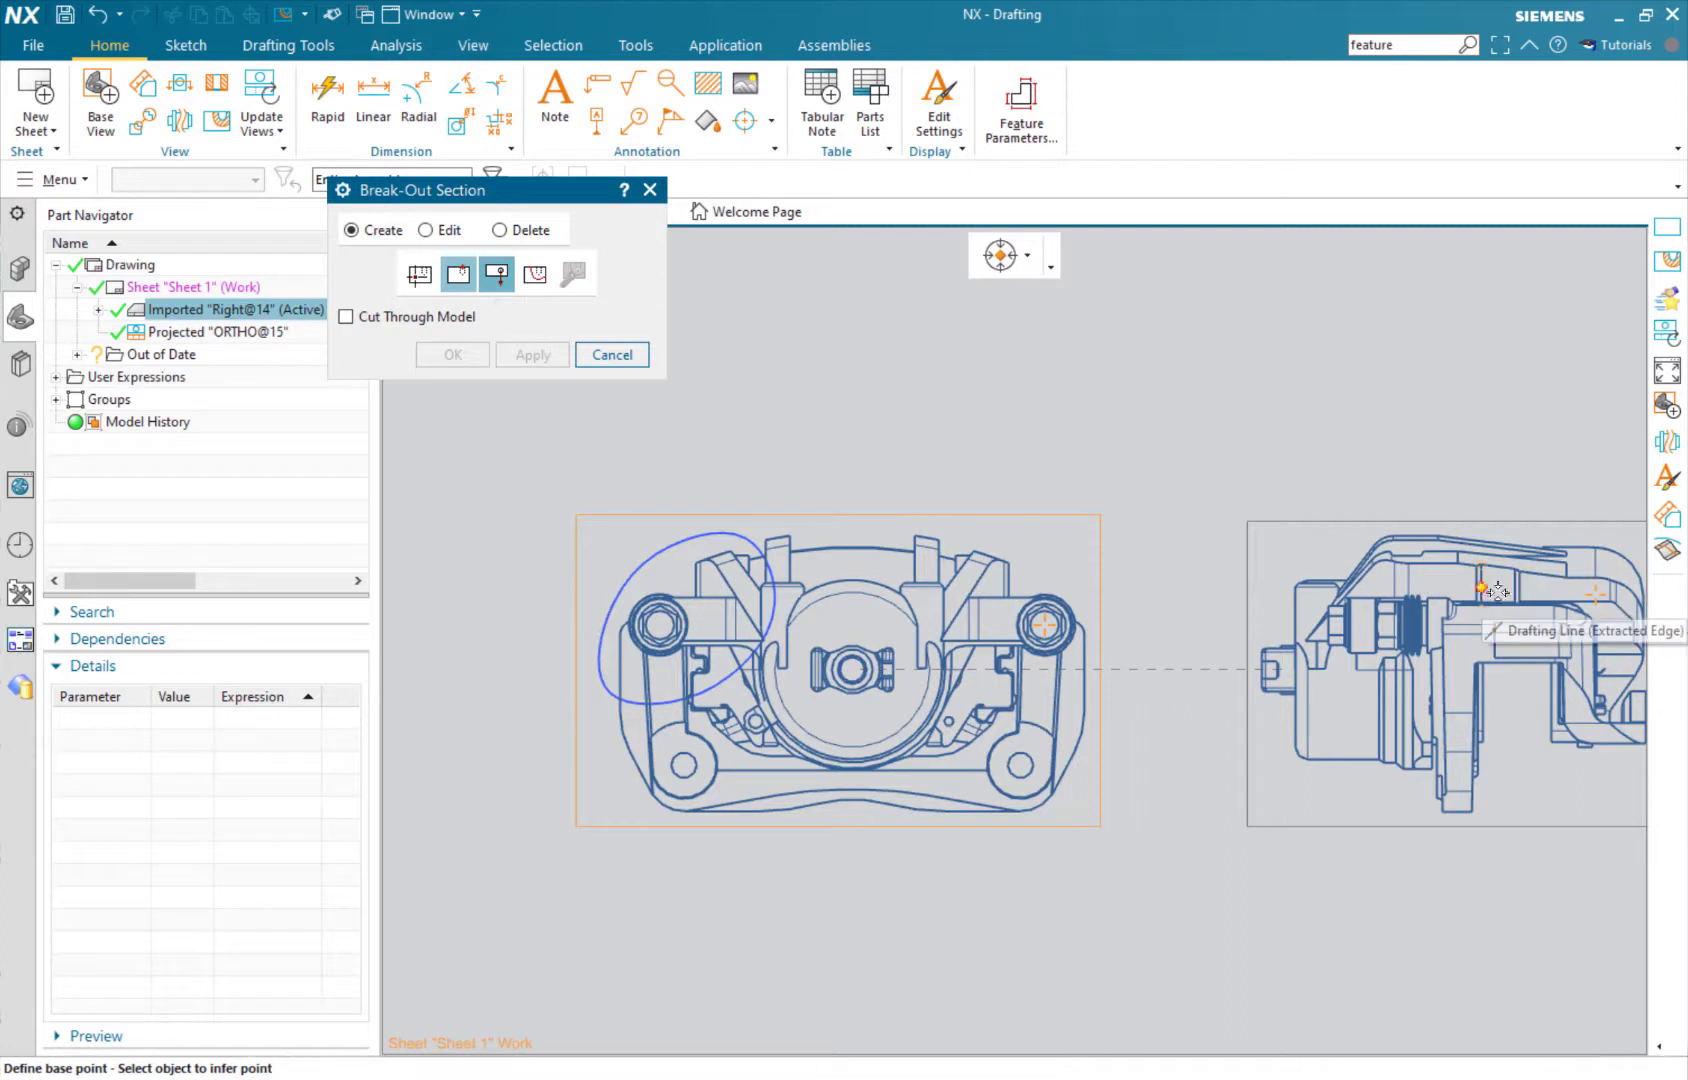
click(1521, 665)
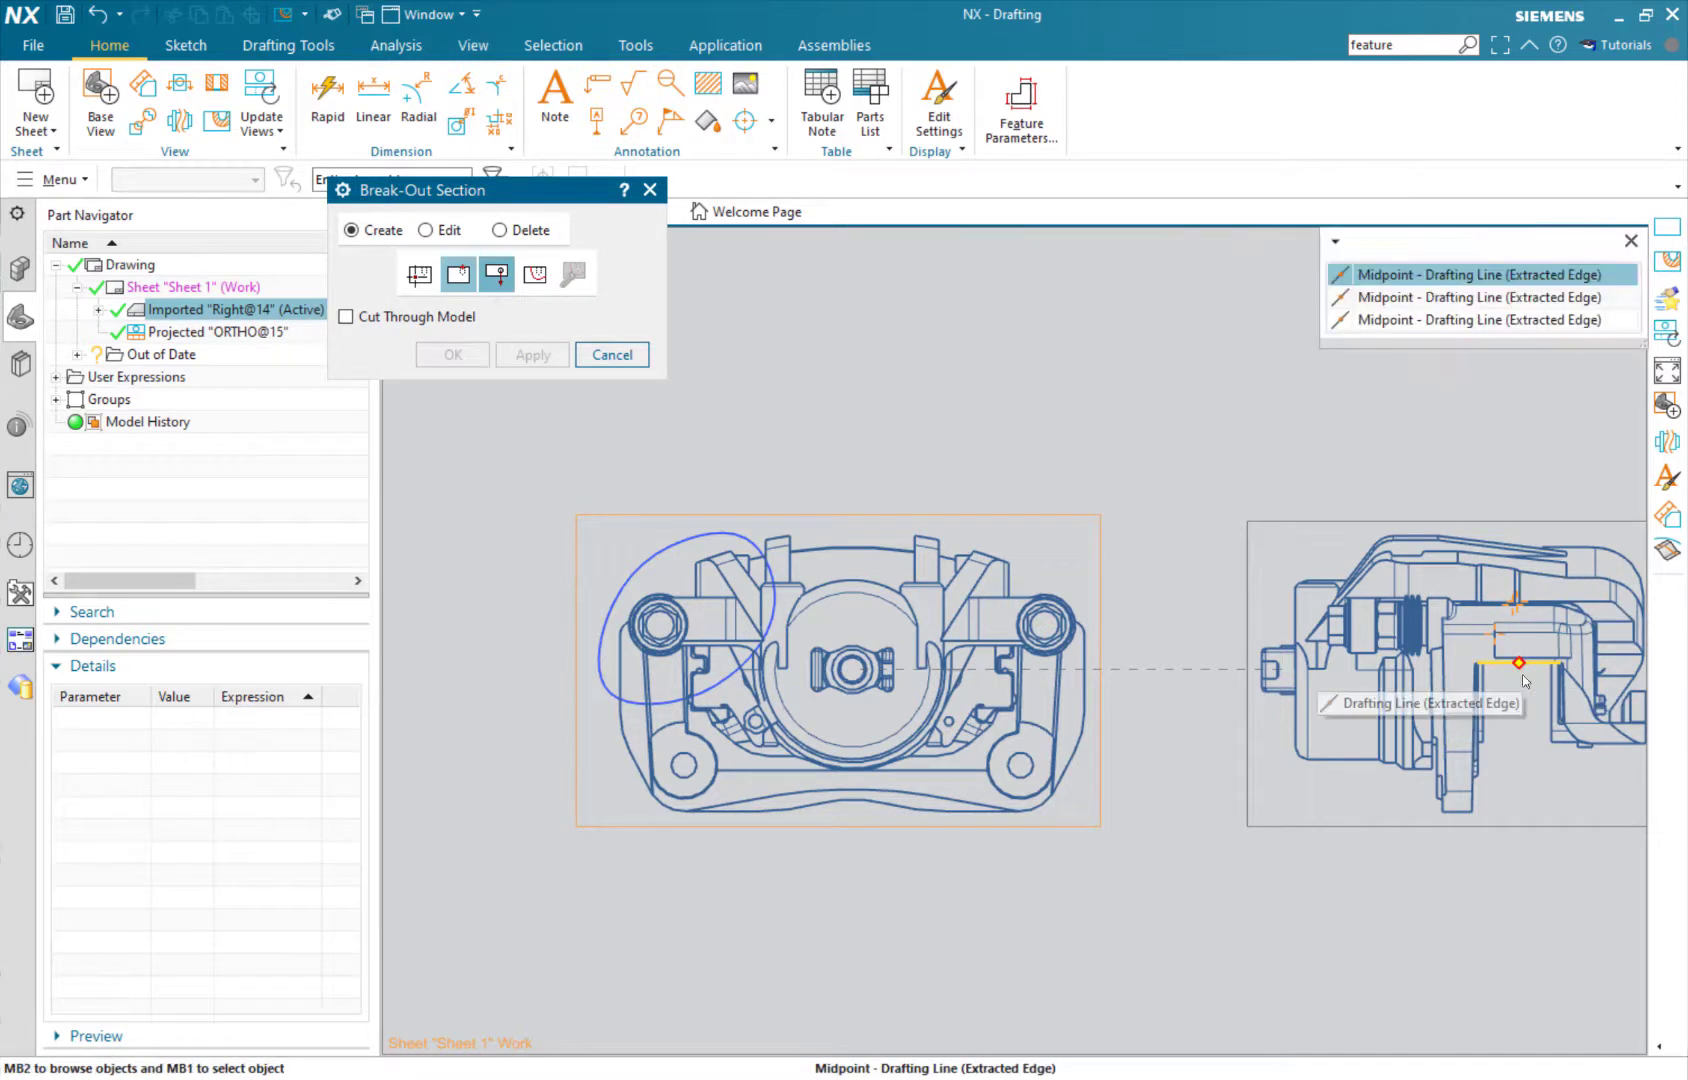
click(1474, 274)
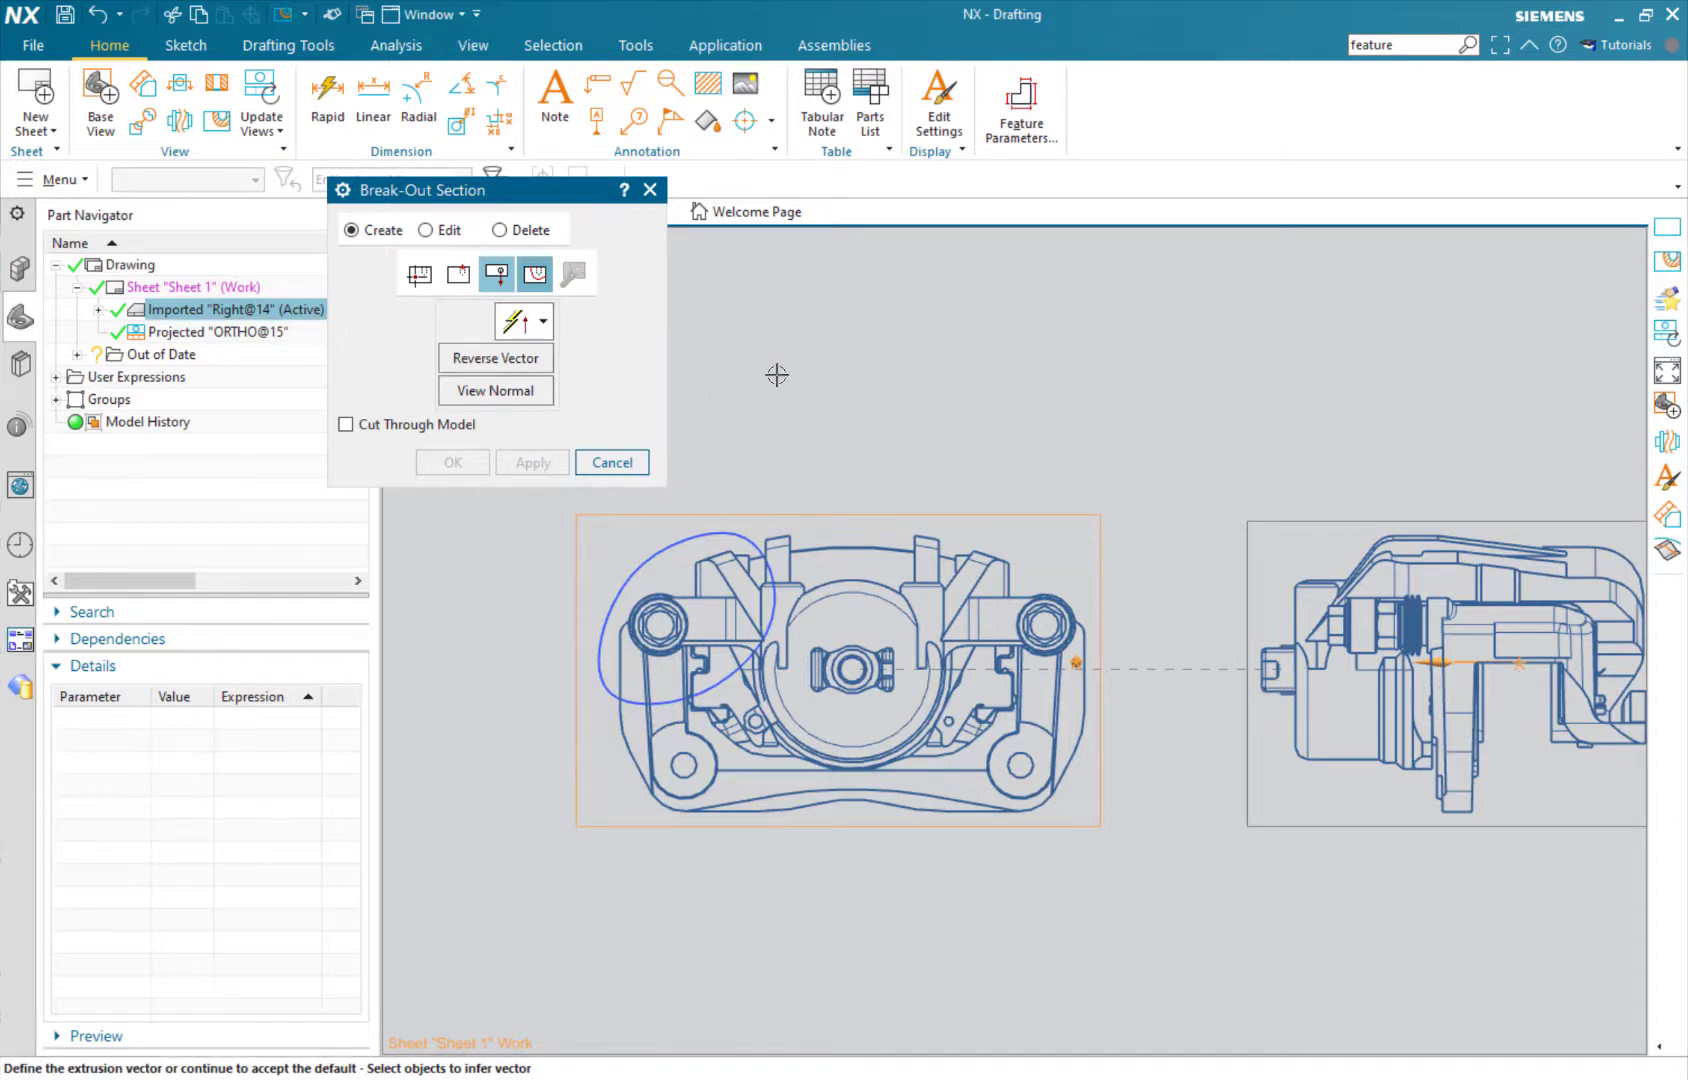
middle_click(612, 562)
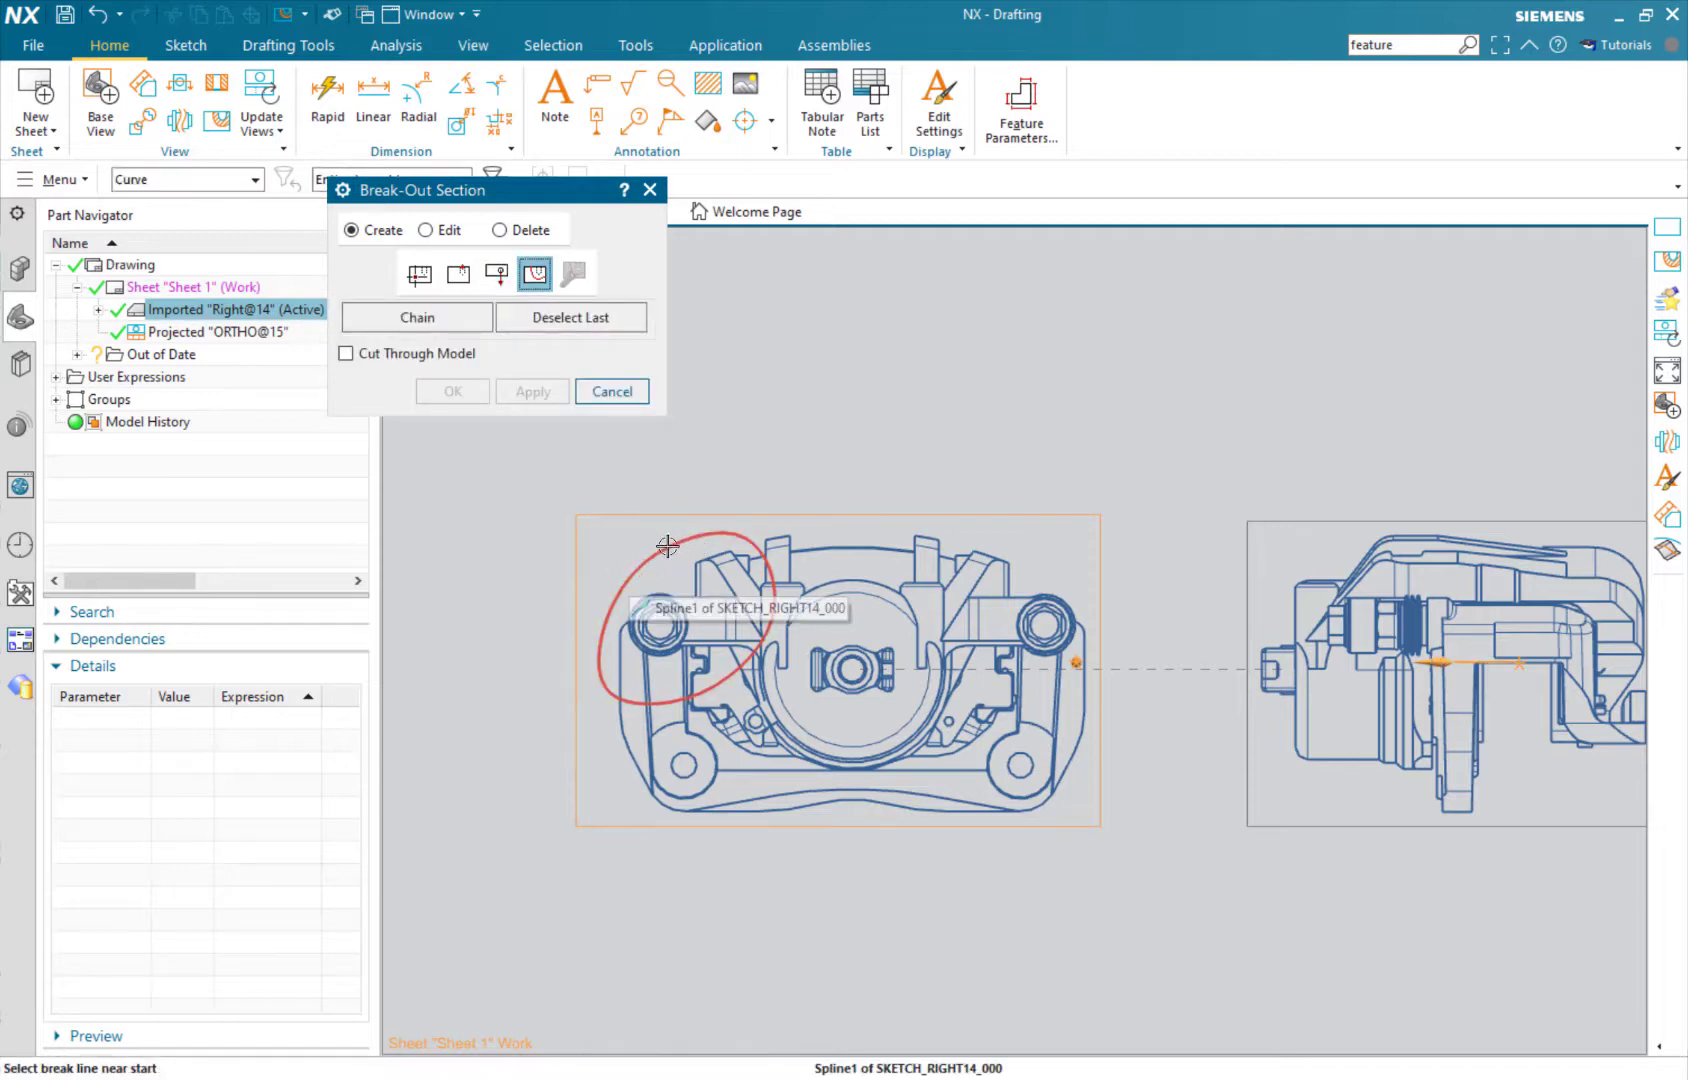
click(667, 546)
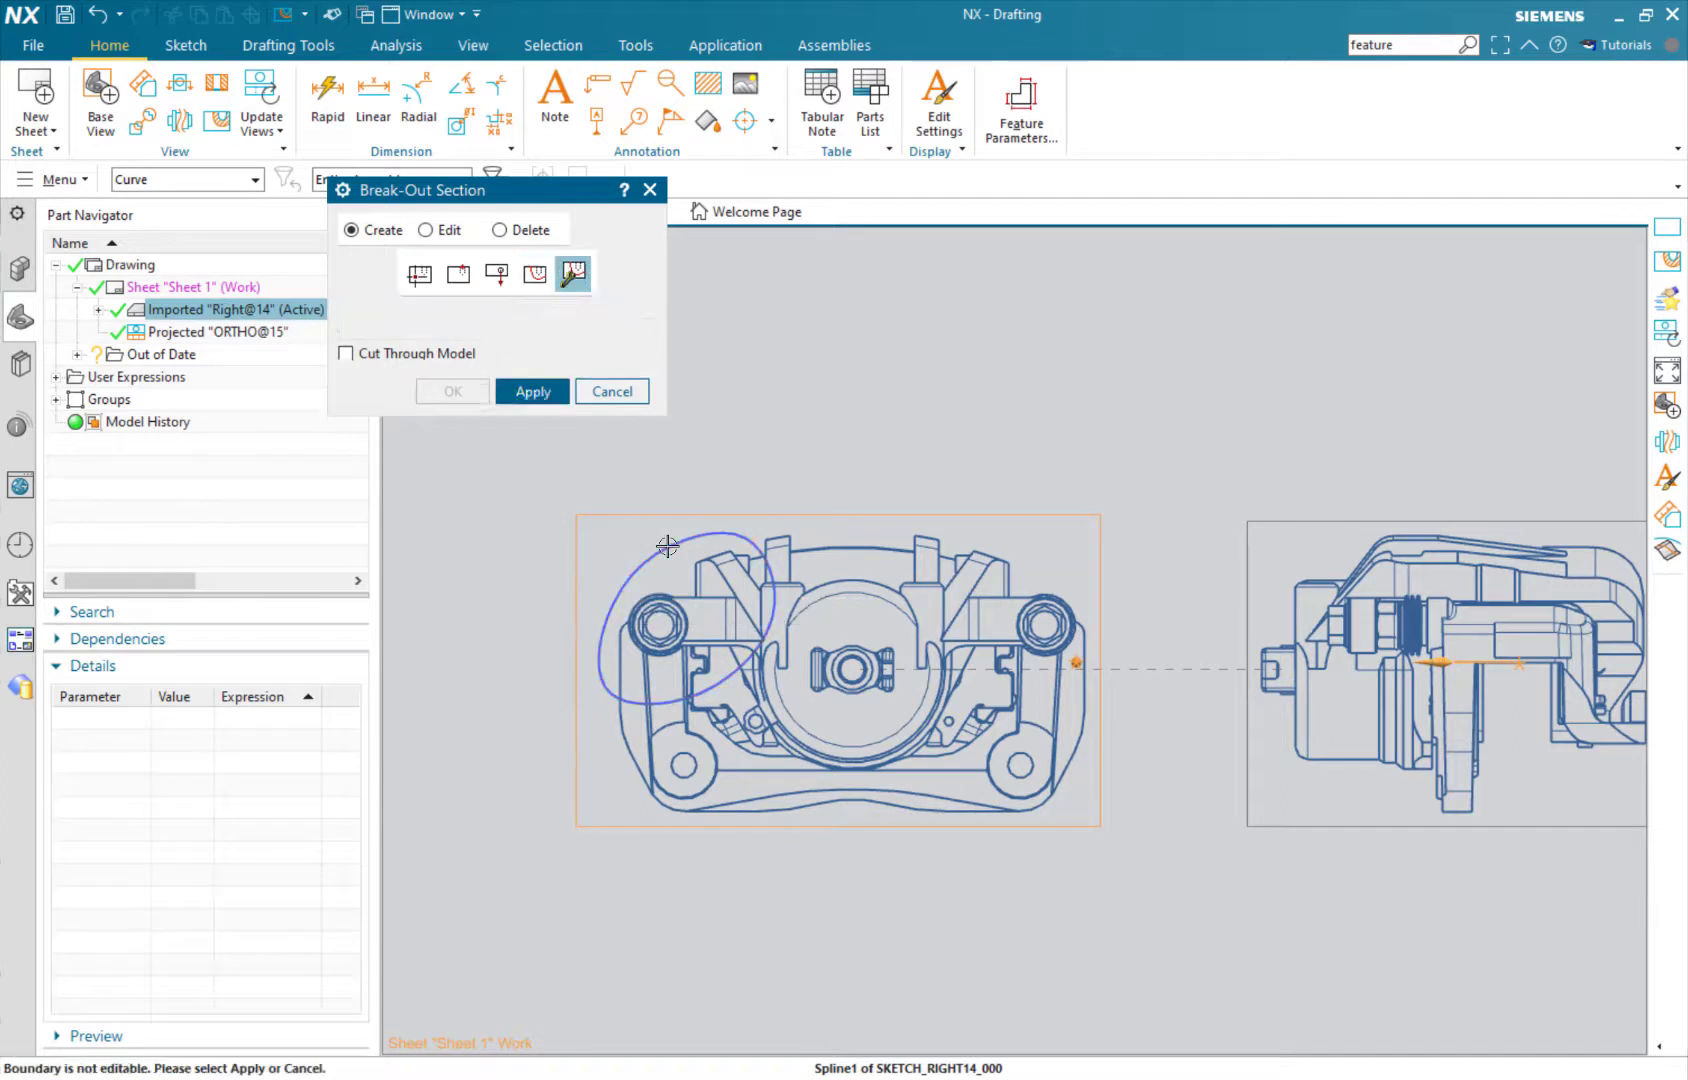
middle_click(746, 470)
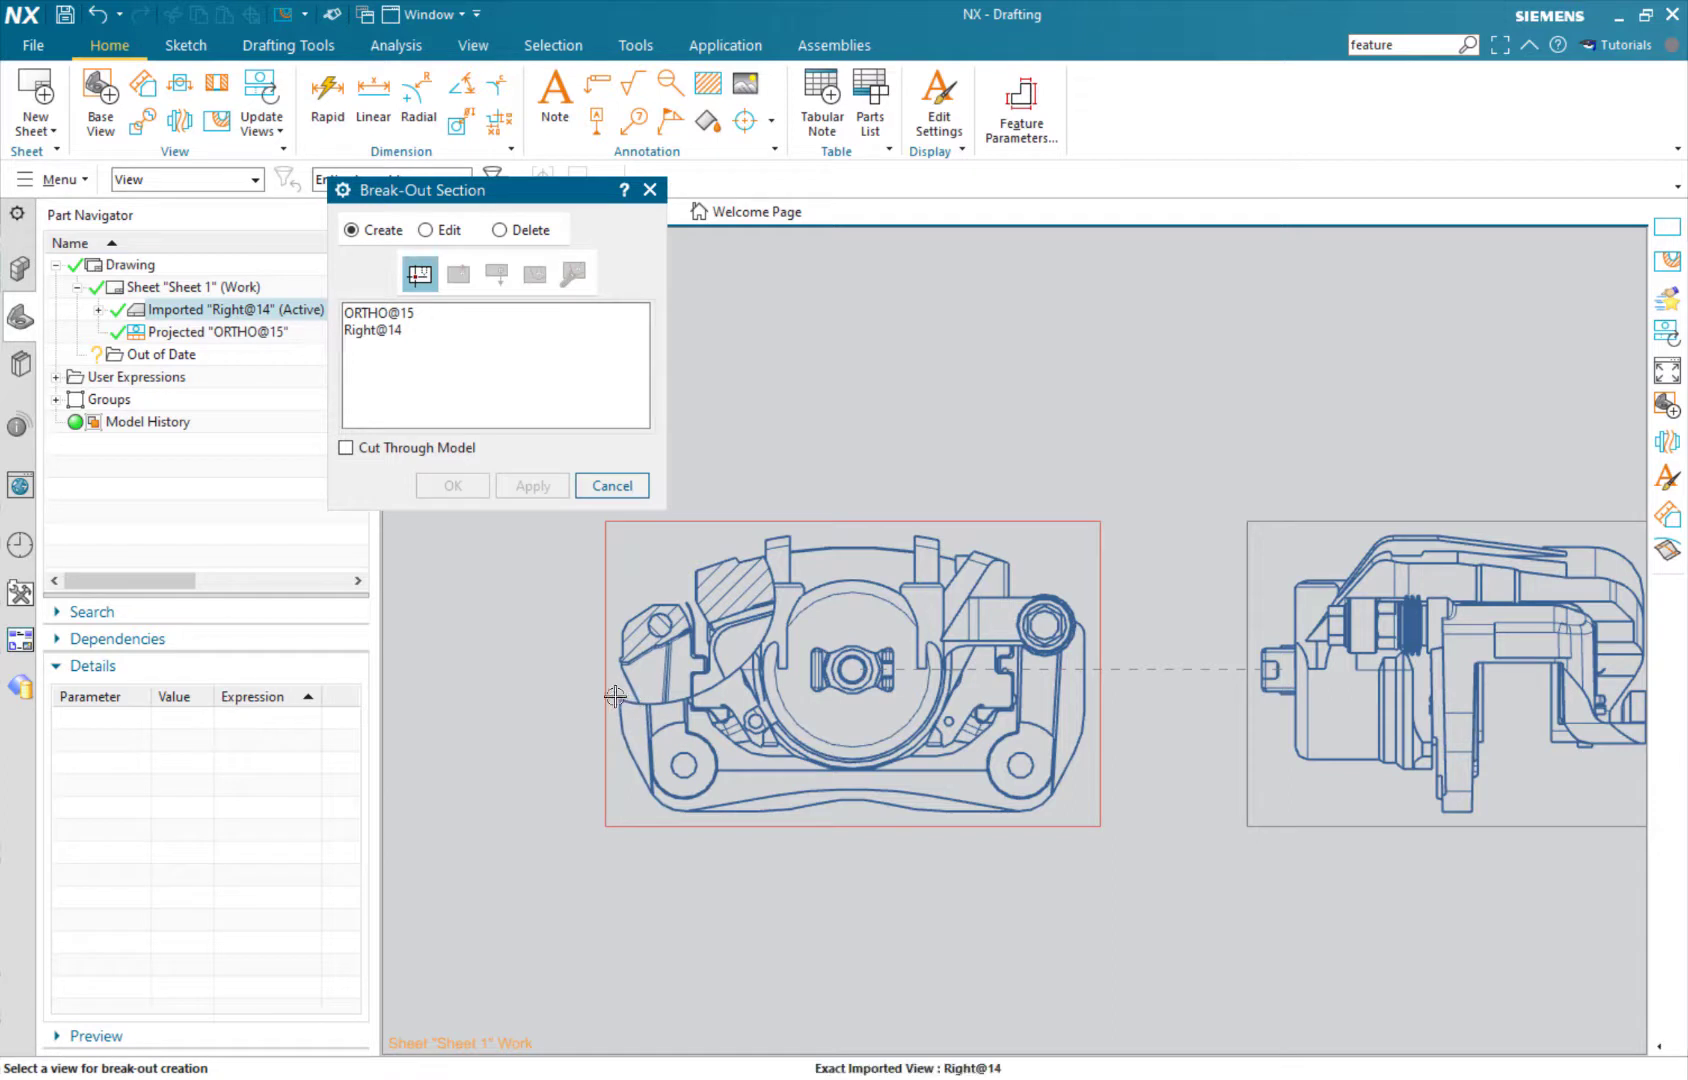
middle_click(752, 468)
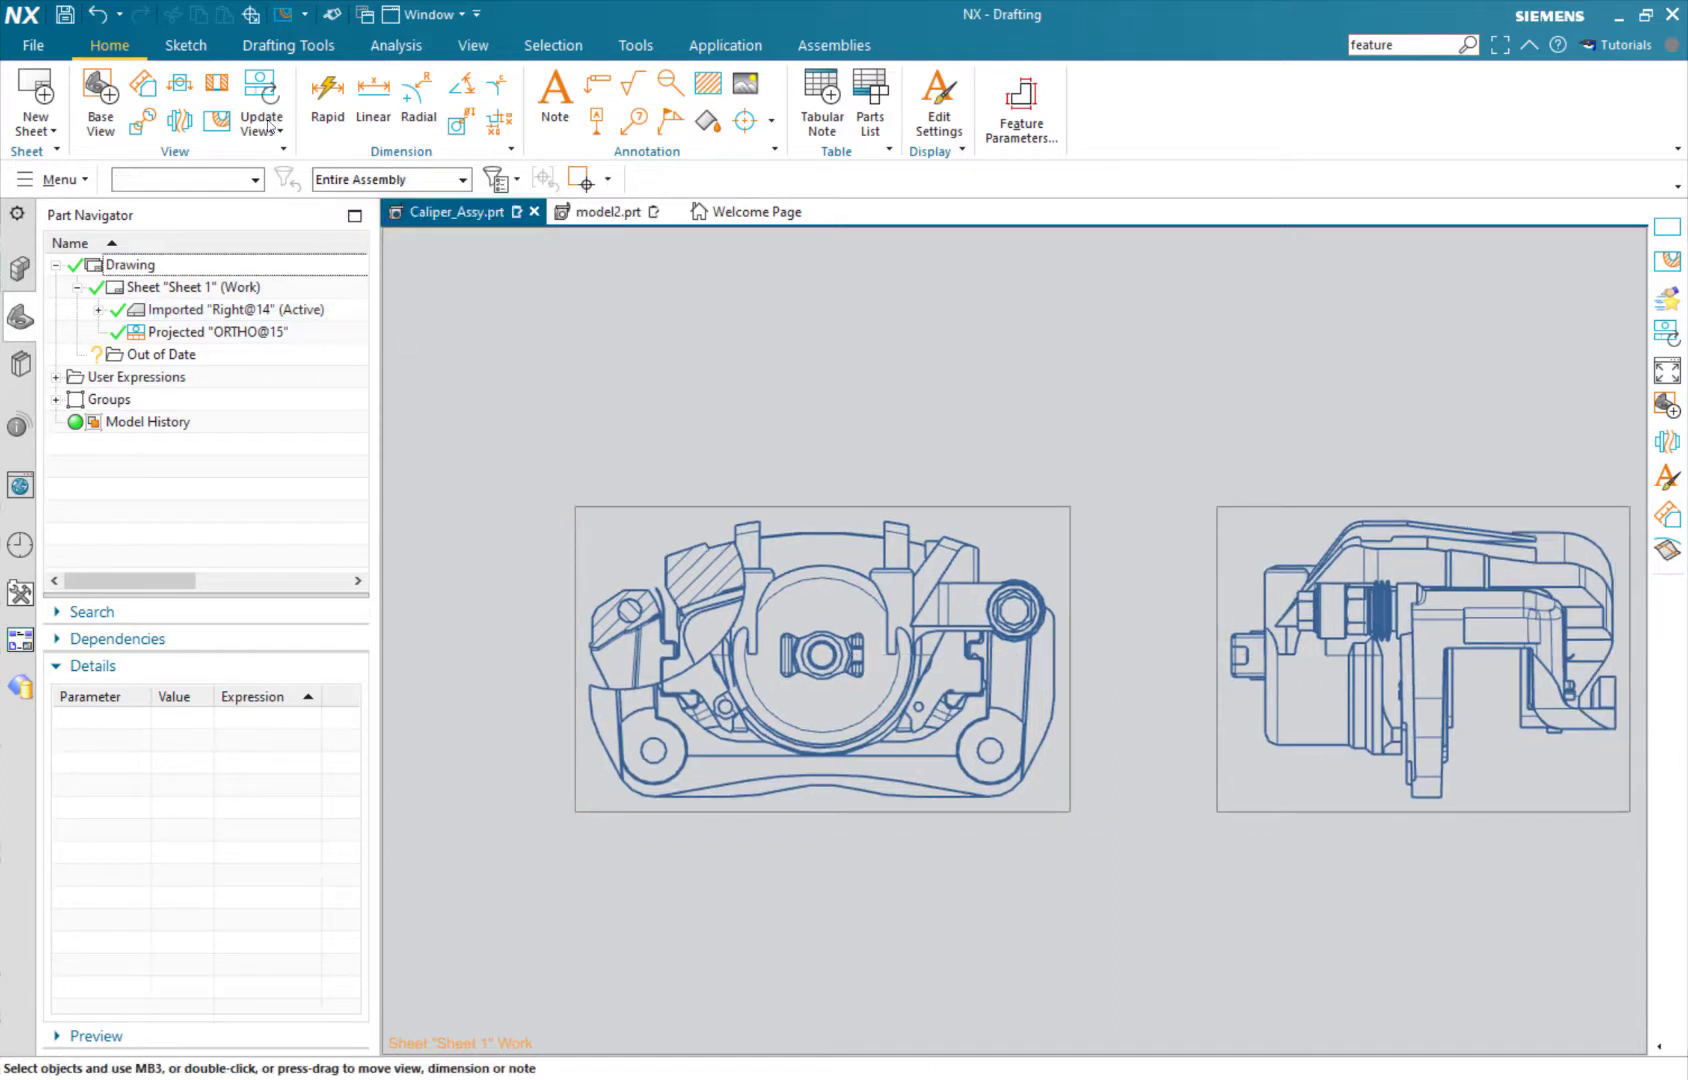
Sketch a two-point rectangle around the upper-right bolt area of the Right view, starting at about XC 40, YC 55, and finish the sketch.
click(186, 45)
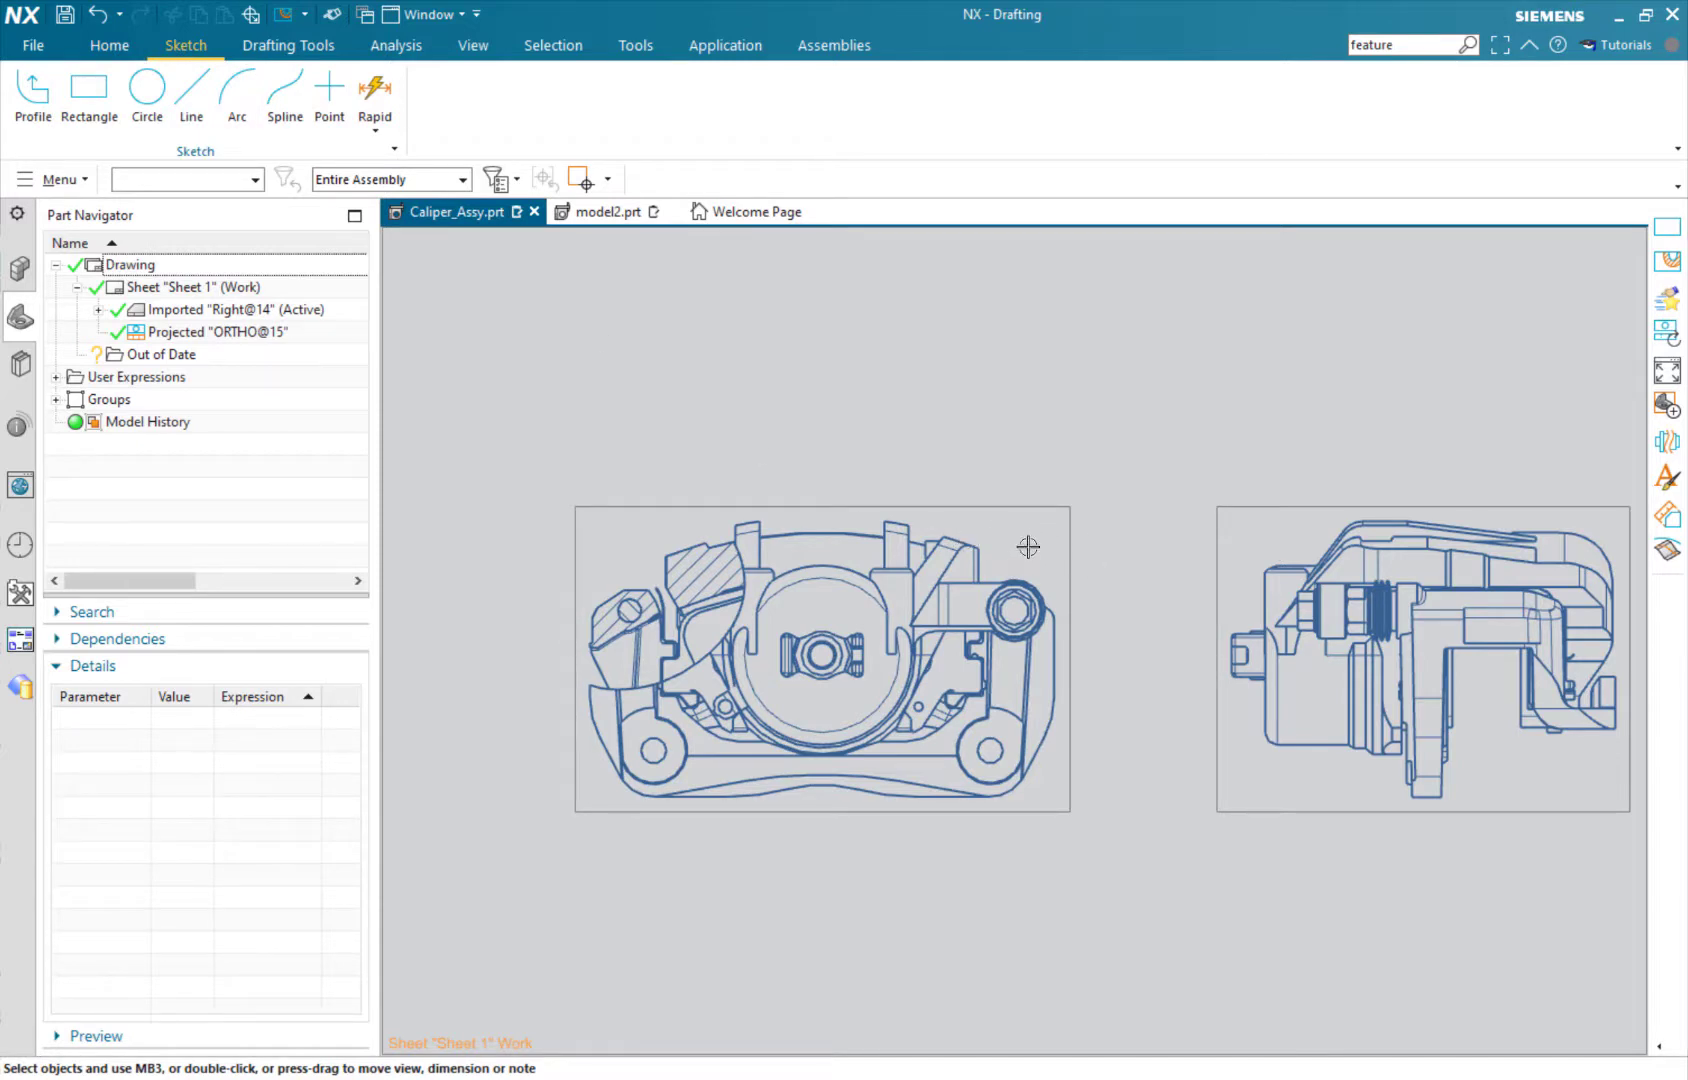
click(285, 98)
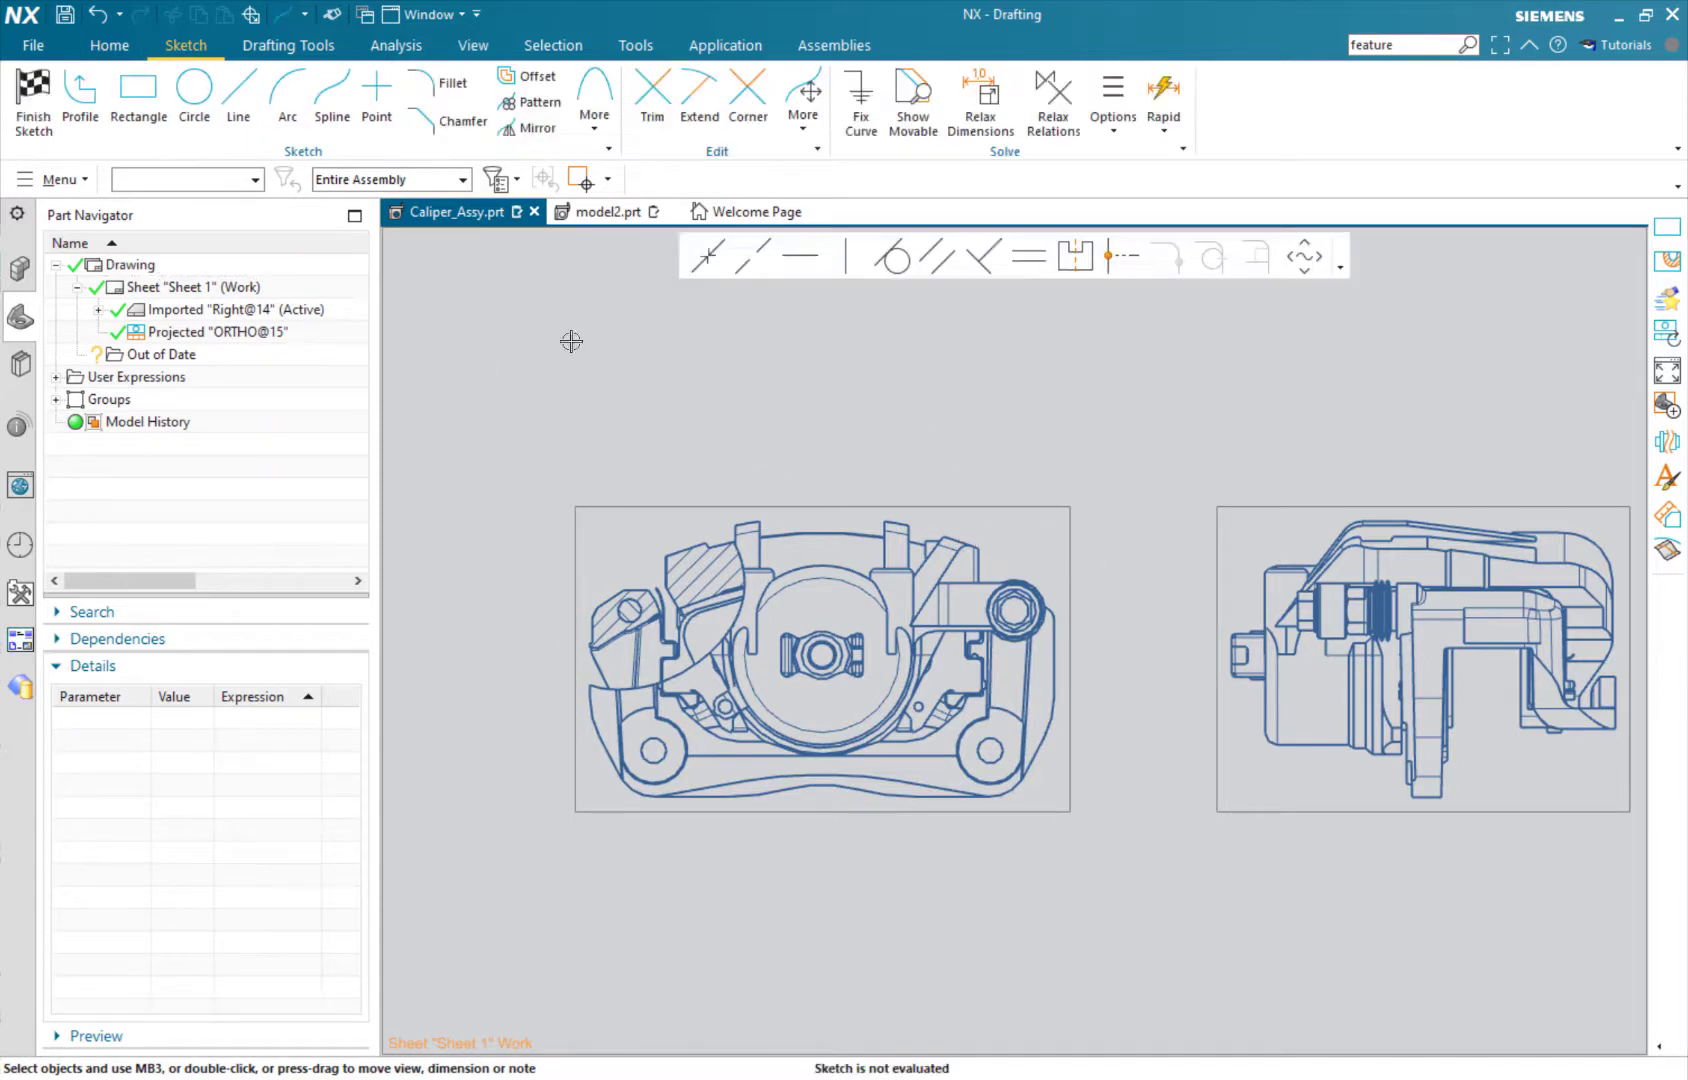
click(129, 100)
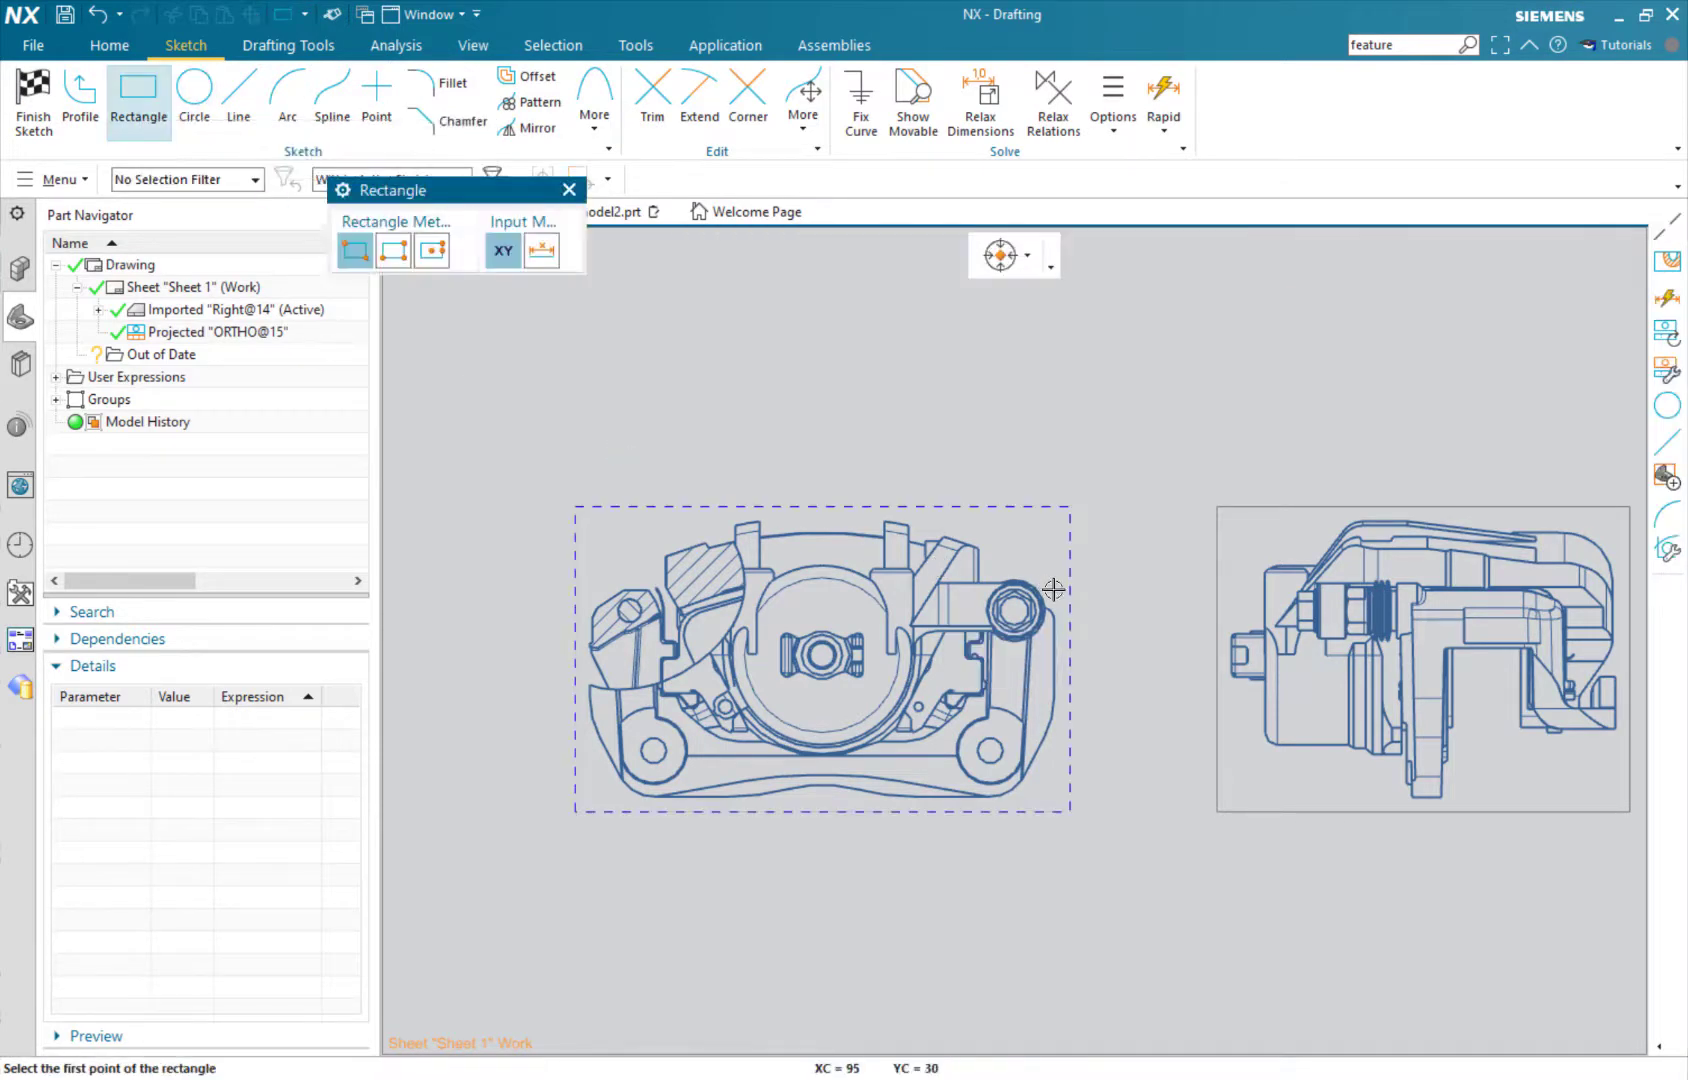
scroll(1047, 611, up, 2)
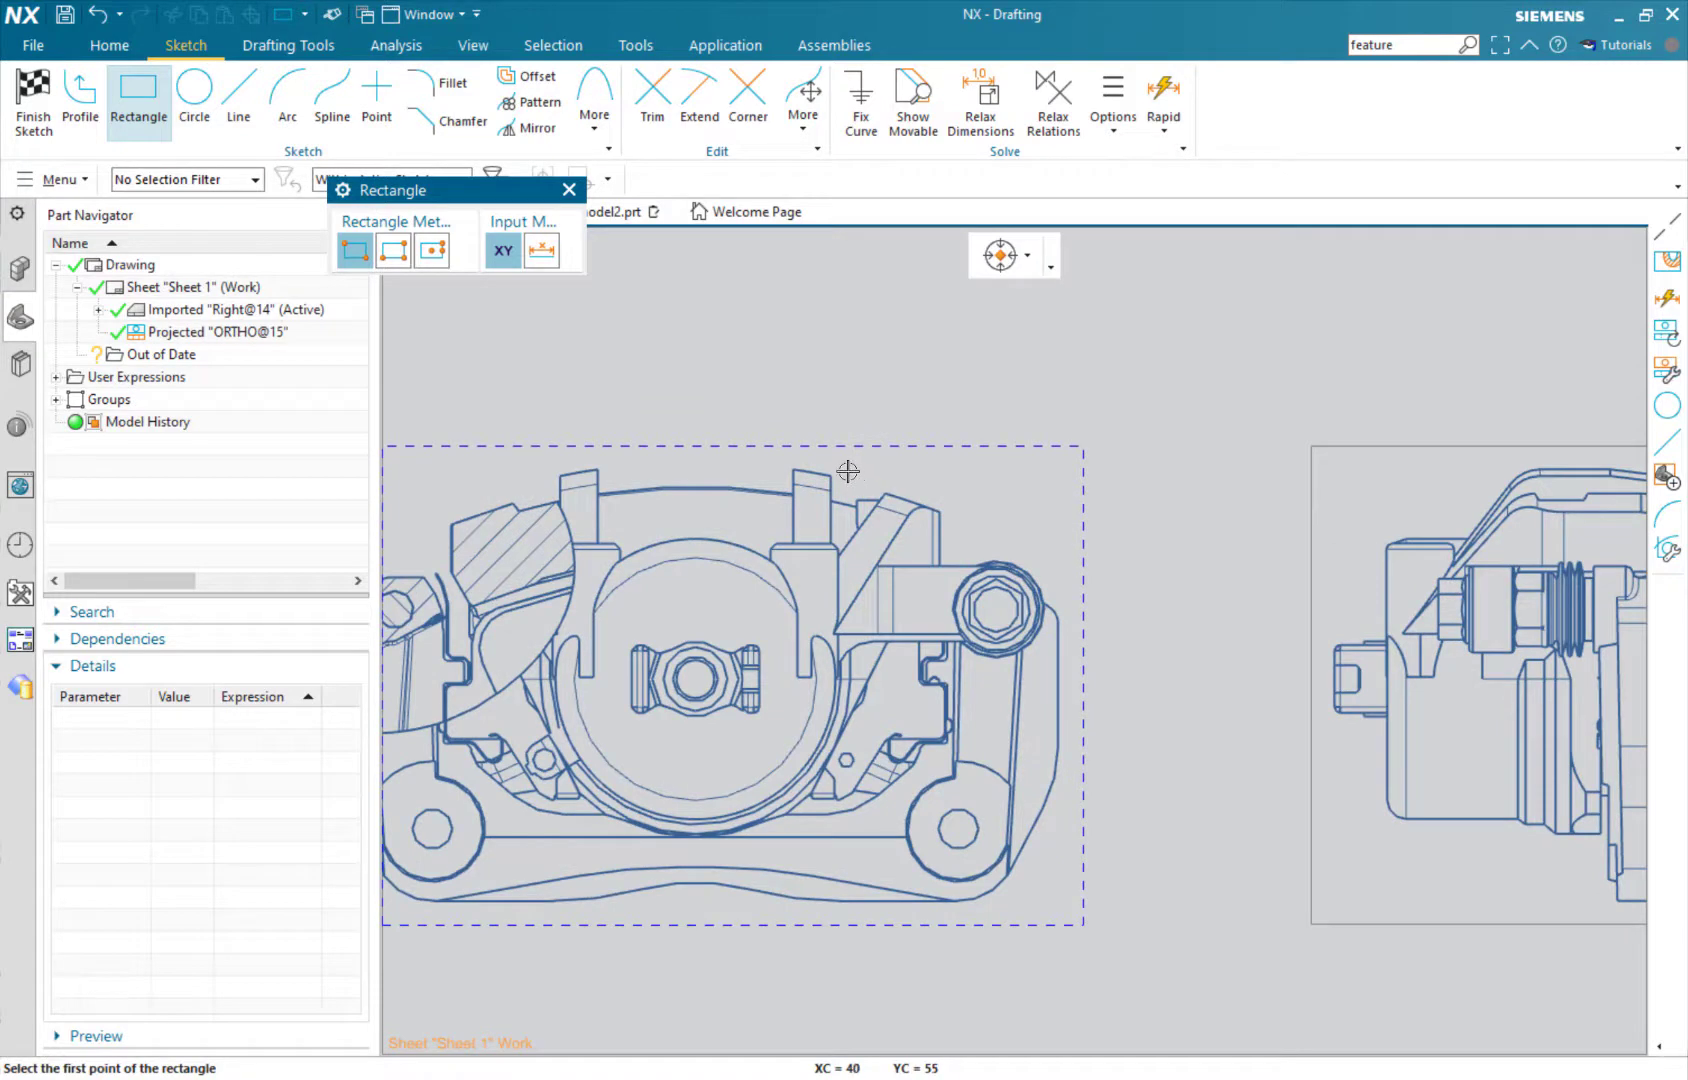
click(848, 471)
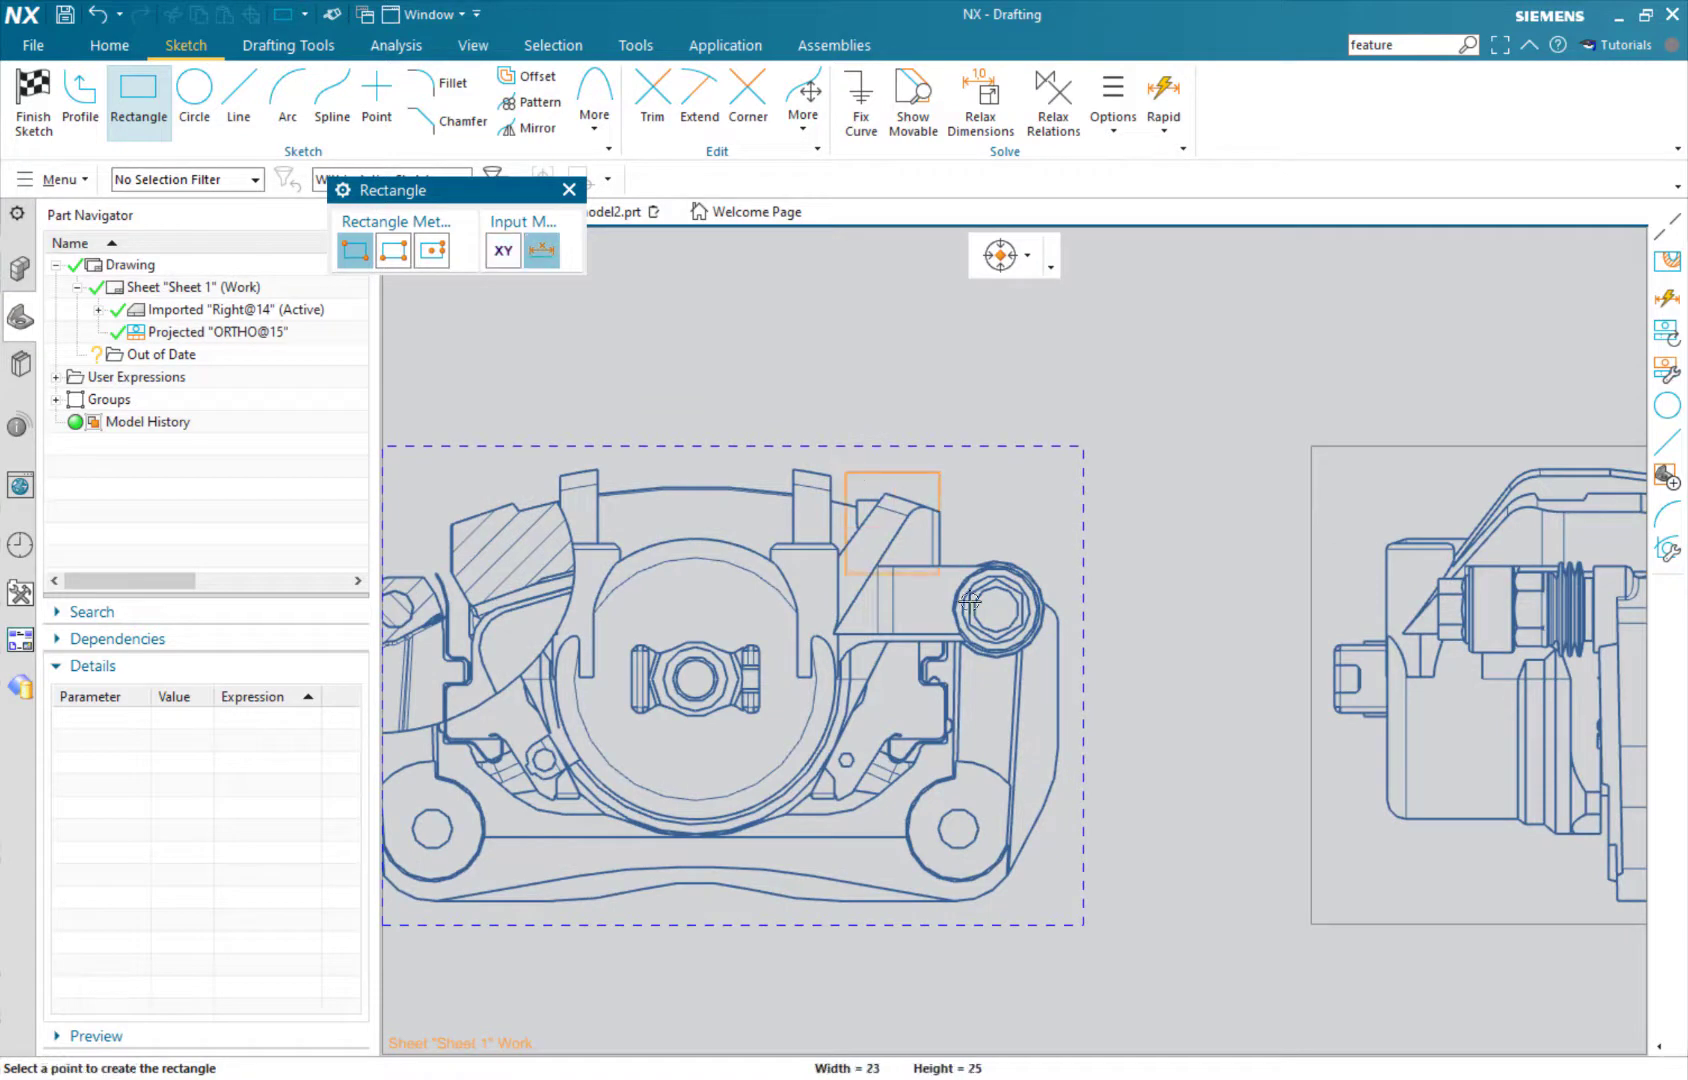
click(1069, 802)
key(Escape)
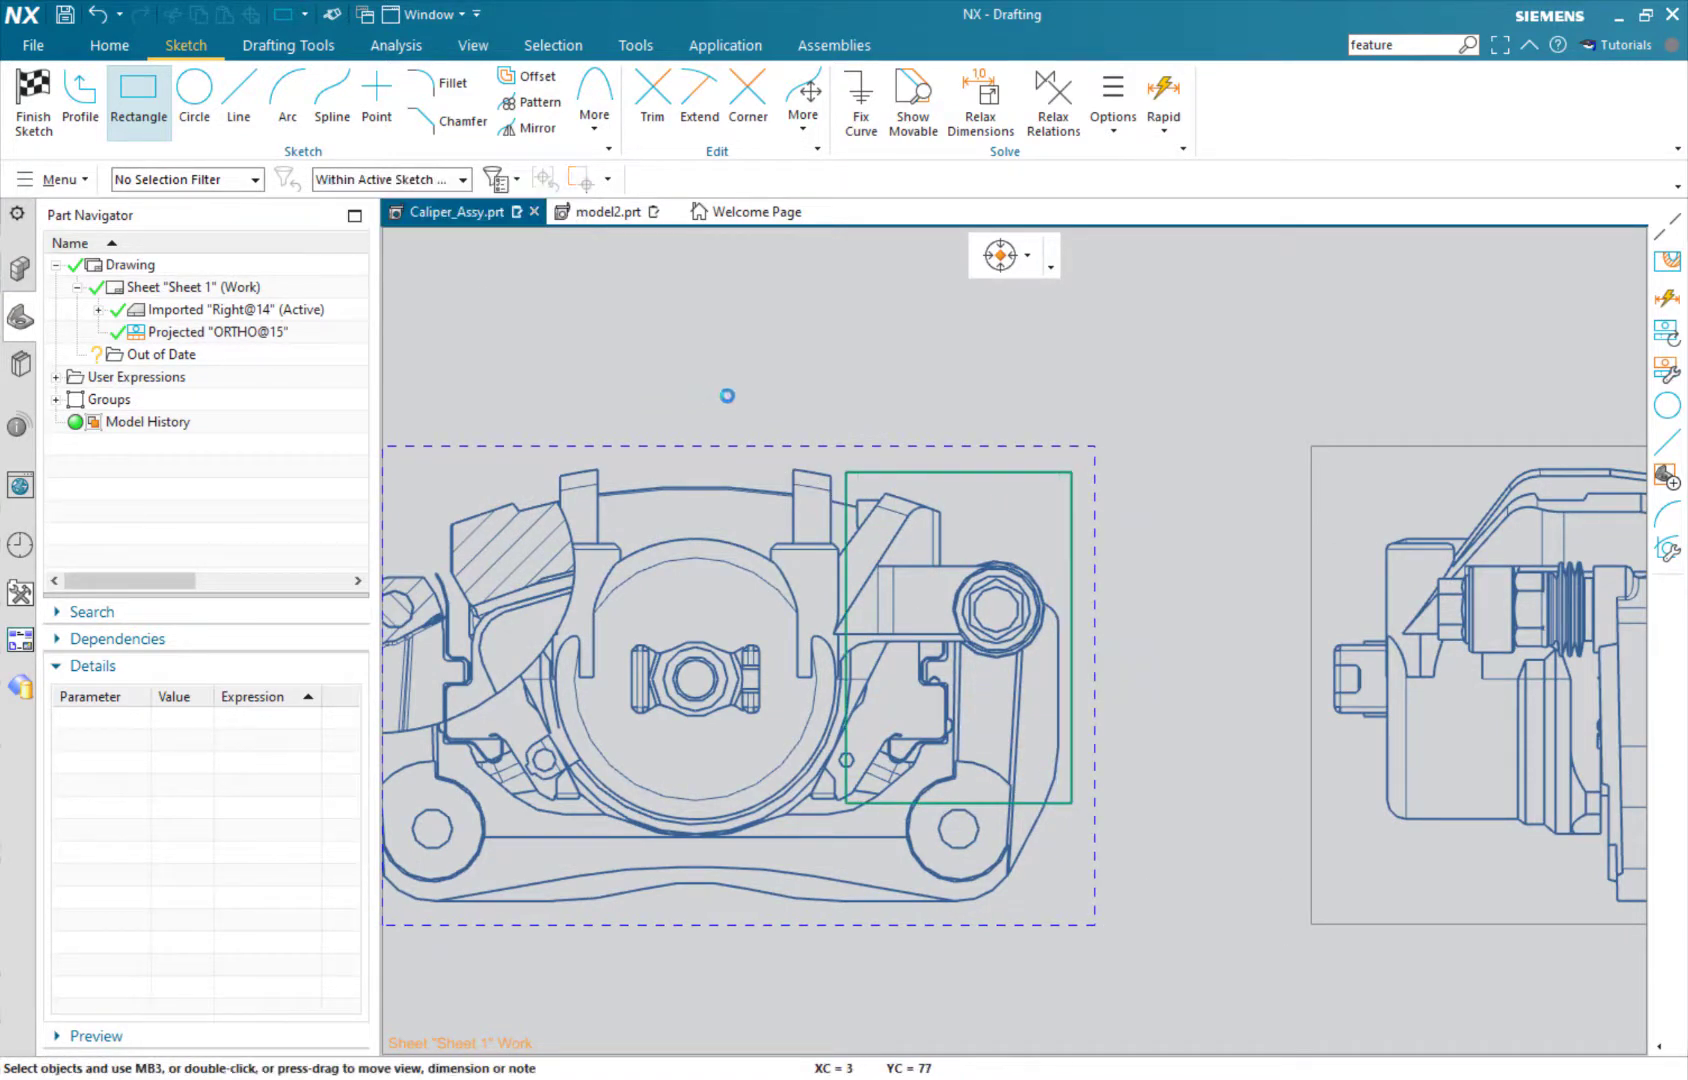
click(33, 100)
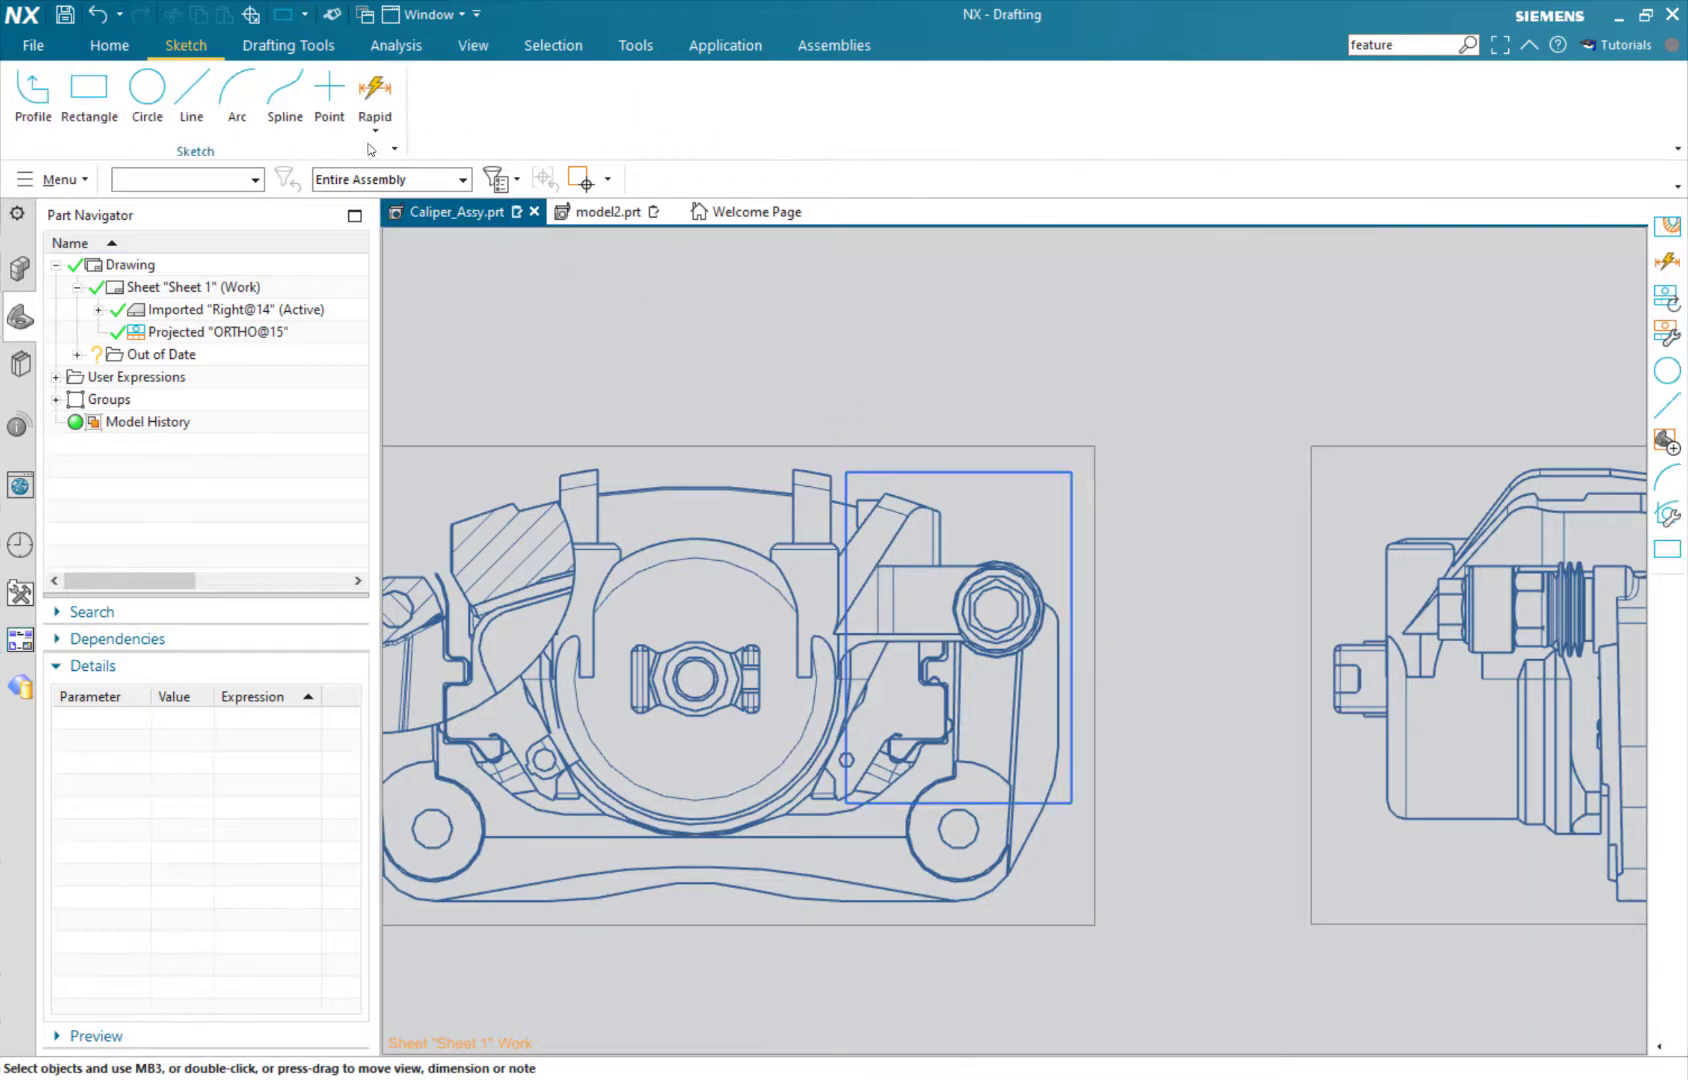
click(109, 45)
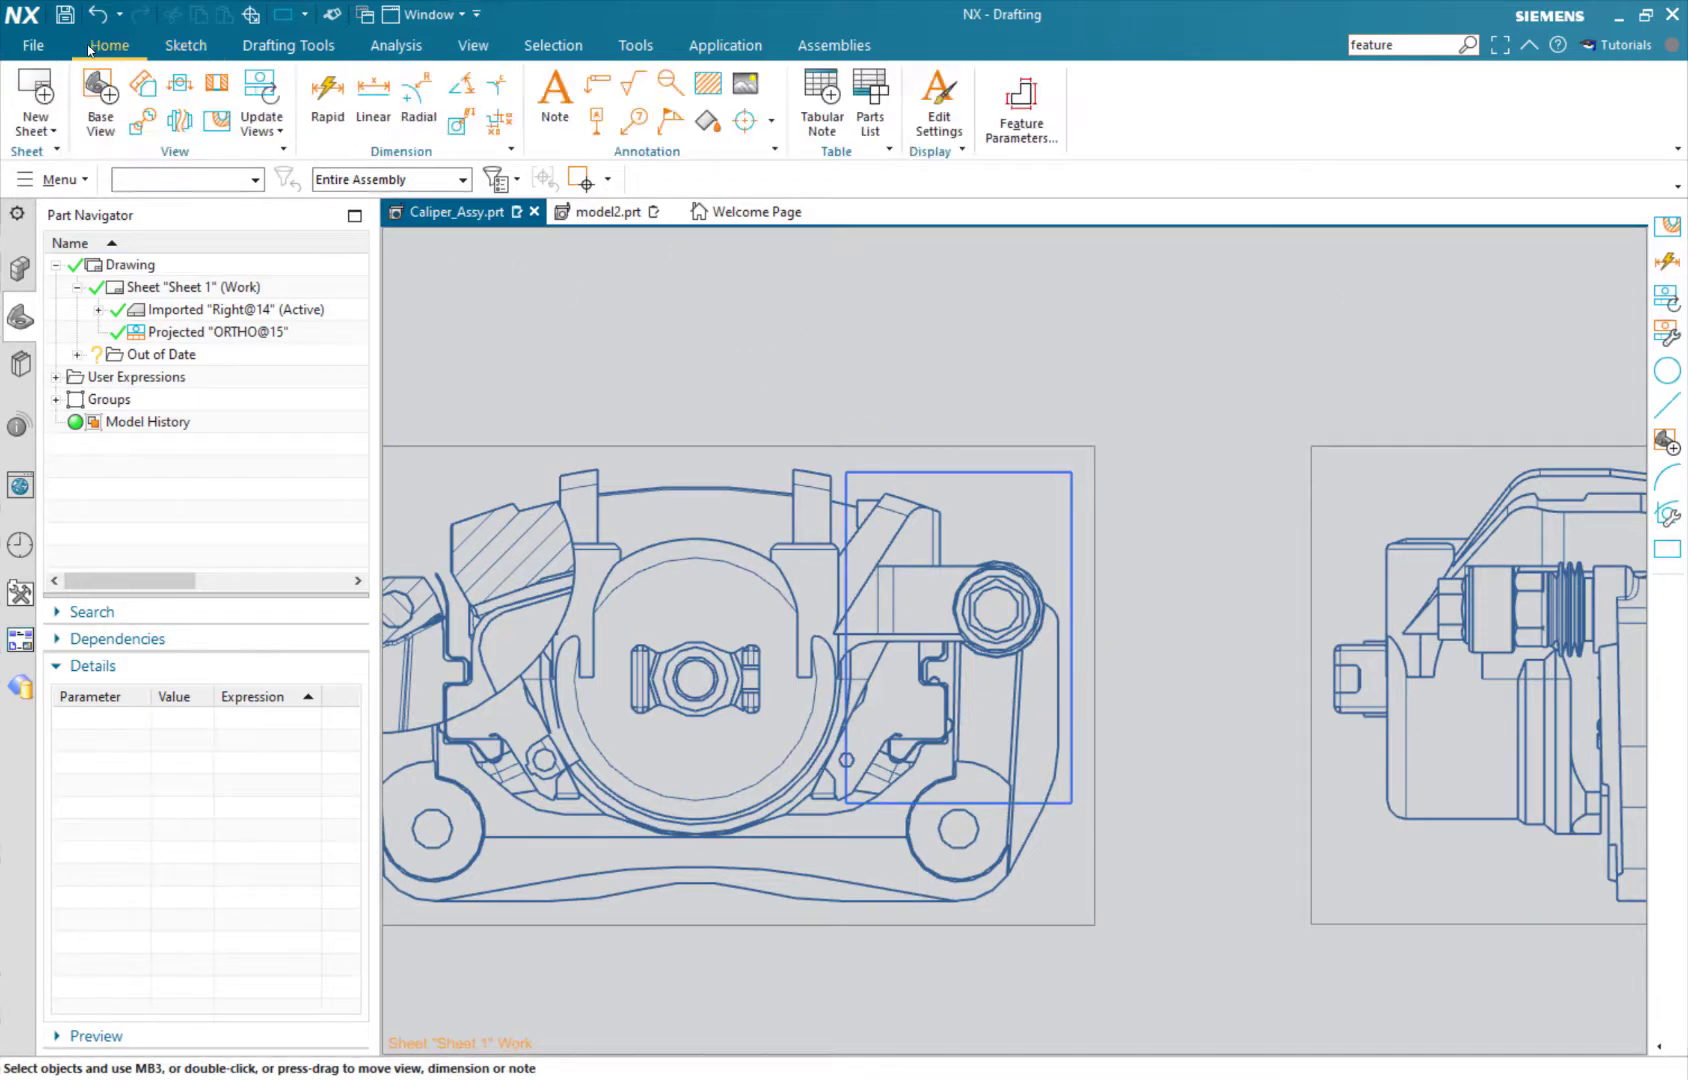
Create a break-out section in the Right view bounded by the four rectangle lines, with the base point at the lower silhouette line's end in the projected view.
click(215, 123)
click(1095, 445)
scroll(1202, 629, down, 2)
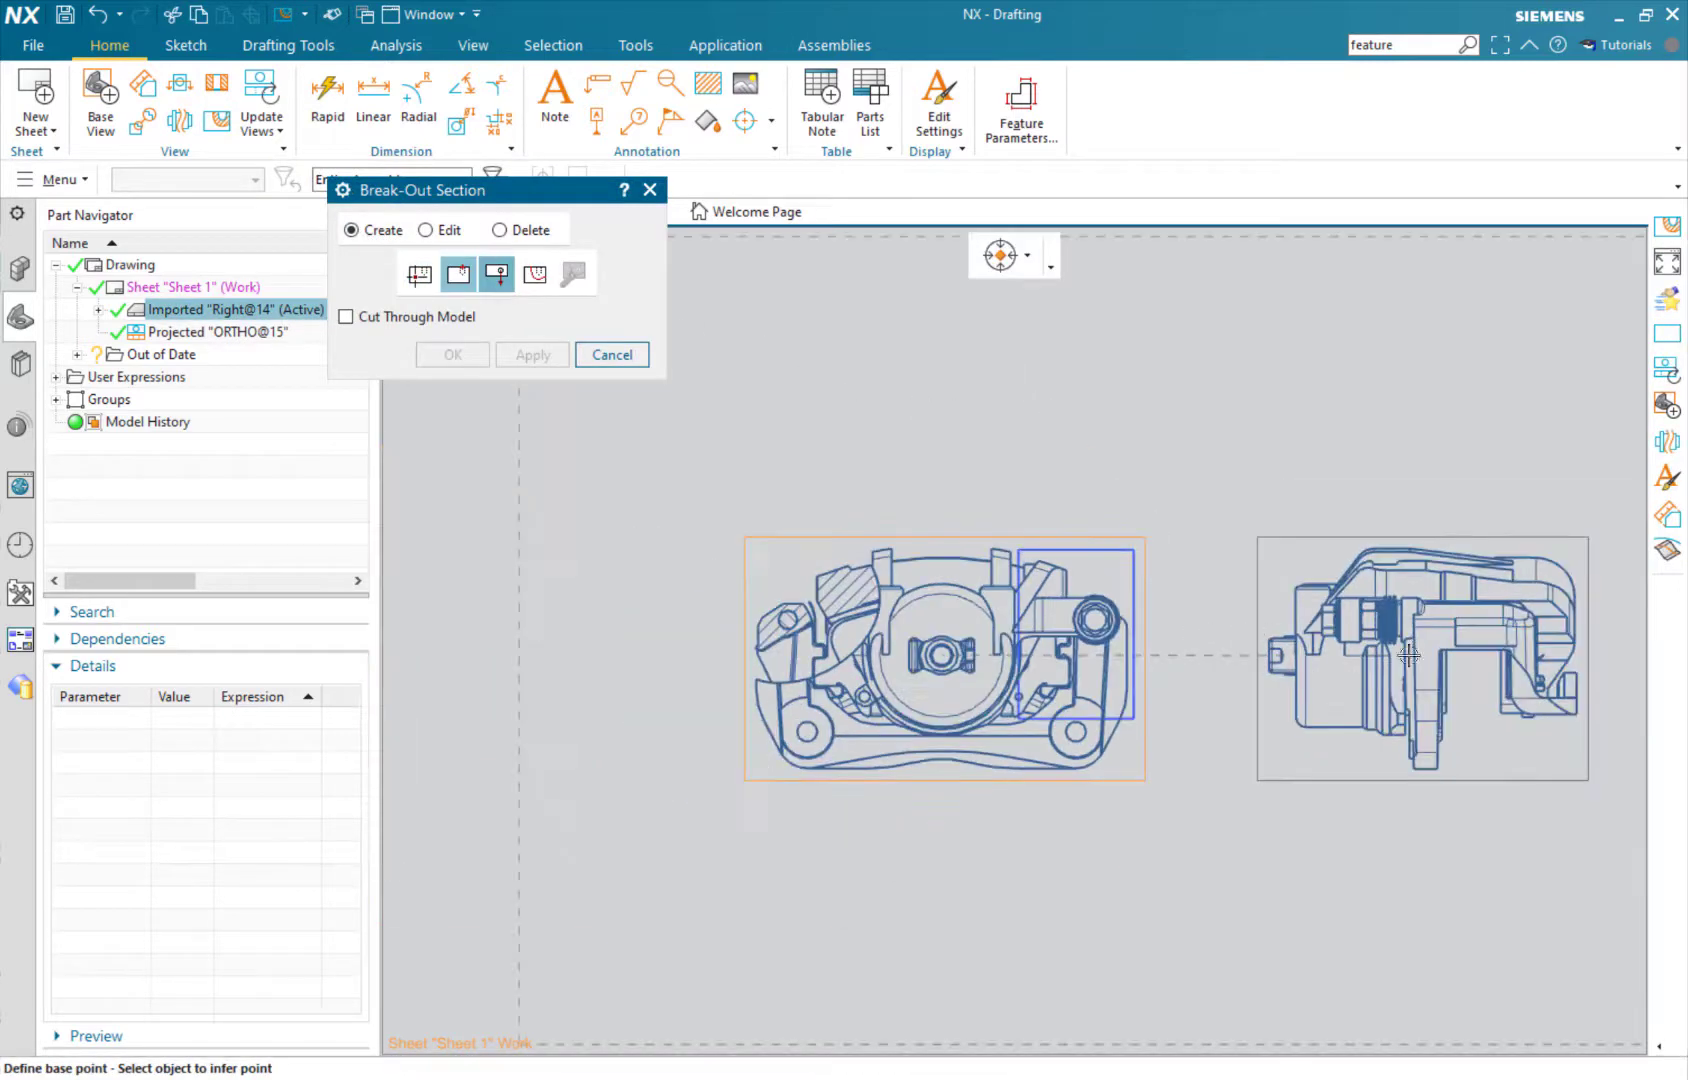
scroll(1440, 690, up, 2)
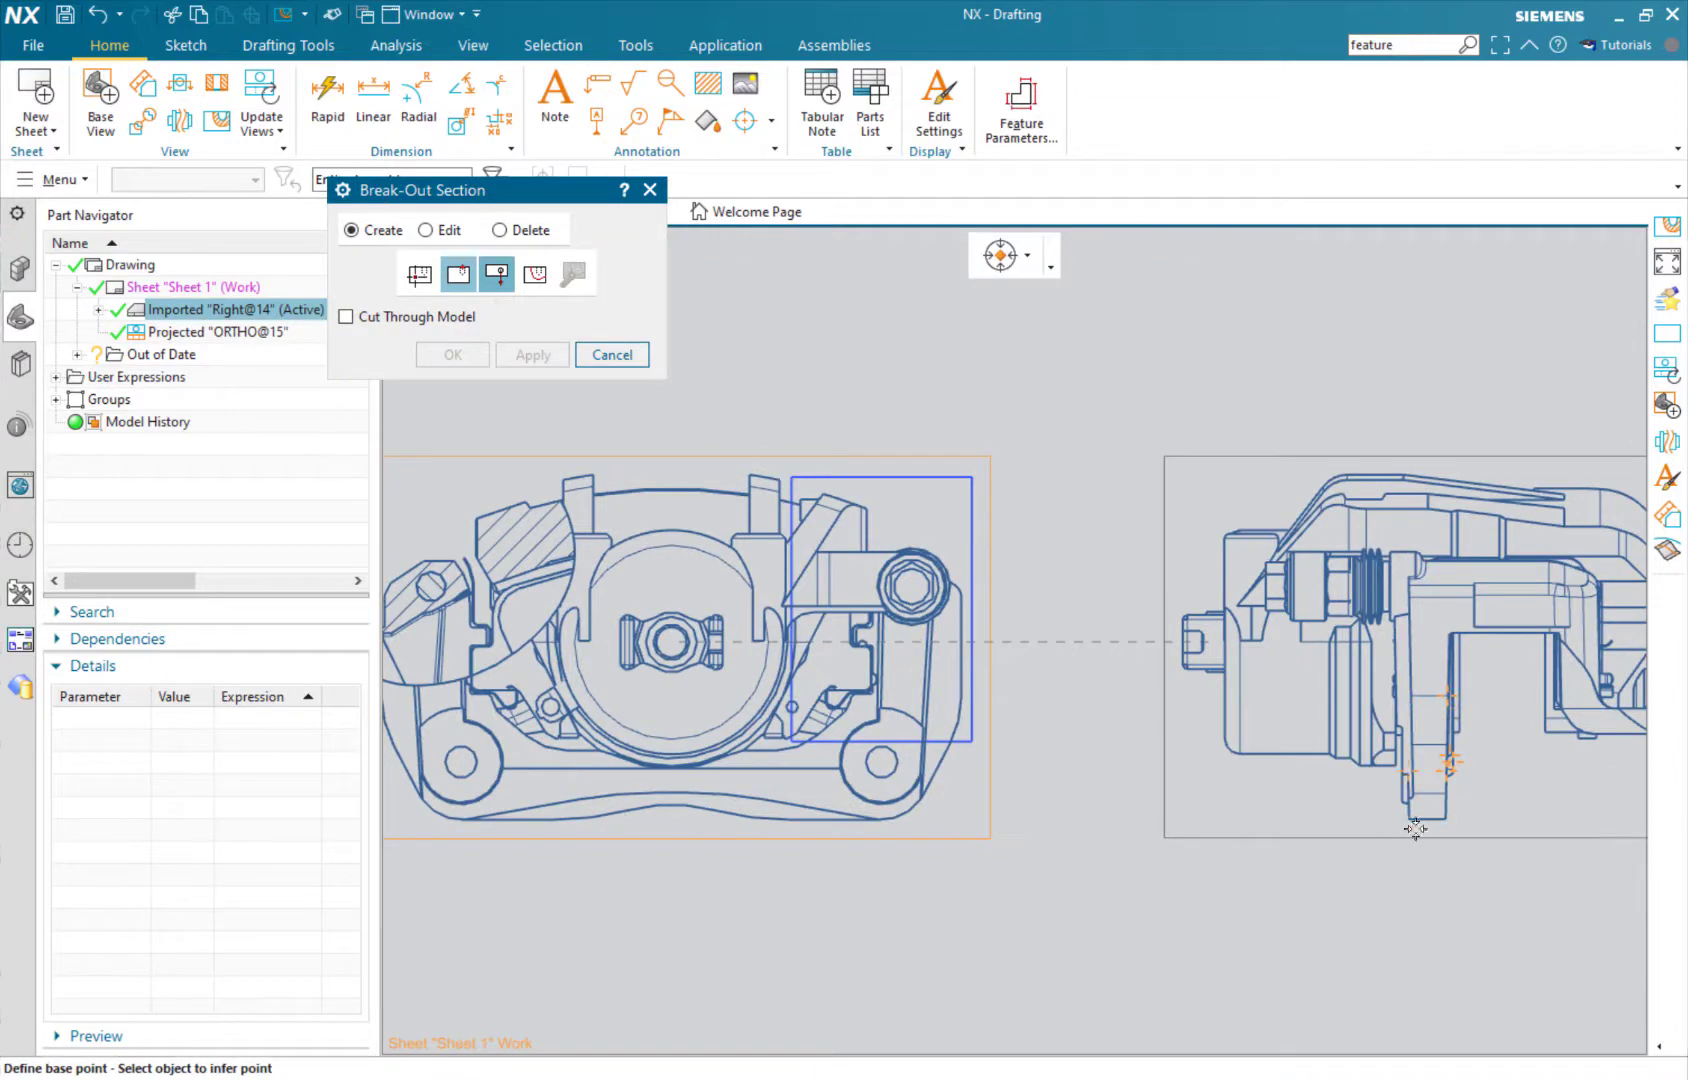
click(1412, 822)
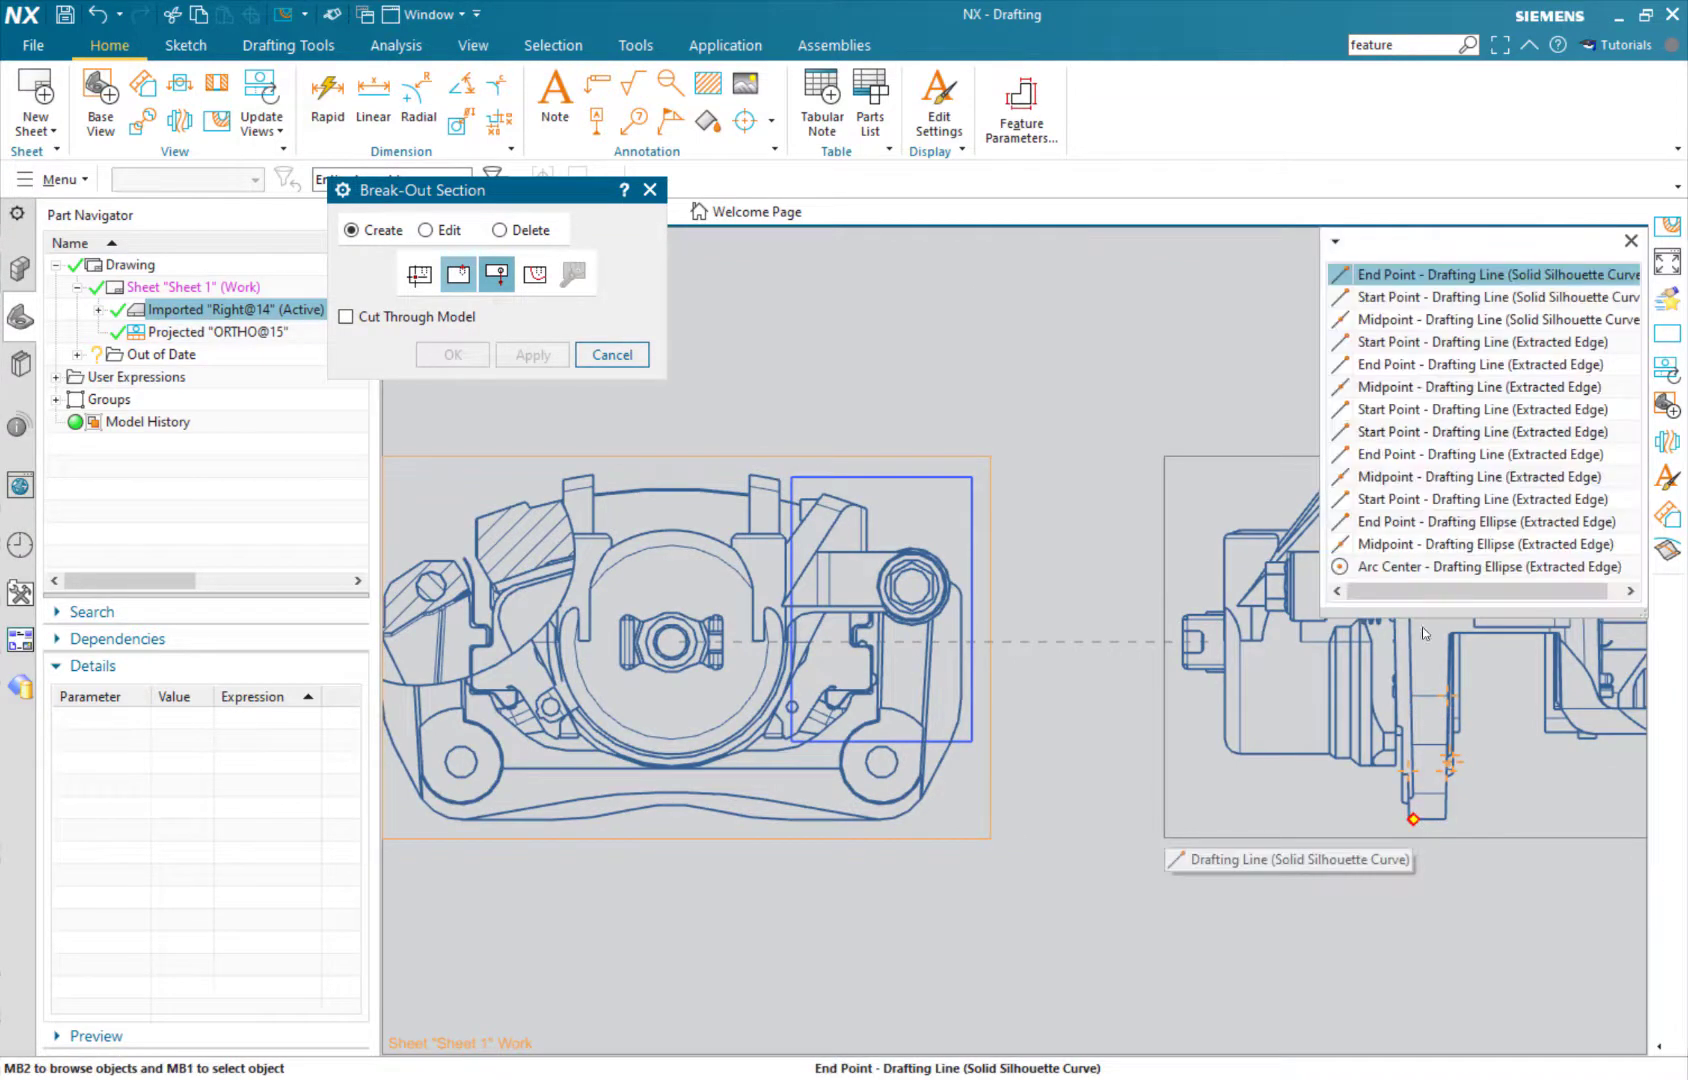
click(1390, 292)
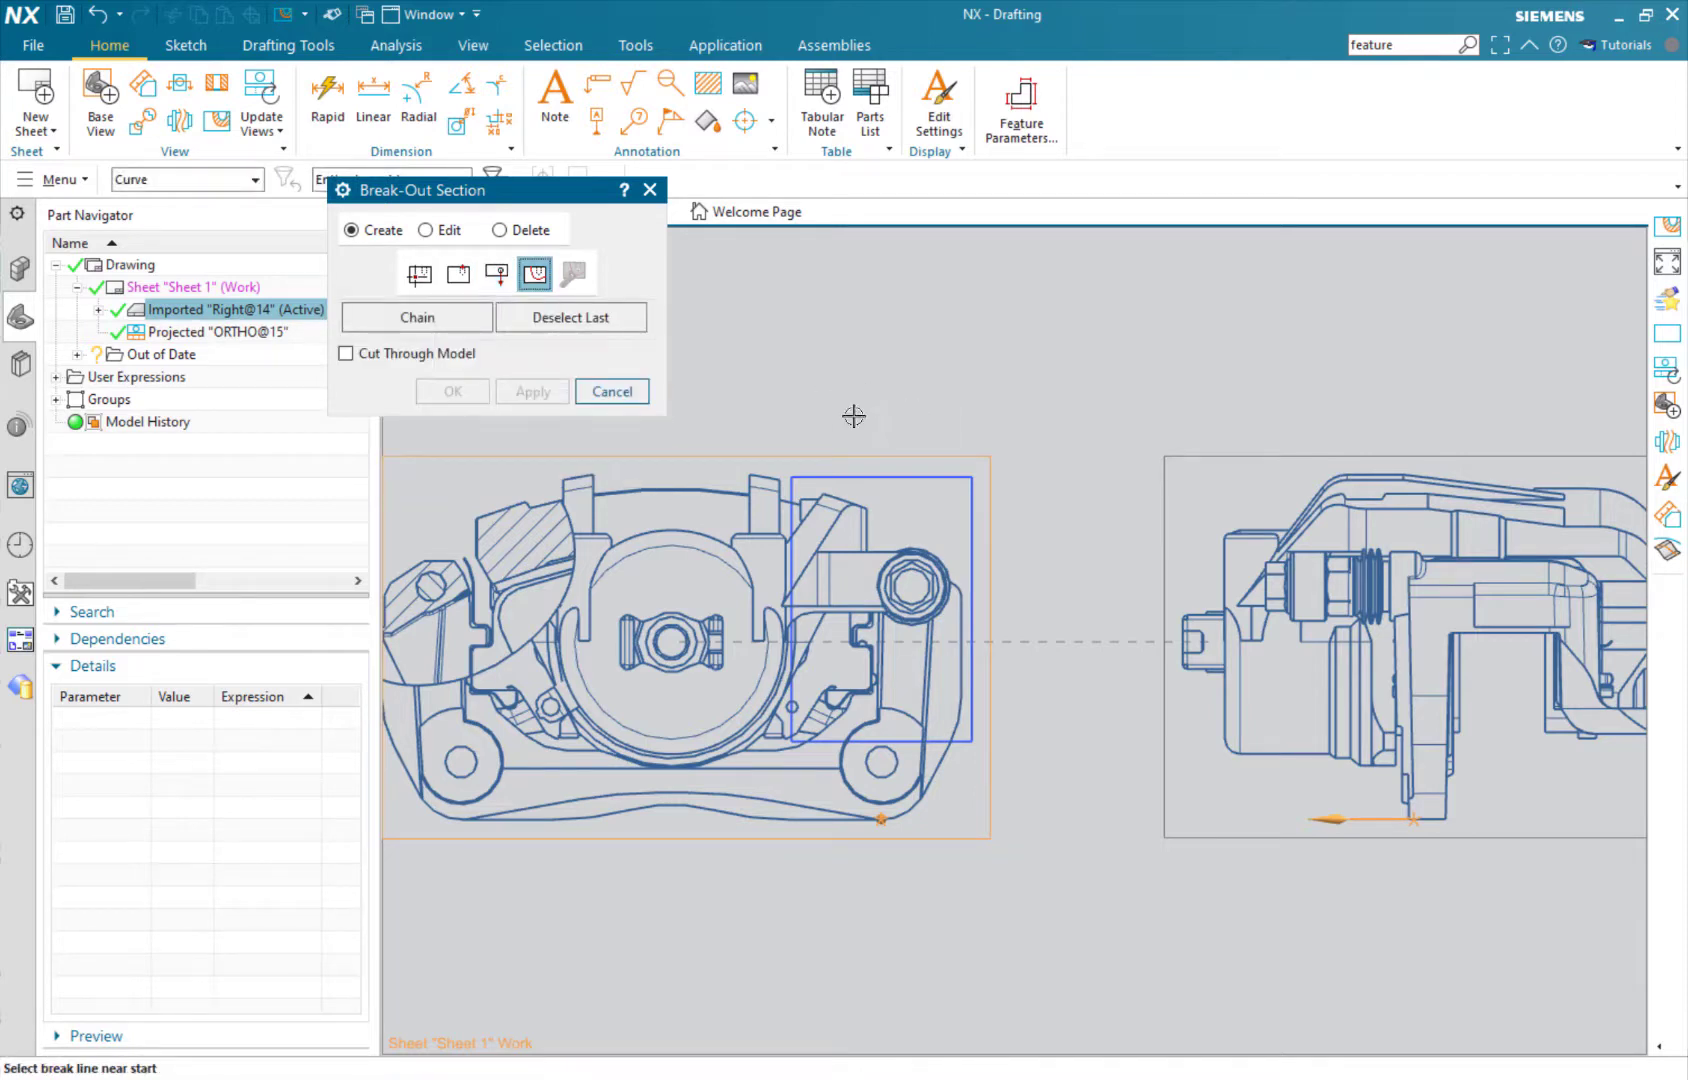
click(893, 478)
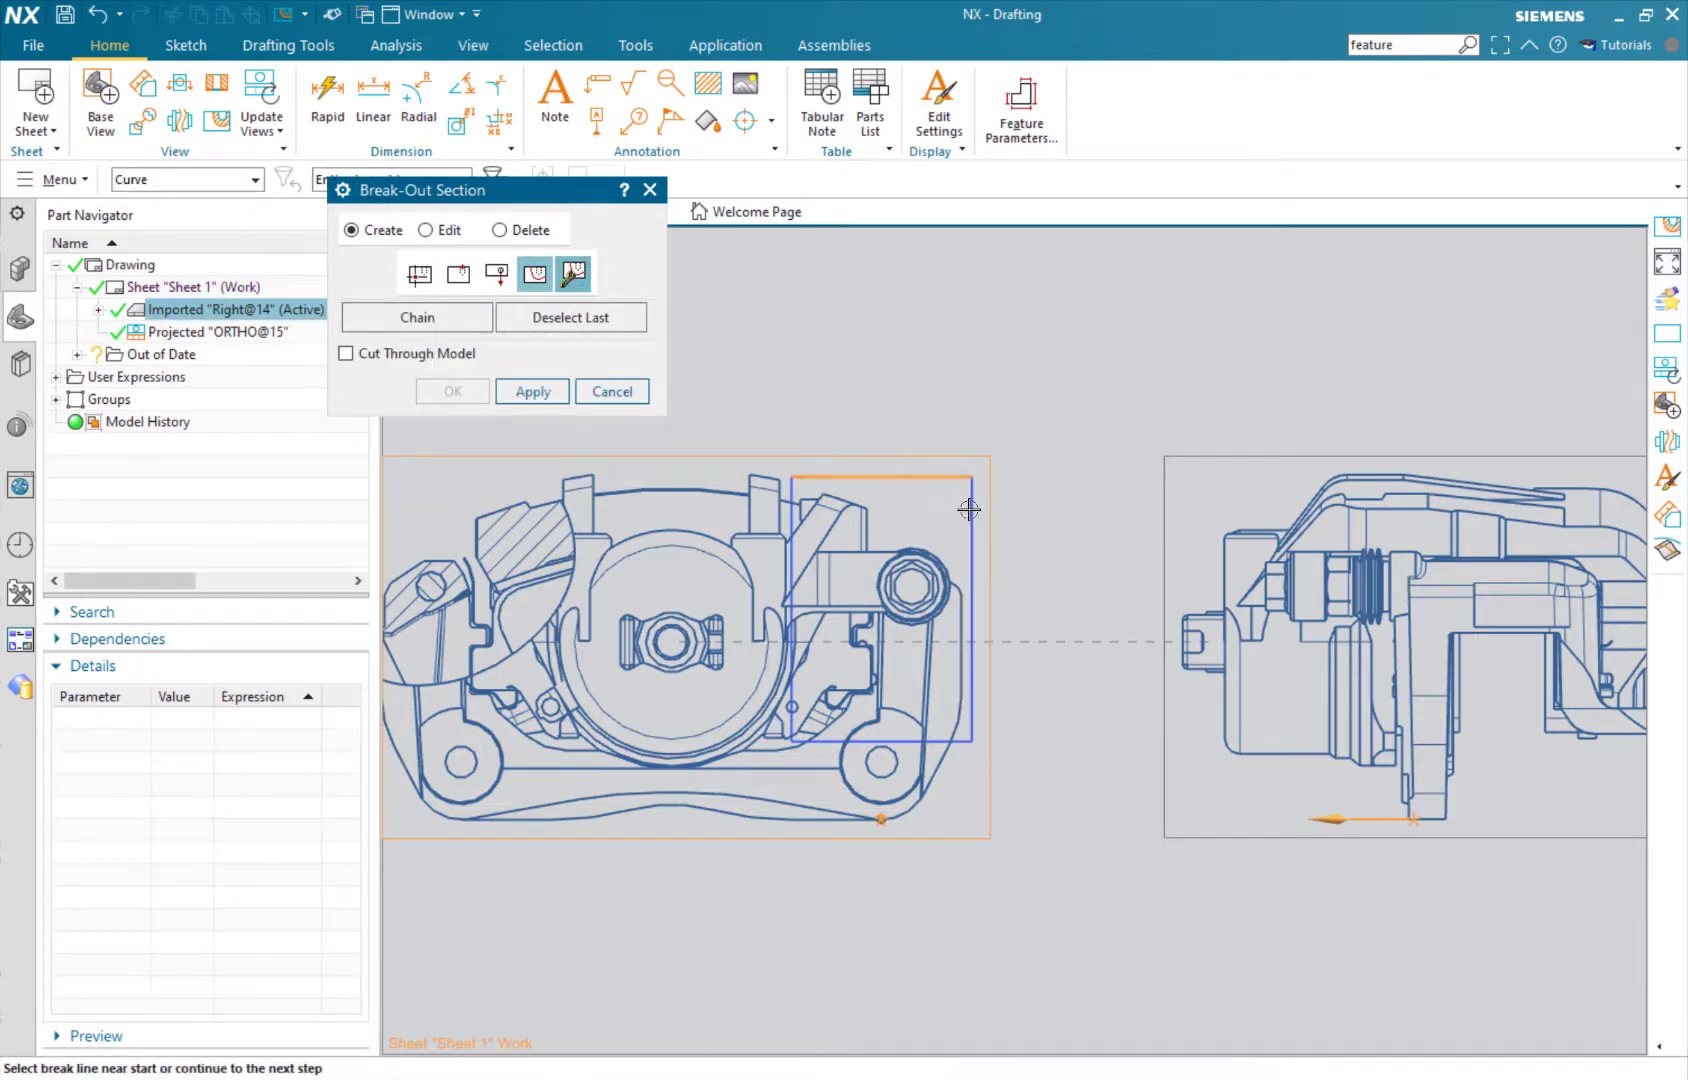
click(972, 590)
click(965, 740)
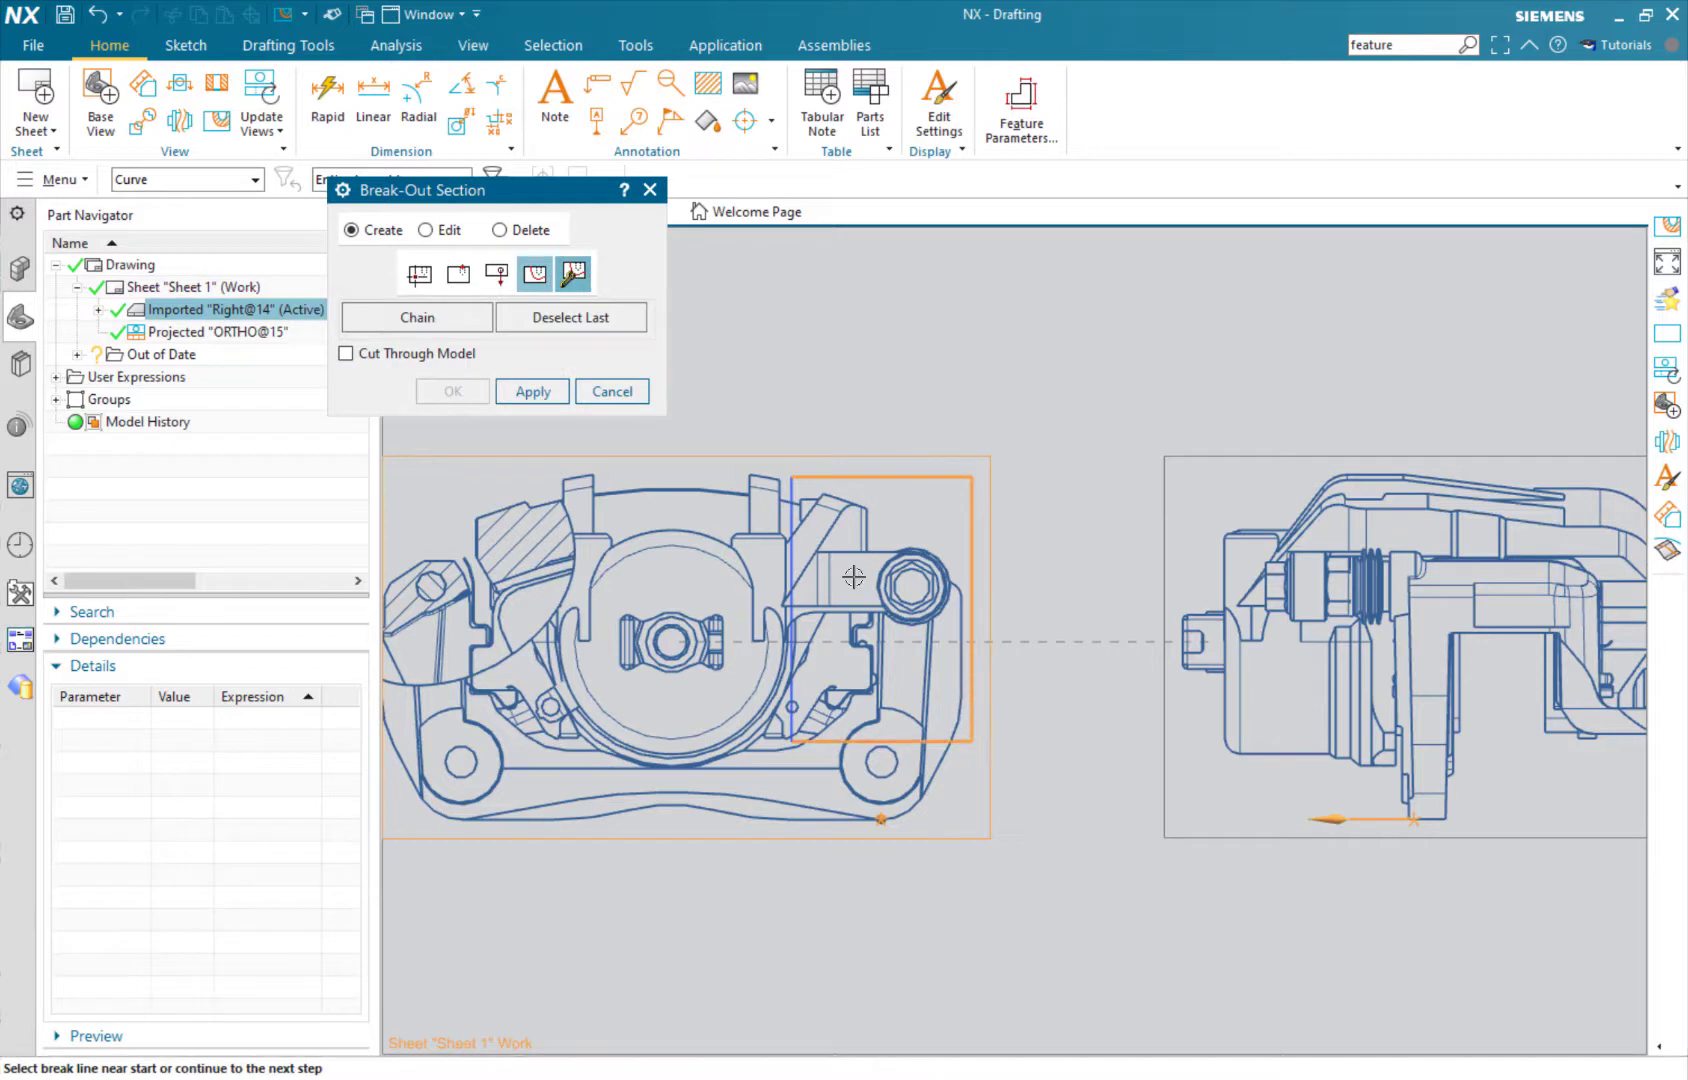
click(789, 491)
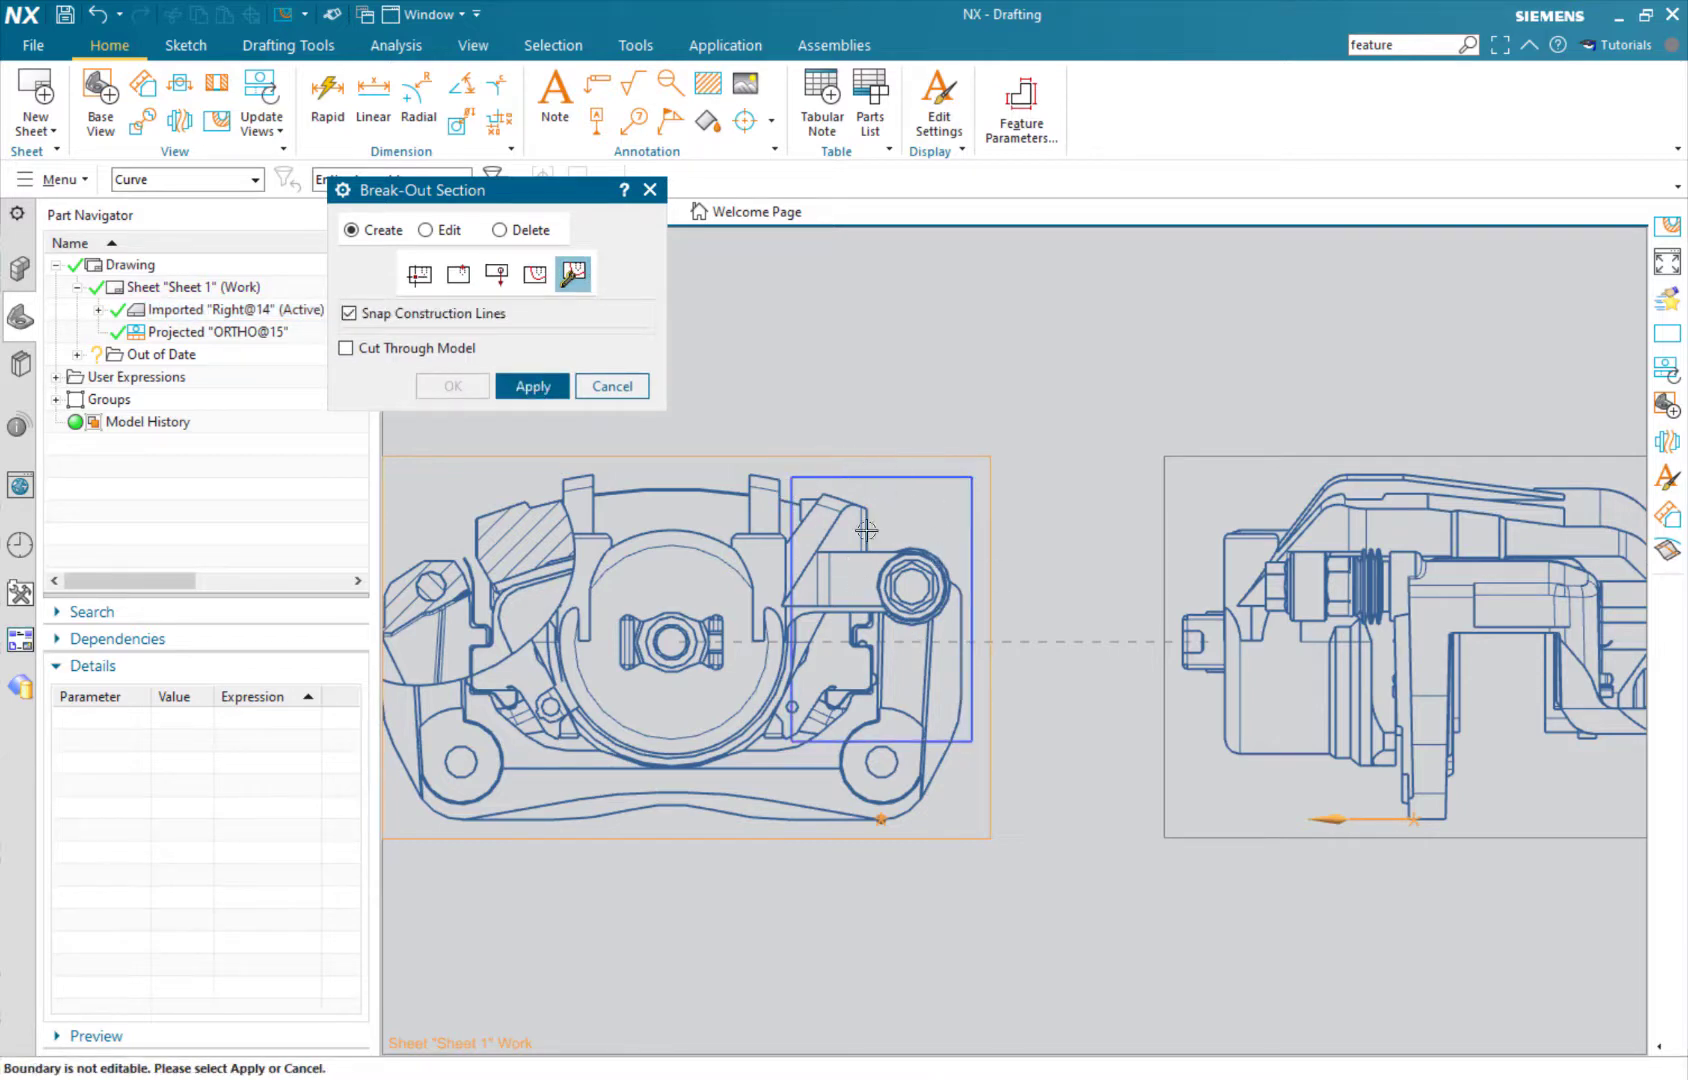
middle_click(868, 396)
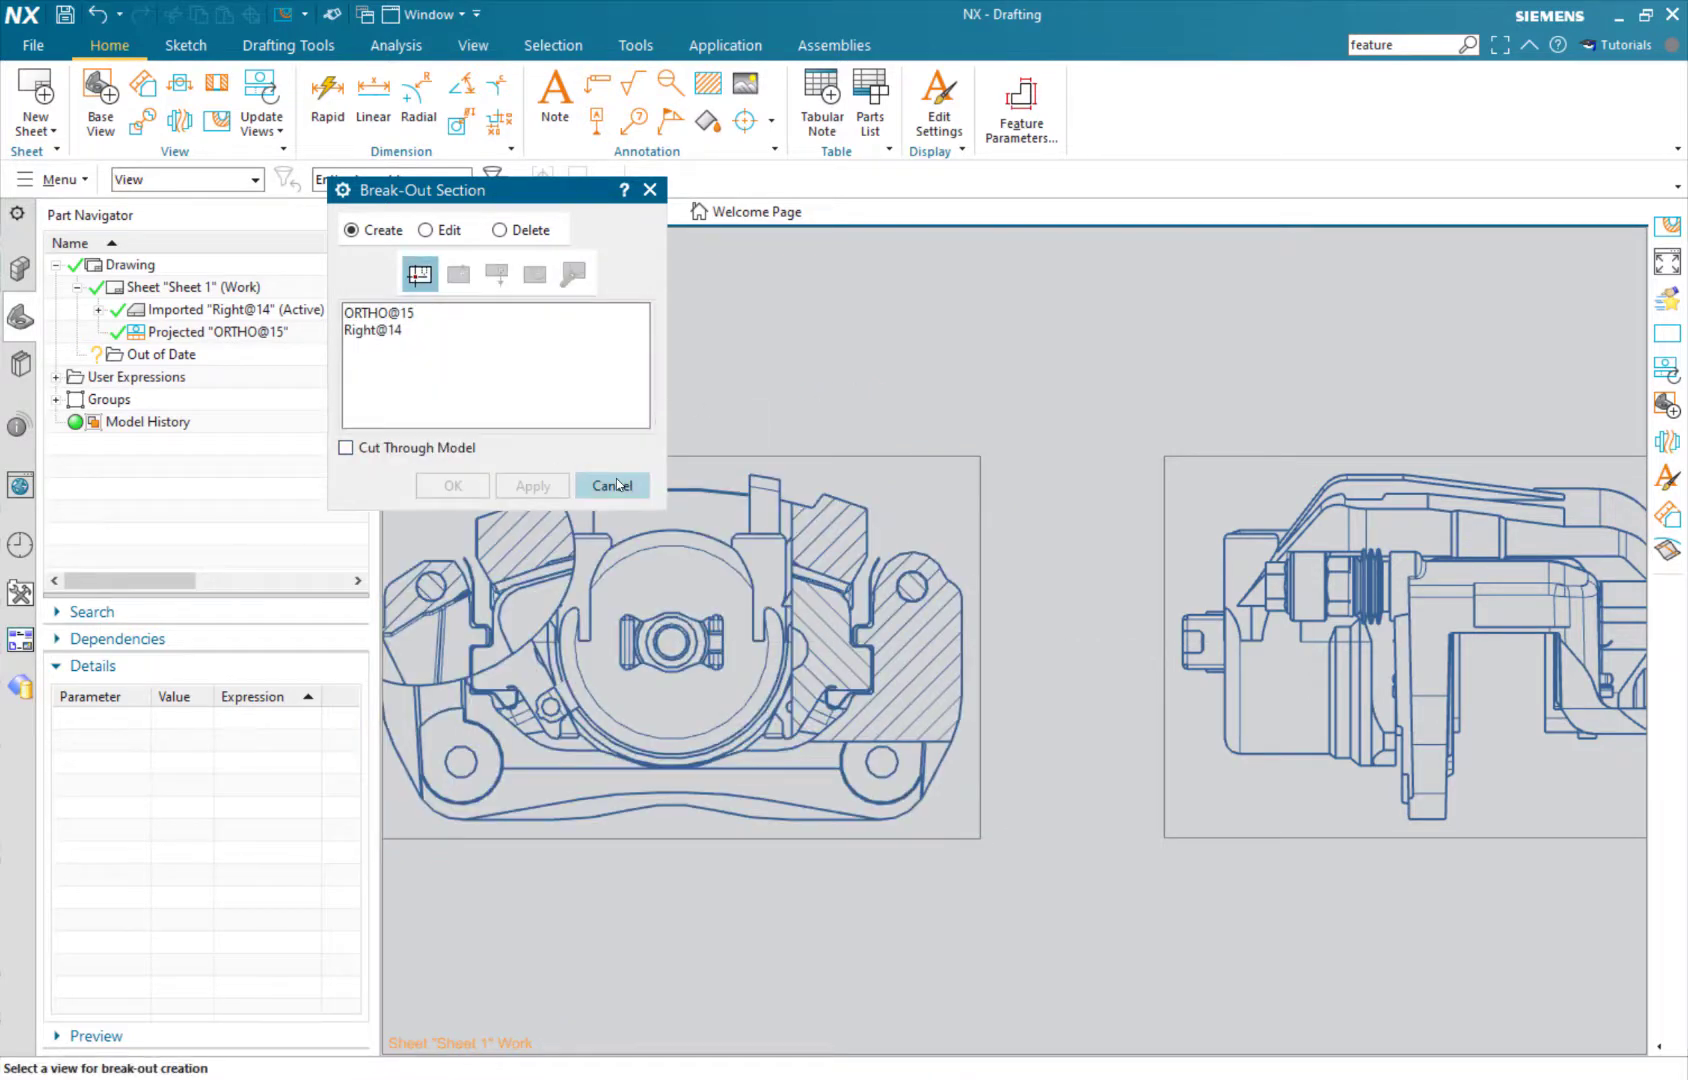
click(612, 485)
shift+middle_drag(766, 380, 826, 373)
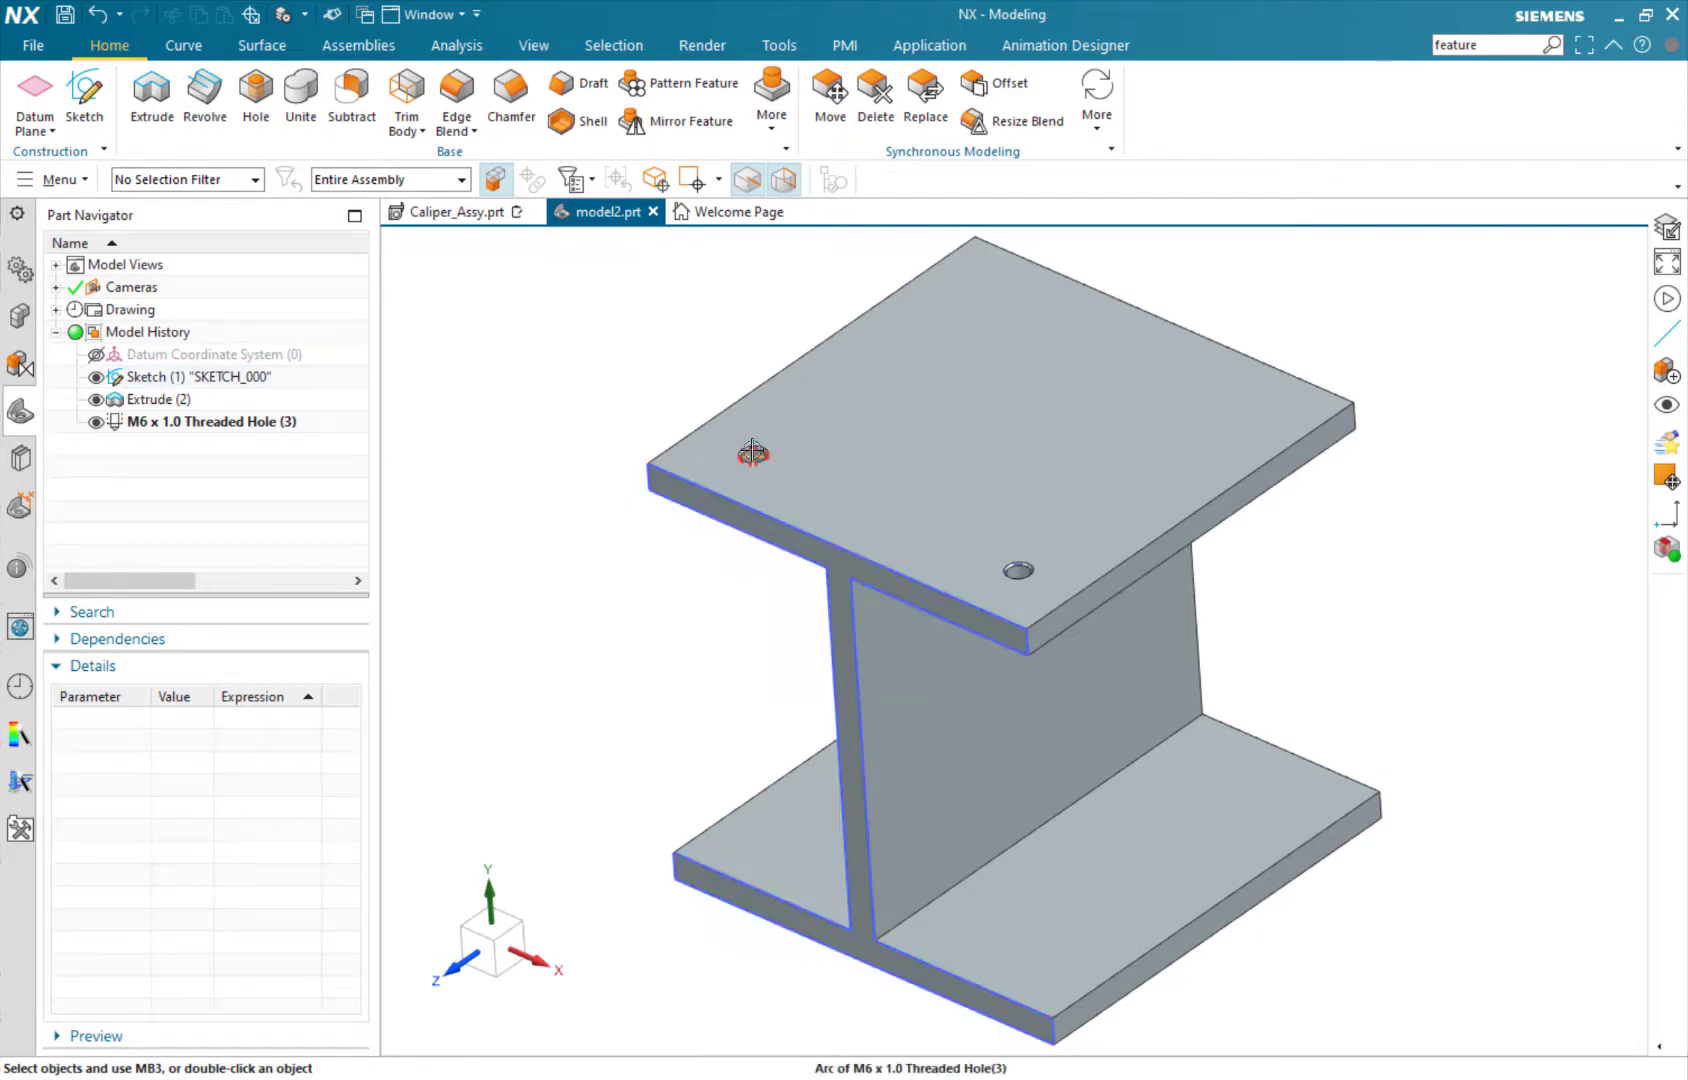
Switch model2.prt to the Drafting application and make the Feature Parameters command available on the current ribbon tab.
click(31, 45)
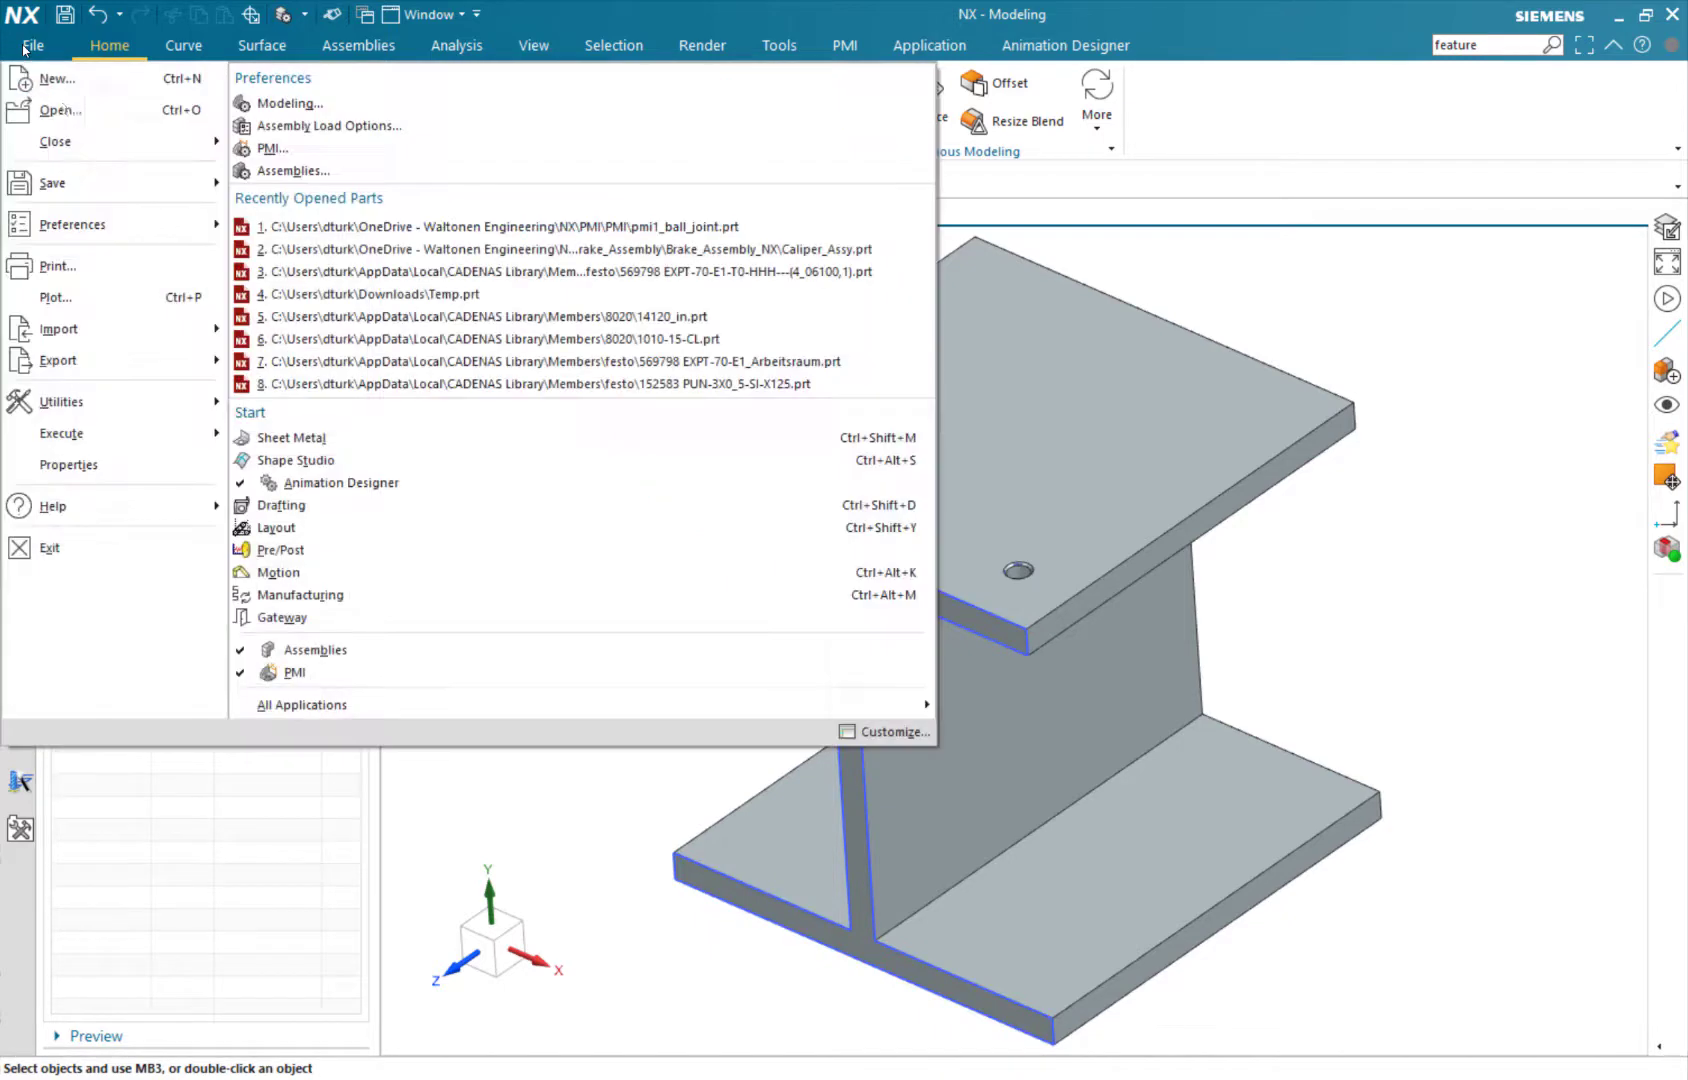
click(281, 505)
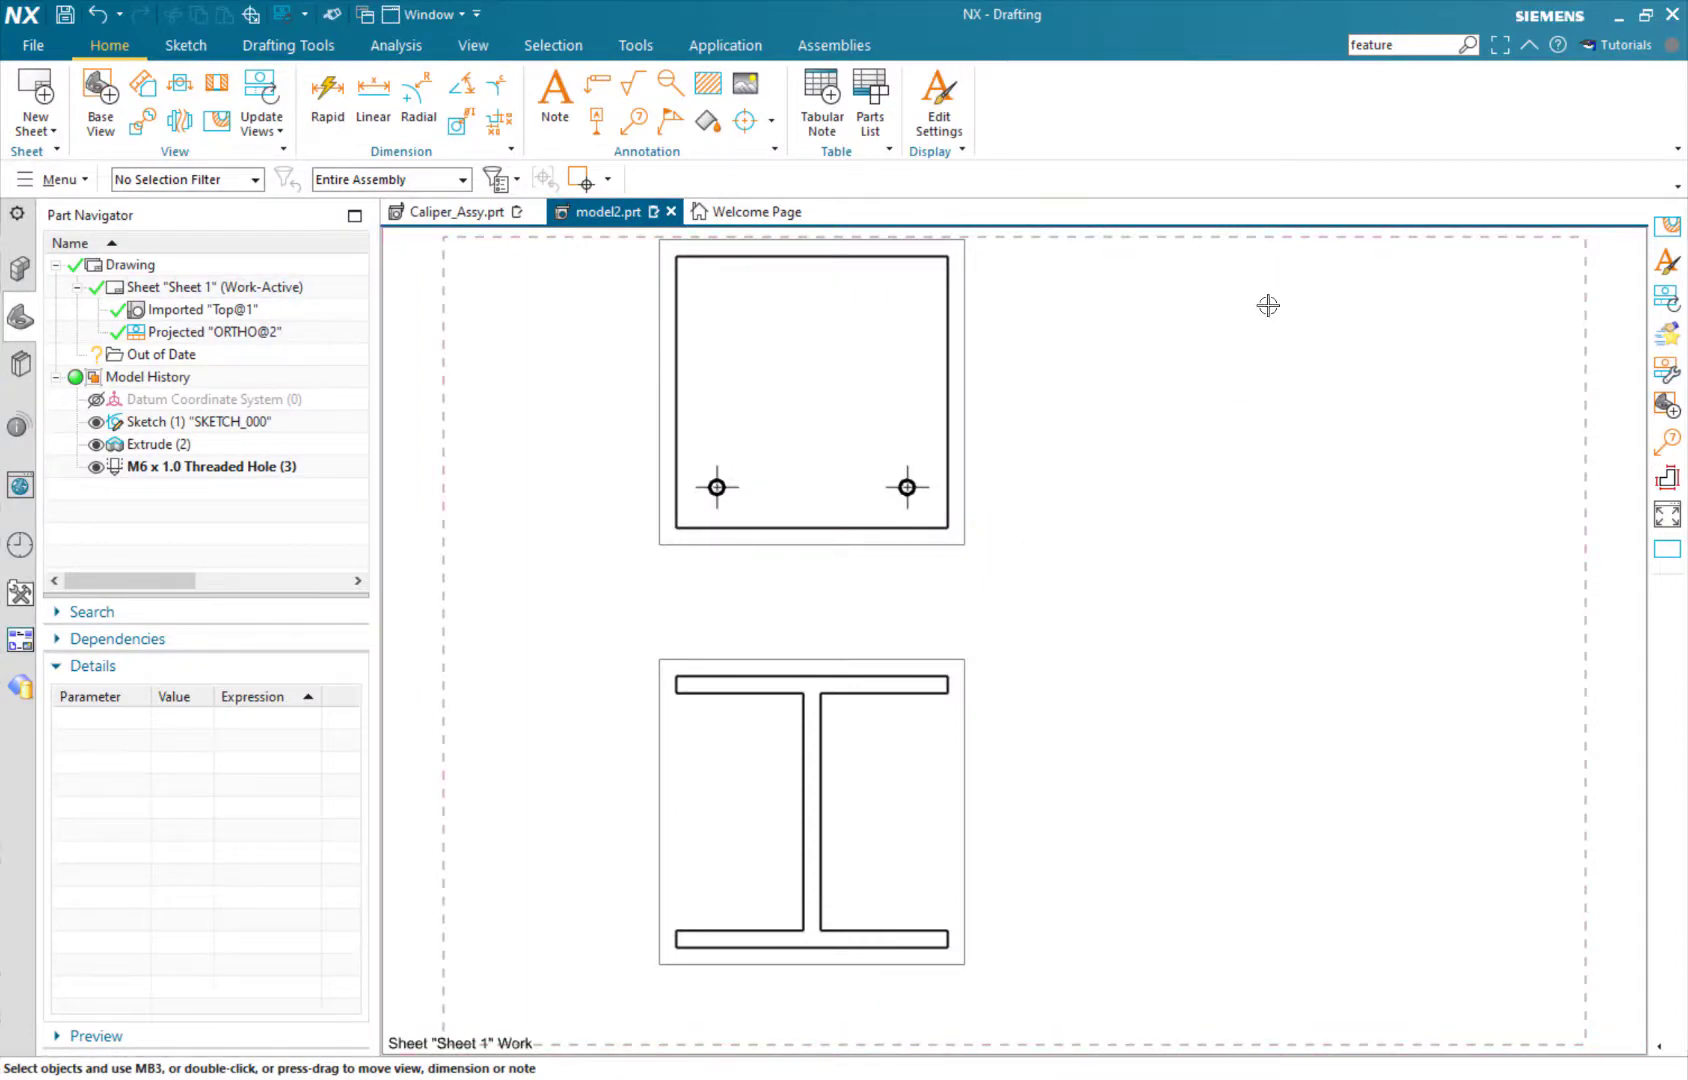
click(1398, 53)
key(Return)
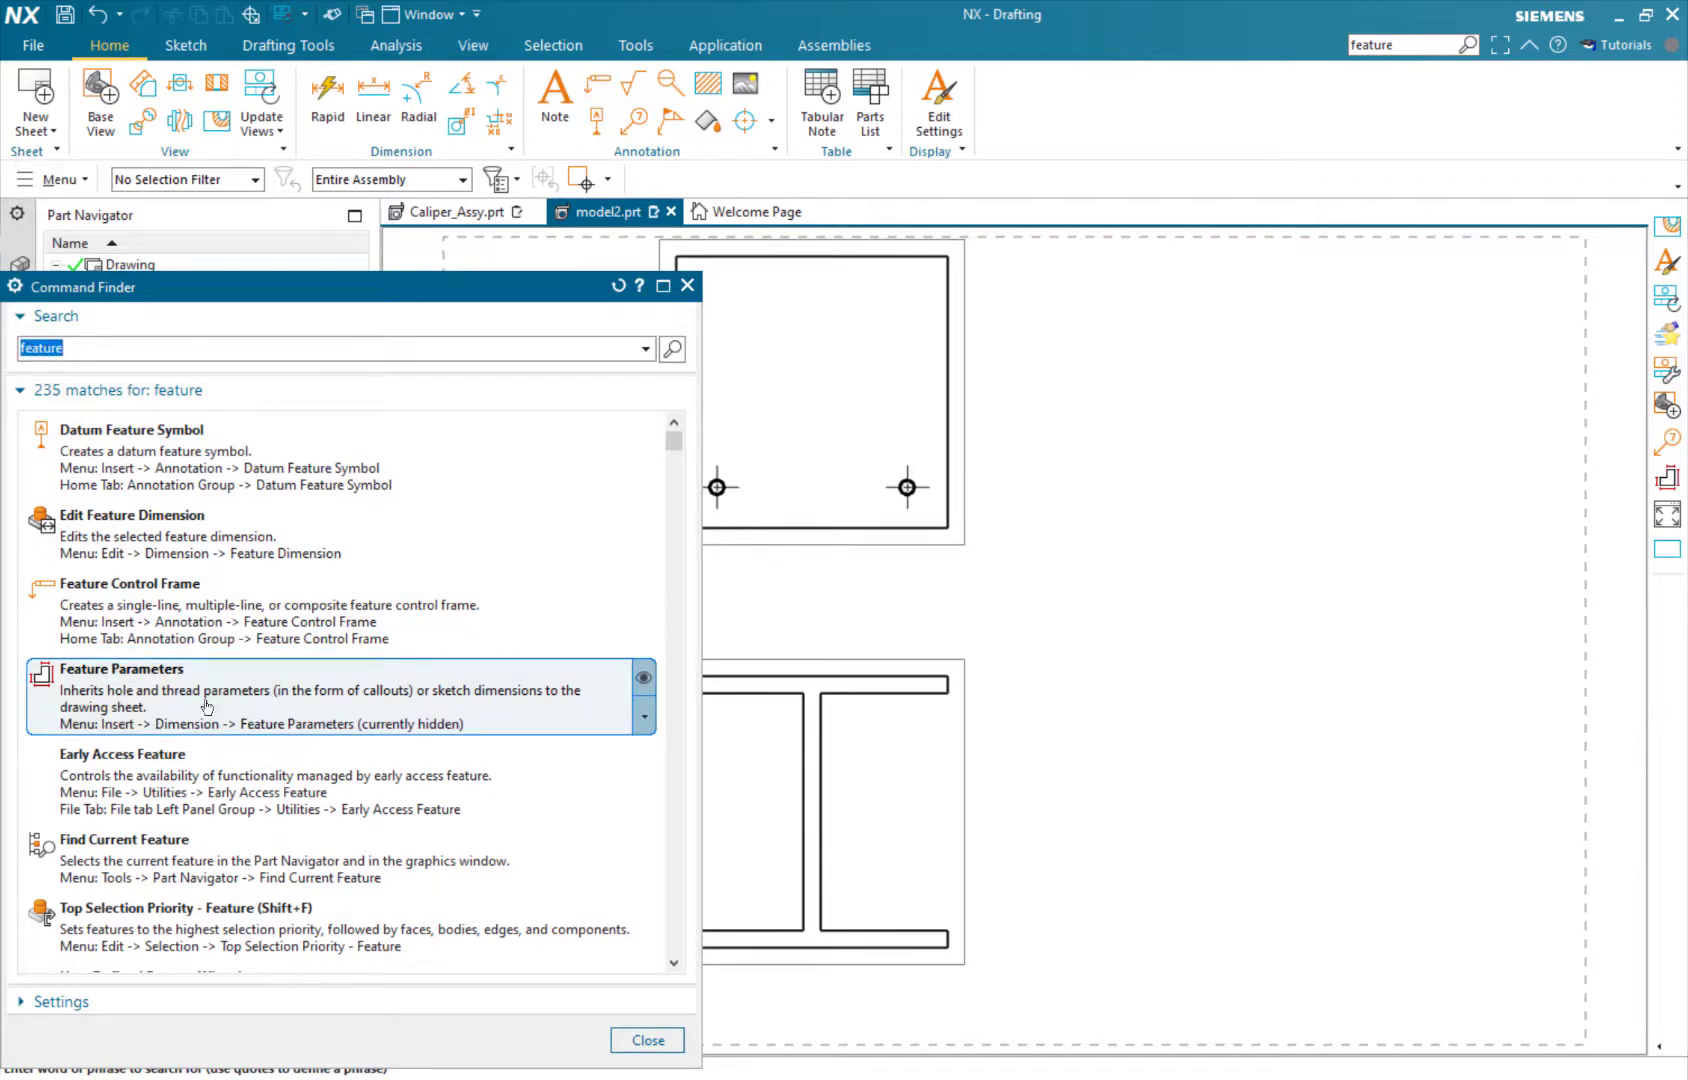
right_click(537, 695)
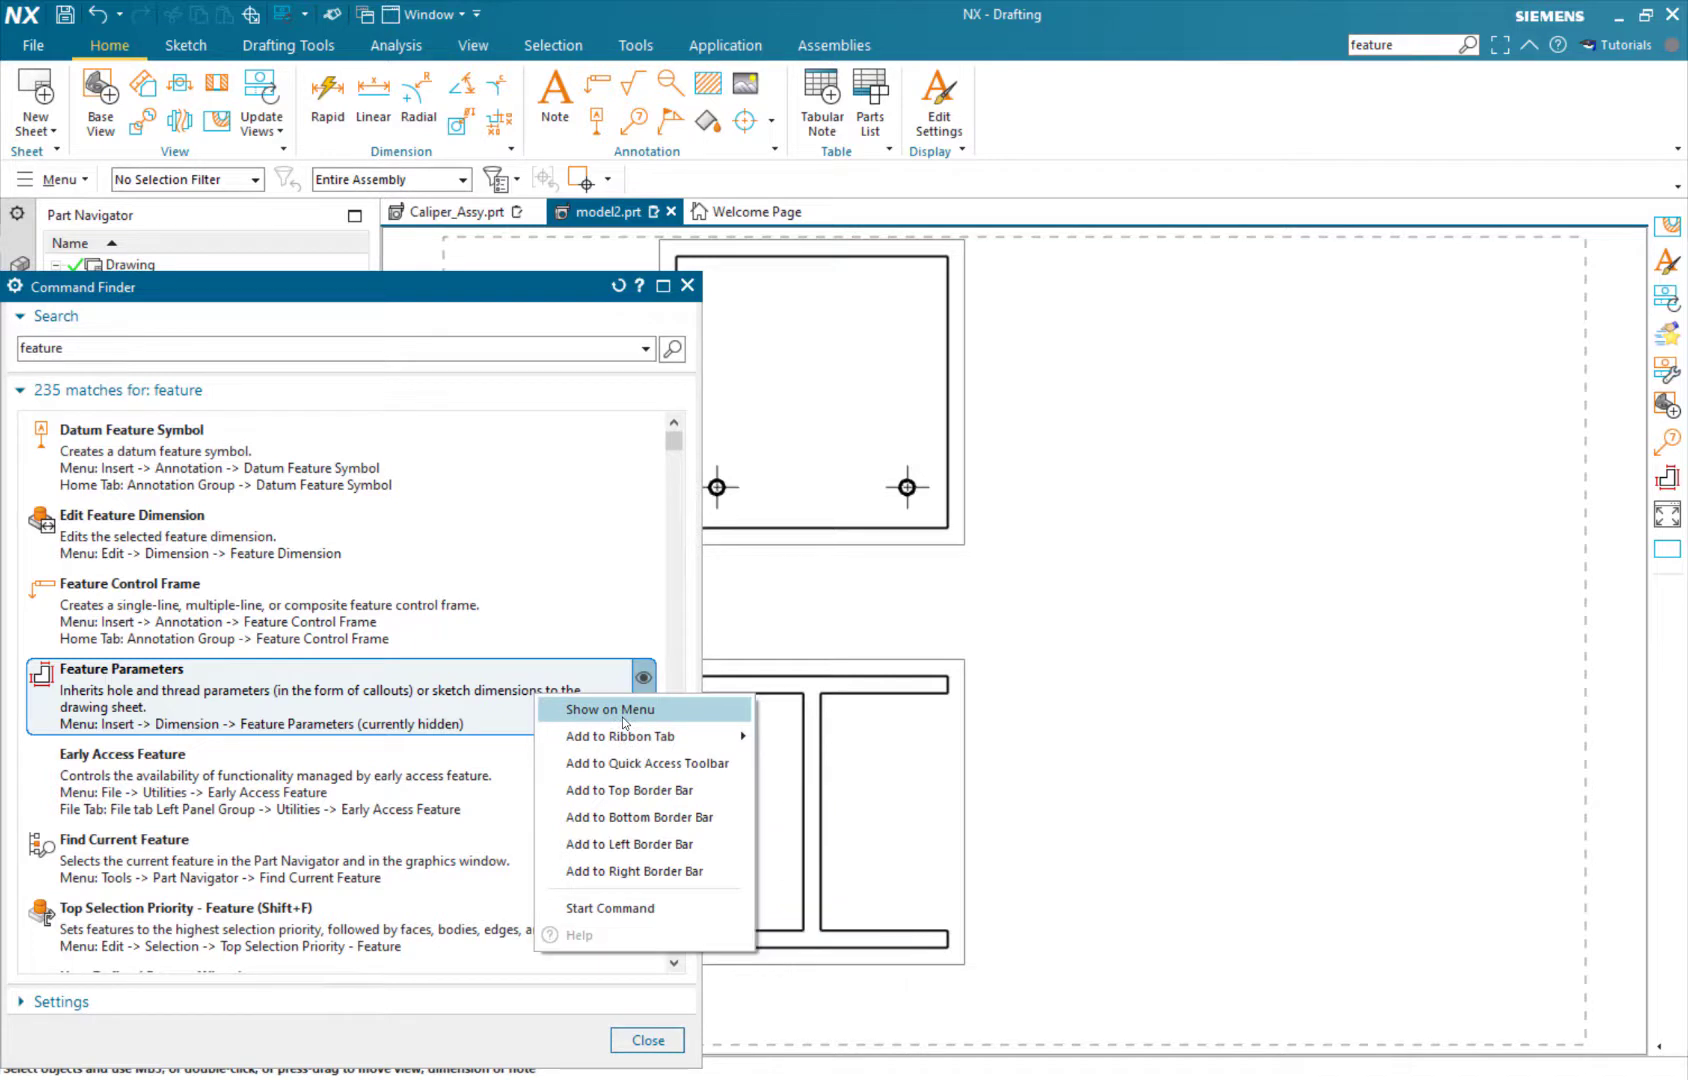
mouse_move(714, 745)
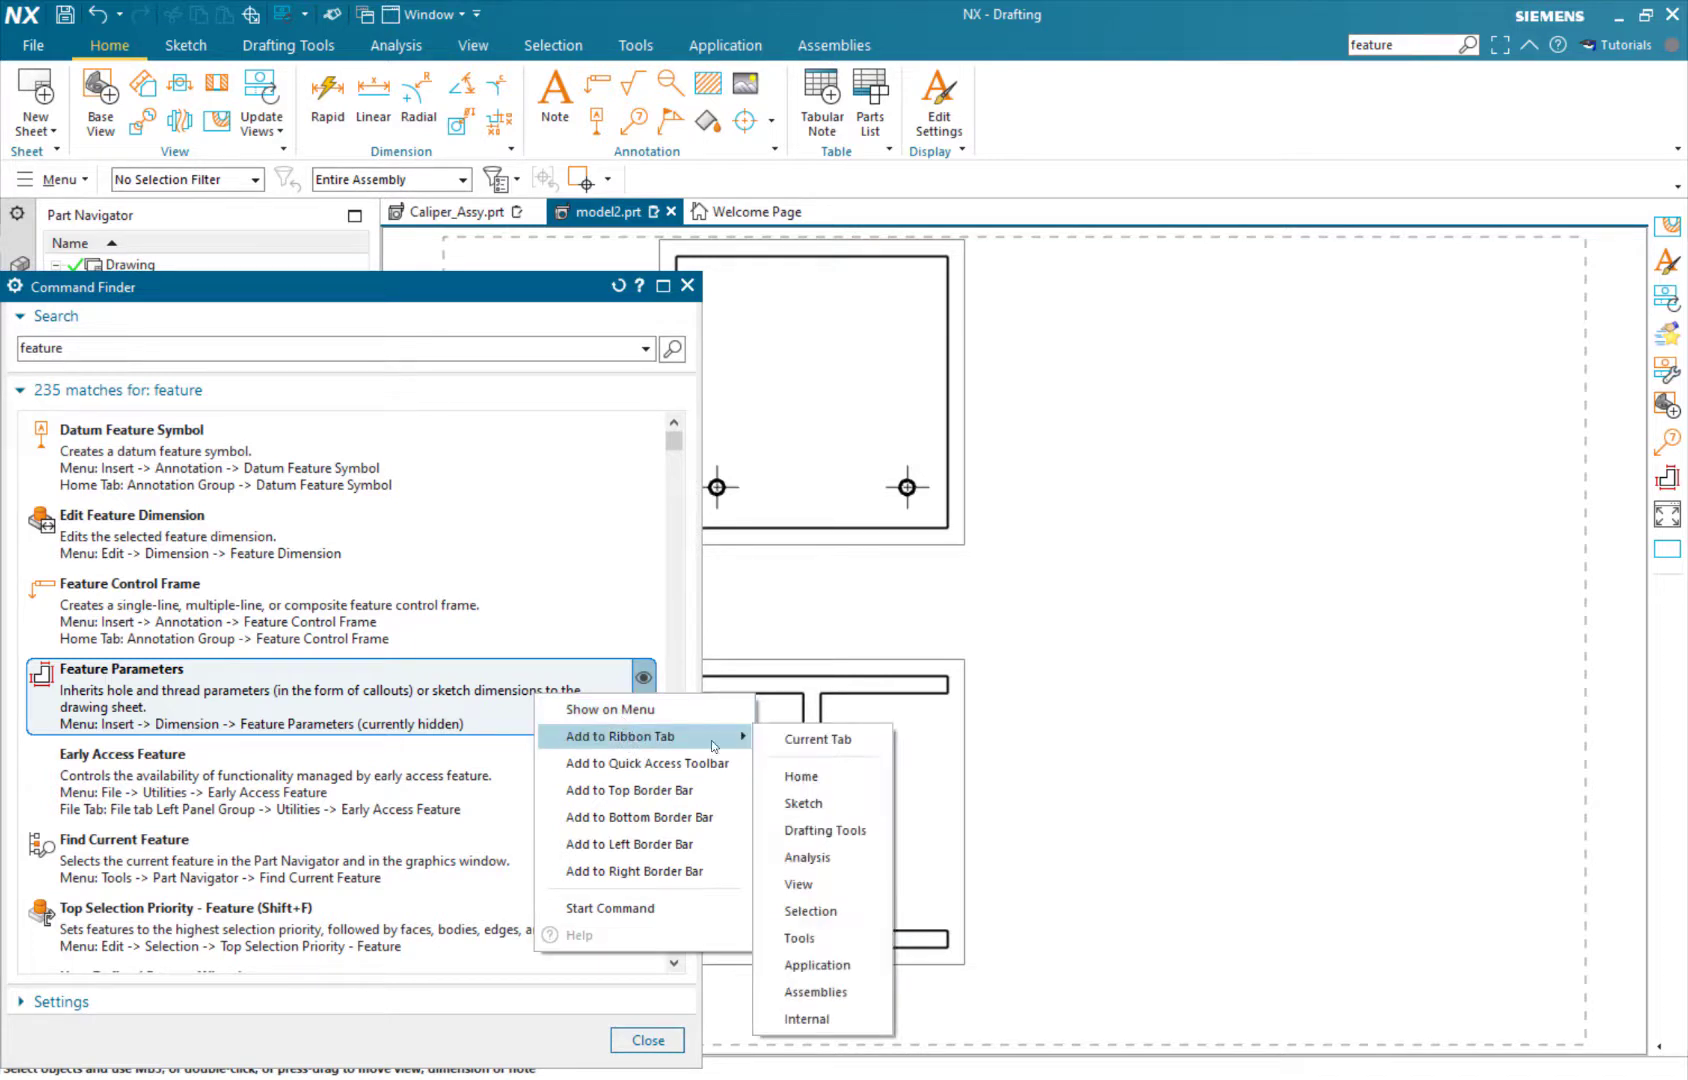
click(826, 746)
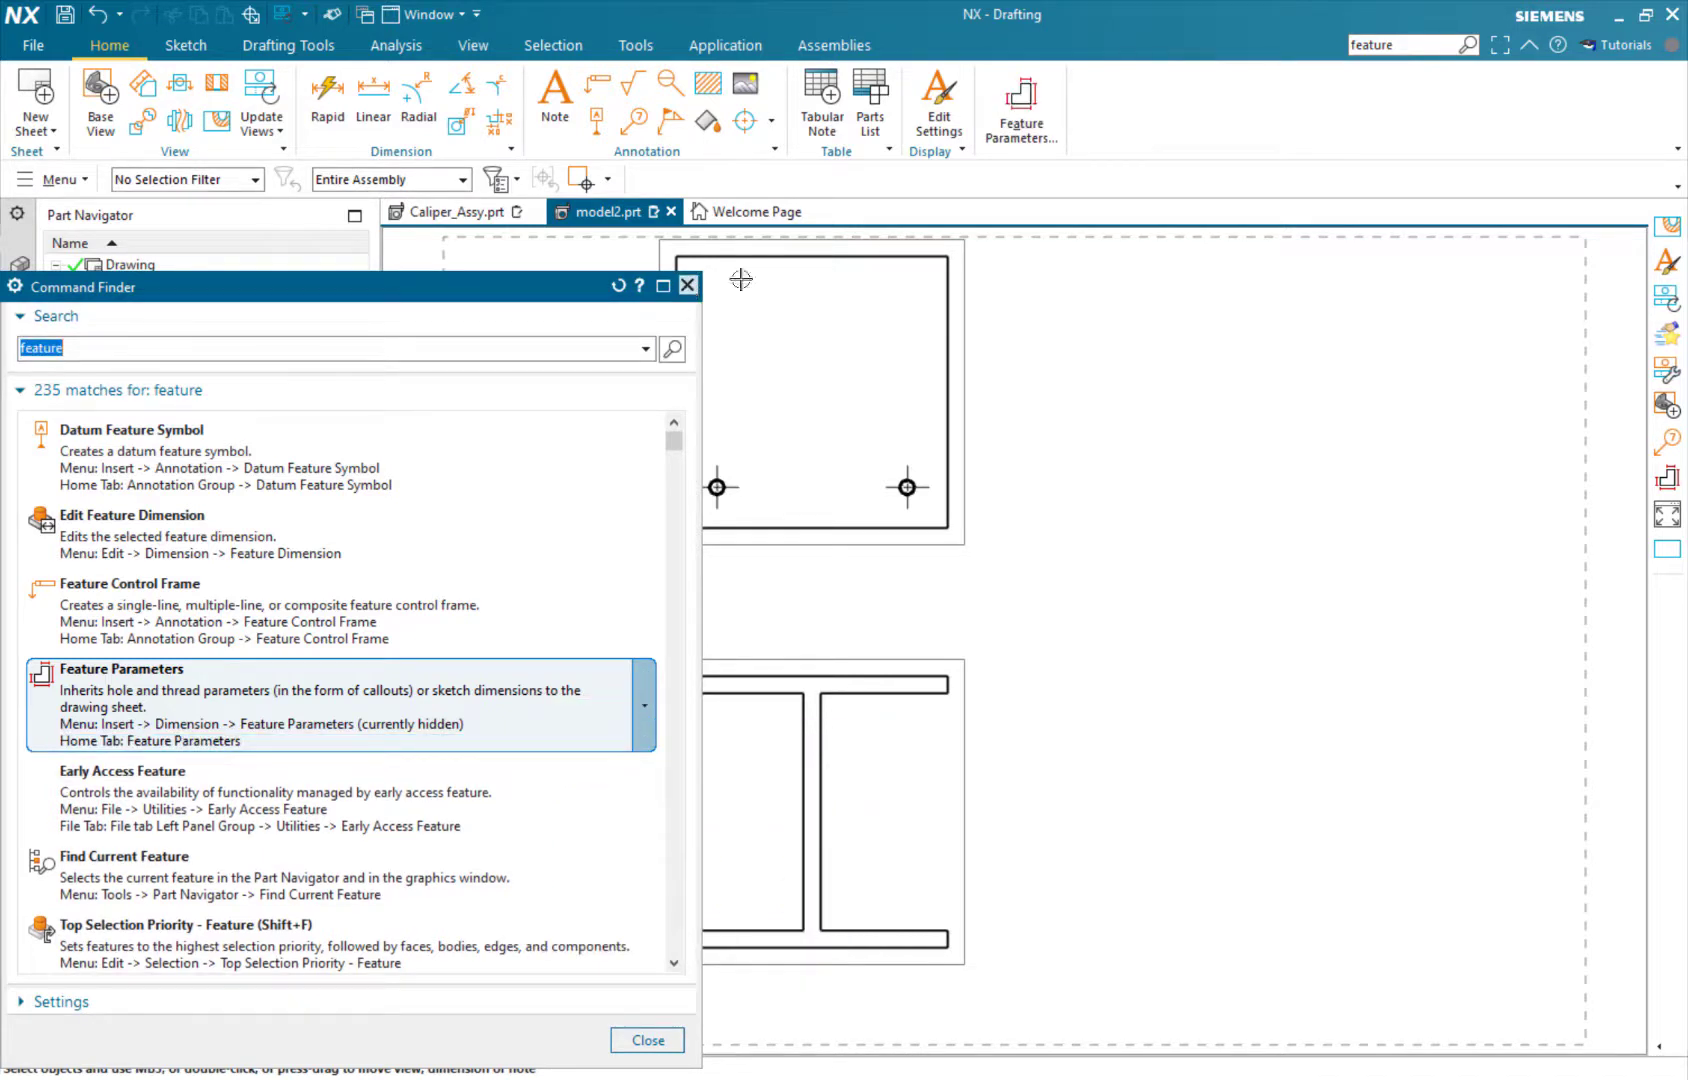
click(687, 285)
Use Feature Parameters with the iso_din template to inherit the SKETCH_000 dimensions into the I-profile view Top@1.
click(1021, 100)
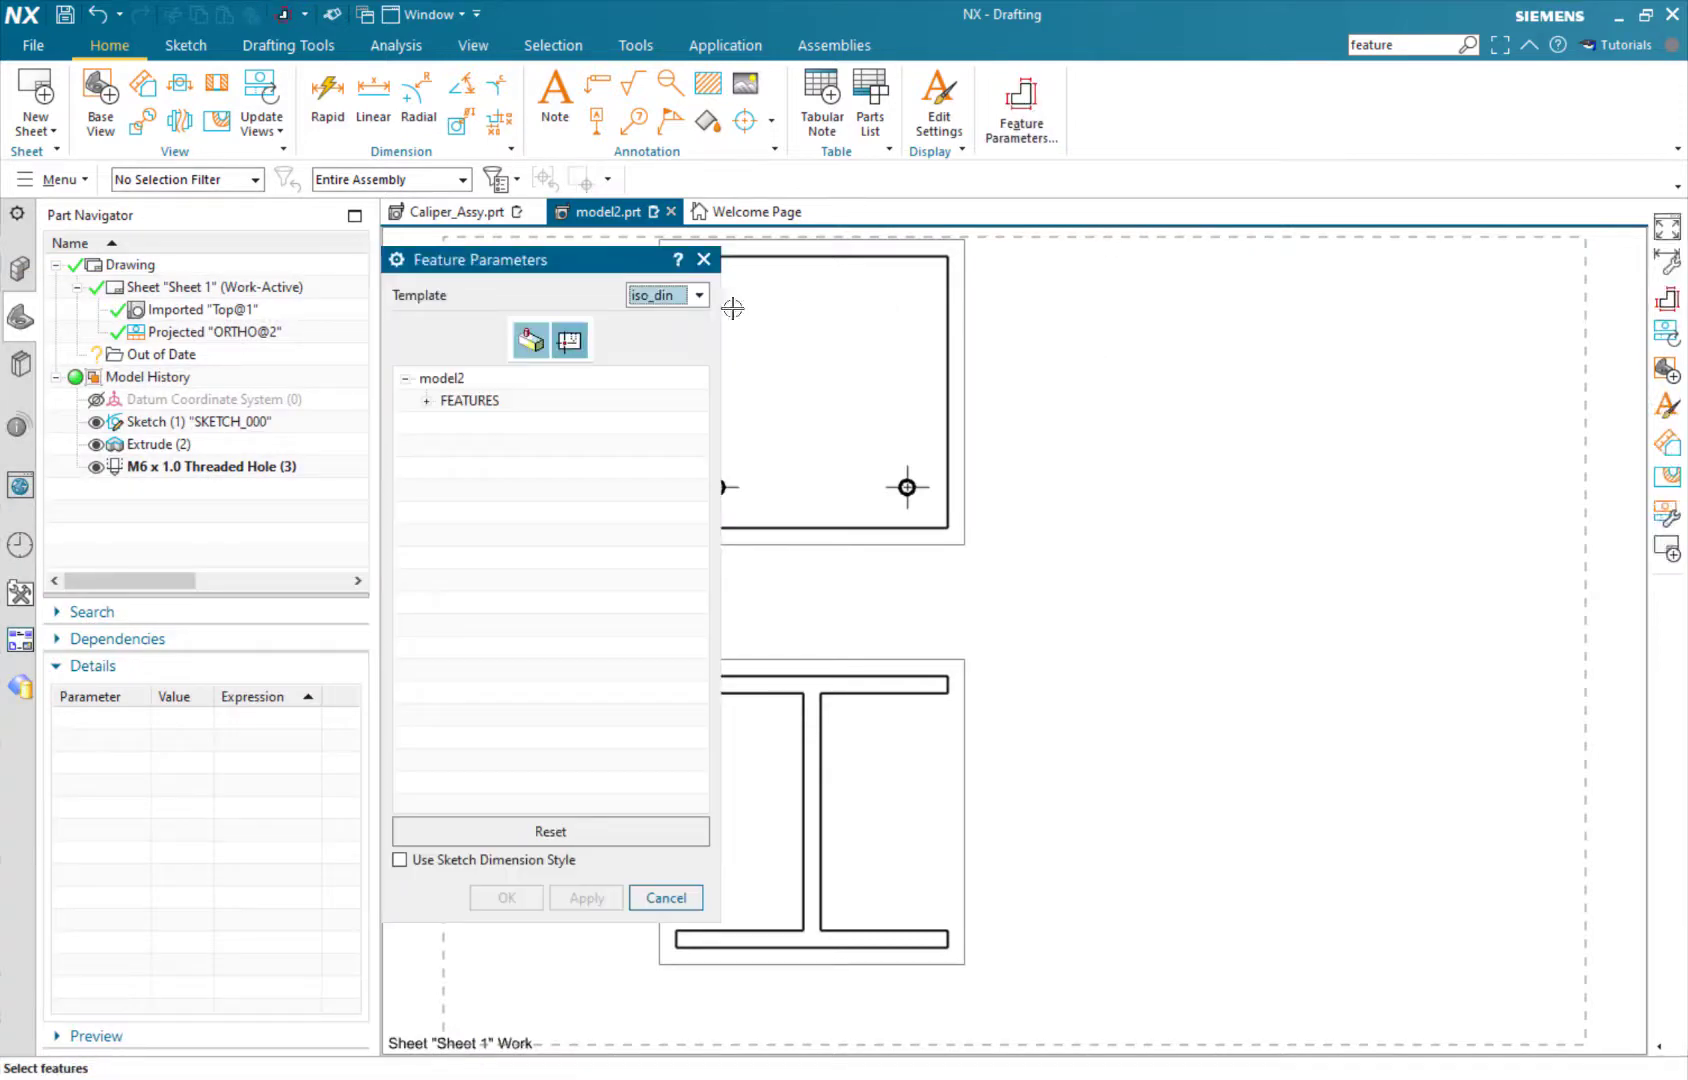
click(426, 402)
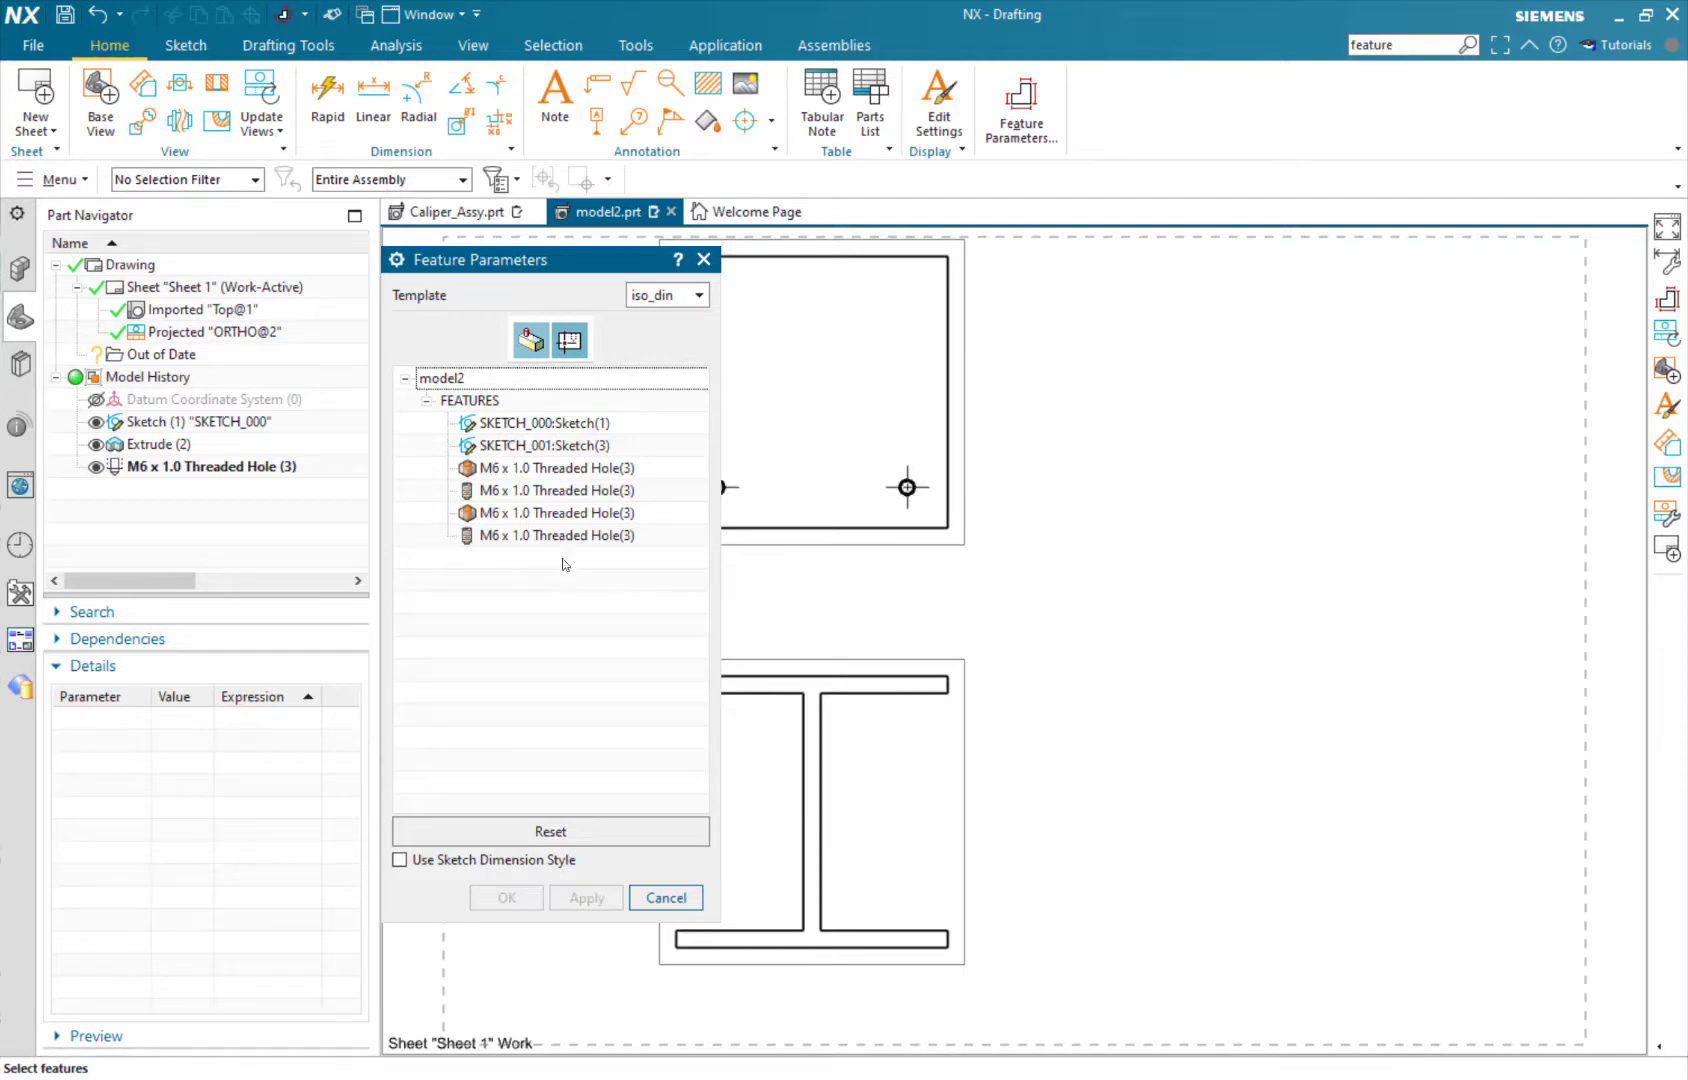
click(535, 424)
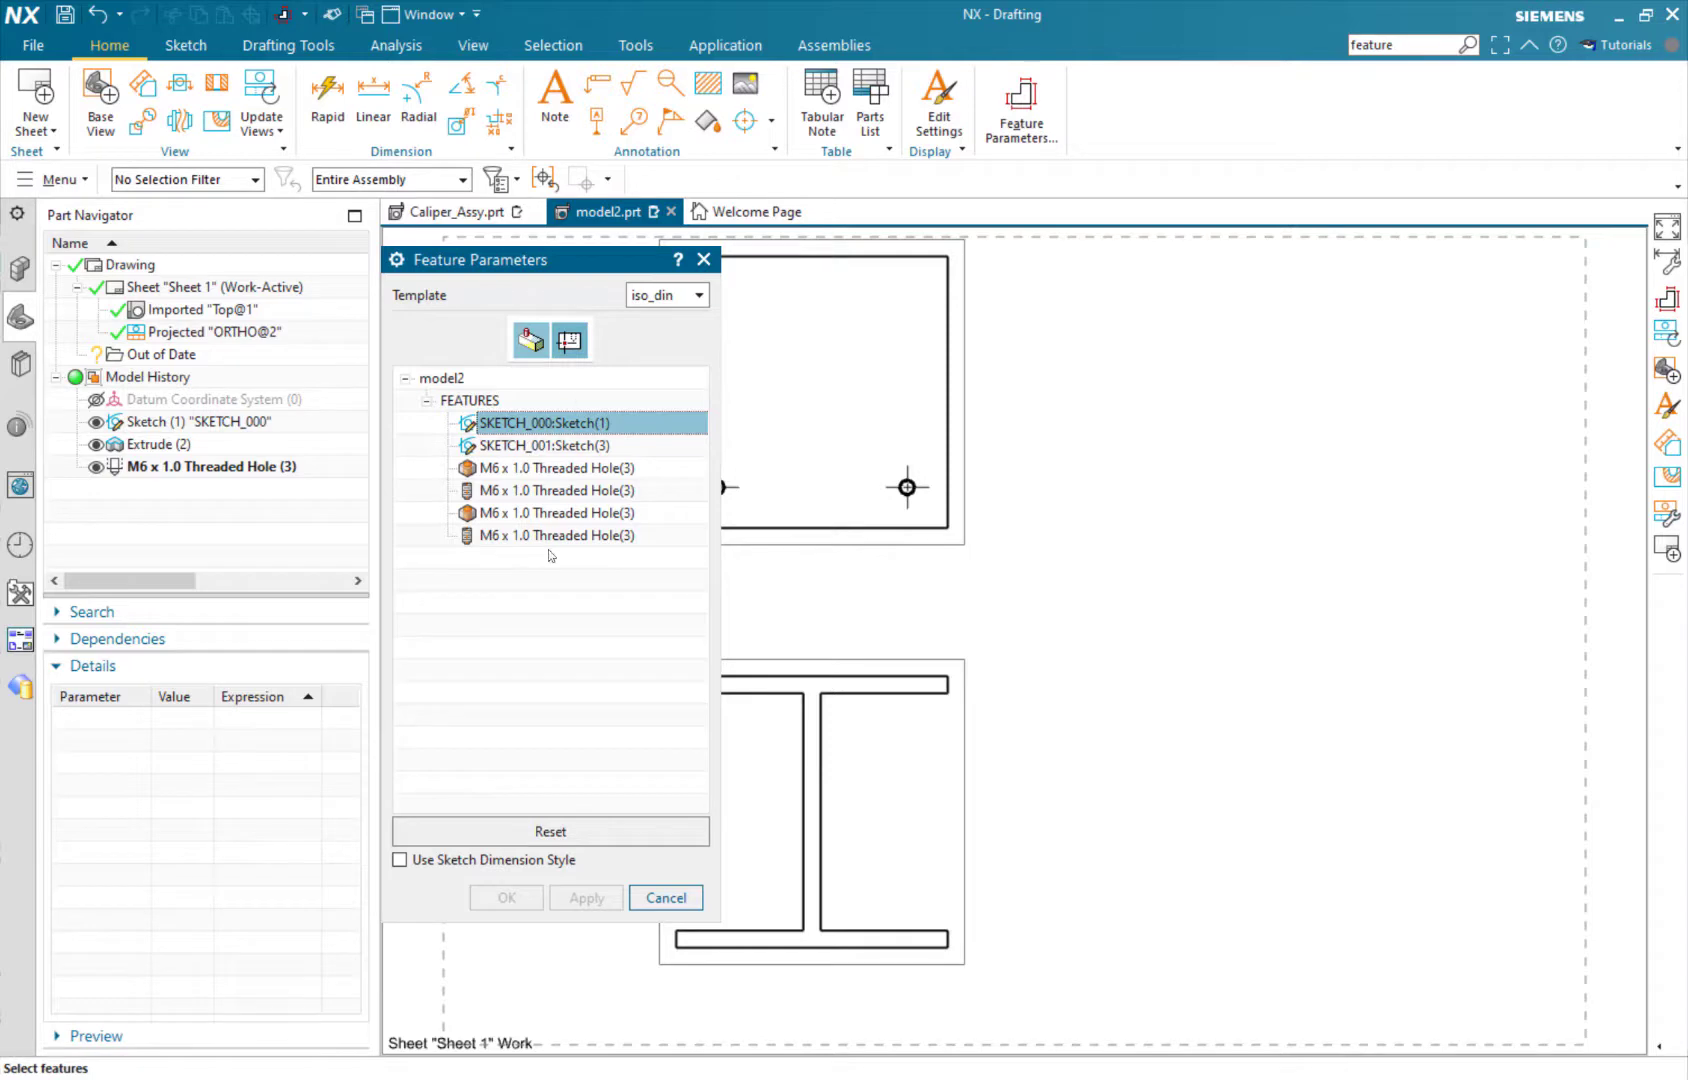
click(903, 660)
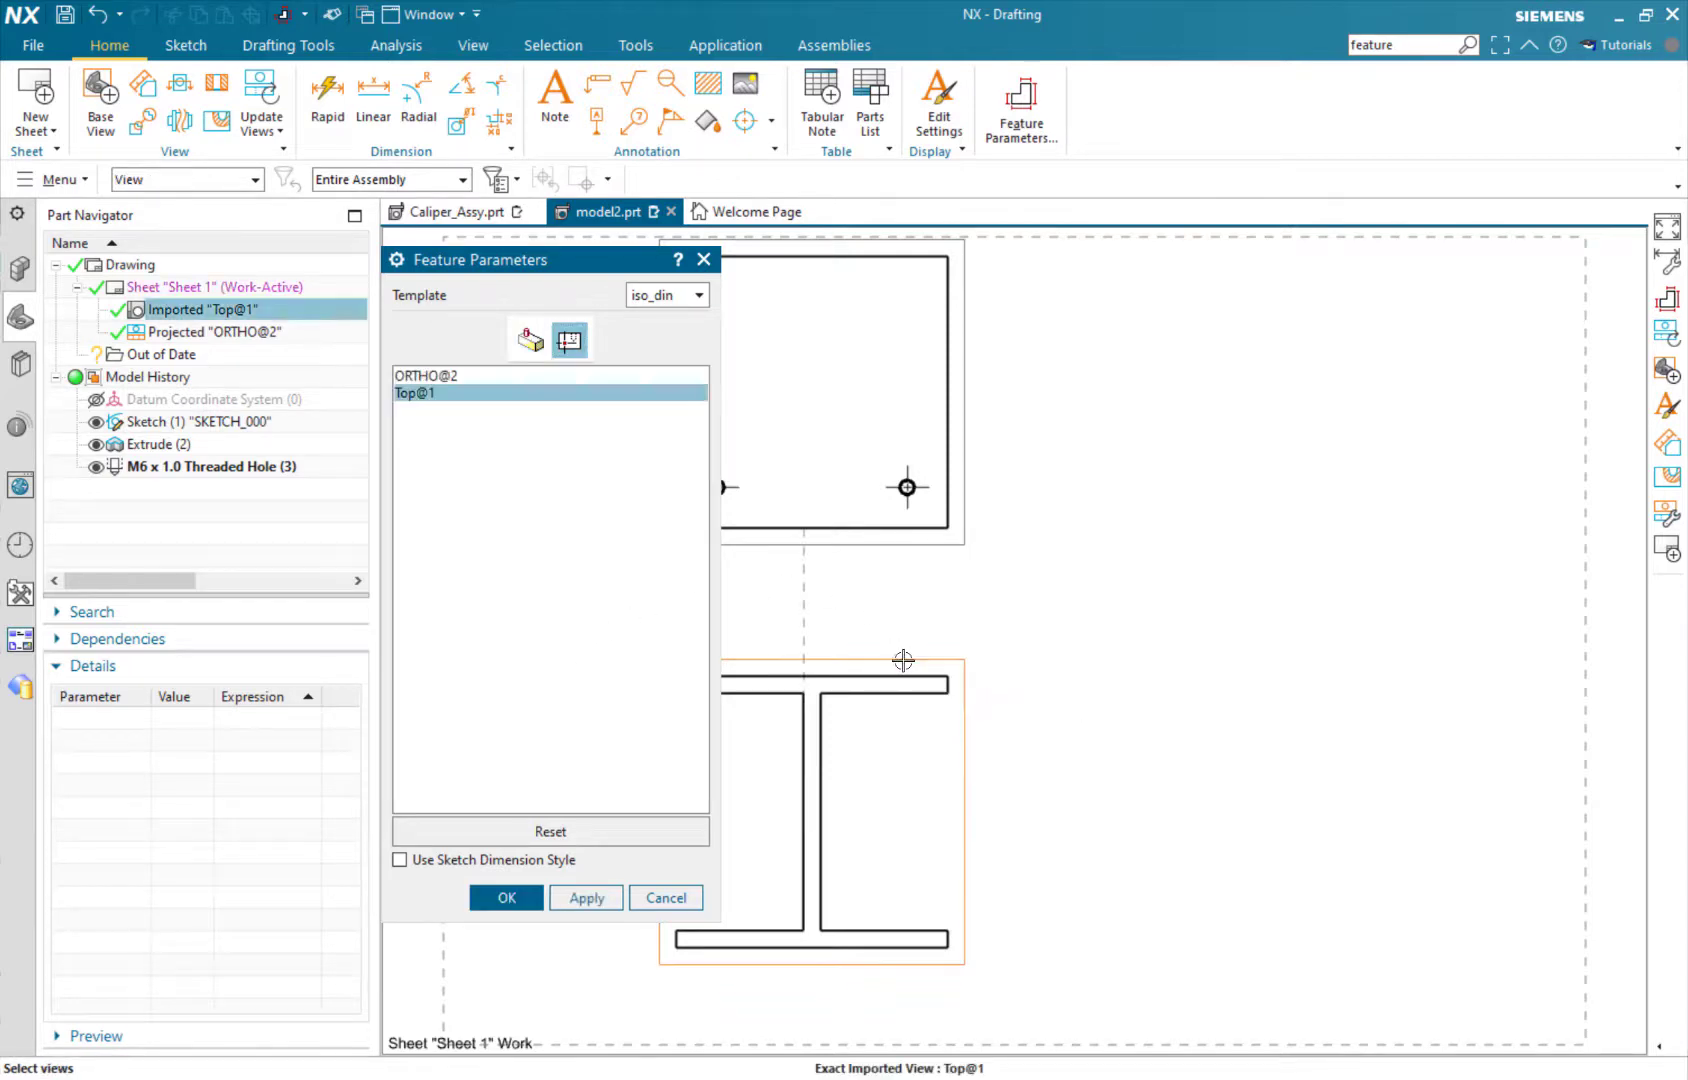
click(507, 899)
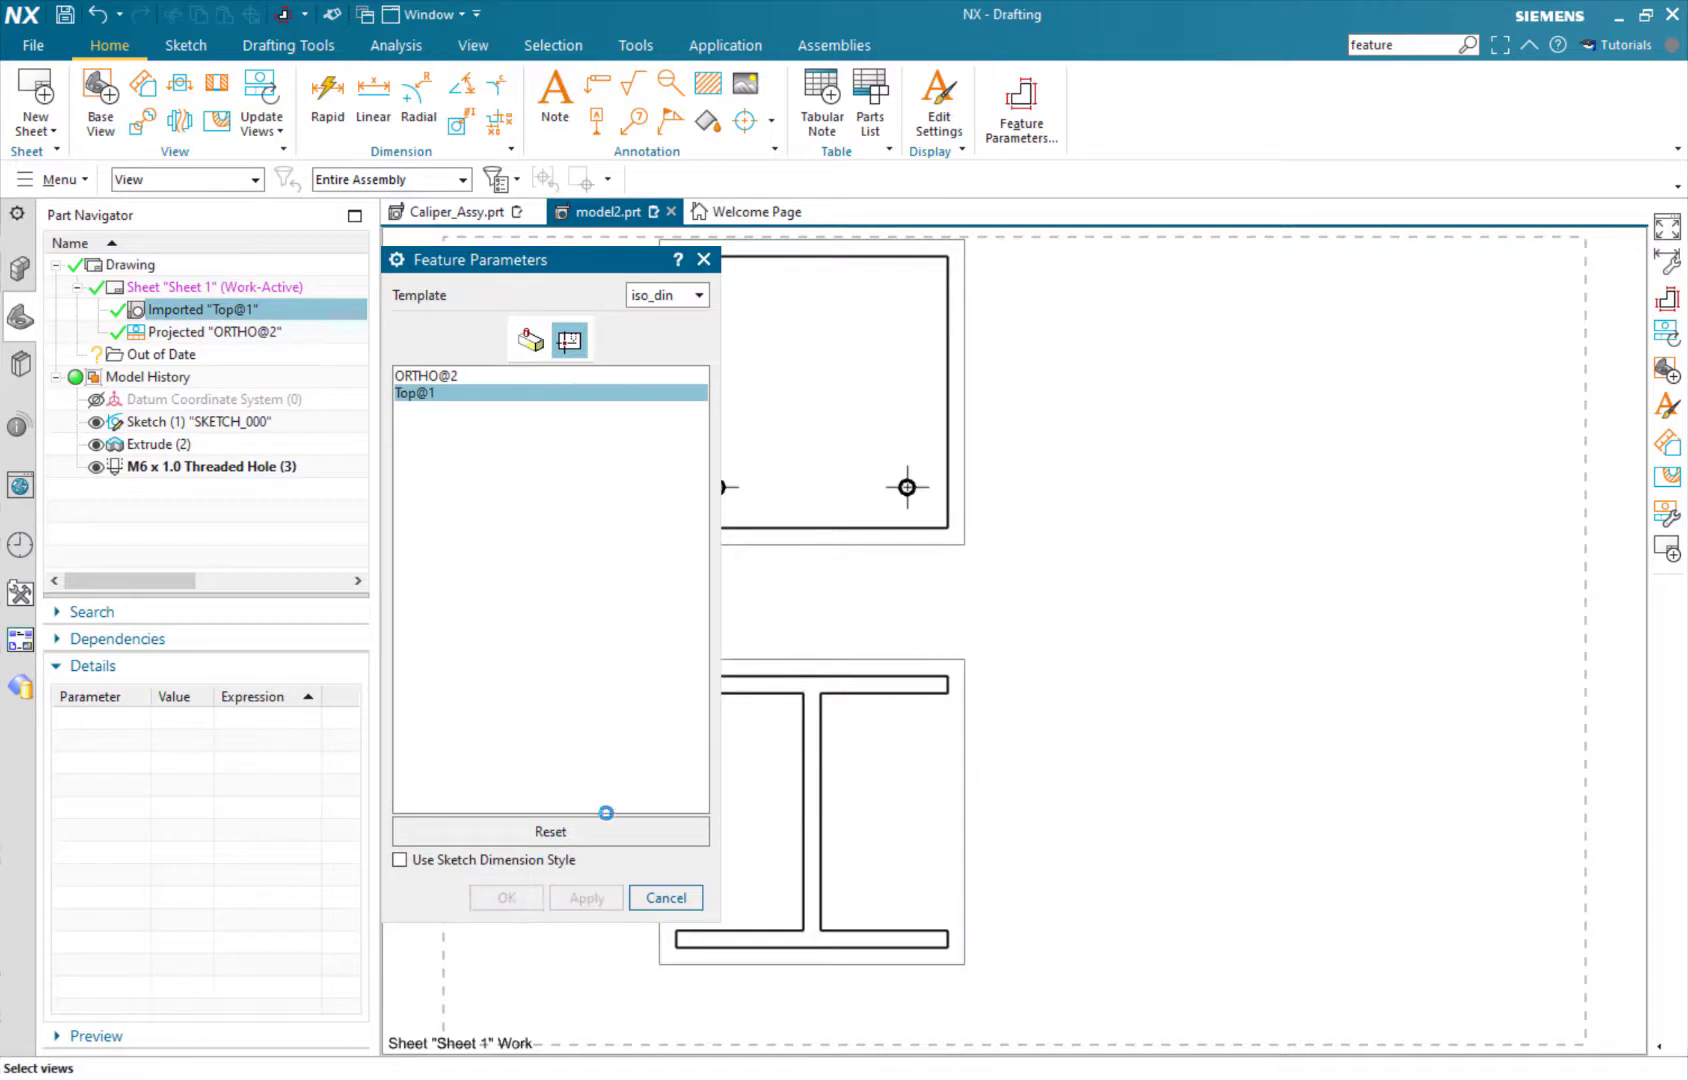
Arrange the inherited dimensions around the I-profile, with overall height beside it, overall width above it, and the web and flange thicknesses clear of the edges.
drag(470, 808, 567, 818)
drag(777, 608, 813, 627)
drag(653, 800, 768, 789)
drag(655, 928, 645, 884)
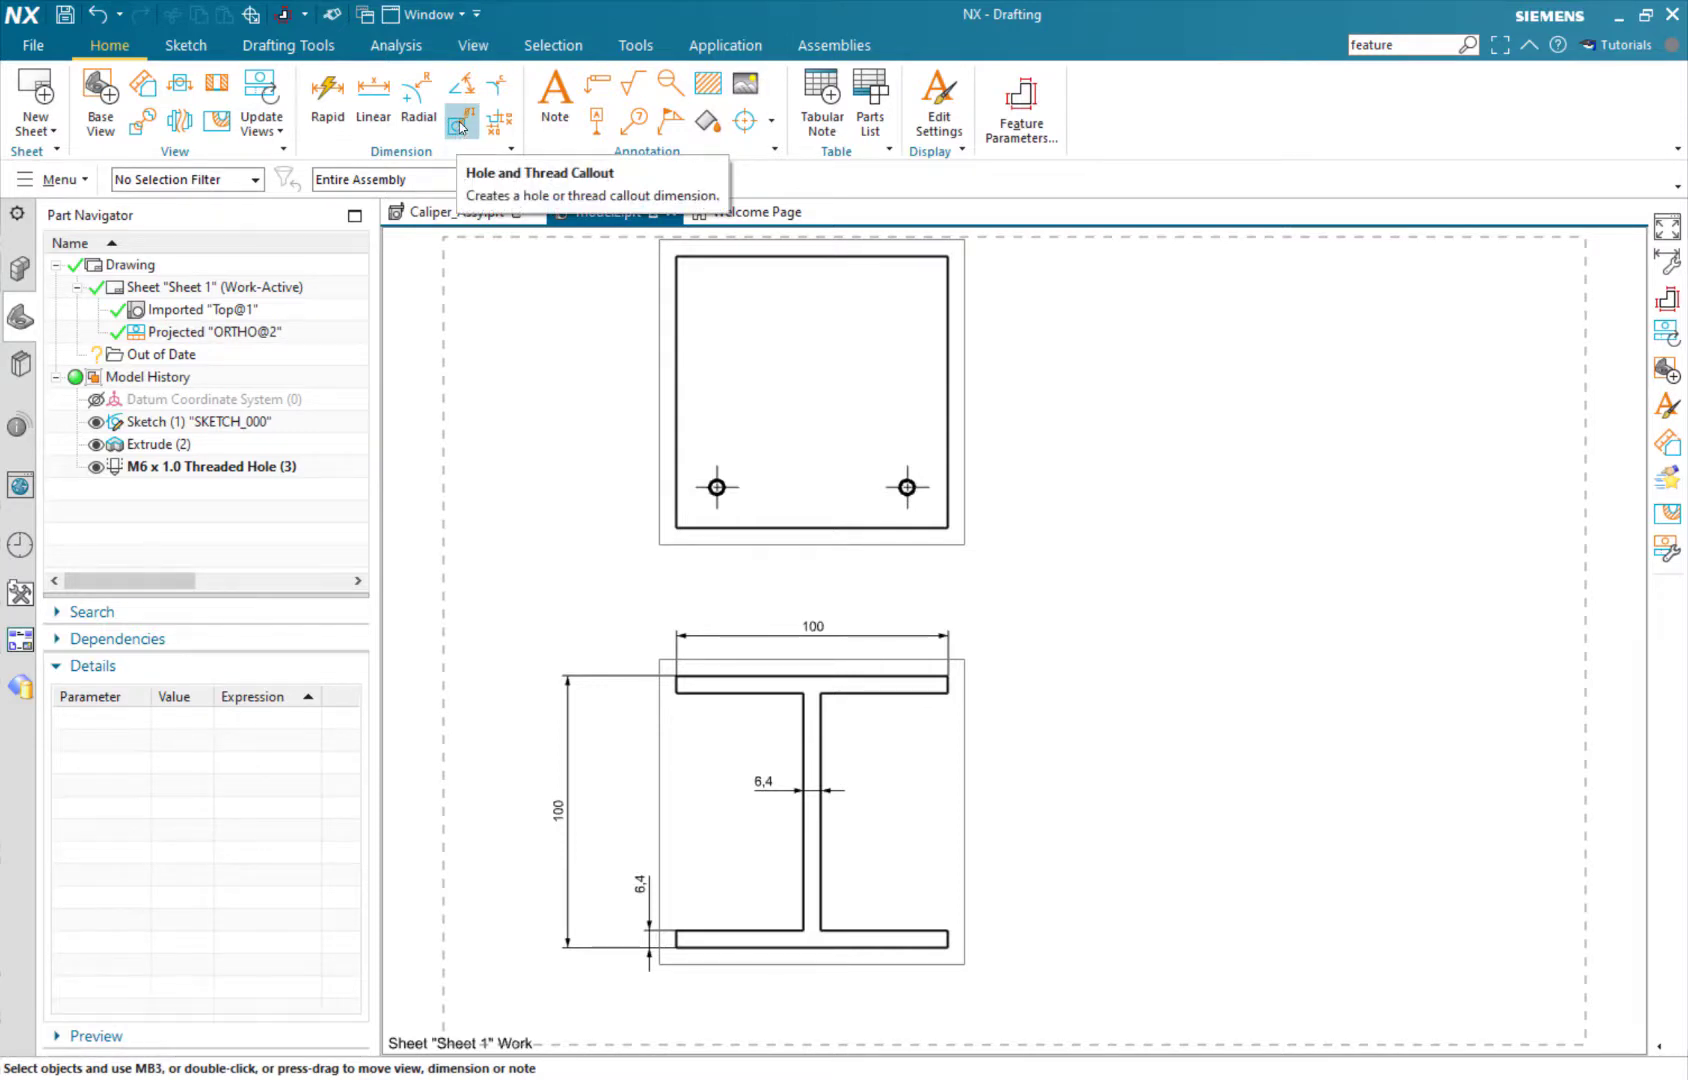
Add a radial hole and thread callout to the right-hand M6 hole in the plate view, placed to the right of the view.
click(461, 124)
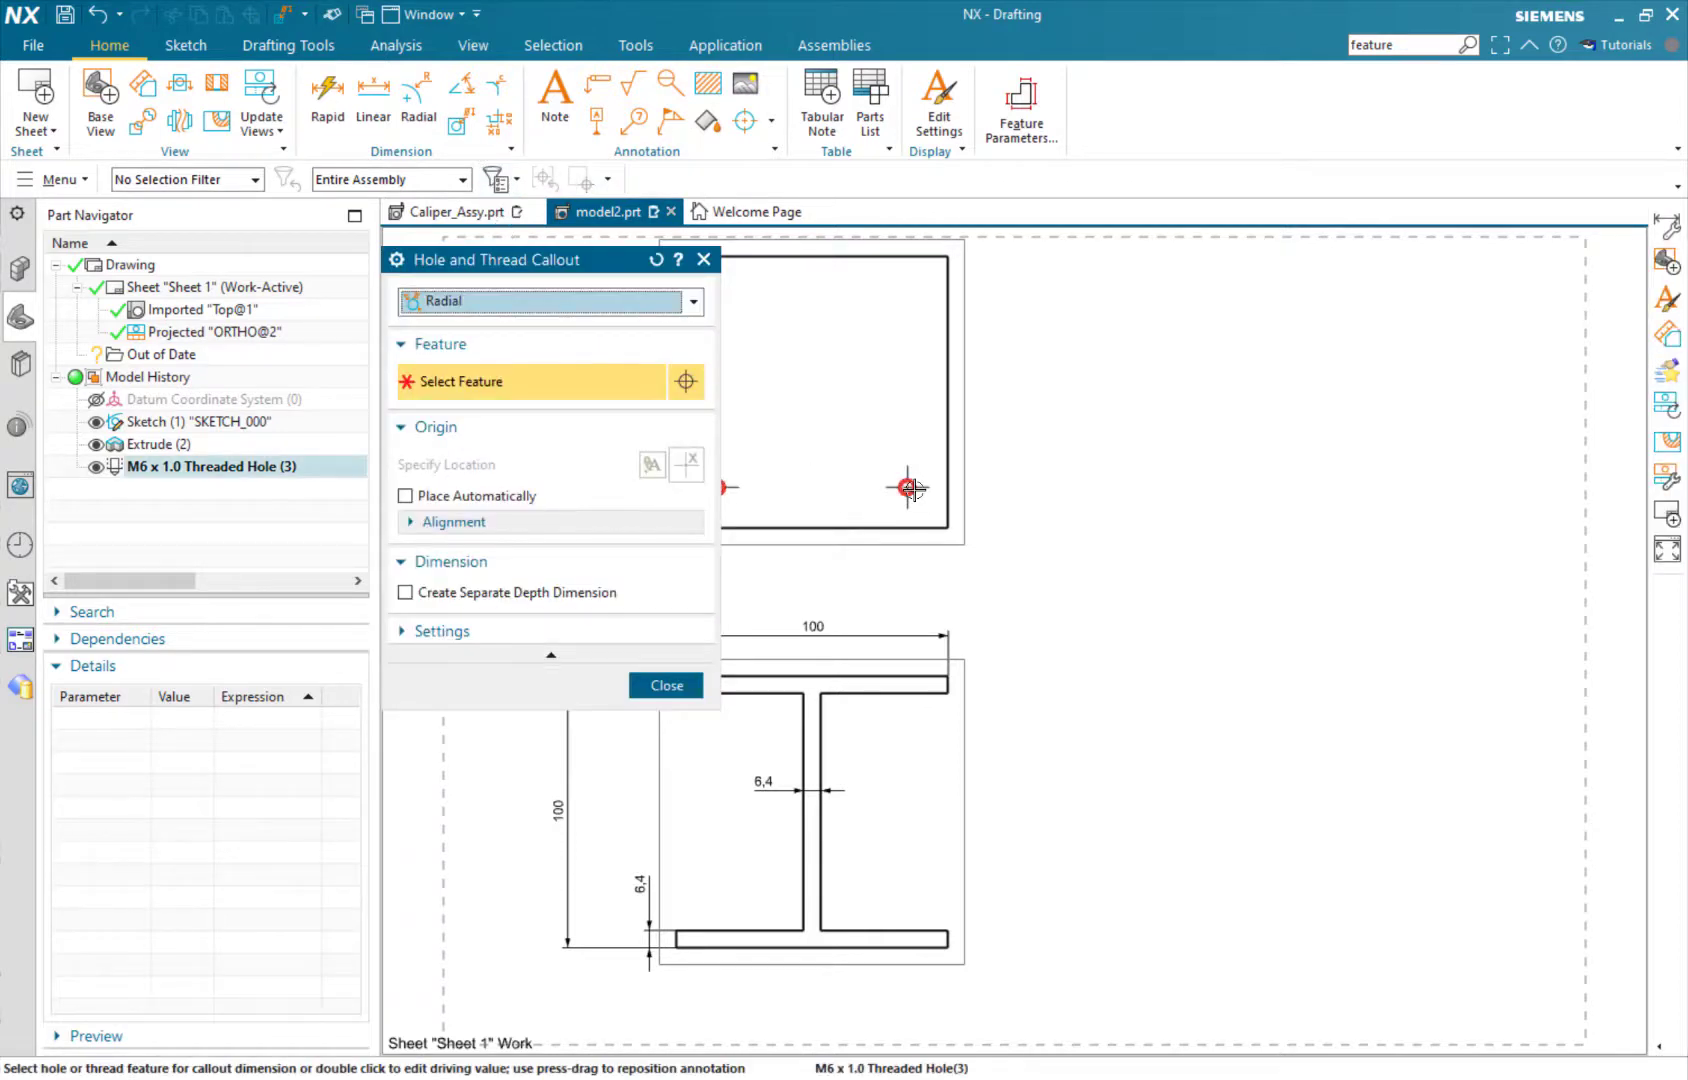
click(907, 487)
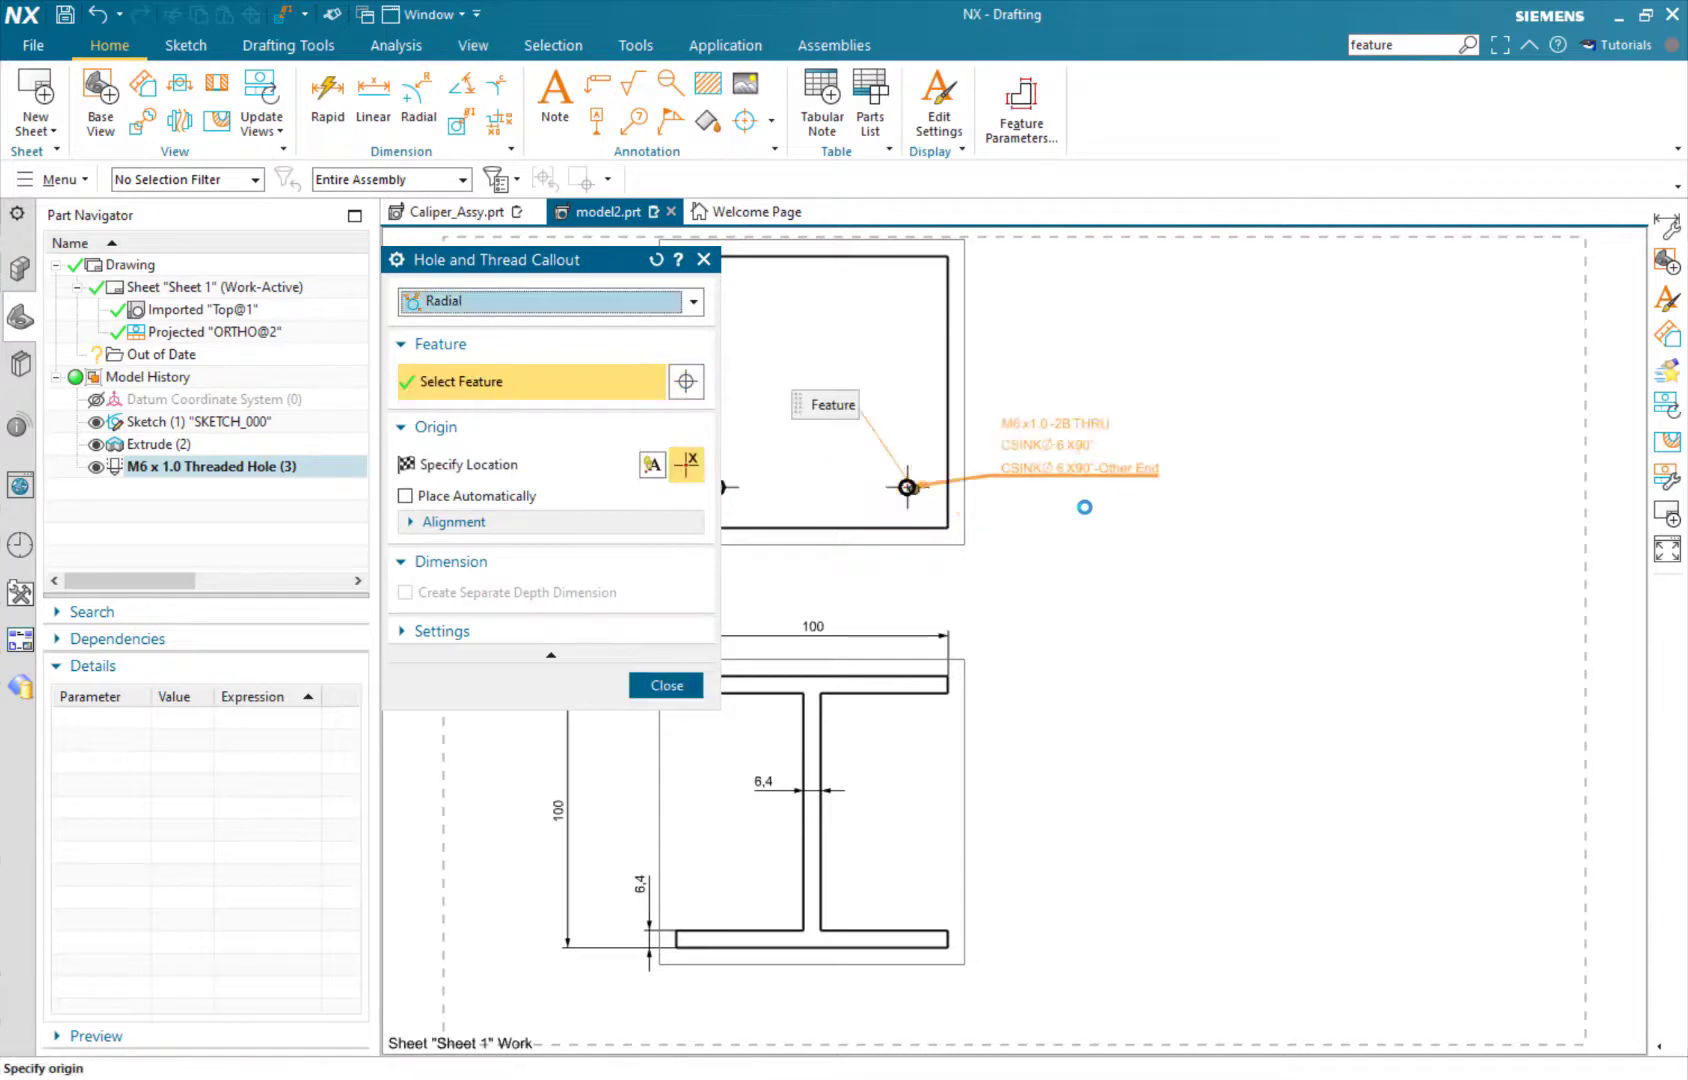
click(1077, 427)
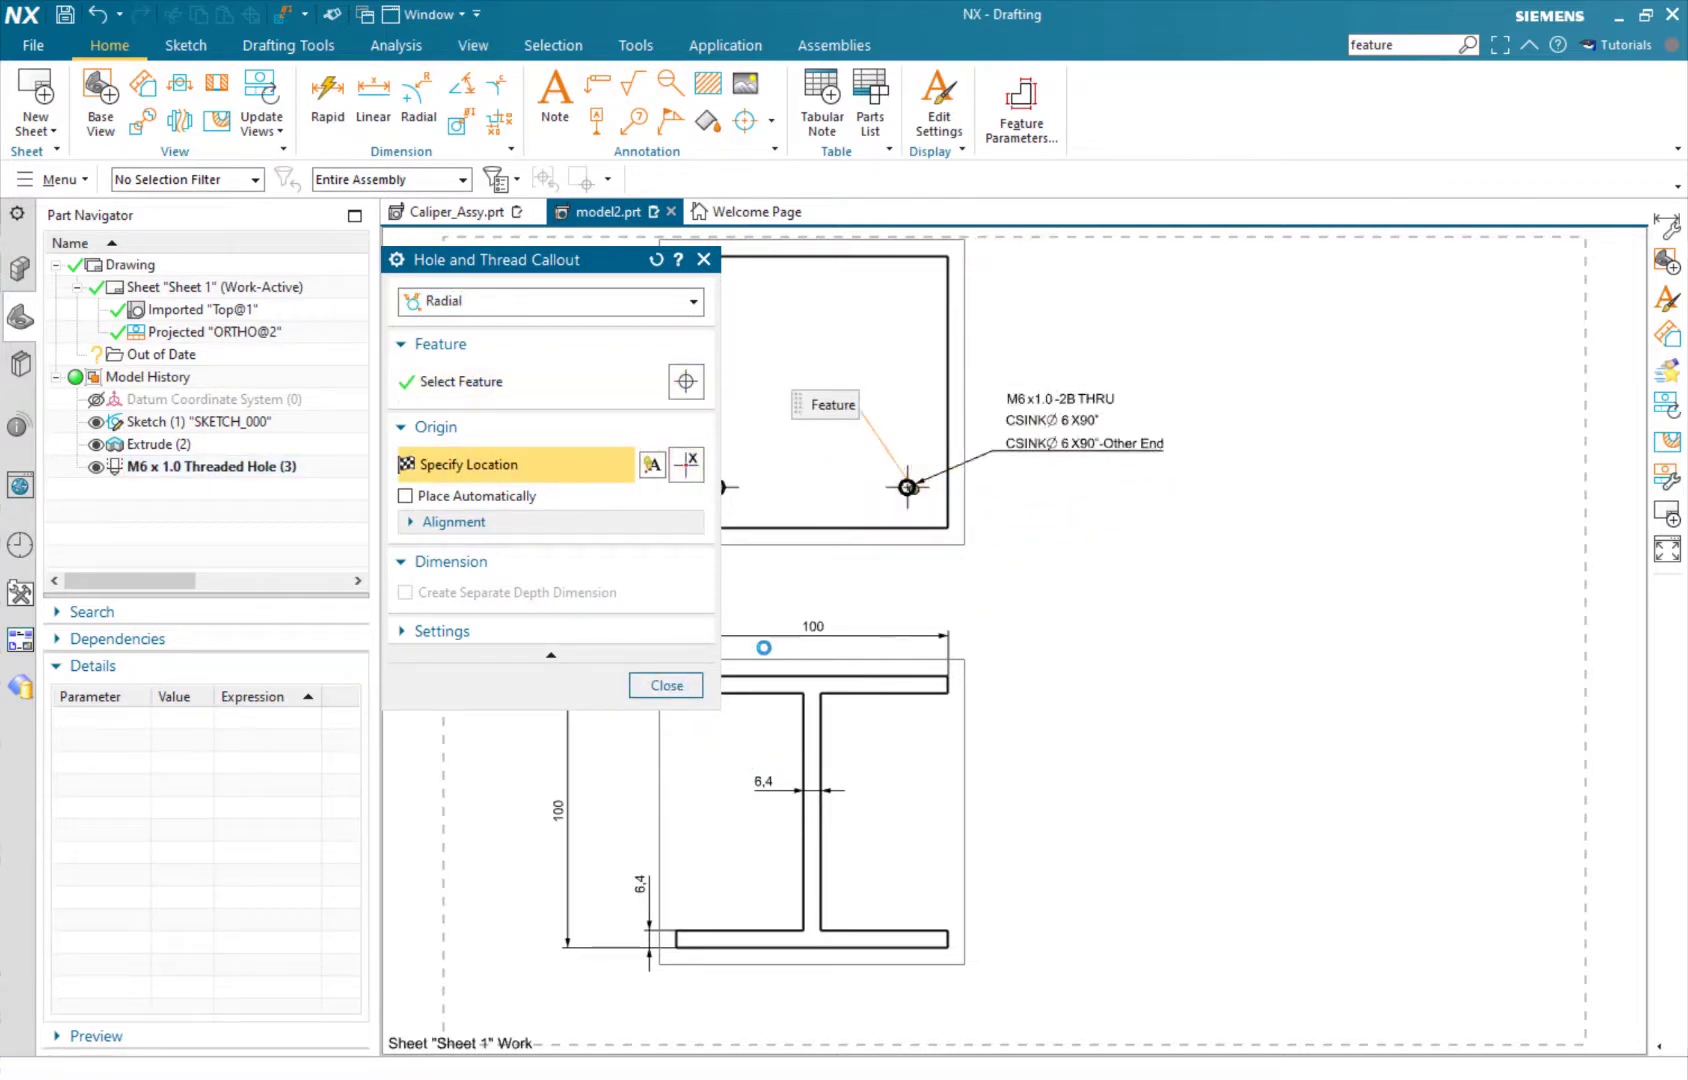
click(667, 686)
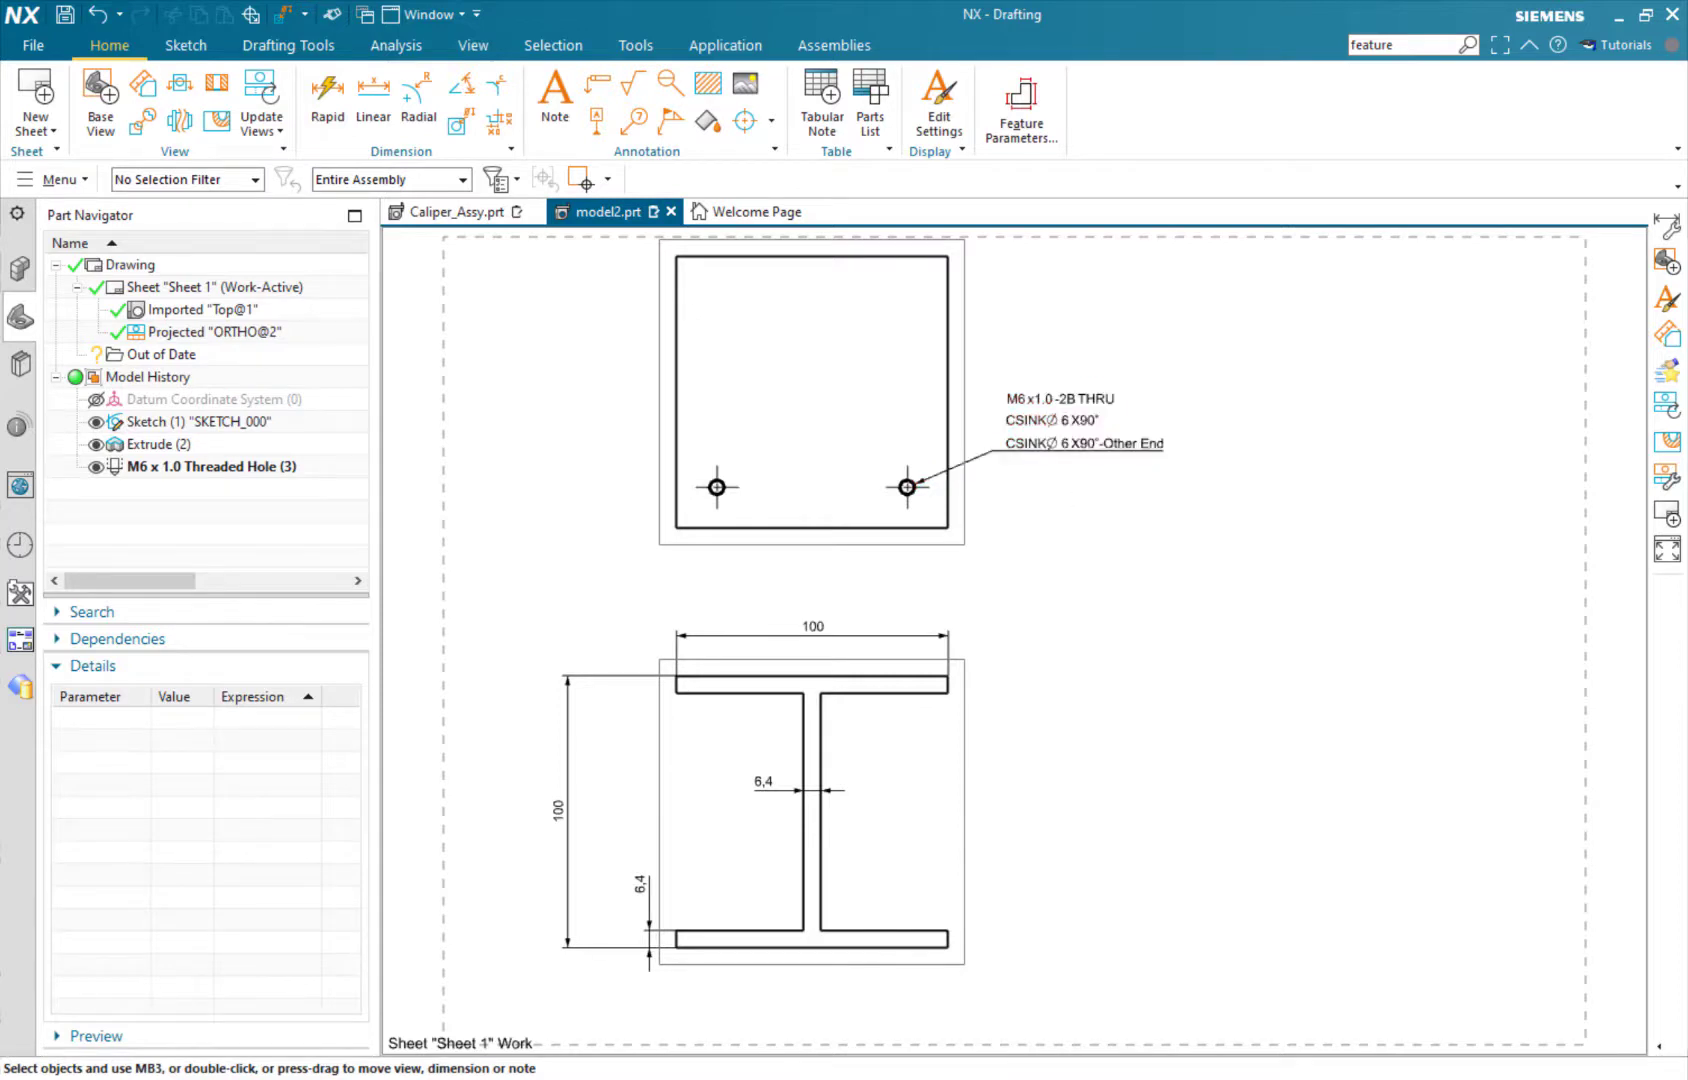
Remove the start and end chamfer diameters and angles from the M6 hole callout and move the callout closer to the hole.
click(1075, 442)
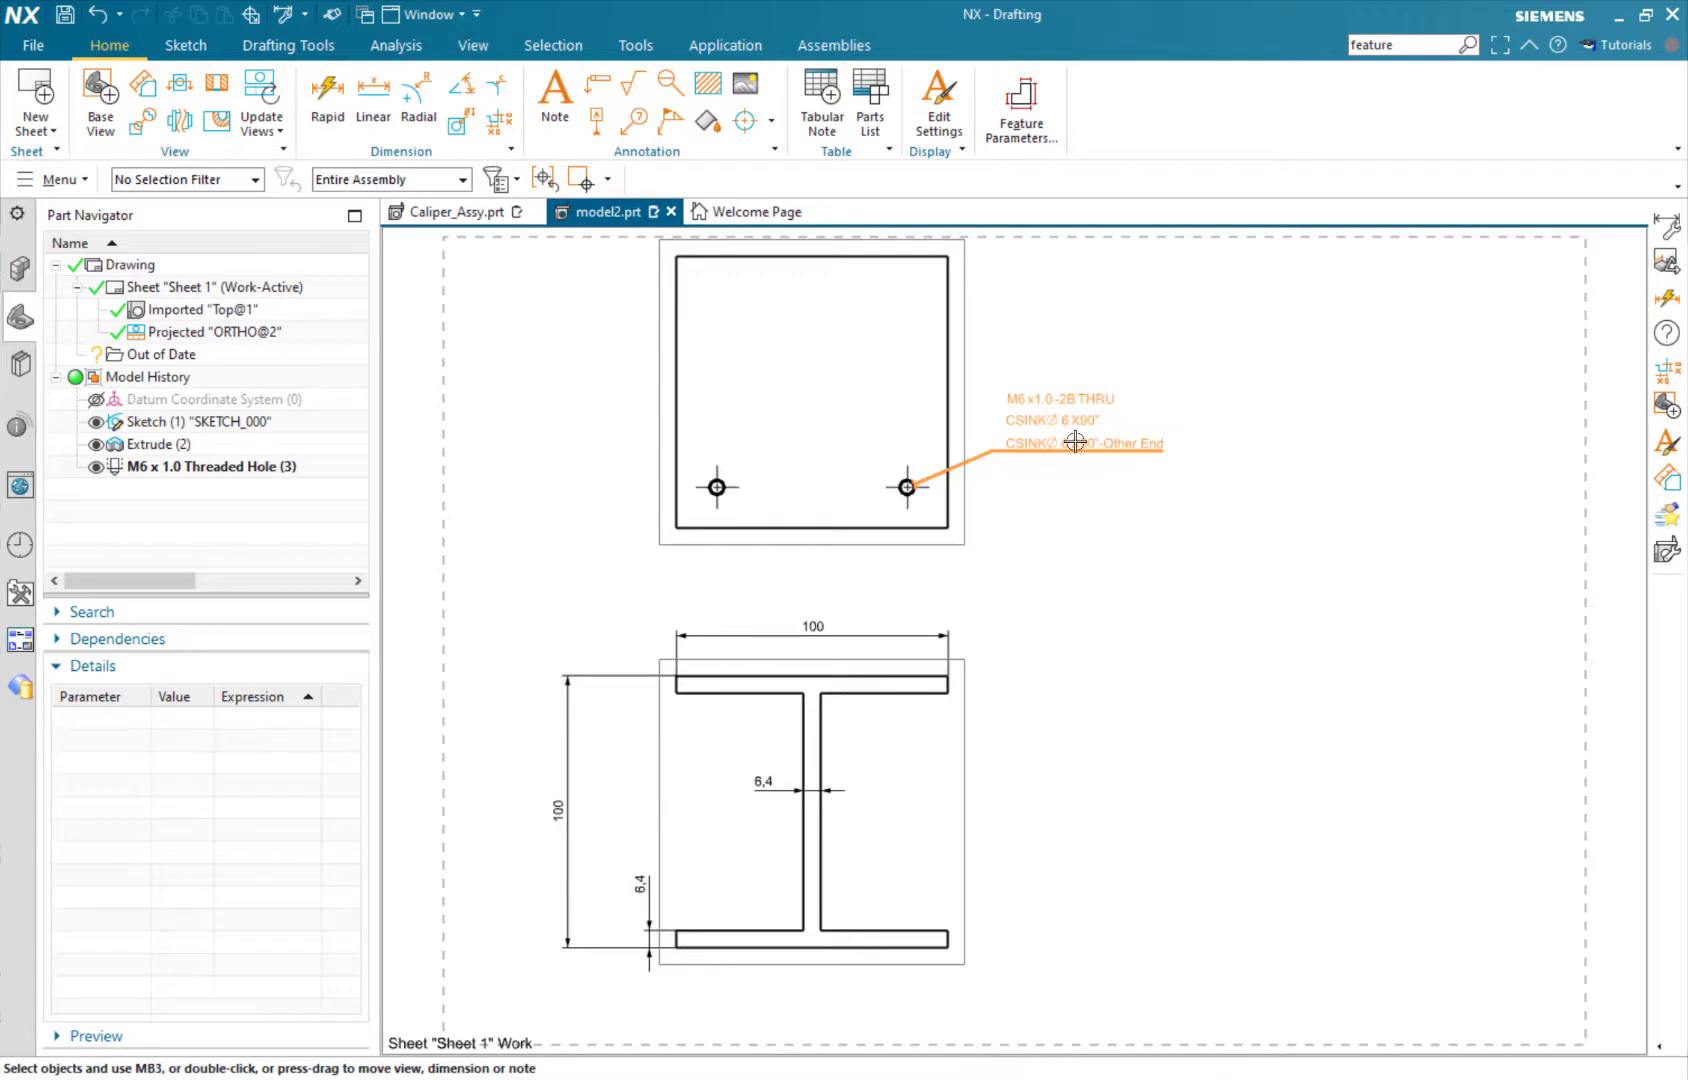
double_click(1112, 418)
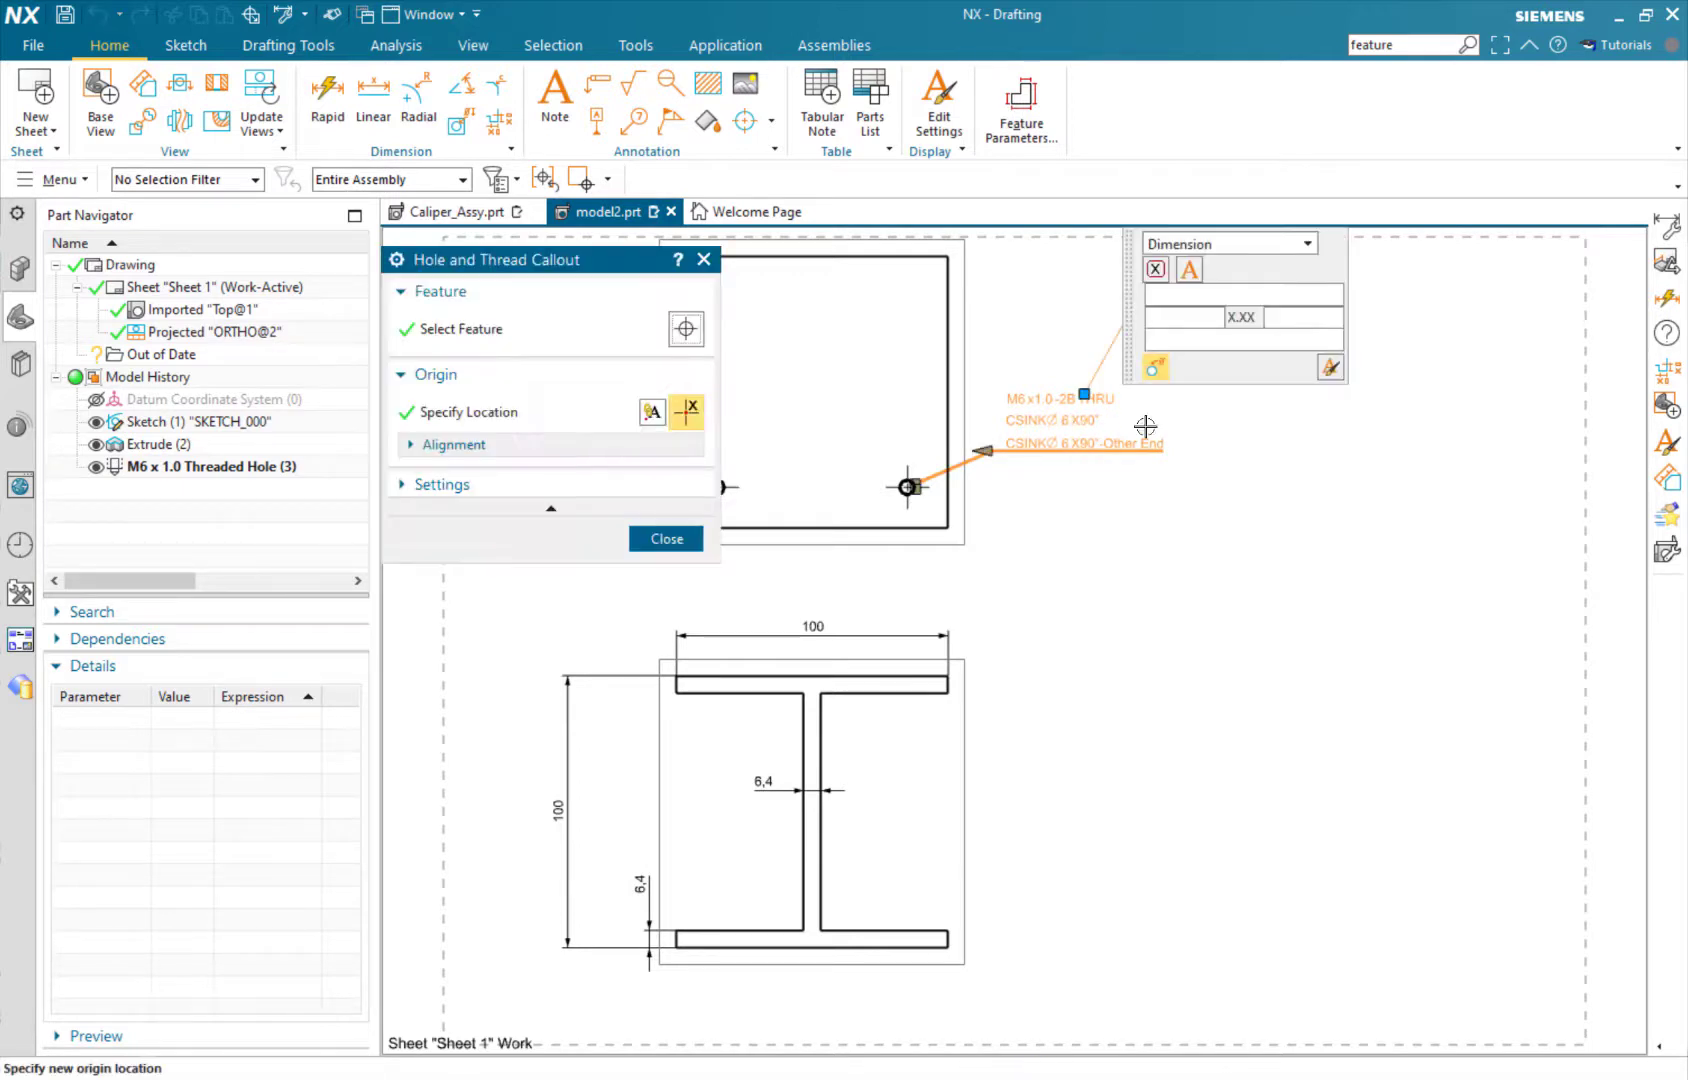
click(1330, 368)
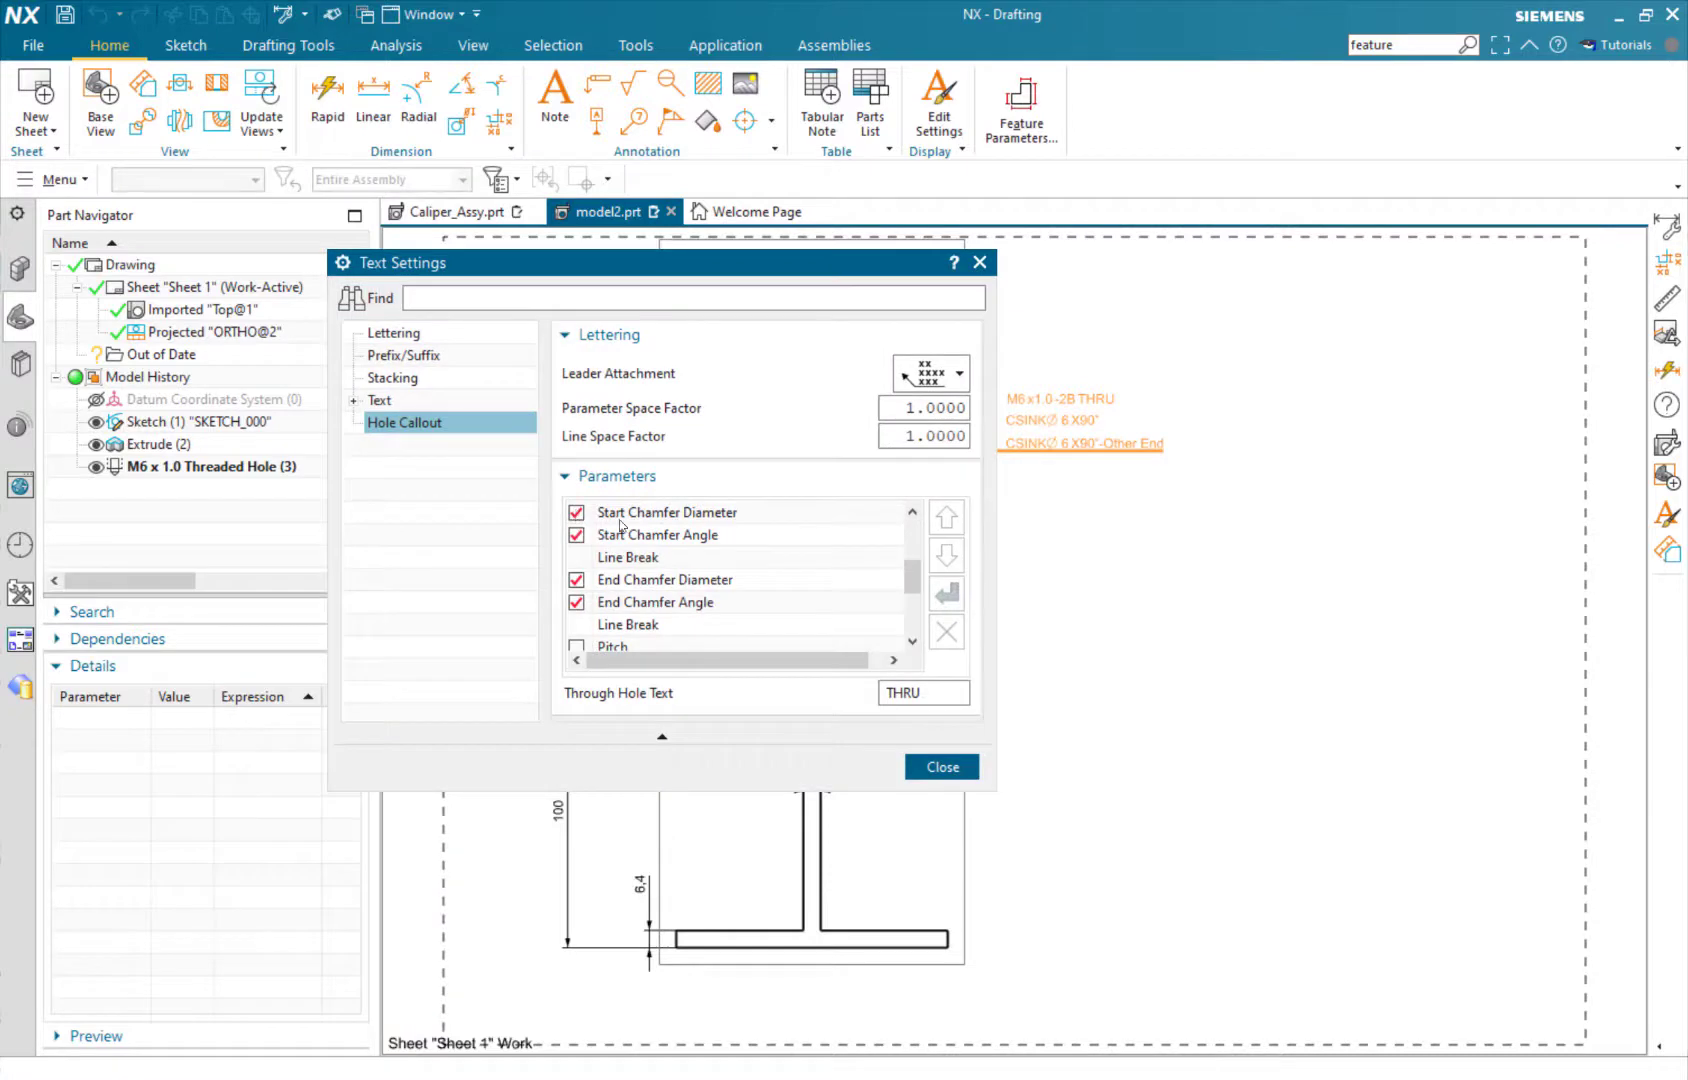
click(576, 513)
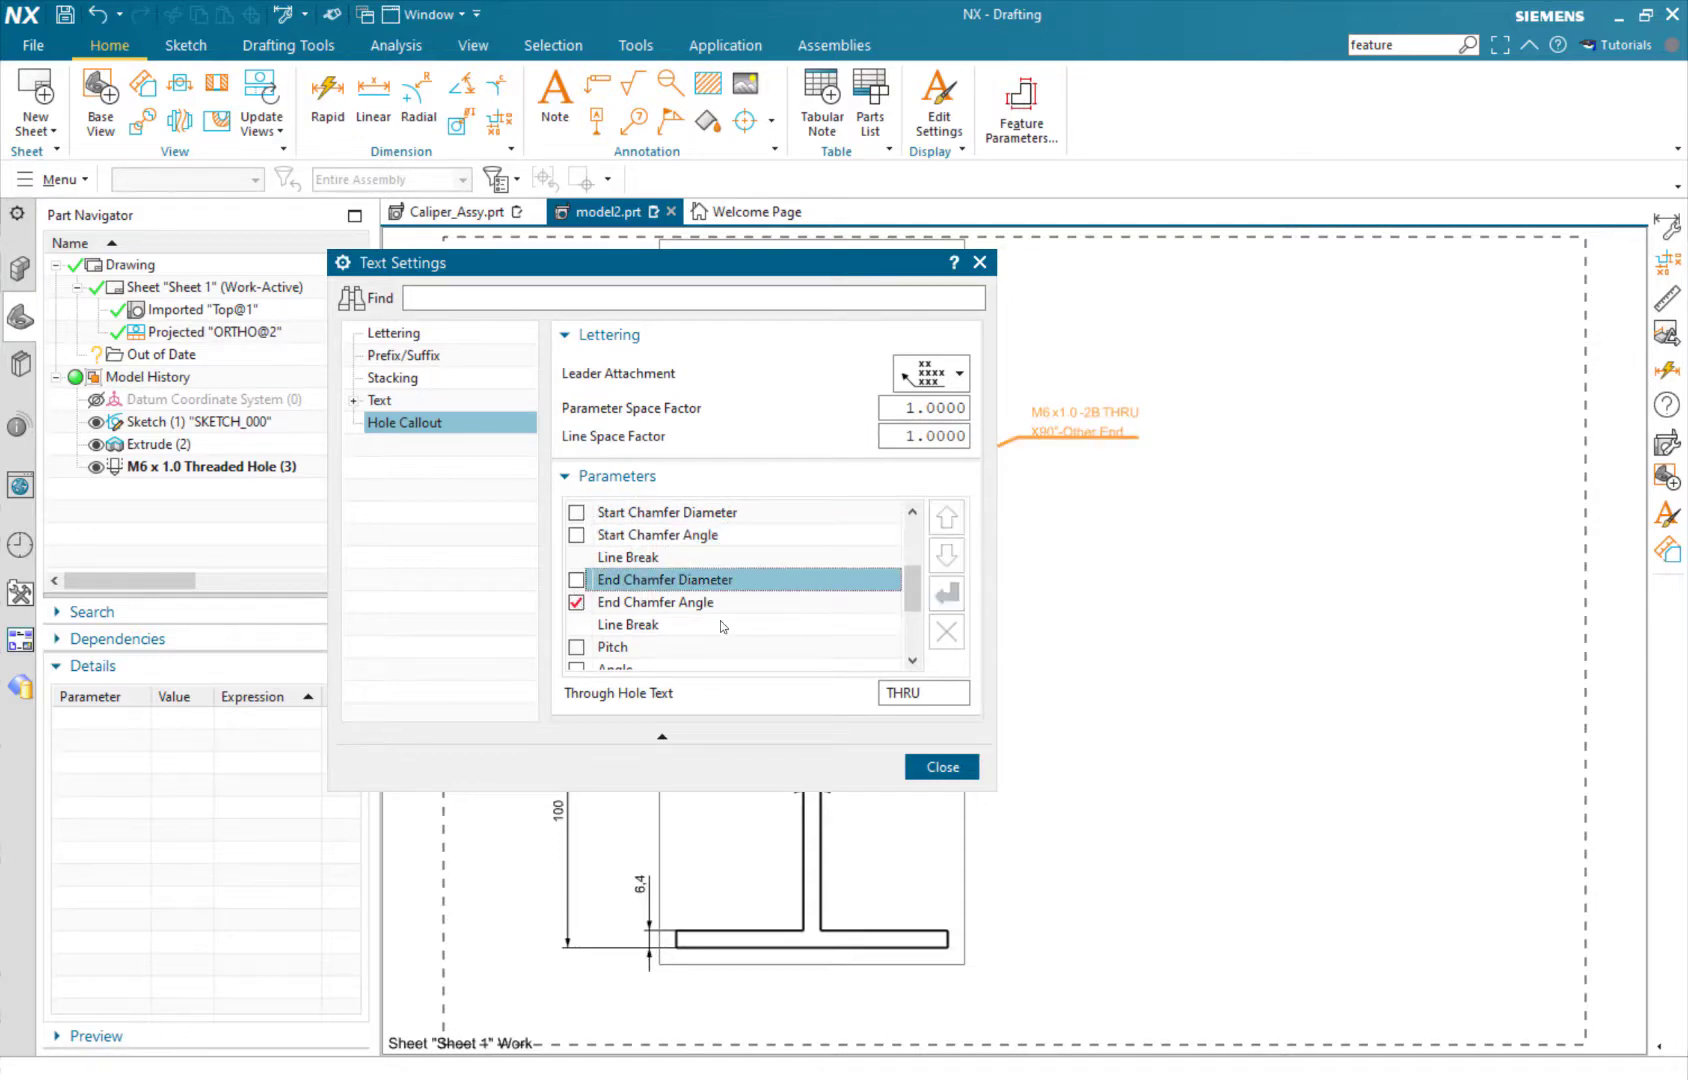
click(577, 603)
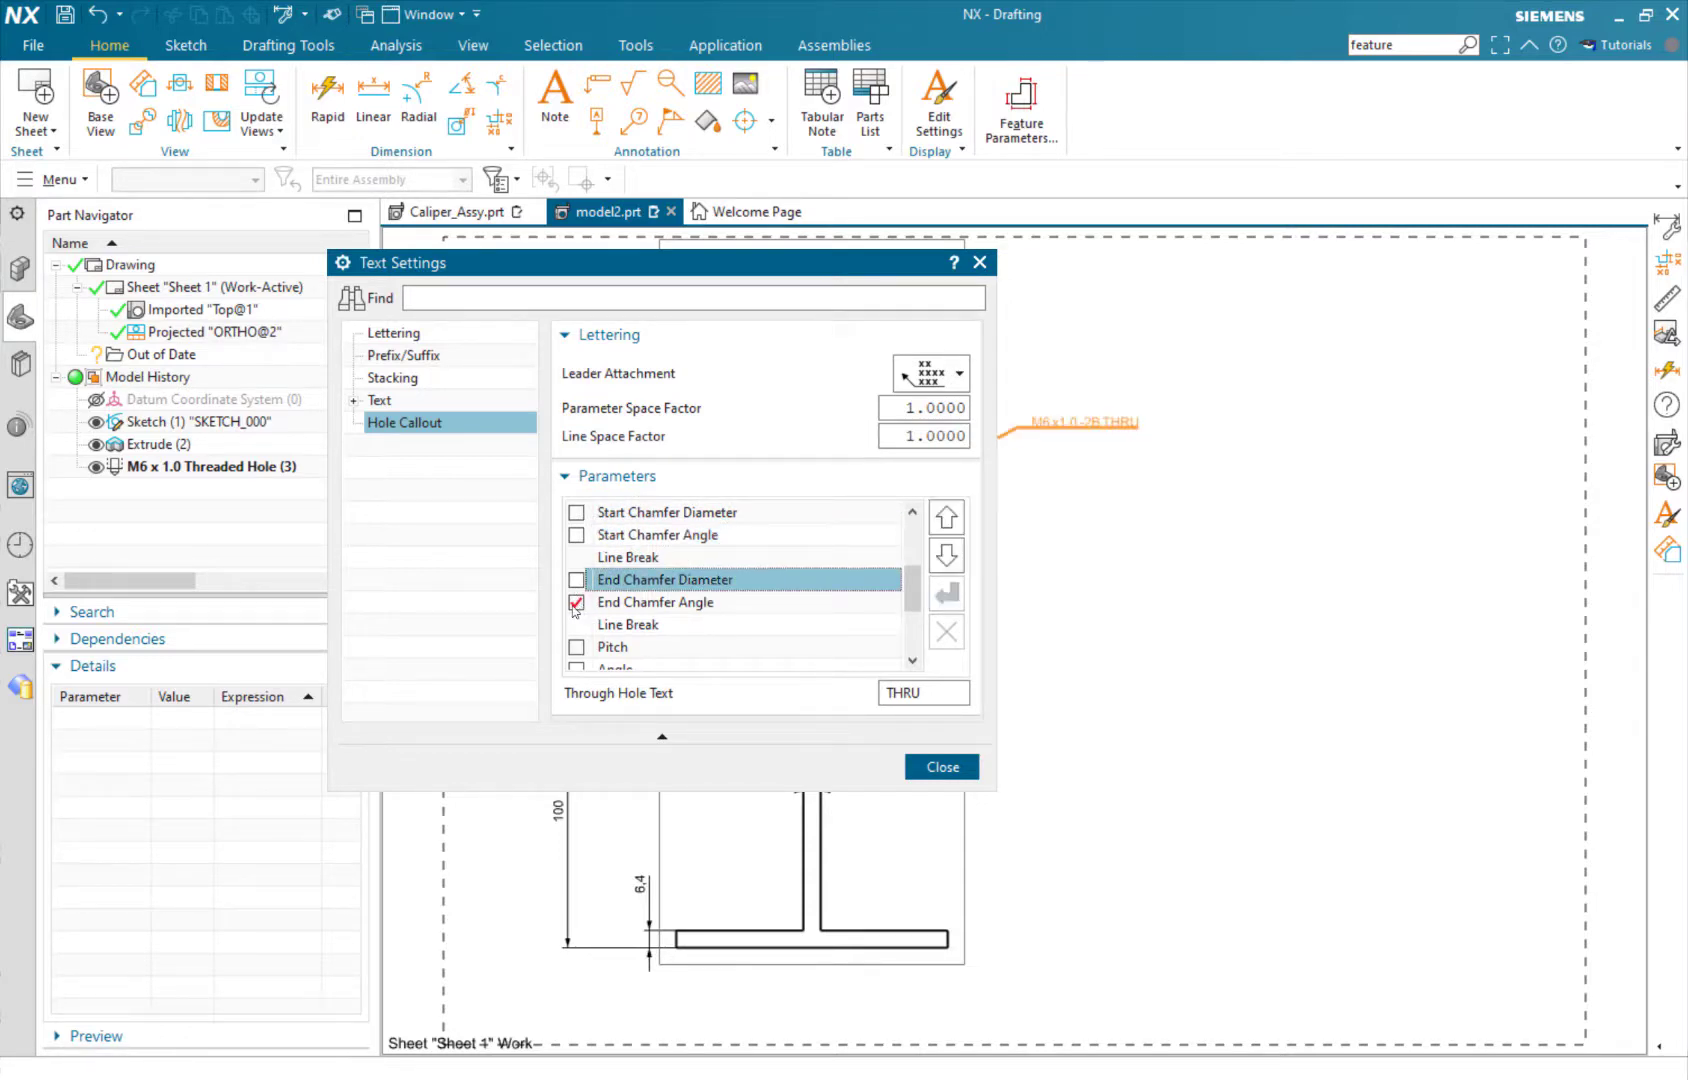
click(953, 770)
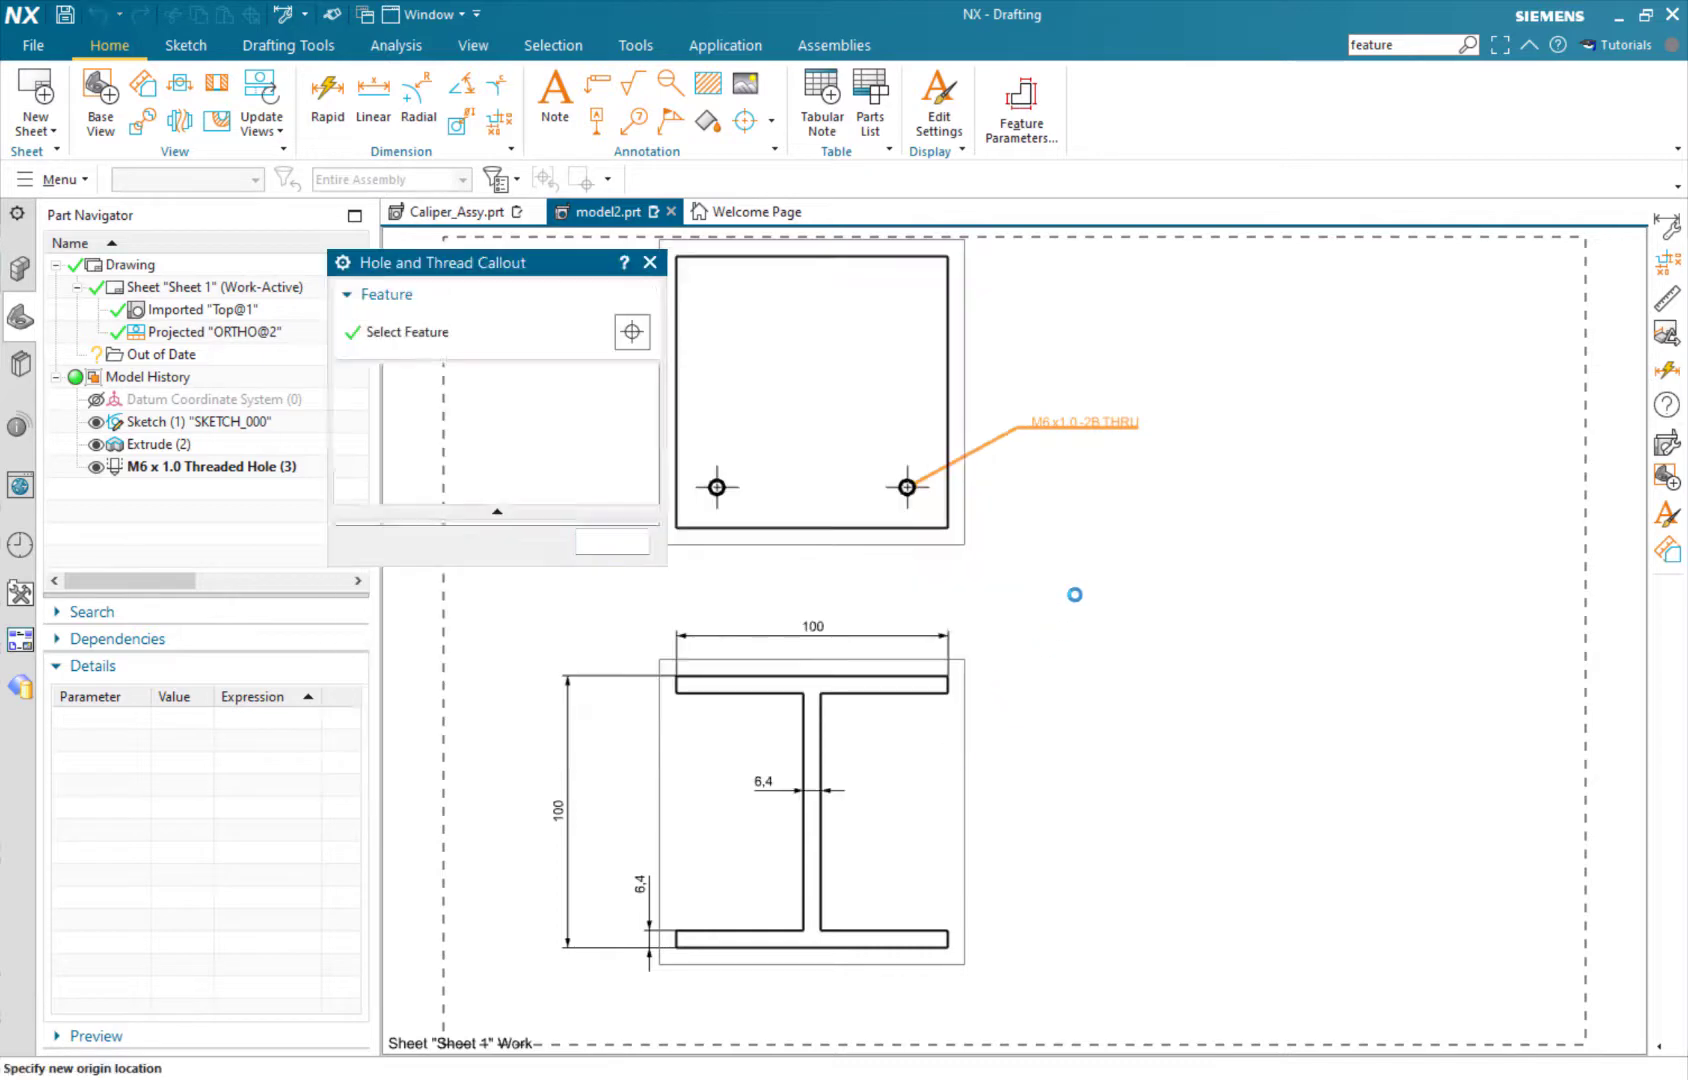
click(628, 546)
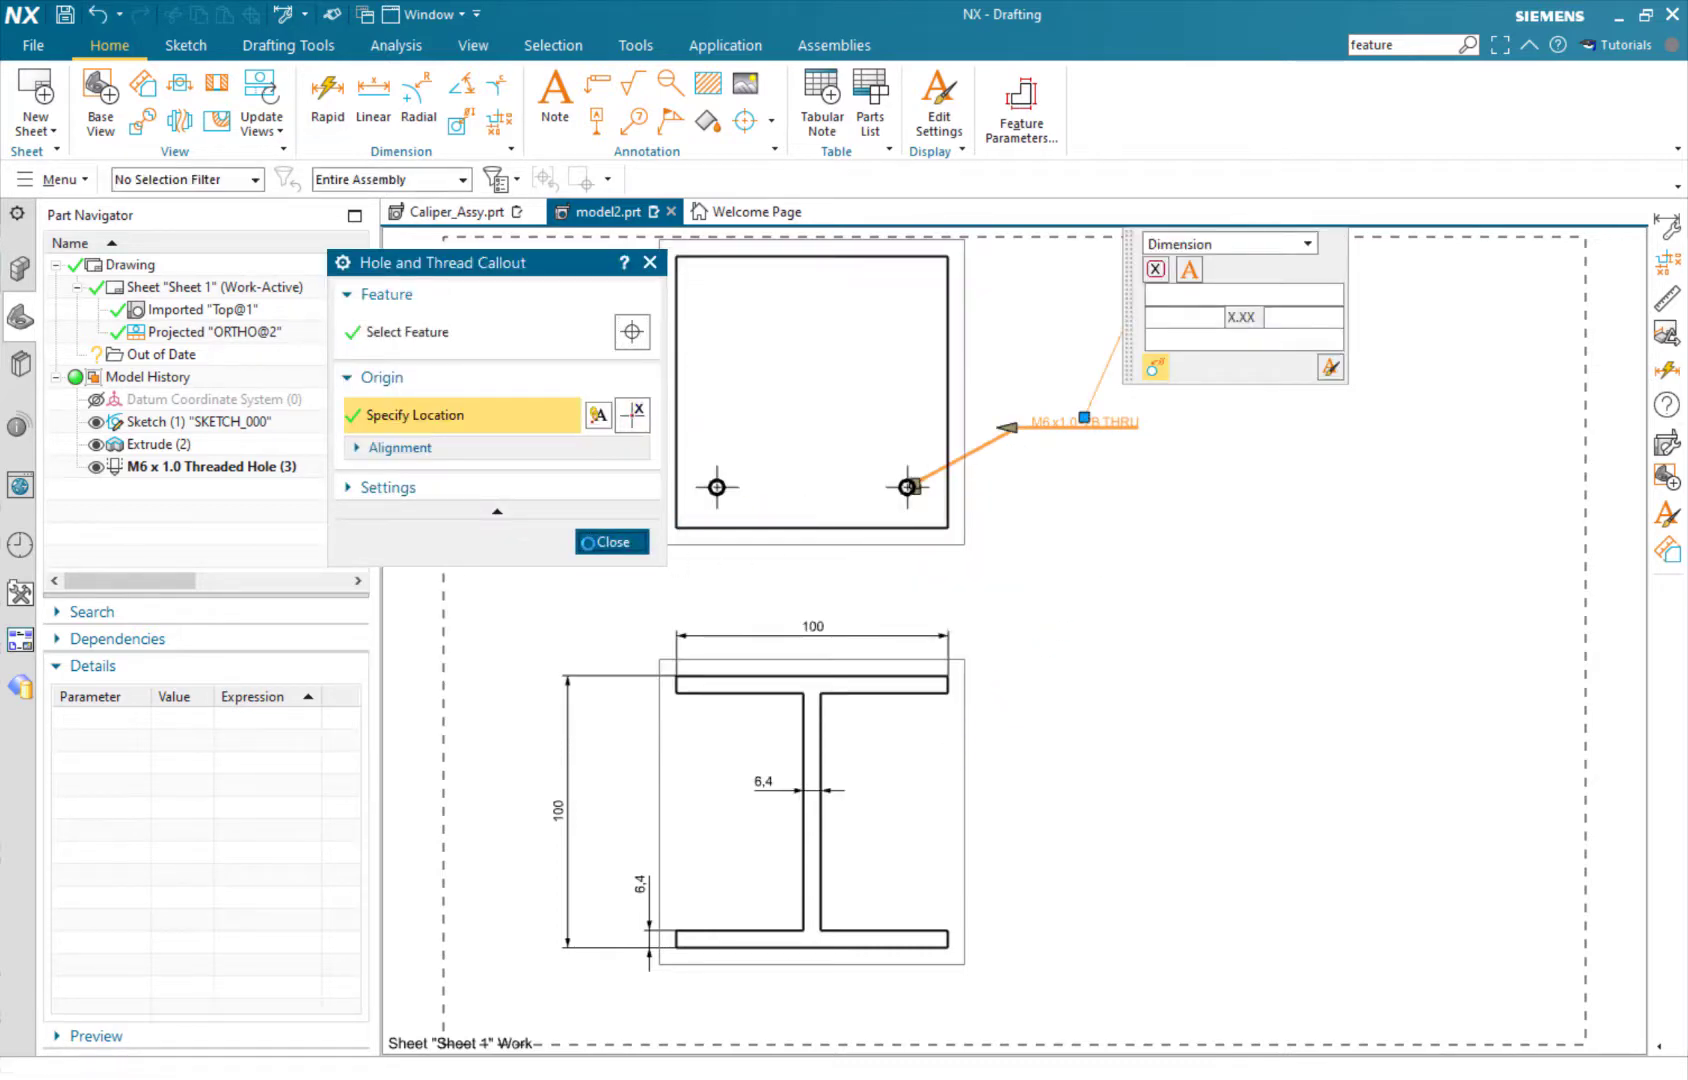
drag(1080, 423, 1031, 458)
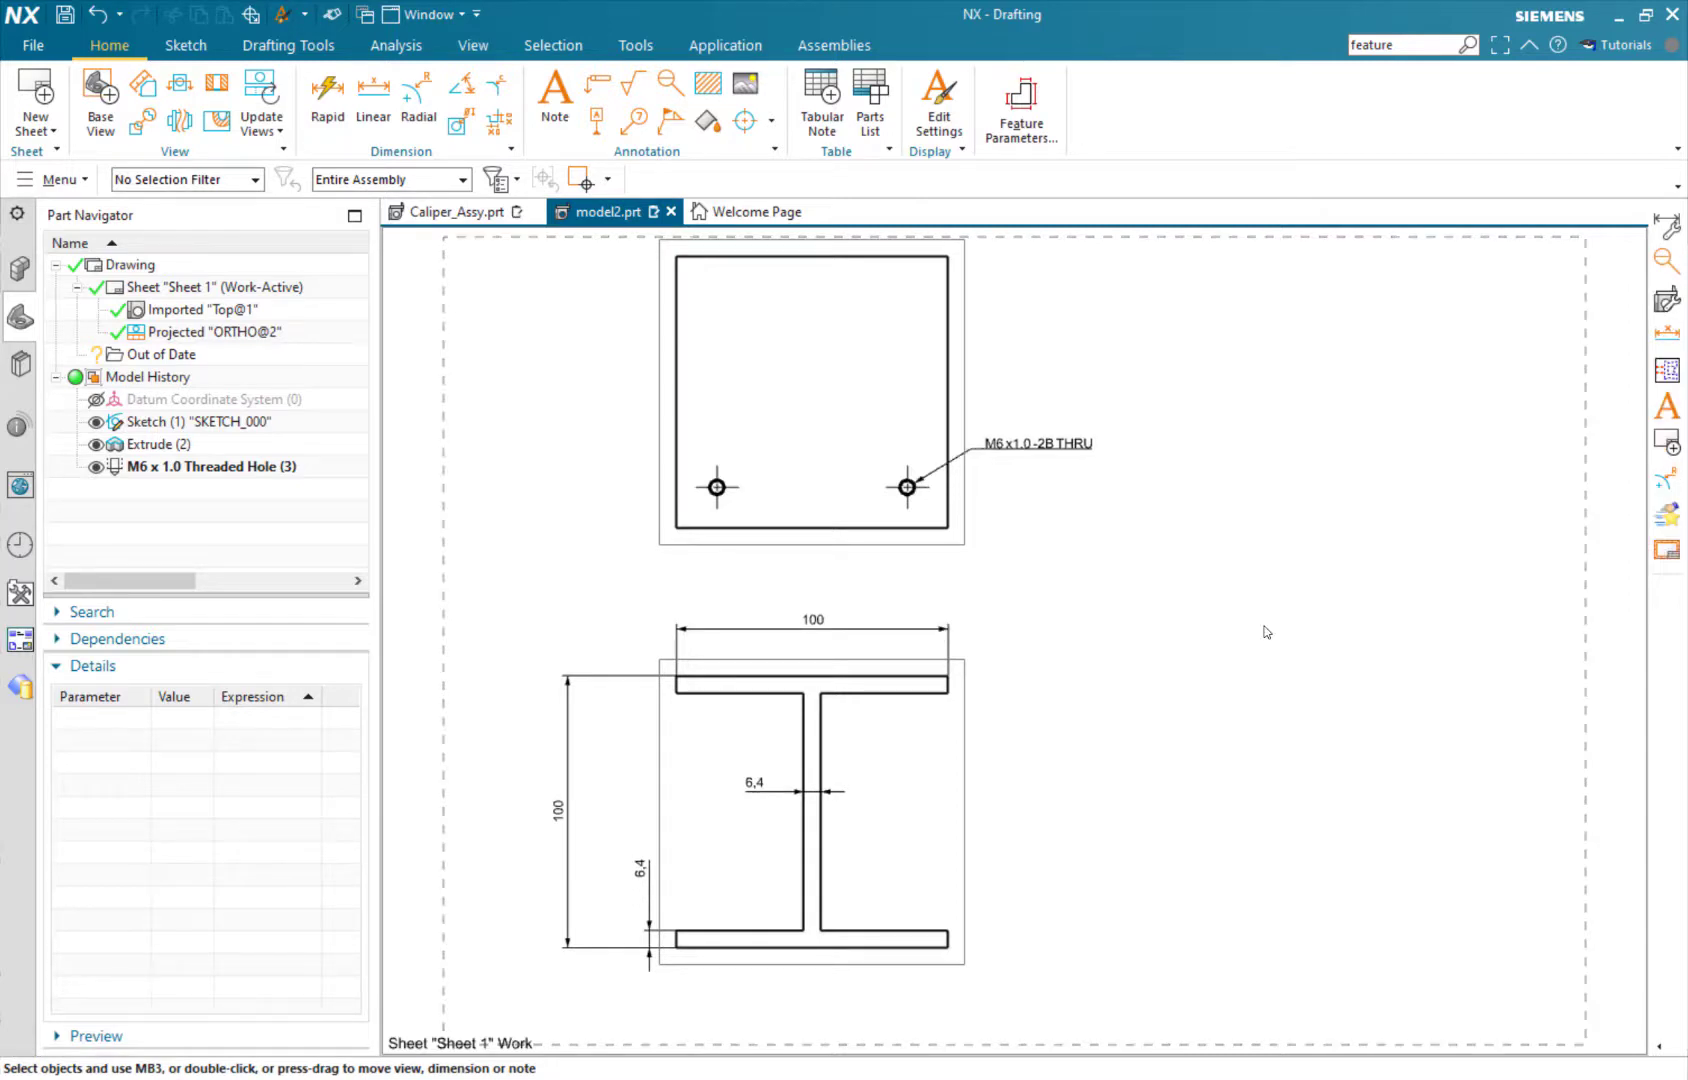
Override the text of the I-profile's overall width dimension with the letter A.
right_click(815, 618)
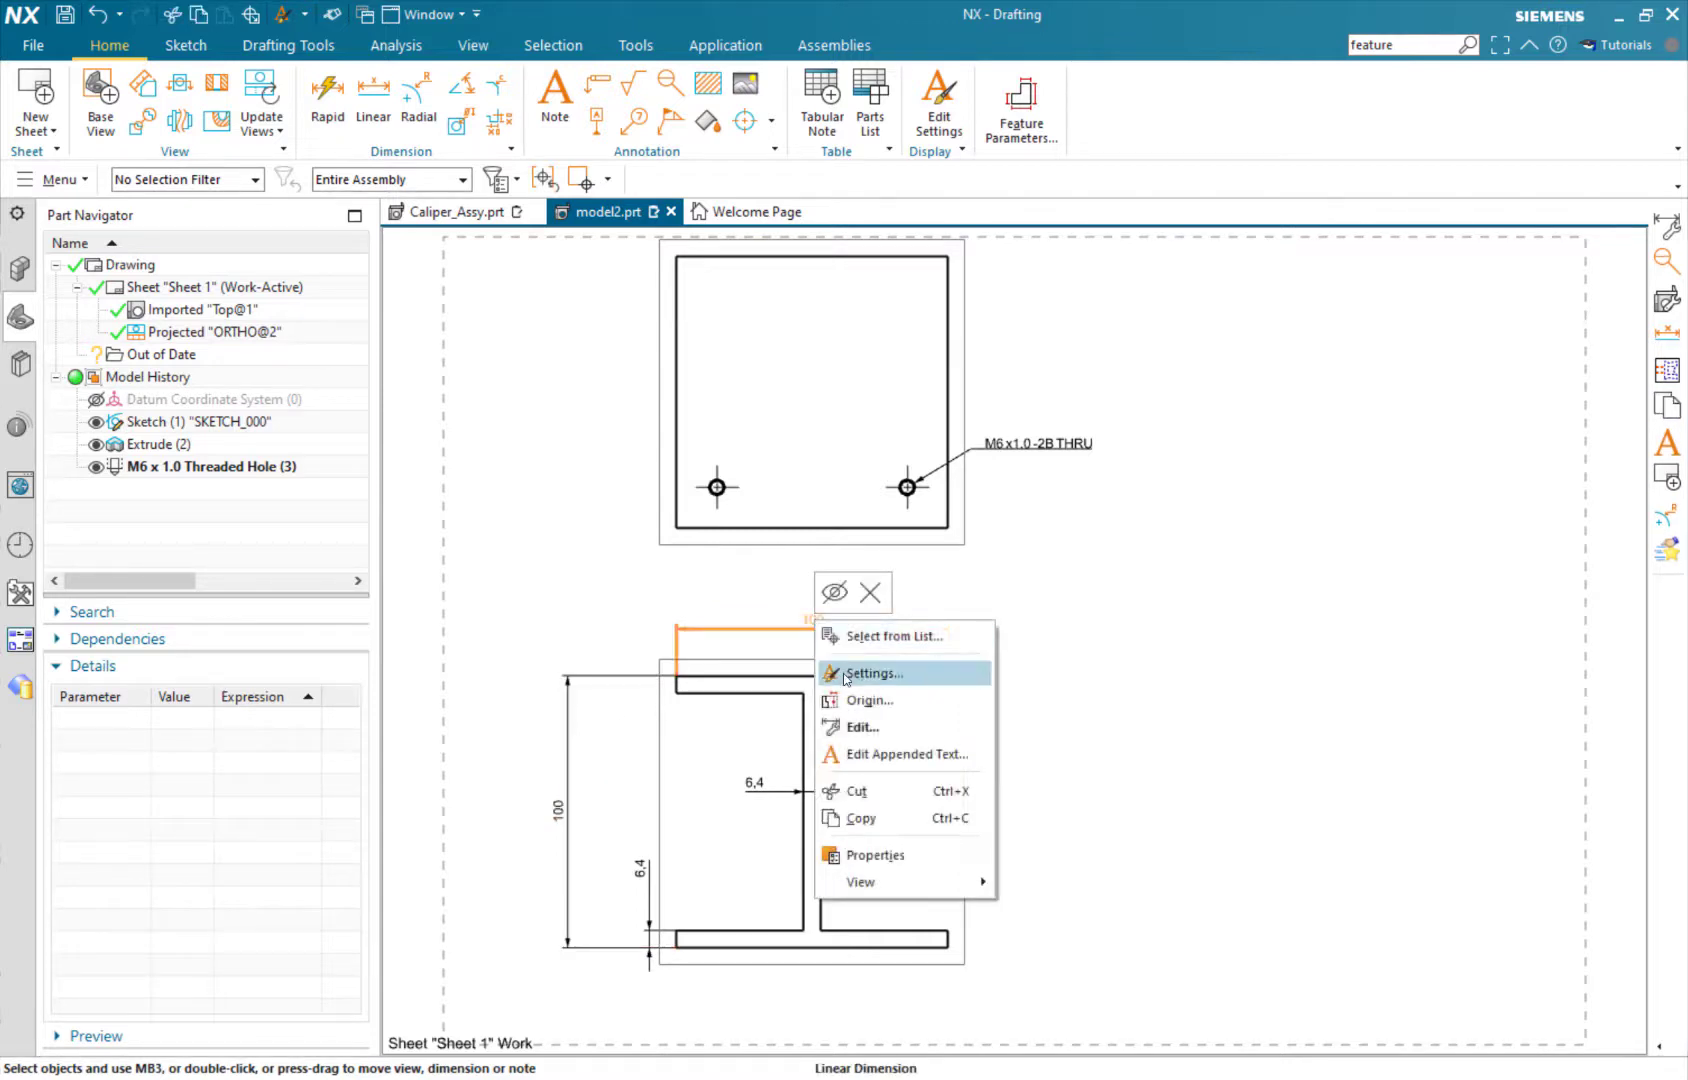
click(870, 674)
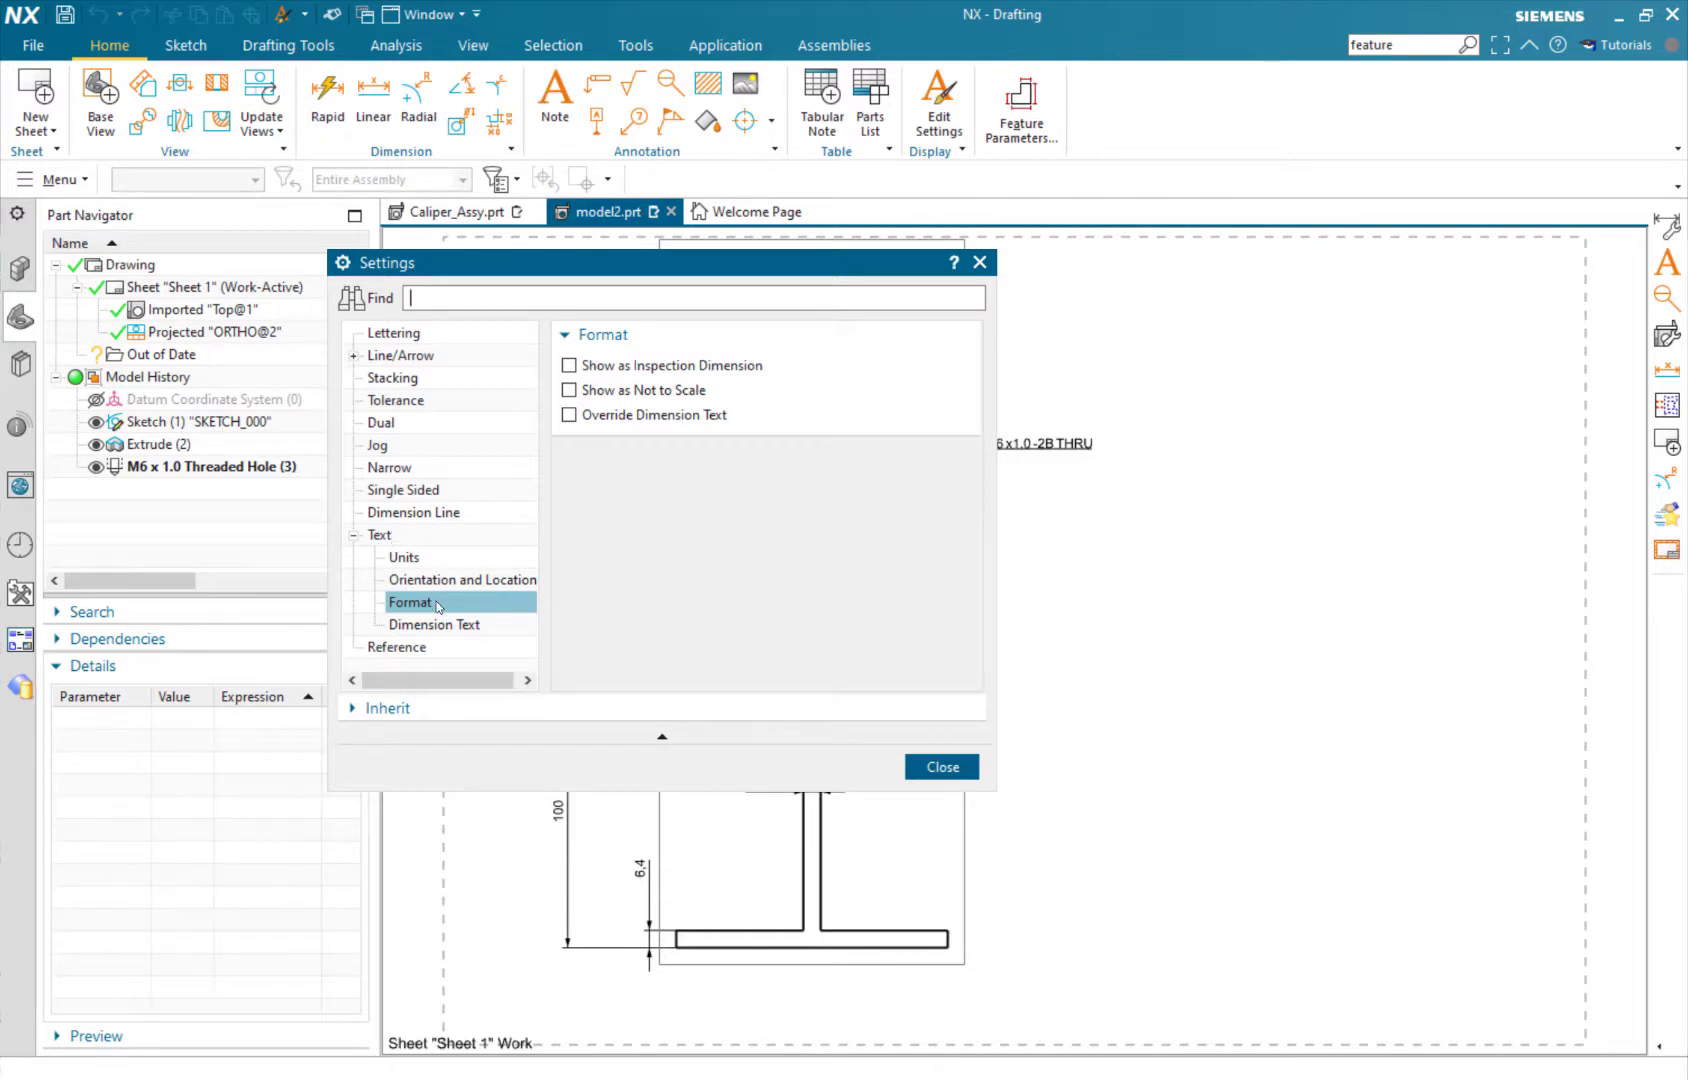
click(568, 415)
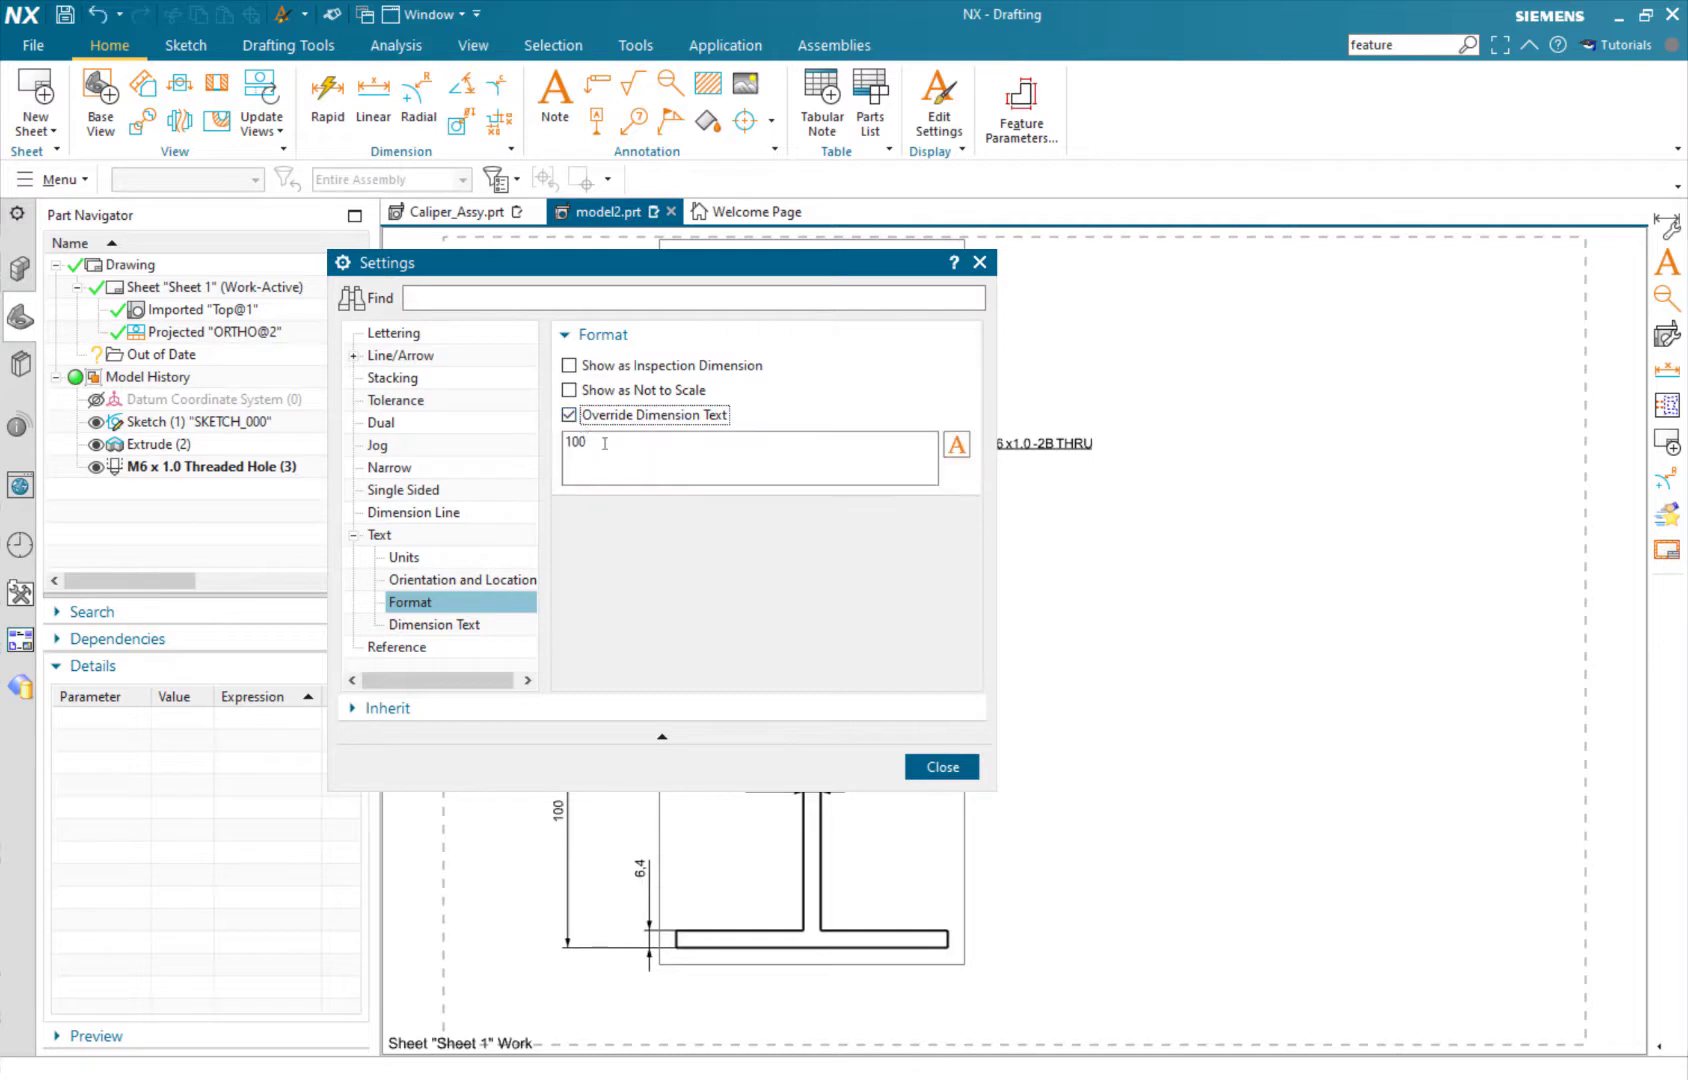
drag(605, 443, 560, 443)
text(A)
click(943, 767)
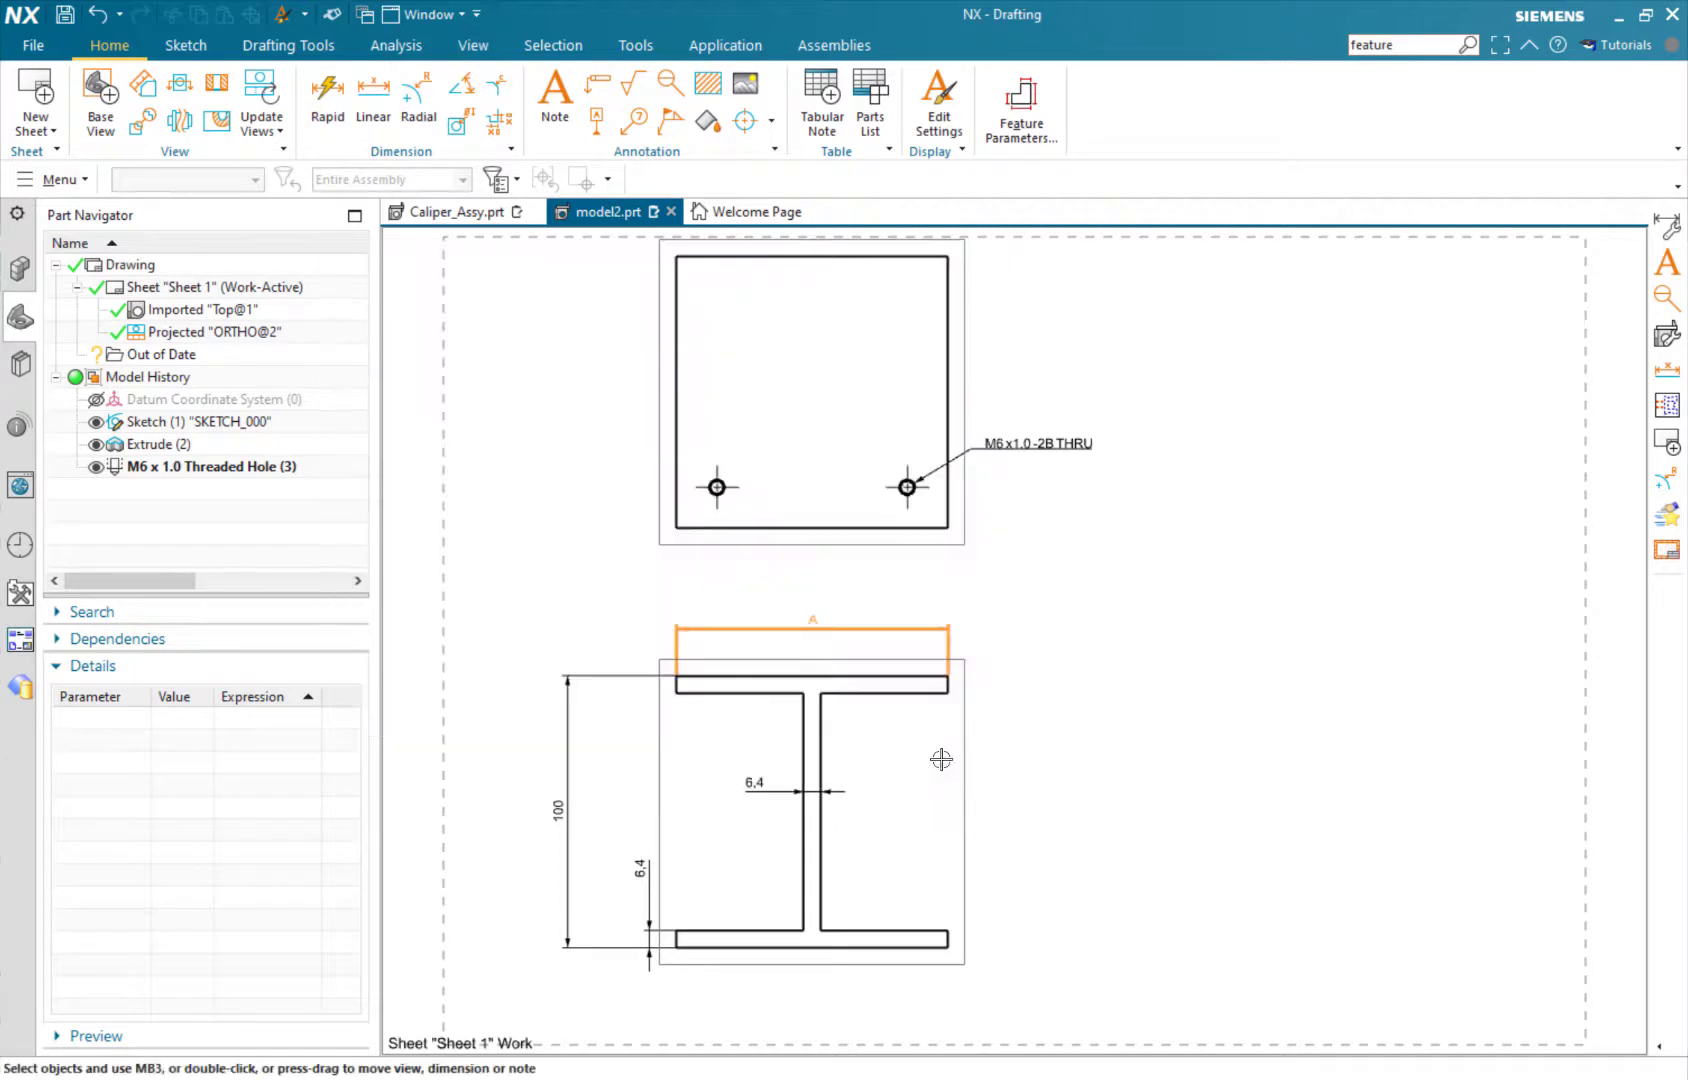